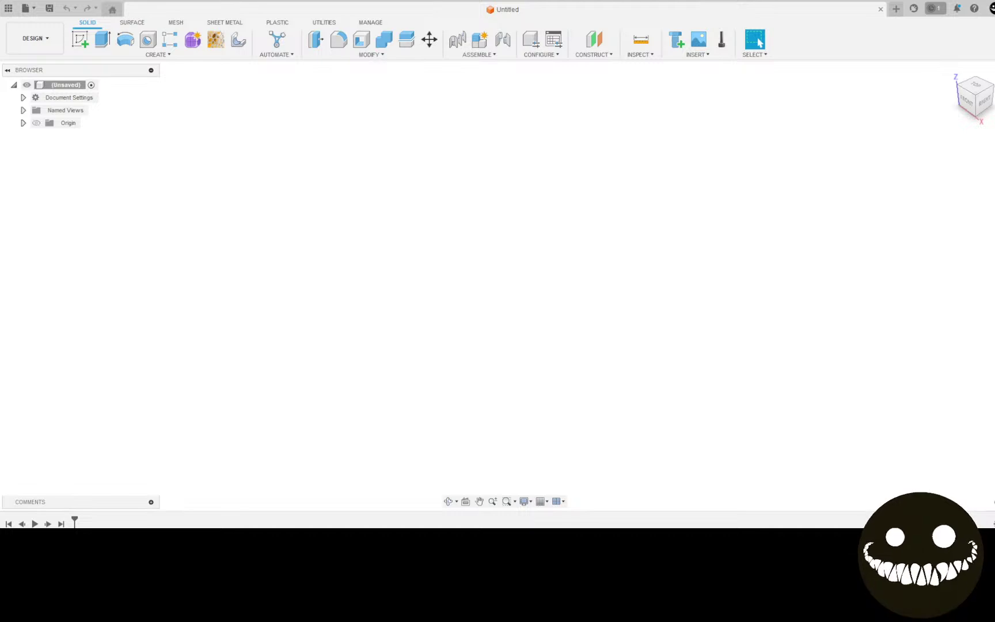
# Switch to the photo viewer and examine the full-page hand sketch of the bracket parts, their dimensions and quantities.
pyautogui.hotkey('alt', 'Tab')
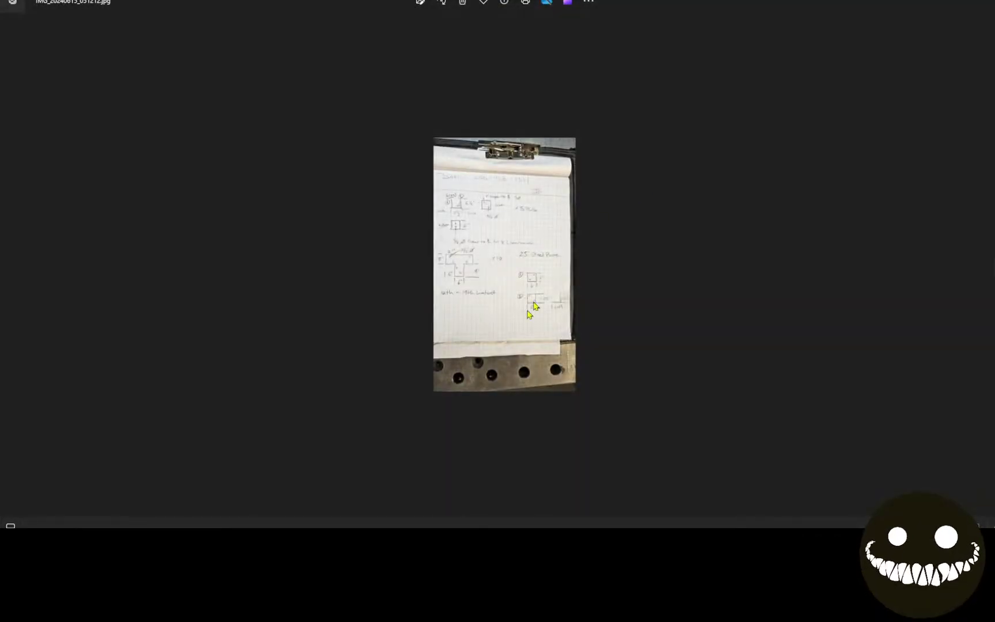
pyautogui.scroll(5, 502, 288)
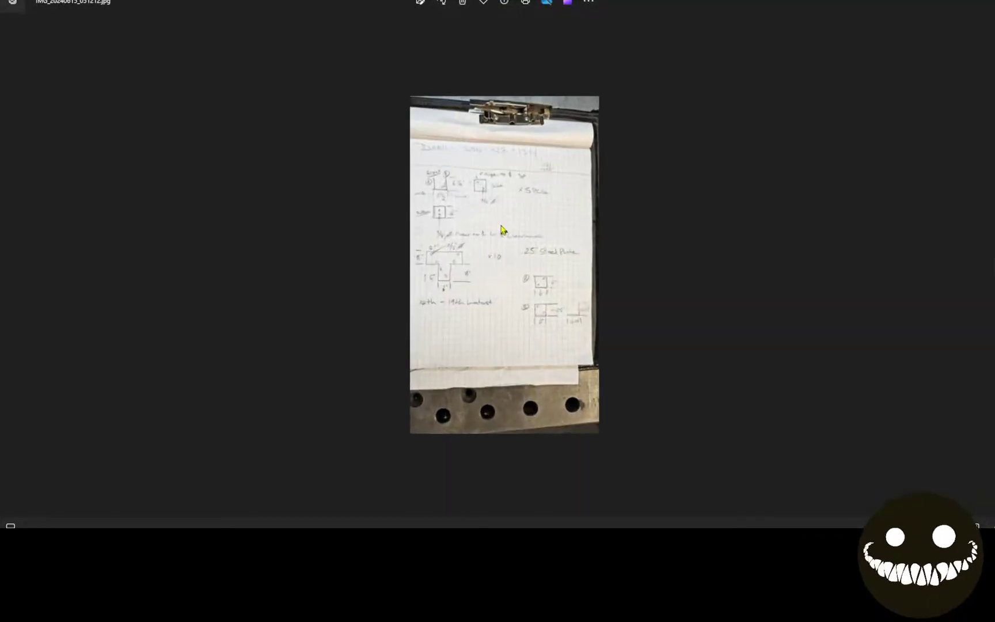
pyautogui.scroll(2, 395, 156)
pyautogui.moveTo(395, 157); pyautogui.dragTo(474, 155)
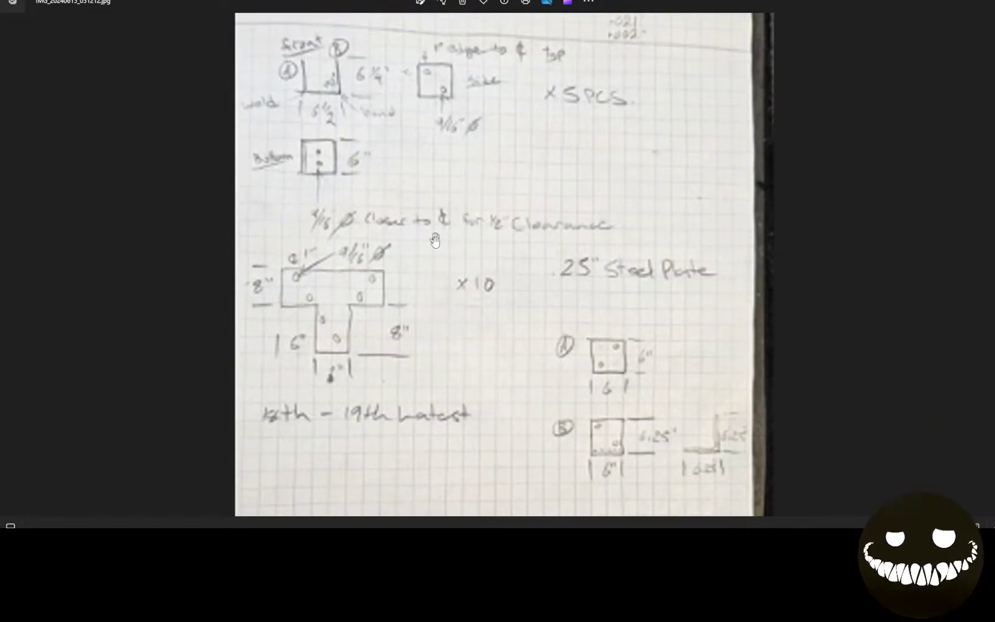
pyautogui.scroll(3, 452, 323)
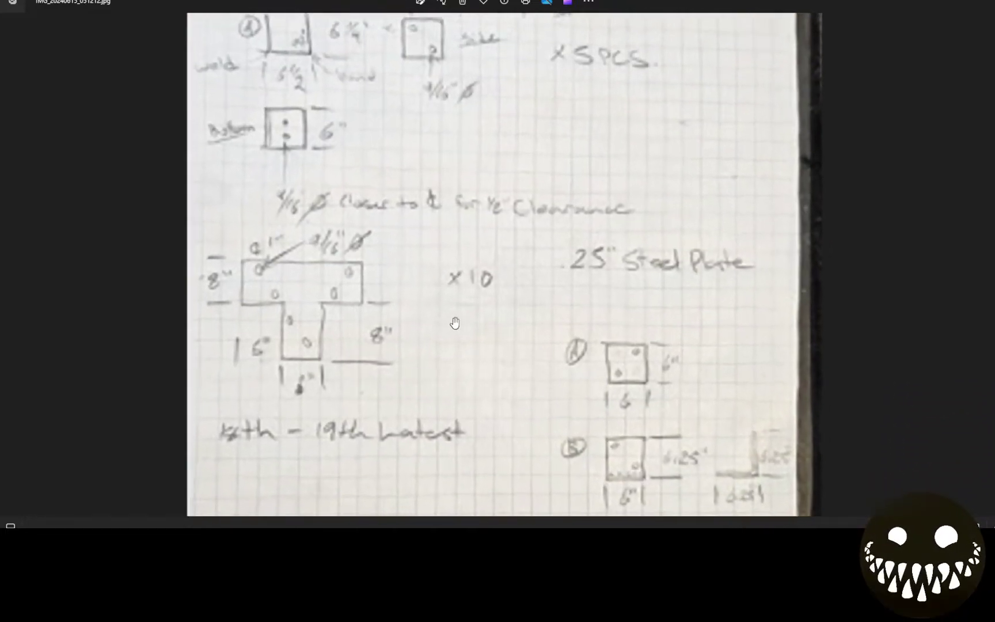
pyautogui.moveTo(424, 322); pyautogui.dragTo(431, 358)
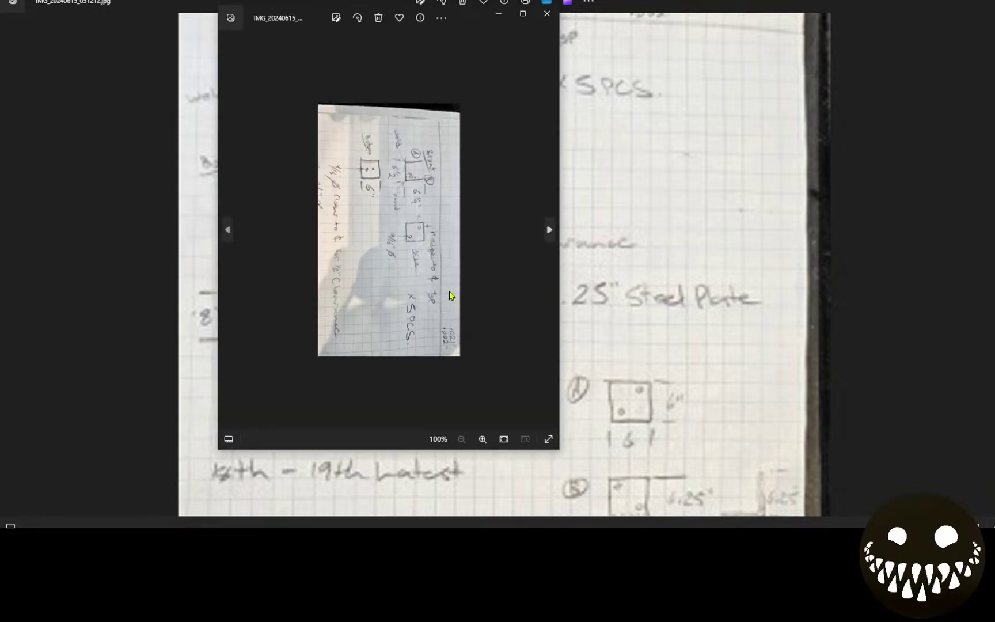
# Examine the close-up photo of the U-shaped bracket for its front, side and bottom dimensions and hole details.
pyautogui.scroll(5, 453, 296)
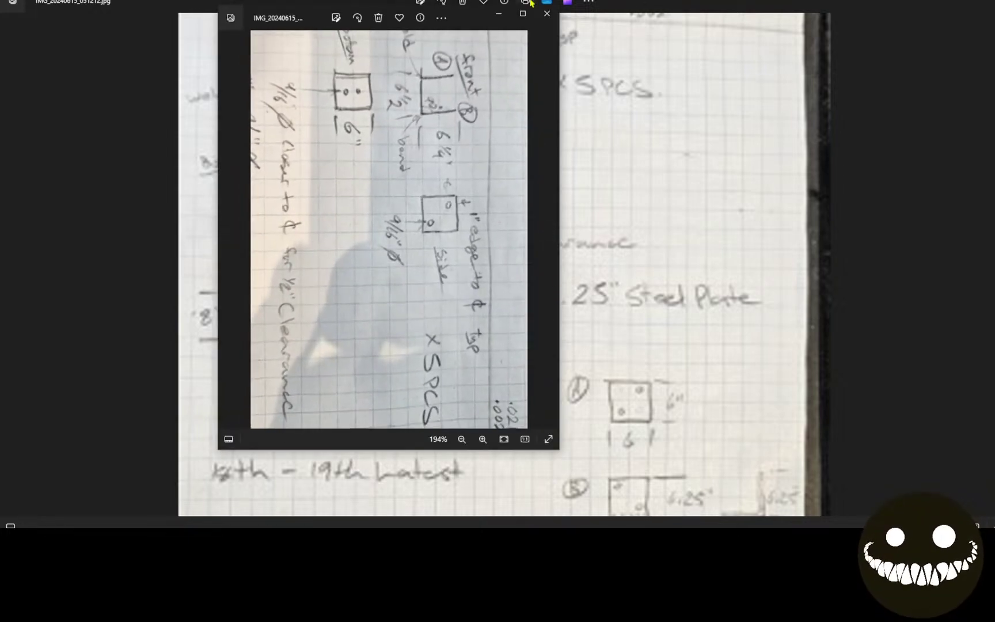
pyautogui.click(522, 14)
pyautogui.scroll(2, 583, 270)
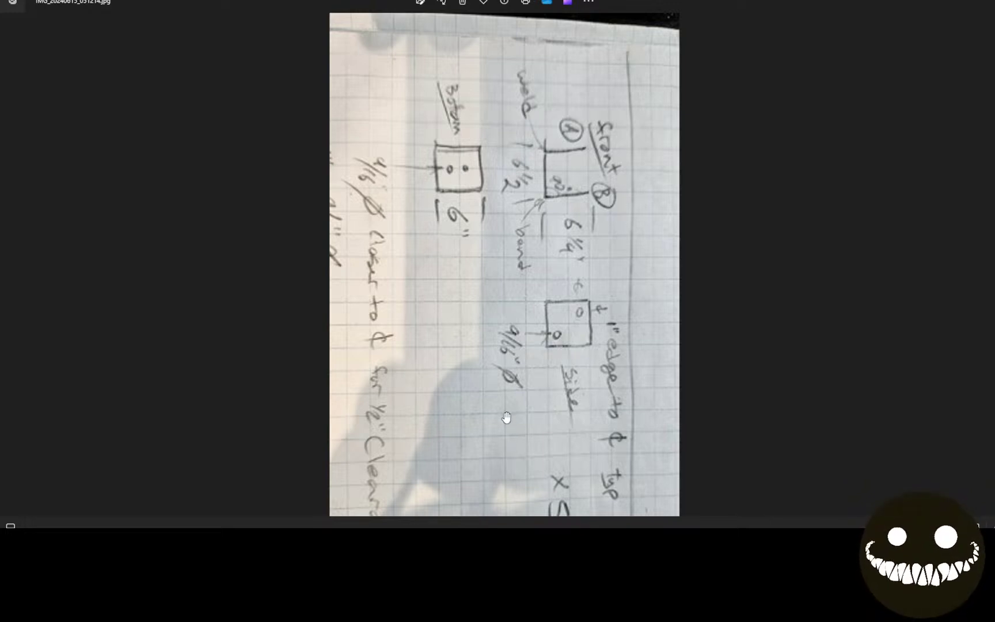
pyautogui.press('Right')
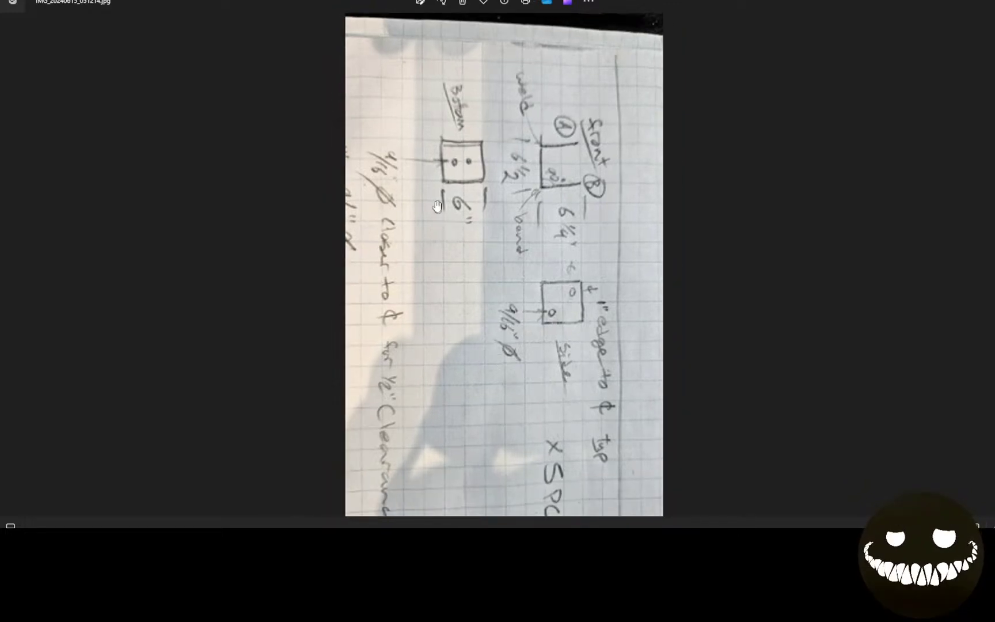
pyautogui.moveTo(422, 292); pyautogui.dragTo(454, 211)
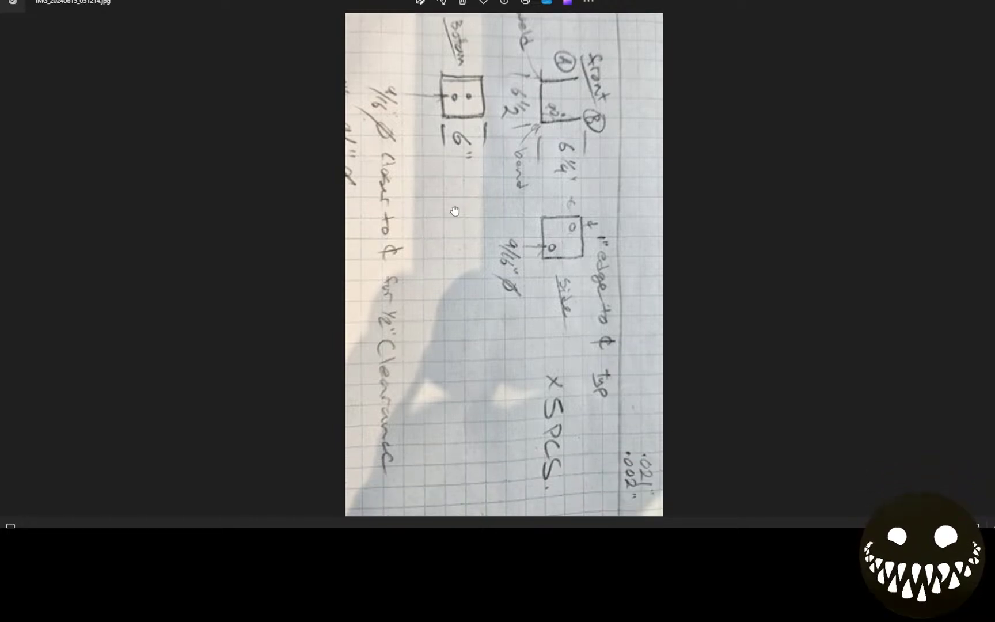
pyautogui.scroll(3, 473, 269)
pyautogui.scroll(-5, 451, 269)
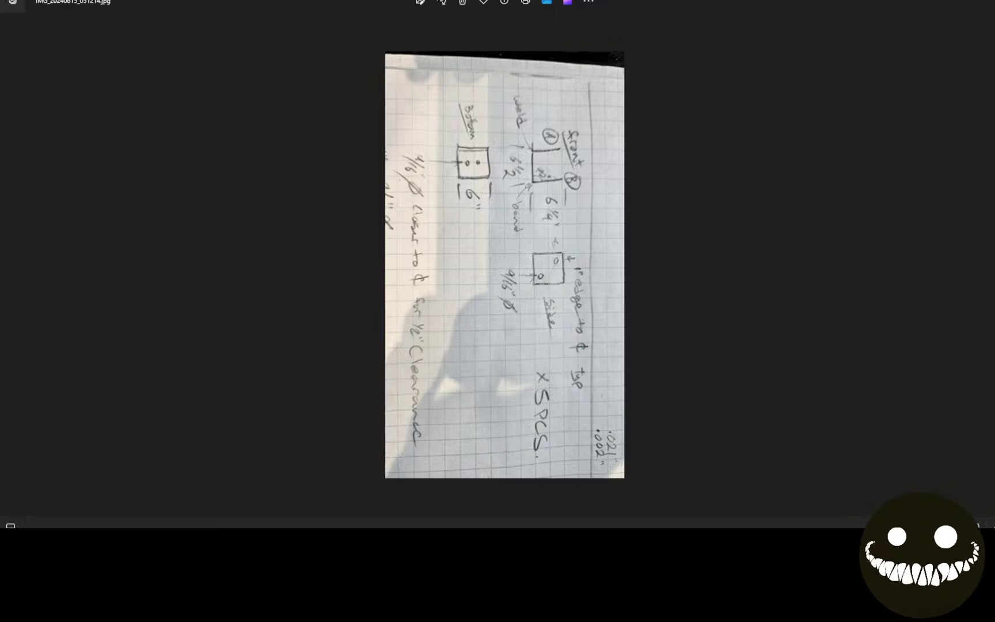
# Examine the close-up photo of the T-shaped plate for its dimensions and hole layout, and return to Fusion.
pyautogui.click(367, 527)
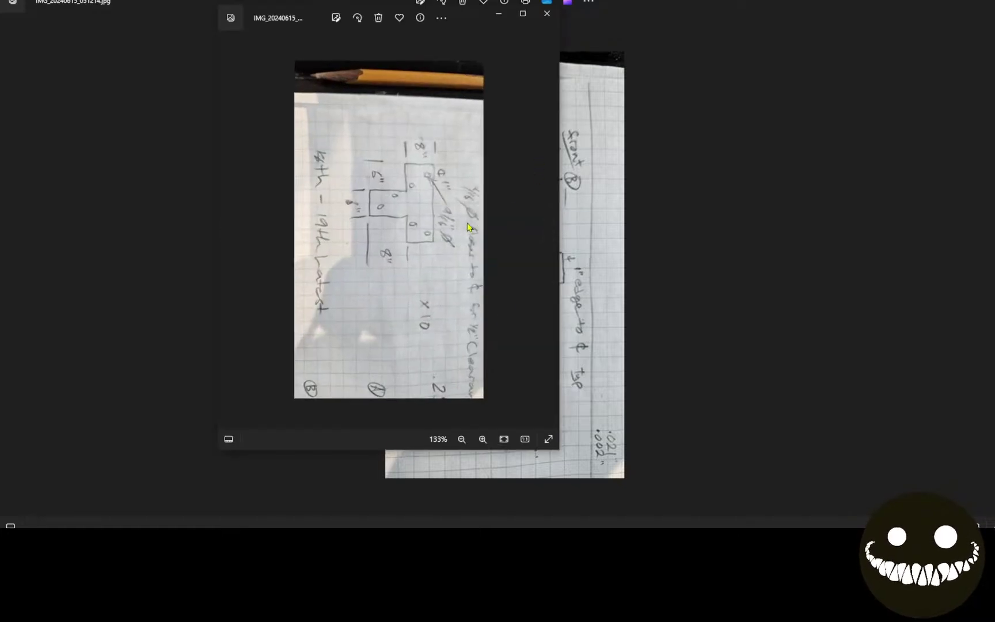
pyautogui.click(523, 19)
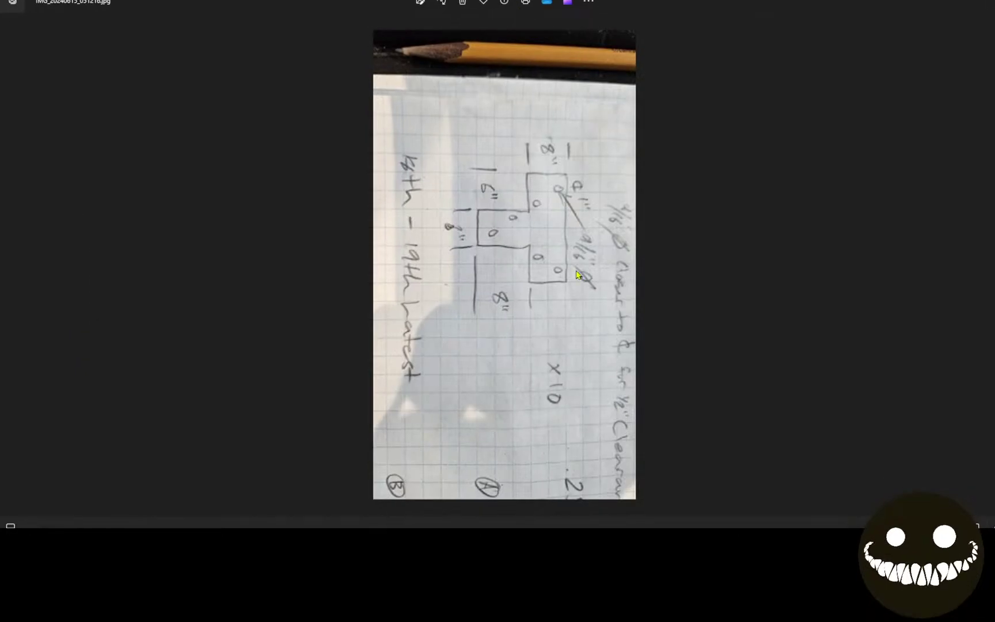
pyautogui.scroll(-2, 573, 317)
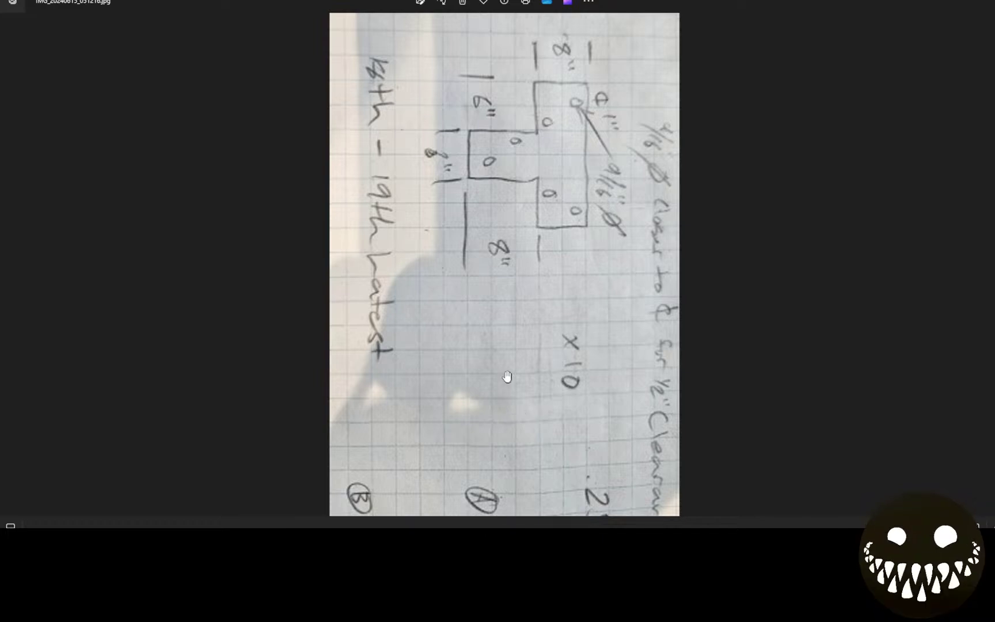
pyautogui.scroll(3, 506, 369)
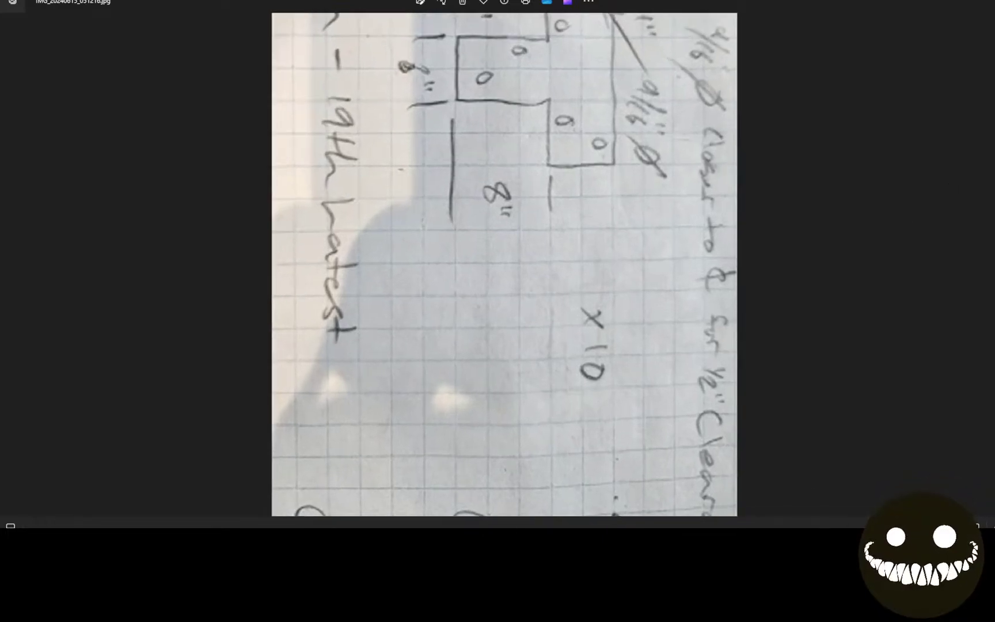
pyautogui.press('Left')
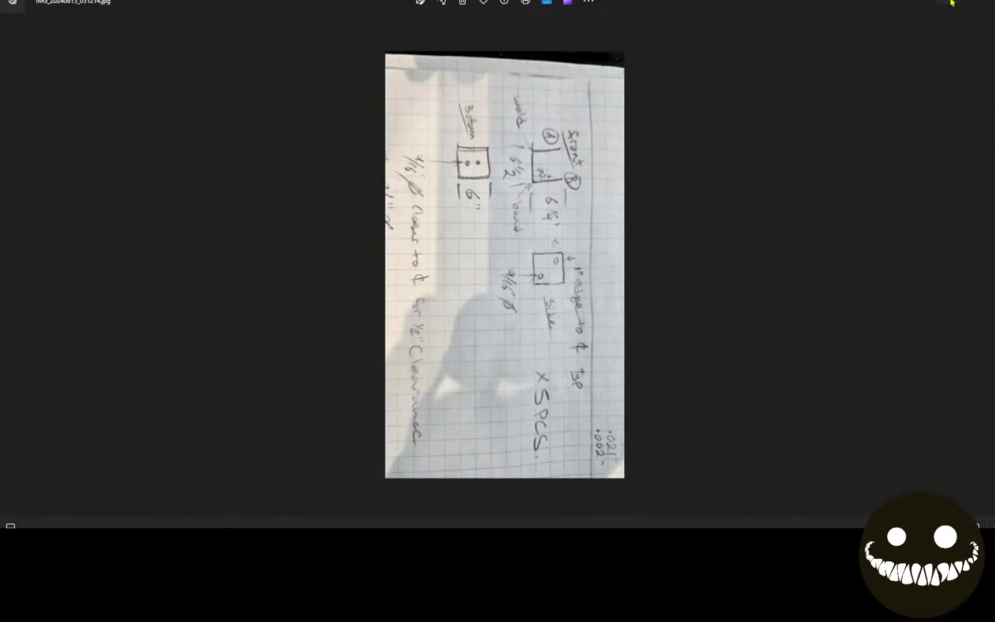
pyautogui.click(951, 3)
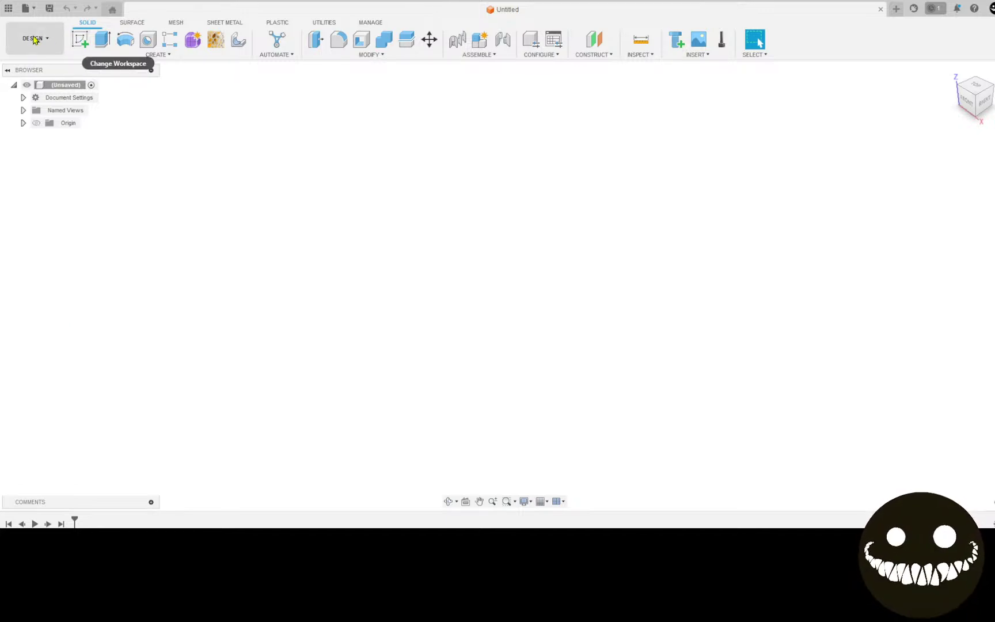
# Start a sheet metal sketch on the YZ plane and draw a 6.5 in horizontal line from the origin.
pyautogui.click(236, 24)
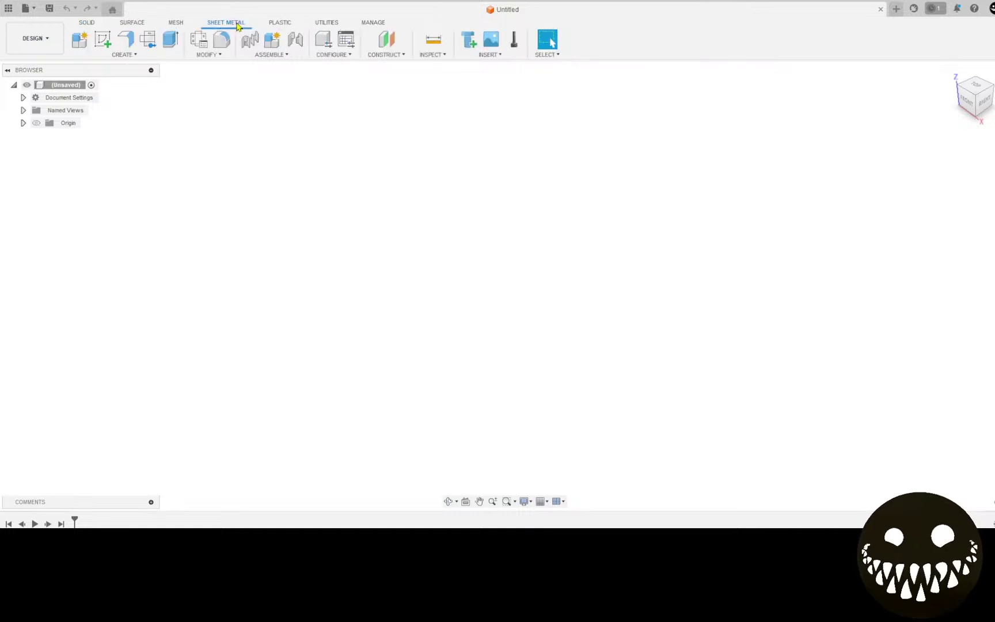
pyautogui.click(104, 44)
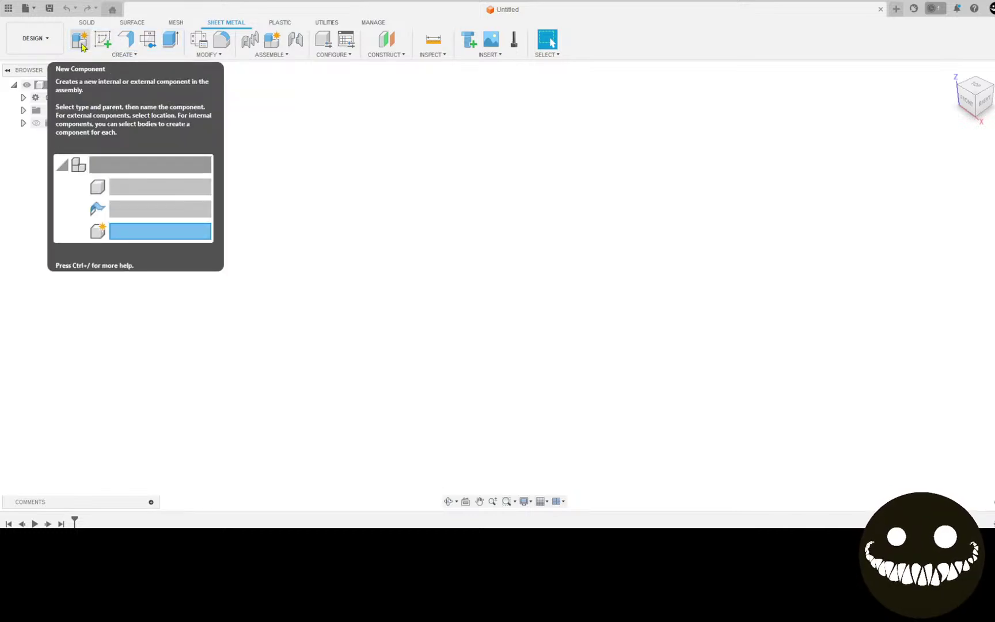
pyautogui.click(103, 40)
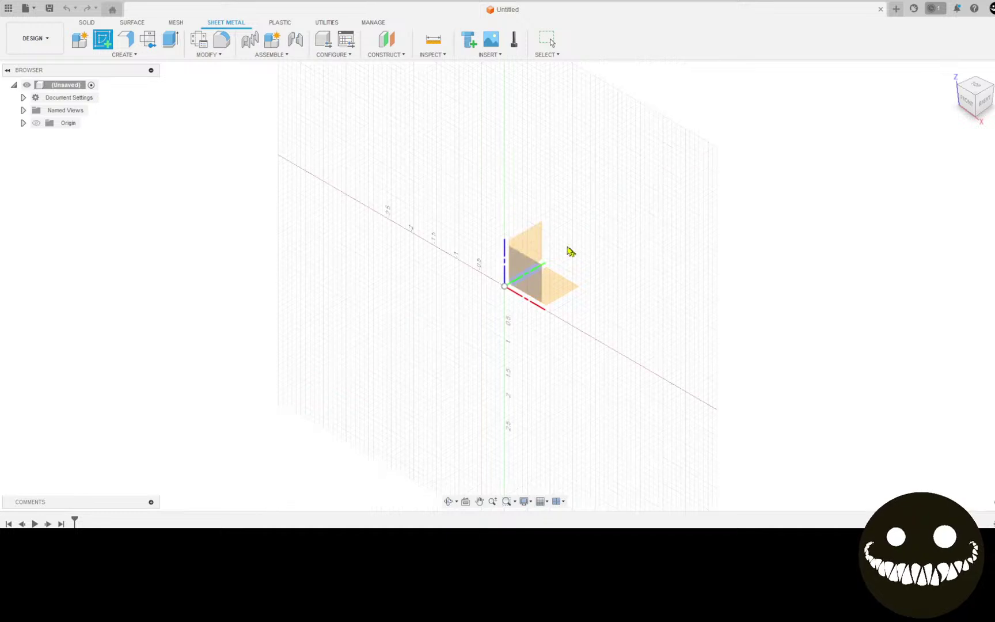
pyautogui.click(541, 240)
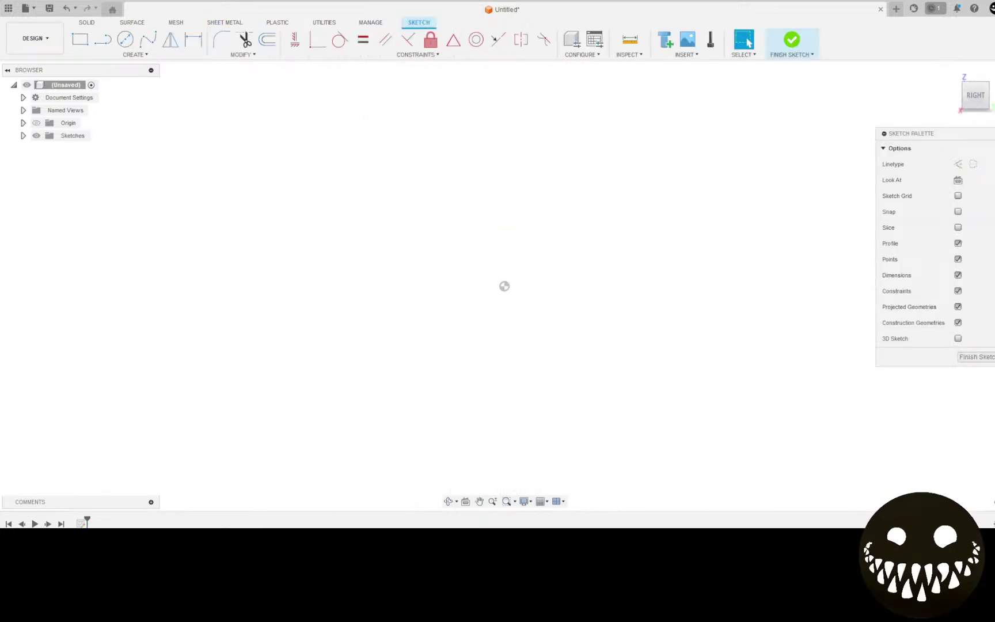
pyautogui.click(102, 40)
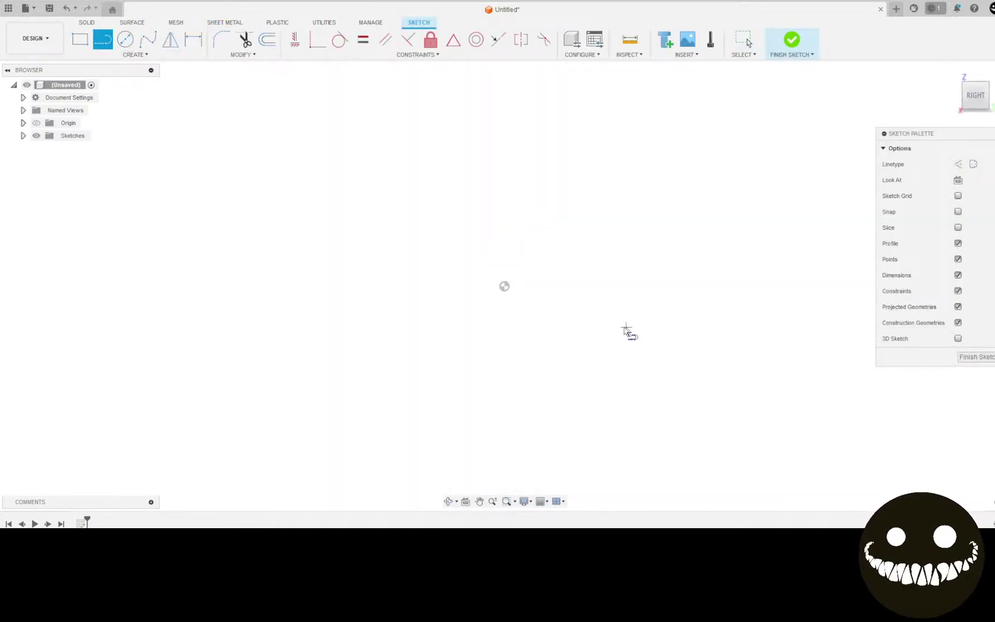
pyautogui.click(504, 286)
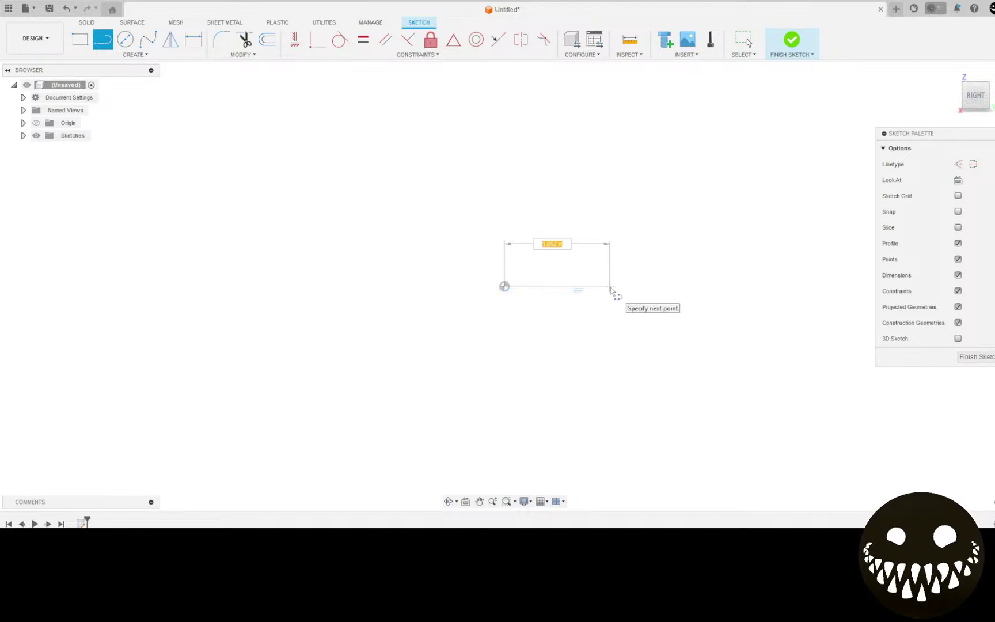
pyautogui.write('6.5')
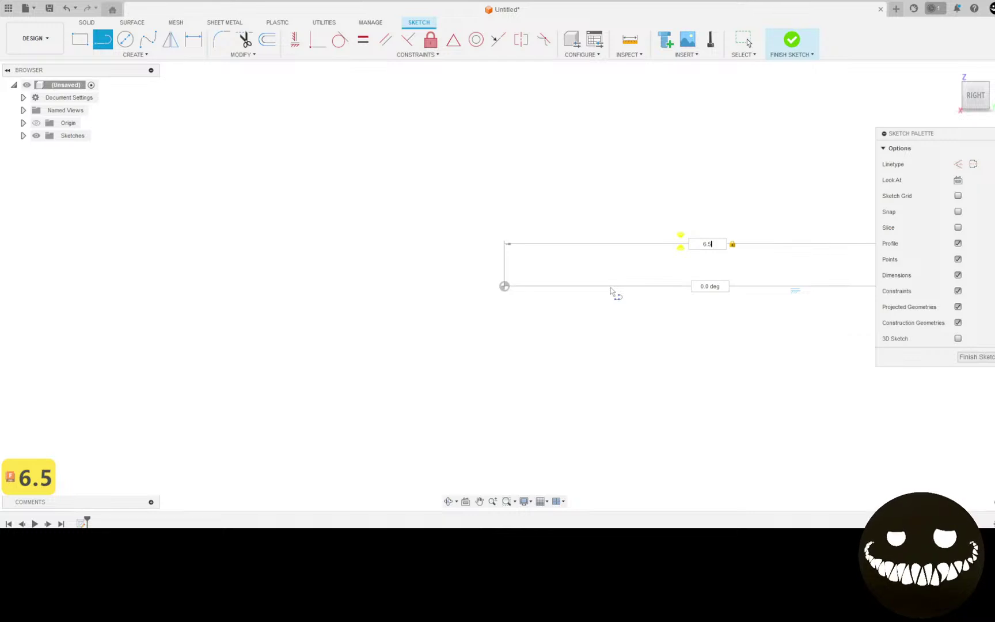
pyautogui.press('Return')
pyautogui.scroll(-3, 612, 289)
pyautogui.moveTo(628, 302); pyautogui.dragTo(266, 315, button='middle')
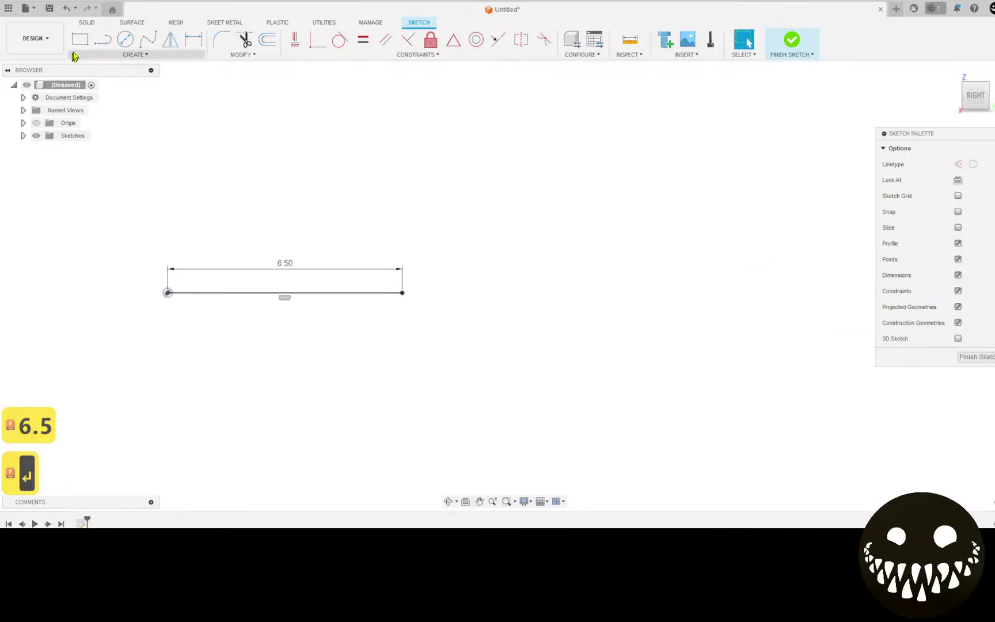
# Draw a 6.25 in line straight up from the free end of the horizontal line and finish the sketch.
pyautogui.click(103, 39)
pyautogui.moveTo(402, 293); pyautogui.dragTo(404, 122)
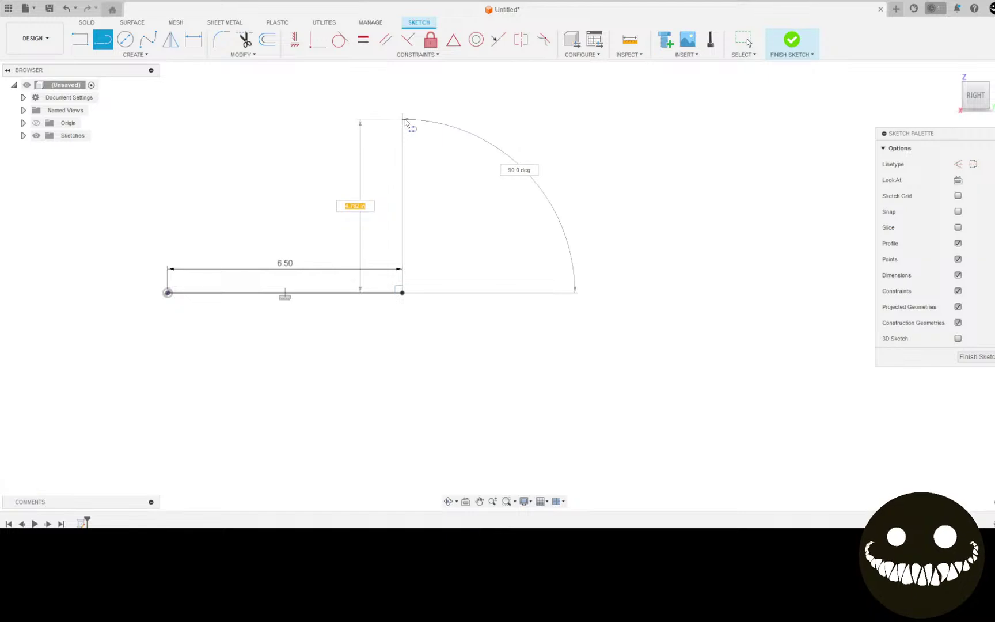
pyautogui.write('6.')
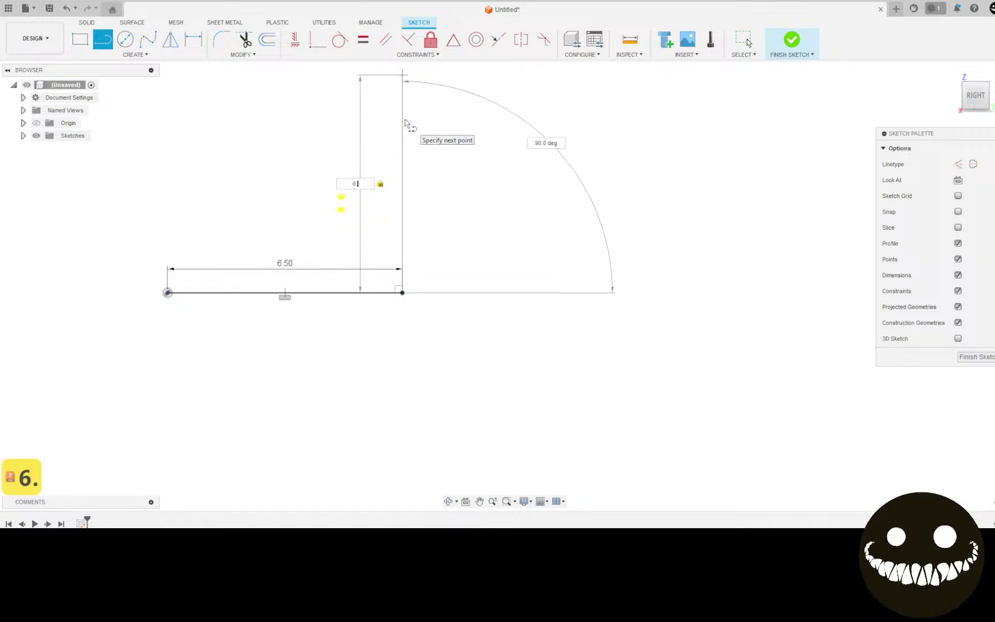
pyautogui.write('25')
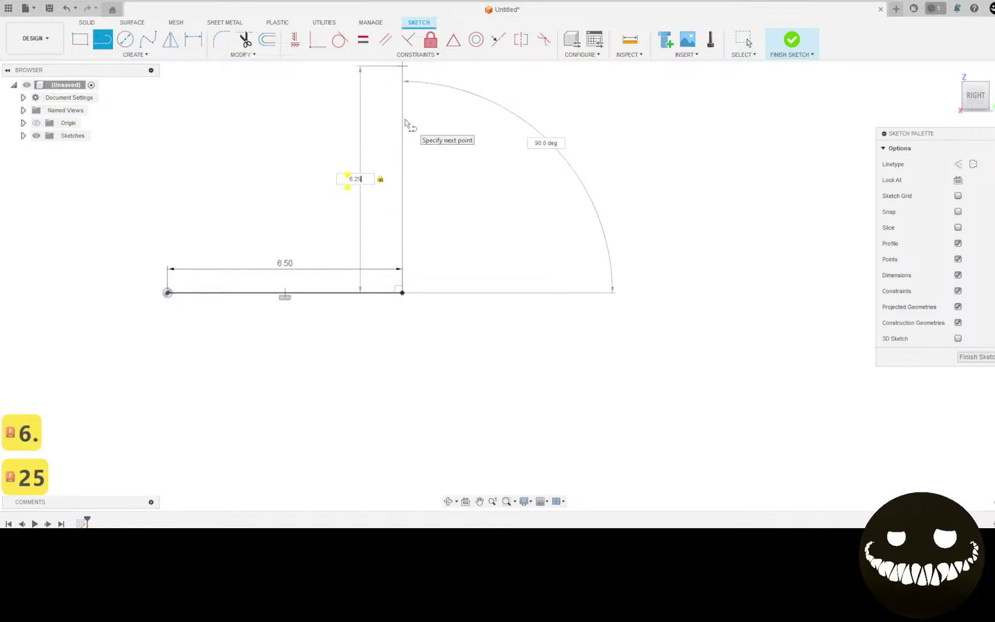
pyautogui.press('Return')
pyautogui.scroll(-2, 585, 158)
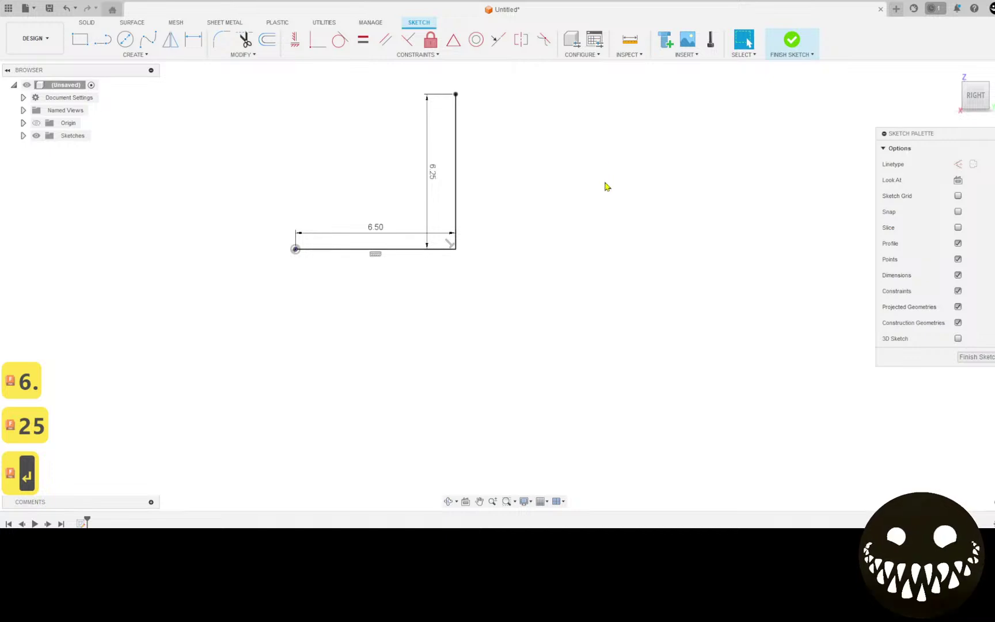
pyautogui.keyDown('shift'); pyautogui.moveTo(606, 186); pyautogui.dragTo(589, 187, button='middle'); pyautogui.keyUp('shift')
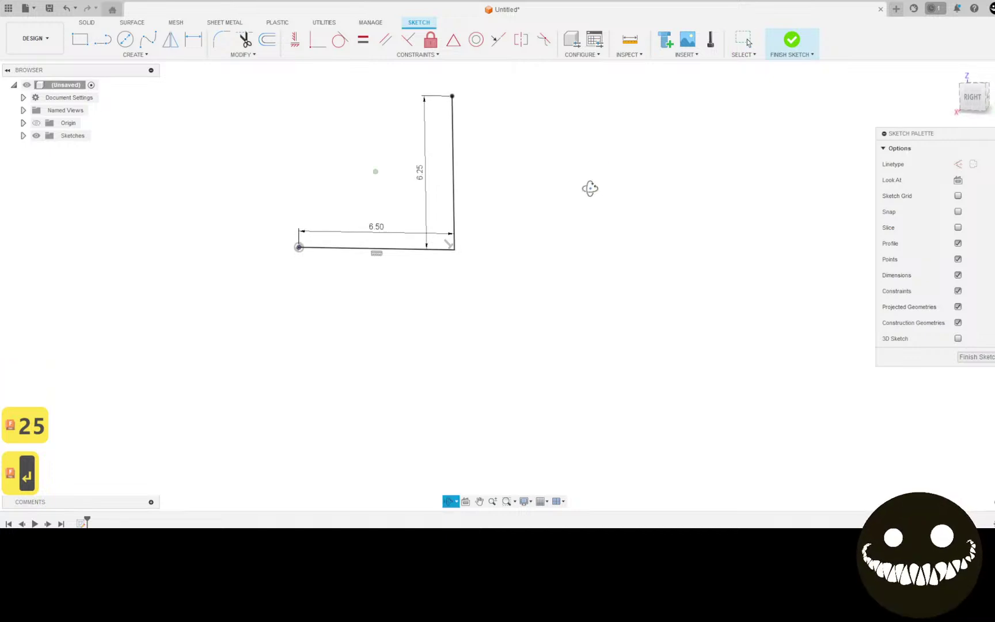
pyautogui.click(794, 40)
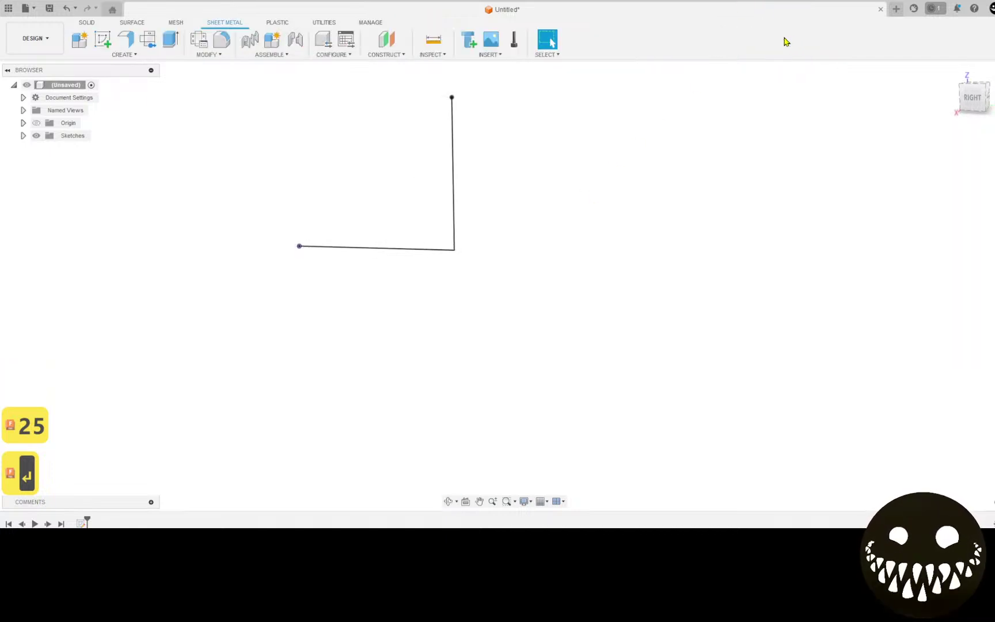
# Create a 6 in flange from the L-shaped profile using the Steel (mm) rule and Side 2 orientation.
pyautogui.click(128, 39)
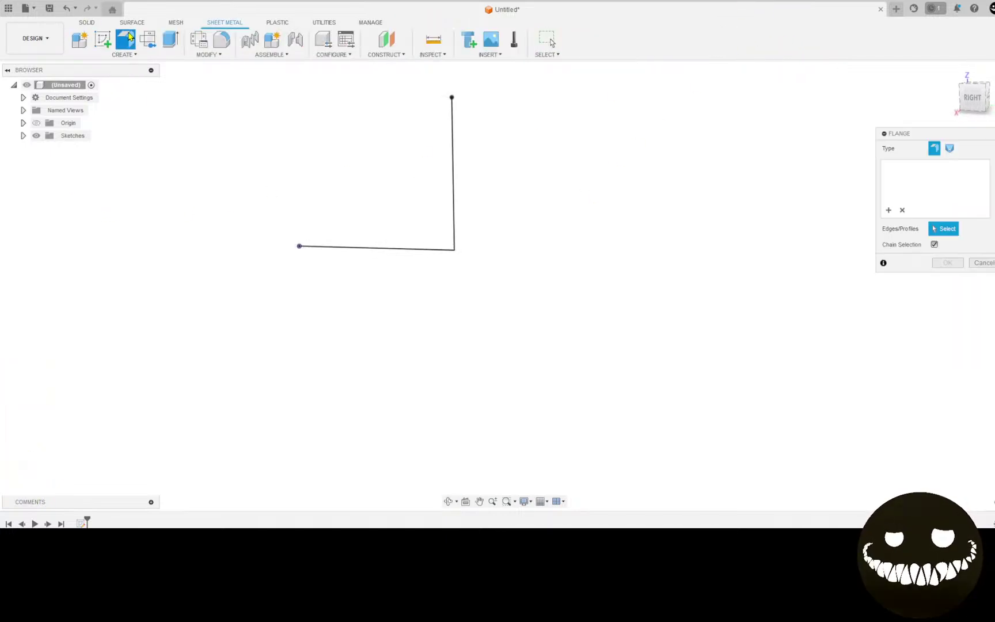
pyautogui.click(453, 160)
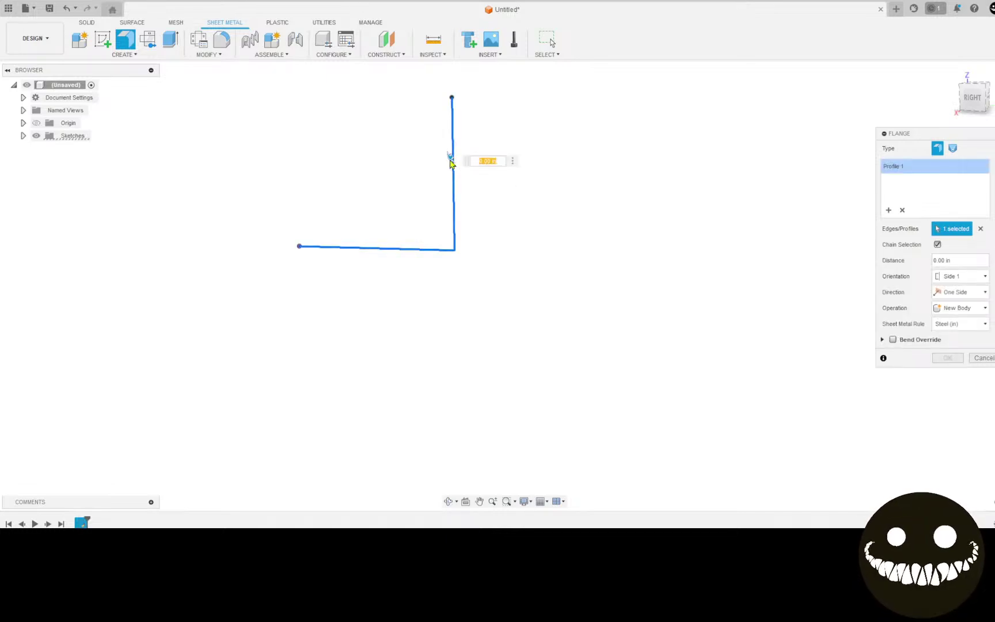
pyautogui.write('6')
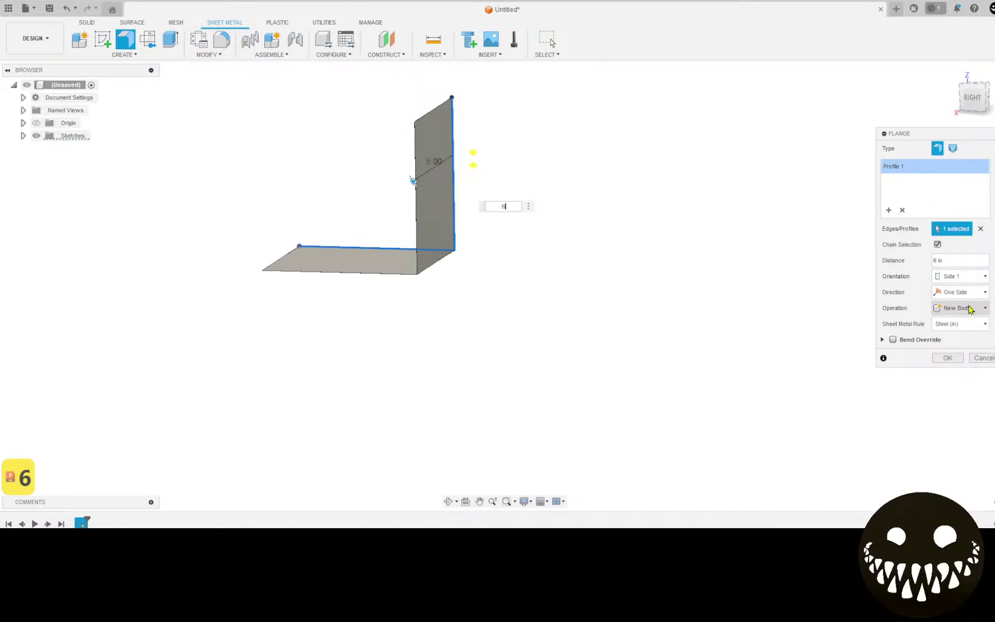
pyautogui.click(980, 331)
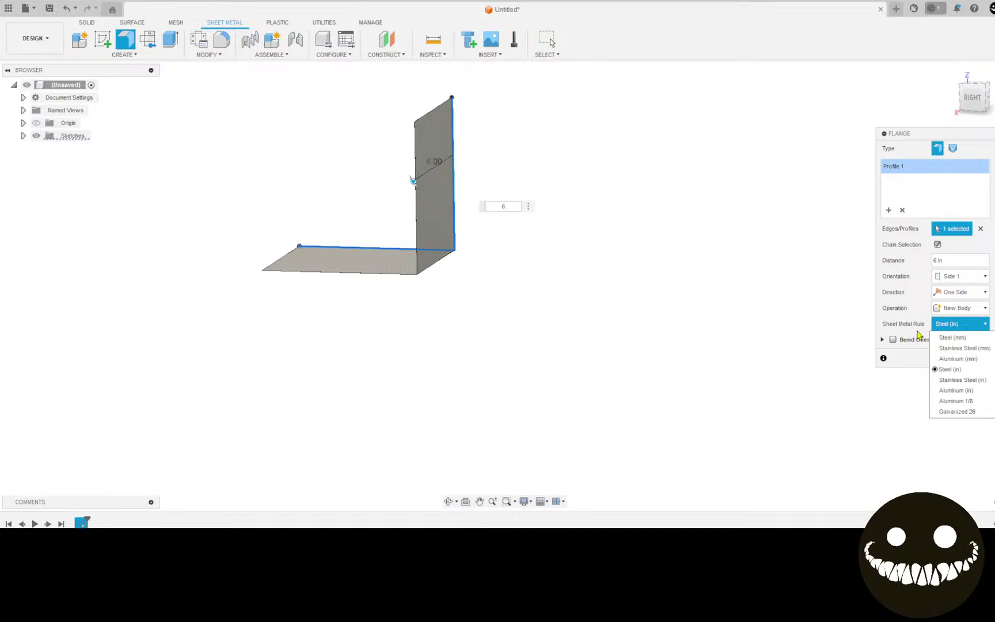
pyautogui.click(957, 338)
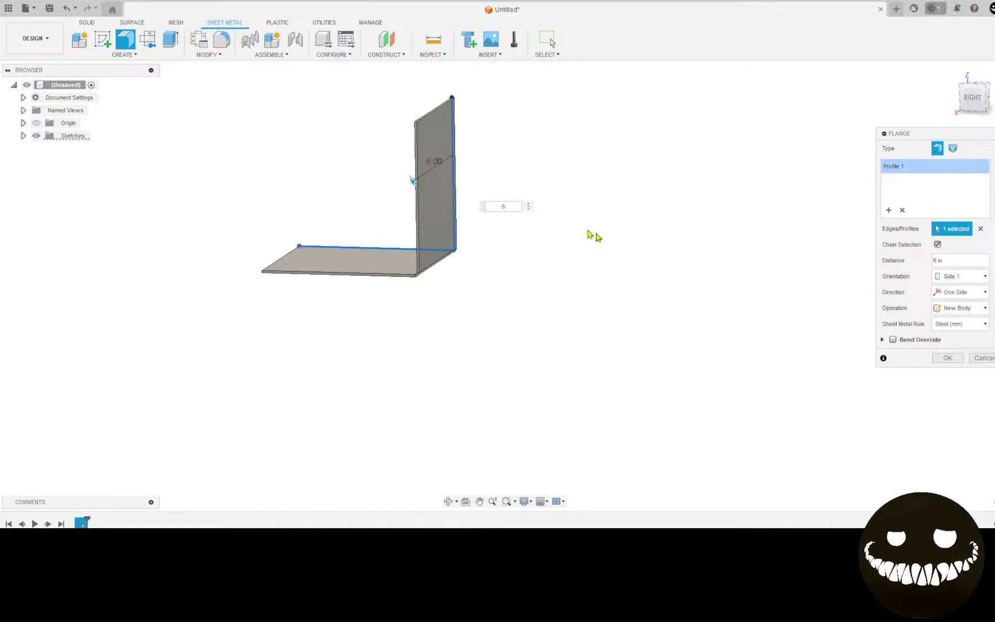
pyautogui.scroll(2, 588, 231)
pyautogui.keyDown('shift'); pyautogui.moveTo(218, 220); pyautogui.dragTo(231, 205, button='middle'); pyautogui.keyUp('shift')
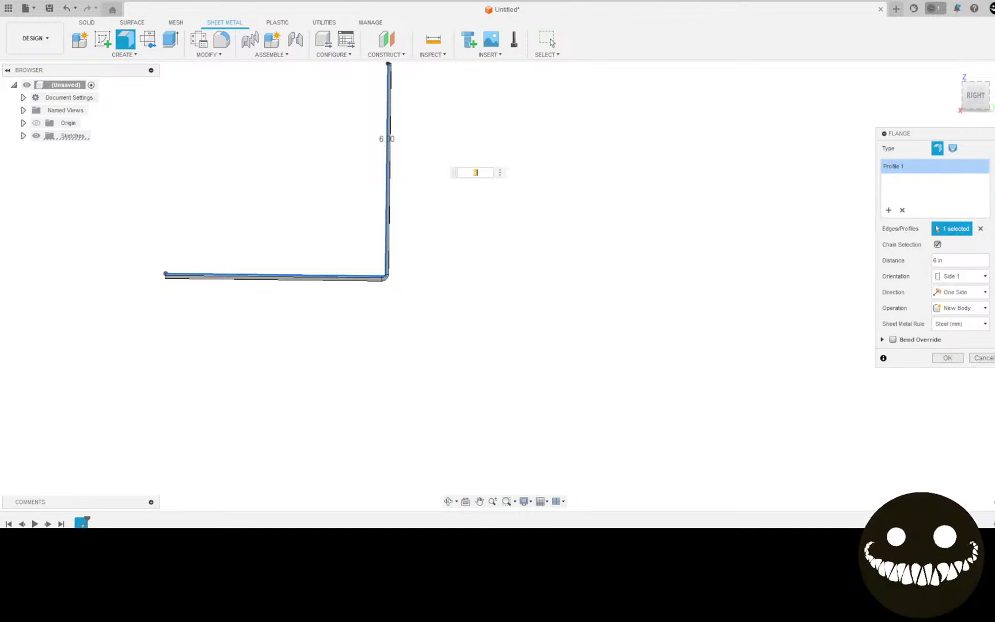
pyautogui.click(960, 277)
pyautogui.click(955, 300)
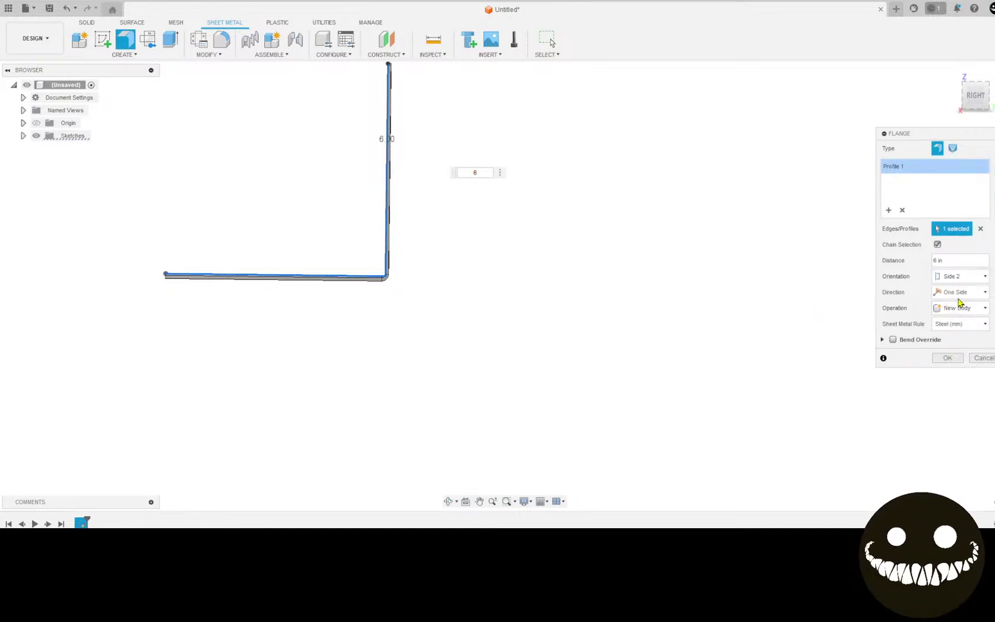
pyautogui.keyDown('shift'); pyautogui.moveTo(693, 316); pyautogui.dragTo(680, 323, button='middle'); pyautogui.keyUp('shift')
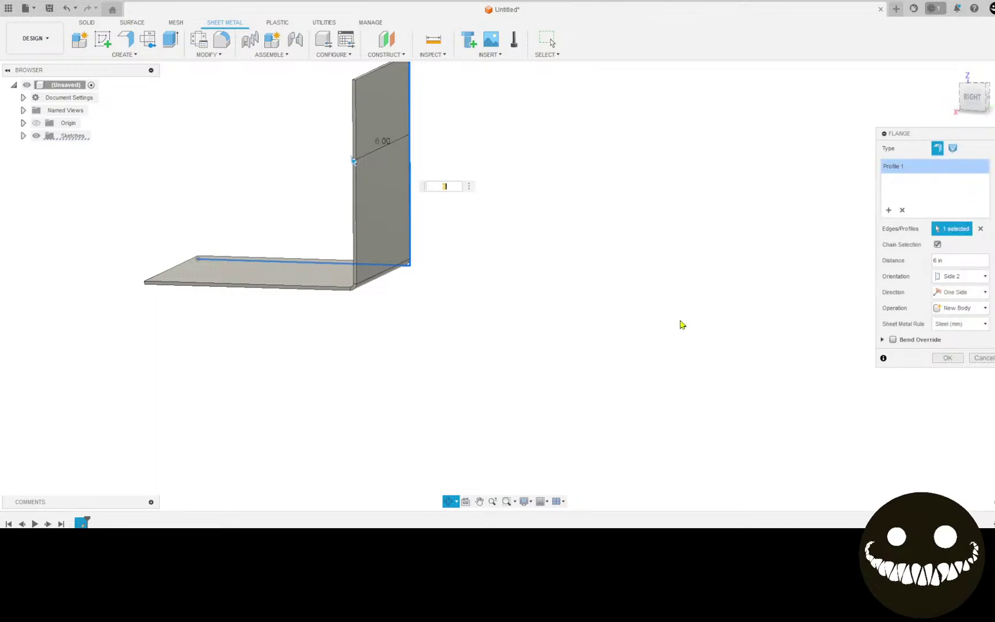
pyautogui.click(947, 358)
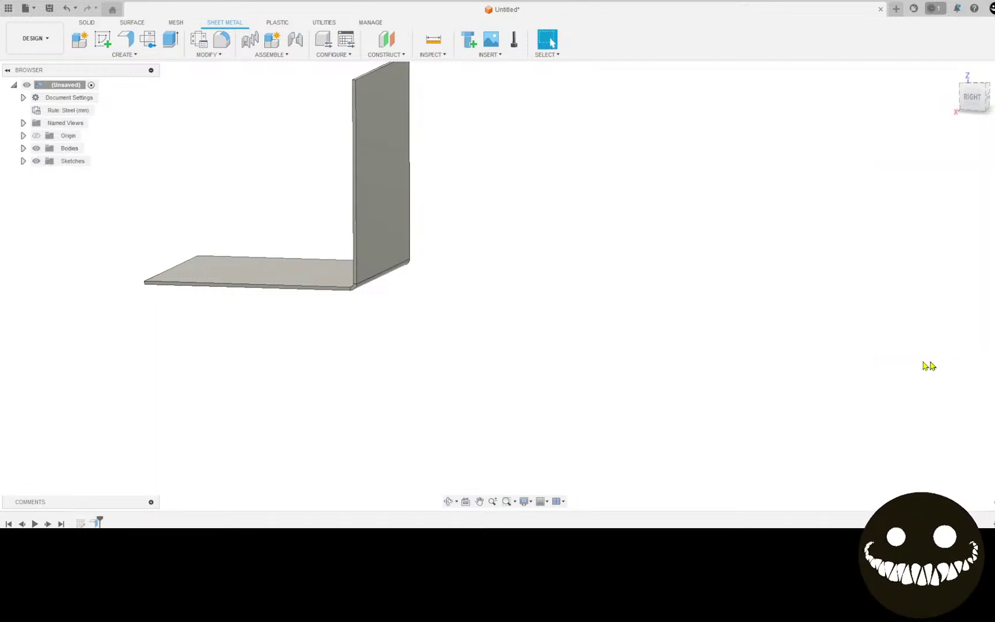
# Switch the design's sheet metal rule to Steel (in).
pyautogui.click(101, 110)
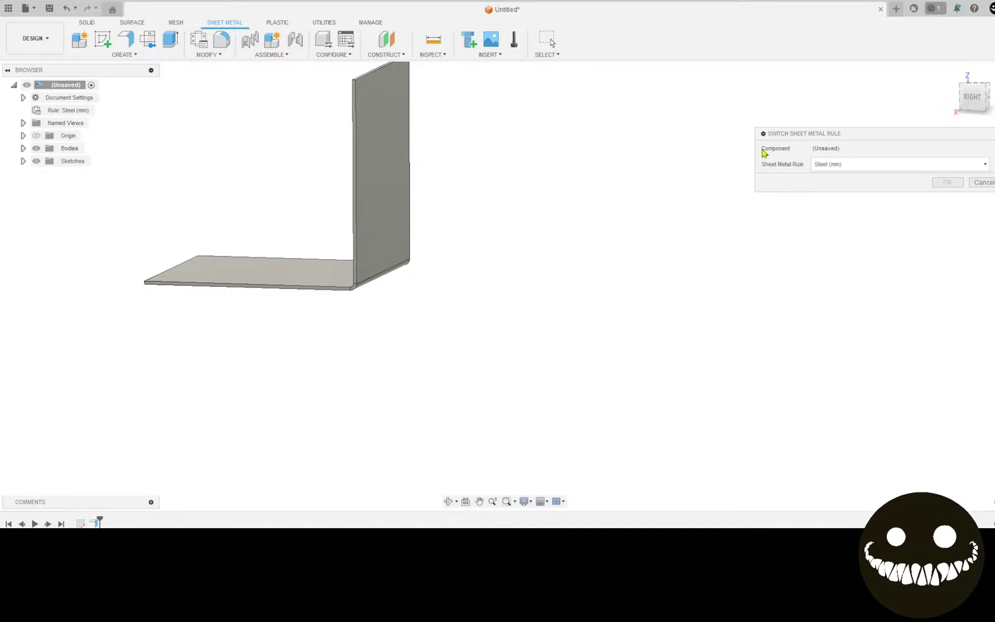
pyautogui.click(944, 165)
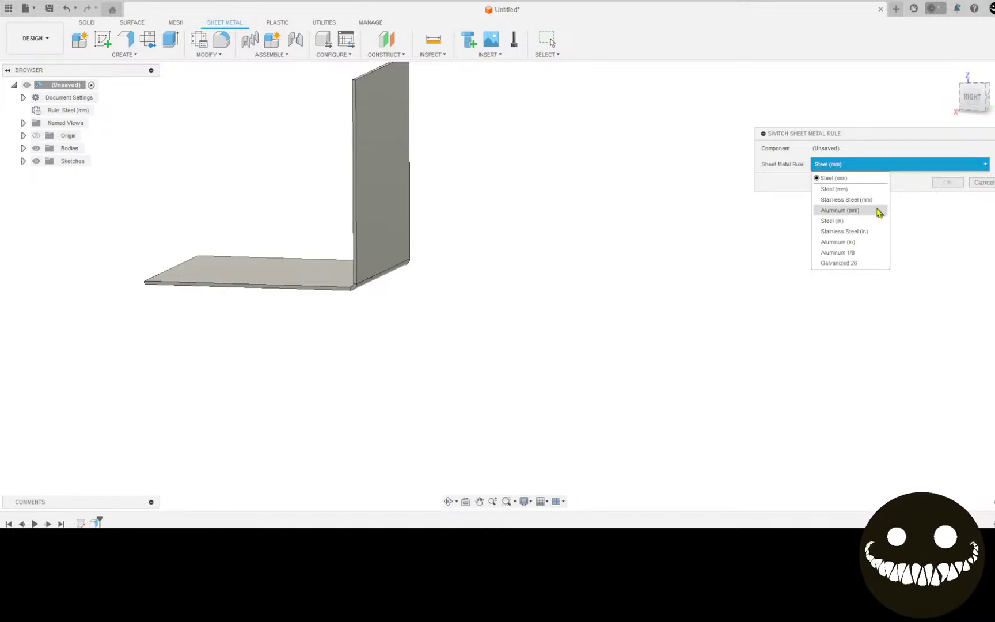
pyautogui.click(864, 221)
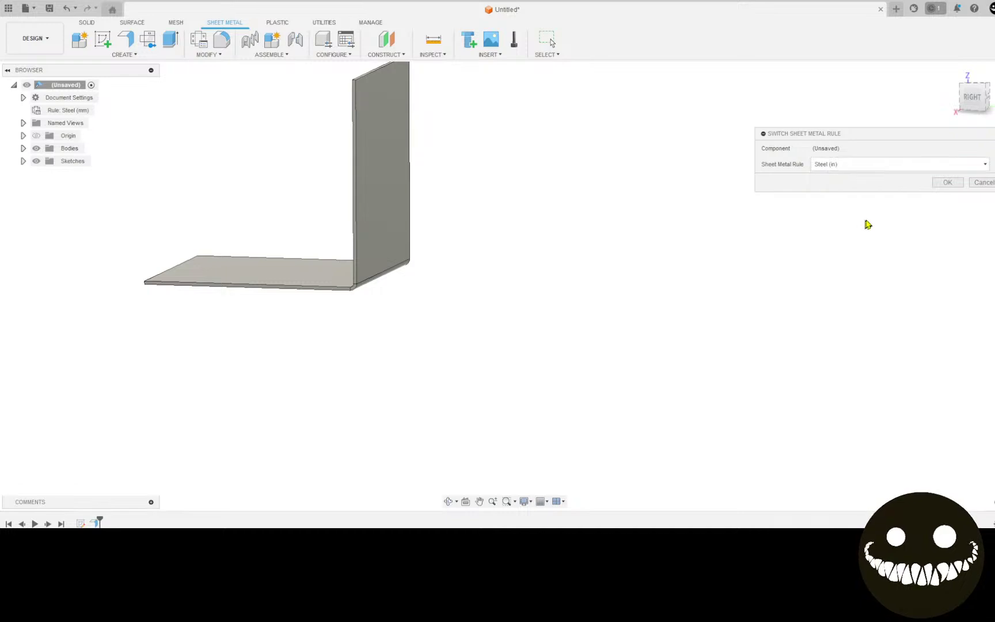
pyautogui.click(946, 183)
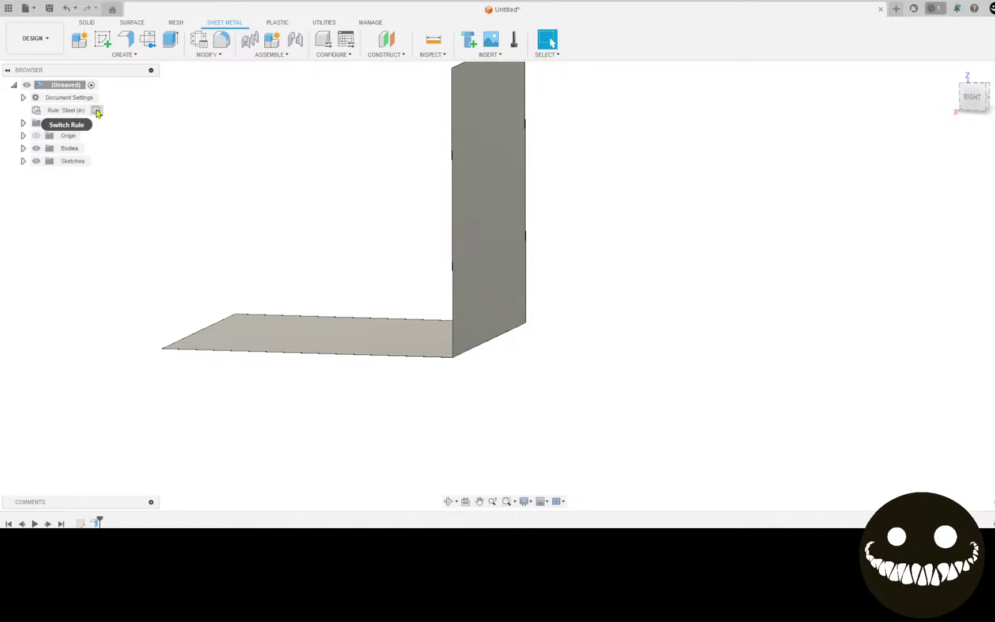
# Edit the design's Steel (in) sheet metal rule to set its thickness to 0.25 in.
pyautogui.click(199, 39)
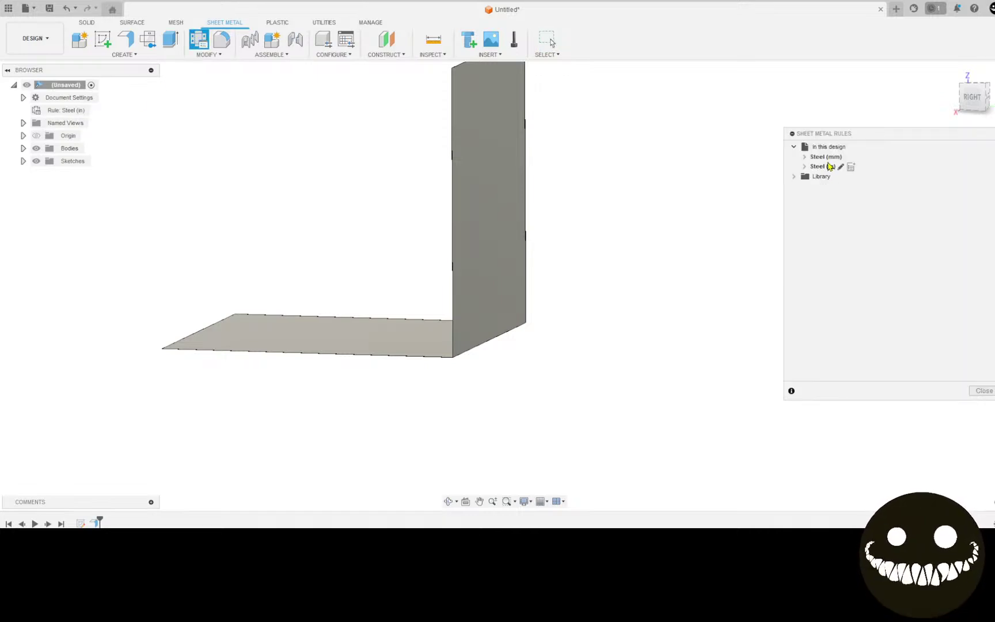
pyautogui.click(827, 167)
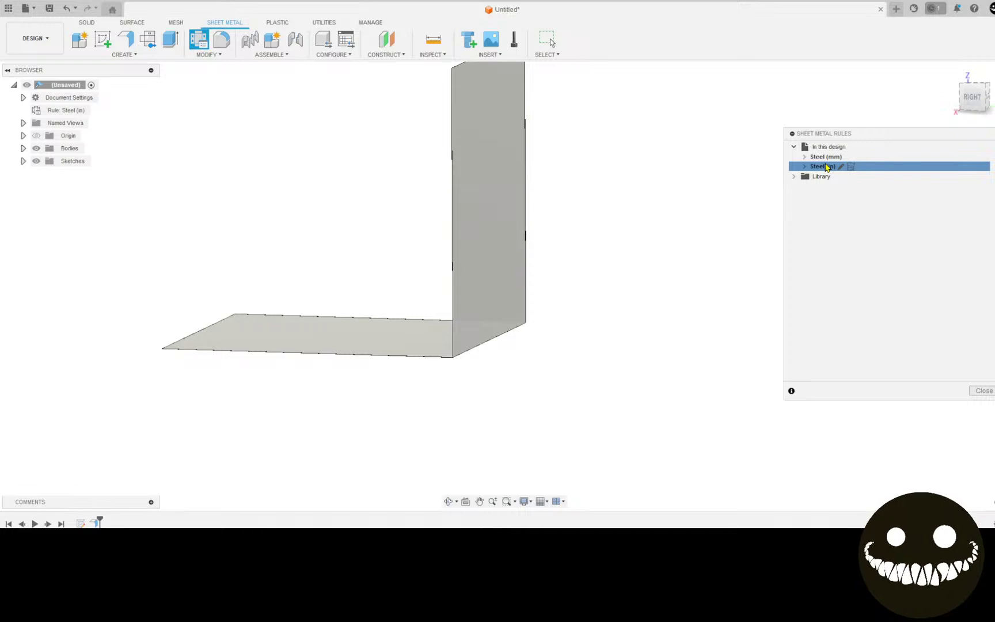
pyautogui.click(827, 167)
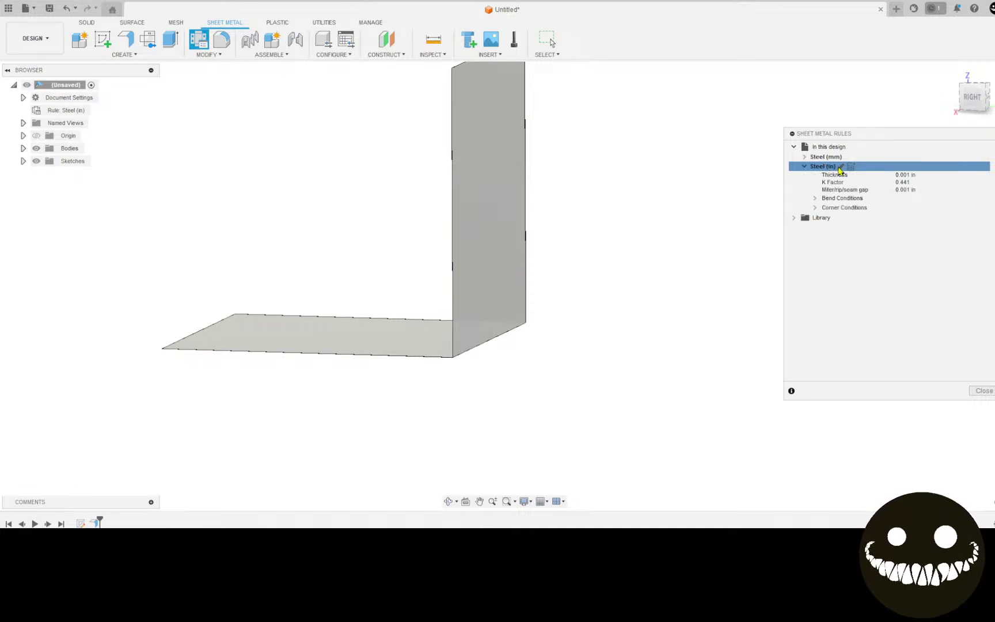
pyautogui.click(840, 166)
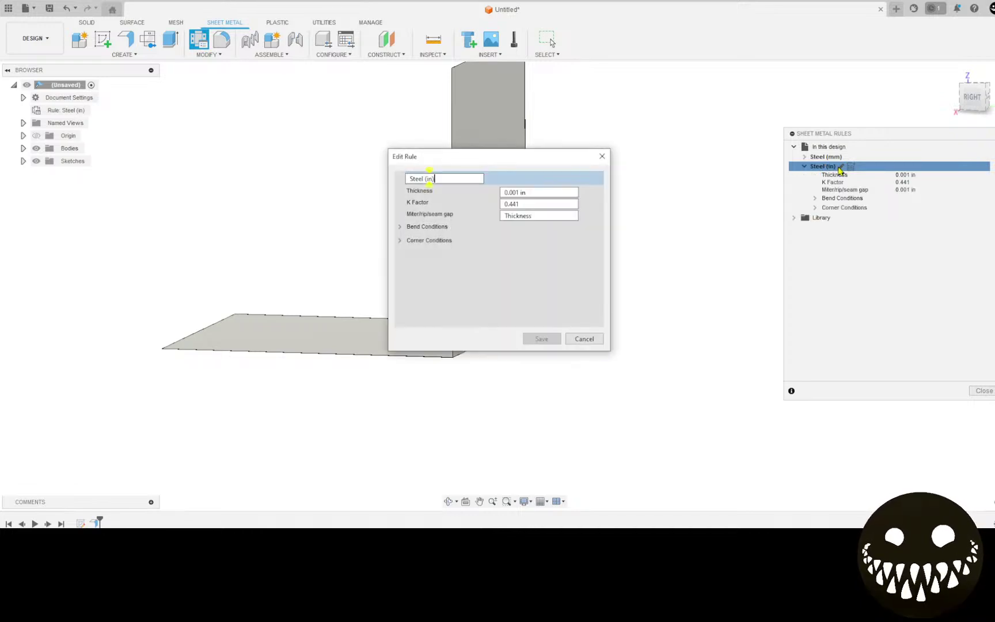
pyautogui.click(518, 191)
pyautogui.press('BackSpace')
pyautogui.press('BackSpace')
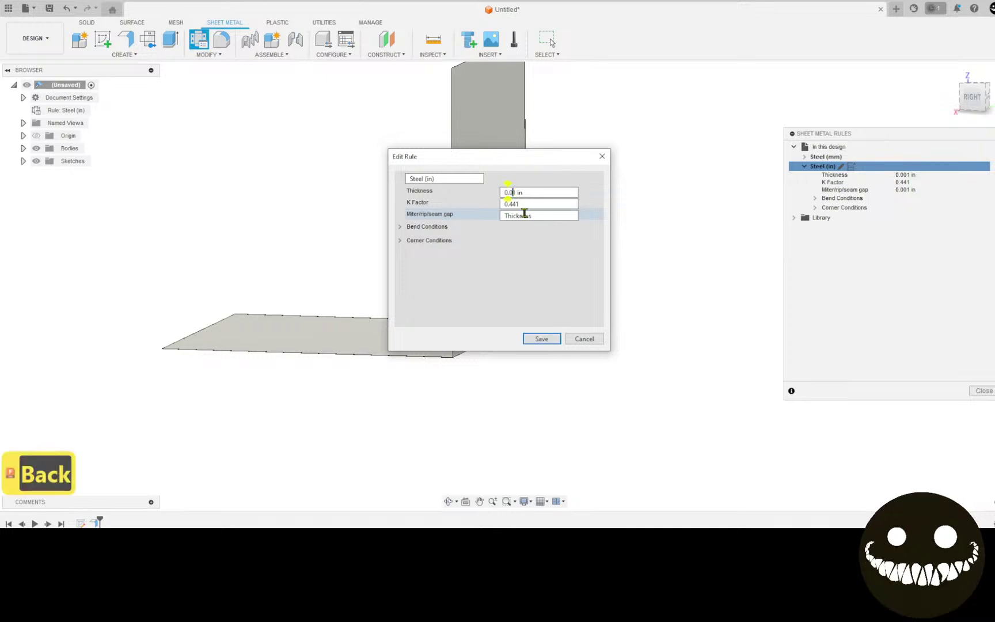
pyautogui.press('Delete')
pyautogui.write('25')
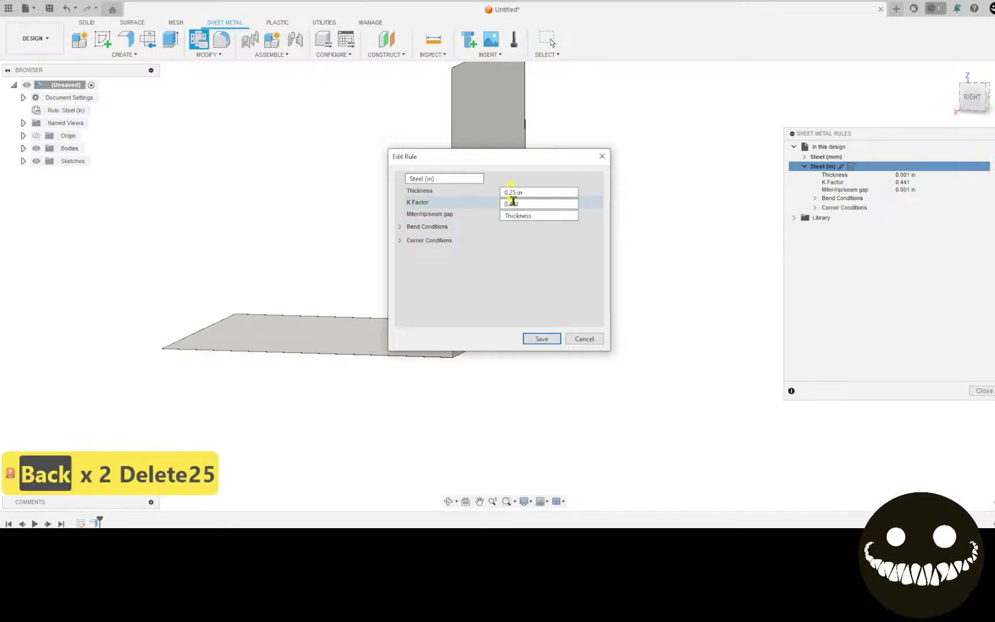
pyautogui.click(541, 339)
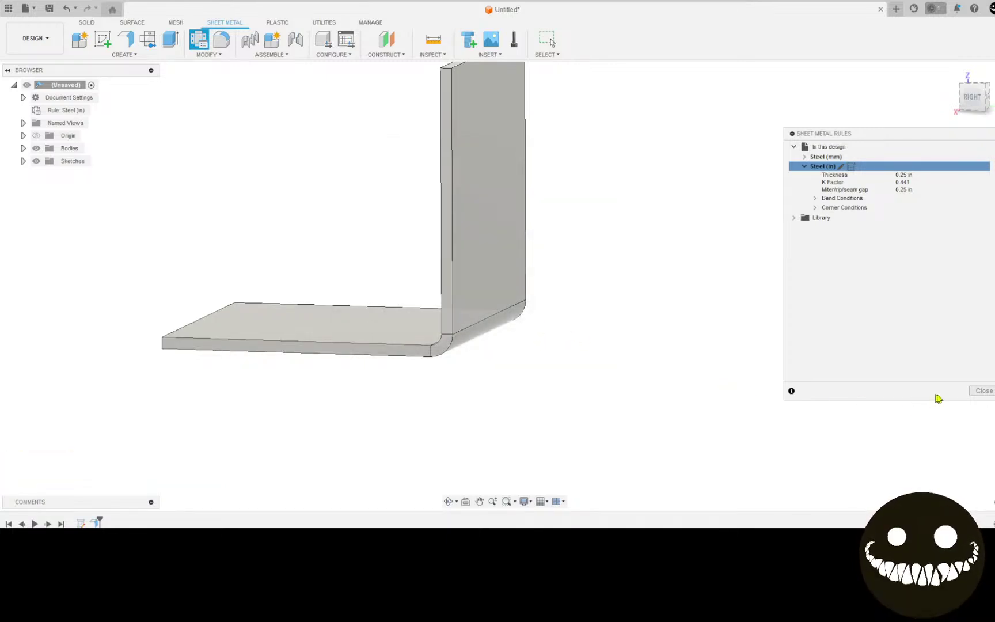
pyautogui.click(985, 392)
pyautogui.scroll(-5, 628, 364)
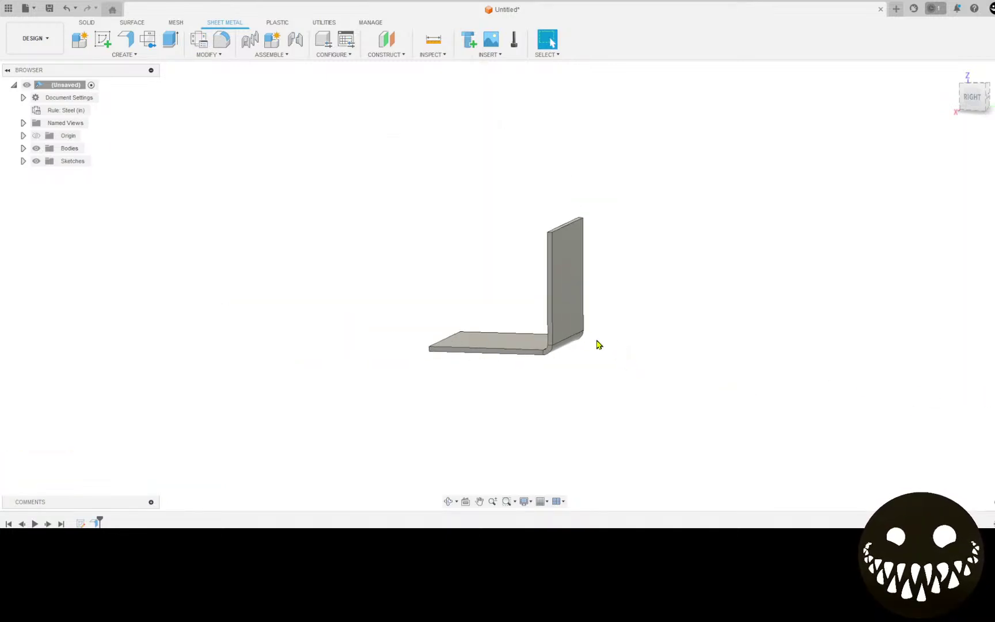
pyautogui.moveTo(597, 345)
pyautogui.keyDown('shift'); pyautogui.mouseDown(button='middle')
pyautogui.moveTo(571, 349)
pyautogui.moveTo(589, 339)
pyautogui.mouseUp(button='middle'); pyautogui.keyUp('shift')
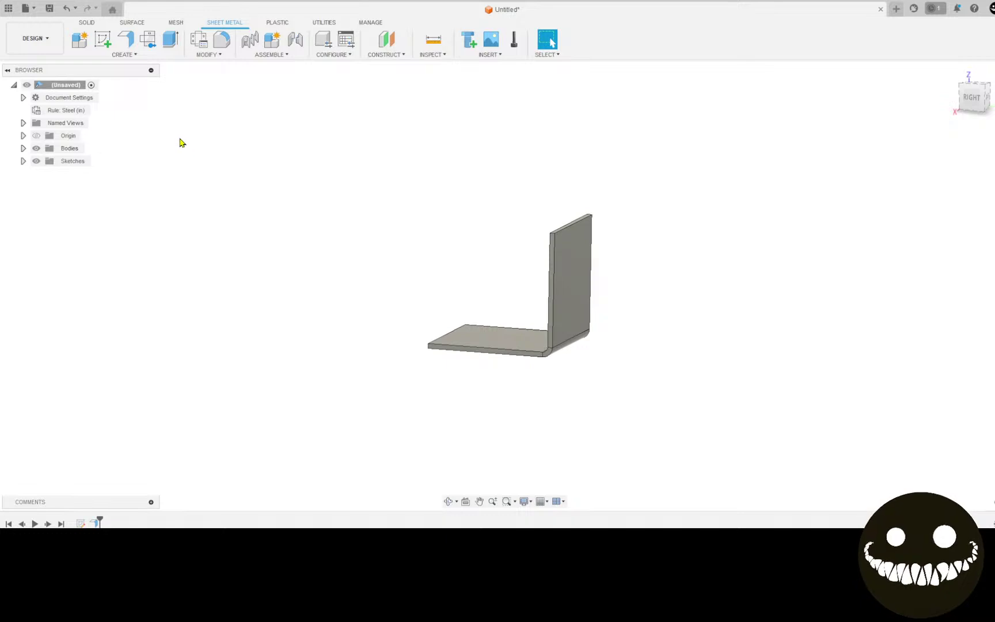
pyautogui.rightClick(98, 523)
pyautogui.click(140, 409)
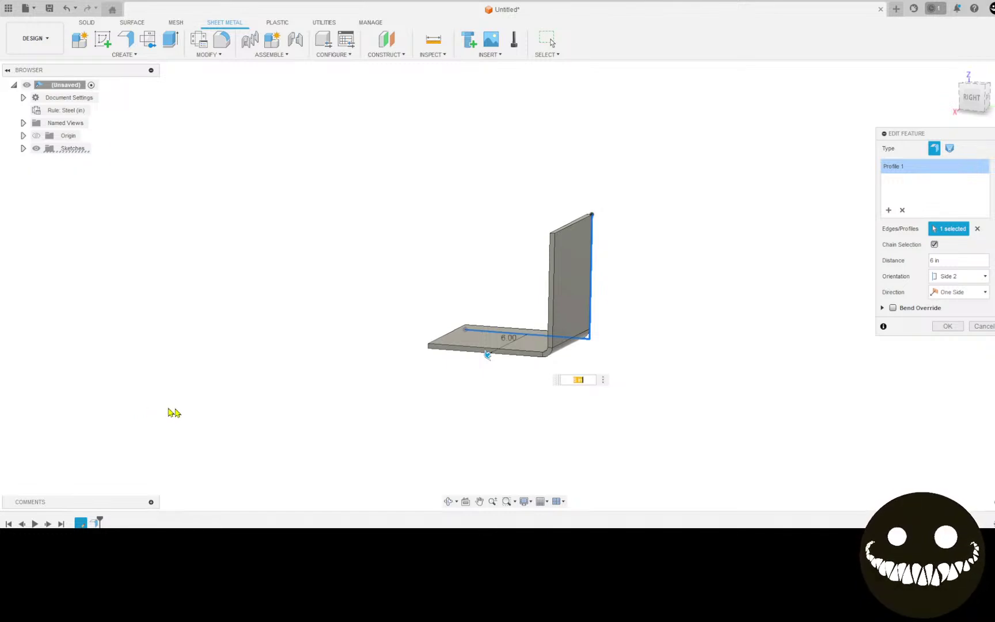
pyautogui.click(980, 326)
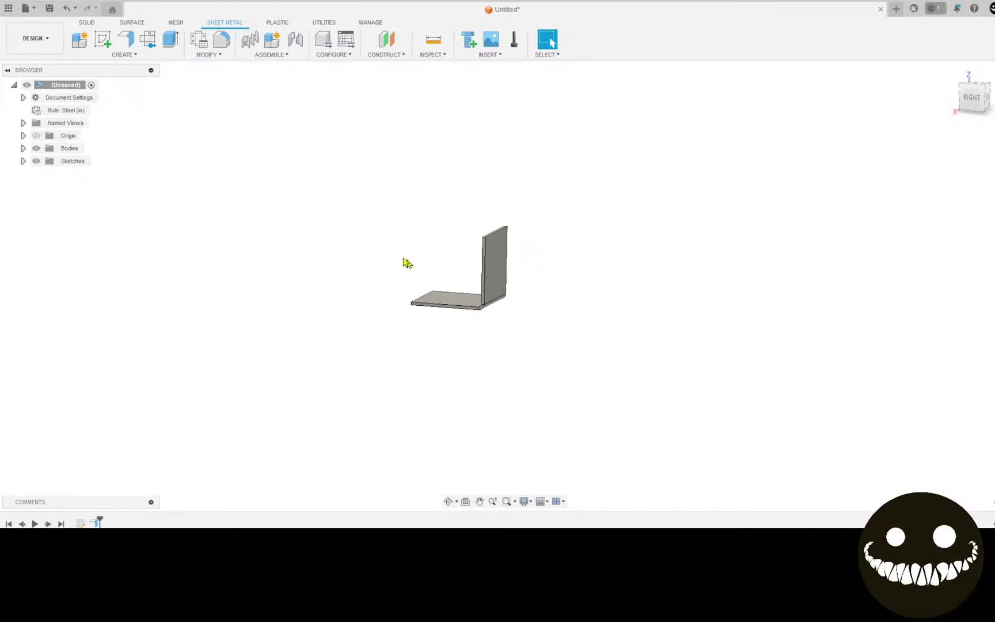
# Undo the rule thickness edit, the rule switch and the flange, back to the bare L-shaped sketch.
pyautogui.hotkey('ctrl', 'z')
pyautogui.hotkey('ctrl', 'z')
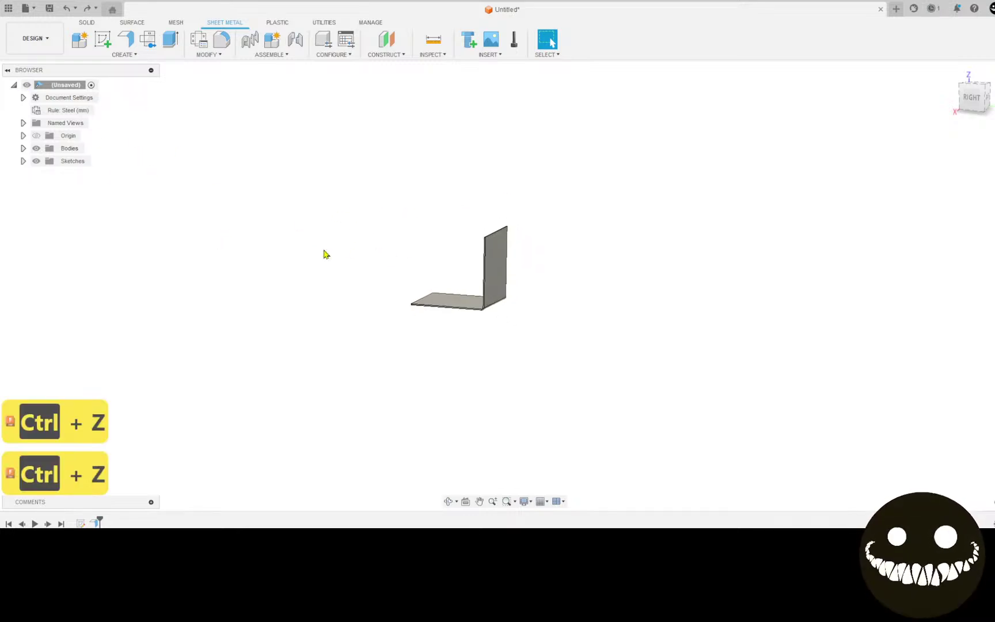
pyautogui.hotkey('ctrl', 'z')
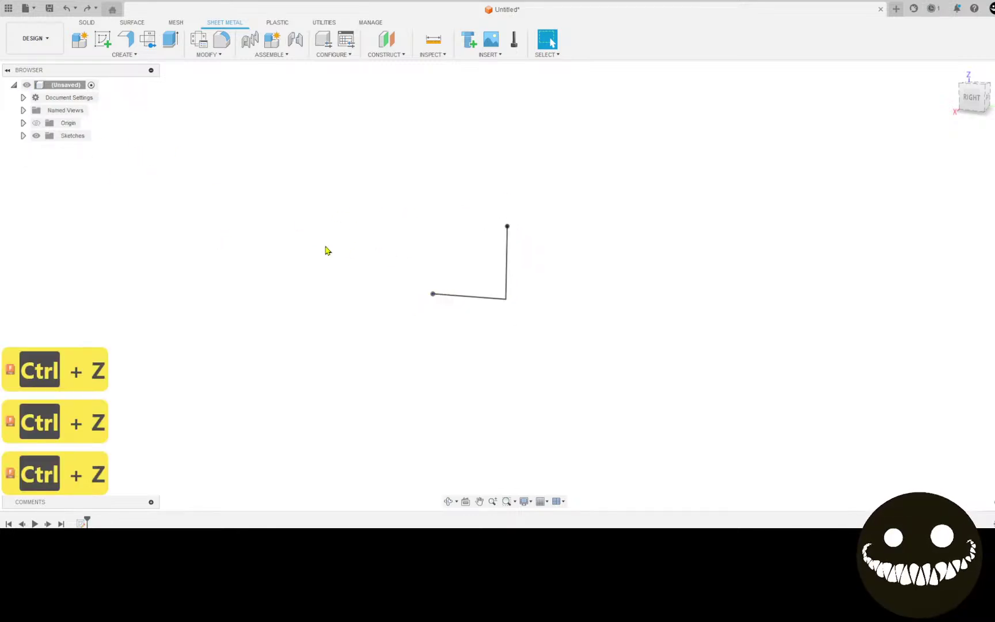
# Create an internal sheet metal component with the Steel (in) rule and flange the L-shaped profile 6 in with Side 2 orientation.
pyautogui.click(80, 39)
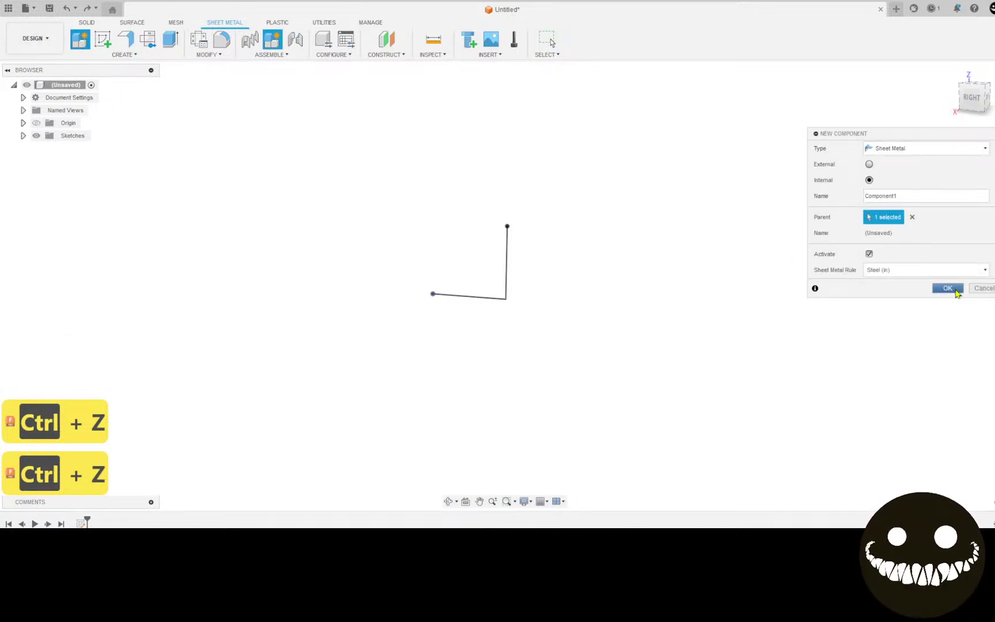
pyautogui.click(948, 288)
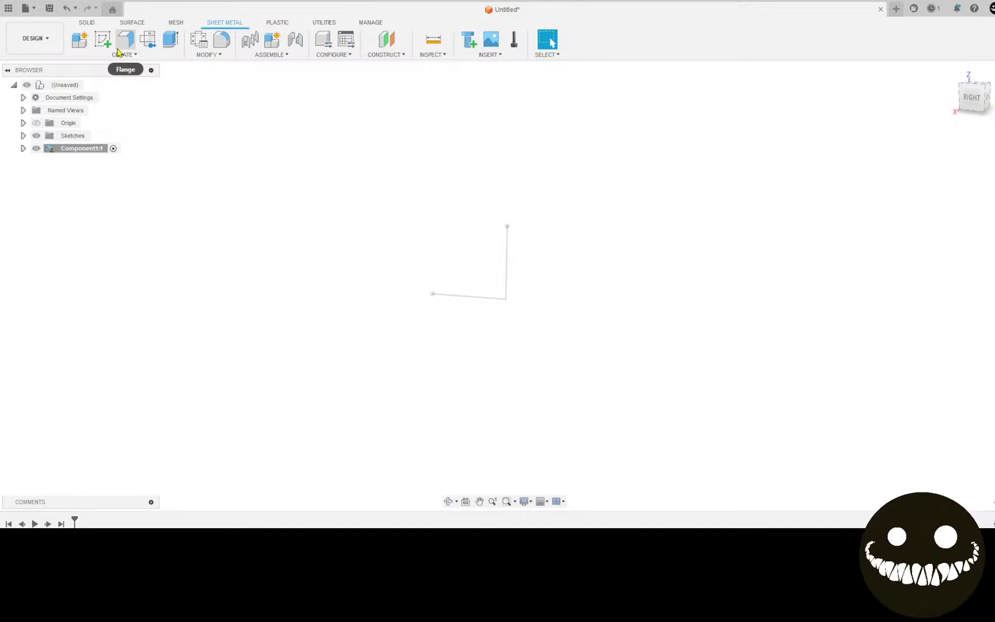
pyautogui.click(125, 40)
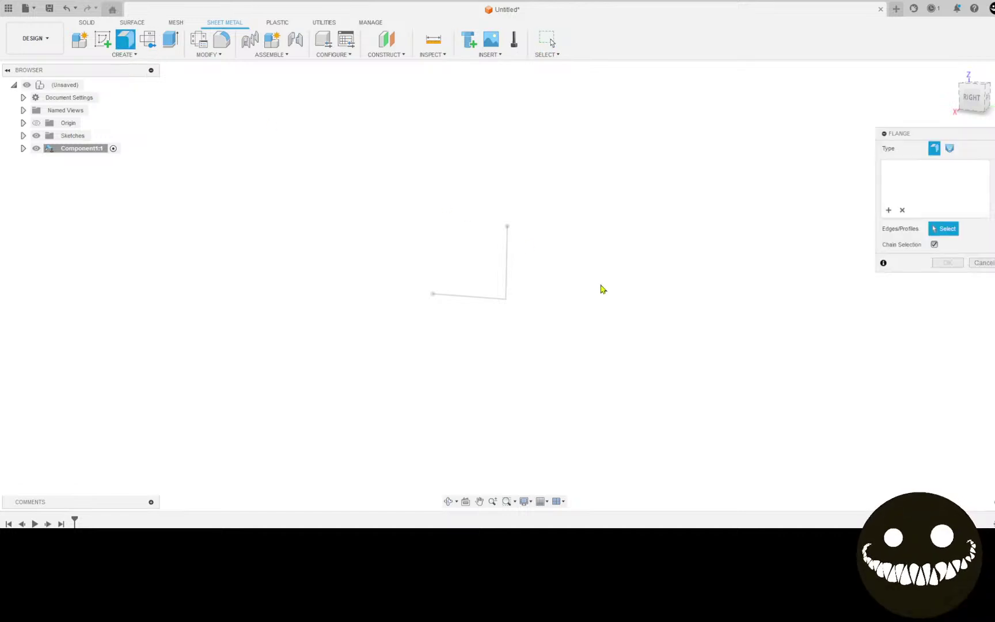
pyautogui.click(506, 255)
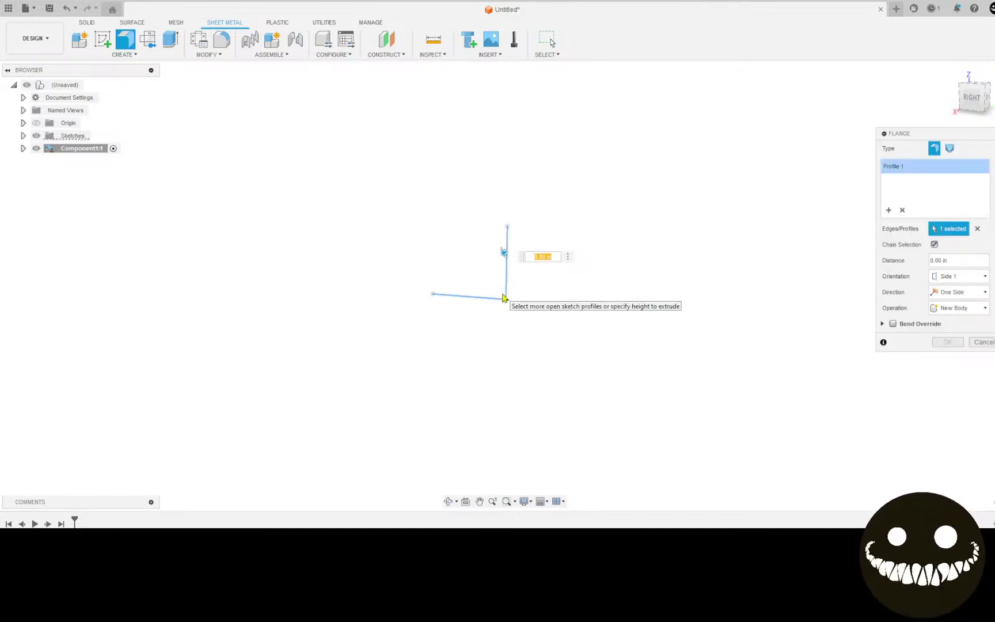
pyautogui.write('6')
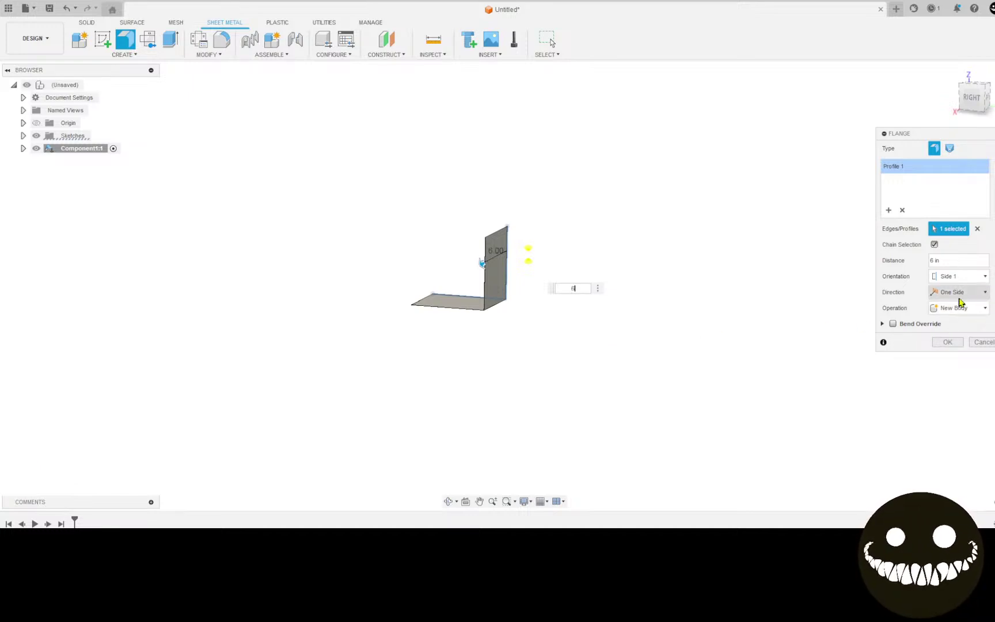
pyautogui.click(970, 277)
pyautogui.click(953, 301)
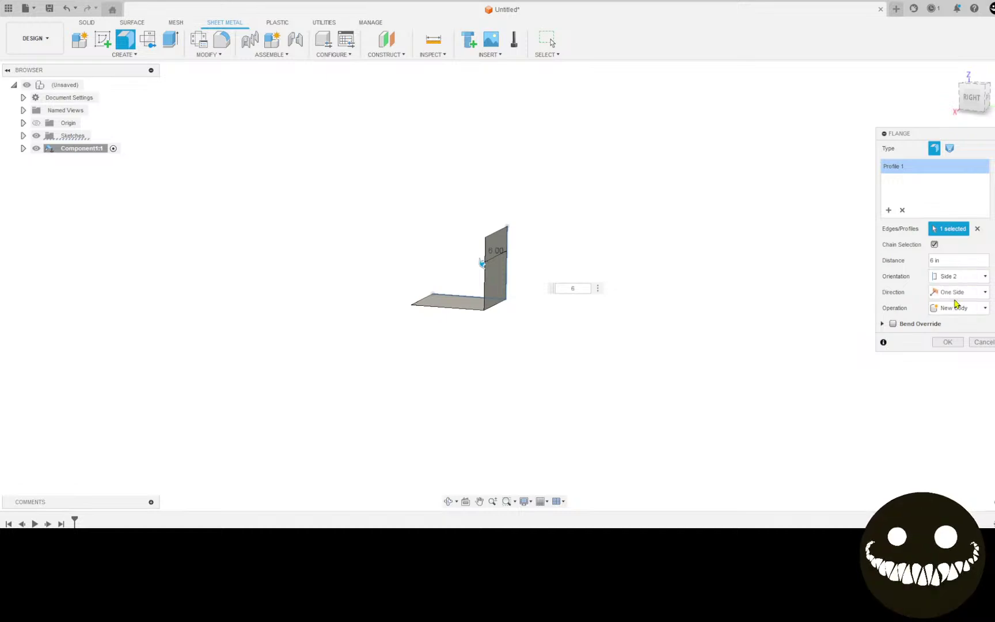
pyautogui.click(947, 342)
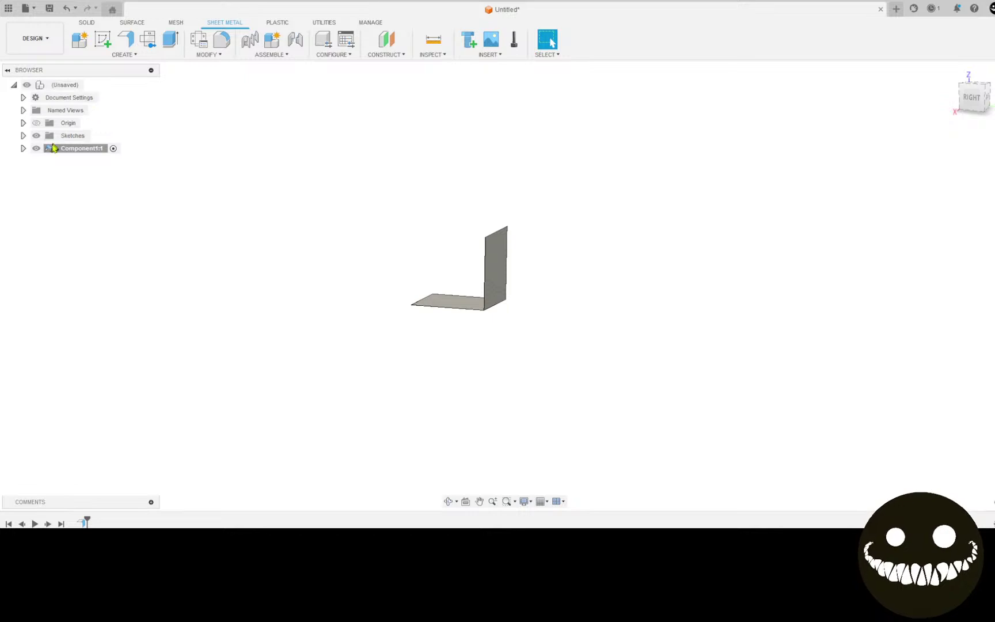
pyautogui.click(23, 148)
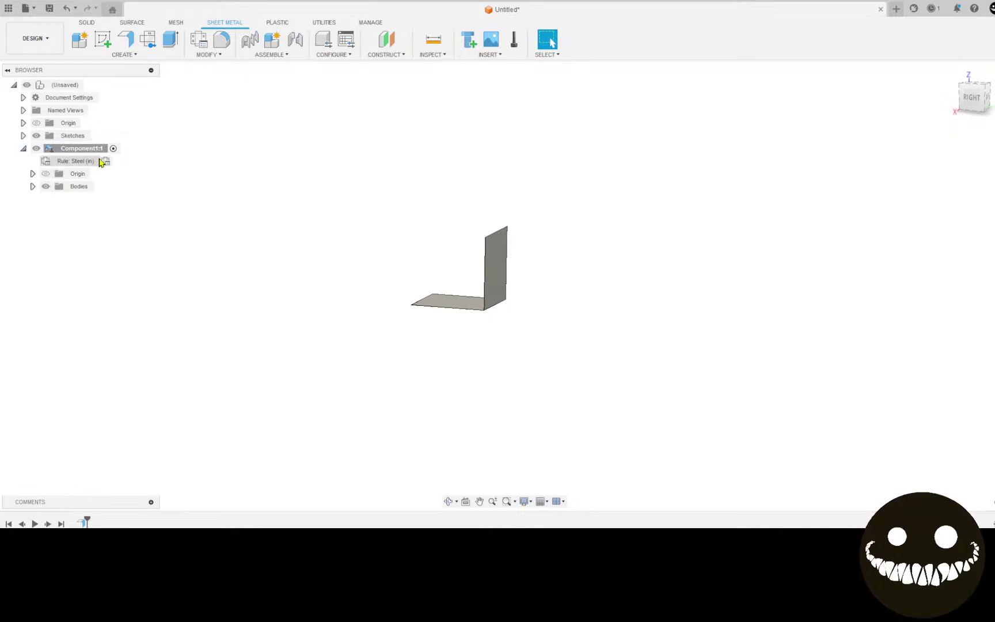
pyautogui.click(106, 162)
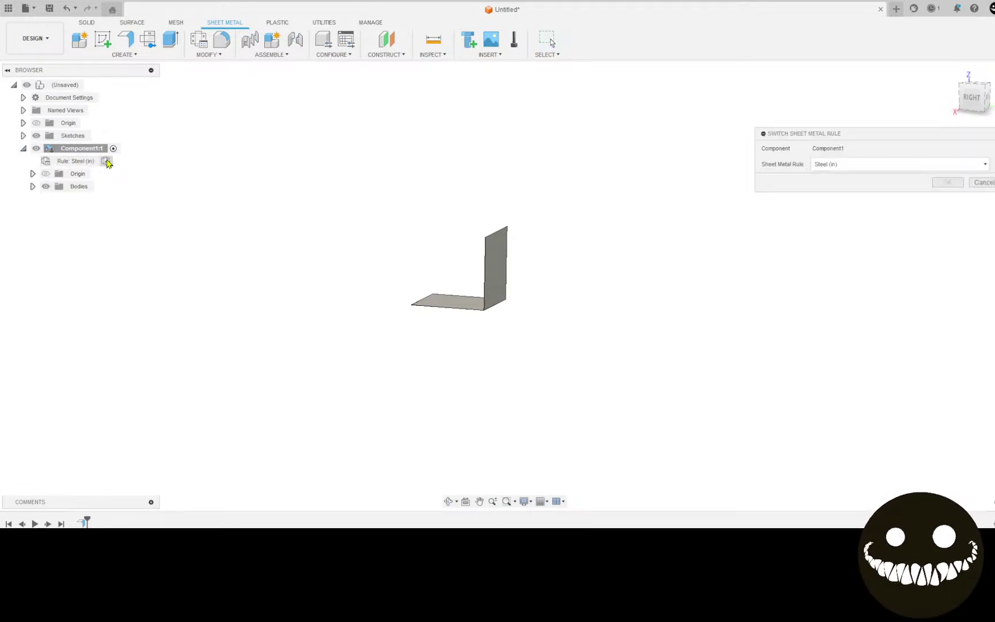
pyautogui.click(984, 183)
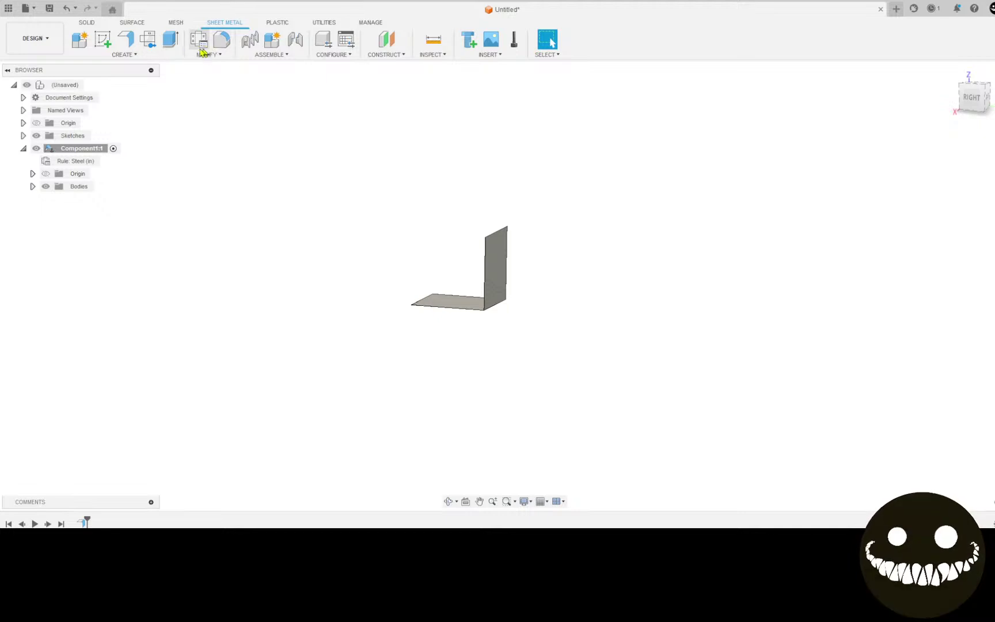
# Edit the design's Steel (in) sheet metal rule to set its thickness to 0.25 in.
pyautogui.click(199, 39)
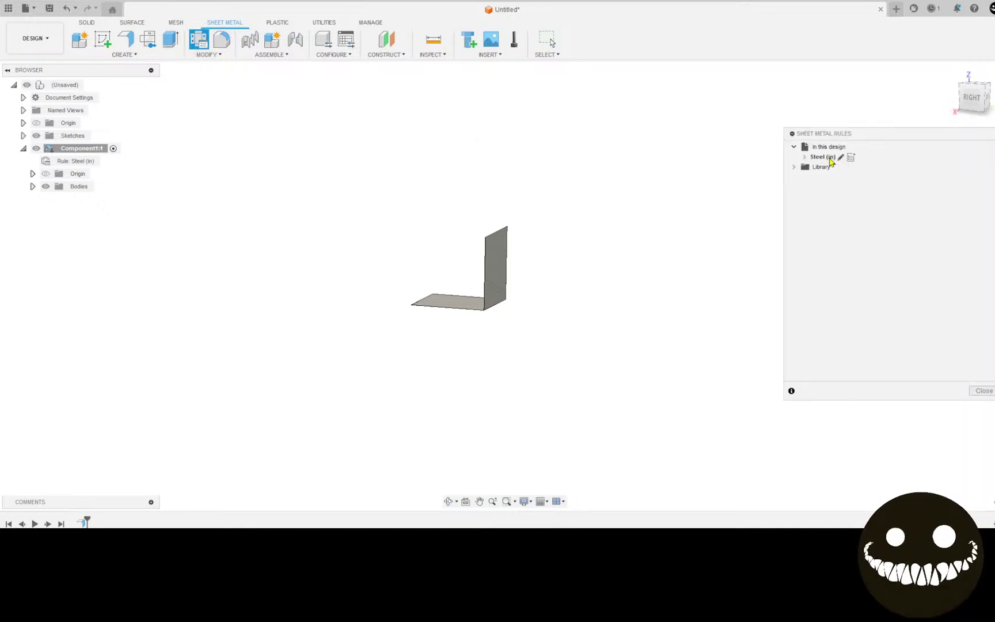
pyautogui.click(841, 158)
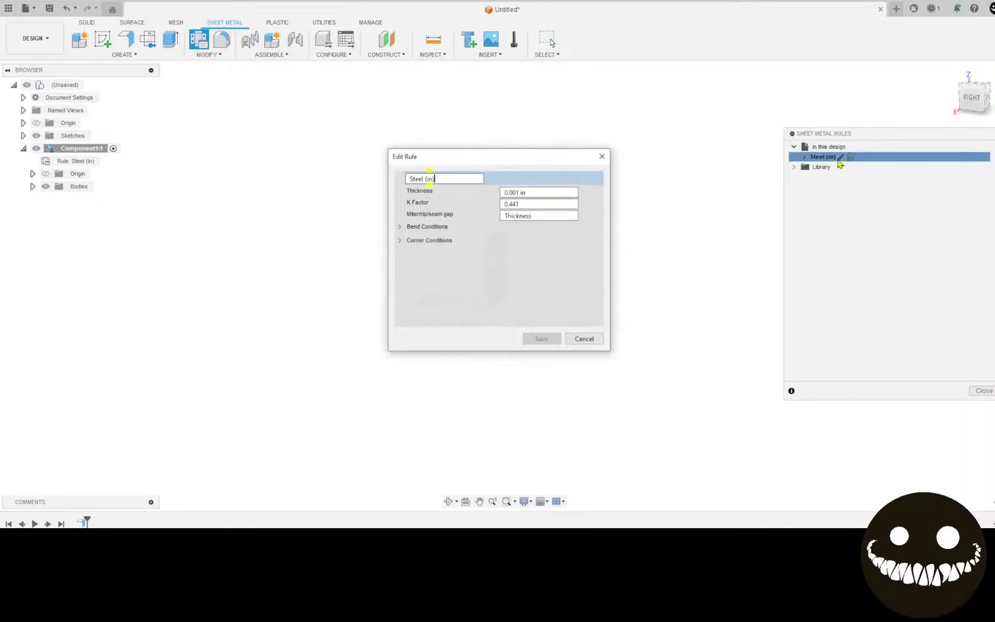
pyautogui.click(510, 193)
pyautogui.write('25')
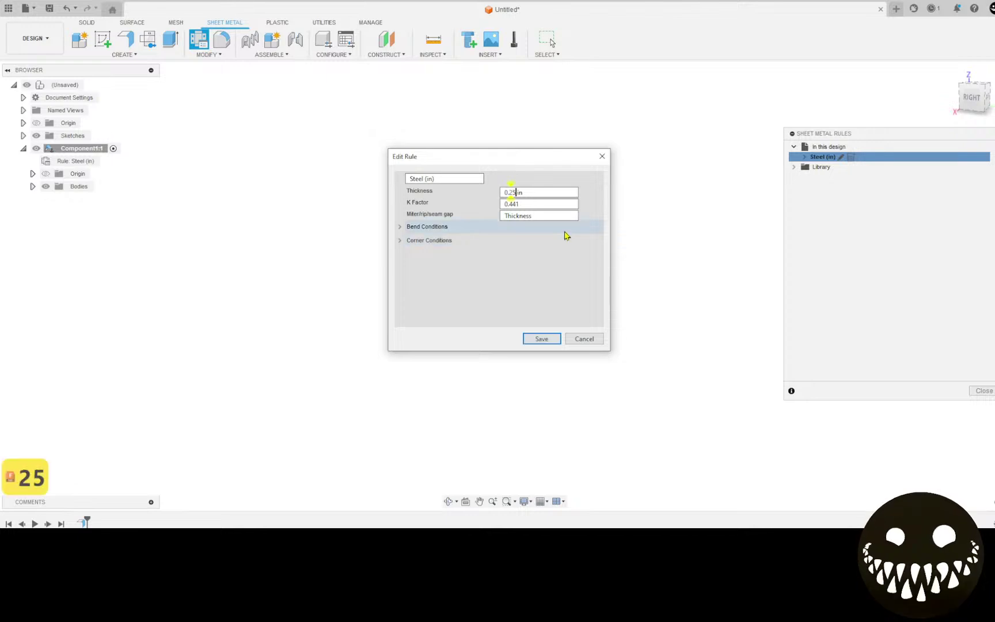
pyautogui.click(542, 340)
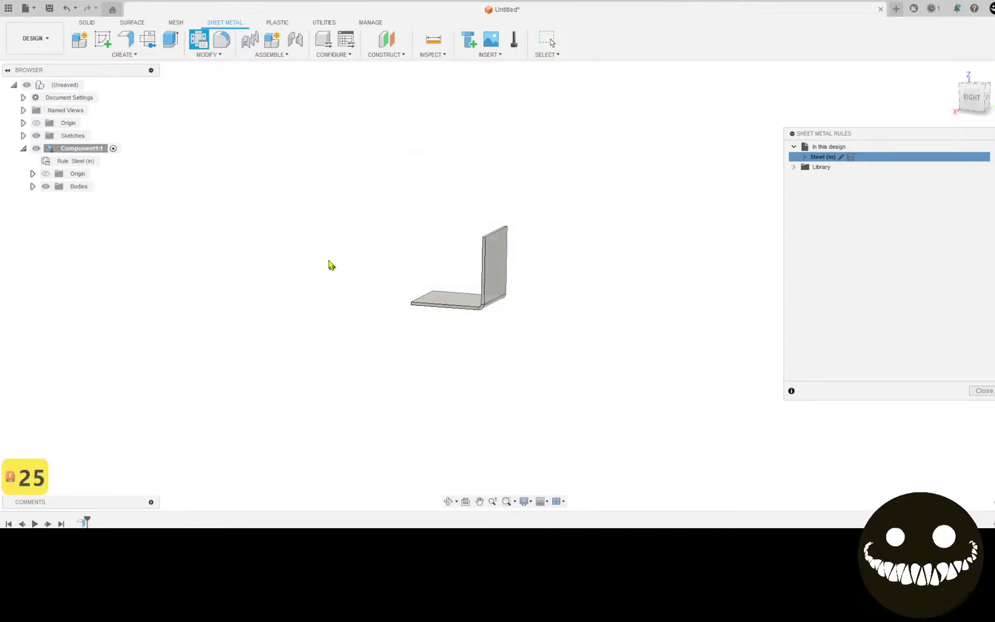
pyautogui.click(983, 390)
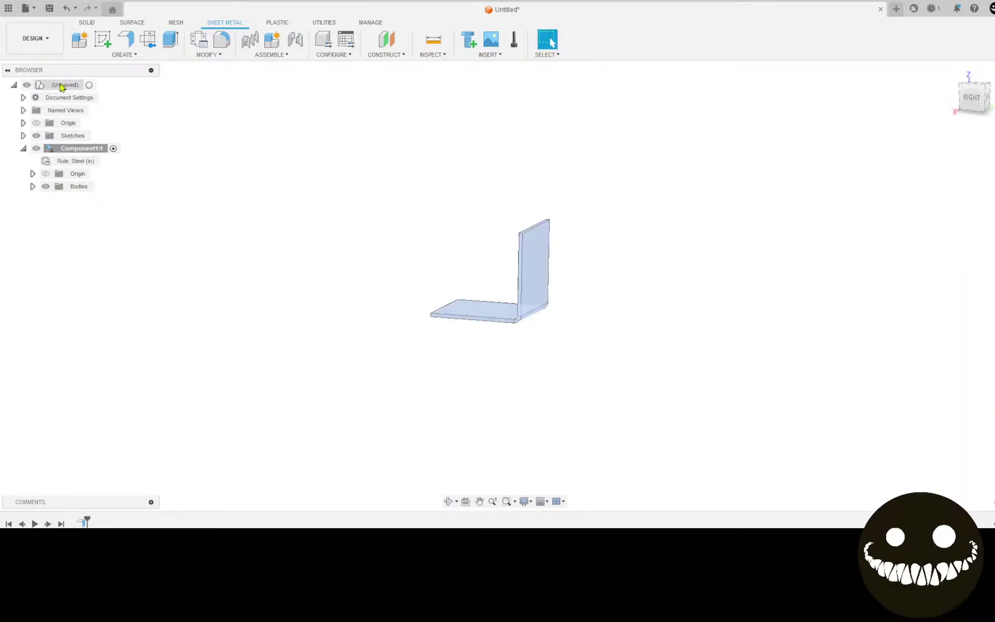
# Activate the top-level design and create a second internal sheet metal component in it with the Steel (in) rule.
pyautogui.click(90, 85)
pyautogui.click(79, 40)
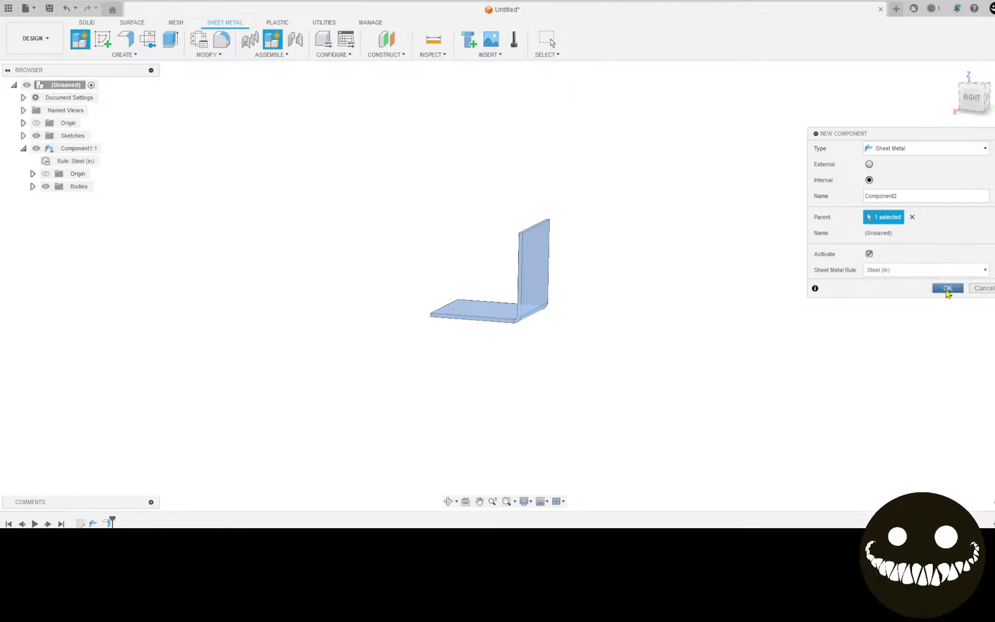
pyautogui.click(947, 289)
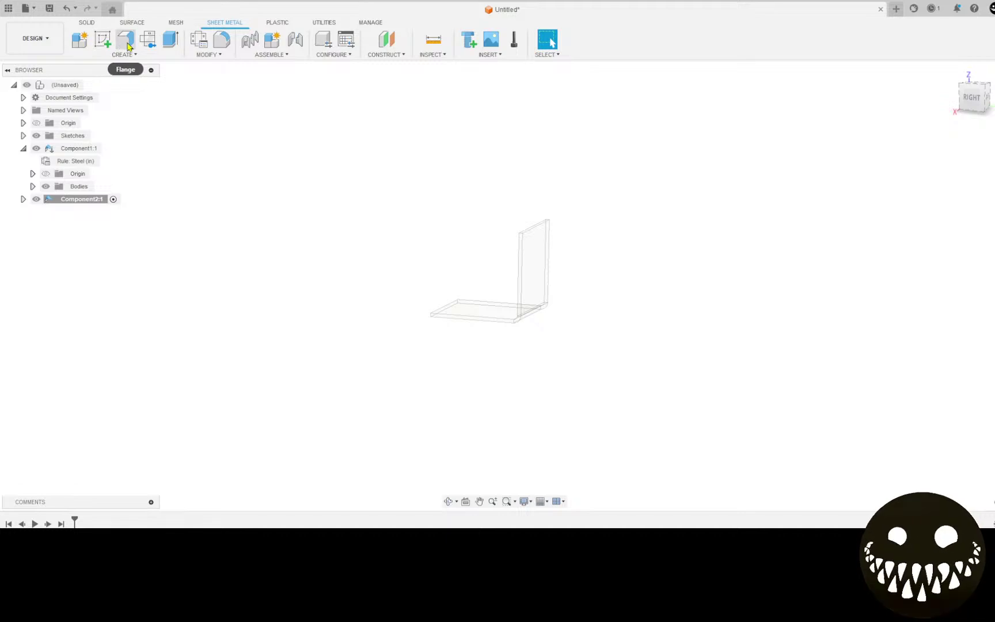
pyautogui.click(125, 39)
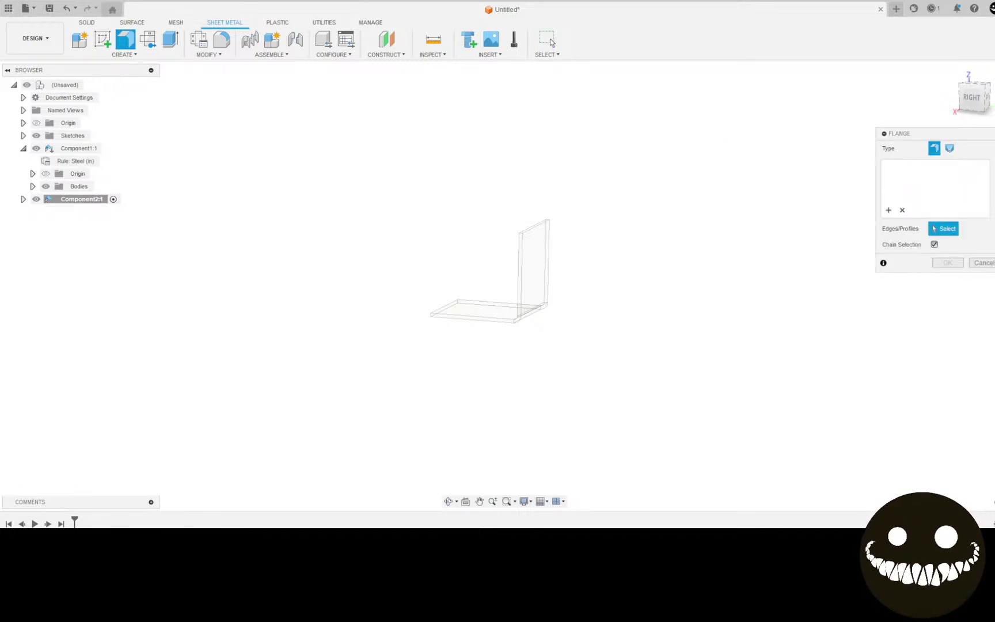
pyautogui.click(983, 264)
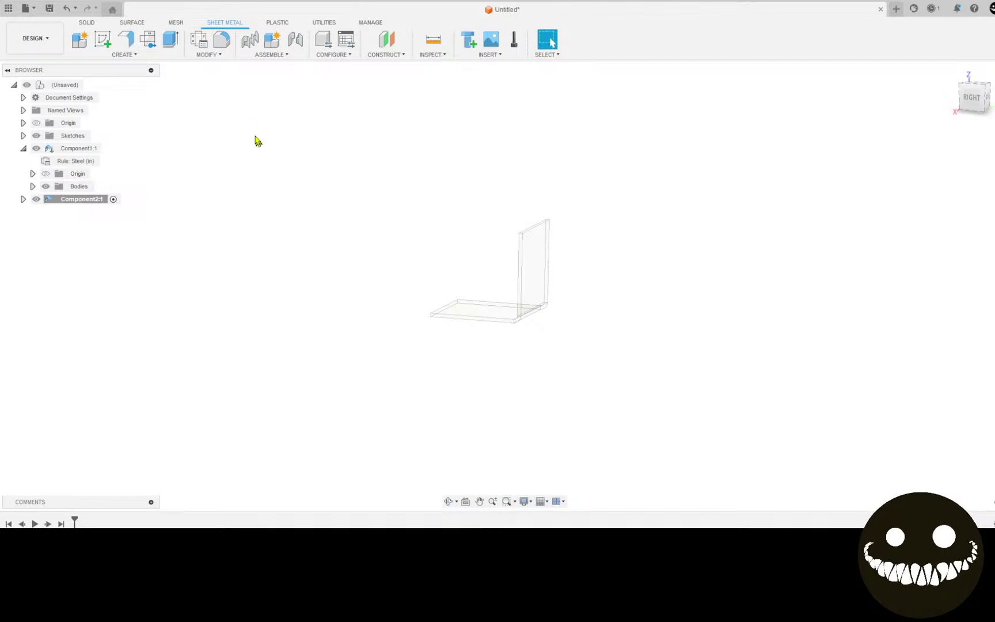
# In the new component, sketch on the upper face of the bracket's horizontal leg and project its free edge opposite the bend.
pyautogui.click(101, 41)
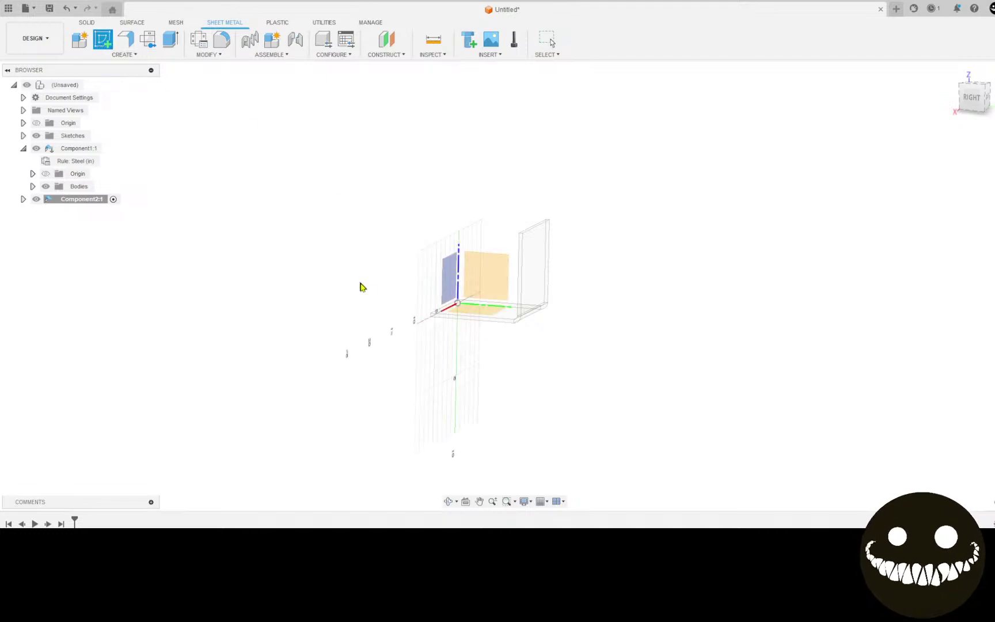
pyautogui.click(473, 302)
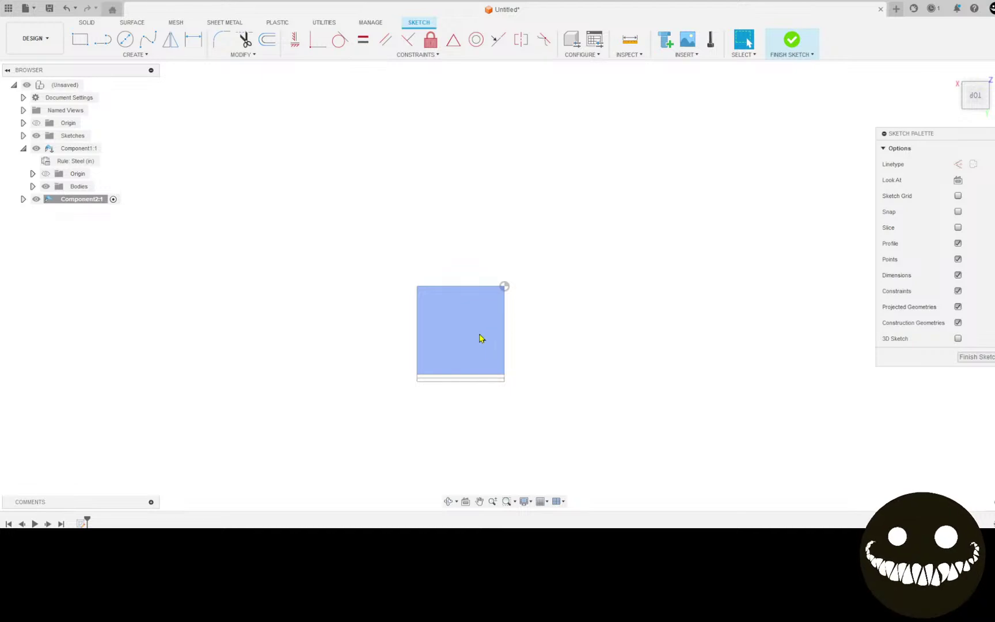
pyautogui.press('p')
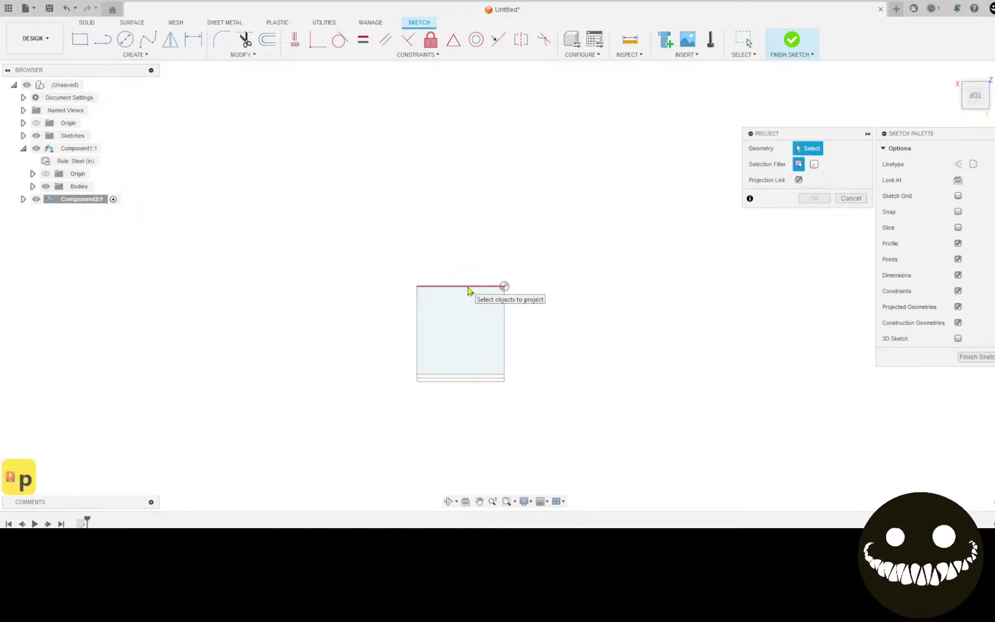
pyautogui.click(468, 287)
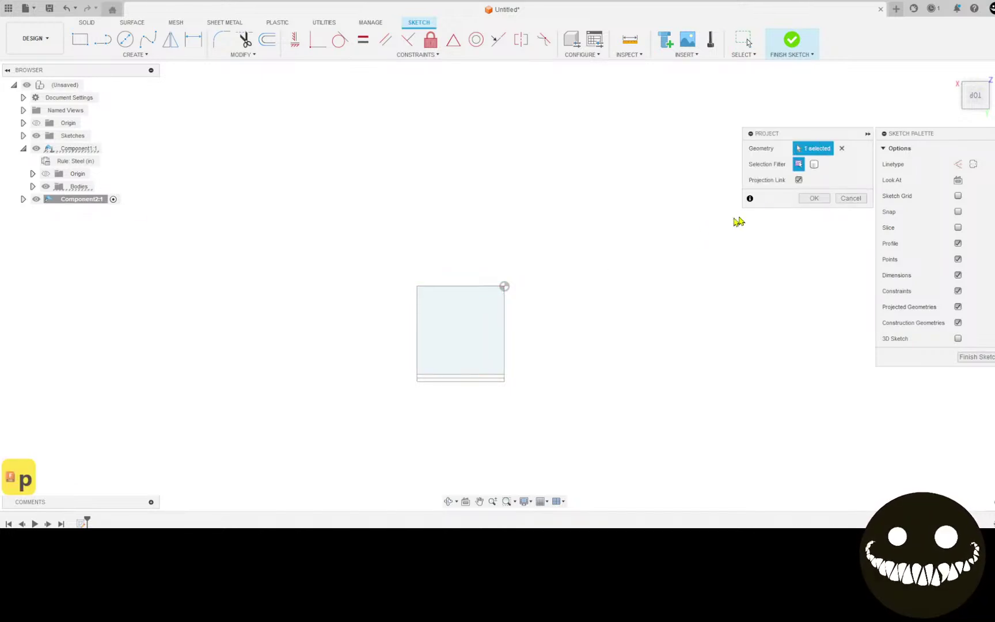
pyautogui.click(814, 198)
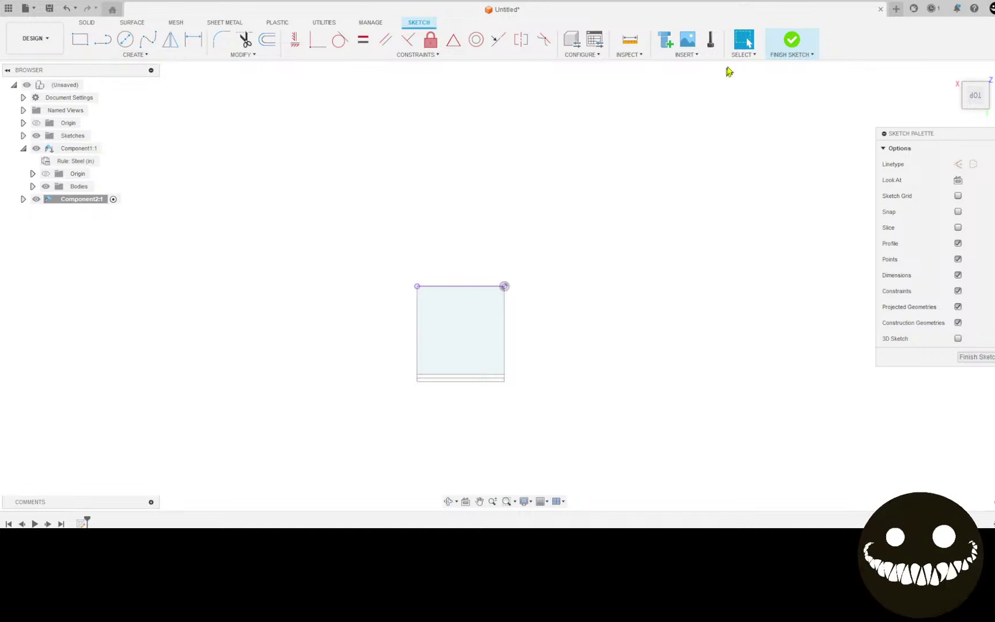
pyautogui.click(792, 39)
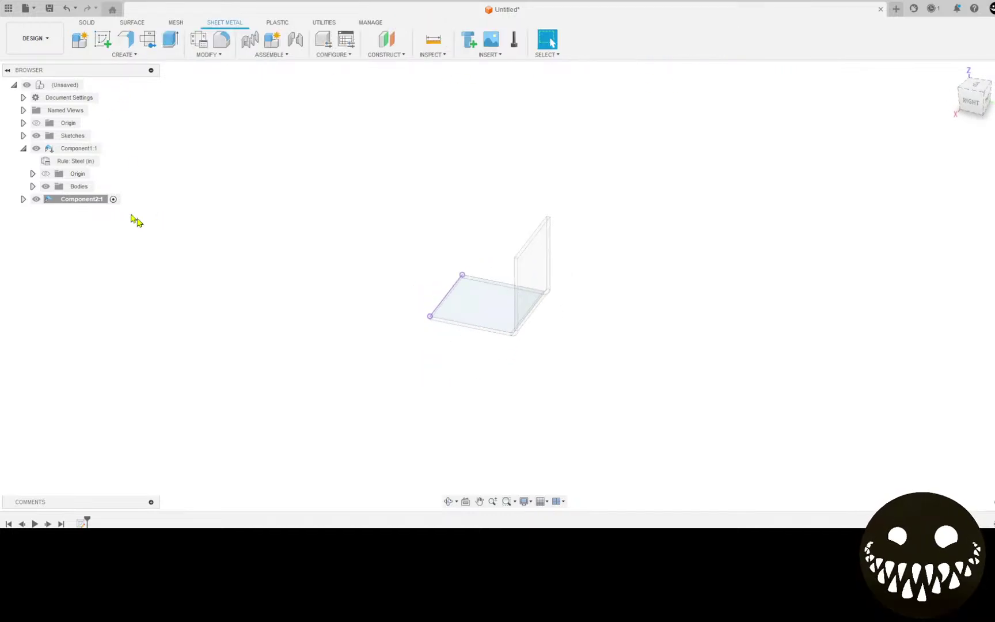
# Flange the projected edge line 6 in upward as a new body with Side 1 orientation and One Side direction.
pyautogui.click(125, 39)
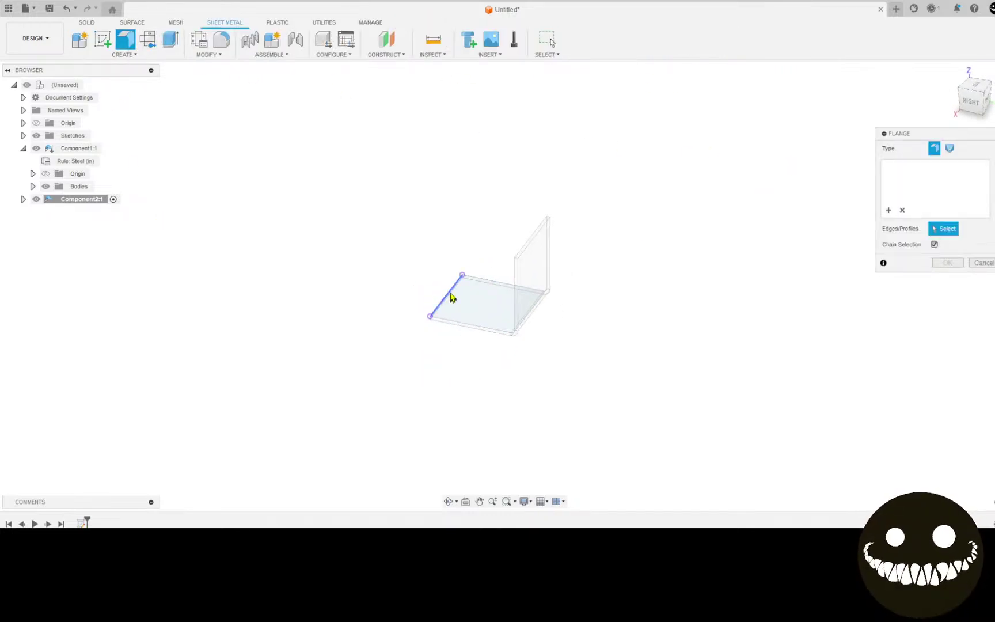
pyautogui.click(451, 295)
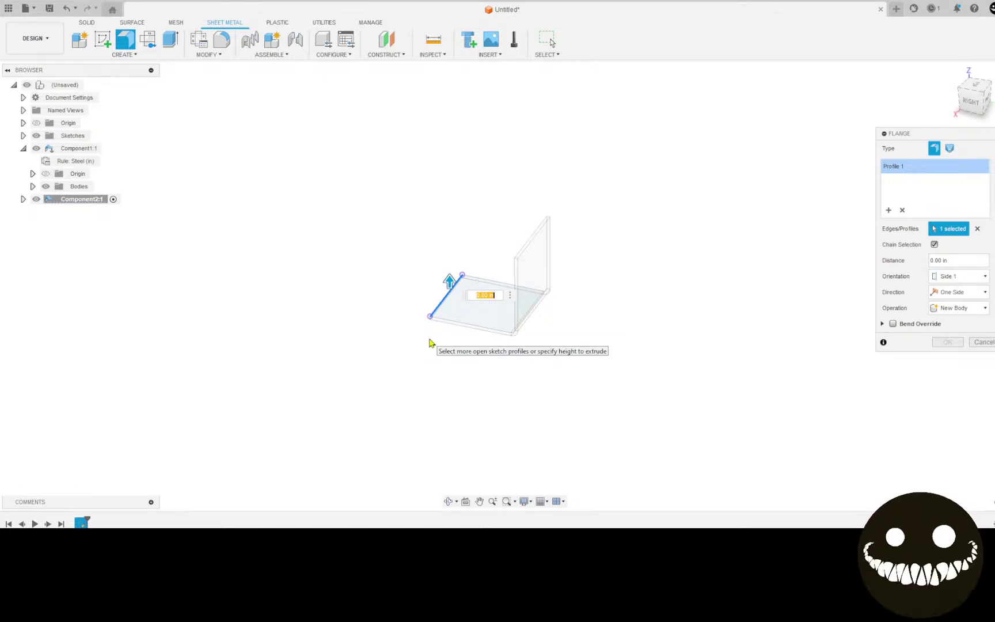
pyautogui.write('6')
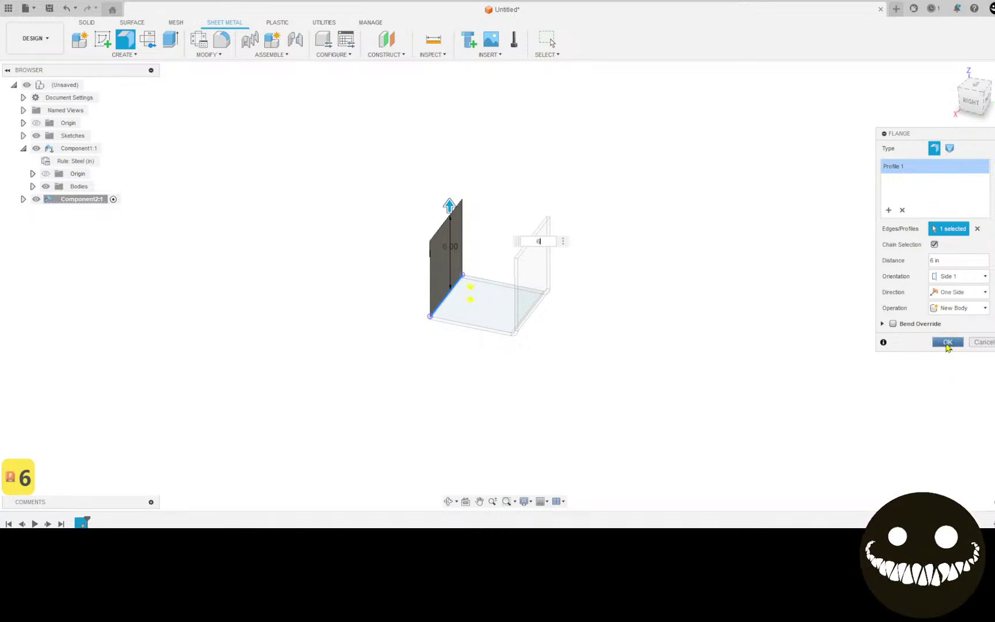
pyautogui.scroll(4, 437, 340)
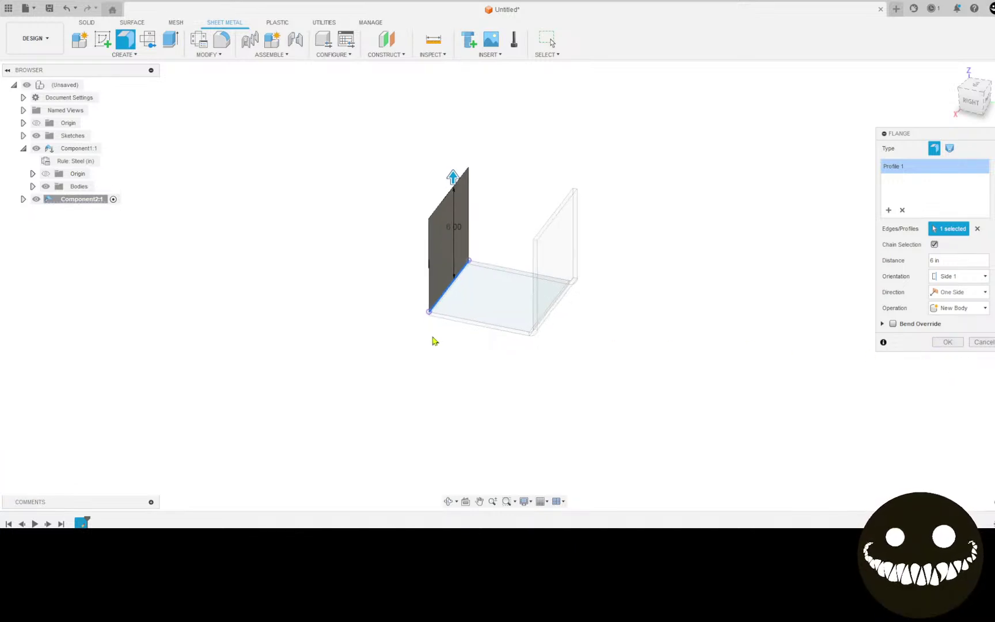
pyautogui.keyDown('shift'); pyautogui.moveTo(446, 322); pyautogui.dragTo(662, 309, button='middle'); pyautogui.keyUp('shift')
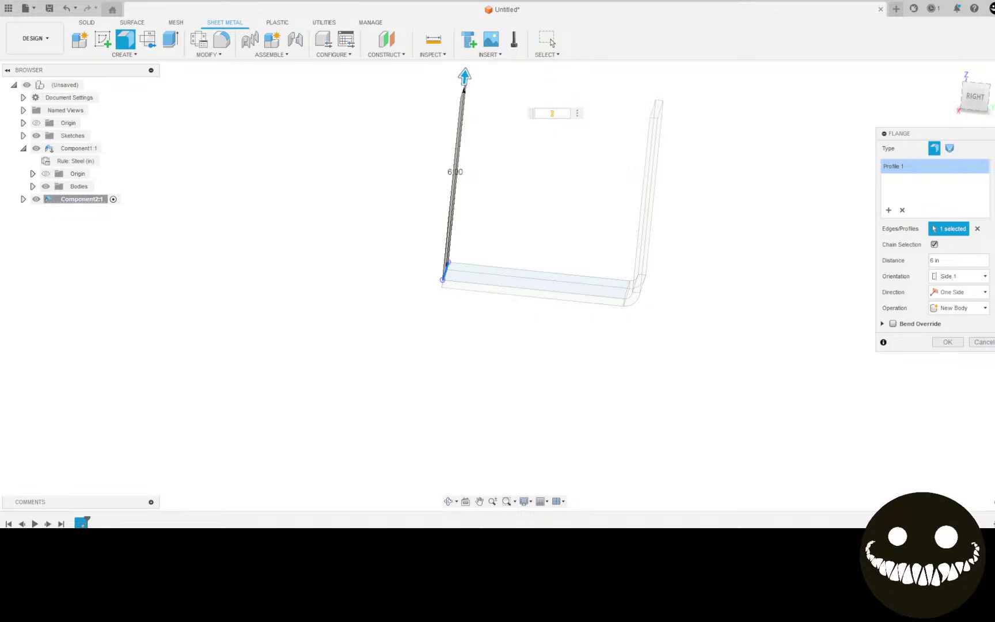
pyautogui.click(947, 342)
pyautogui.moveTo(467, 322); pyautogui.dragTo(447, 394, button='middle')
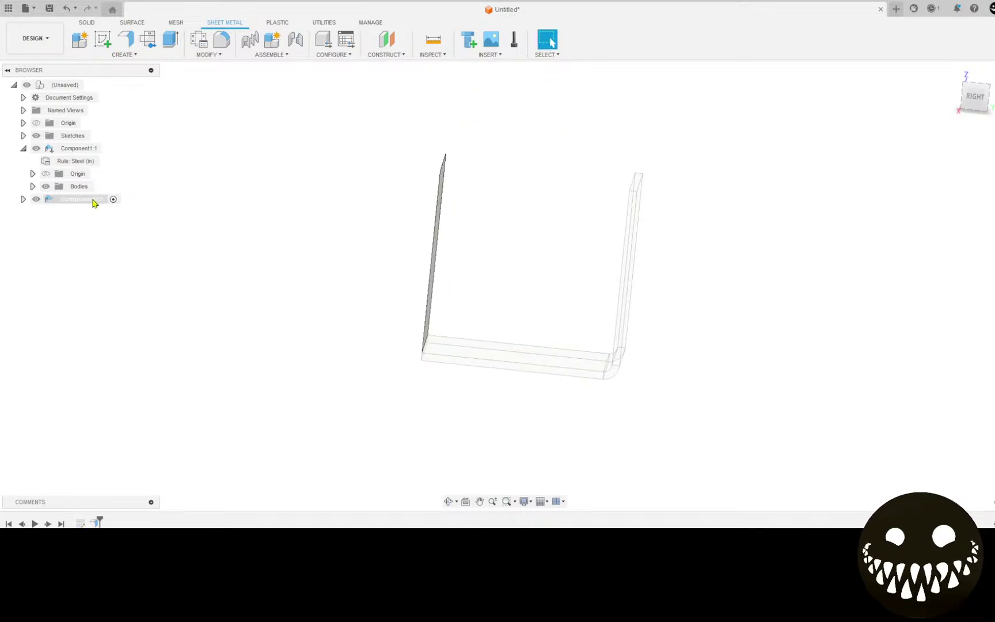
# Examine the second component's assigned rule and the thickness setting of the first of the design's two Steel (in) rules.
pyautogui.click(23, 199)
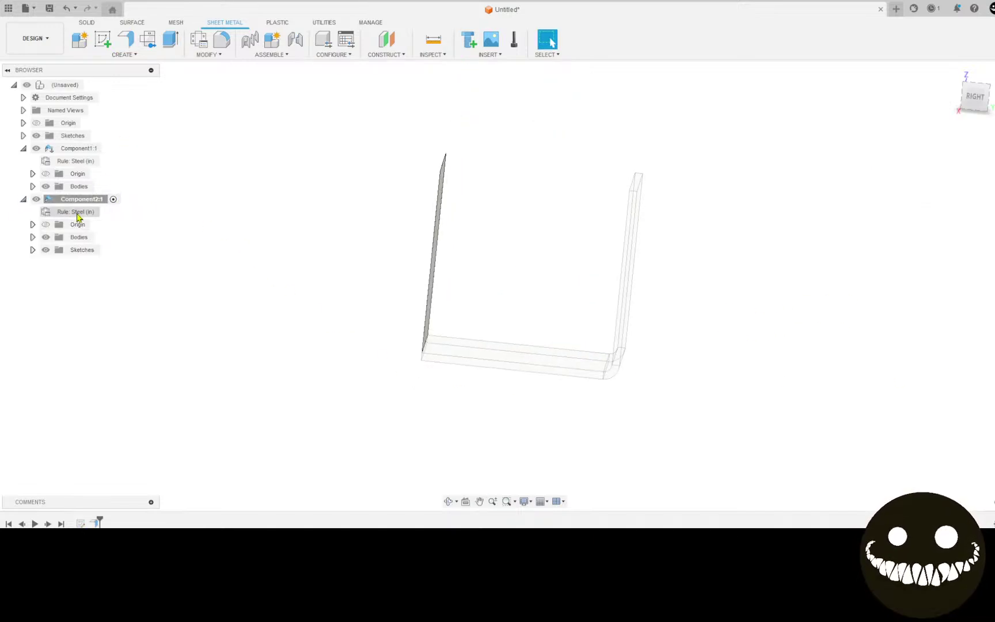
pyautogui.click(147, 39)
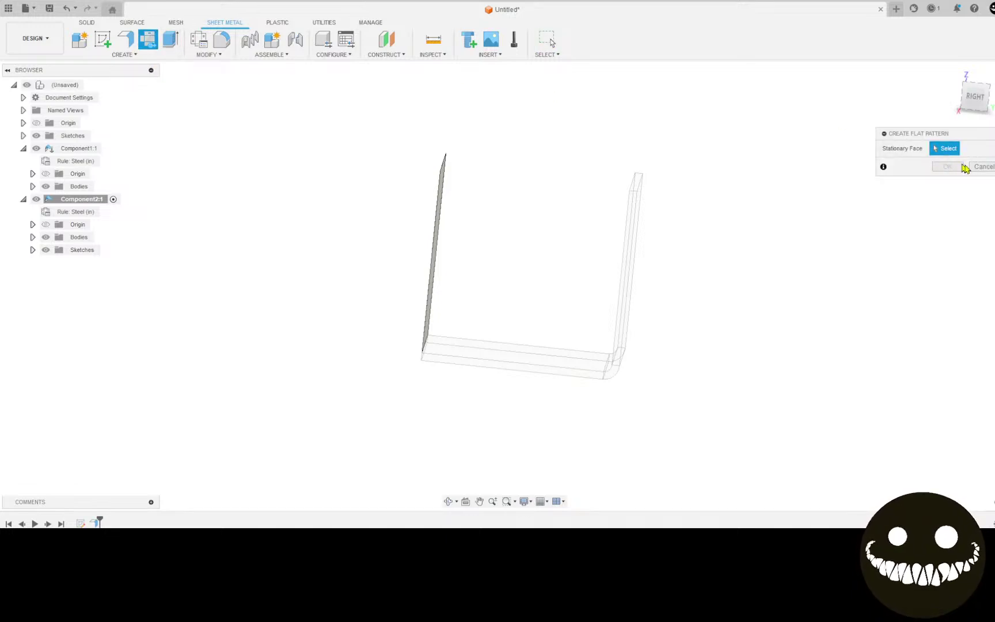
pyautogui.click(980, 166)
pyautogui.click(199, 39)
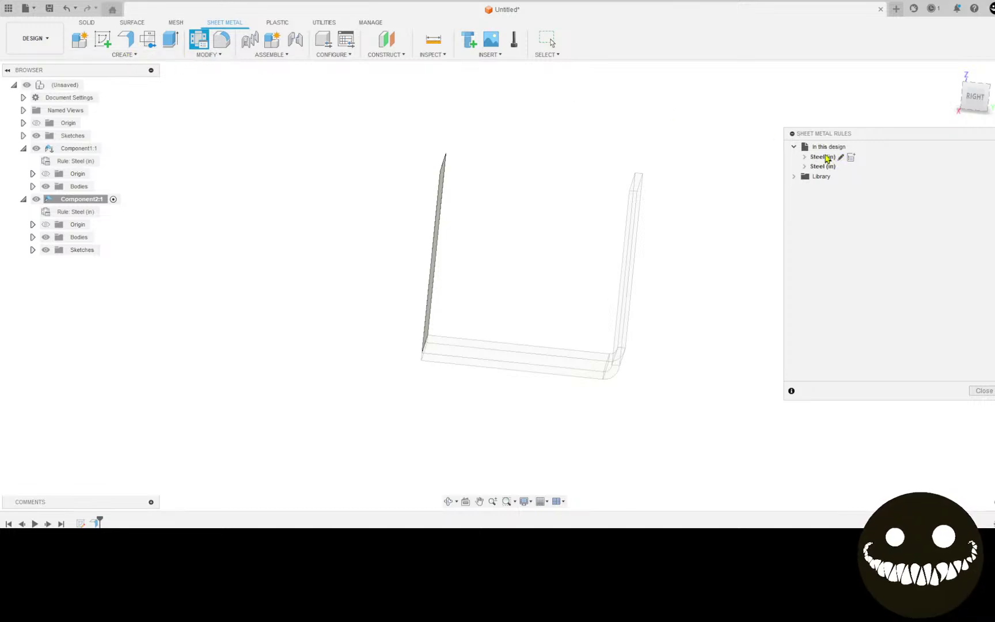
pyautogui.click(827, 159)
pyautogui.click(819, 167)
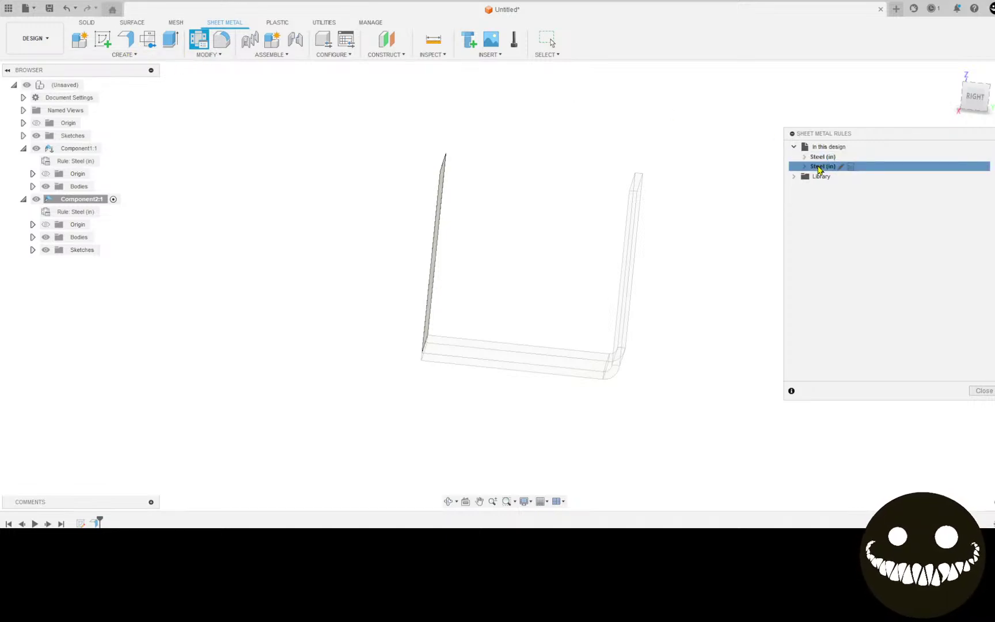
pyautogui.click(821, 159)
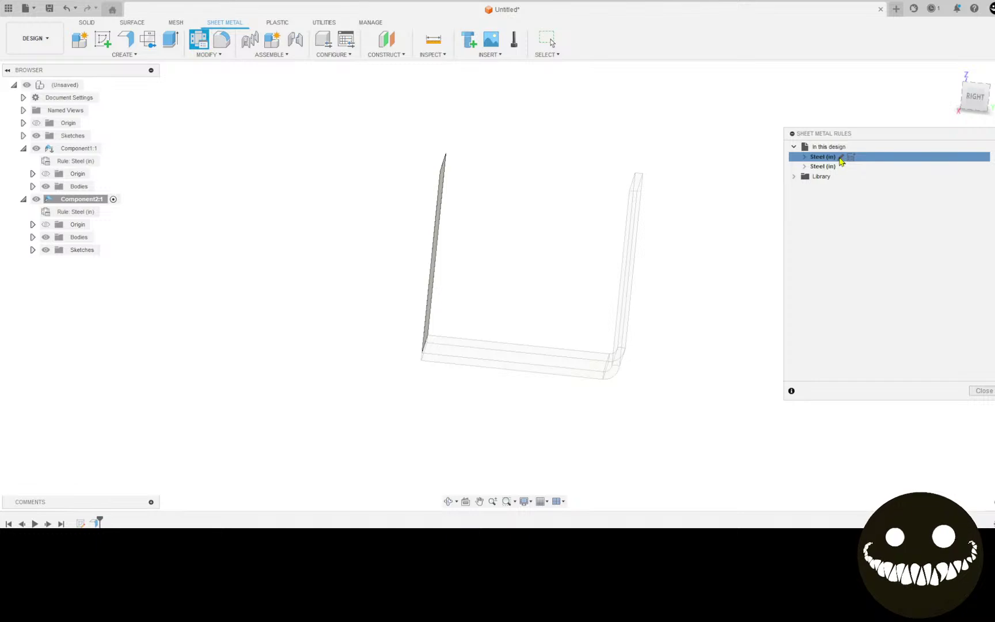
pyautogui.click(841, 158)
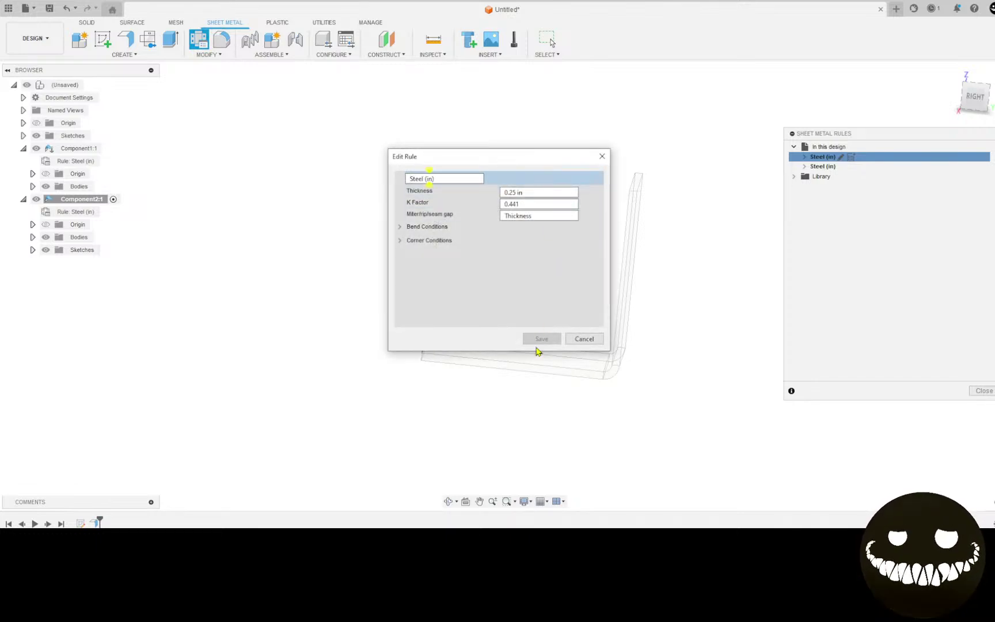
pyautogui.click(582, 339)
pyautogui.scroll(3, 500, 329)
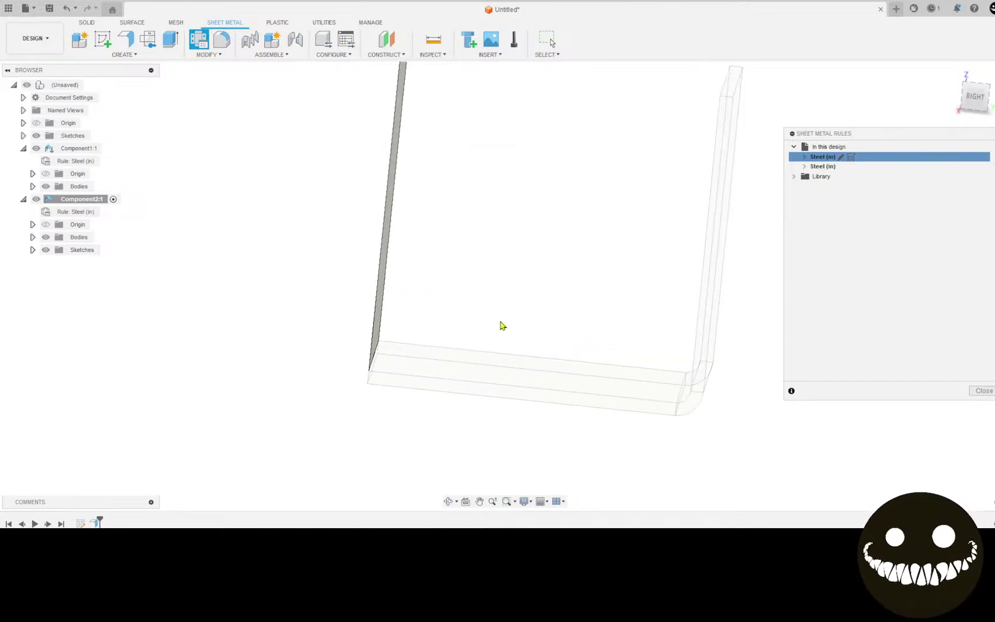
pyautogui.moveTo(500, 324)
pyautogui.keyDown('shift'); pyautogui.mouseDown(button='middle')
pyautogui.moveTo(484, 315)
pyautogui.moveTo(471, 329)
pyautogui.moveTo(486, 335)
pyautogui.mouseUp(button='middle'); pyautogui.keyUp('shift')
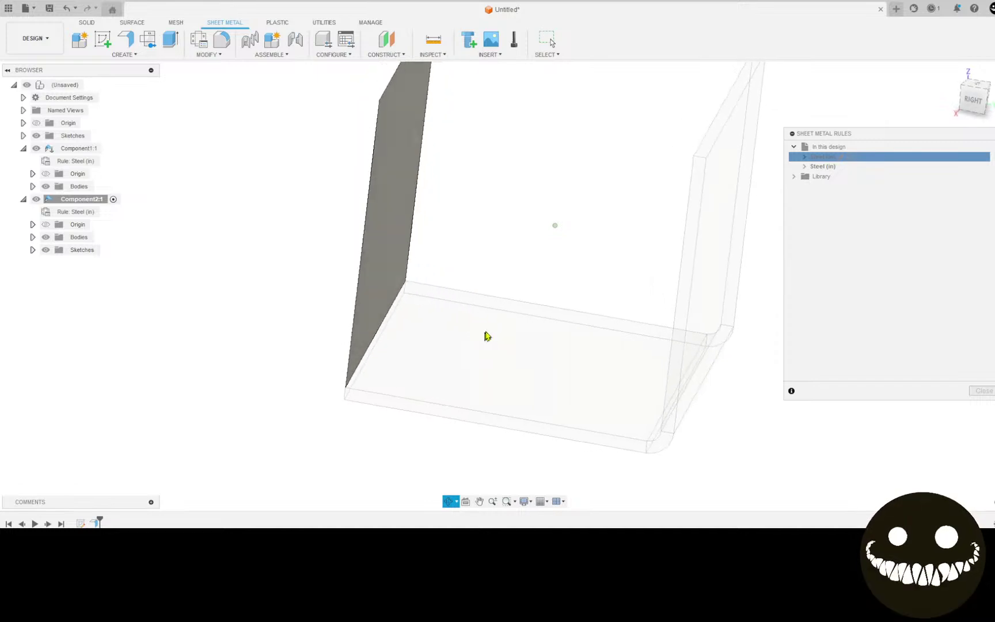
pyautogui.click(840, 157)
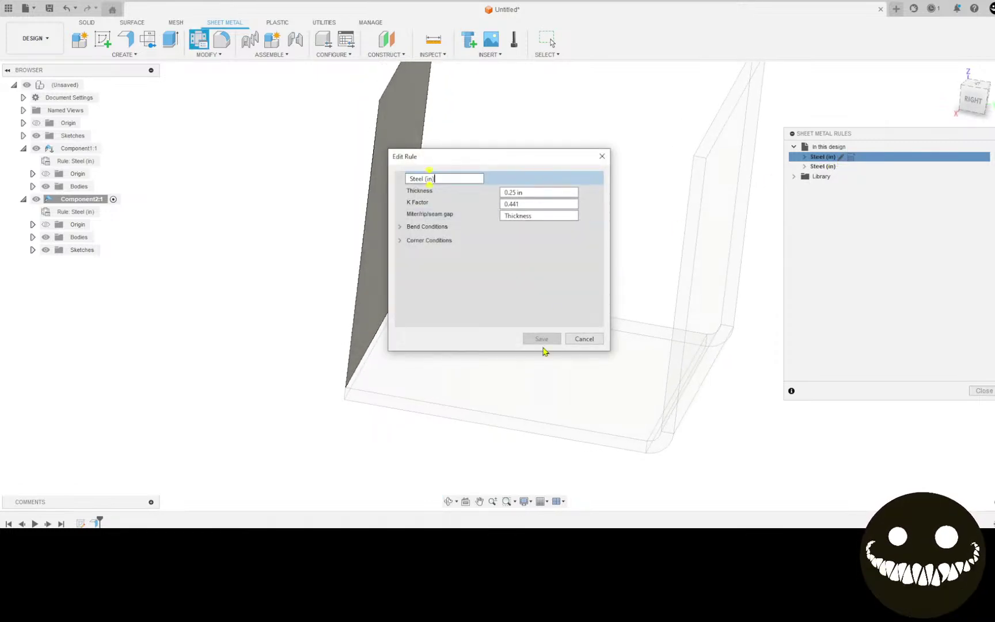
pyautogui.click(582, 340)
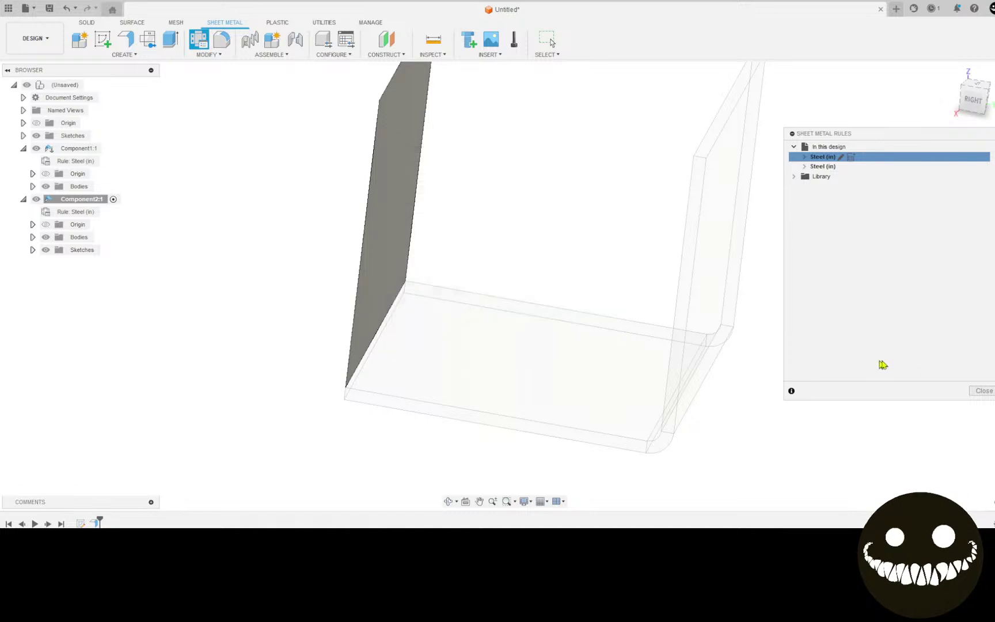
pyautogui.click(982, 390)
pyautogui.keyDown('shift'); pyautogui.moveTo(455, 311); pyautogui.dragTo(5, 288, button='middle'); pyautogui.keyUp('shift')
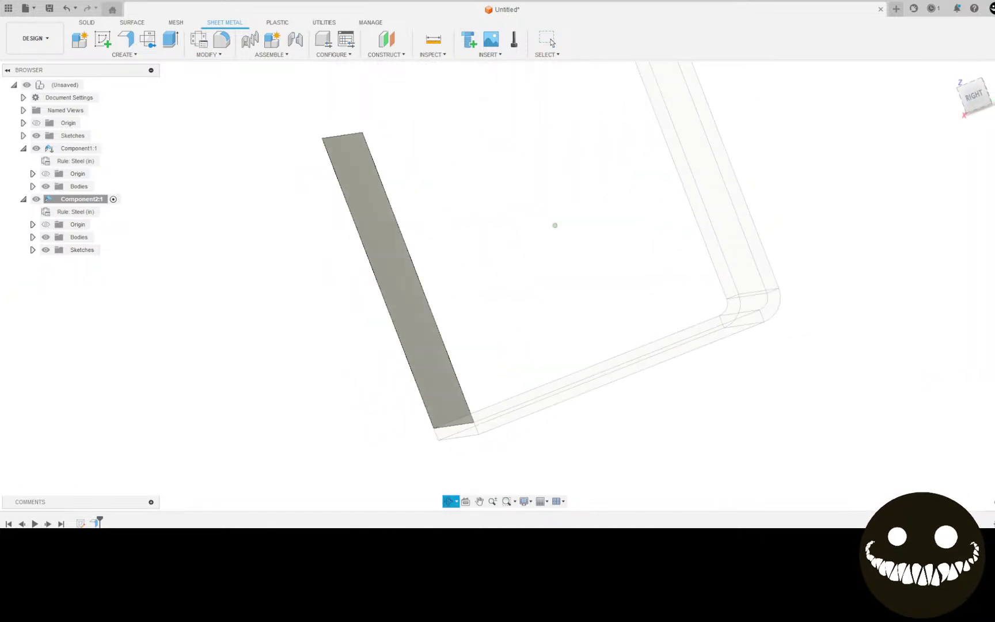
# Set the thickness of the design's second Steel (in) sheet metal rule to 0.25 in and save the rule.
pyautogui.click(148, 39)
pyautogui.click(982, 167)
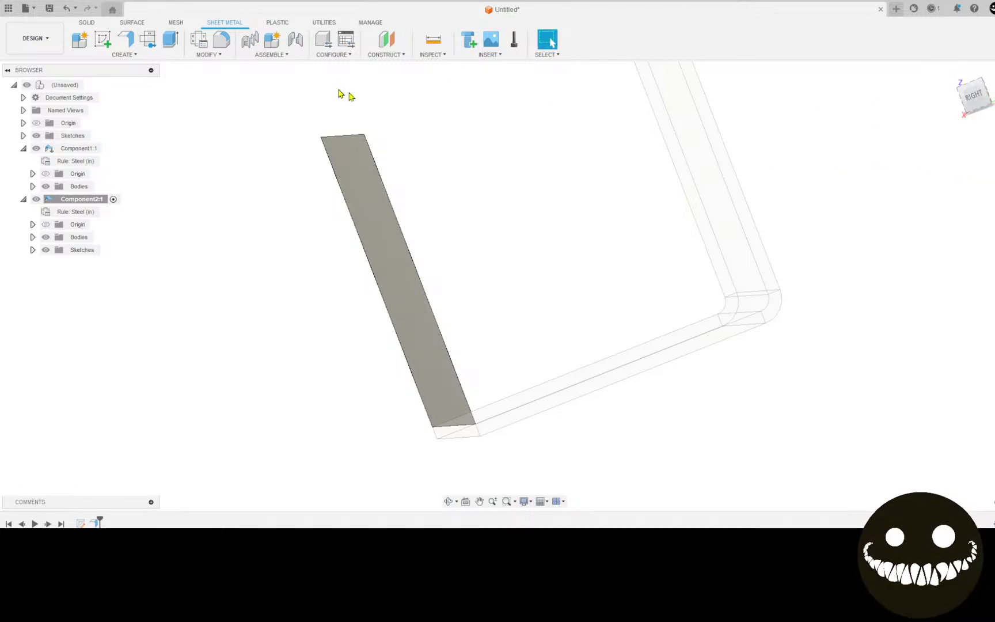
pyautogui.click(201, 43)
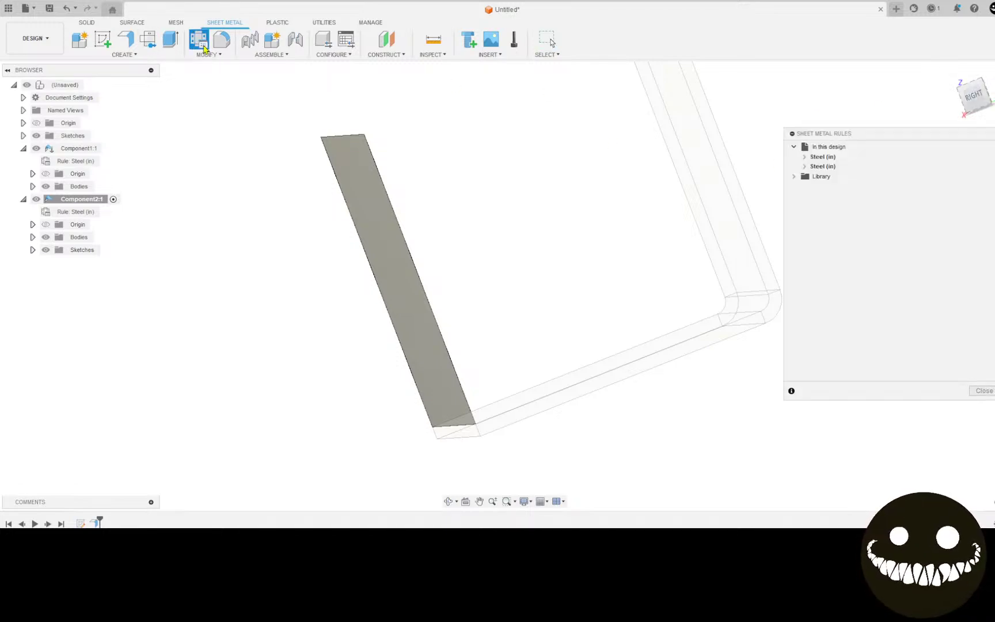
pyautogui.click(829, 166)
pyautogui.click(840, 167)
pyautogui.moveTo(517, 193); pyautogui.dragTo(508, 192)
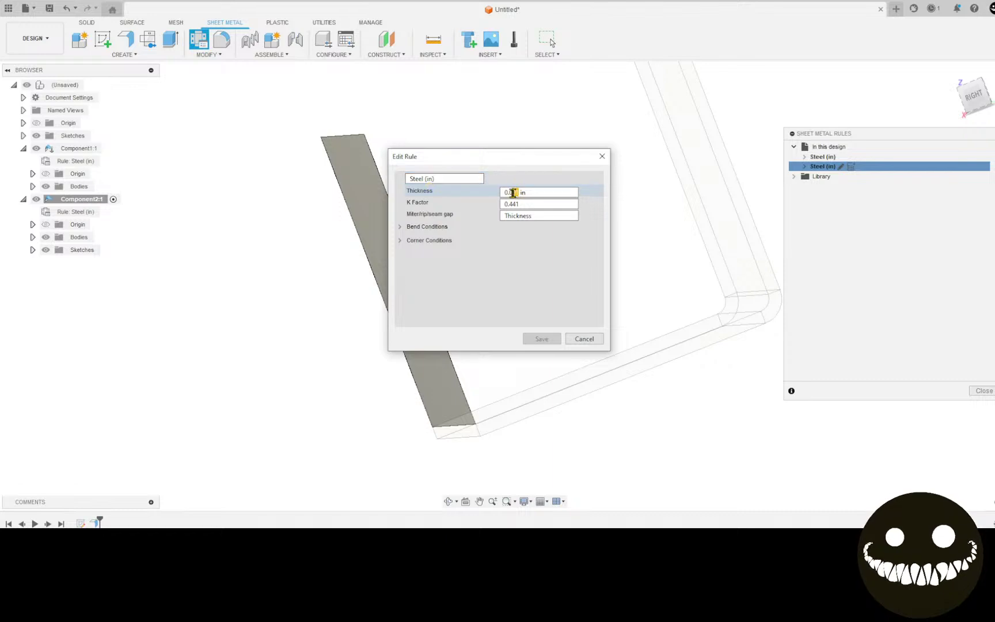
pyautogui.write('1')
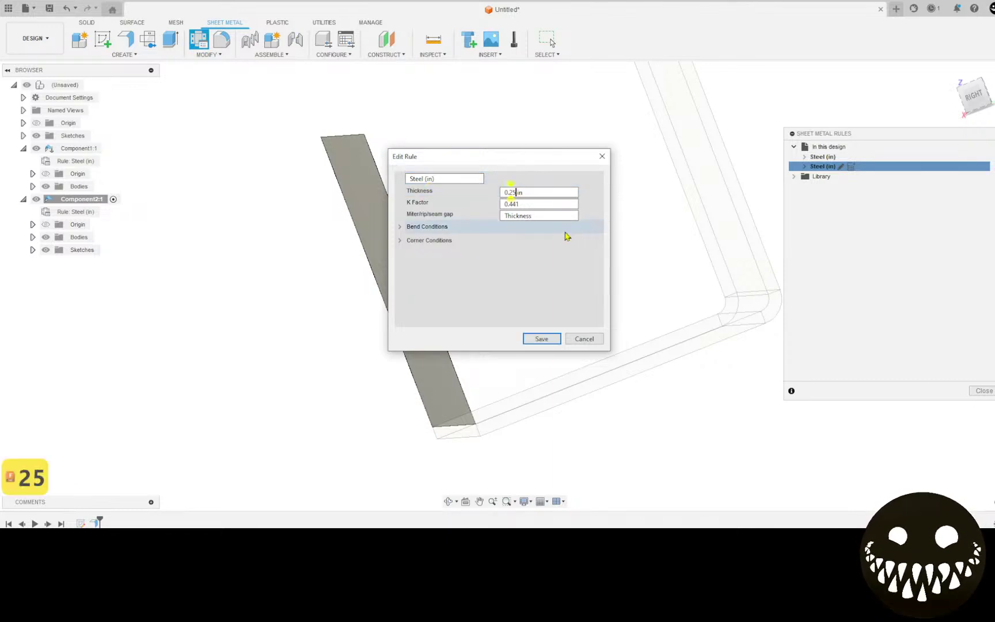
pyautogui.click(546, 339)
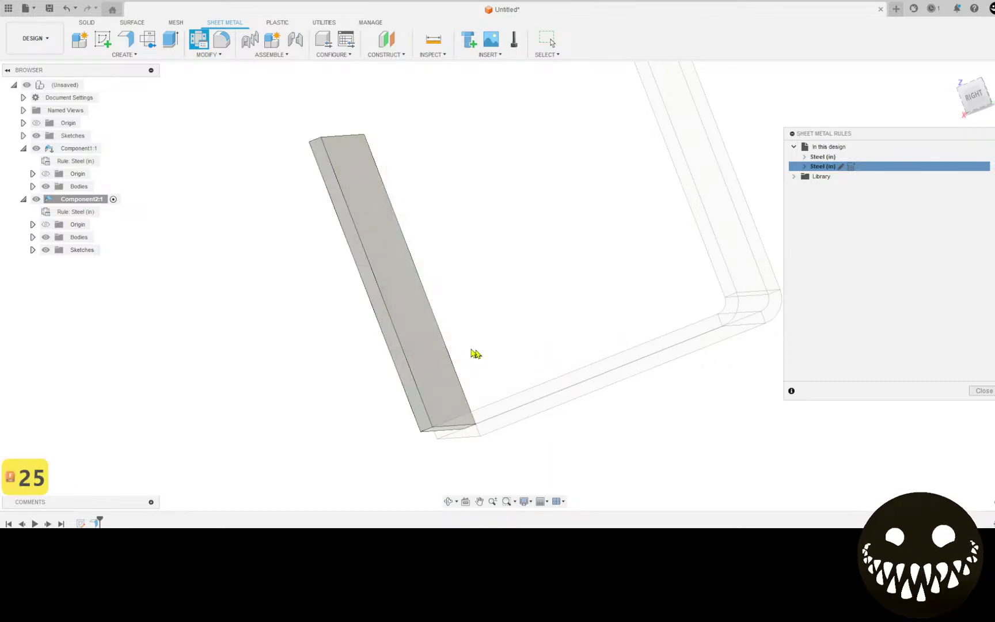
pyautogui.scroll(-5, 436, 331)
pyautogui.keyDown('shift'); pyautogui.moveTo(429, 304); pyautogui.dragTo(243, 301, button='middle'); pyautogui.keyUp('shift')
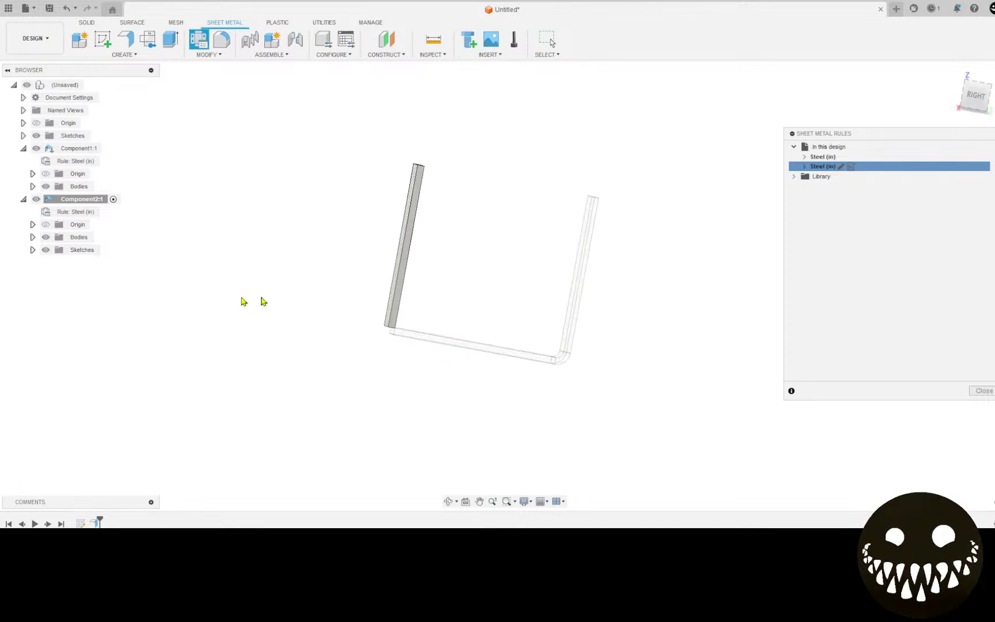
pyautogui.click(983, 391)
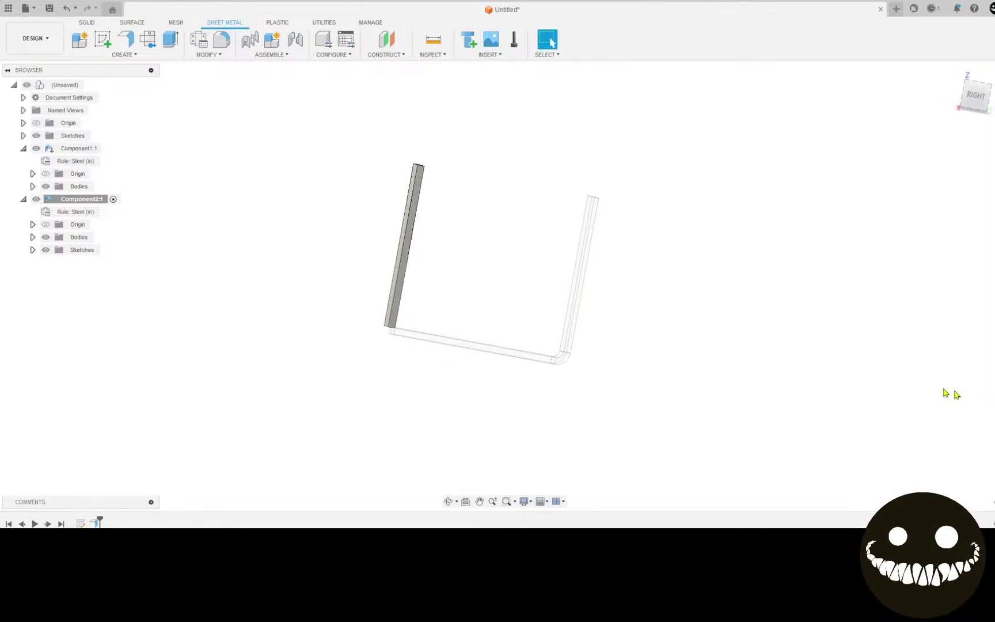
# Activate the top-level design and view the outer face of the first component's vertical leg.
pyautogui.scroll(-4, 786, 369)
pyautogui.keyDown('shift'); pyautogui.moveTo(762, 371); pyautogui.dragTo(549, 262, button='middle'); pyautogui.keyUp('shift')
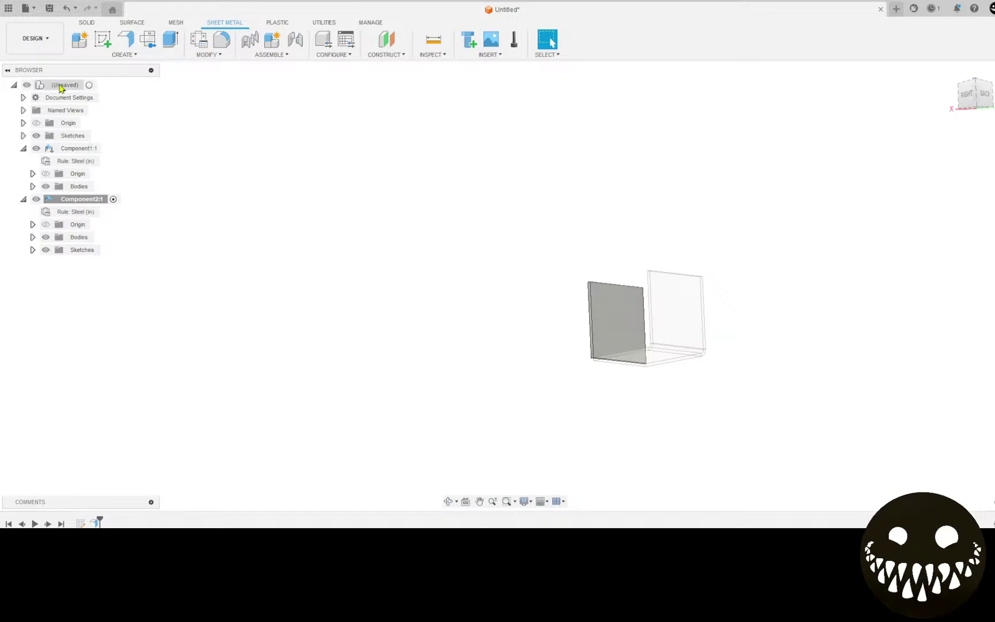
pyautogui.click(89, 86)
pyautogui.scroll(3, 568, 254)
pyautogui.keyDown('shift'); pyautogui.moveTo(542, 310); pyautogui.dragTo(486, 320, button='middle'); pyautogui.keyUp('shift')
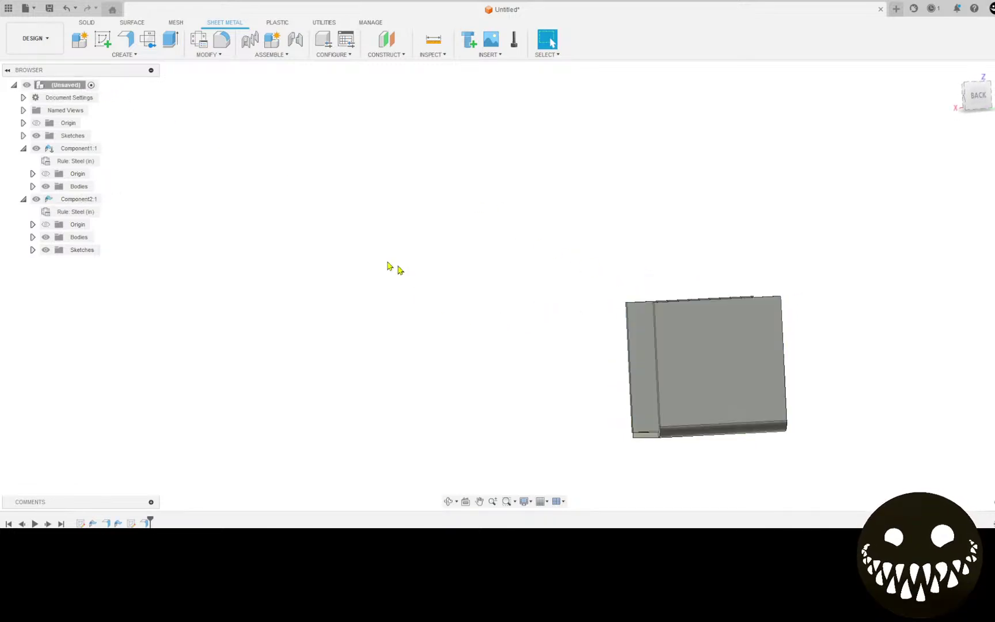
# Create a sketch on the outer face of the first component's vertical leg and project that face's outline.
pyautogui.click(102, 39)
pyautogui.click(726, 387)
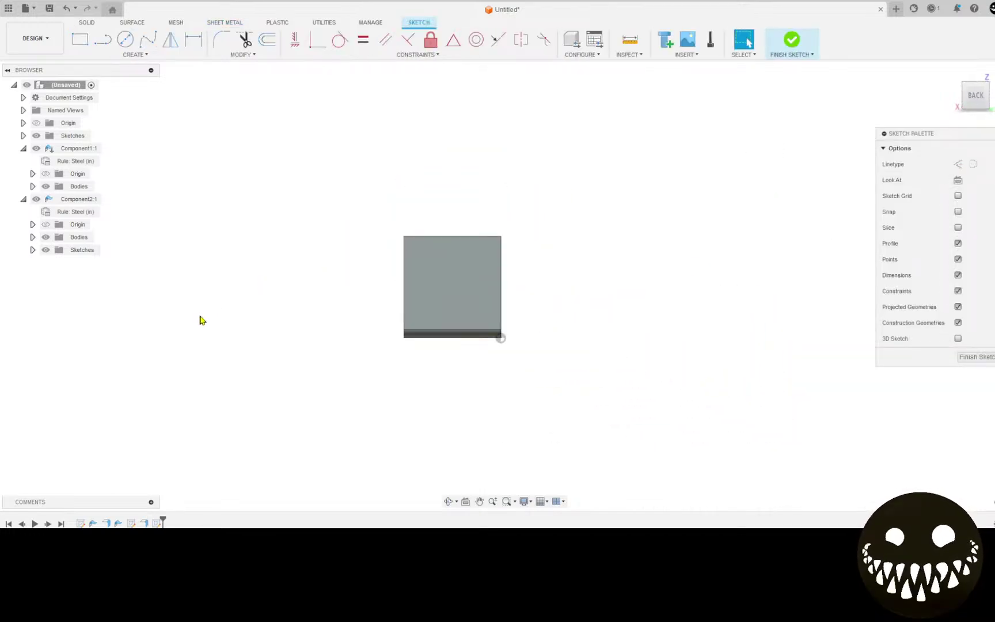
pyautogui.press('p')
pyautogui.click(413, 286)
pyautogui.click(812, 200)
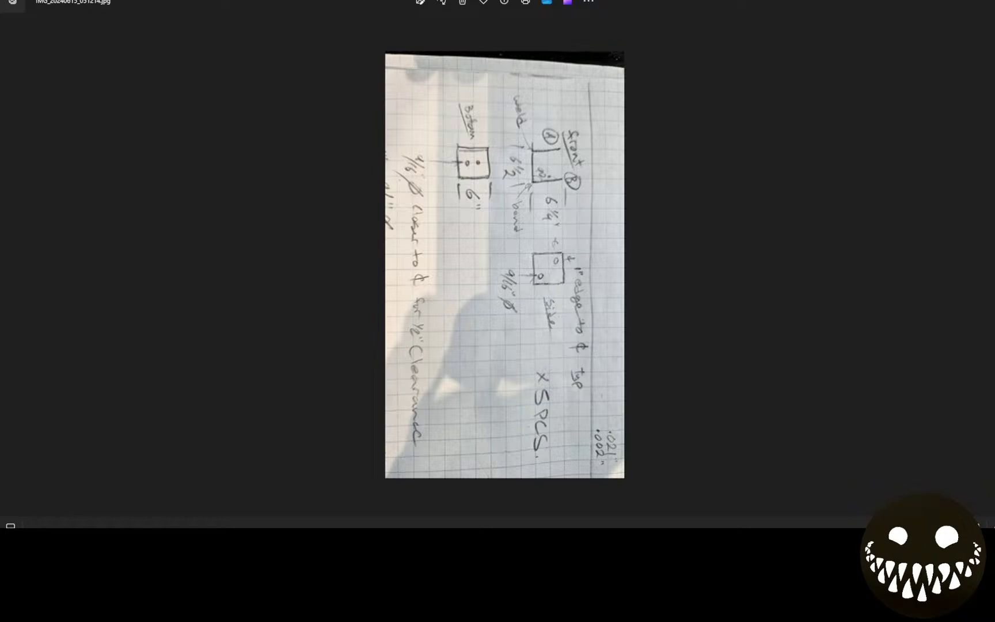
# Switch from the drawing photo back to Fusion and offset the projected outline 1 in inward as construction lines.
pyautogui.hotkey('alt', 'Tab')
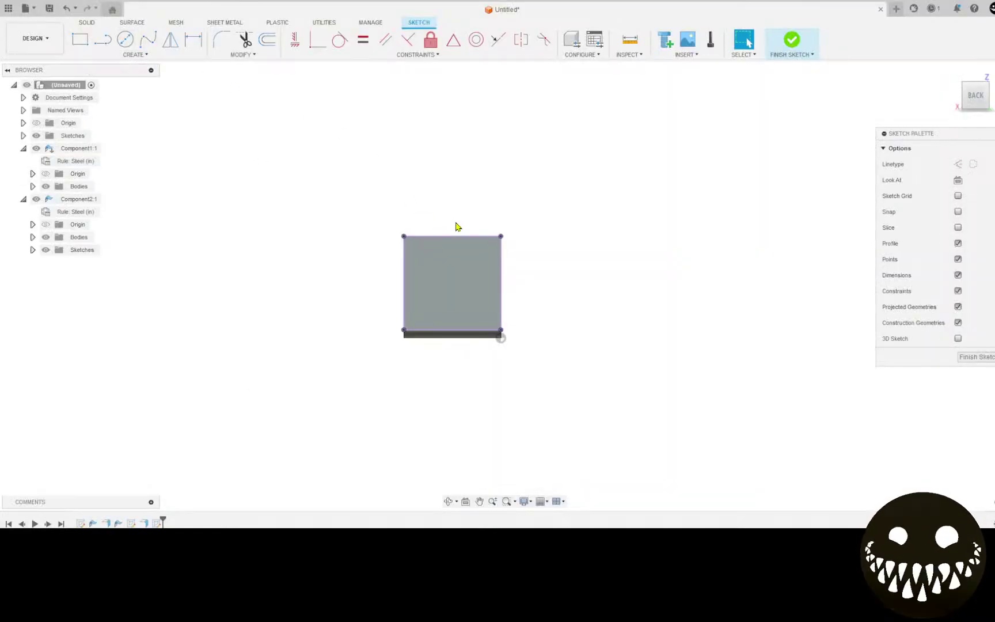
pyautogui.press('o')
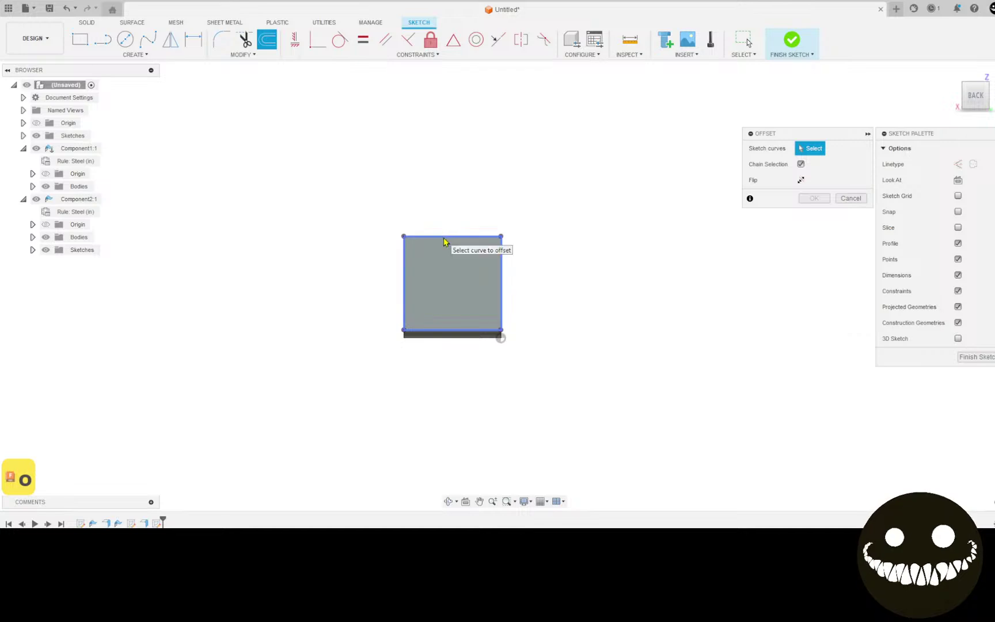
pyautogui.click(443, 236)
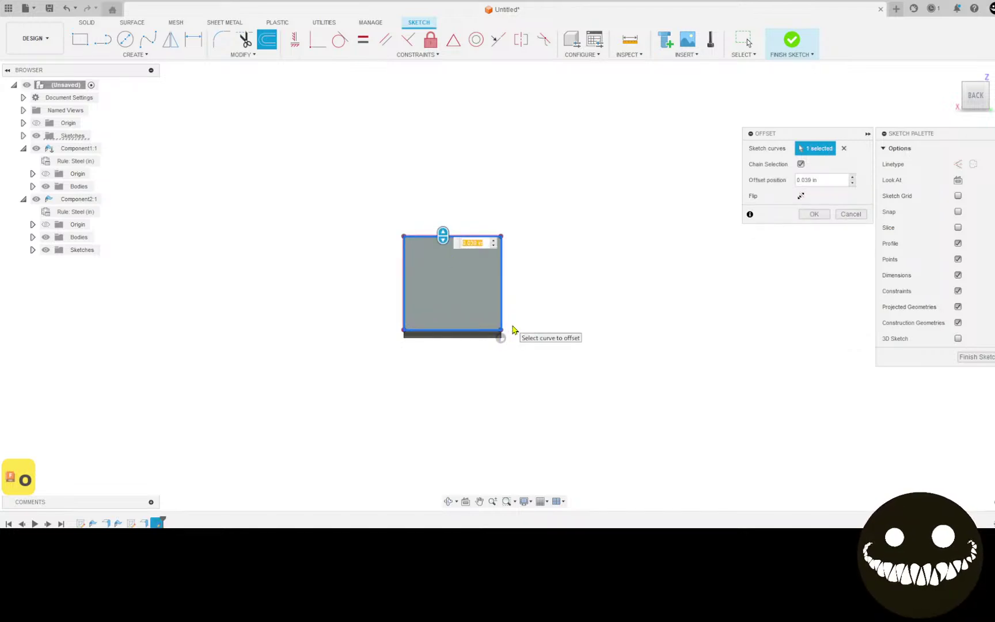
pyautogui.write('1')
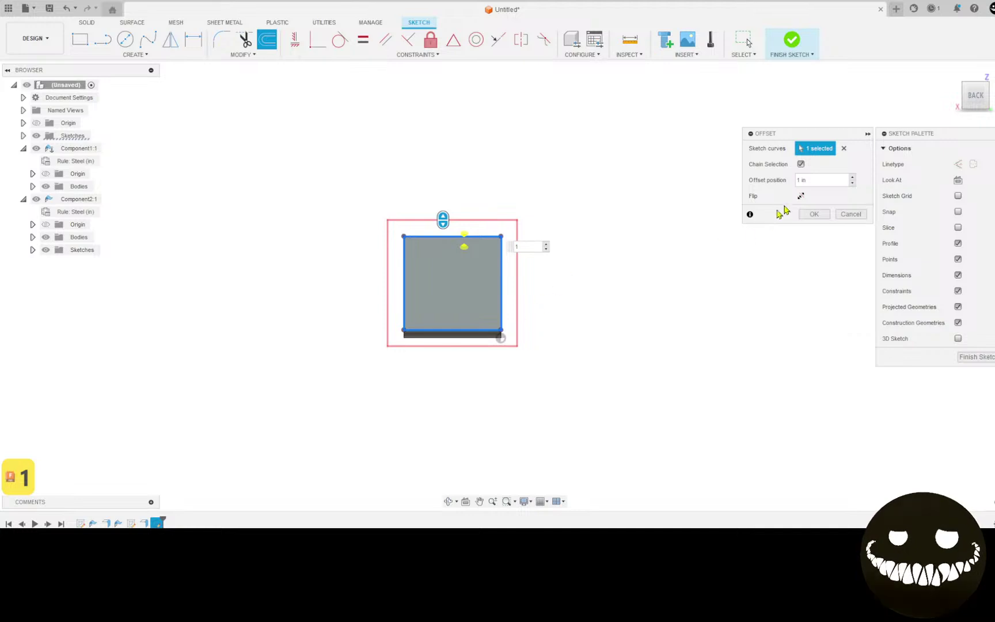
pyautogui.click(800, 195)
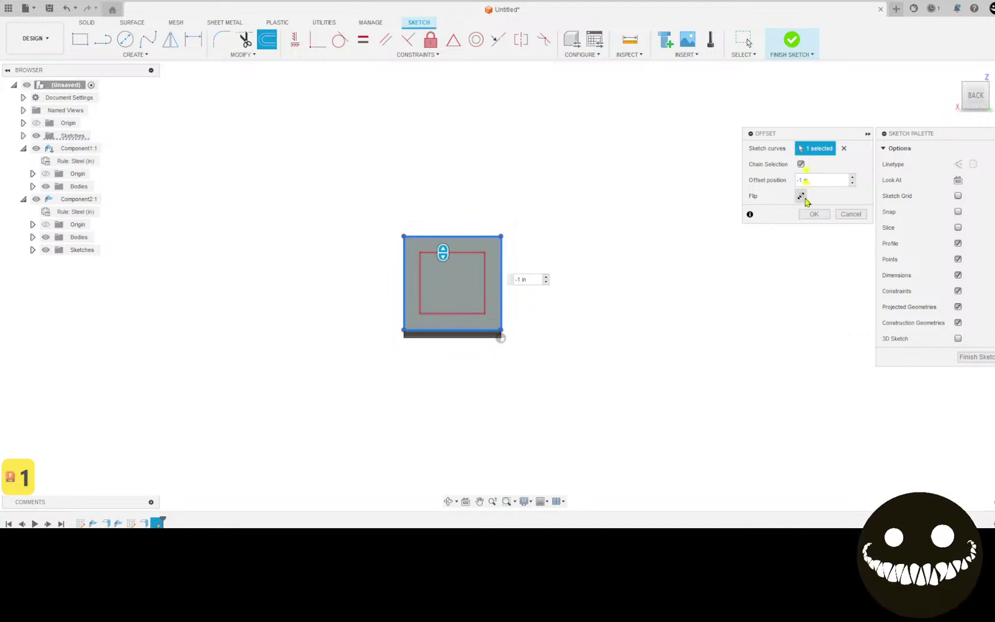
pyautogui.click(965, 166)
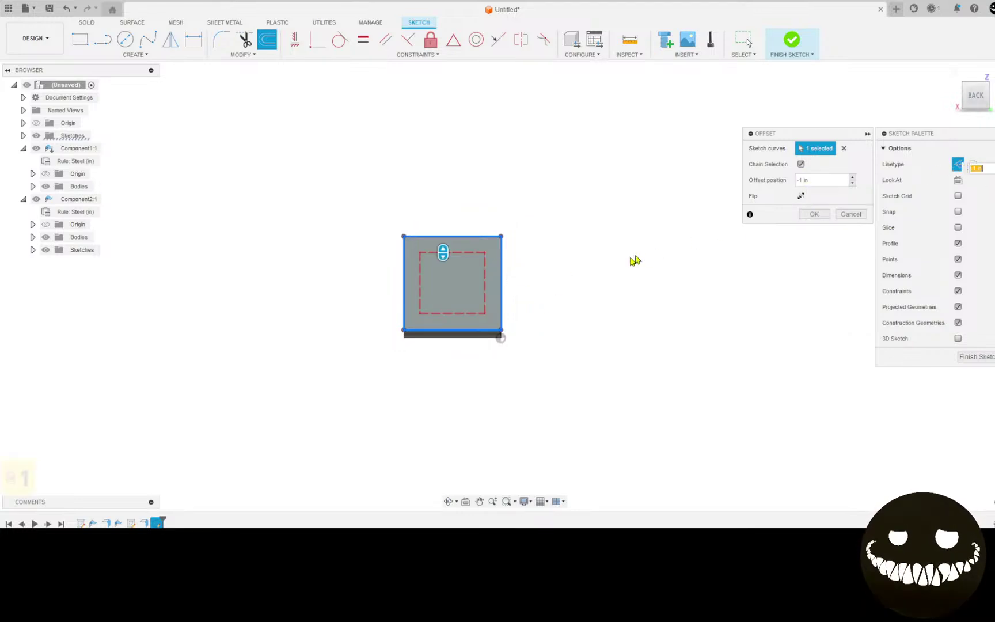
pyautogui.click(816, 214)
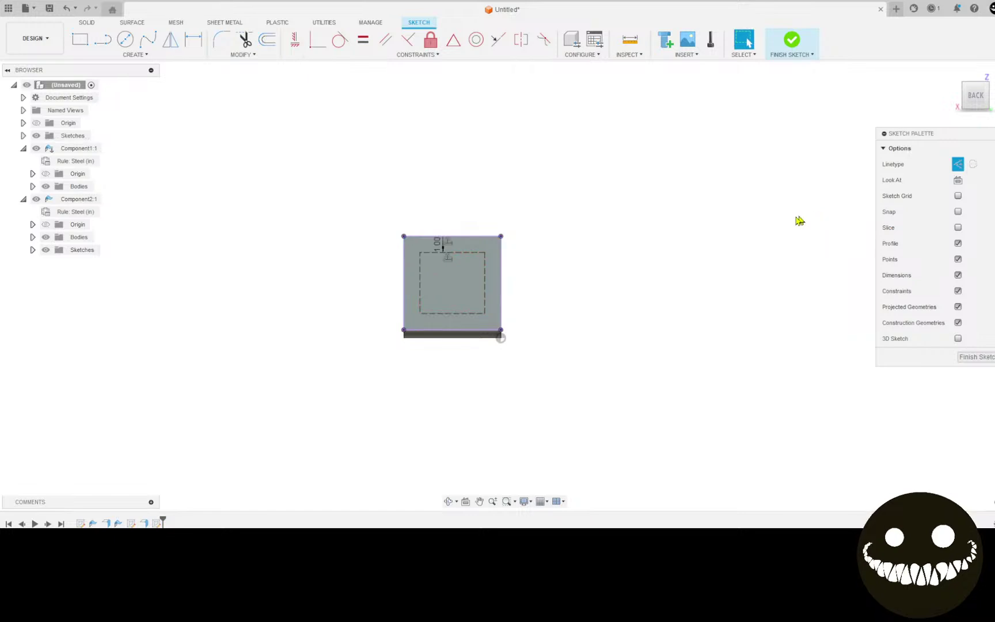
# Draw a 9/16 in diameter circle centred on the upper-left corner of the offset construction rectangle.
pyautogui.press('c')
pyautogui.scroll(3, 423, 277)
pyautogui.scroll(1, 422, 294)
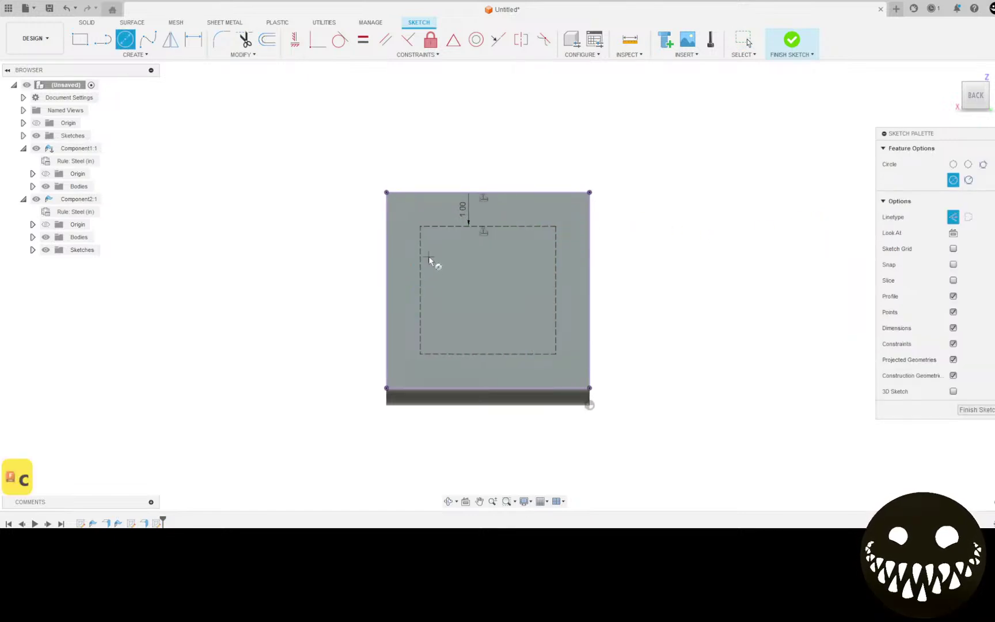
pyautogui.click(422, 228)
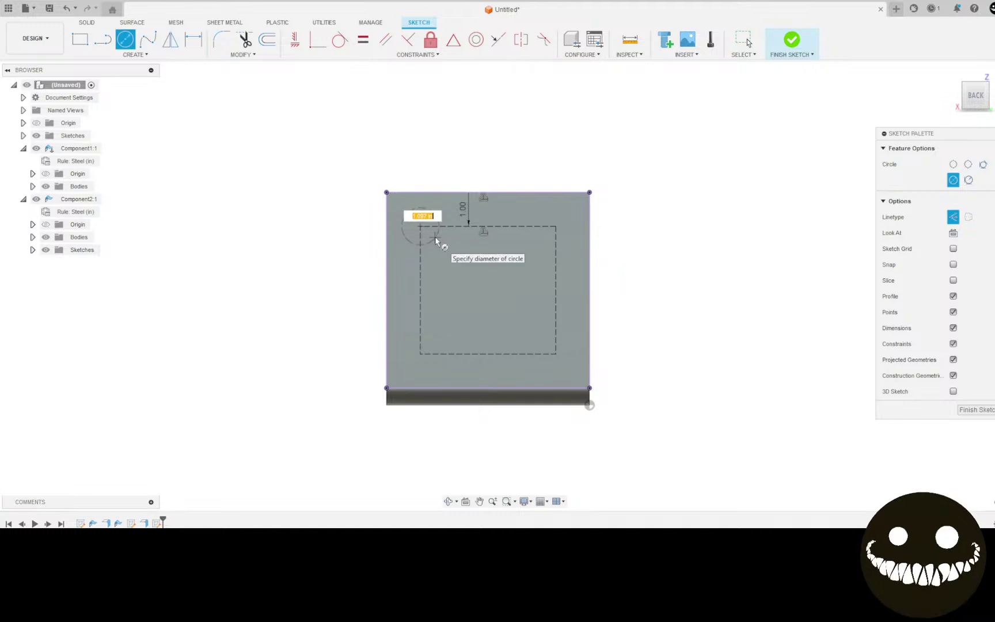
pyautogui.press('BackSpace')
pyautogui.write('9')
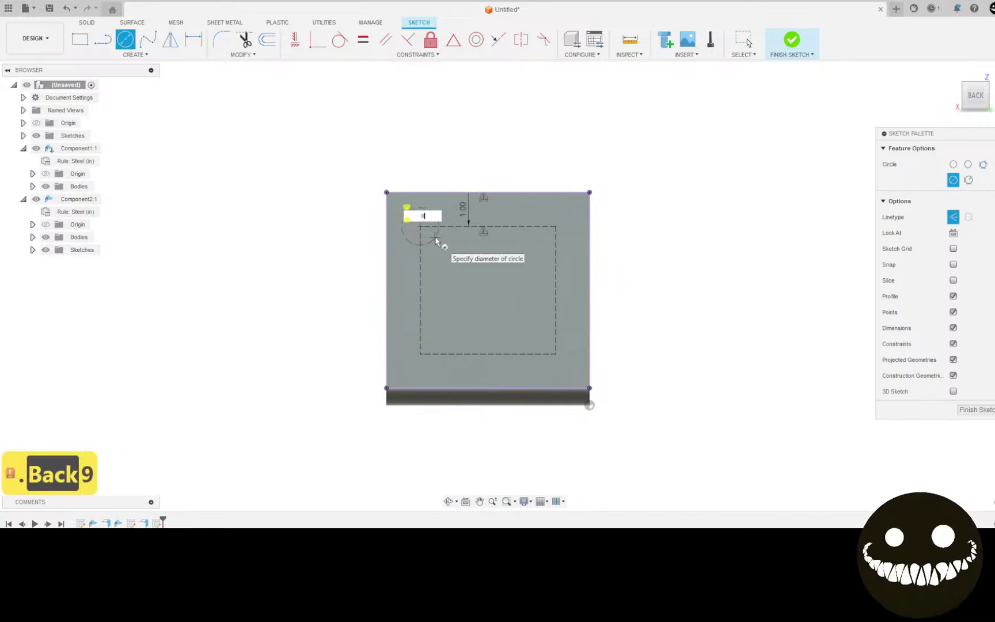
pyautogui.write('/19')
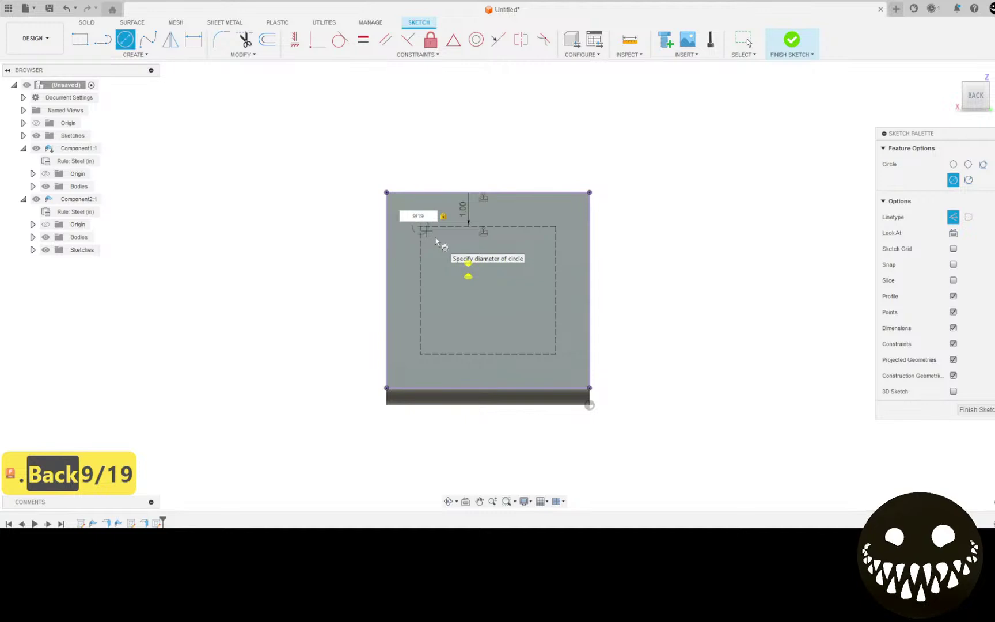
pyautogui.press('BackSpace')
pyautogui.write('6')
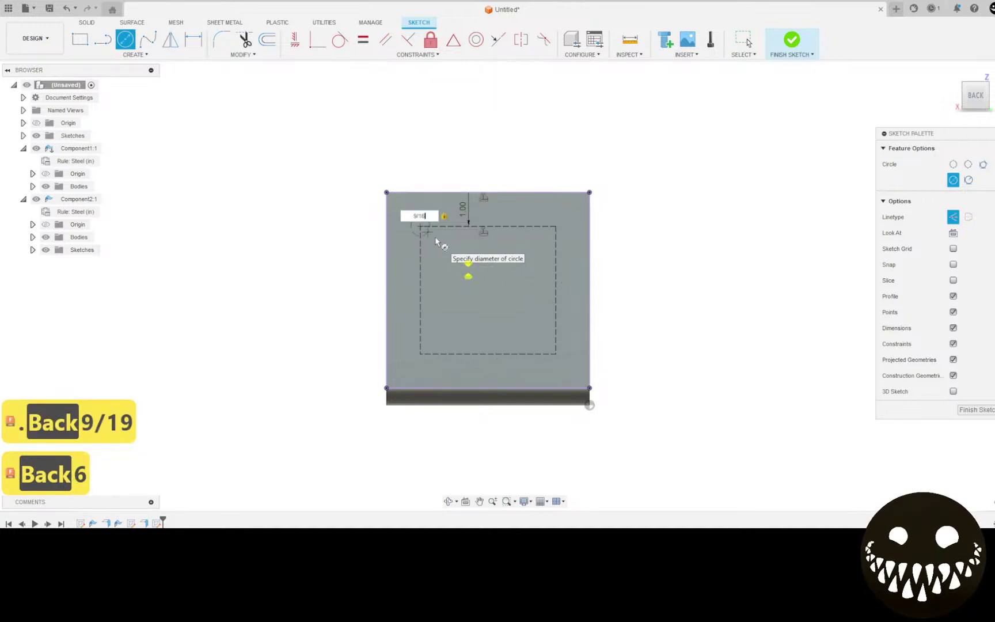
pyautogui.press('Return')
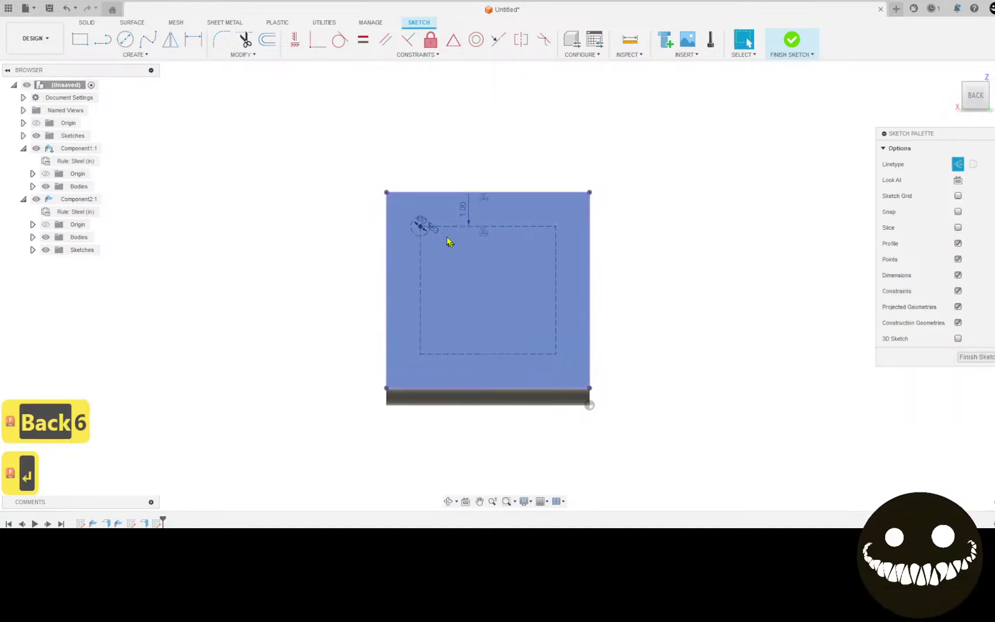
pyautogui.scroll(3, 426, 229)
pyautogui.scroll(2, 403, 236)
pyautogui.click(389, 239)
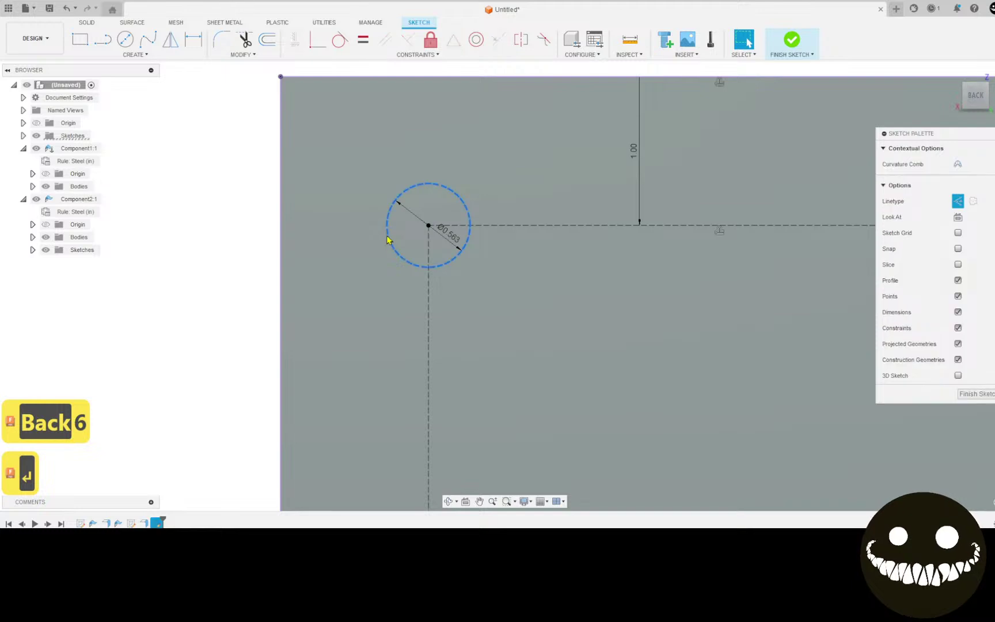
pyautogui.scroll(-2, 503, 256)
pyautogui.scroll(-4, 502, 256)
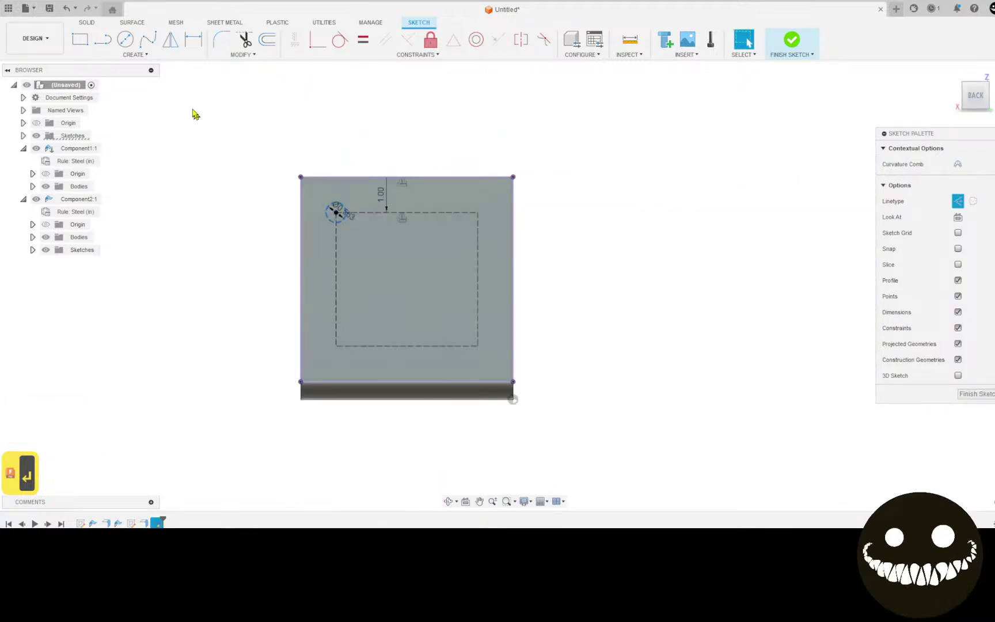
# Draw a second circle centred on the construction rectangle's lower-right corner and constrain it equal to the first circle.
pyautogui.click(125, 39)
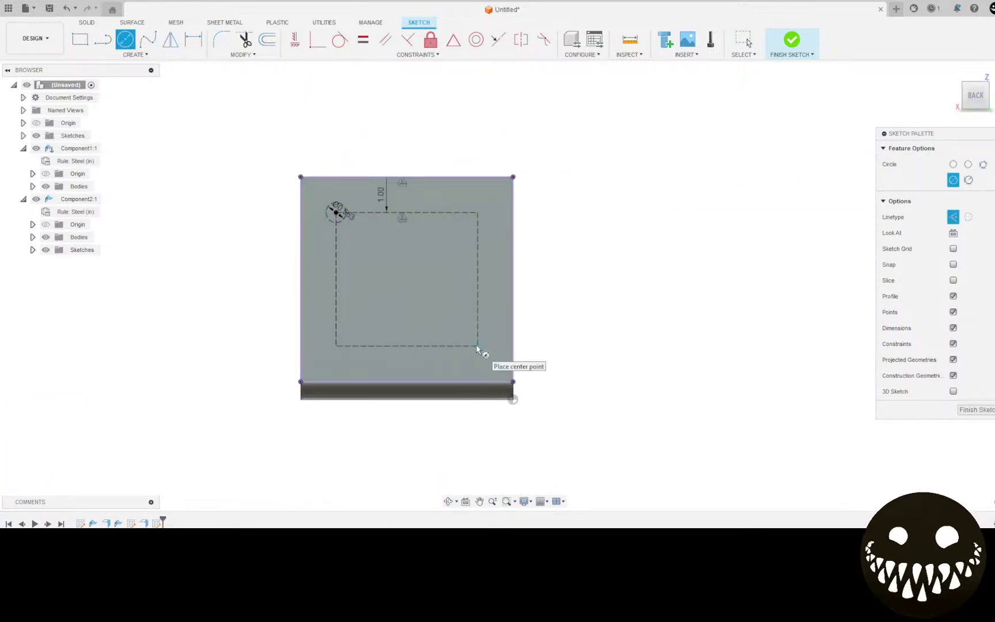
pyautogui.click(477, 346)
pyautogui.click(402, 273)
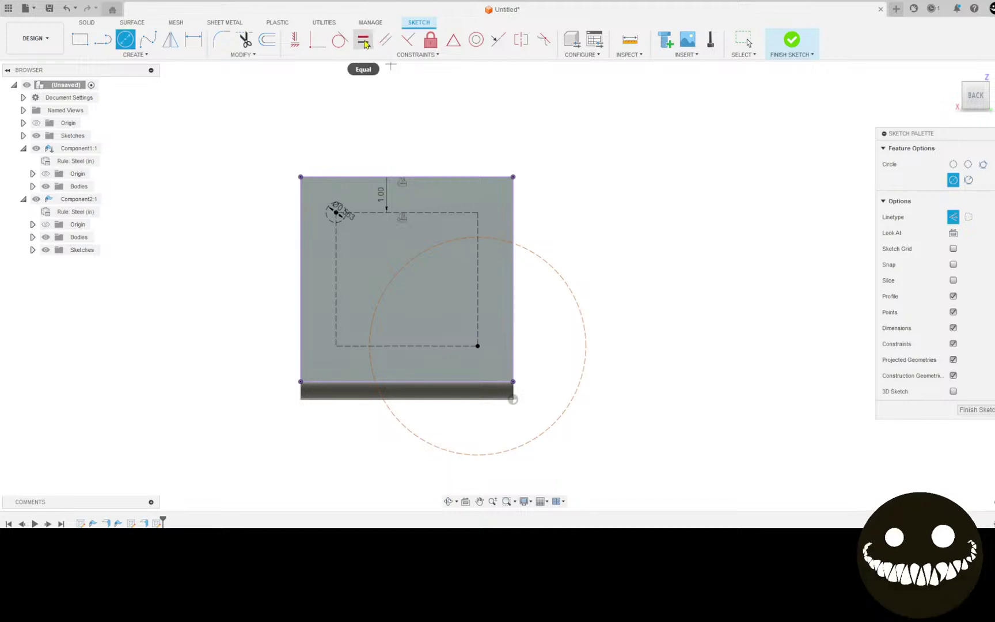
pyautogui.click(363, 39)
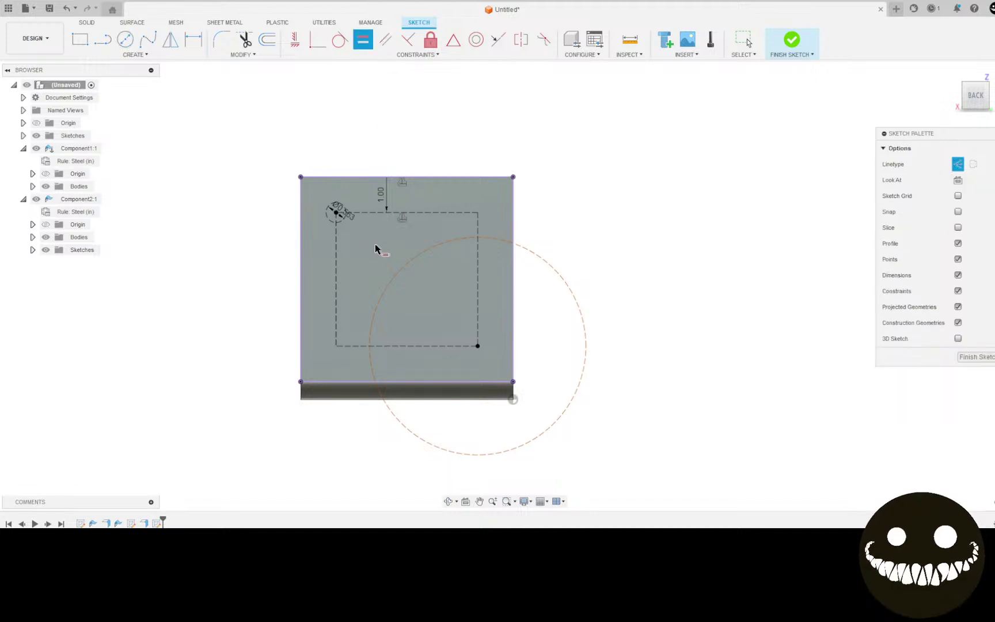
pyautogui.click(340, 219)
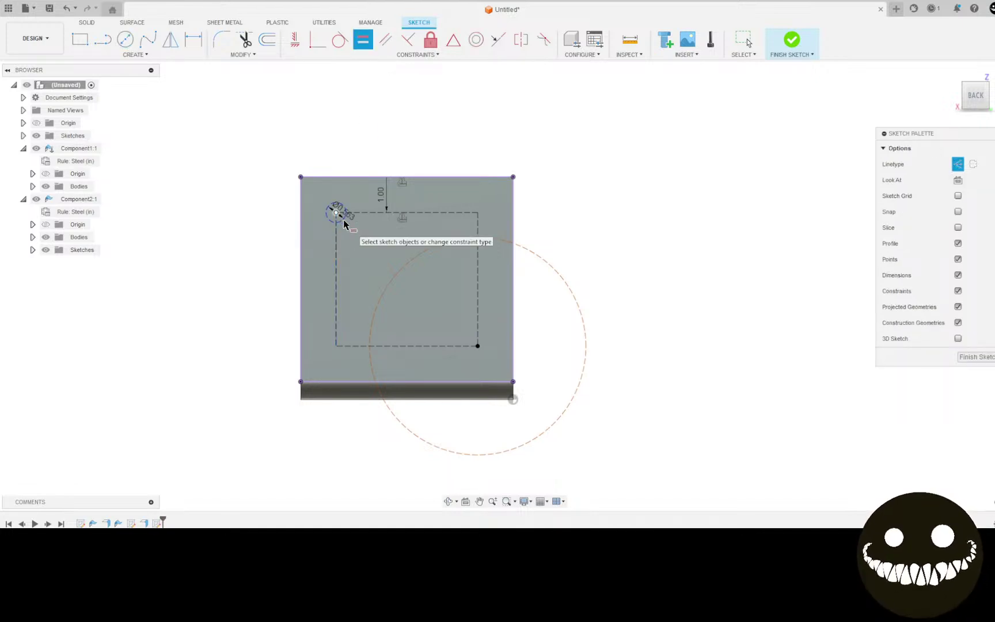
pyautogui.click(399, 275)
pyautogui.click(744, 39)
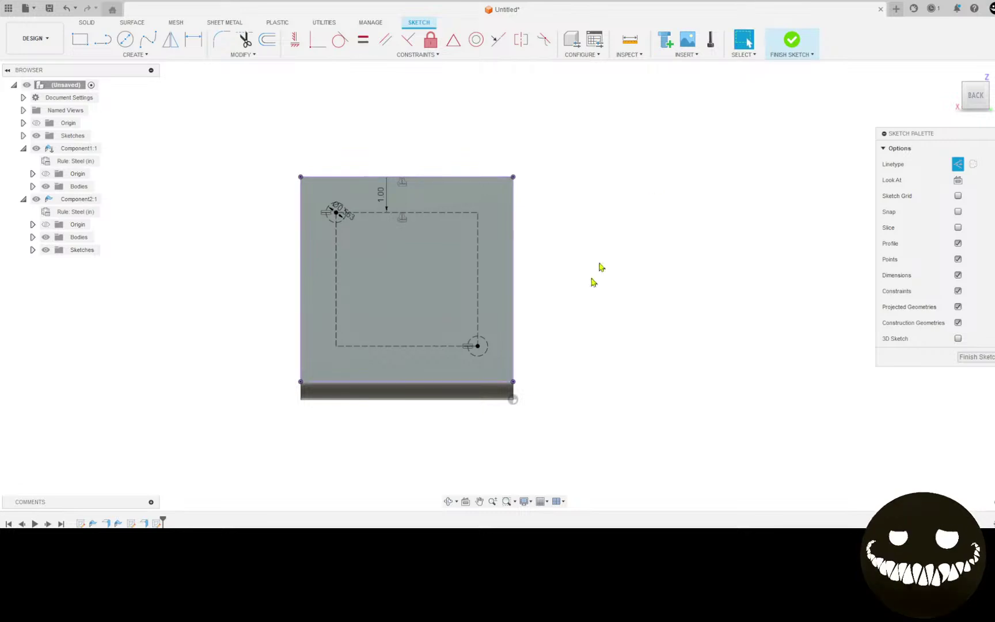
# Convert both corner circles from construction to normal sketch geometry.
pyautogui.click(489, 355)
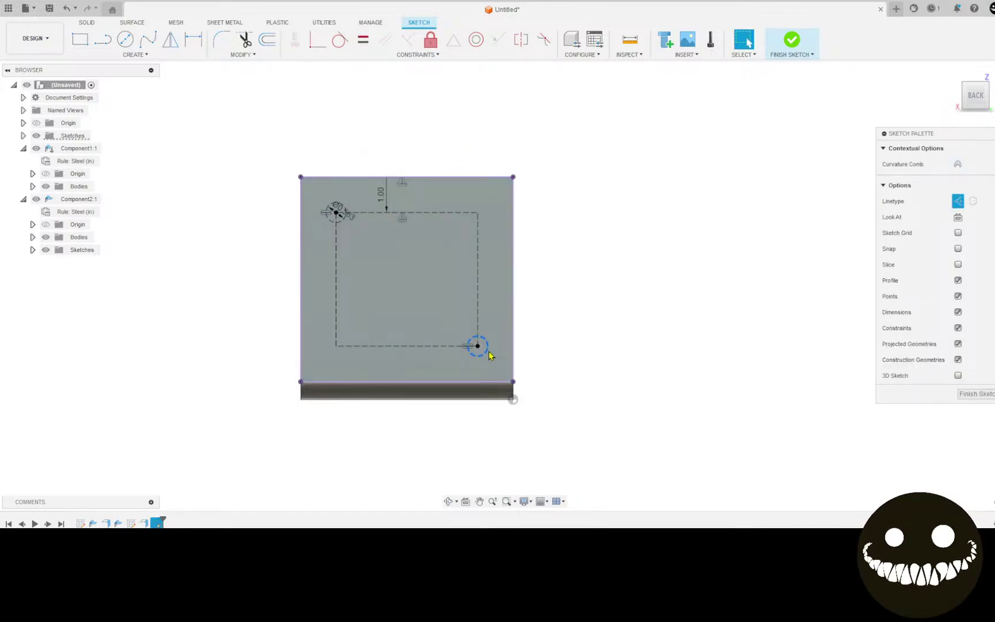
pyautogui.press('x')
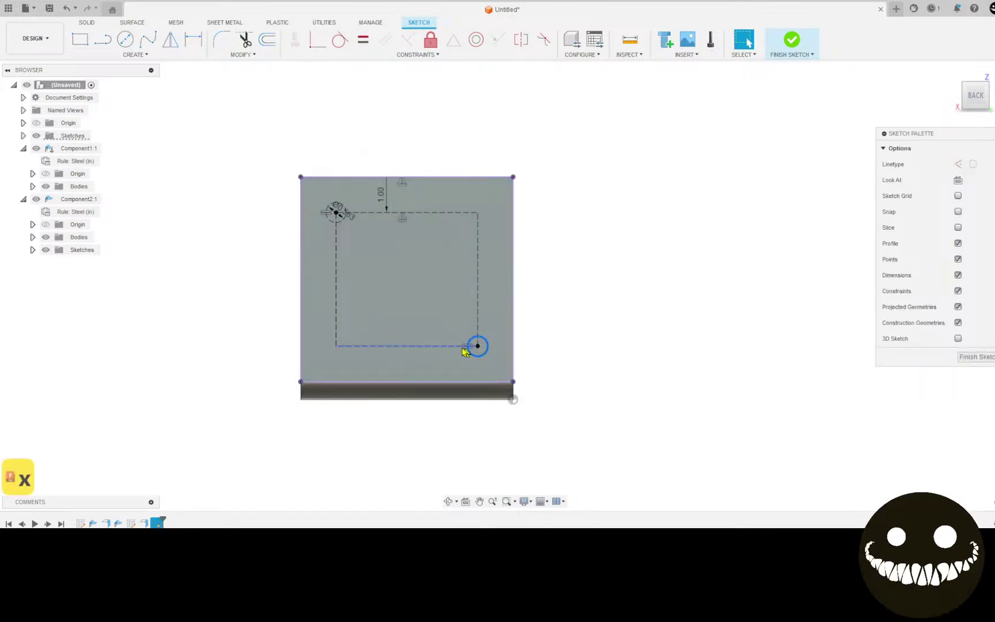
pyautogui.click(339, 222)
pyautogui.press('x')
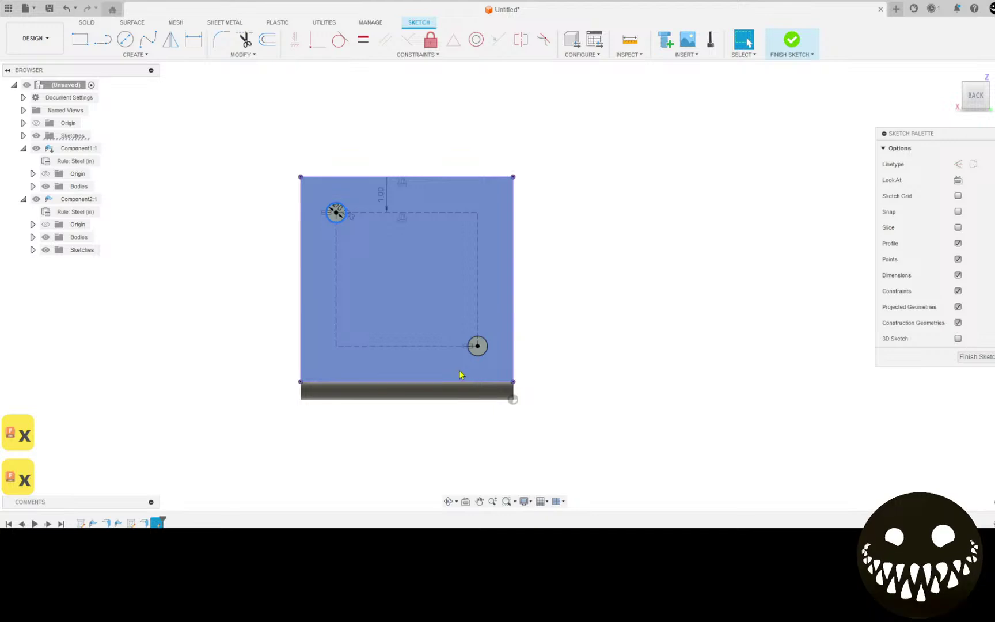
pyautogui.scroll(-5, 455, 372)
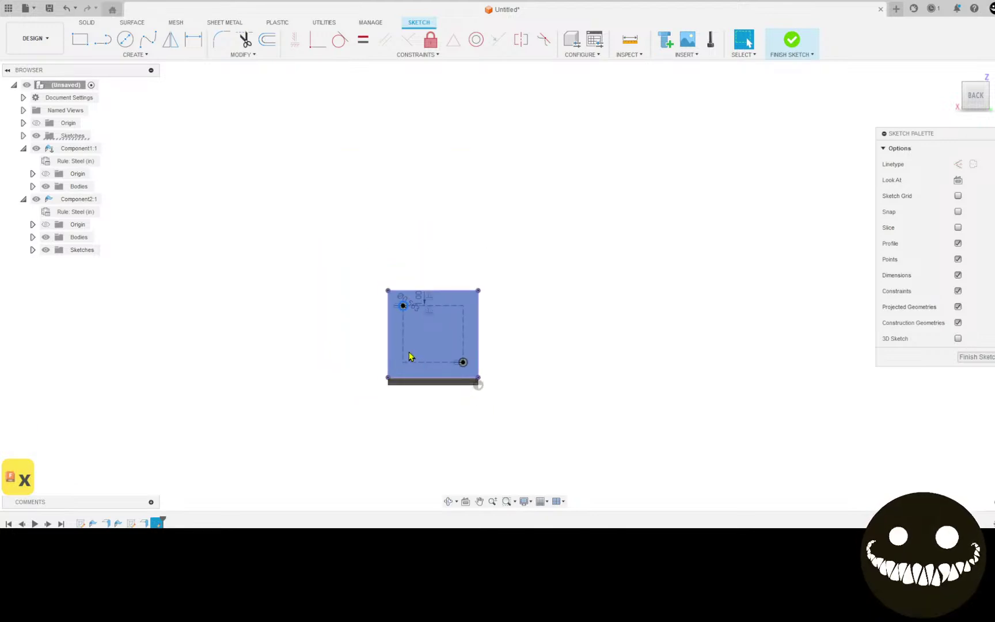
# Start an Extrude with both 9/16 in circles on the bent flange as profiles.
pyautogui.press('e')
pyautogui.scroll(5, 435, 302)
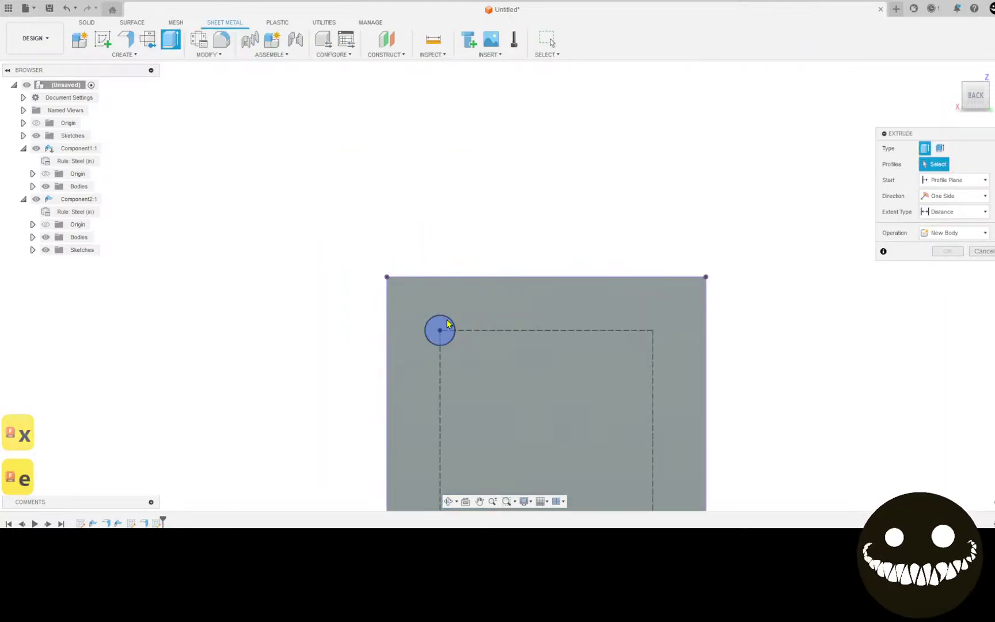
pyautogui.scroll(-2, 599, 416)
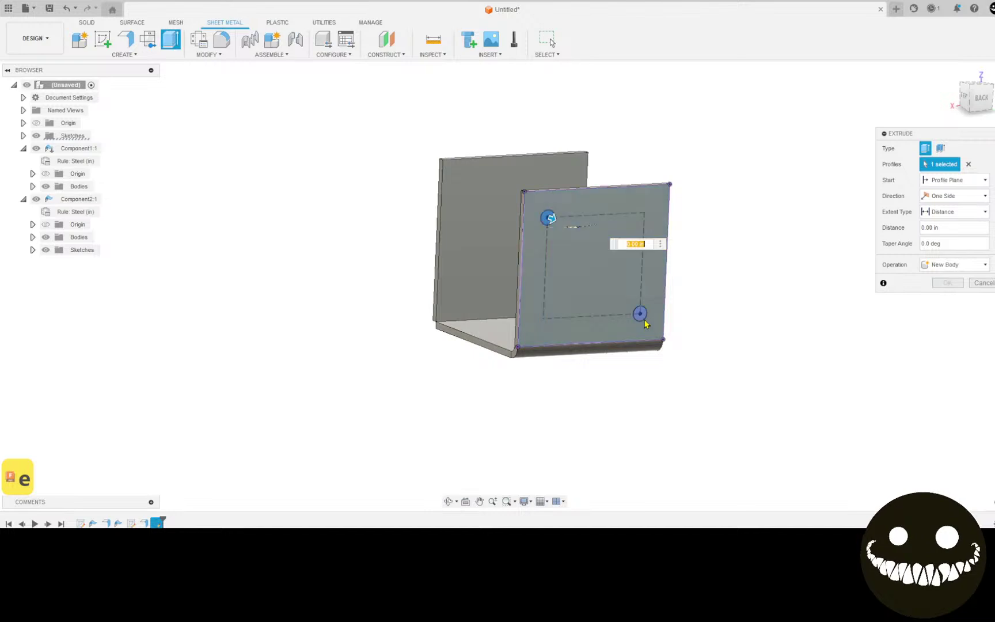
pyautogui.click(642, 321)
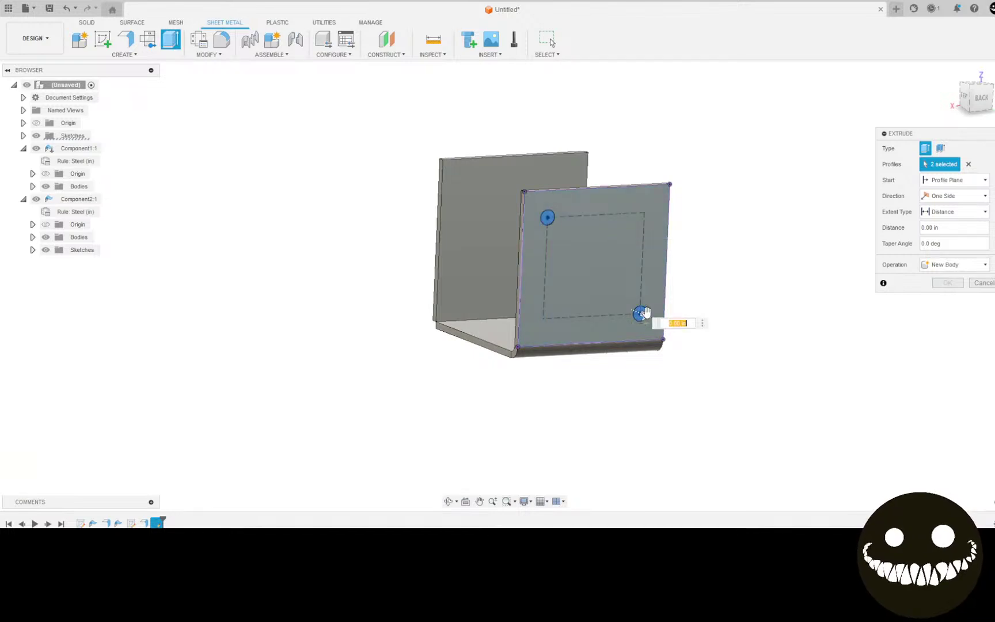
pyautogui.keyDown('shift'); pyautogui.moveTo(746, 273); pyautogui.dragTo(829, 291, button='middle'); pyautogui.keyUp('shift')
# Try to start the extrusion from an object, using the face of the opposite plate.
pyautogui.click(956, 180)
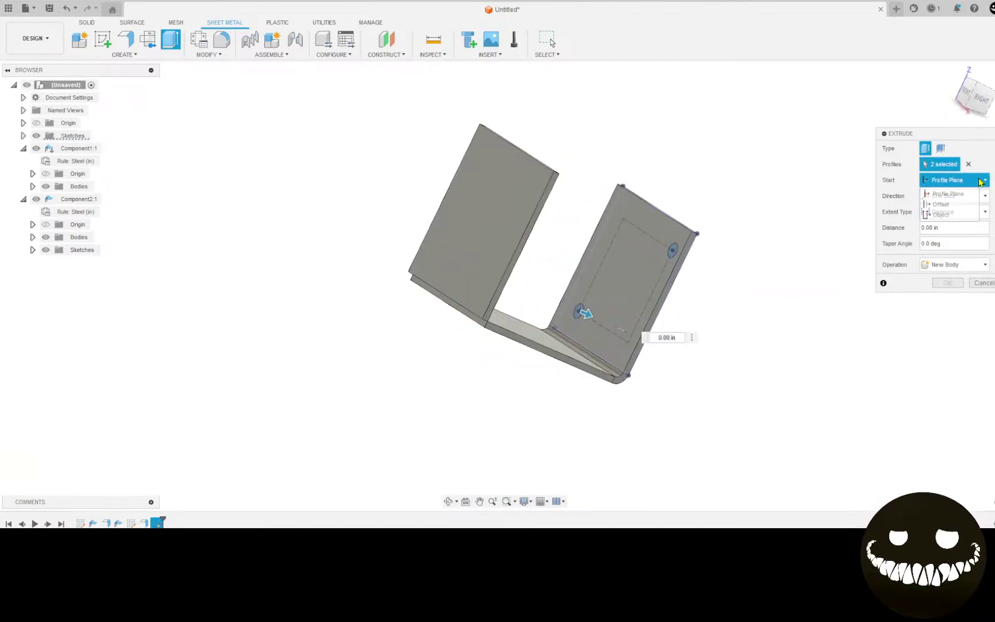
pyautogui.click(949, 215)
pyautogui.click(466, 232)
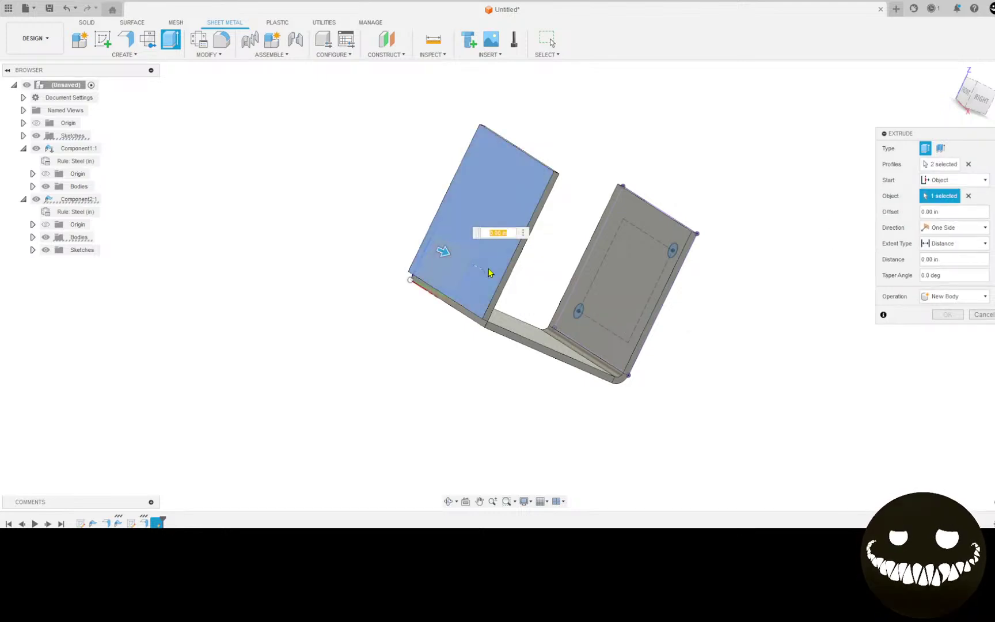
pyautogui.click(466, 272)
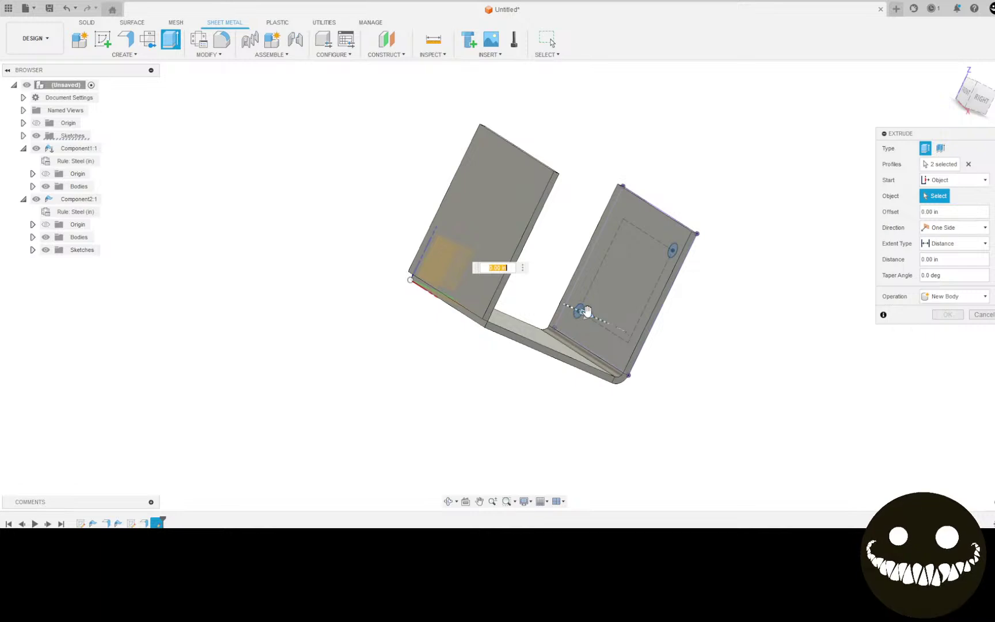
pyautogui.click(502, 227)
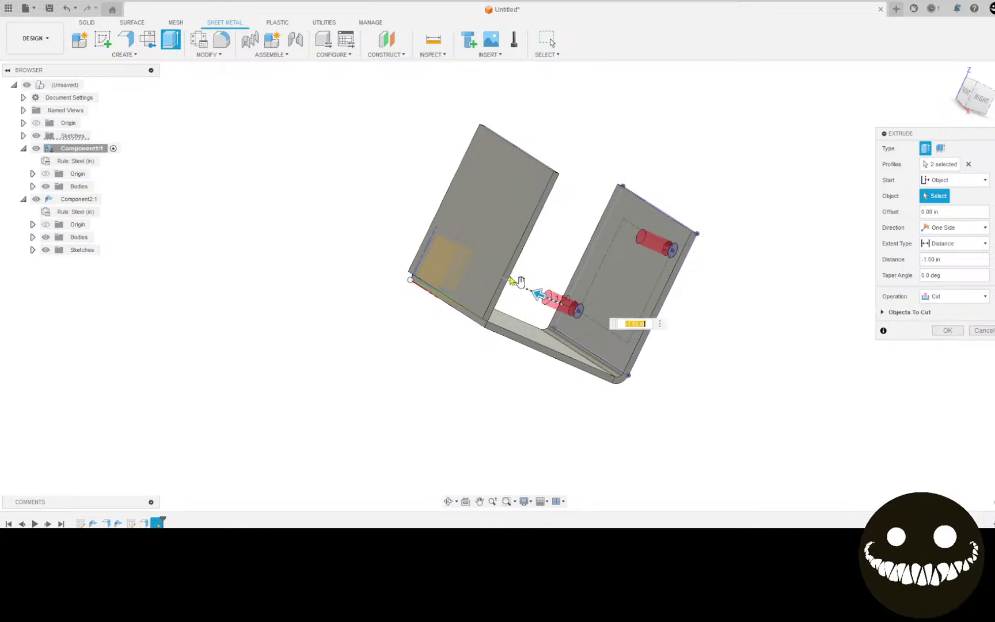
pyautogui.click(501, 227)
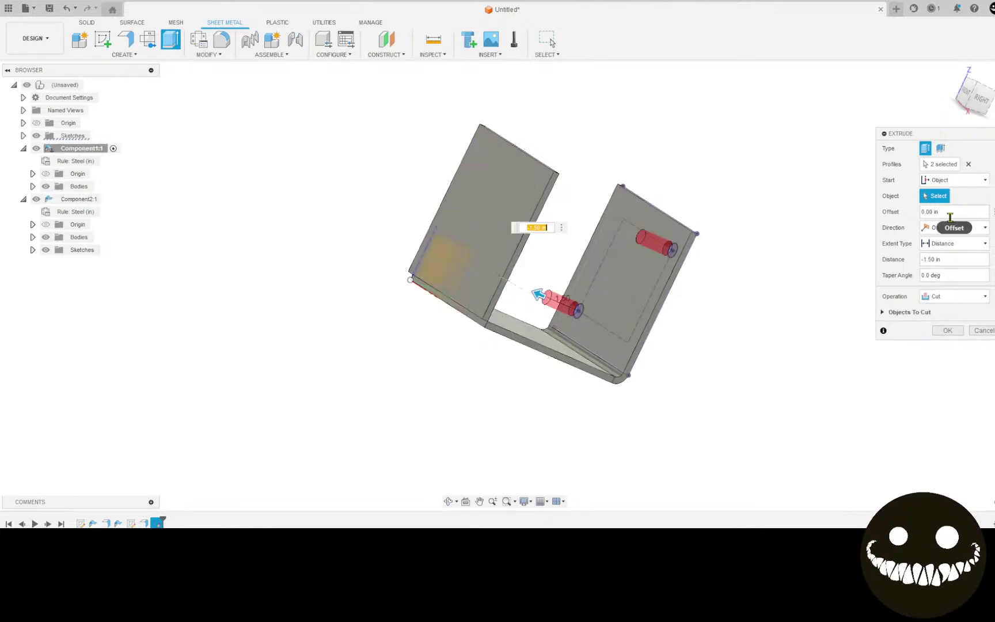
# Set the extrusion start to Offset and cut both circles -6.75 in through the two upright plates.
pyautogui.click(955, 180)
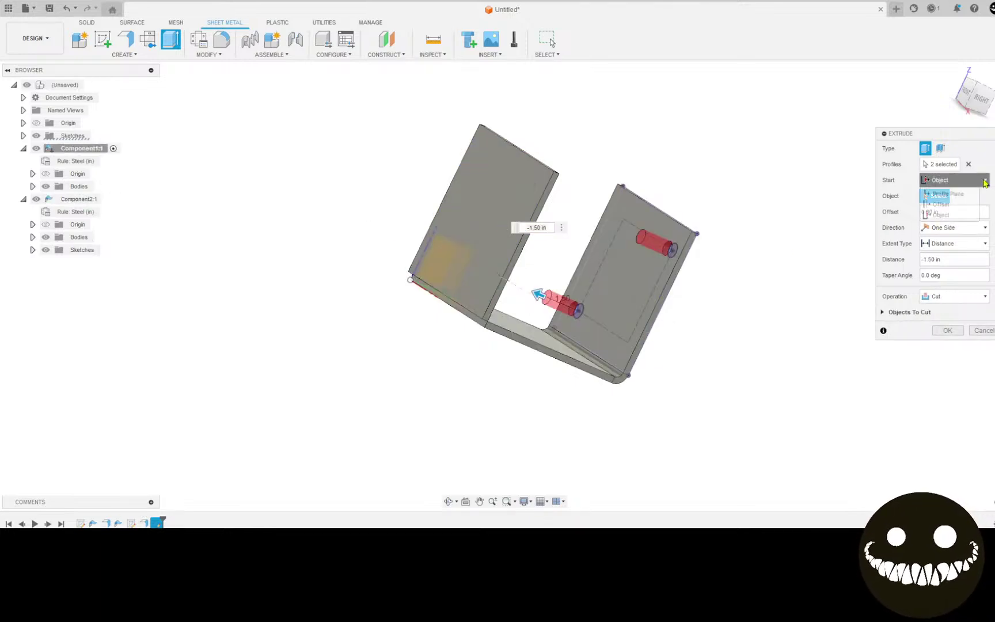
pyautogui.click(944, 204)
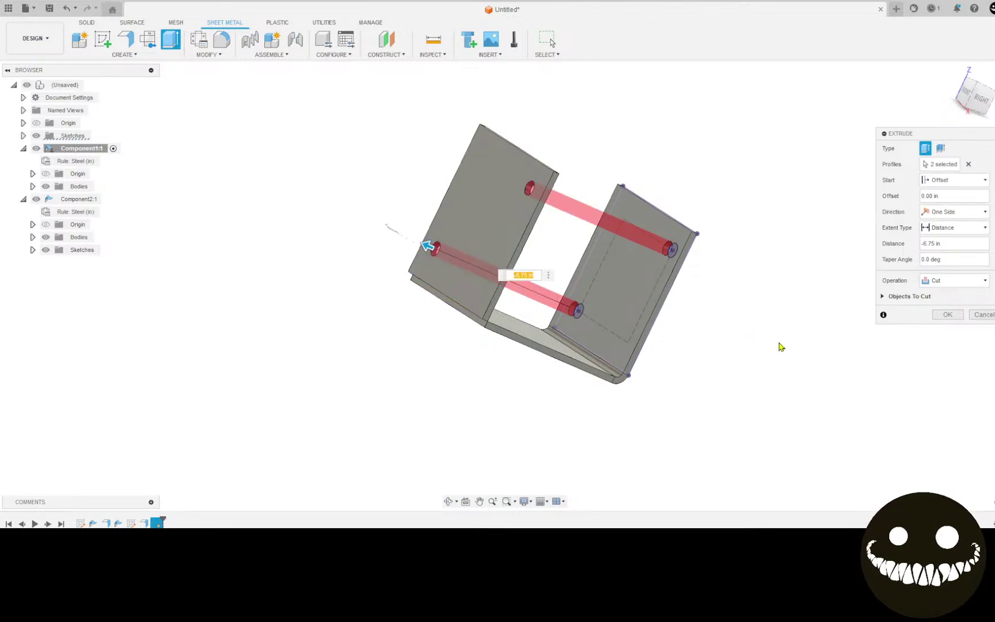
pyautogui.keyDown('shift'); pyautogui.moveTo(780, 346); pyautogui.dragTo(685, 291, button='middle'); pyautogui.keyUp('shift')
pyautogui.click(947, 314)
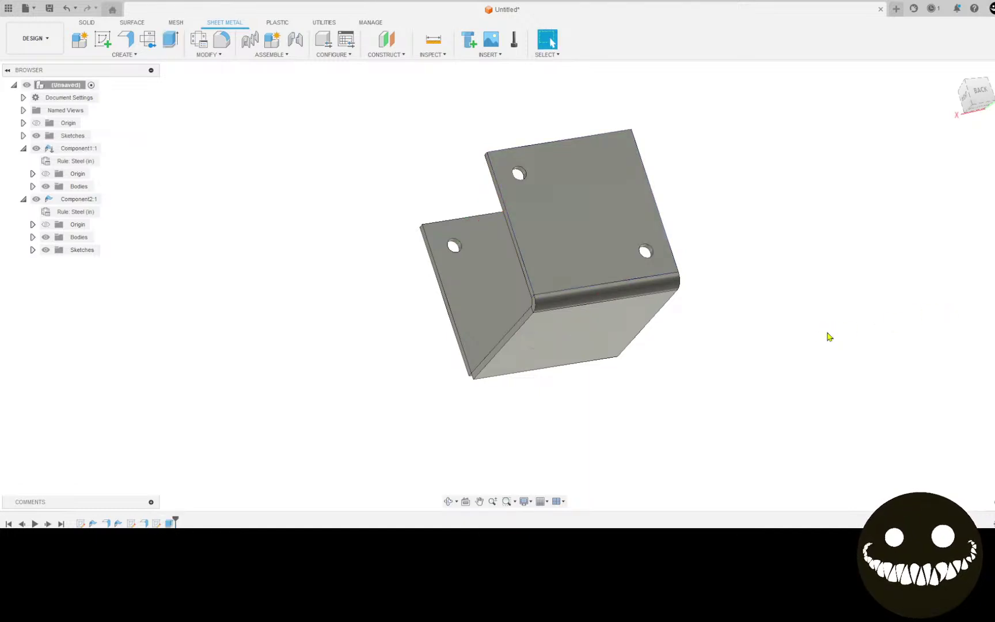
# Create a sketch on the underside of the bracket's base plate and project the whole body of the bent component into it.
pyautogui.keyDown('shift'); pyautogui.moveTo(749, 331); pyautogui.dragTo(657, 238, button='middle'); pyautogui.keyUp('shift')
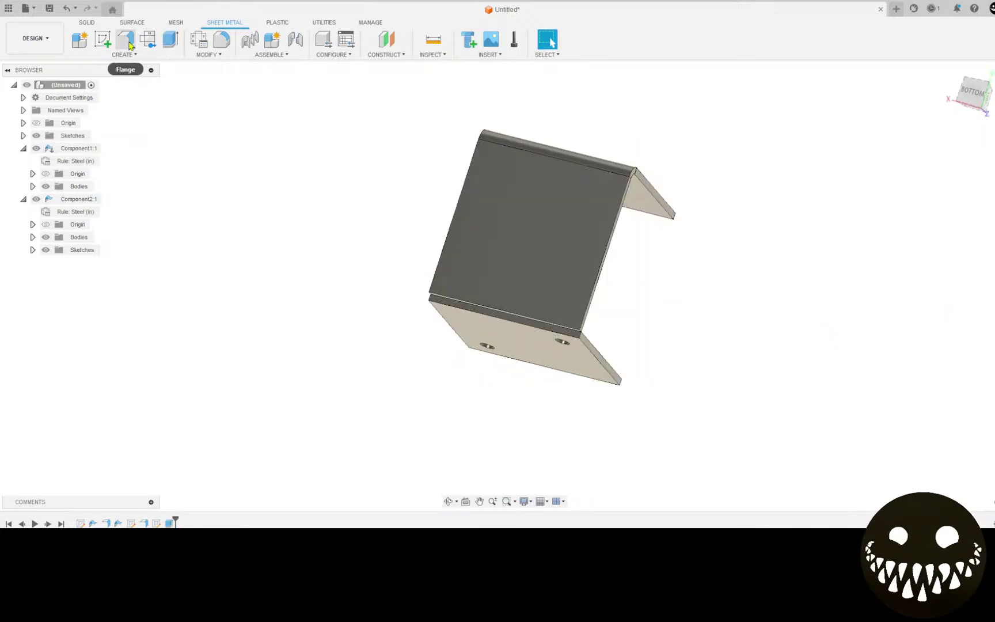
pyautogui.click(102, 41)
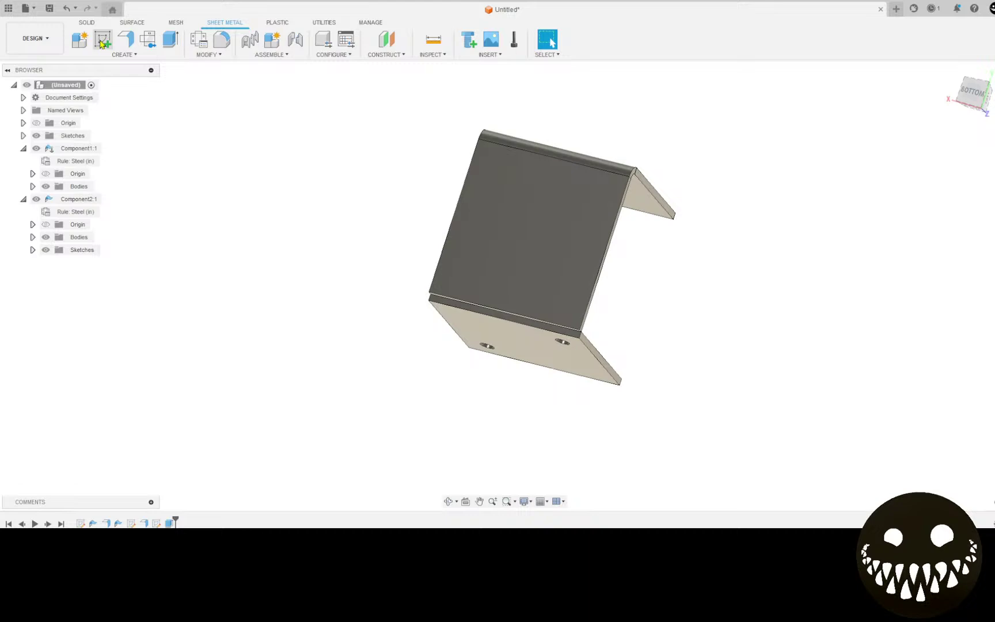
pyautogui.click(477, 212)
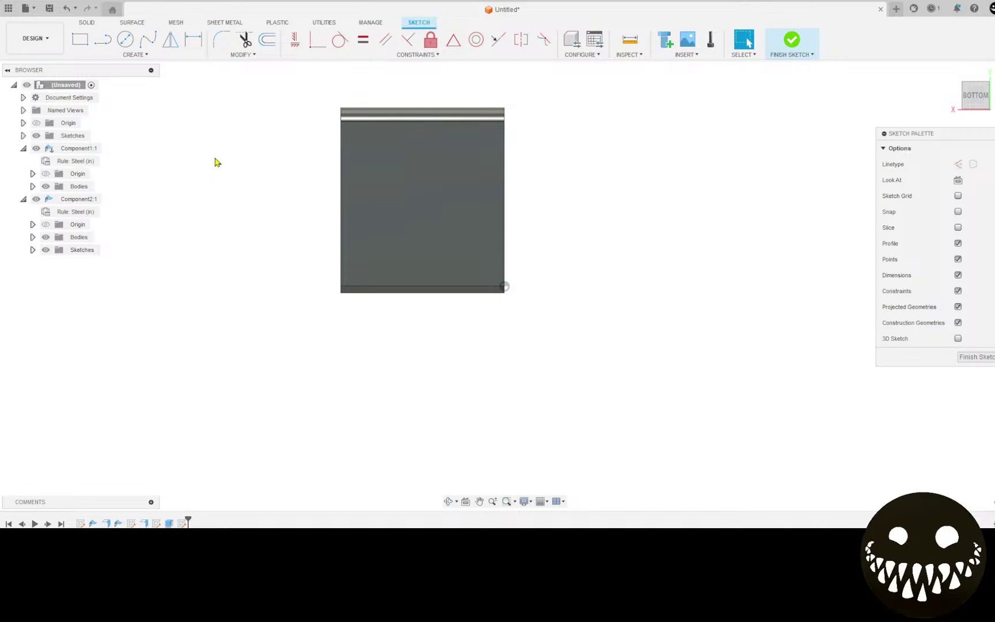
pyautogui.press('p')
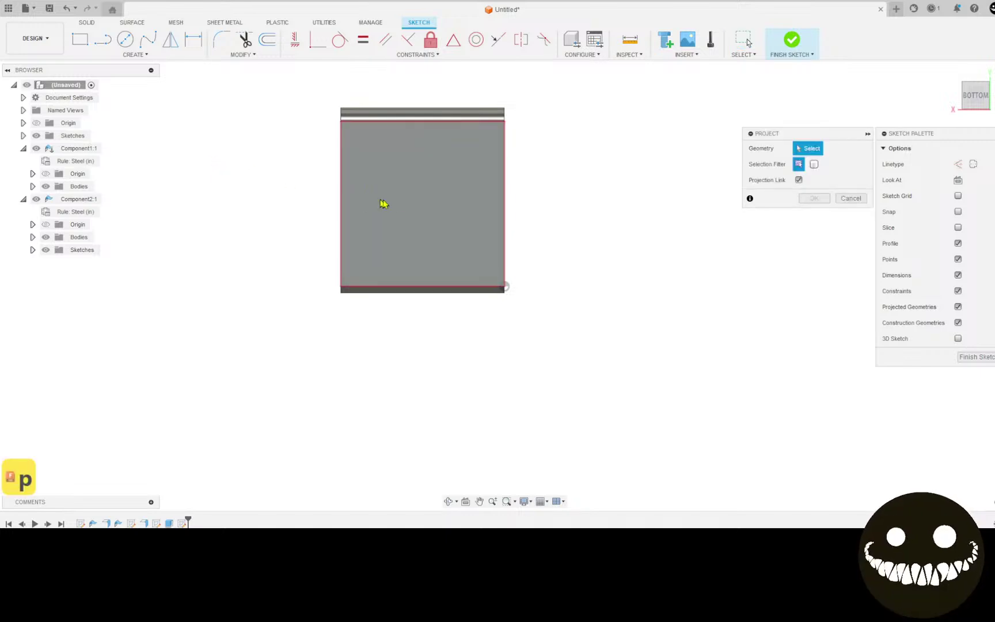
pyautogui.click(813, 164)
pyautogui.click(454, 223)
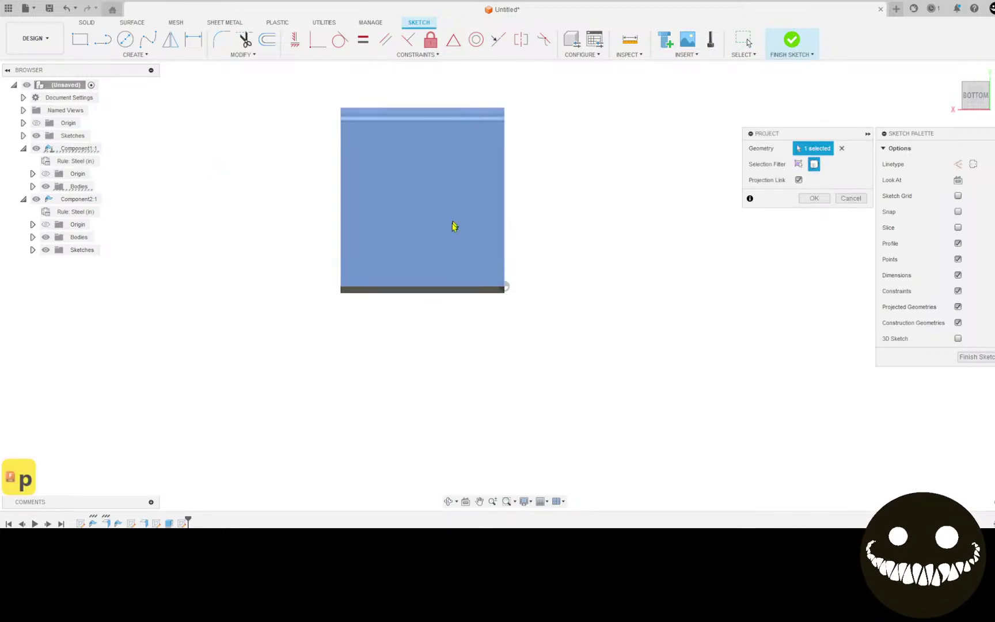
pyautogui.click(815, 198)
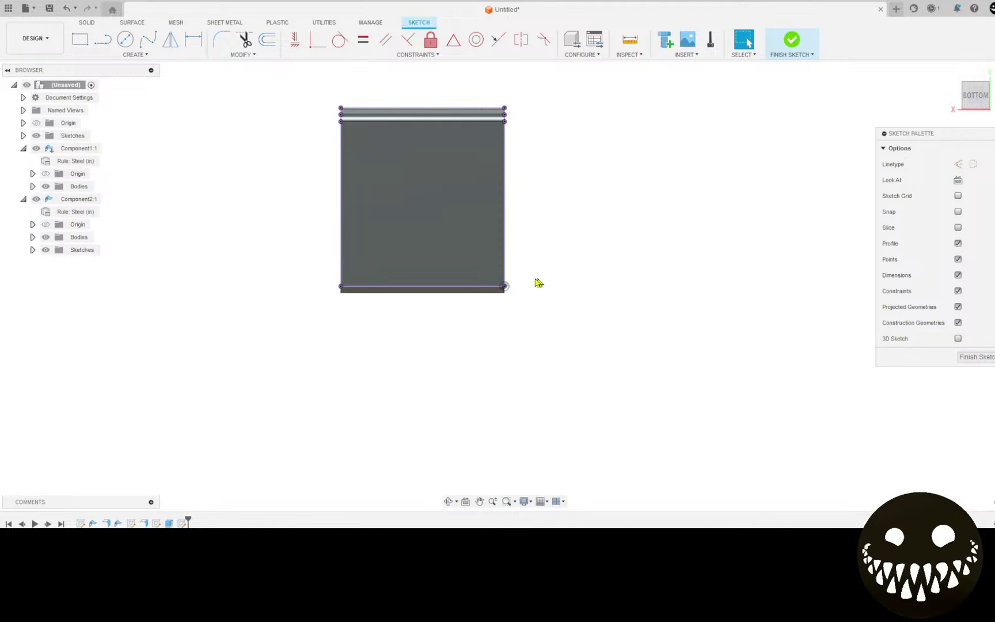
# Project the second component's body into the same bottom sketch.
pyautogui.press('p')
pyautogui.scroll(2, 427, 294)
pyautogui.click(444, 289)
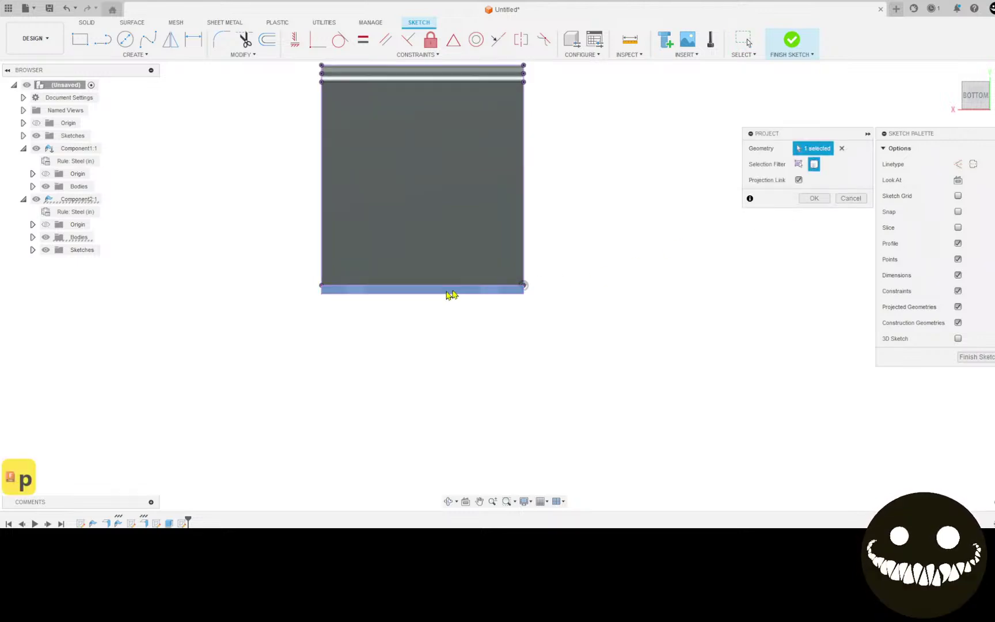
pyautogui.click(814, 198)
pyautogui.scroll(-2, 644, 211)
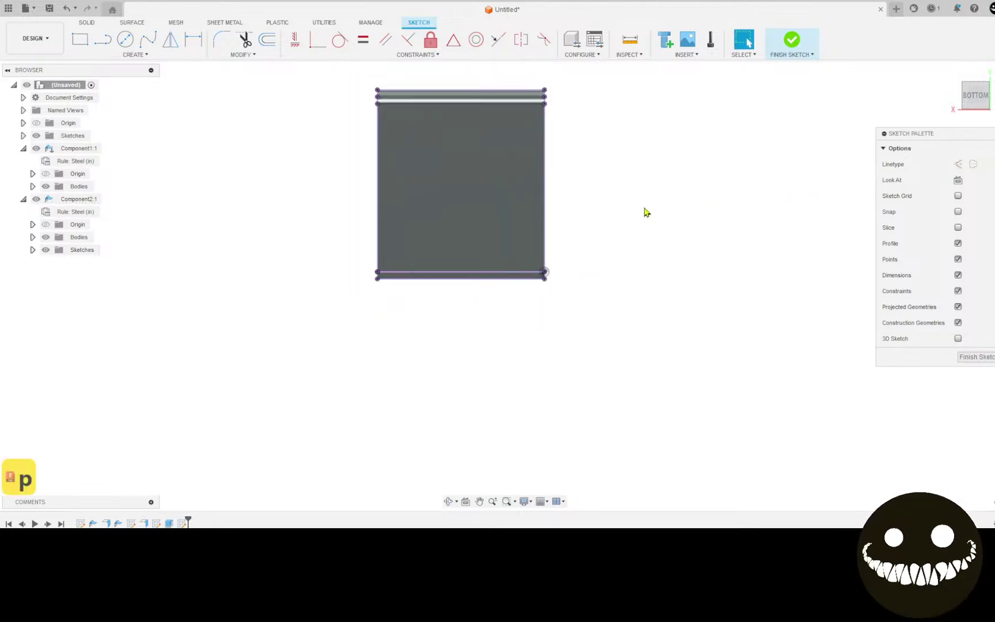
# Draw two diagonal construction lines between the opposite outer corners of the projected bottom outline.
pyautogui.click(103, 42)
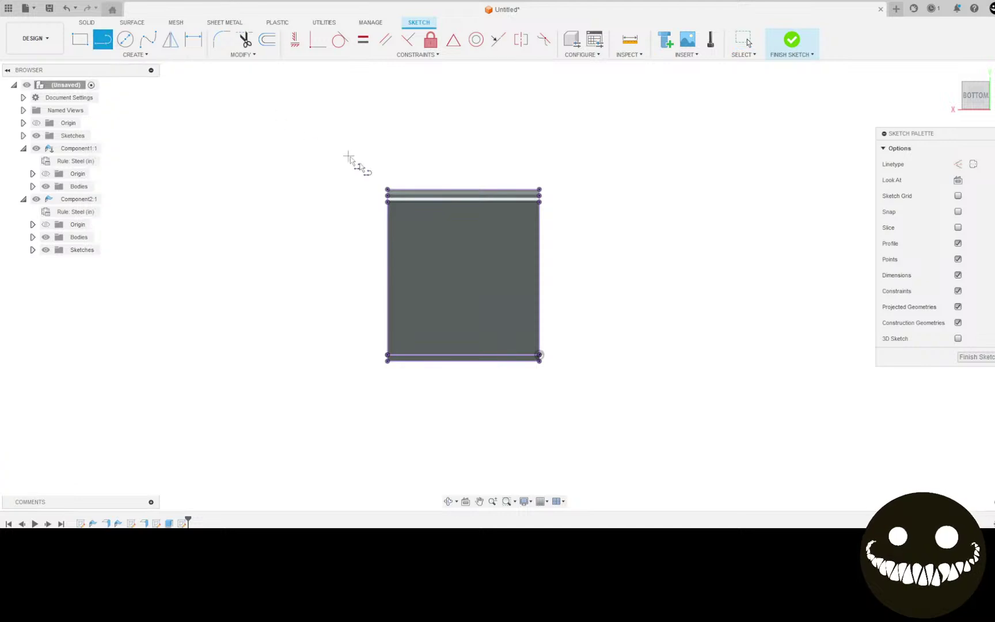
pyautogui.click(388, 190)
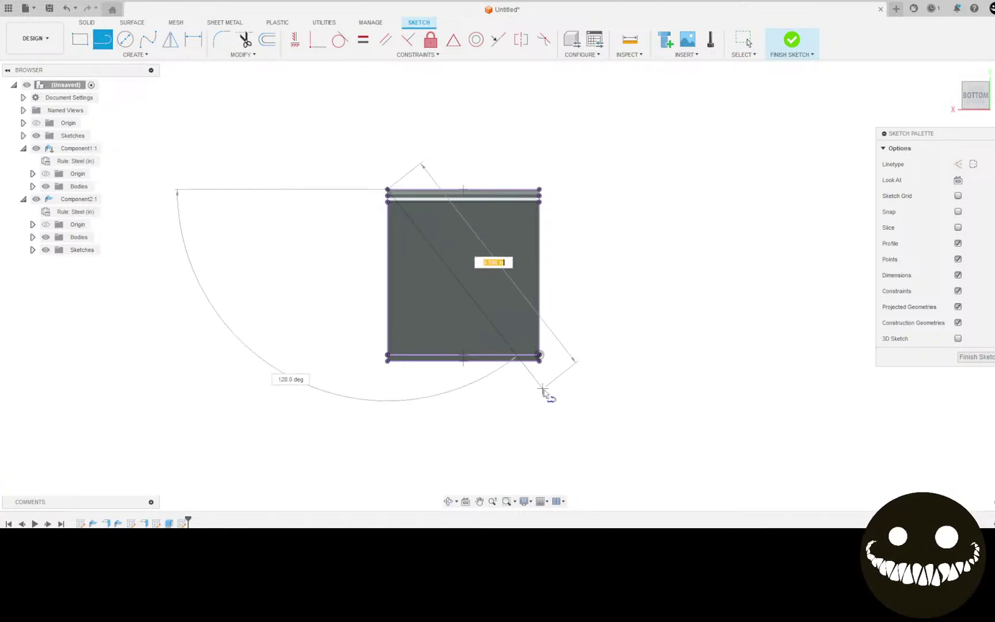
pyautogui.click(956, 165)
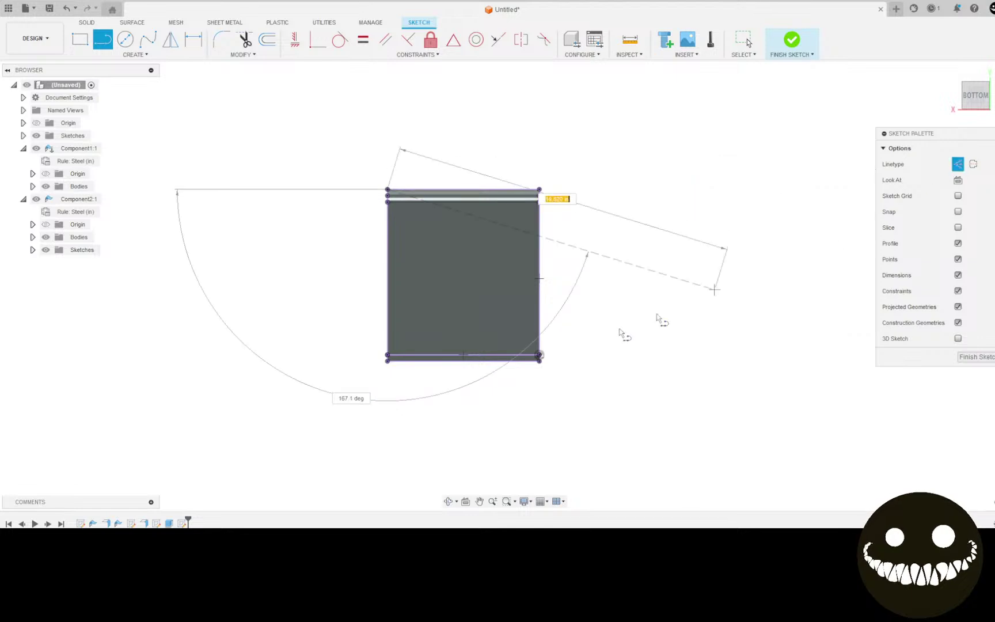
pyautogui.doubleClick(539, 356)
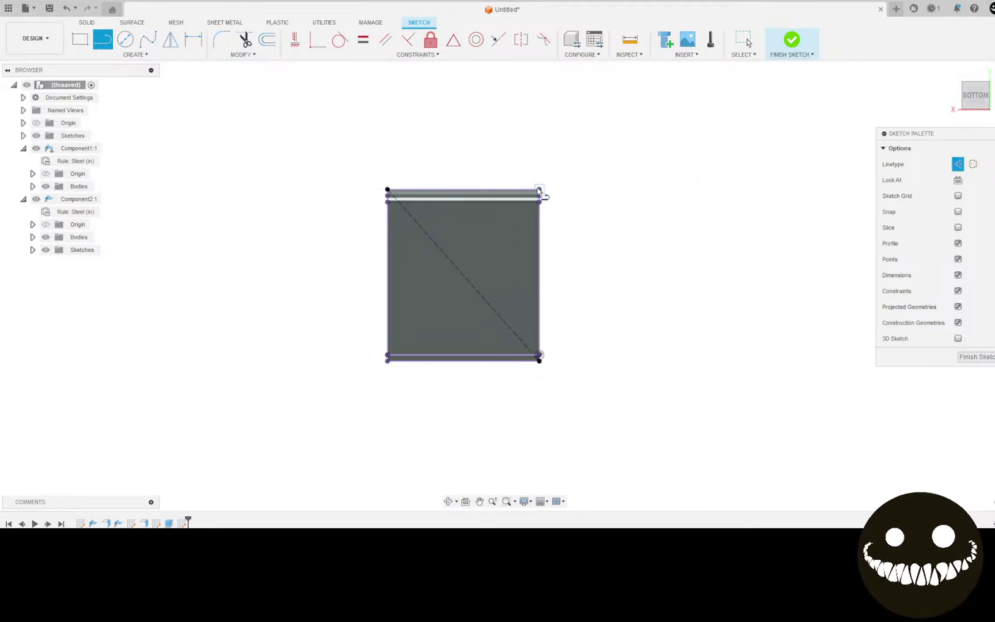
pyautogui.click(539, 190)
pyautogui.doubleClick(387, 360)
# Draw a vertical construction centre line from the top edge to the bottom edge of the projected outline.
pyautogui.click(462, 273)
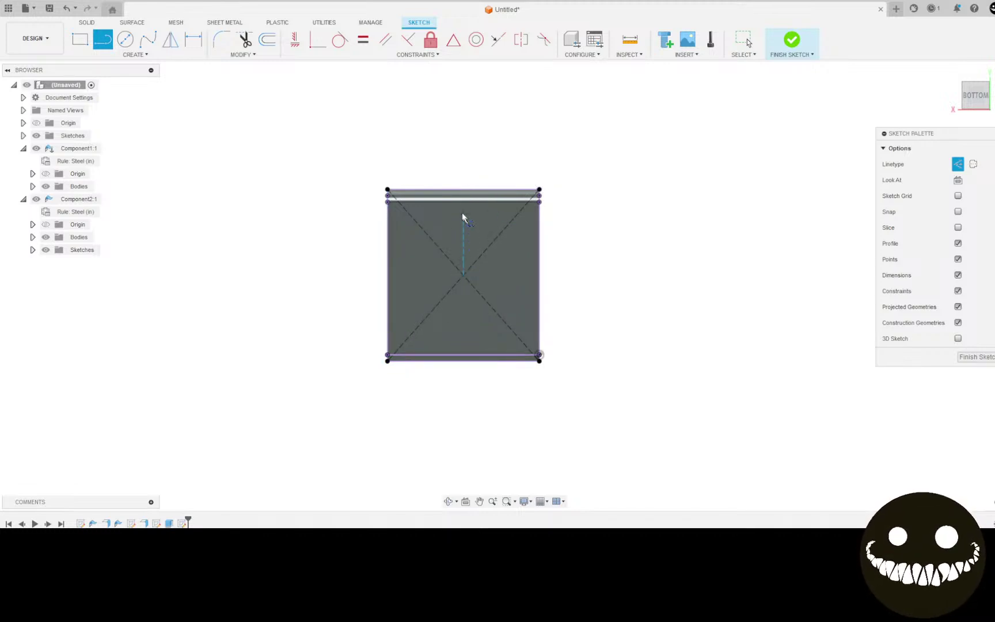
pyautogui.click(463, 191)
pyautogui.moveTo(463, 191); pyautogui.dragTo(461, 368)
pyautogui.click(463, 365)
# Check the bottom hole layout in the drawing photos and return to Fusion.
pyautogui.click(387, 538)
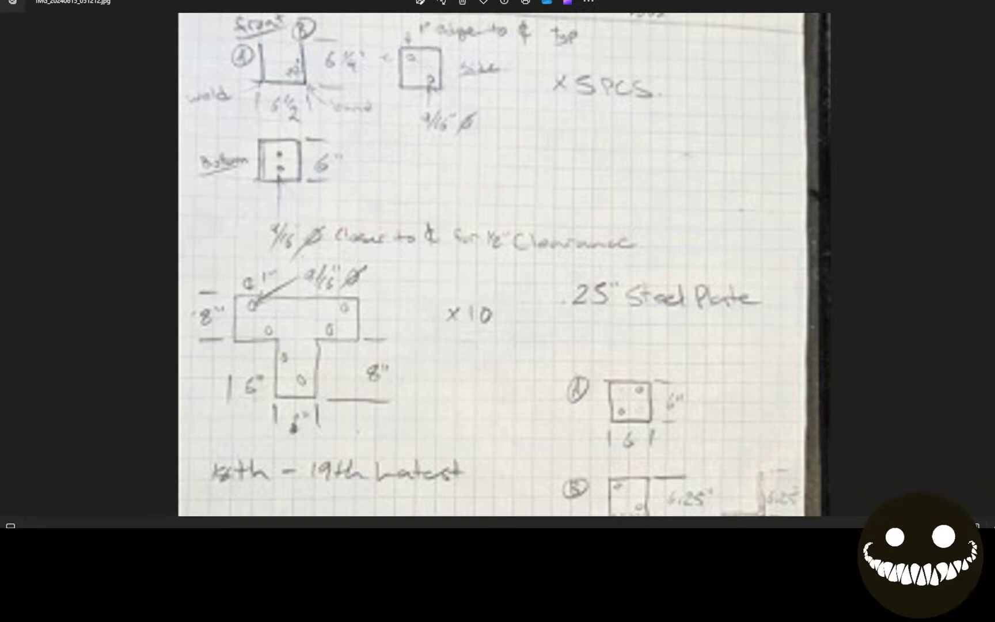
pyautogui.press('Right')
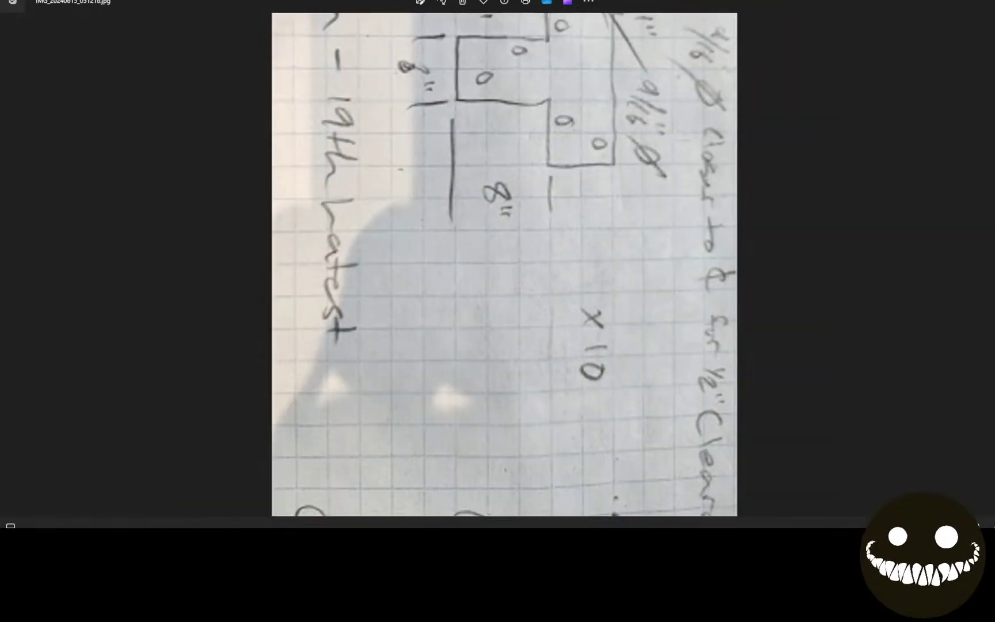
pyautogui.hotkey('alt', 'Tab')
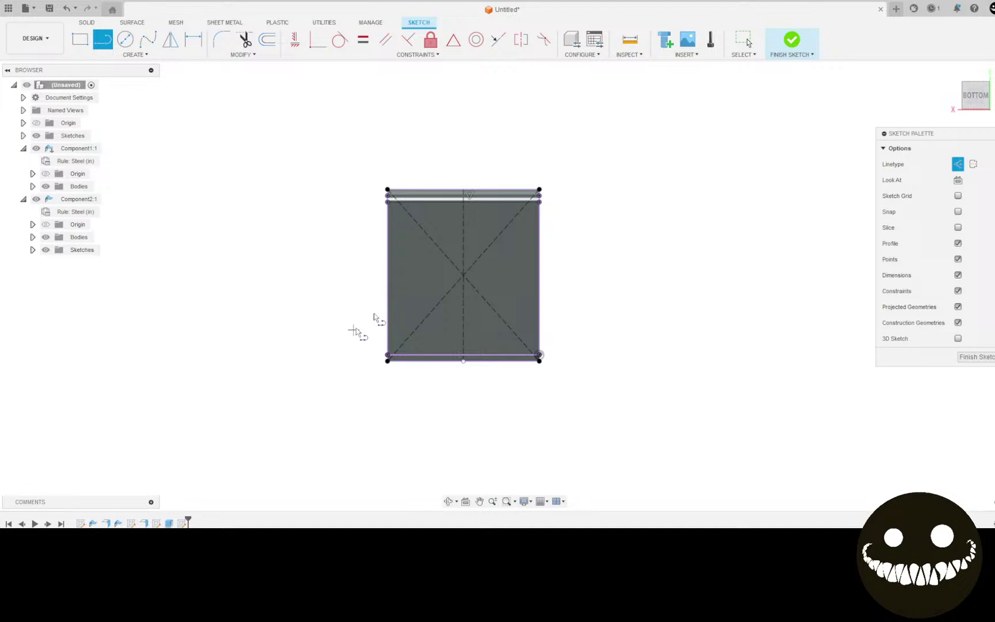
# Draw a horizontal construction centre line across the outline, plus a construction line from the centre to the midpoint of its left half.
pyautogui.click(387, 277)
pyautogui.click(464, 278)
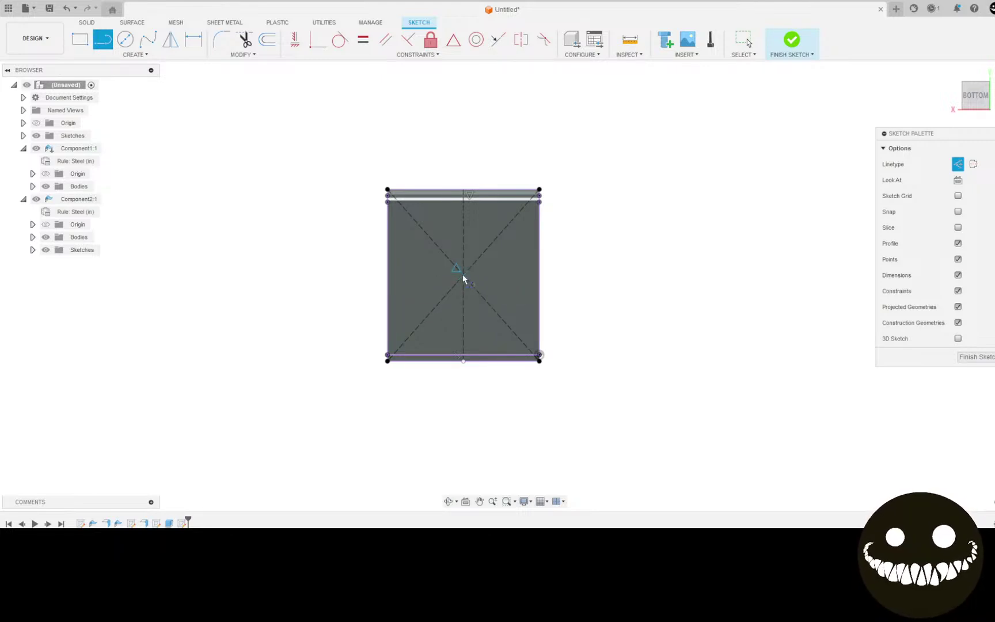
pyautogui.scroll(3, 392, 279)
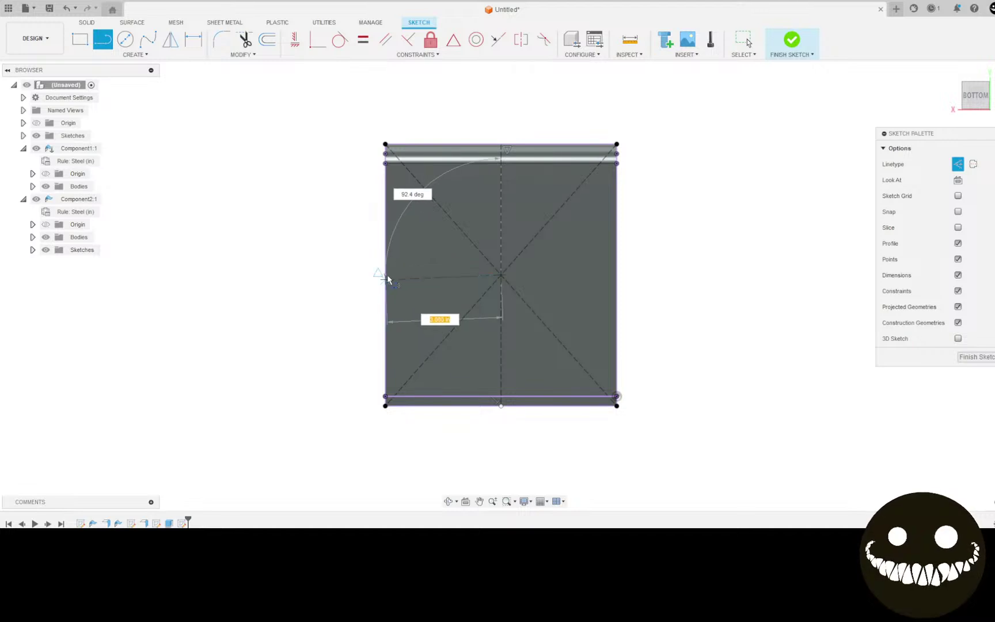
pyautogui.click(385, 274)
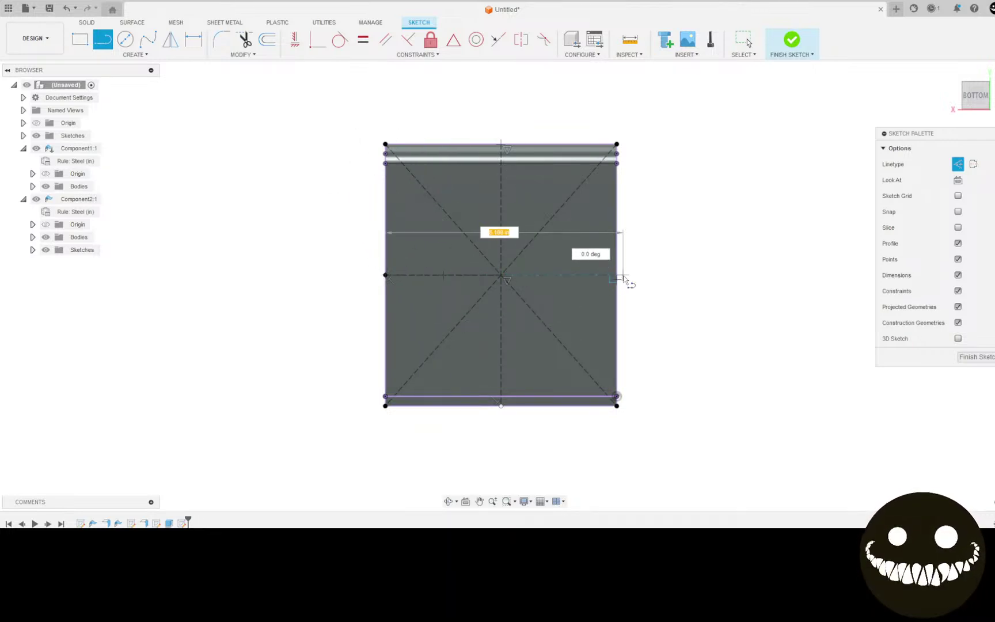
pyautogui.doubleClick(616, 275)
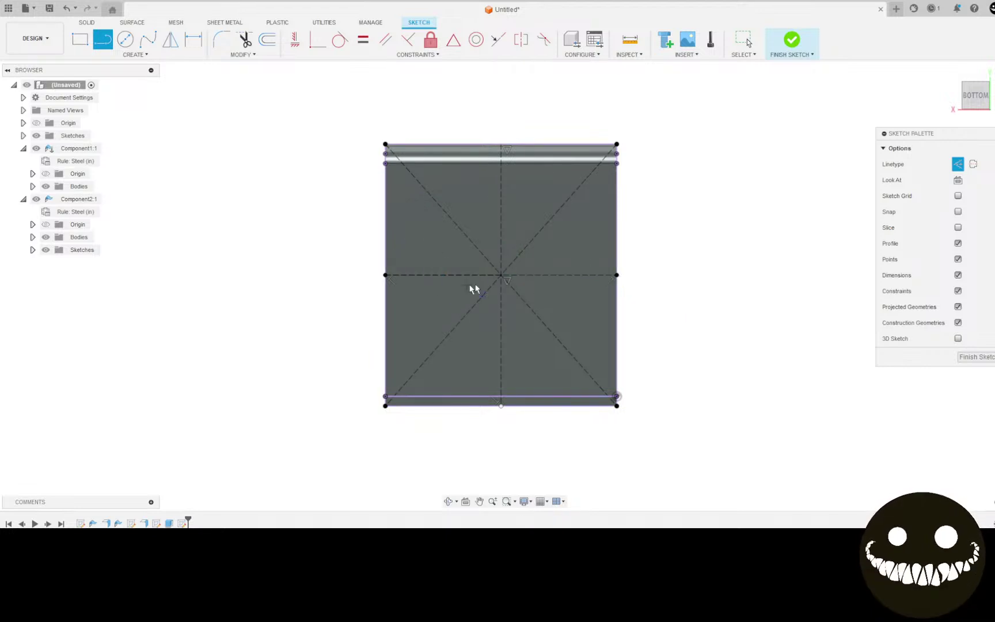
pyautogui.click(500, 277)
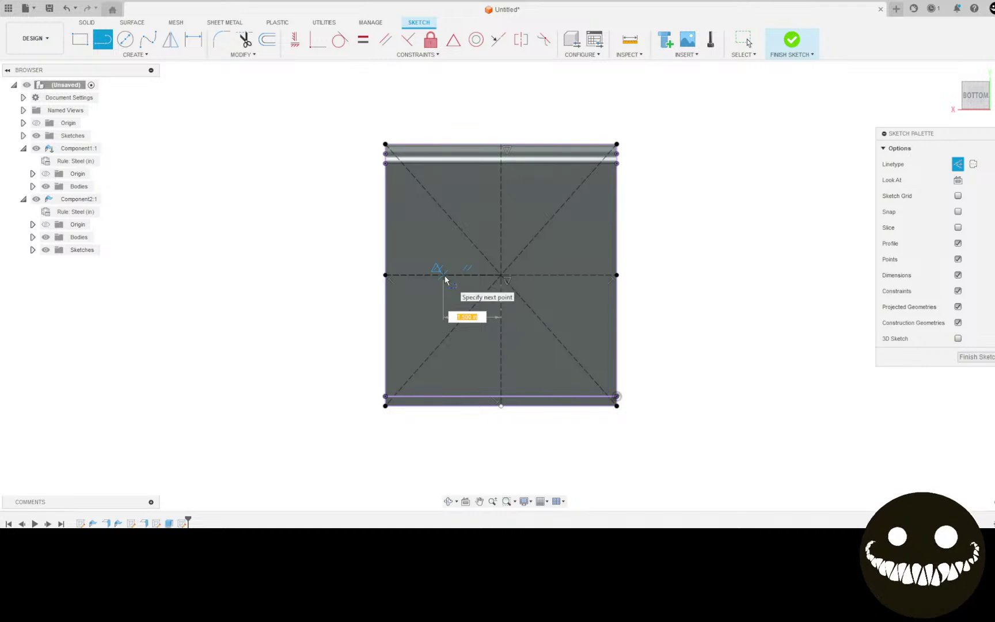
pyautogui.press('Escape')
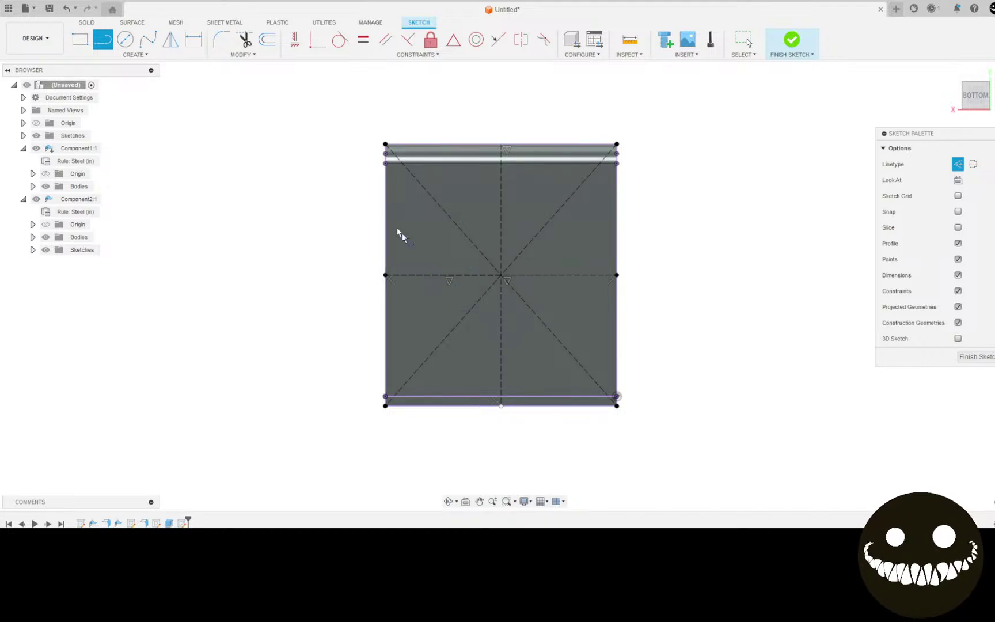
# Draw a 9/16 in diameter circle centred on the midpoint of the left half of the horizontal centre line.
pyautogui.click(125, 39)
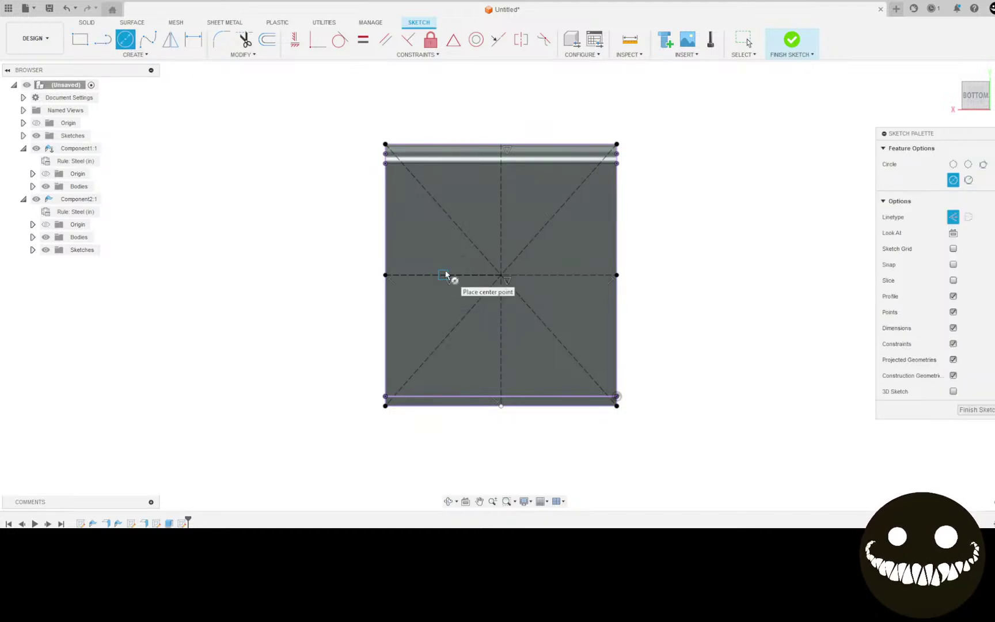
pyautogui.click(445, 276)
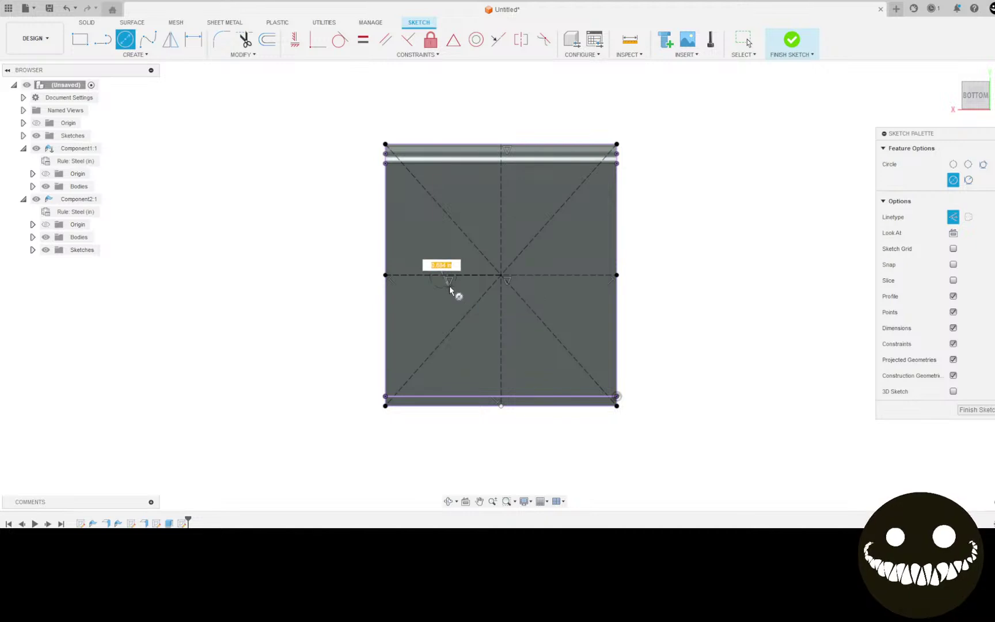
pyautogui.write('9/16')
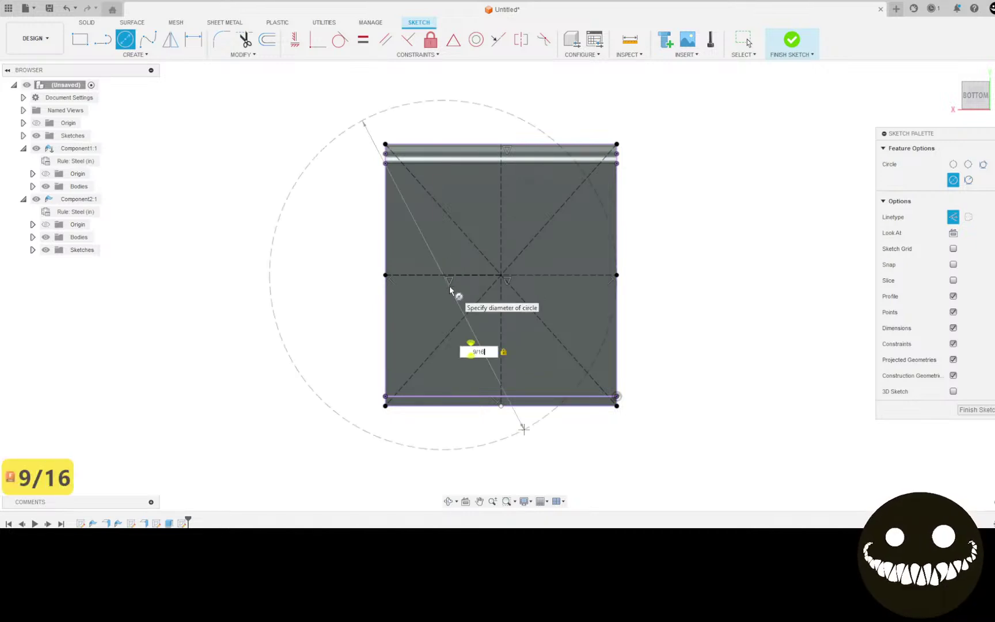
pyautogui.press('Tab')
pyautogui.press('Return')
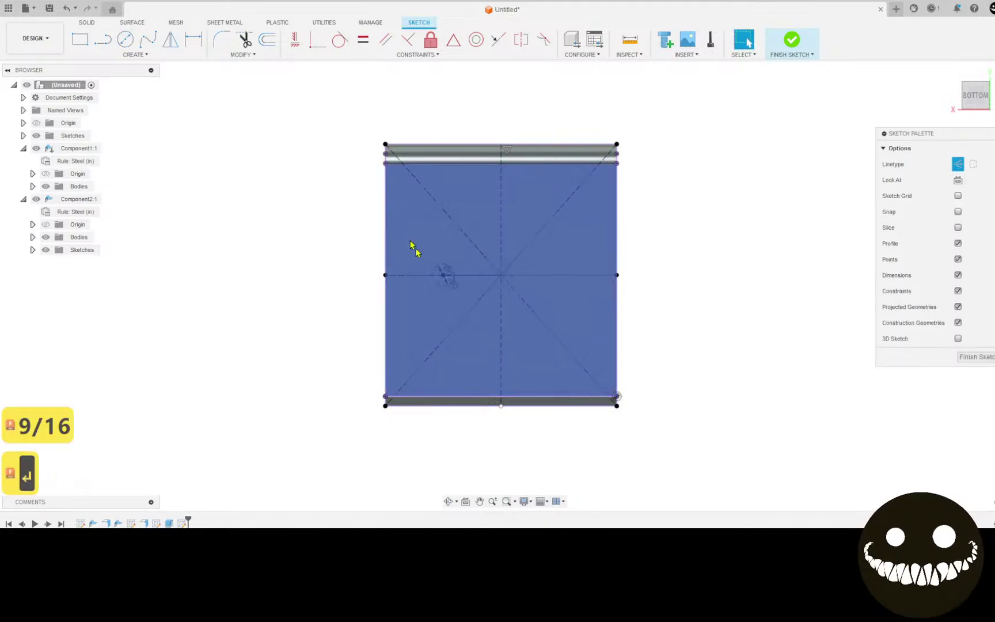
# Mirror the 9/16 in circle about the vertical construction centre line.
pyautogui.press('l')
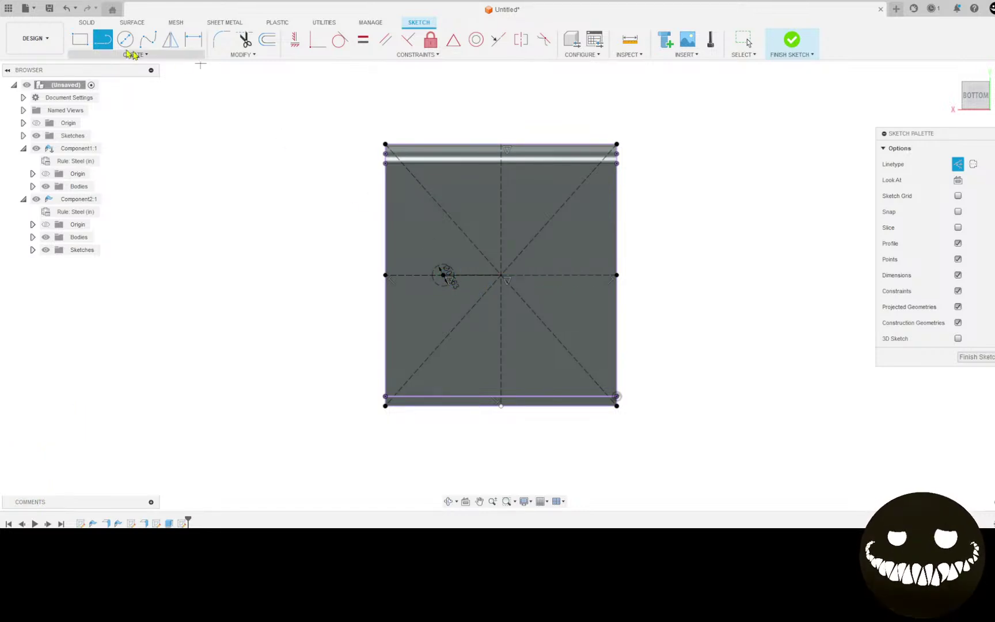
pyautogui.click(171, 39)
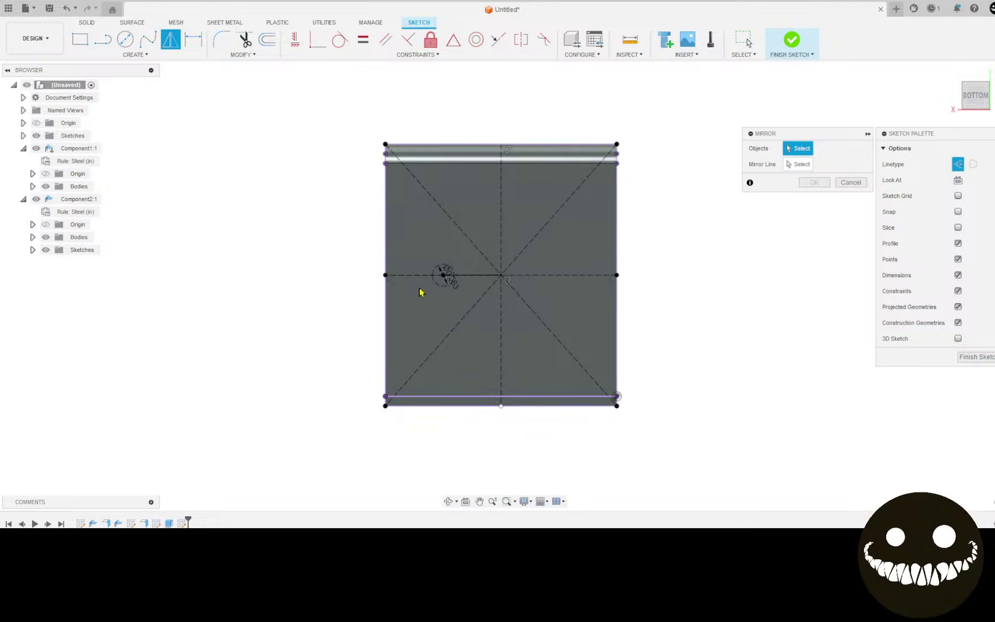
pyautogui.click(440, 281)
pyautogui.click(790, 166)
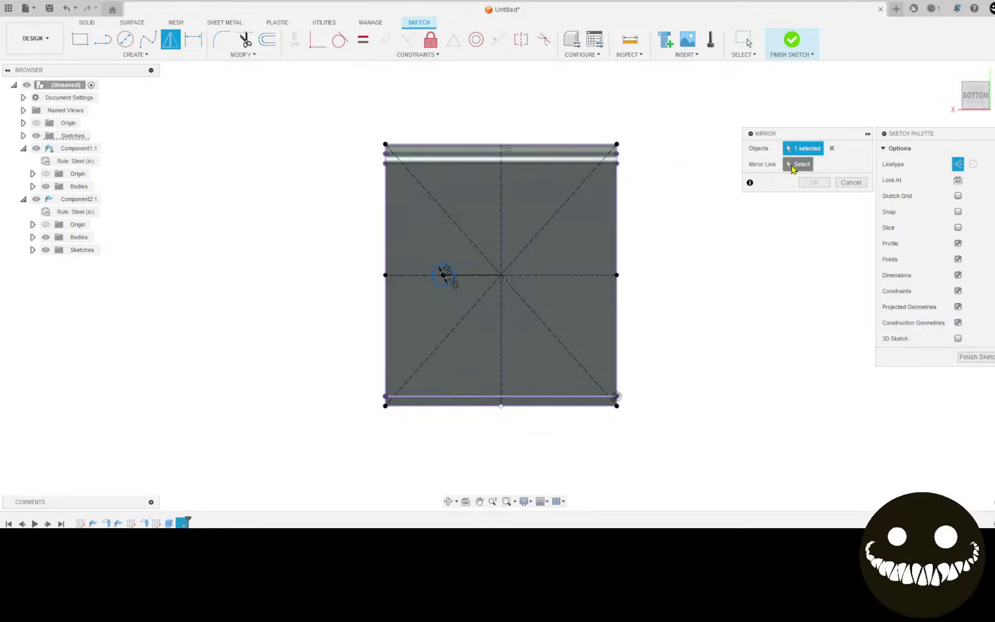
pyautogui.click(501, 212)
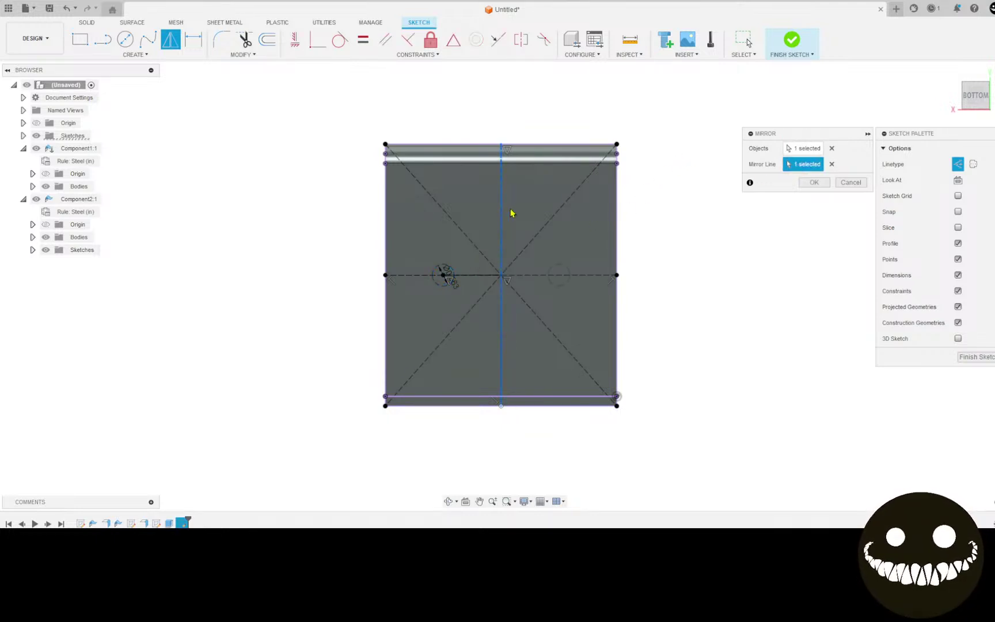
pyautogui.click(813, 182)
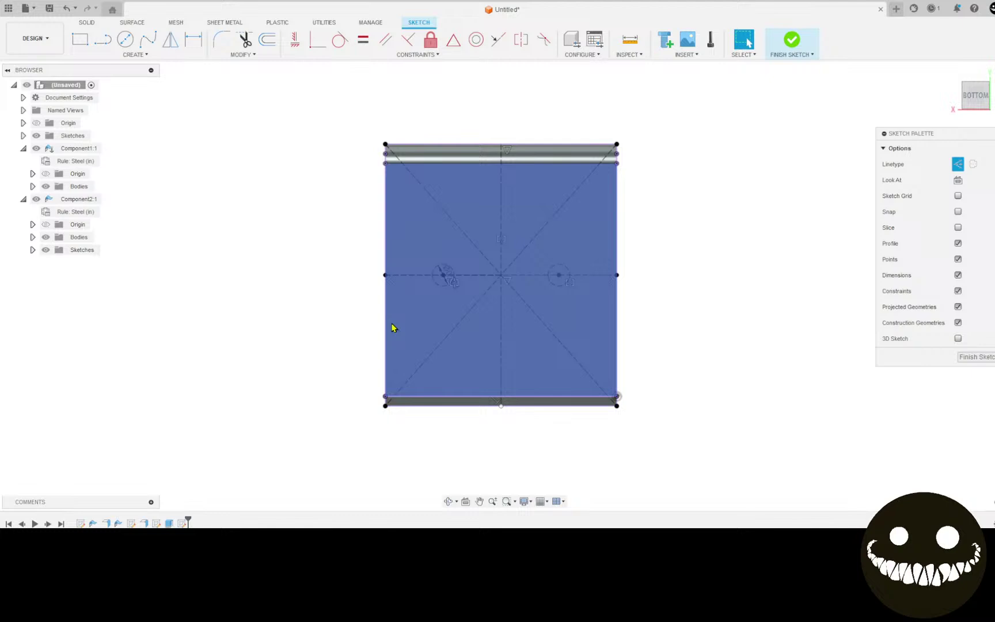
# Convert both hole circles on the bottom plate from construction to normal geometry.
pyautogui.click(438, 272)
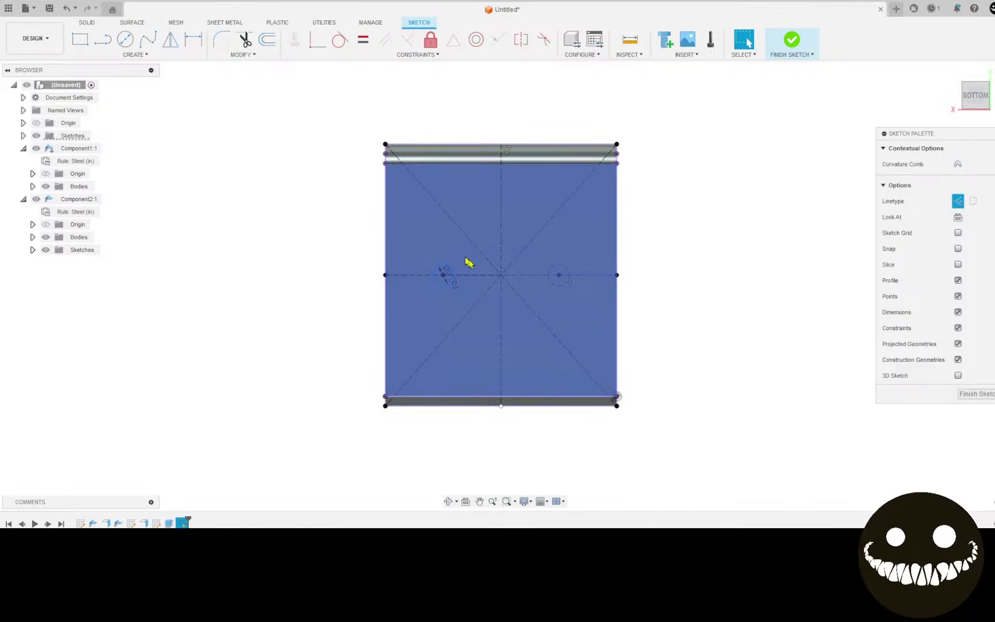
pyautogui.press('x')
pyautogui.click(268, 278)
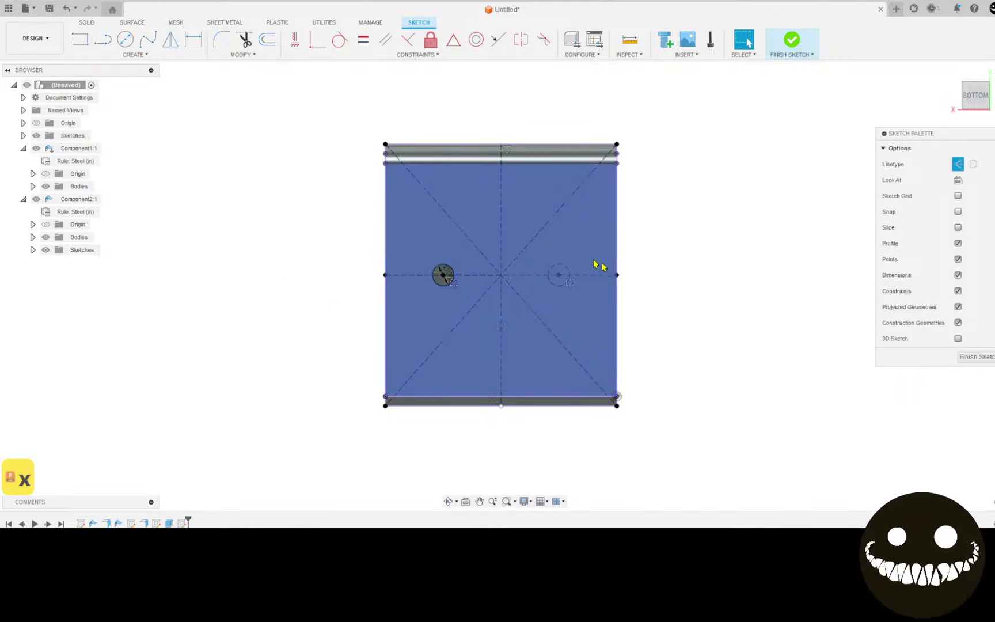
pyautogui.click(560, 275)
pyautogui.press('x')
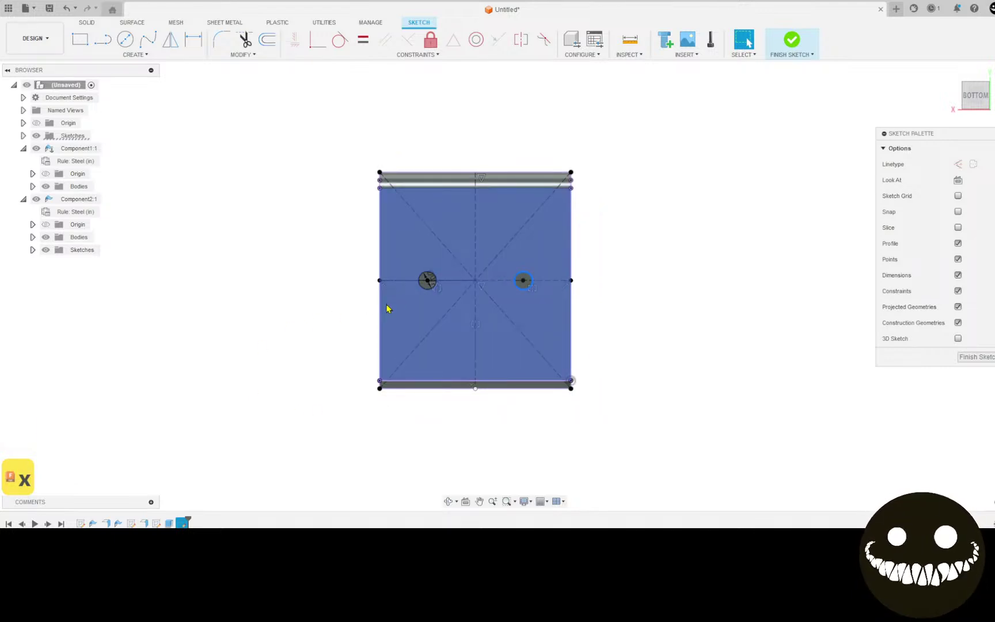
# Extrude both circles as a -0.25 in cut to make the two holes through the bottom plate.
pyautogui.press('e')
pyautogui.scroll(3, 429, 281)
pyautogui.click(408, 287)
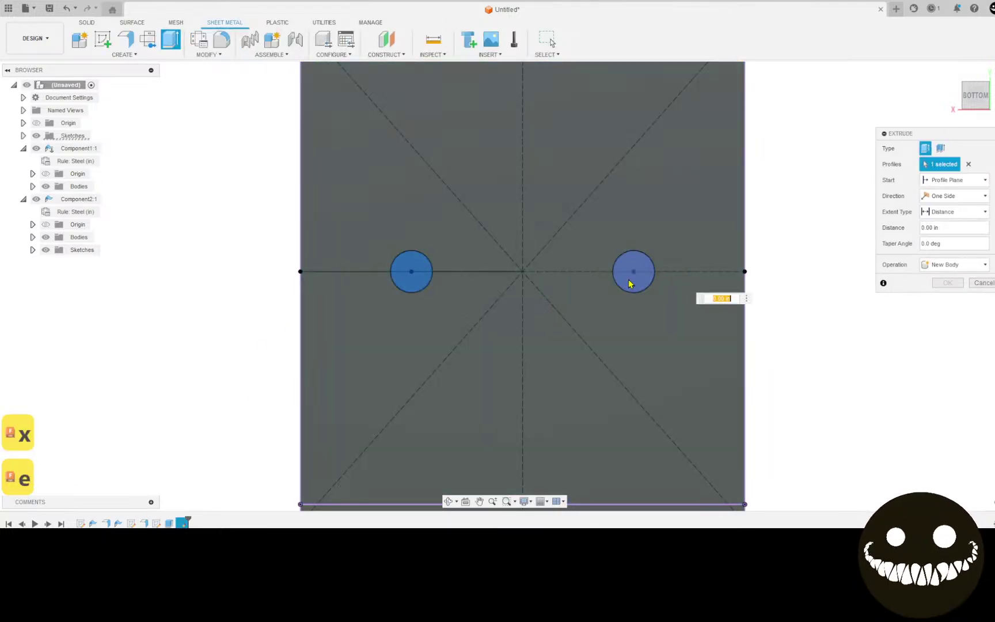
pyautogui.click(631, 282)
pyautogui.keyDown('shift'); pyautogui.moveTo(490, 308); pyautogui.dragTo(714, 374, button='middle'); pyautogui.keyUp('shift')
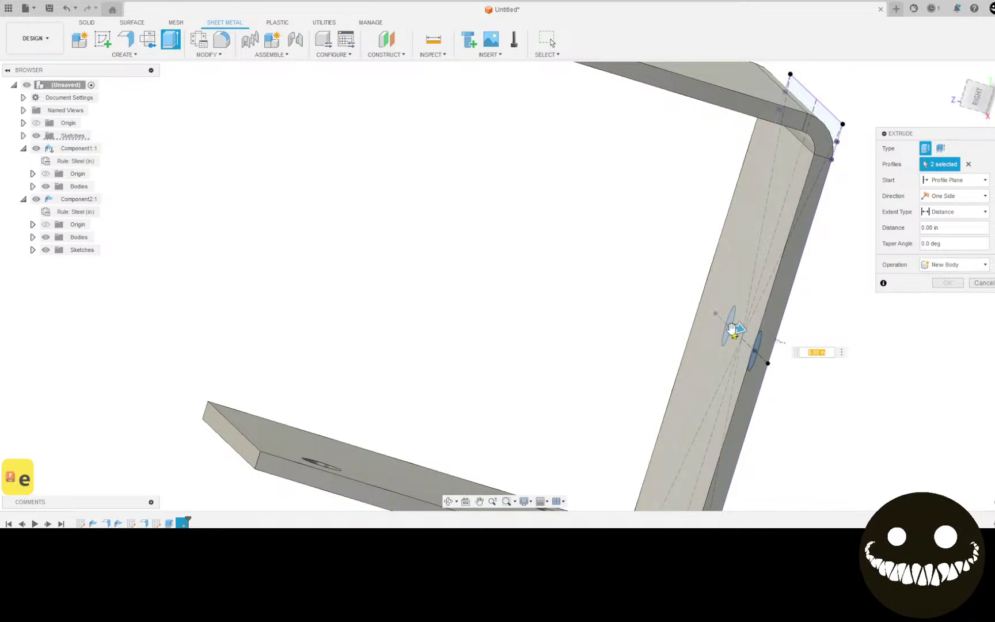
pyautogui.moveTo(740, 328); pyautogui.dragTo(744, 293)
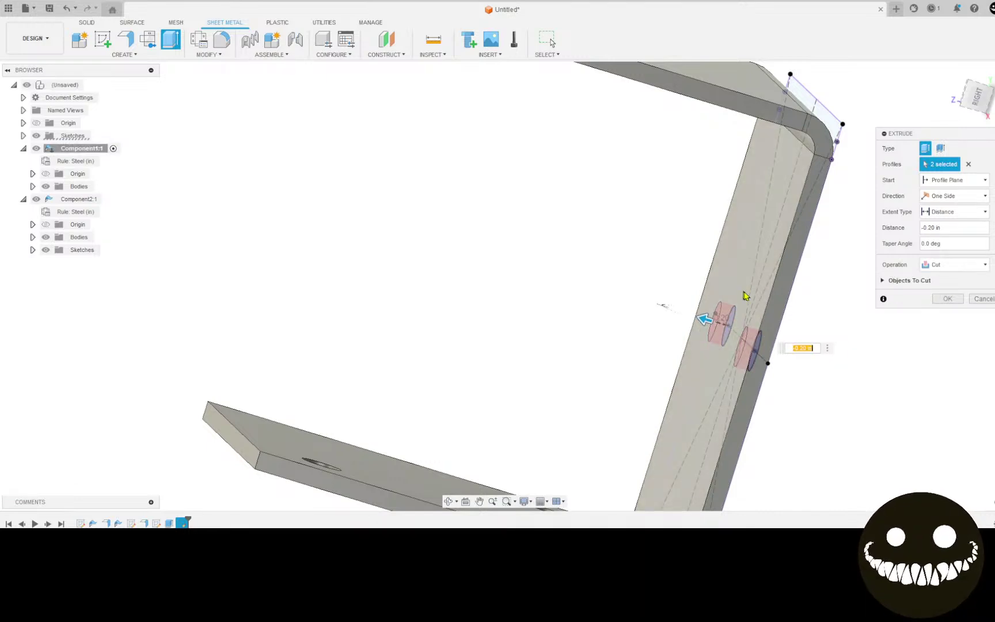
pyautogui.write('-0.25')
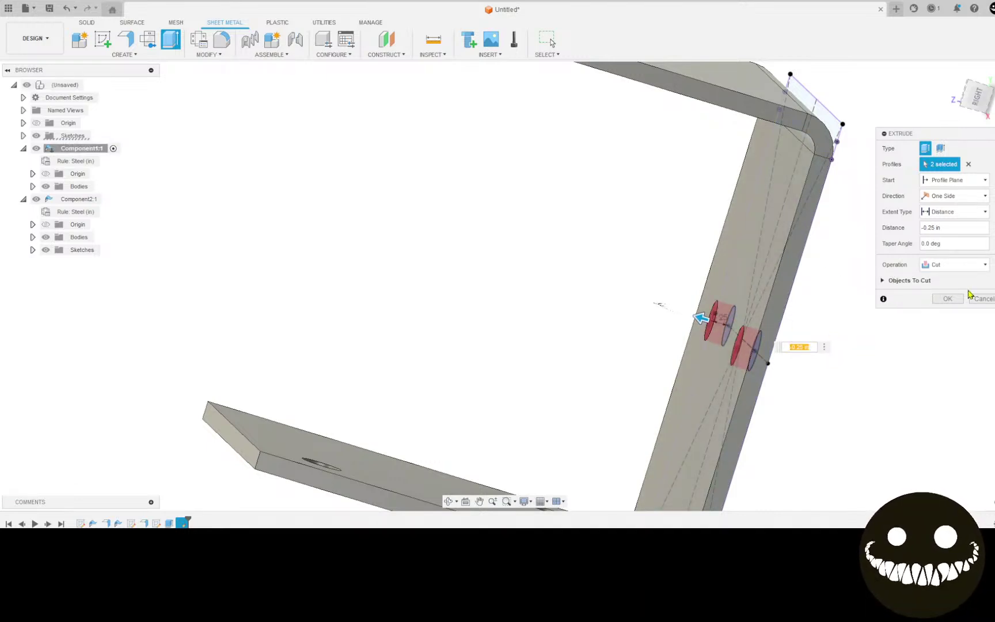
pyautogui.click(947, 298)
pyautogui.scroll(-5, 755, 382)
pyautogui.keyDown('shift'); pyautogui.moveTo(755, 382); pyautogui.dragTo(680, 332, button='middle'); pyautogui.keyUp('shift')
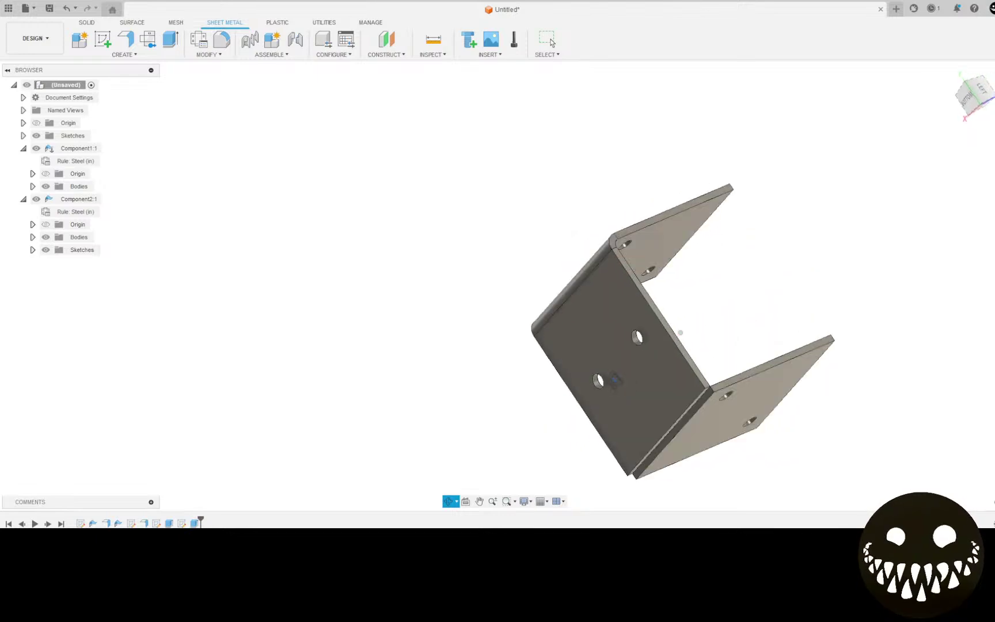
pyautogui.keyDown('shift'); pyautogui.moveTo(615, 380); pyautogui.dragTo(335, 142, button='middle'); pyautogui.keyUp('shift')
pyautogui.scroll(-2, 388, 241)
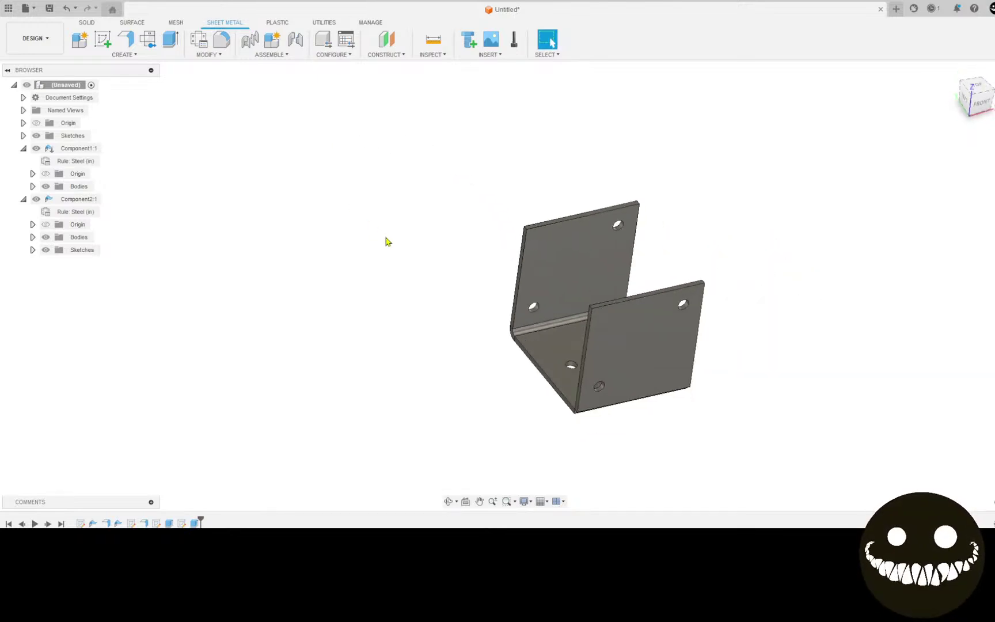
# Create a new internal component of type Standard, named Component3, and activate it.
pyautogui.keyDown('shift'); pyautogui.moveTo(388, 241); pyautogui.dragTo(266, 304, button='middle'); pyautogui.keyUp('shift')
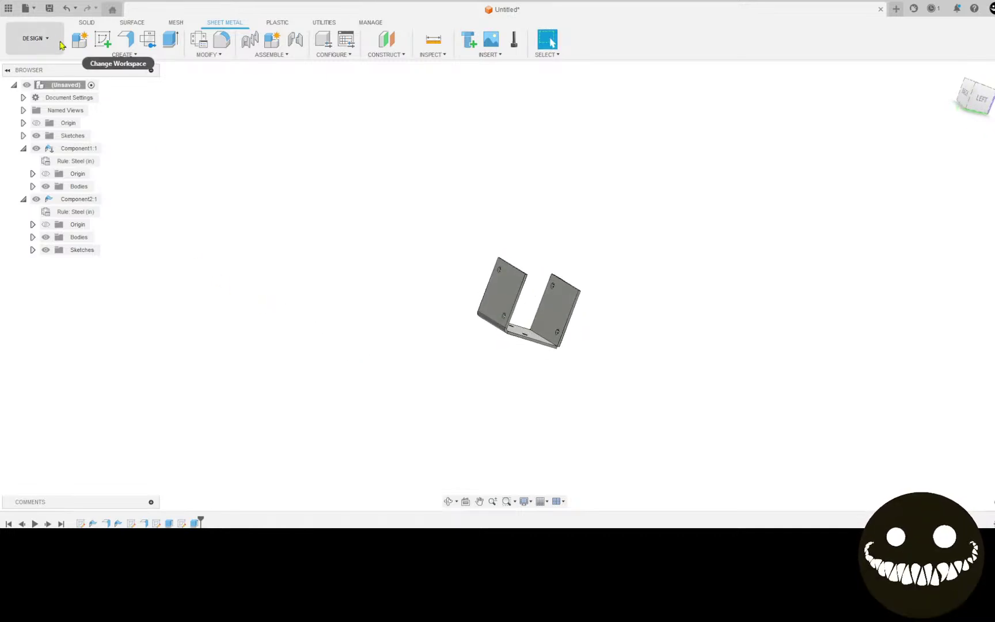
pyautogui.click(79, 44)
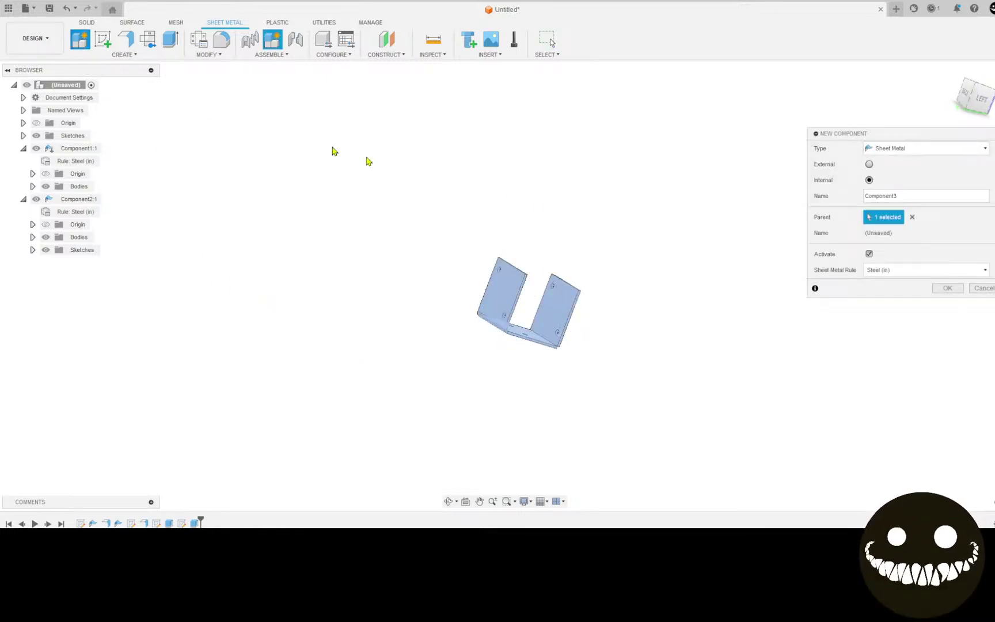
pyautogui.click(972, 148)
pyautogui.click(900, 162)
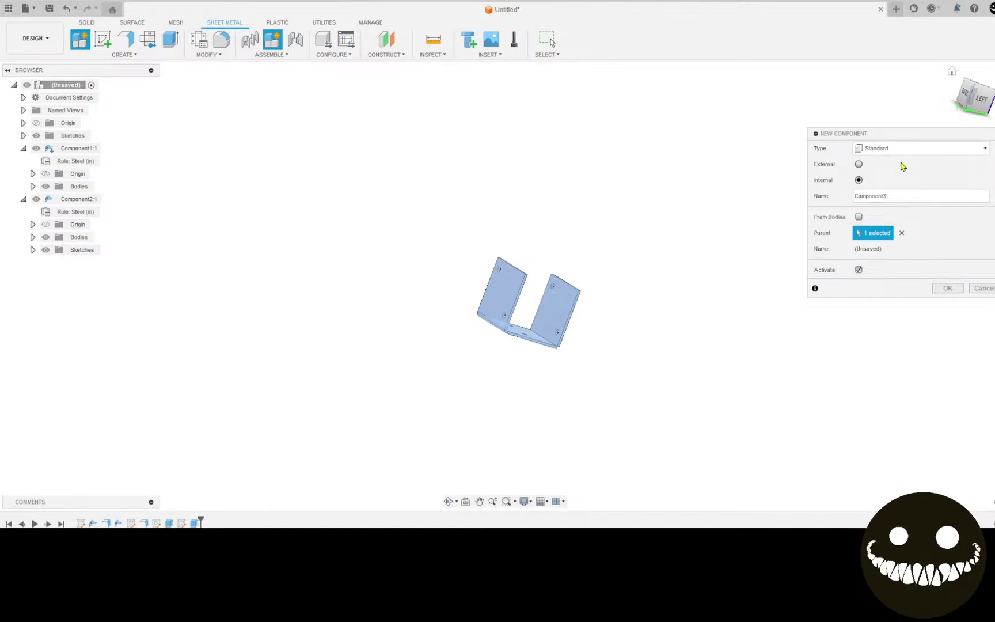
pyautogui.click(947, 289)
# Start a sketch on the vertical YZ origin plane in the new component and hide Component1 and Component2.
pyautogui.keyDown('shift'); pyautogui.moveTo(948, 291); pyautogui.dragTo(242, 234, button='middle'); pyautogui.keyUp('shift')
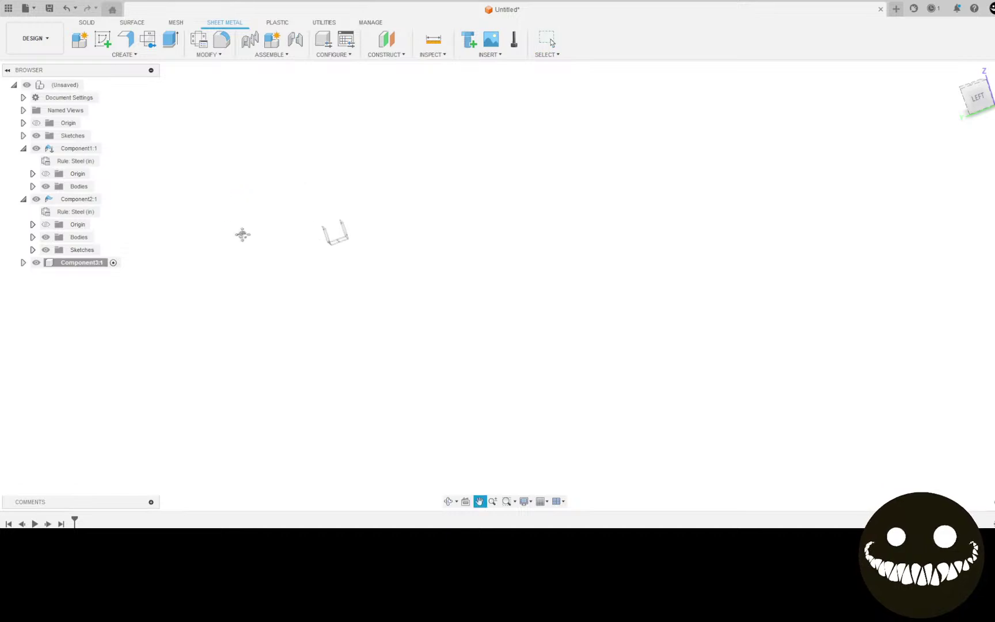
pyautogui.click(102, 39)
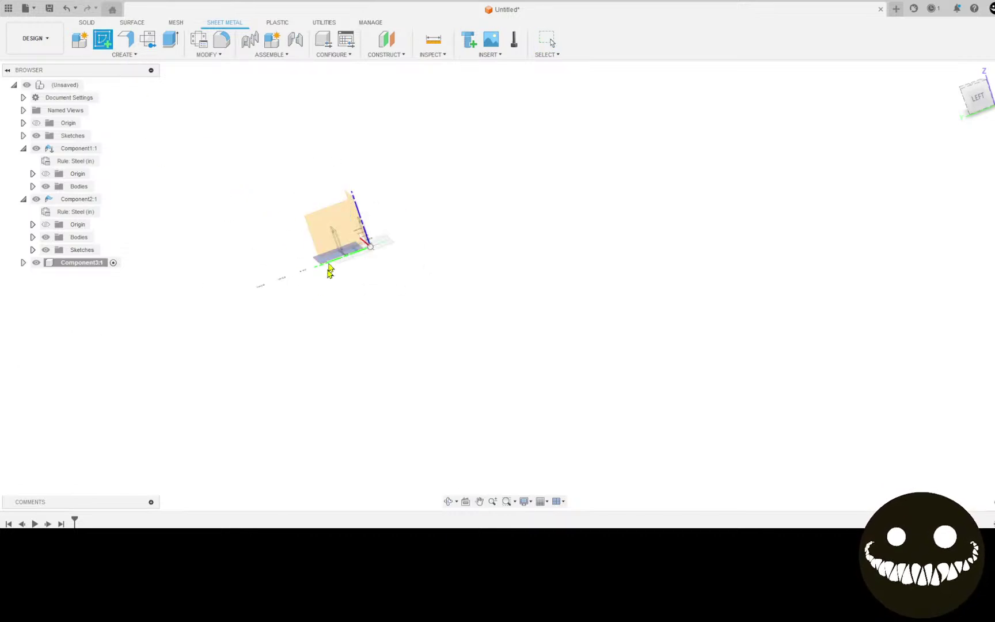
pyautogui.click(323, 229)
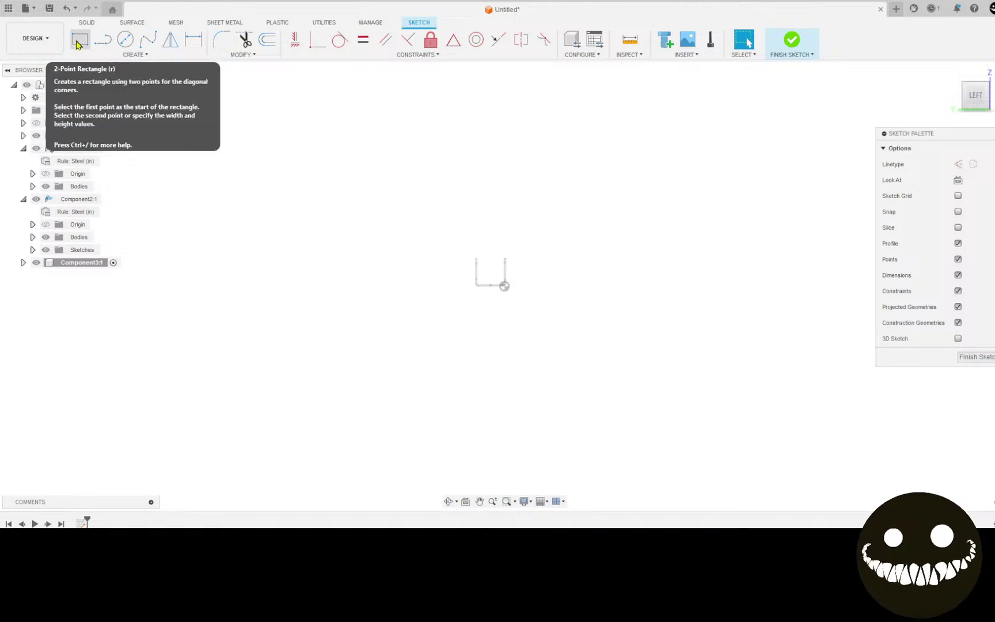
pyautogui.click(36, 199)
pyautogui.click(37, 149)
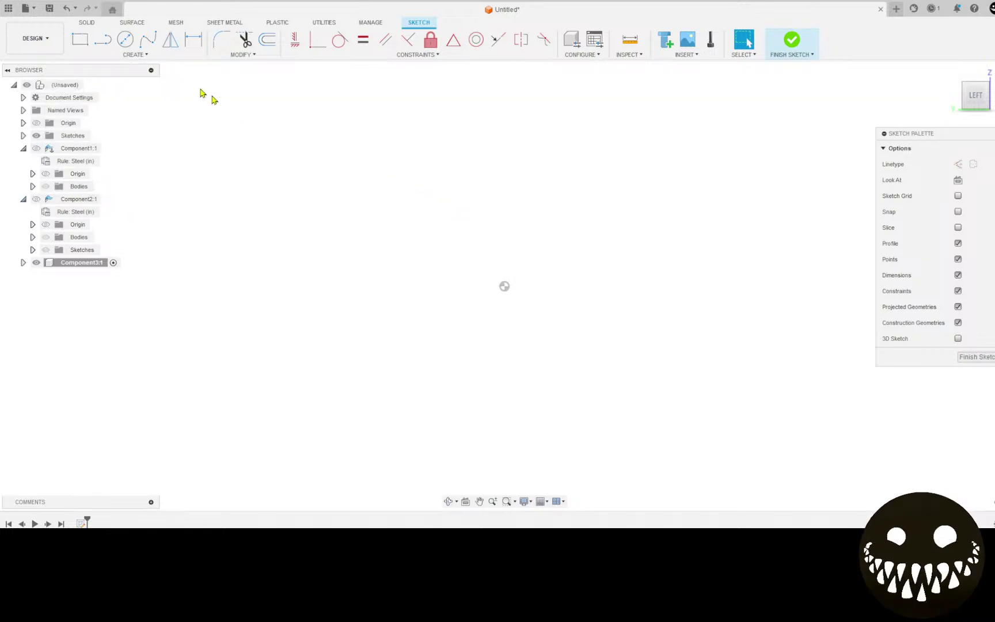
# Draw two overlapping centre rectangles on the origin, one wide and one tall, forming a cross.
pyautogui.click(80, 39)
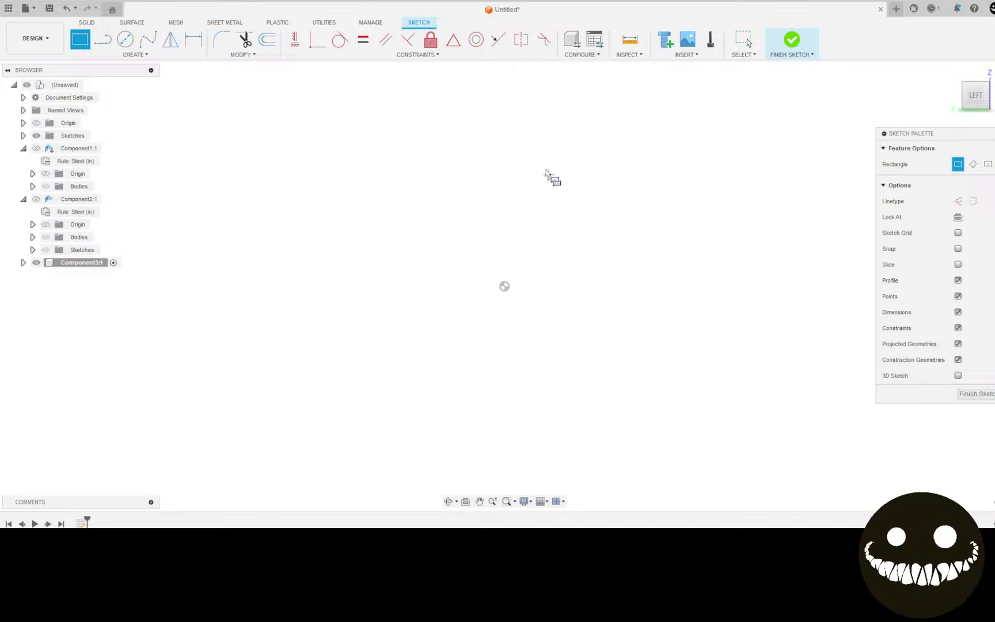
pyautogui.click(988, 164)
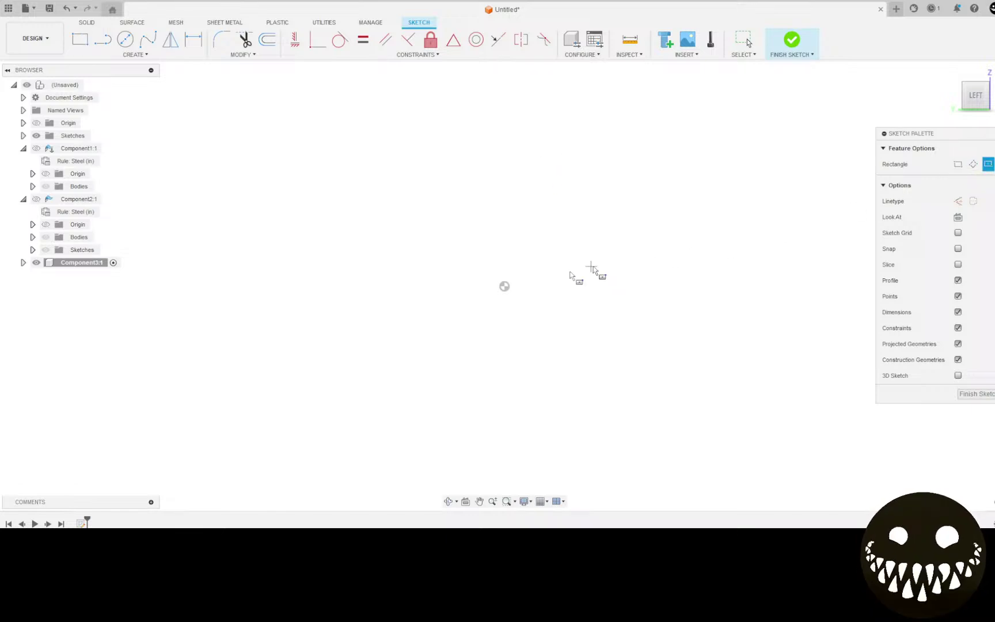
pyautogui.click(504, 286)
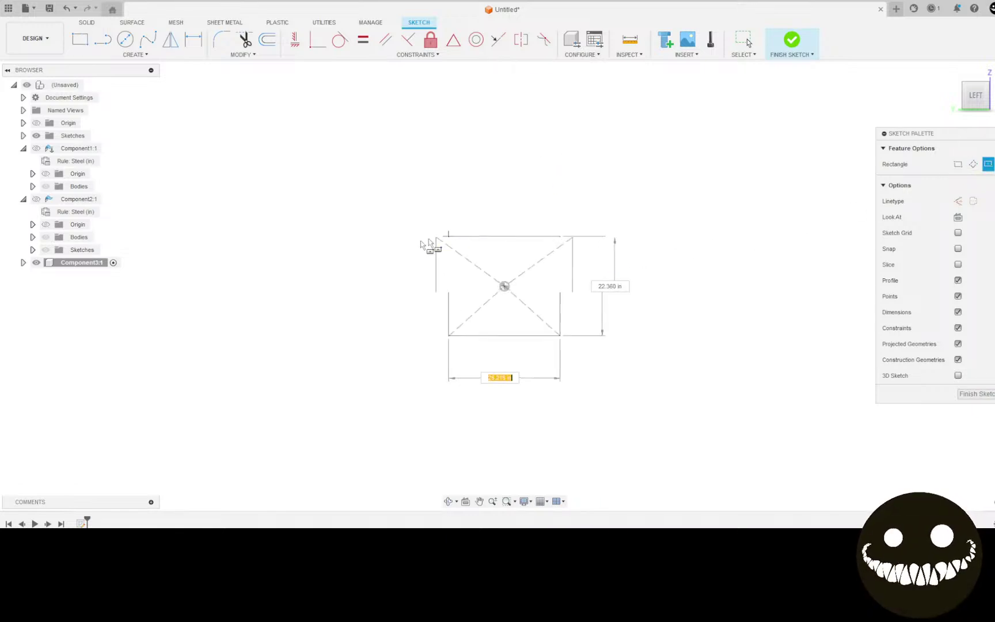
pyautogui.click(365, 247)
pyautogui.click(504, 286)
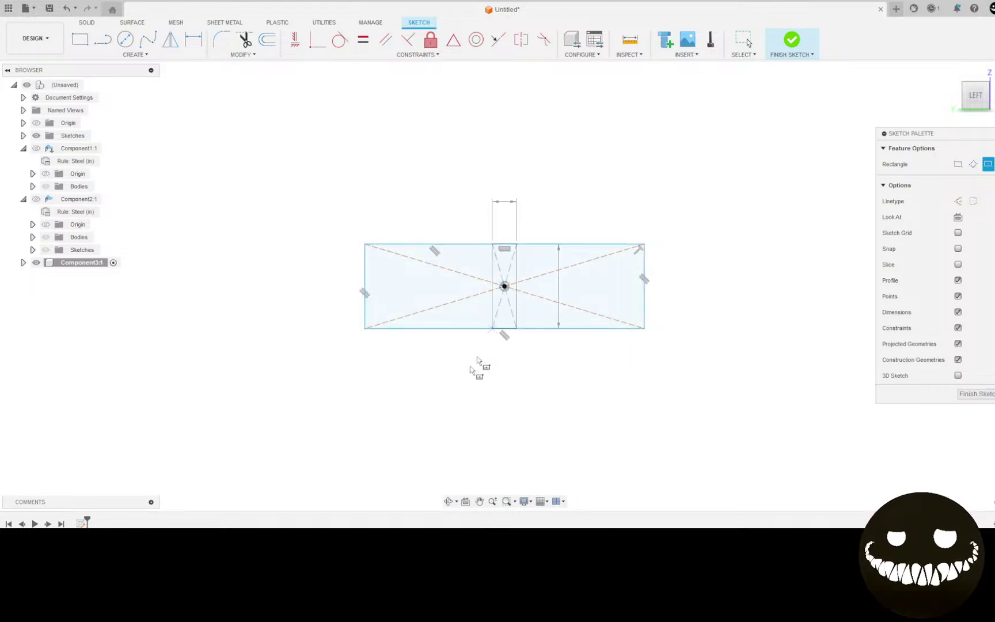
pyautogui.click(454, 465)
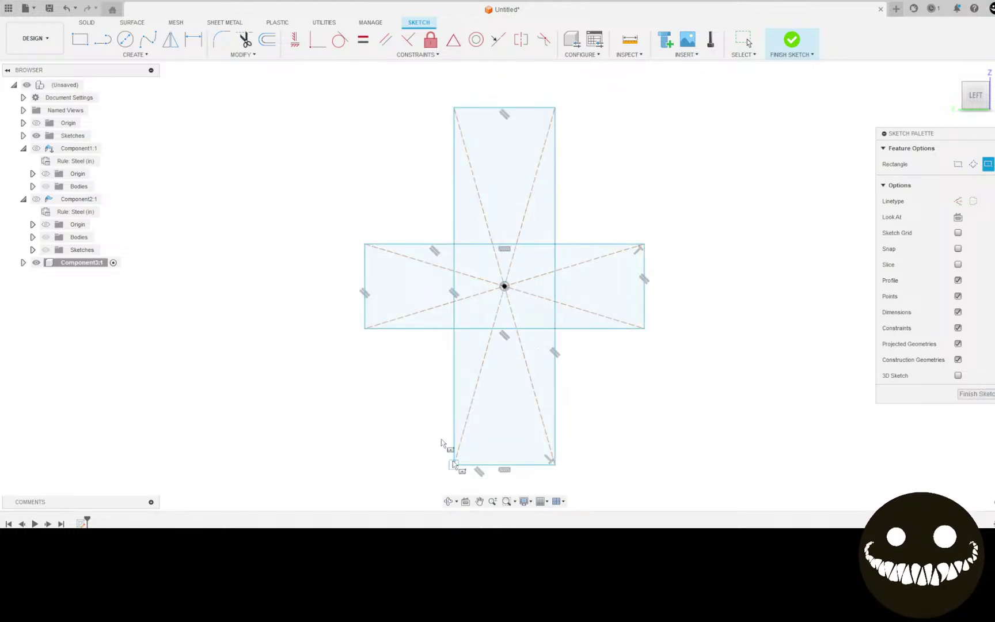
pyautogui.moveTo(261, 236); pyautogui.dragTo(222, 219, button='middle')
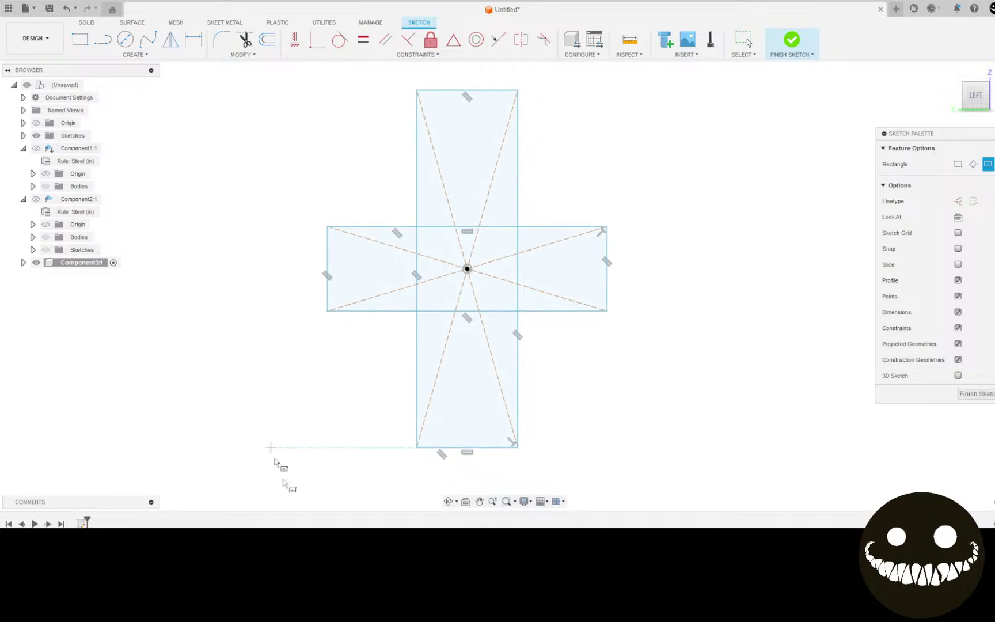
# Check the T-shaped plate's dimensions in the drawing photos and return to Fusion.
pyautogui.click(293, 536)
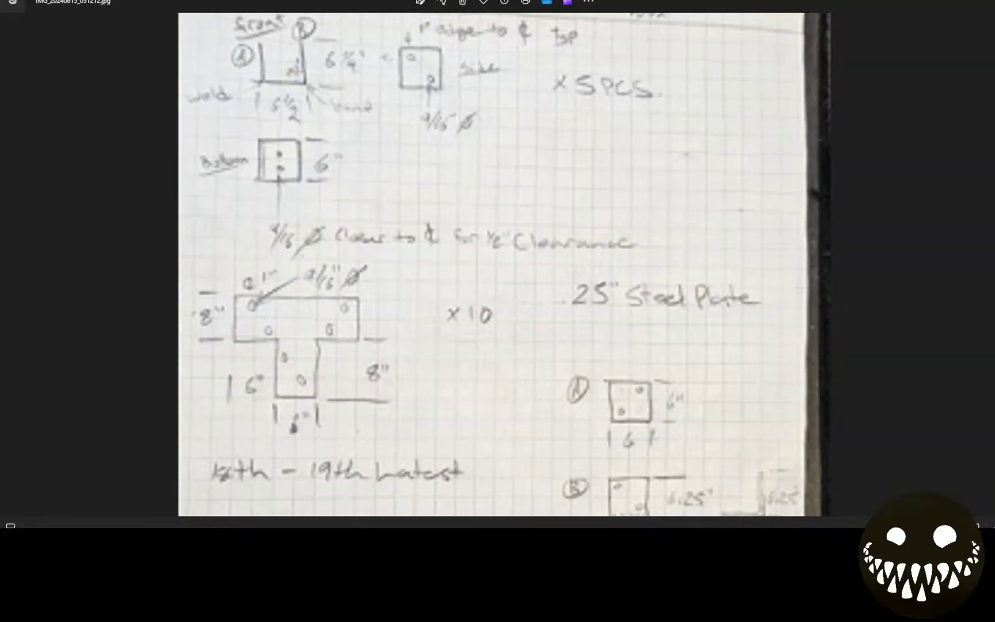
pyautogui.press('Right')
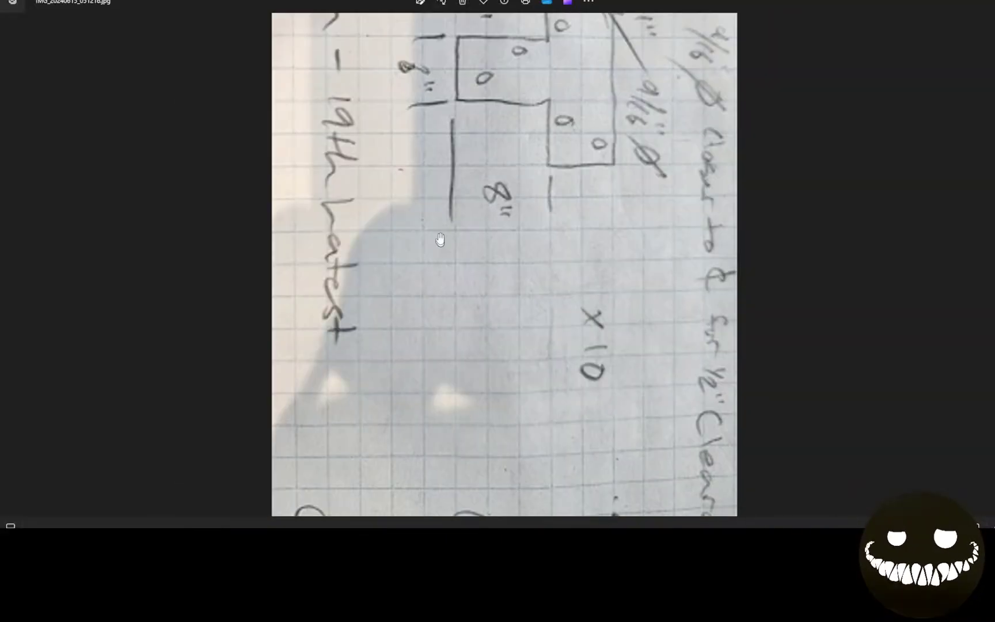
pyautogui.scroll(-3, 440, 239)
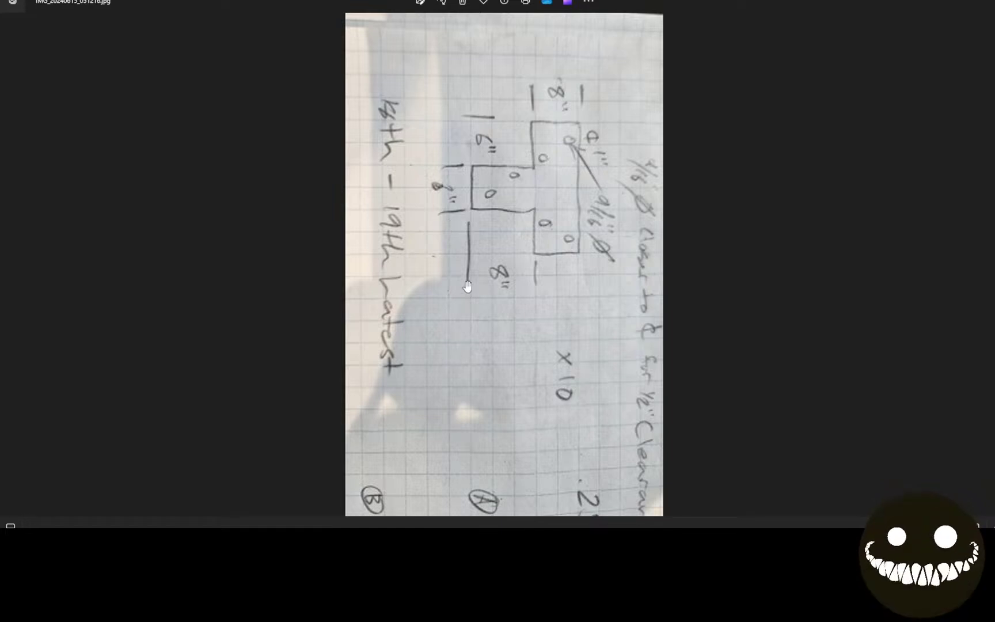
pyautogui.click(293, 537)
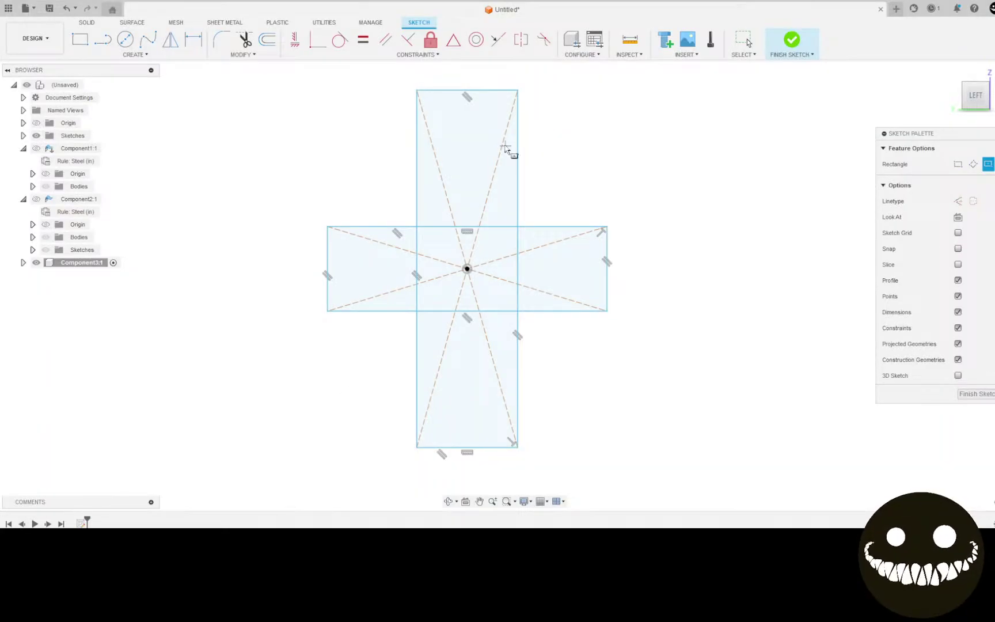
# Dimension the vertical distance between the lower edges of the wide and tall rectangles as 8 in.
pyautogui.moveTo(429, 144); pyautogui.dragTo(454, 185, button='middle')
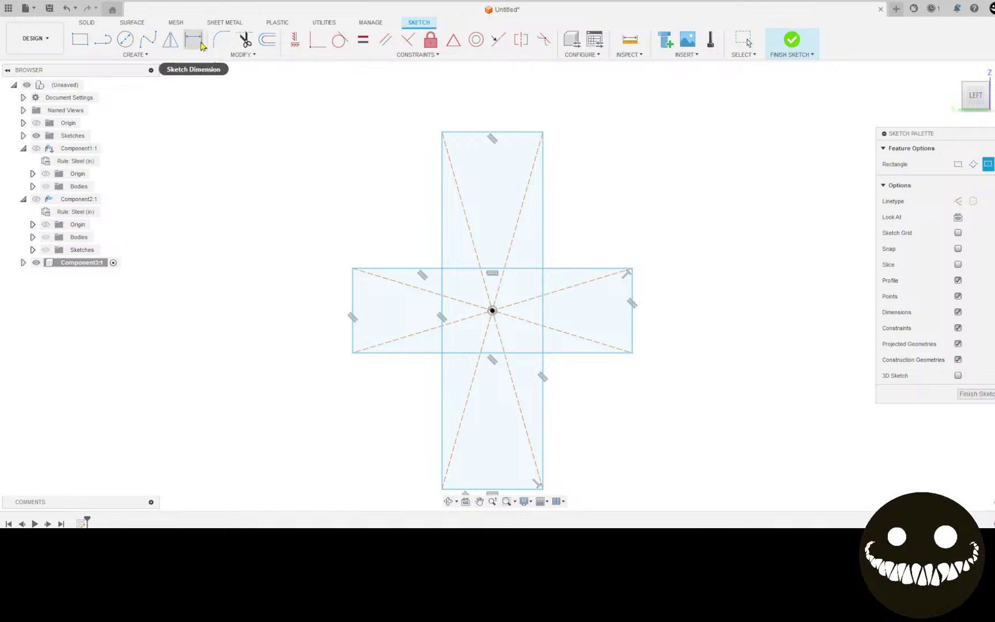
pyautogui.click(193, 39)
pyautogui.moveTo(413, 357); pyautogui.dragTo(387, 291, button='middle')
pyautogui.click(369, 267)
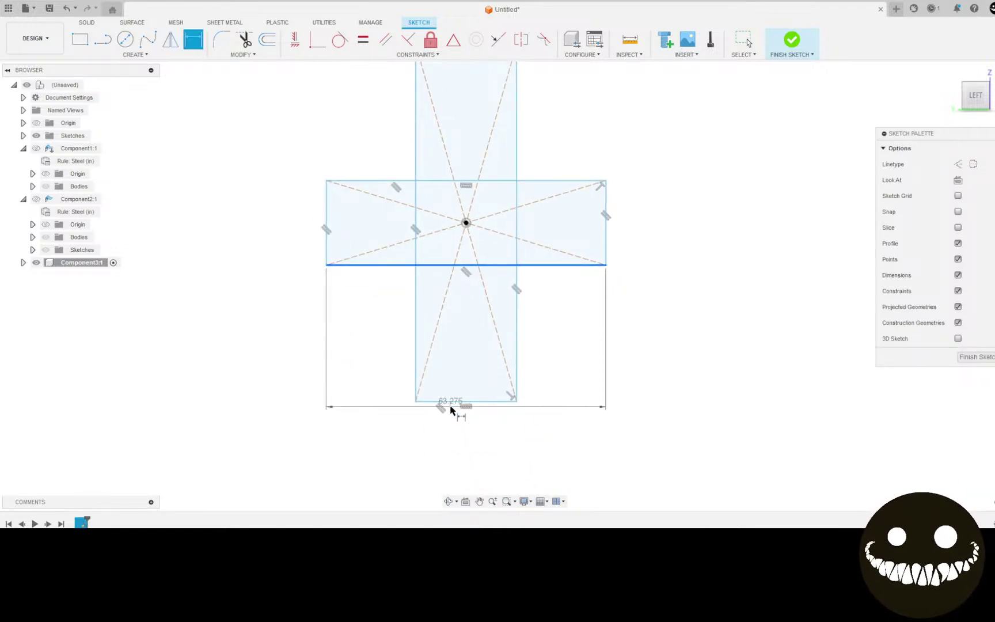
pyautogui.click(440, 401)
pyautogui.click(143, 362)
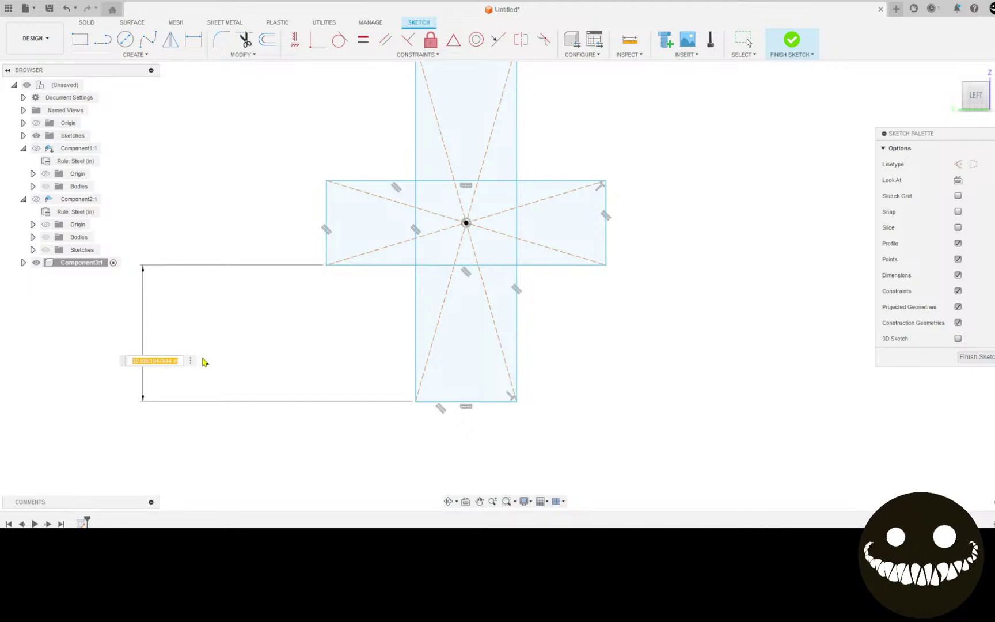
pyautogui.write('8')
pyautogui.press('Return')
# Dimension the height of the wide rectangle as 8 in.
pyautogui.scroll(5, 415, 254)
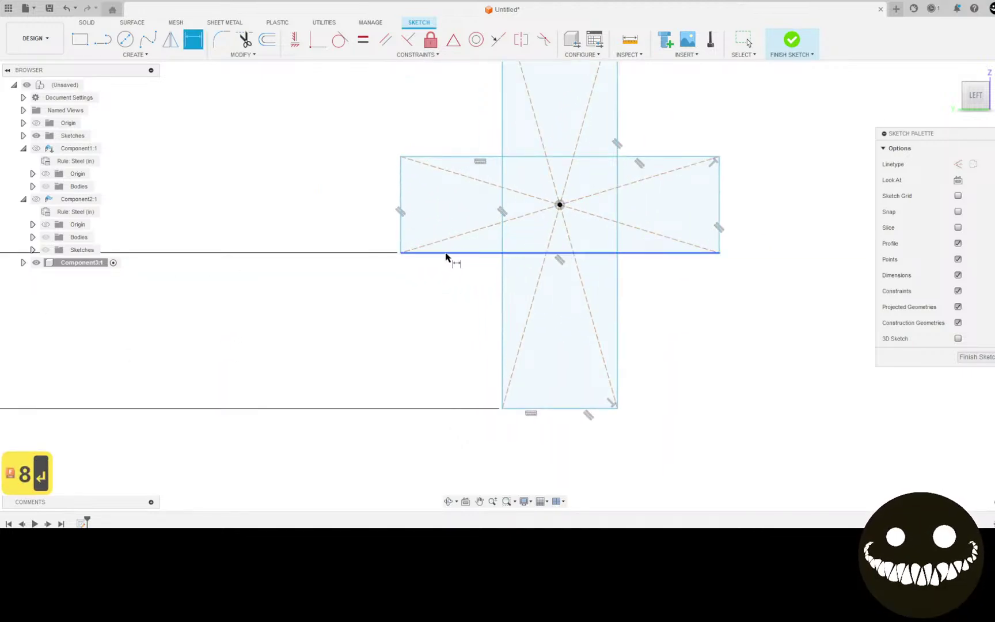
pyautogui.click(446, 254)
pyautogui.click(449, 159)
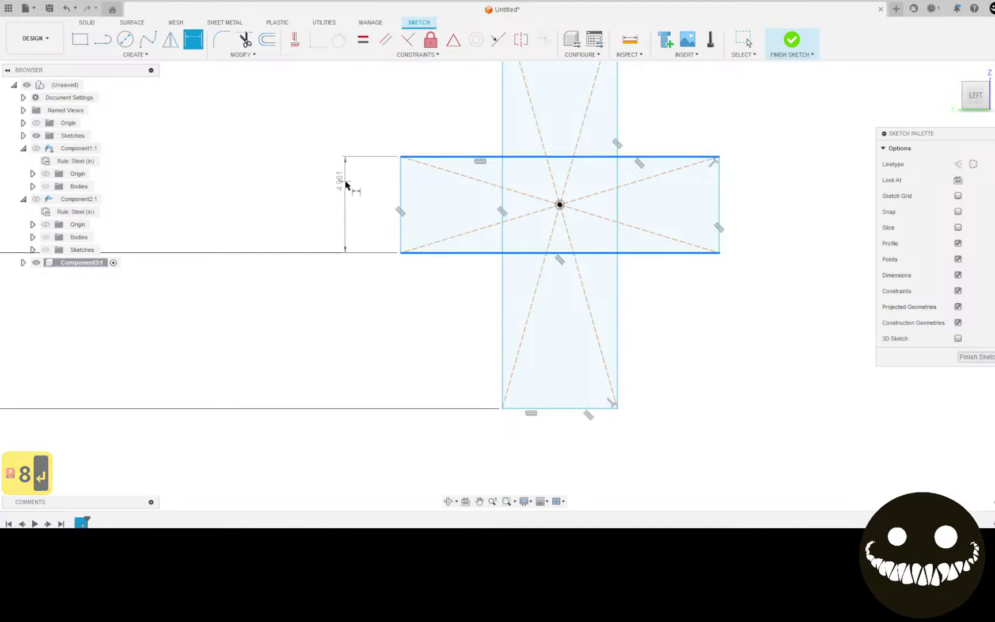
pyautogui.click(333, 199)
pyautogui.write('8')
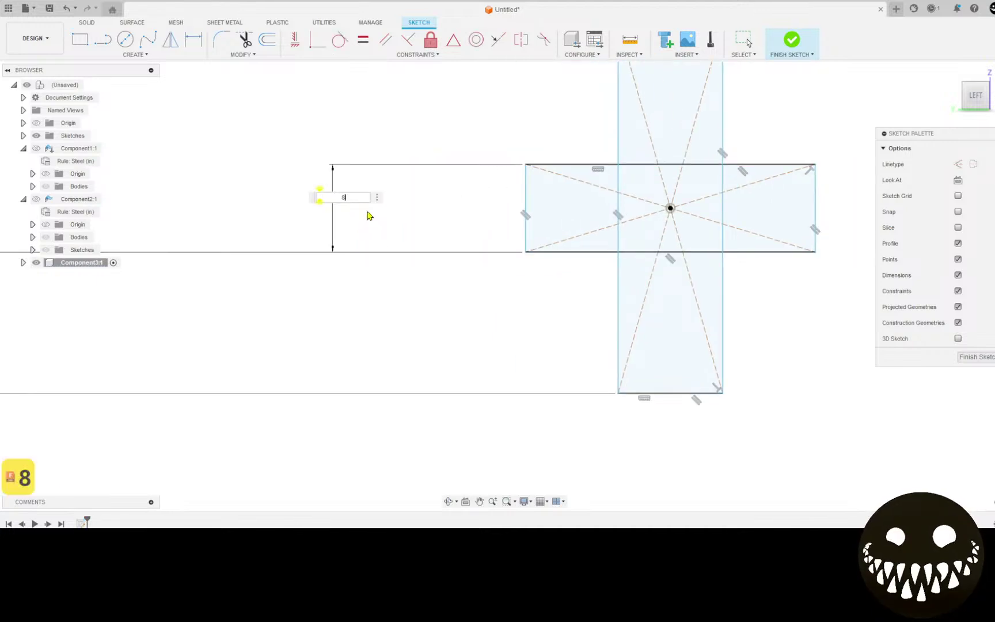
pyautogui.press('Return')
# Dimension the horizontal distance between the left edges of the wide and tall rectangles as 6 in.
pyautogui.click(442, 251)
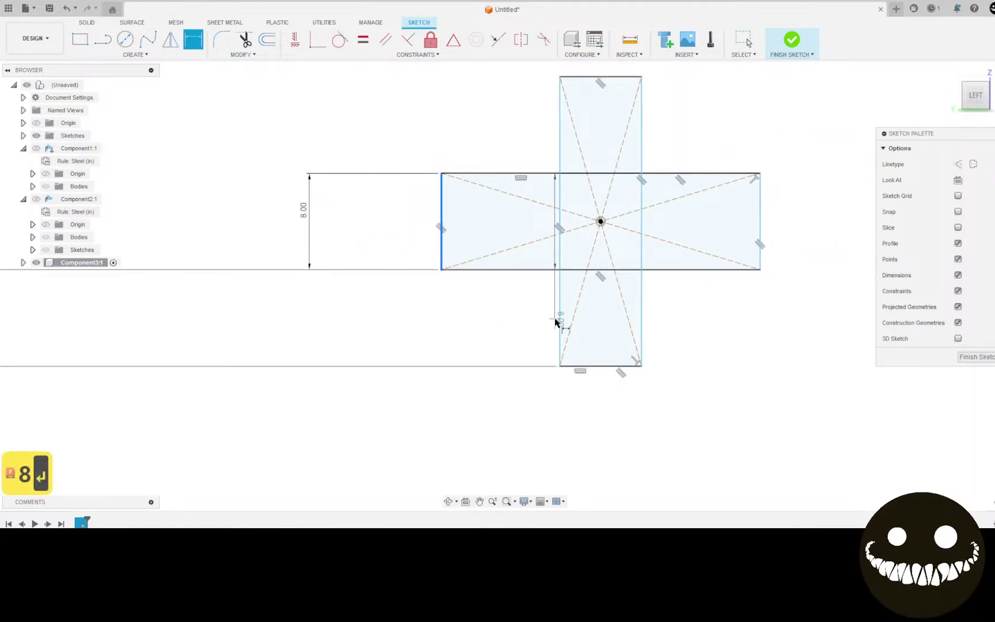
pyautogui.click(560, 317)
pyautogui.moveTo(478, 407); pyautogui.dragTo(499, 242, button='middle')
pyautogui.click(501, 384)
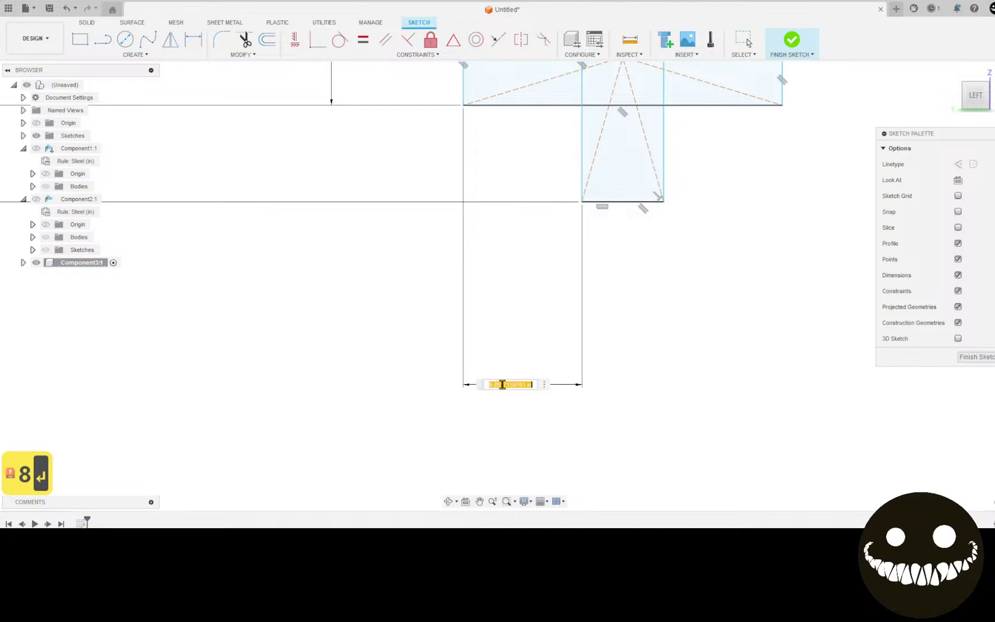
pyautogui.write('6')
pyautogui.press('Return')
# Dimension the width of the tall rectangle as 8 in.
pyautogui.scroll(-3, 524, 333)
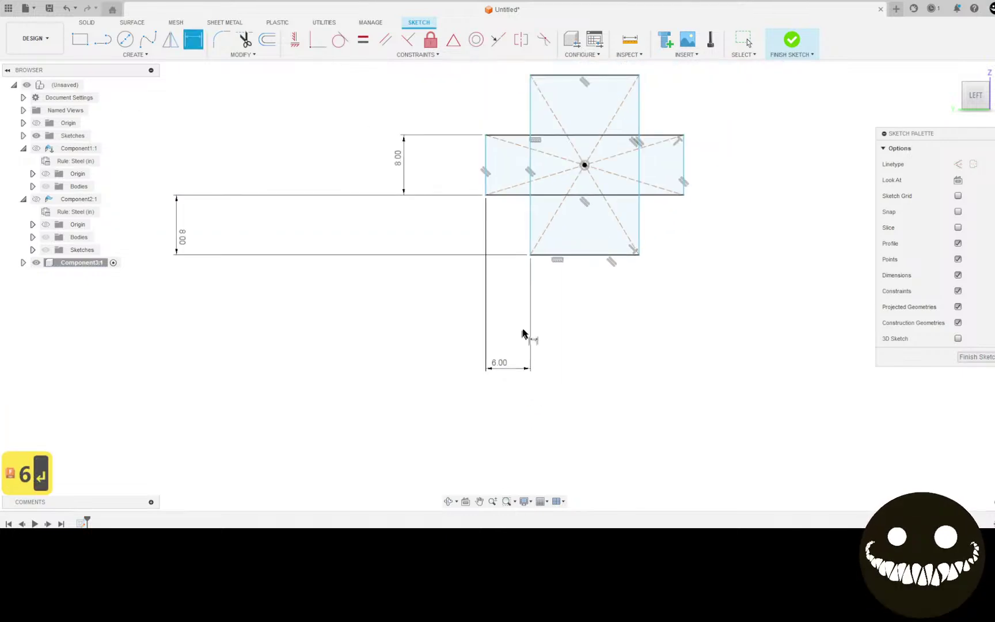
pyautogui.moveTo(524, 333); pyautogui.dragTo(470, 459, button='middle')
pyautogui.press('d')
pyautogui.click(461, 346)
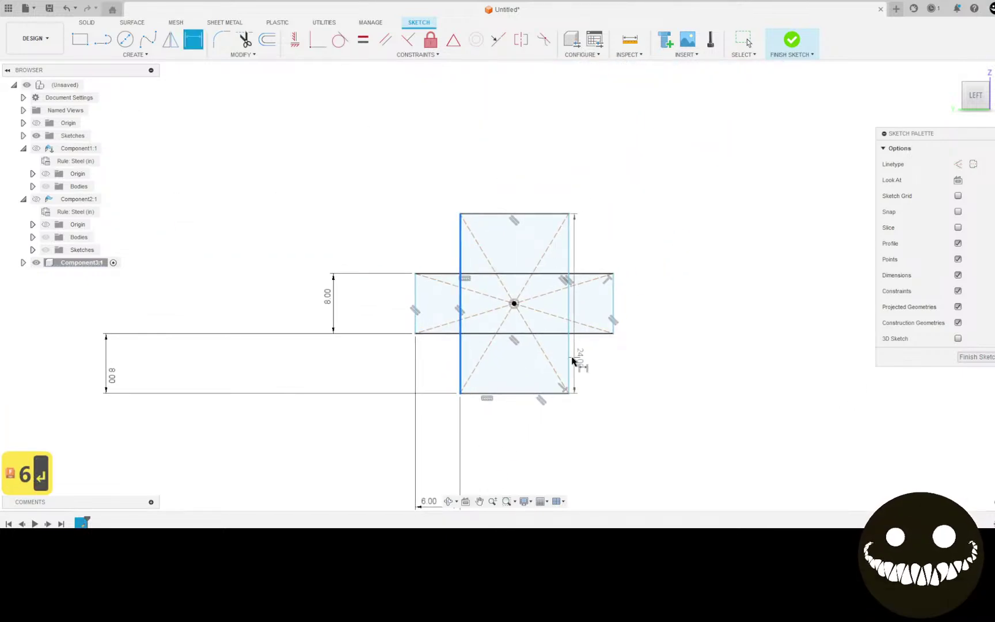
pyautogui.click(569, 361)
pyautogui.moveTo(567, 367); pyautogui.dragTo(575, 198, button='middle')
pyautogui.click(509, 416)
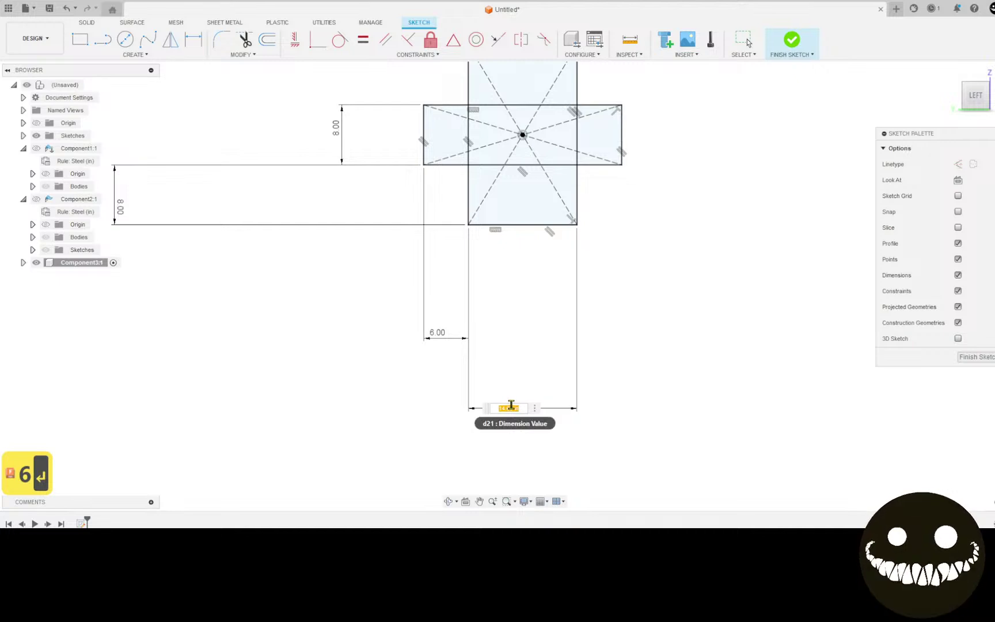
pyautogui.write('8')
pyautogui.press('Return')
# Check the T-shaped plate's hole layout in the drawing photo and return to Fusion.
pyautogui.scroll(-3, 515, 323)
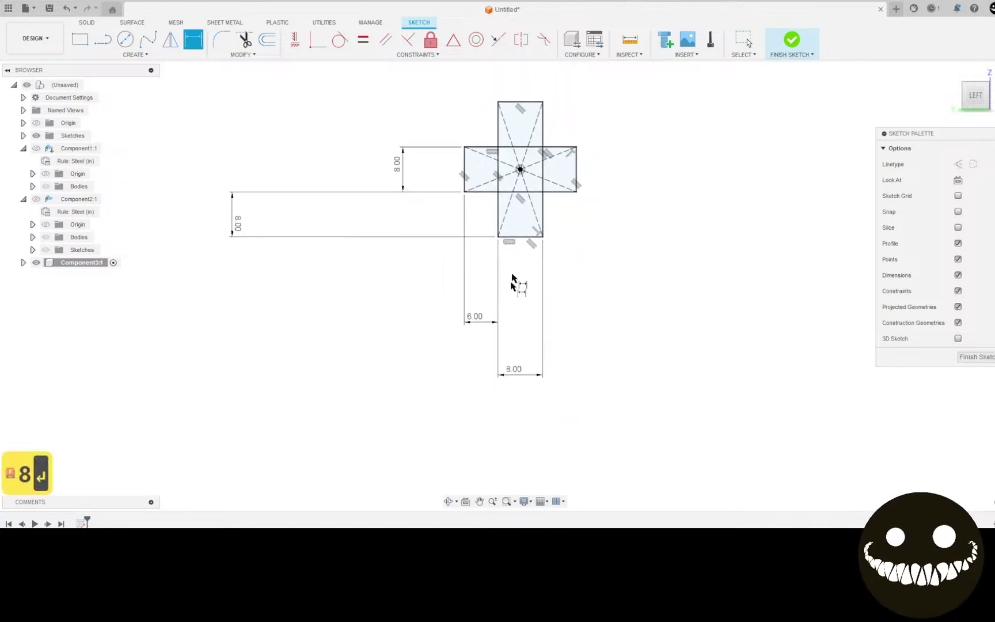
pyautogui.scroll(3, 501, 256)
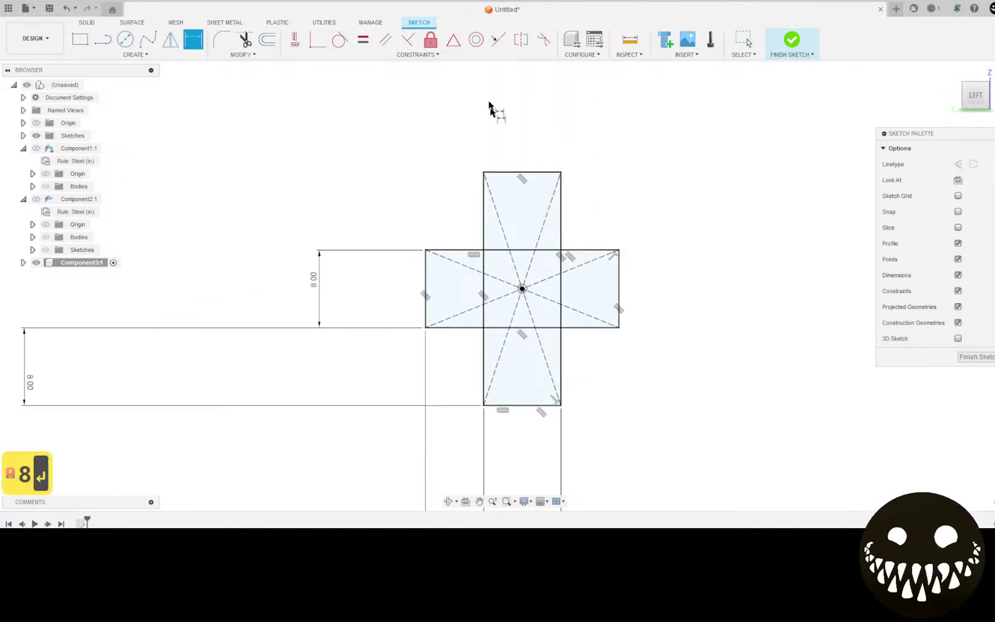
pyautogui.moveTo(491, 157)
pyautogui.mouseDown(button='middle')
pyautogui.moveTo(472, 11)
pyautogui.moveTo(454, 102)
pyautogui.moveTo(463, 35)
pyautogui.moveTo(444, 56)
pyautogui.mouseUp(button='middle')
pyautogui.press('d')
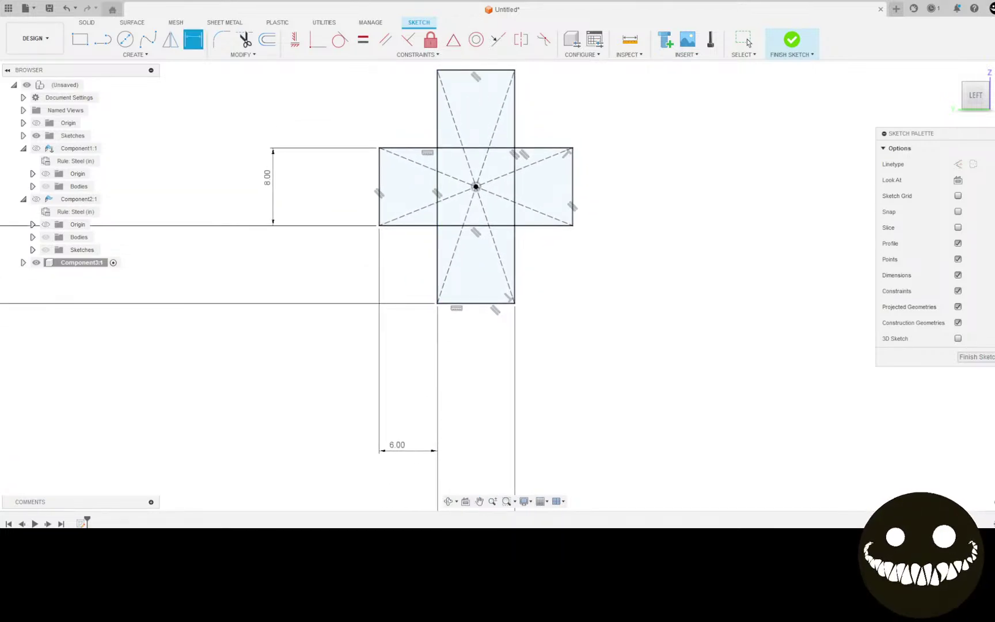
pyautogui.hotkey('alt', 'Tab')
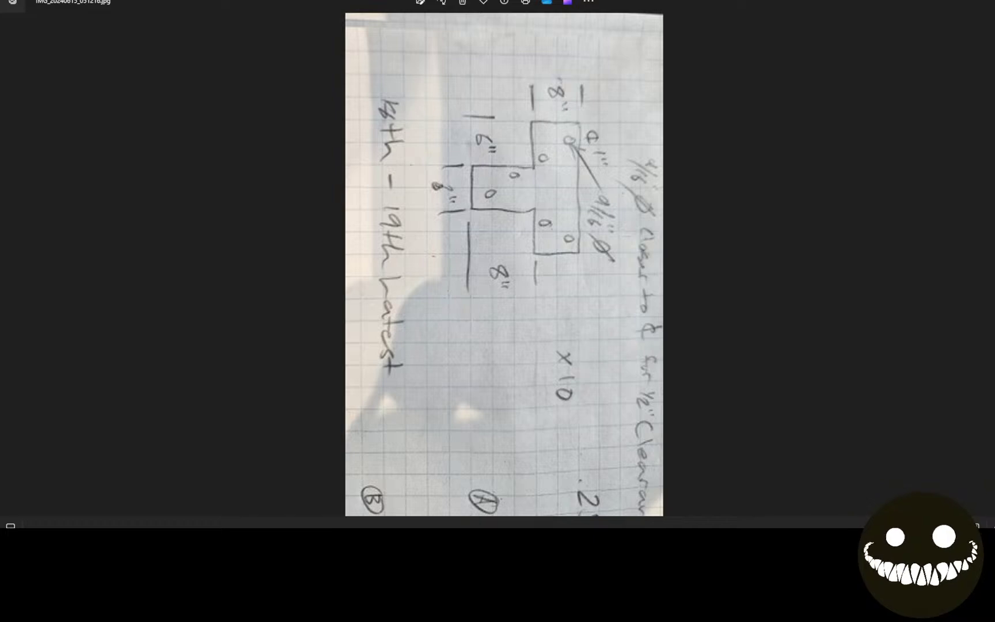
pyautogui.hotkey('alt', 'Tab')
pyautogui.moveTo(293, 211)
pyautogui.mouseDown(button='middle')
pyautogui.moveTo(253, 284)
pyautogui.moveTo(231, 291)
pyautogui.mouseUp(button='middle')
pyautogui.scroll(1, 220, 219)
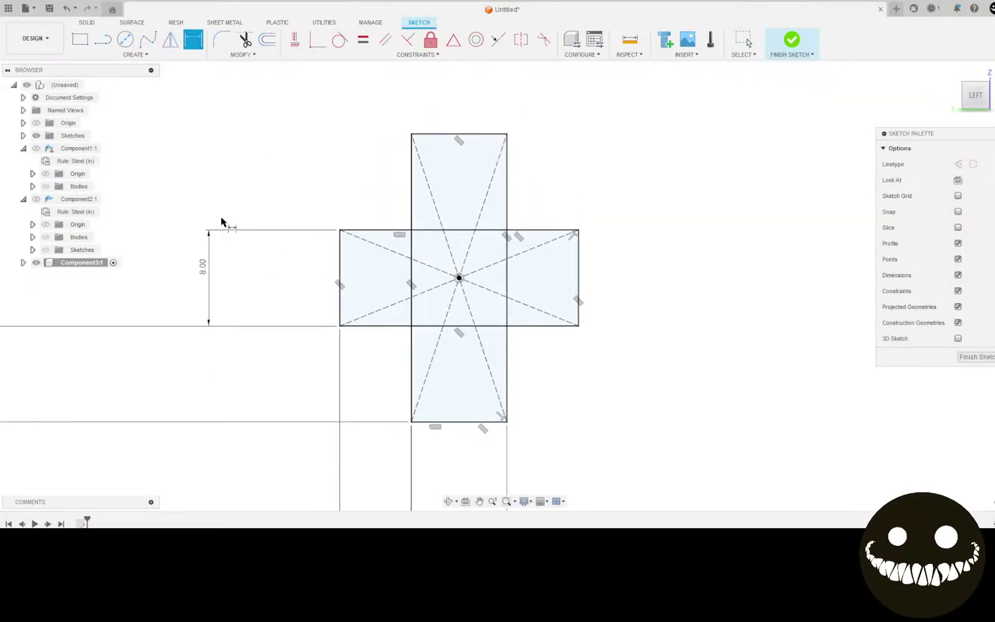
pyautogui.scroll(1, 282, 188)
pyautogui.moveTo(303, 170); pyautogui.dragTo(254, 137, button='middle')
pyautogui.click(267, 39)
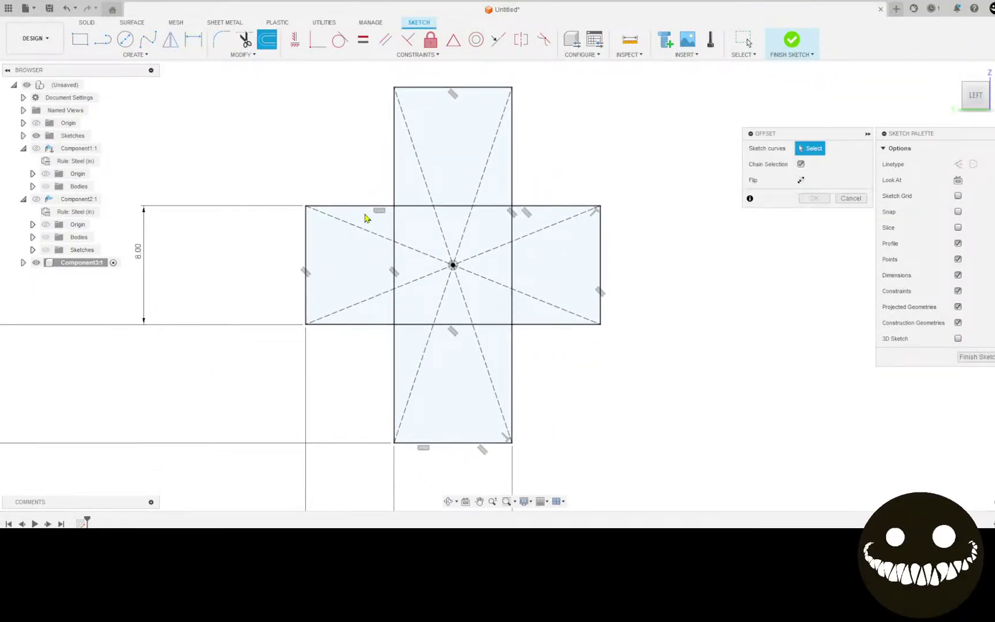
pyautogui.click(364, 208)
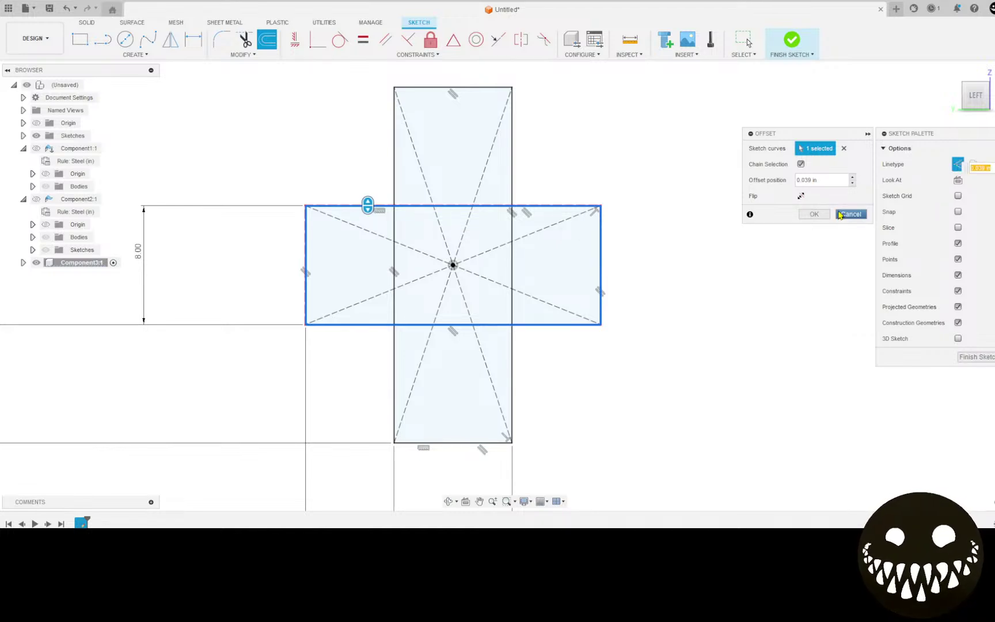
pyautogui.write('-1')
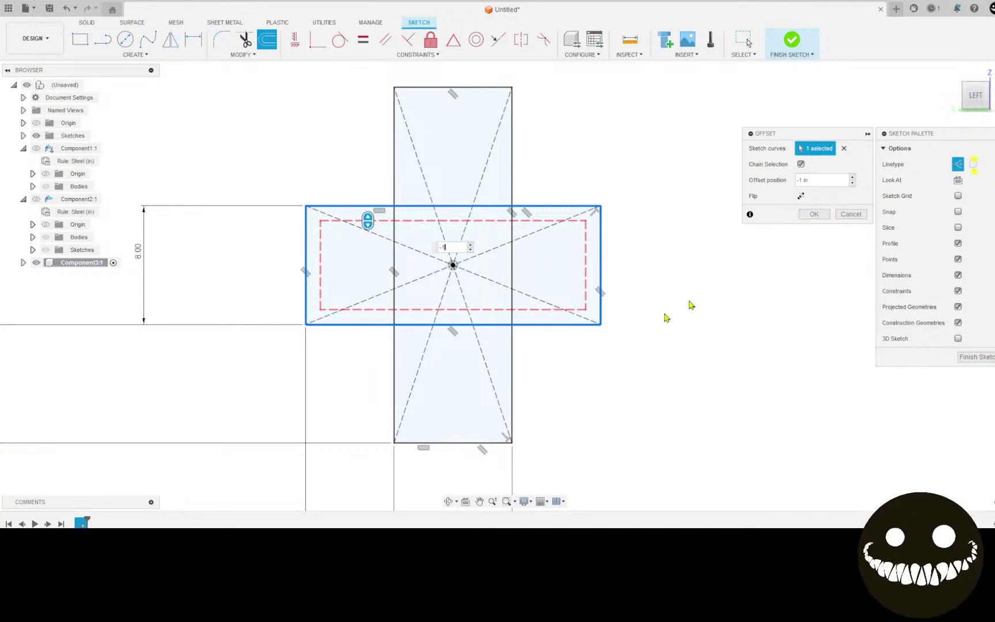
pyautogui.hotkey('alt', 'Tab')
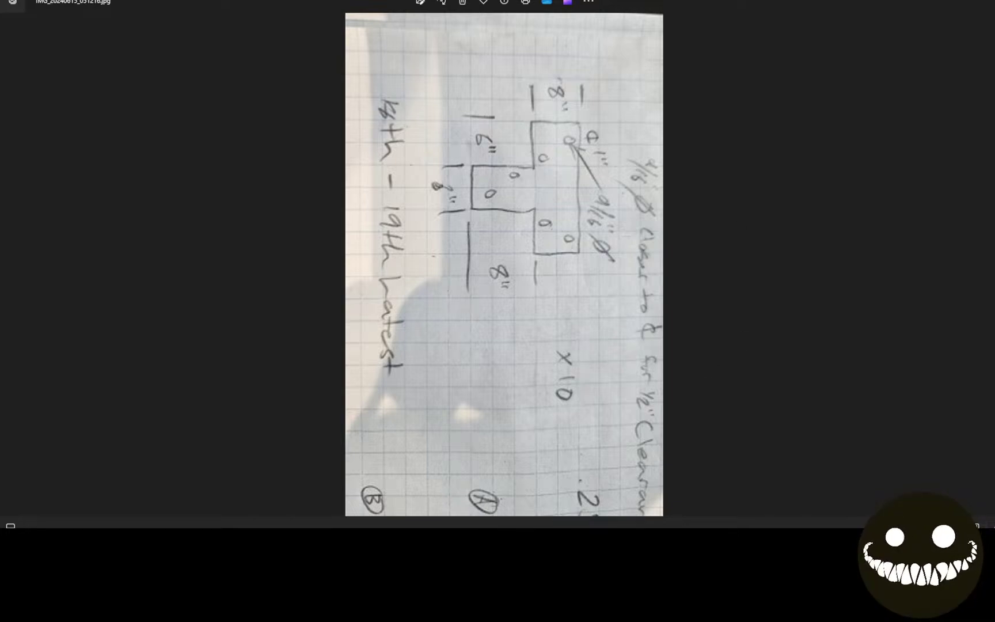
pyautogui.moveTo(288, 526)
pyautogui.hotkey('alt', 'Tab')
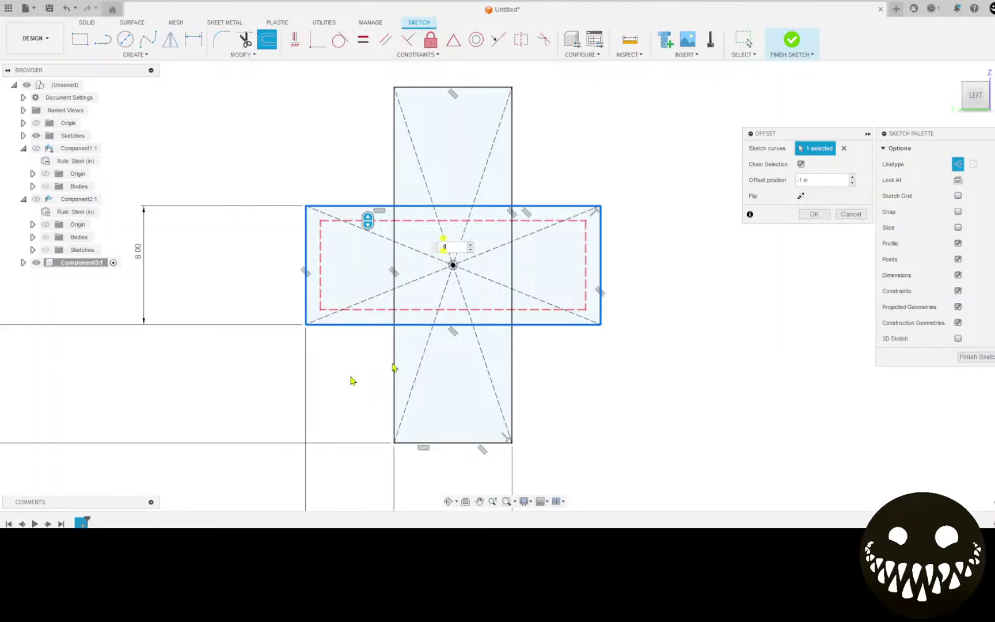
pyautogui.click(851, 213)
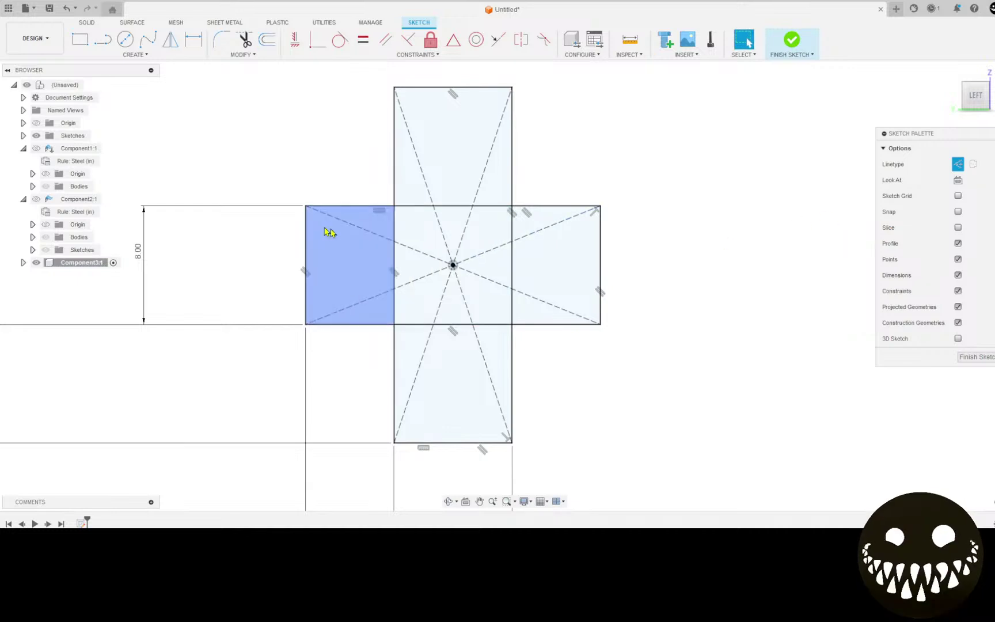
# Draw two-point rectangles corner to corner over the cross's left arm and its lower arm.
pyautogui.scroll(1, 251, 199)
pyautogui.moveTo(251, 199); pyautogui.dragTo(237, 178)
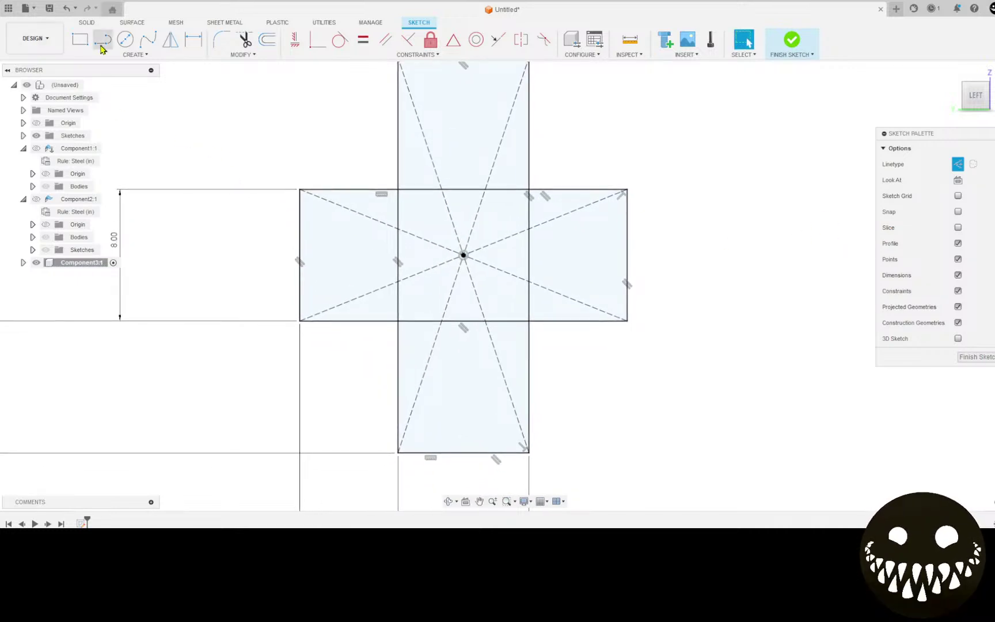
pyautogui.click(80, 42)
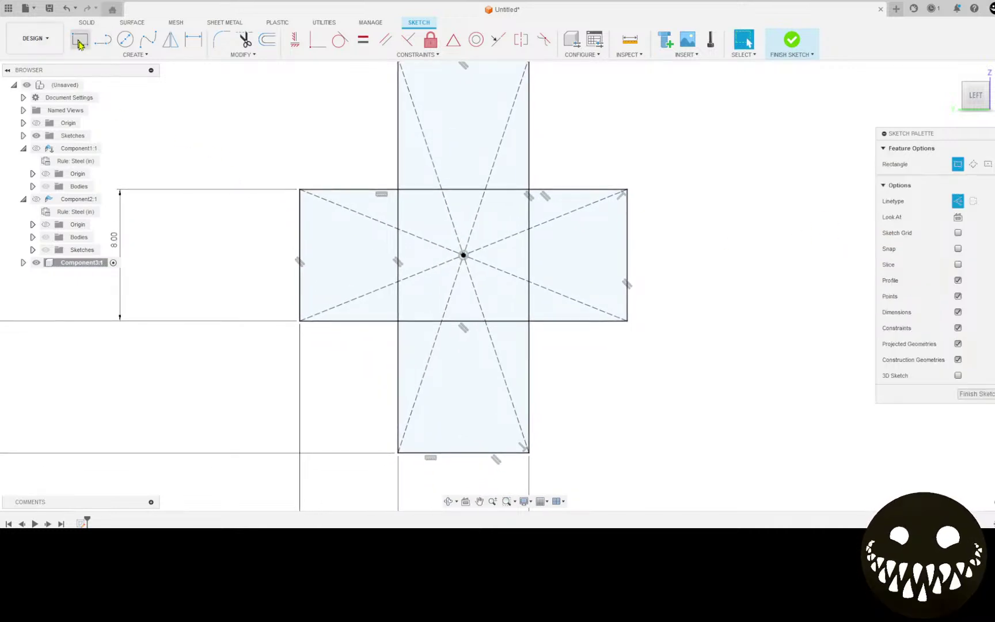
pyautogui.click(299, 190)
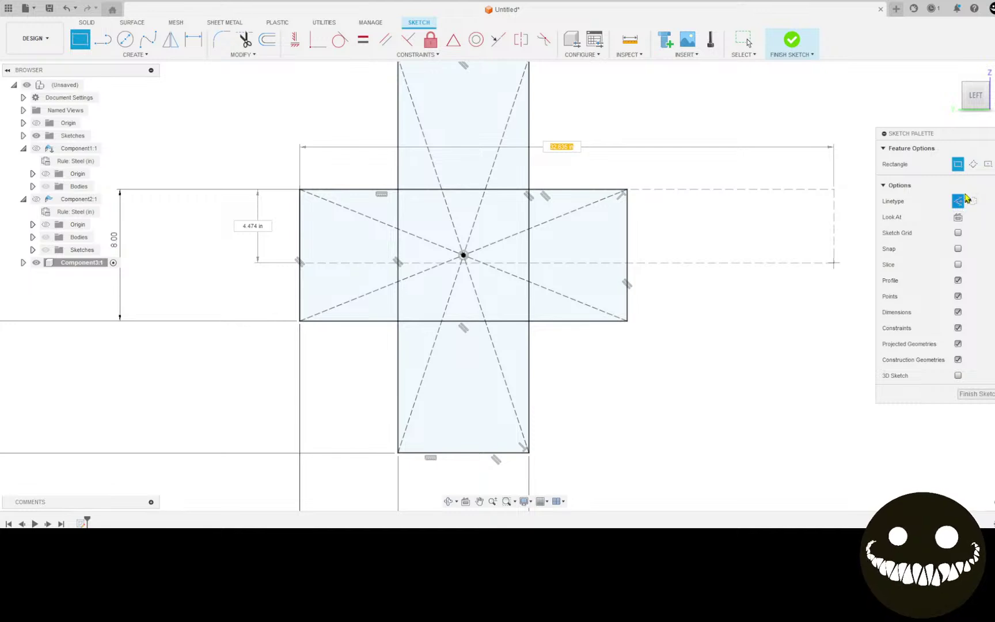
pyautogui.click(398, 321)
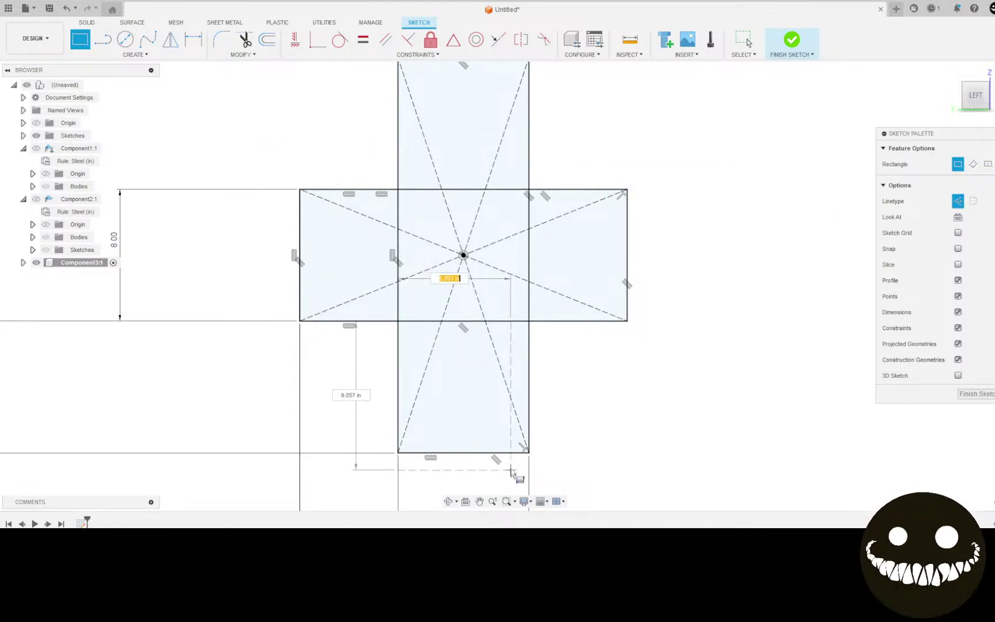
pyautogui.click(528, 453)
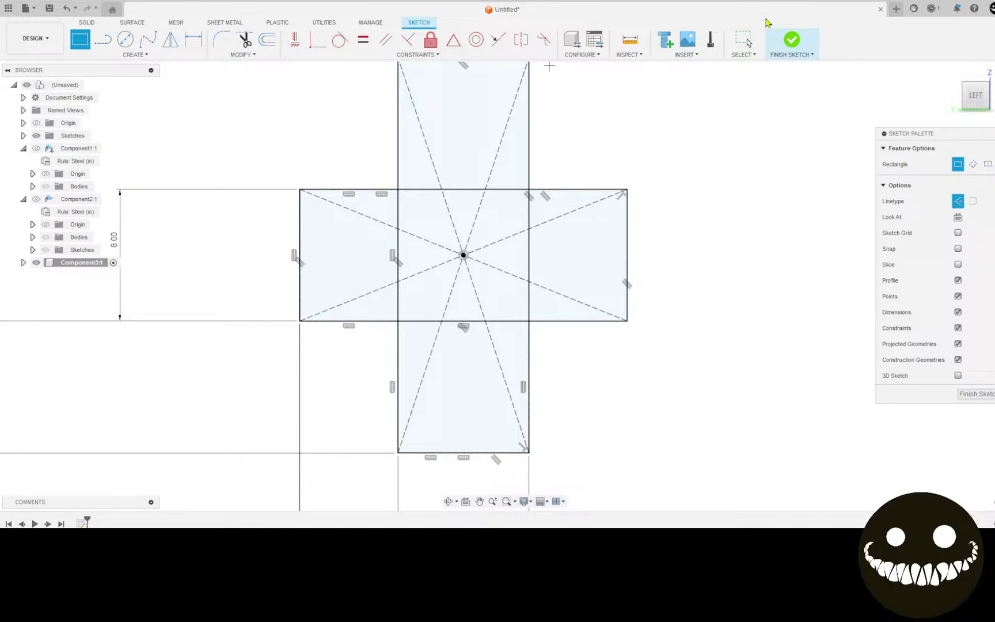
# Offset the left arm's rectangle inward by 1 in with chain selection on, using only that arm's closed outline.
pyautogui.click(744, 40)
pyautogui.scroll(2, 305, 216)
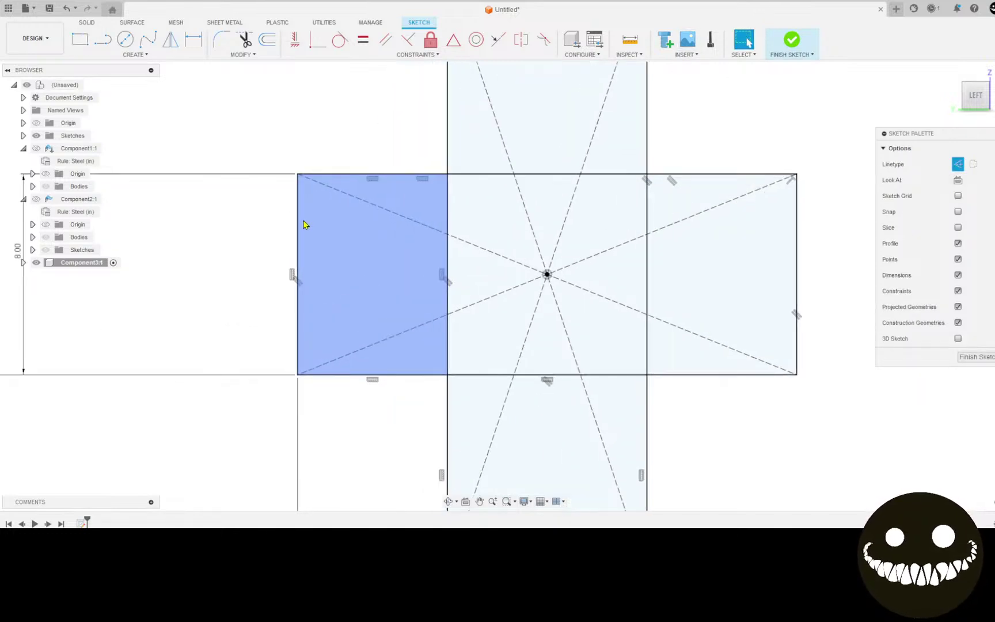
pyautogui.click(299, 226)
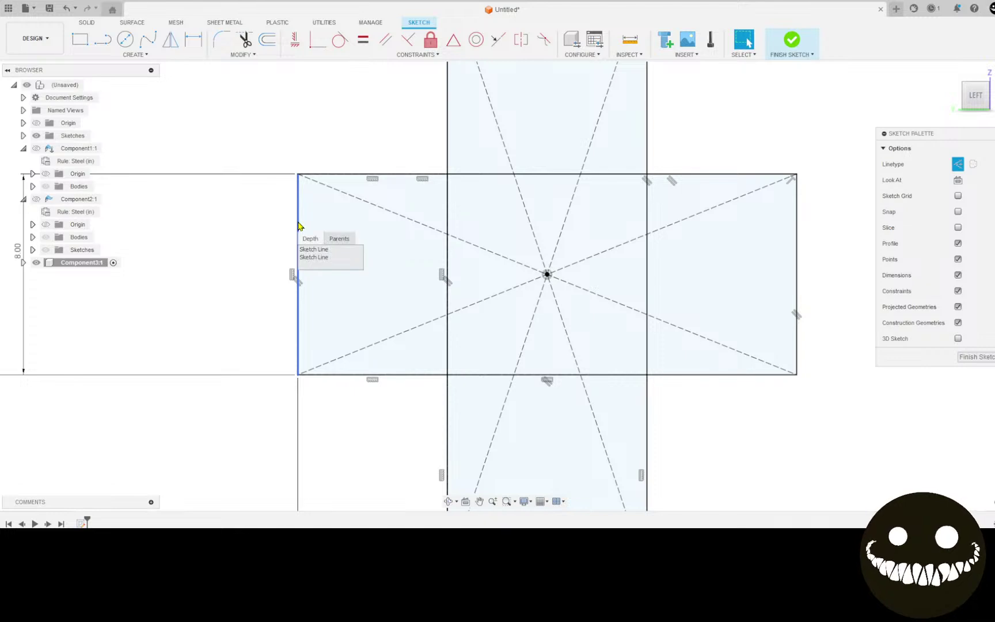
pyautogui.click(319, 258)
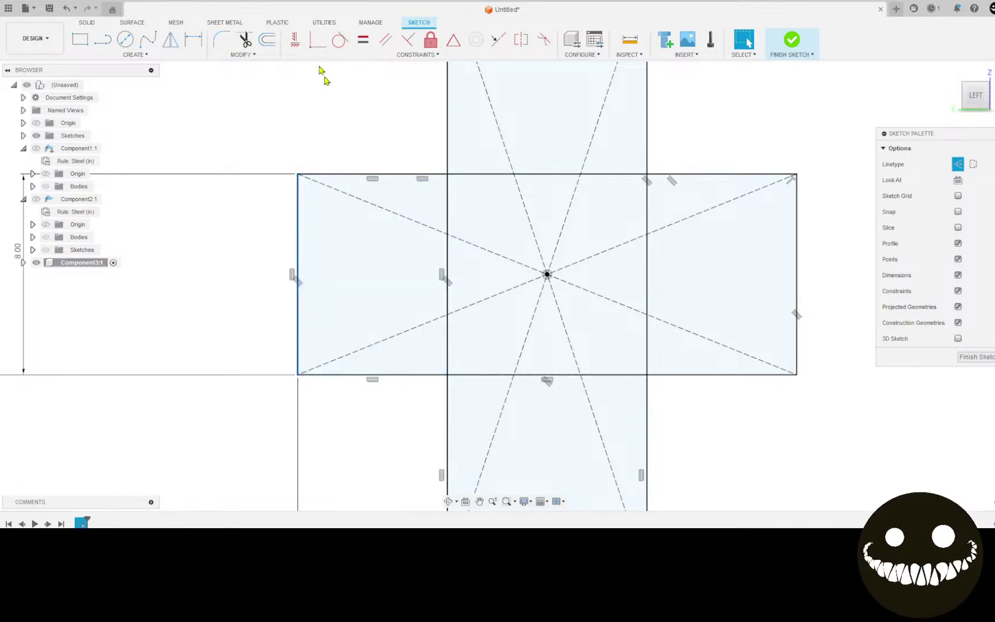
pyautogui.click(266, 39)
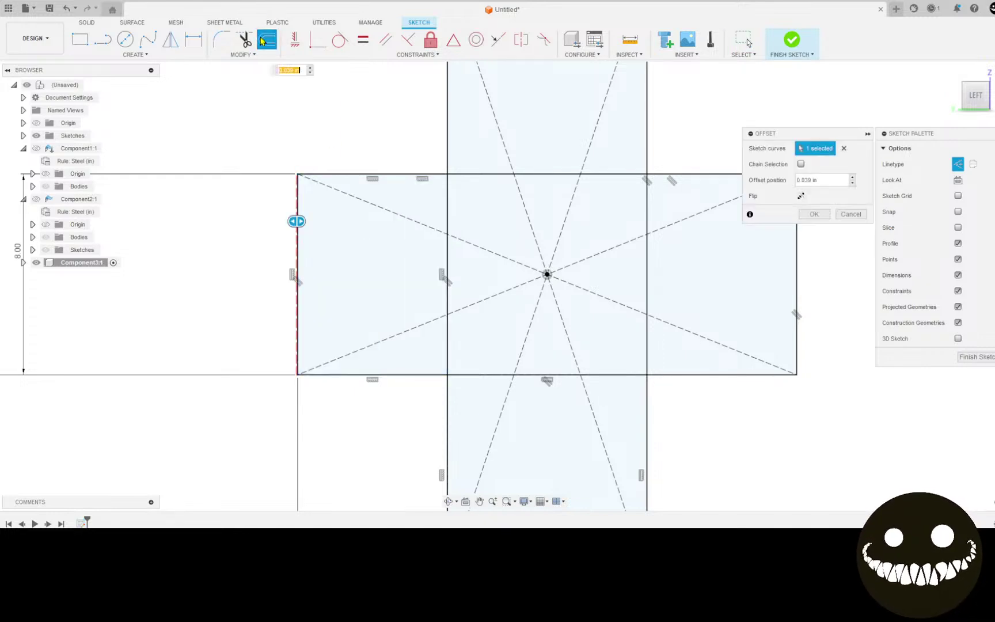
pyautogui.click(801, 164)
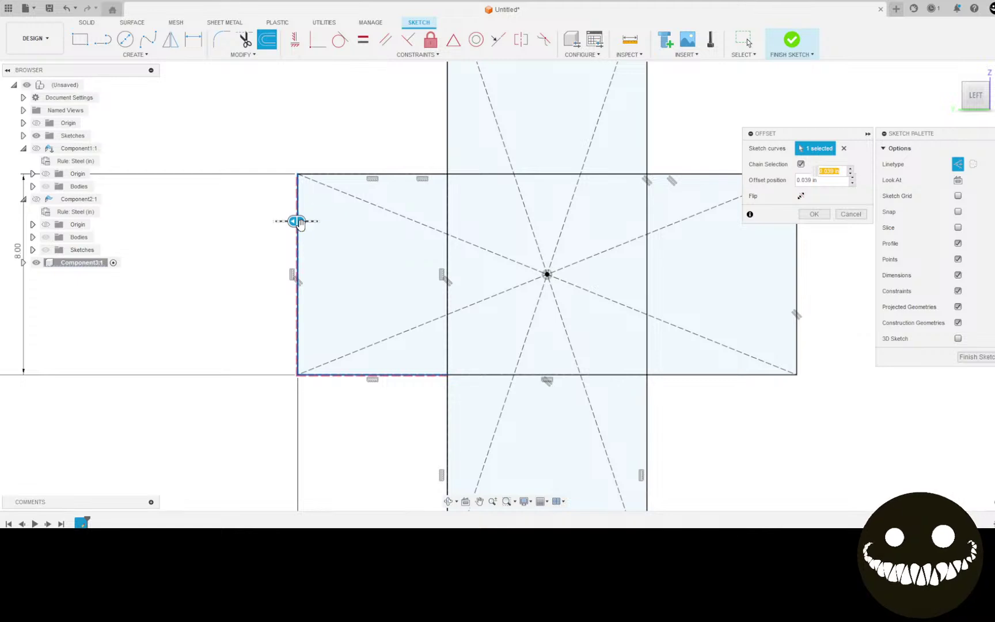
pyautogui.moveTo(299, 223); pyautogui.dragTo(309, 221)
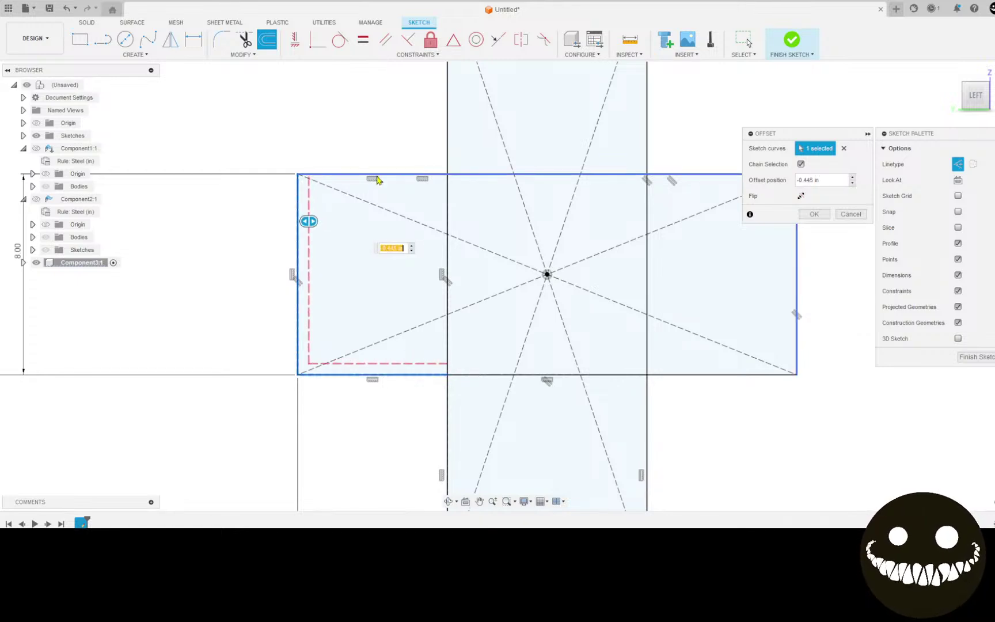
pyautogui.click(377, 180)
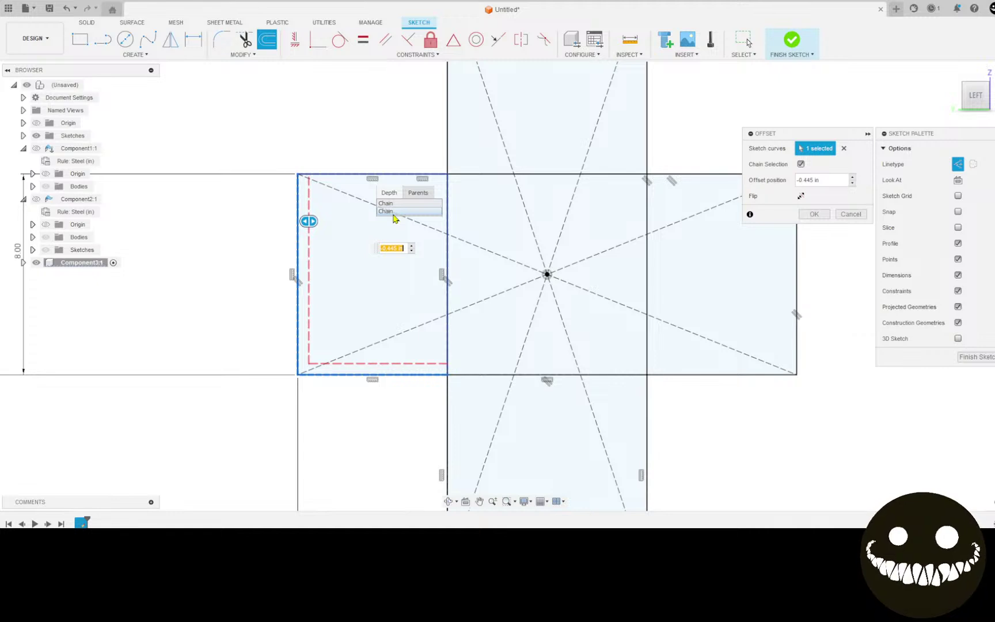
pyautogui.click(394, 213)
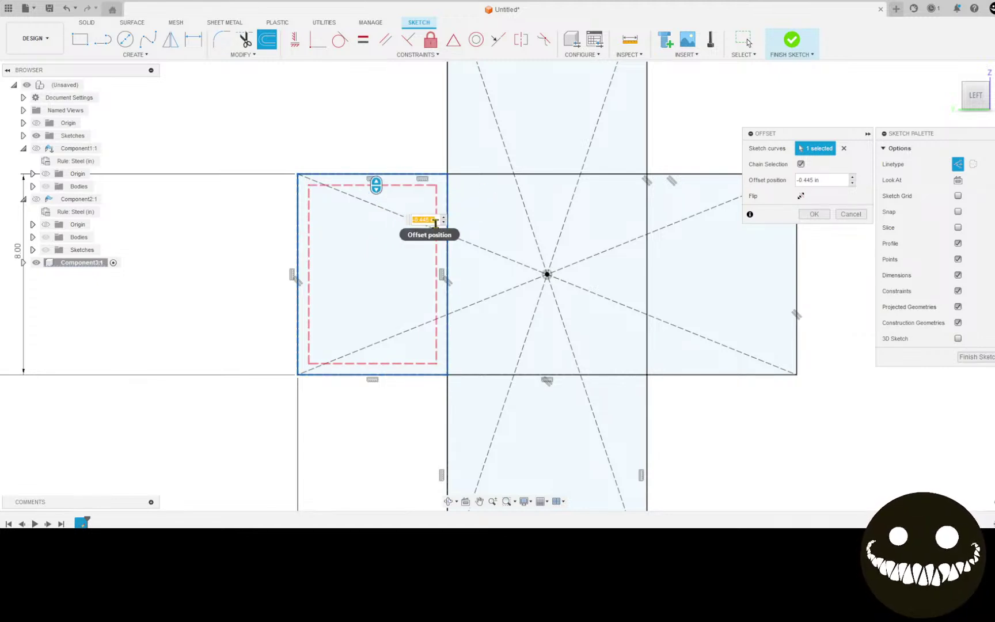
pyautogui.write('1')
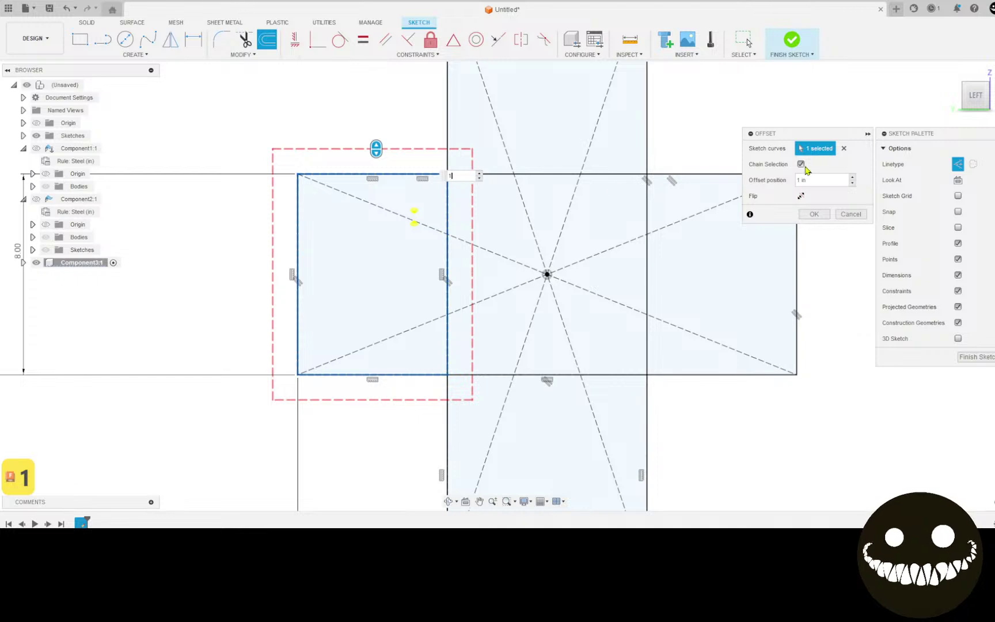
pyautogui.click(800, 196)
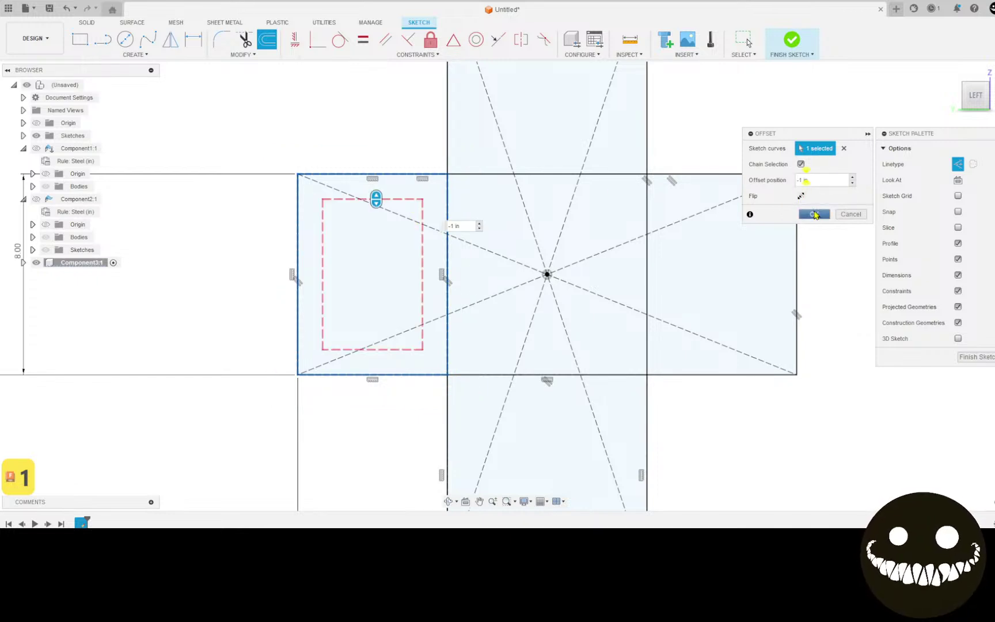
pyautogui.click(814, 215)
# Offset the lower arm's square outline inward by 1 in as a closed chain.
pyautogui.moveTo(725, 272); pyautogui.dragTo(728, 168, button='middle')
pyautogui.scroll(-2, 695, 198)
pyautogui.moveTo(652, 229); pyautogui.dragTo(566, 238, button='middle')
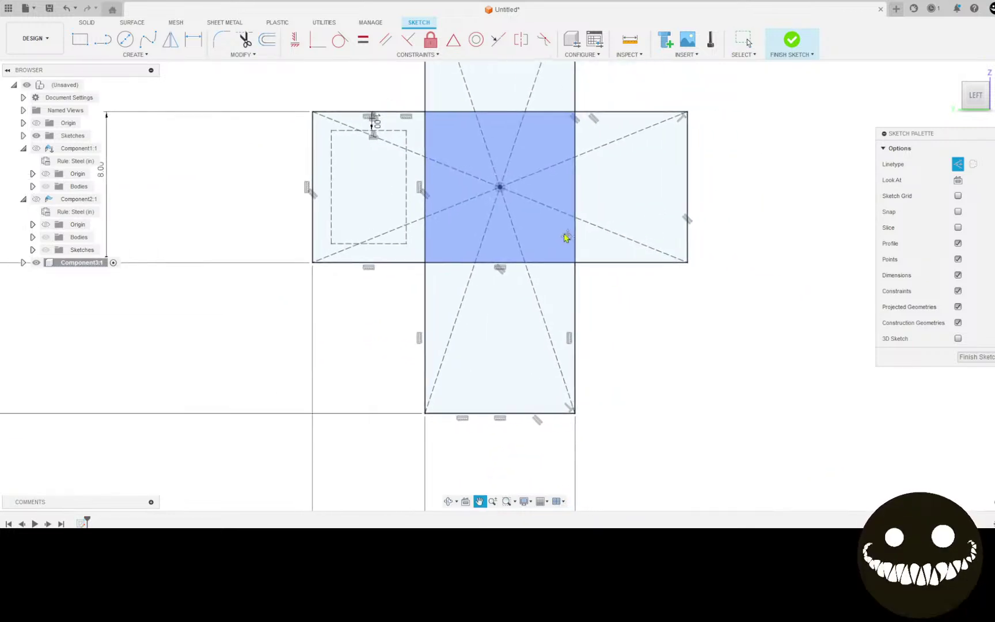
pyautogui.click(267, 39)
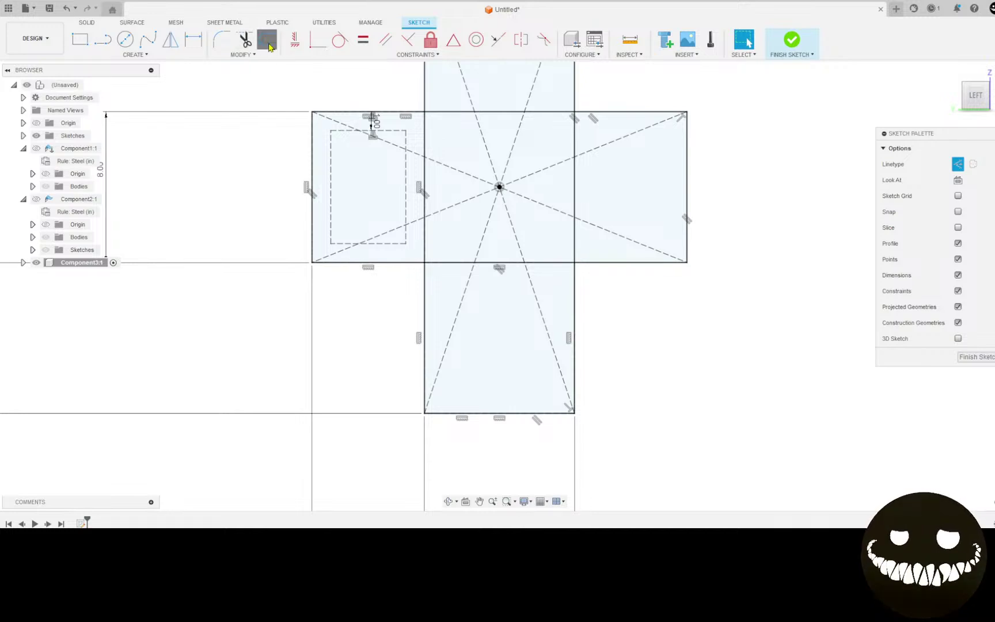
pyautogui.click(465, 265)
pyautogui.click(474, 297)
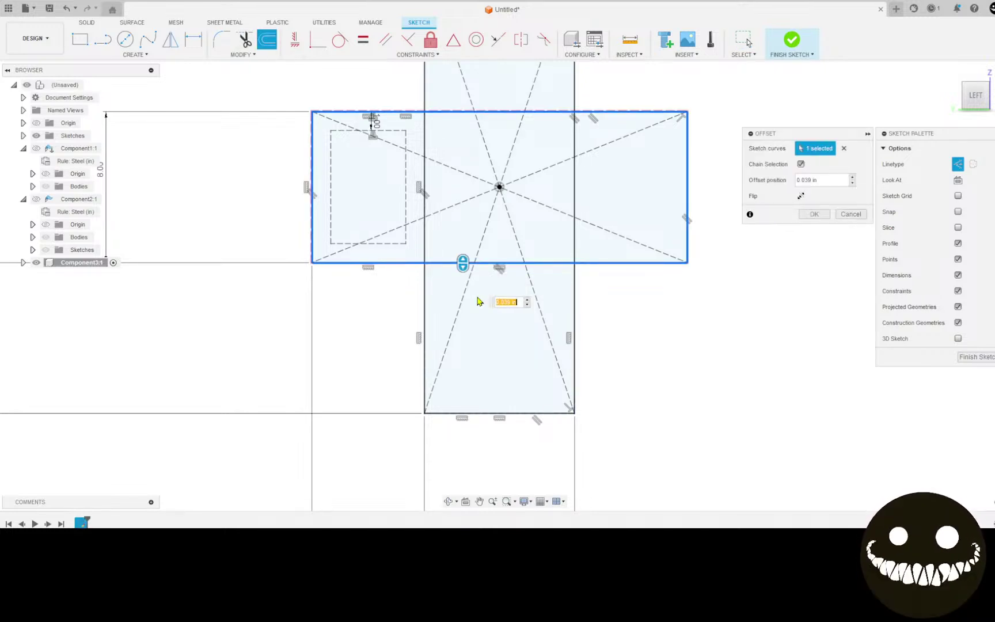
pyautogui.click(845, 149)
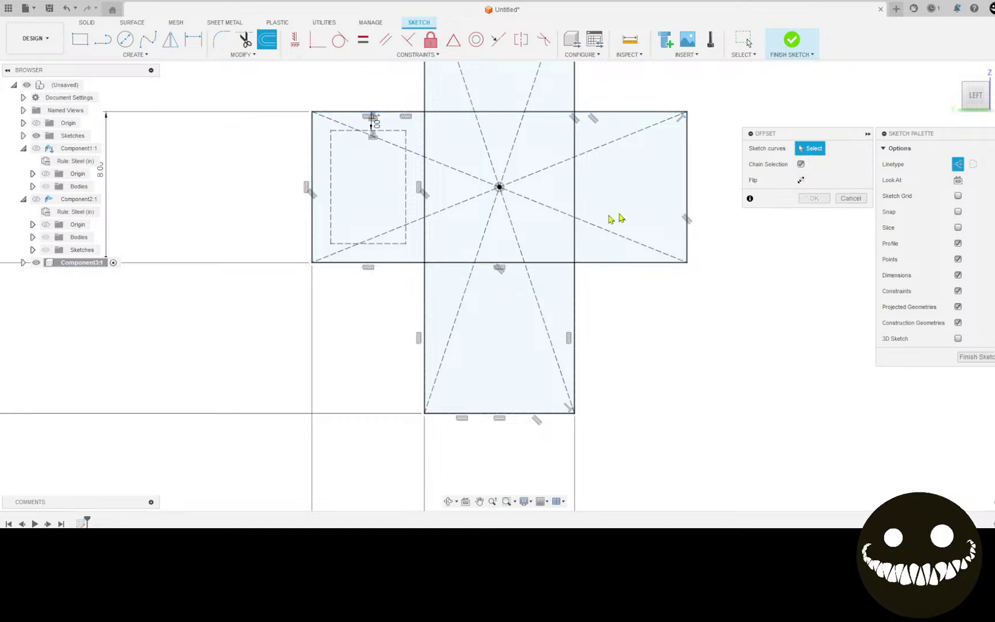
pyautogui.click(449, 263)
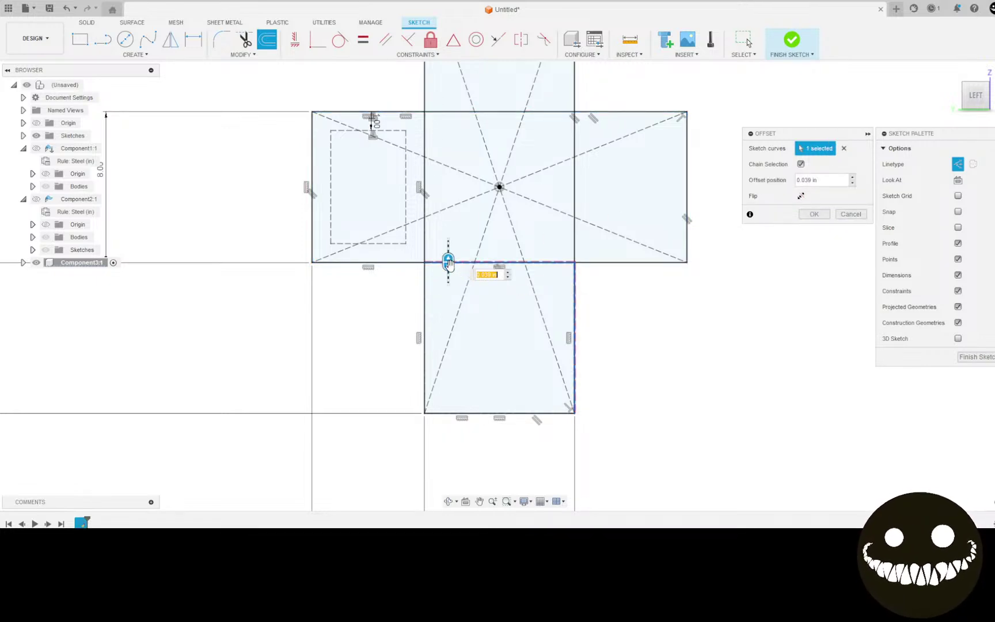
pyautogui.moveTo(449, 264); pyautogui.dragTo(448, 271)
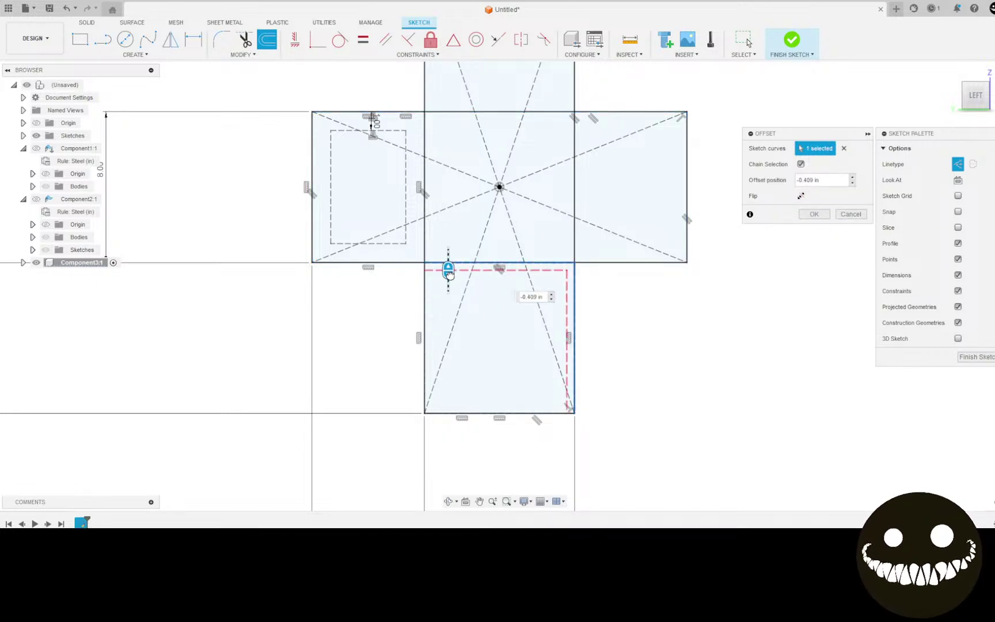
pyautogui.click(426, 311)
pyautogui.click(432, 330)
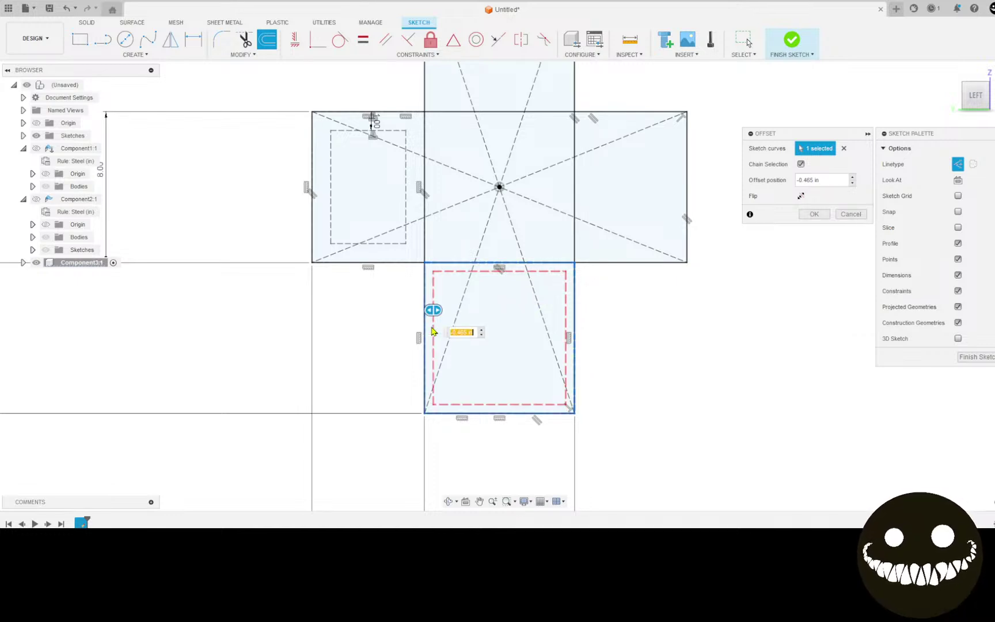
pyautogui.write('1')
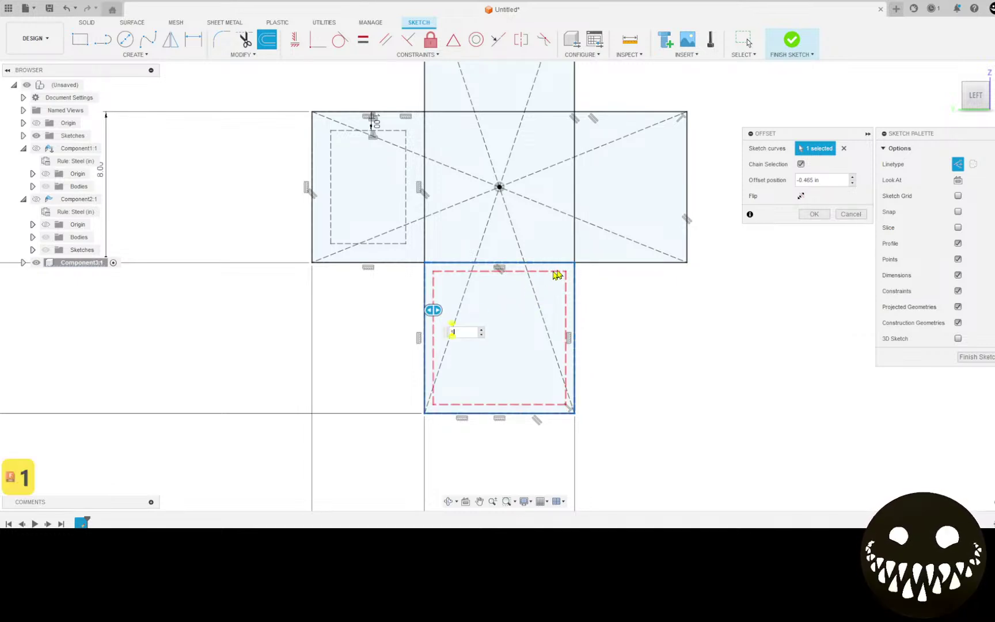
pyautogui.click(800, 197)
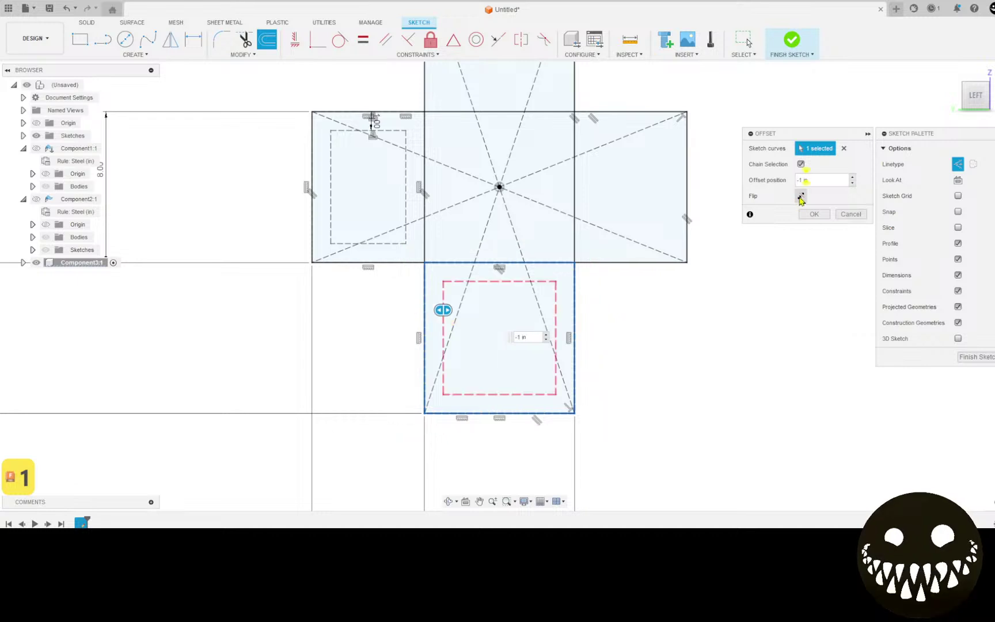
pyautogui.click(825, 212)
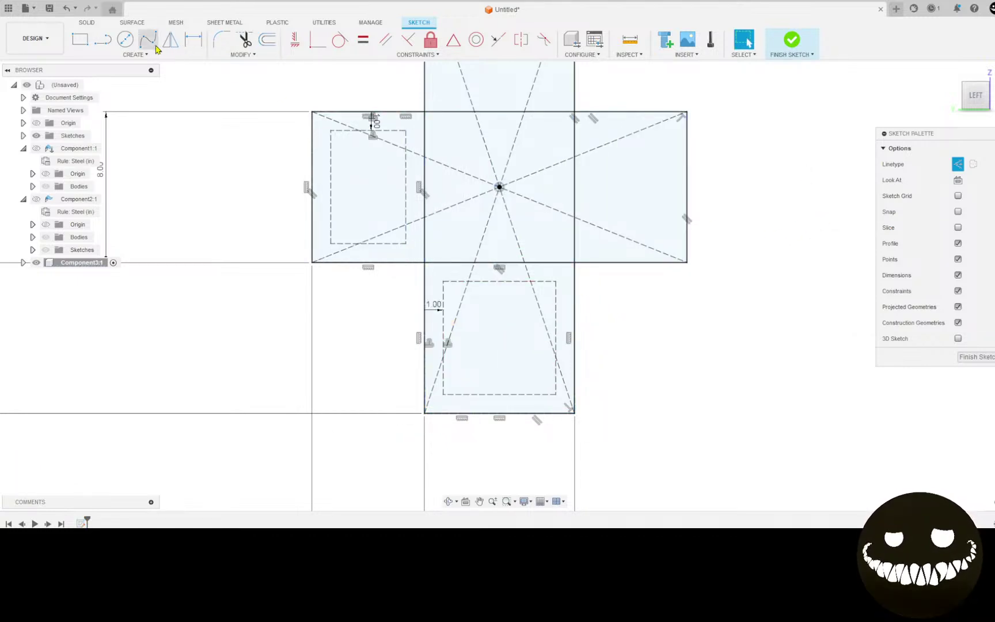
# Draw a construction circle centred on the lower-left corner of the left arm's inset rectangle.
pyautogui.click(132, 43)
pyautogui.scroll(1, 344, 246)
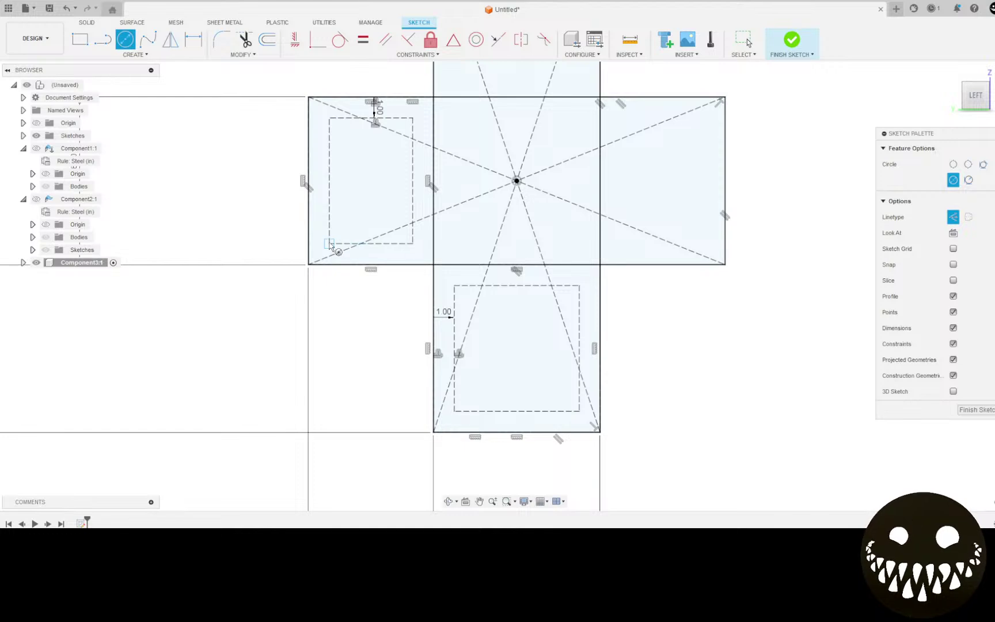
pyautogui.click(329, 244)
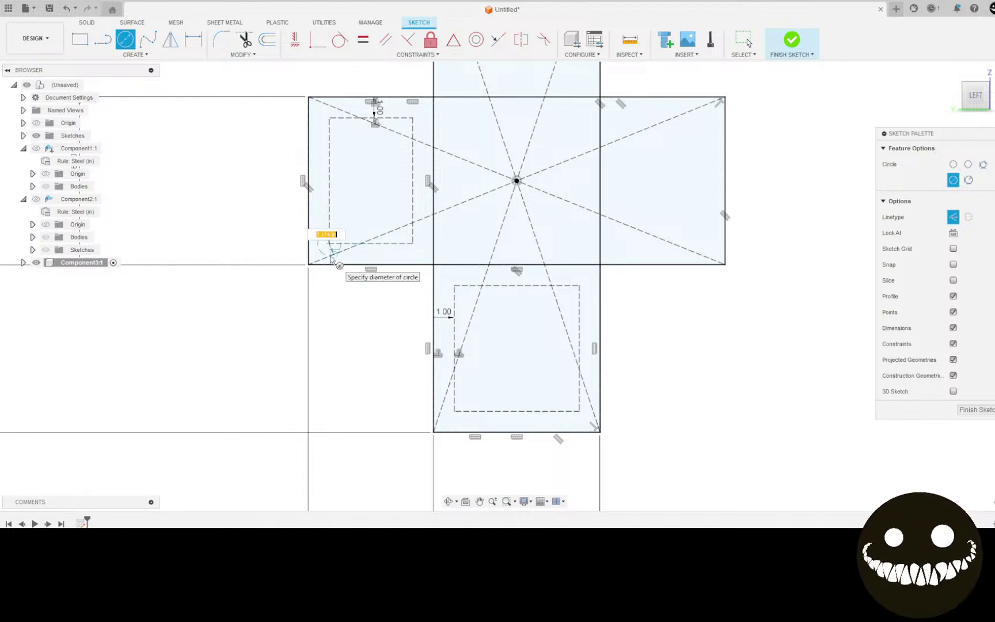
pyautogui.scroll(1, 331, 257)
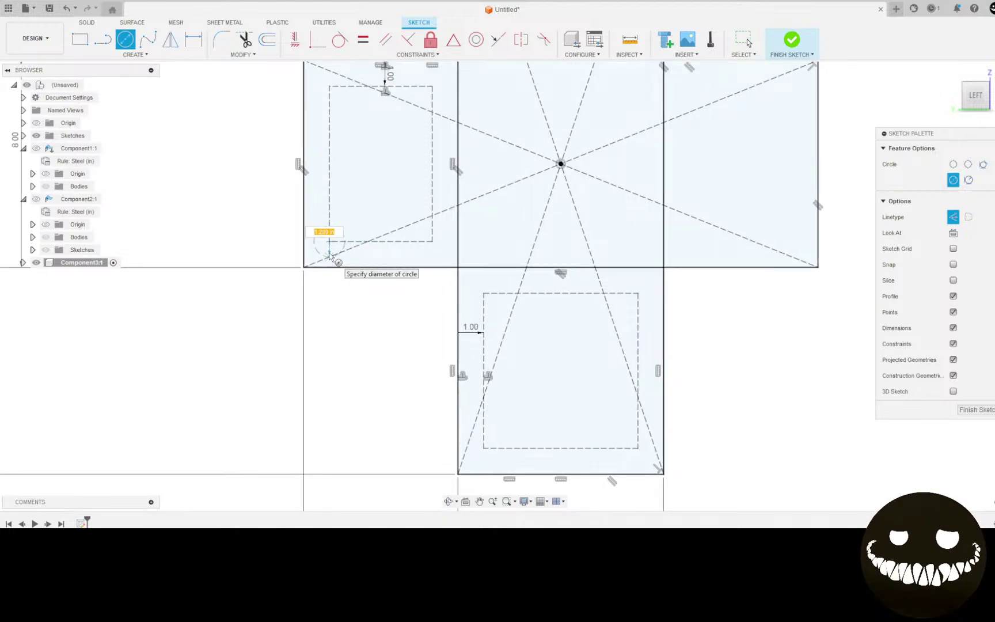
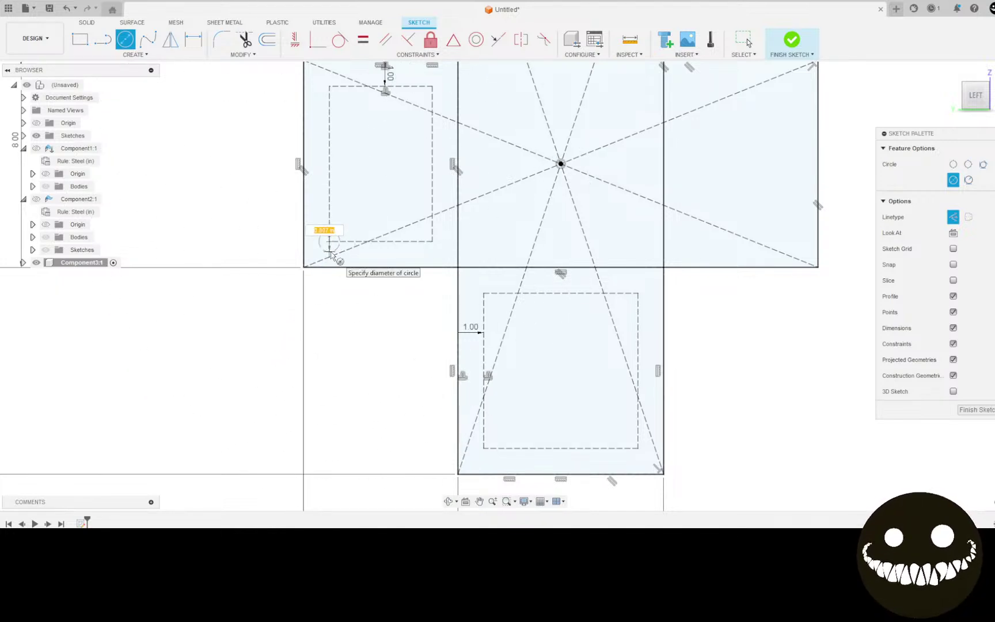
pyautogui.scroll(-3, 331, 254)
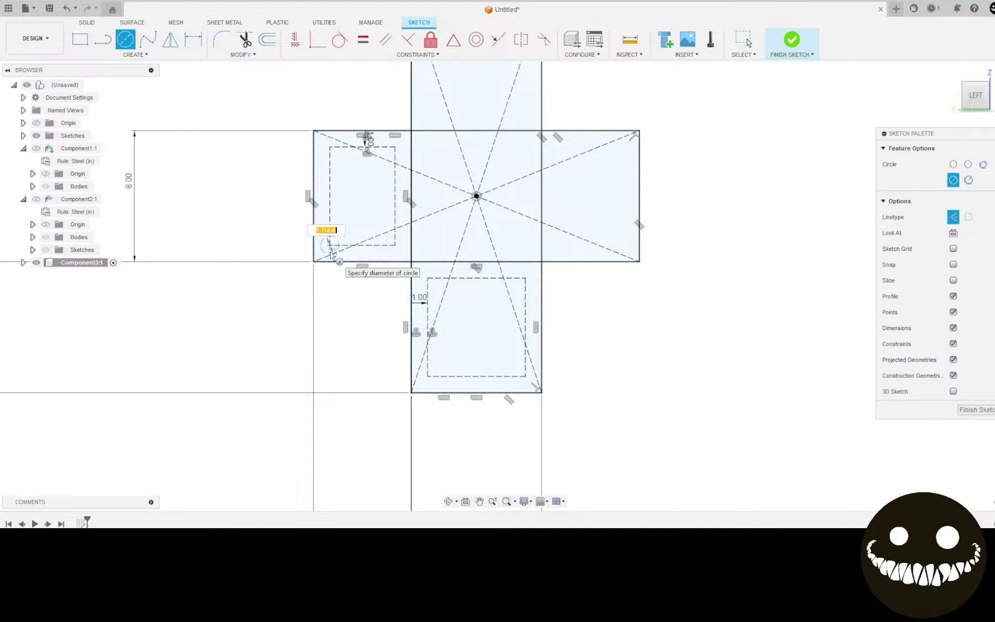
pyautogui.click(330, 188)
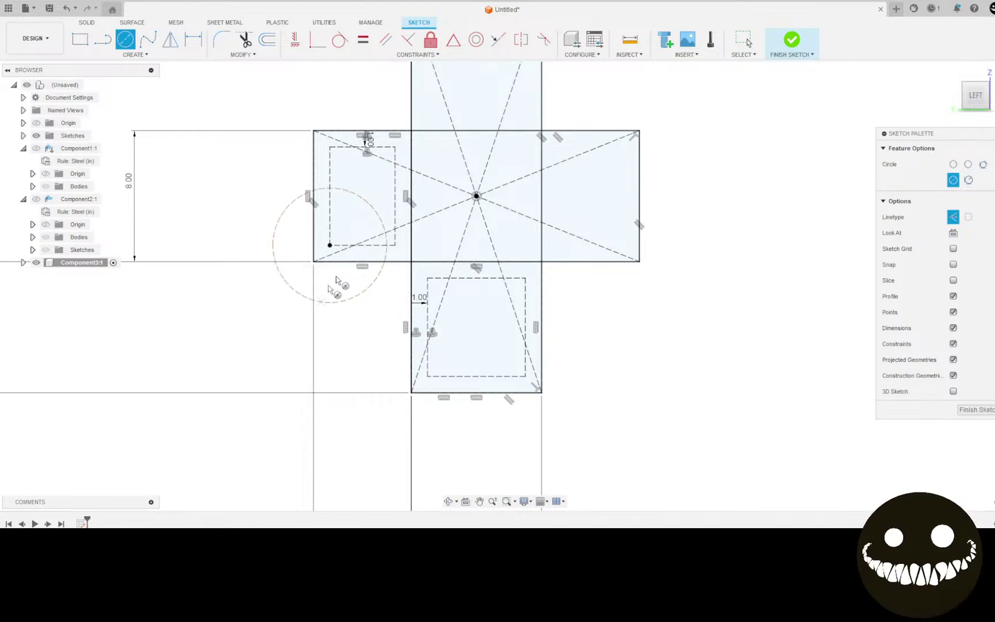
# Convert the circle at the left arm's inset corner from construction to normal geometry.
pyautogui.click(742, 40)
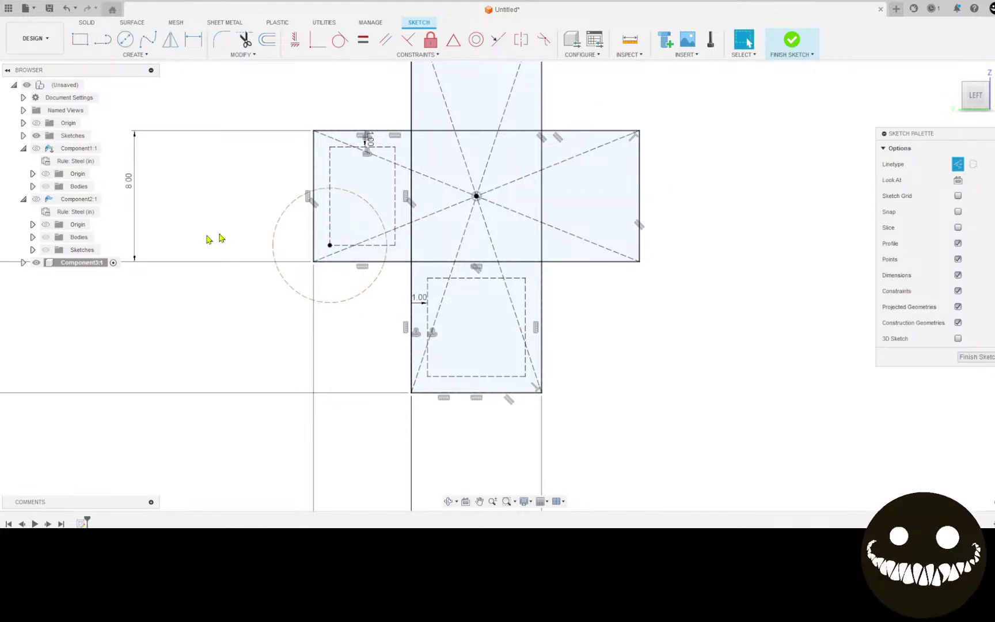
pyautogui.click(276, 225)
pyautogui.press('x')
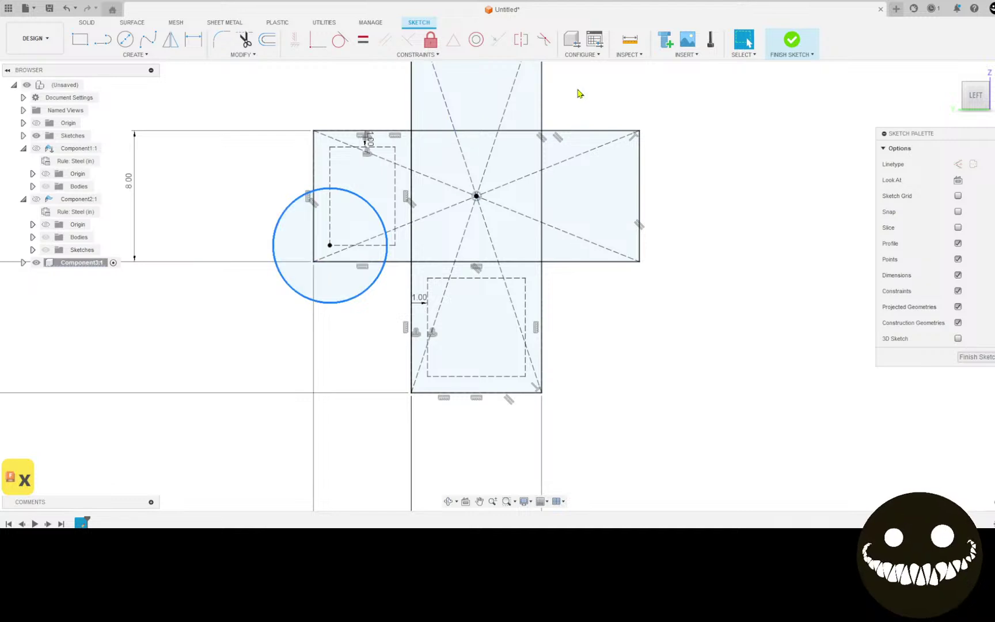
pyautogui.click(633, 89)
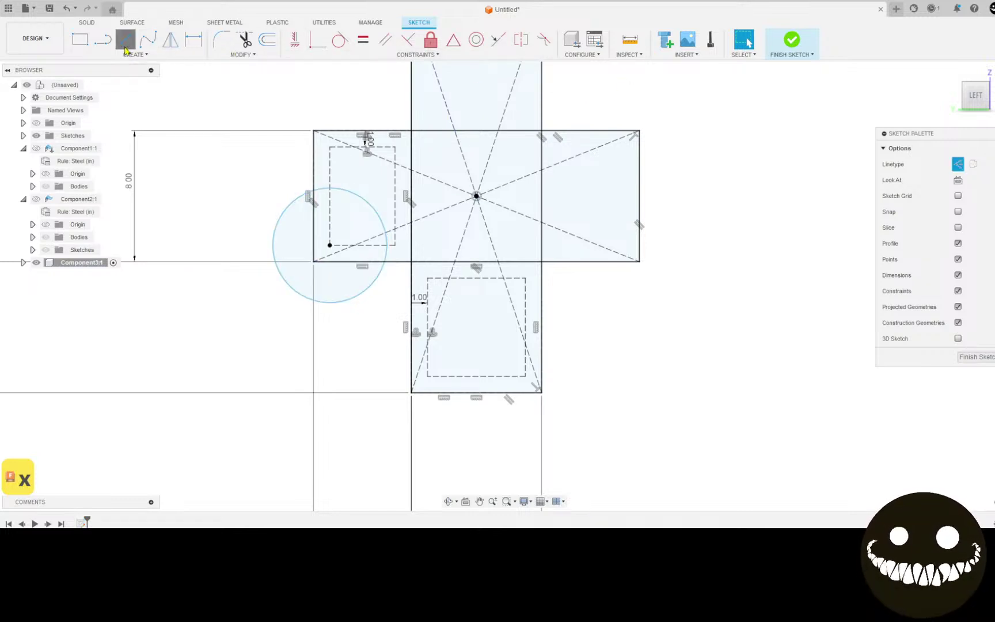
# Draw circles centred on the left arm inset's upper-right corner and the lower arm inset's lower-left and upper-right corners.
pyautogui.click(125, 40)
pyautogui.click(401, 144)
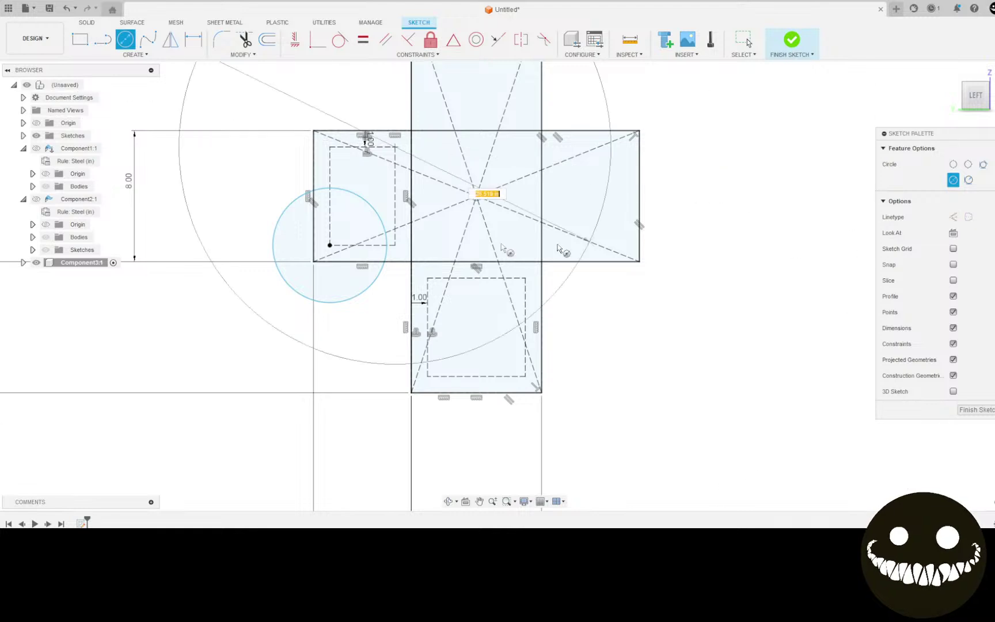
pyautogui.click(463, 268)
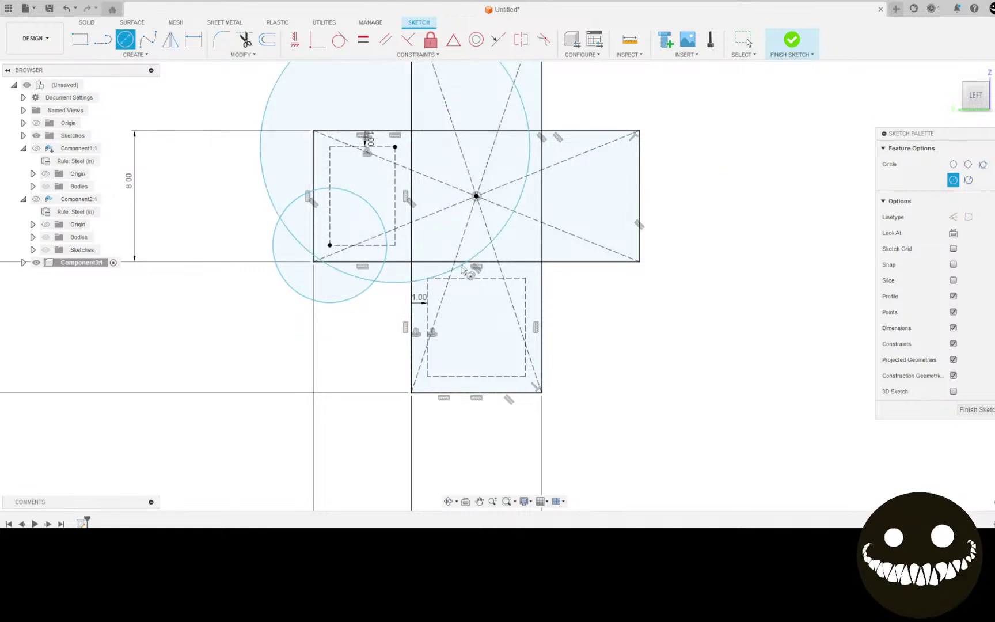
pyautogui.click(428, 376)
pyautogui.click(500, 325)
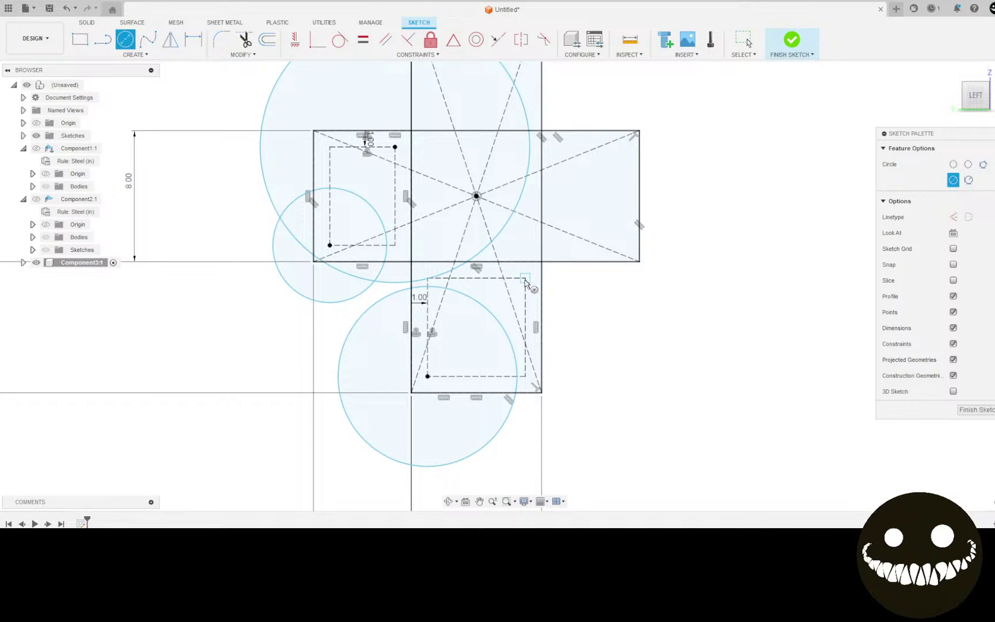
pyautogui.click(525, 278)
pyautogui.click(333, 329)
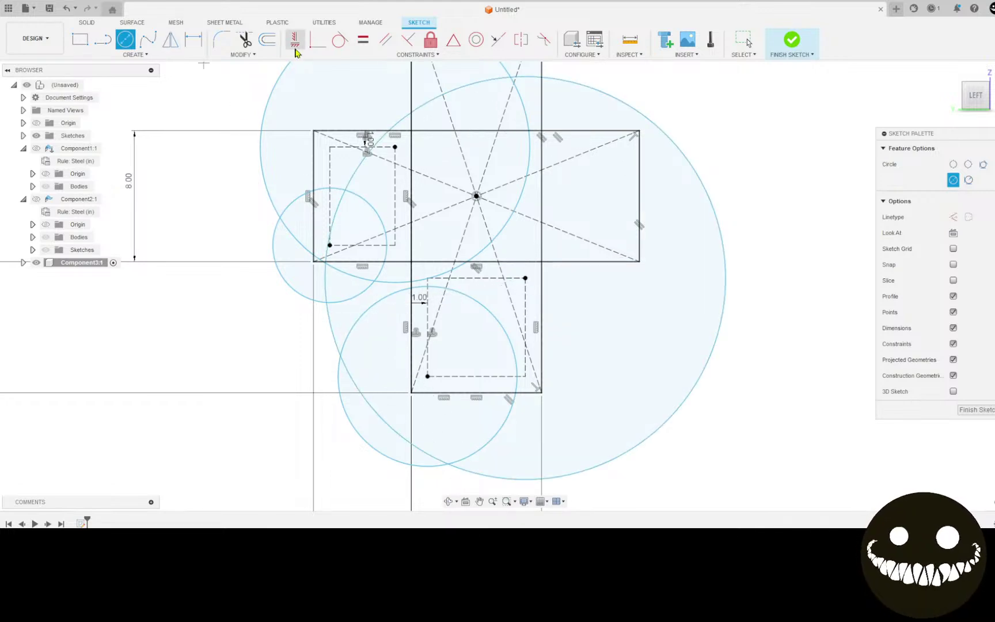
# Apply Equal constraints so the other three hole circles match the circle at the left arm inset's lower-left corner.
pyautogui.click(363, 39)
pyautogui.click(274, 241)
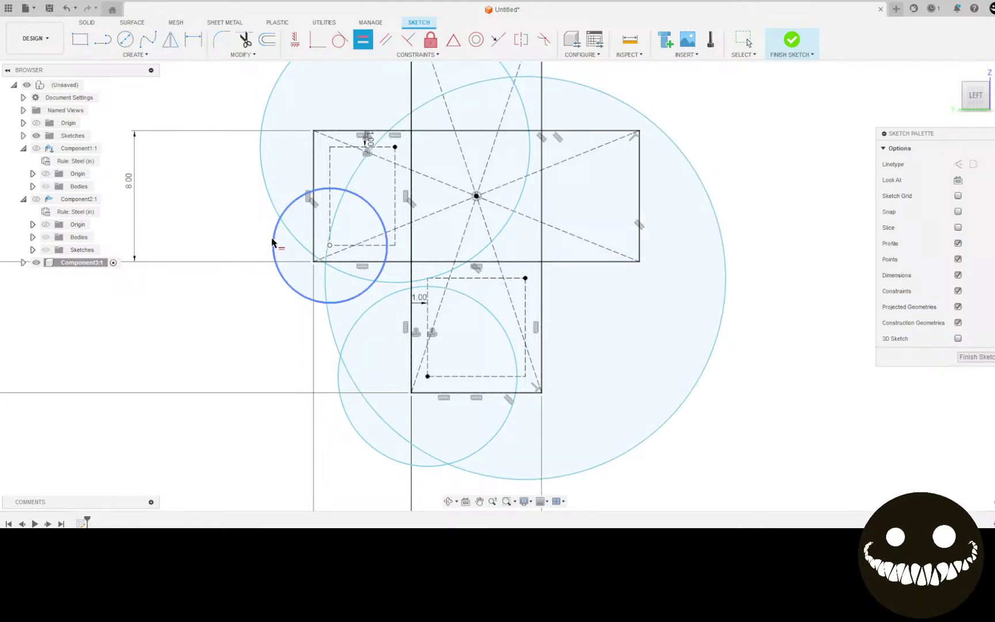
pyautogui.click(274, 202)
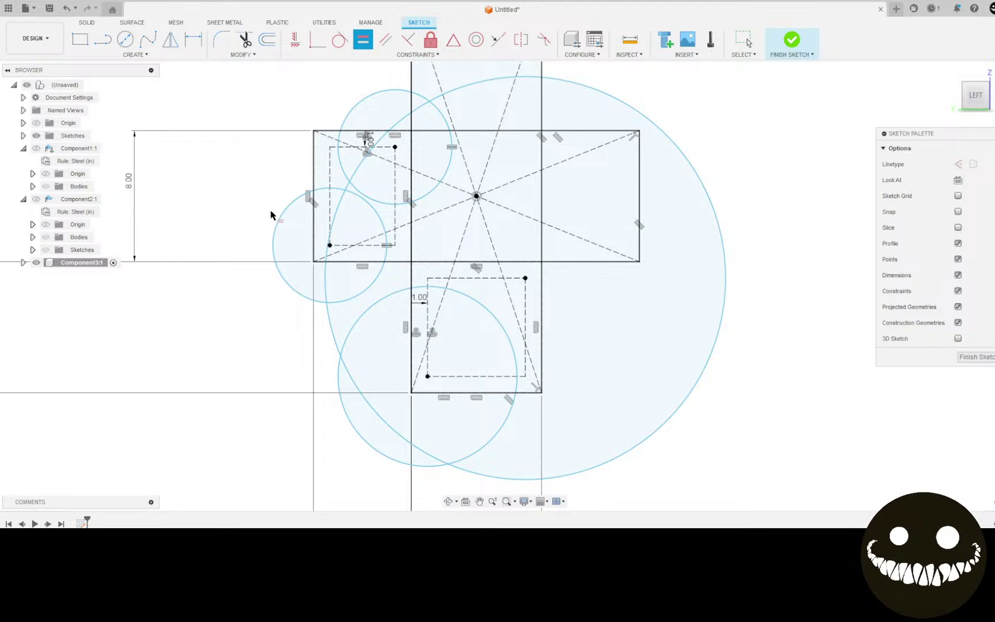
pyautogui.click(274, 219)
pyautogui.click(334, 224)
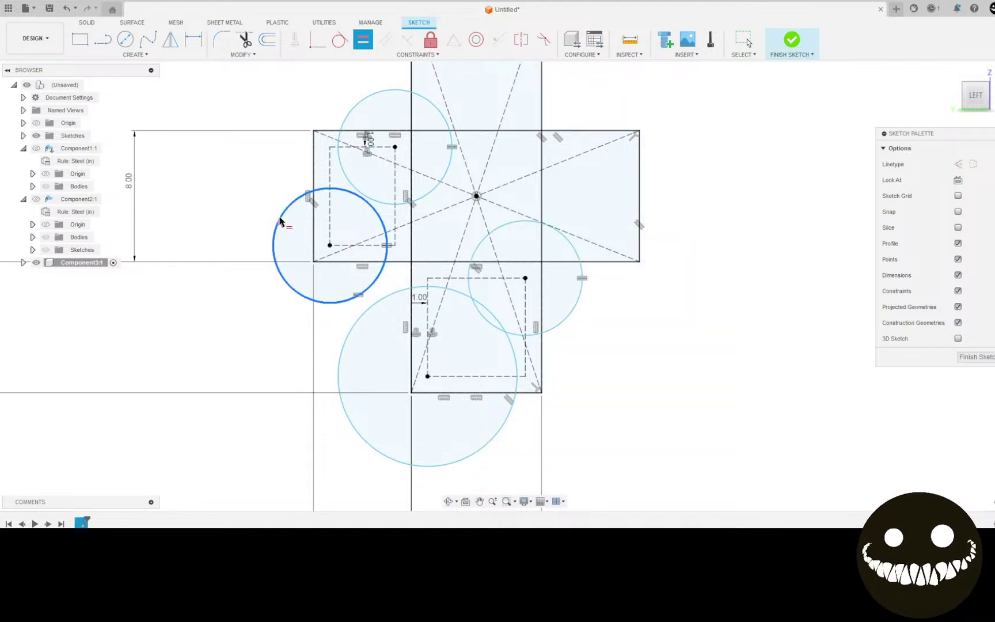
pyautogui.click(350, 330)
pyautogui.scroll(-4, 353, 333)
pyautogui.moveTo(389, 317); pyautogui.dragTo(392, 383, button='middle')
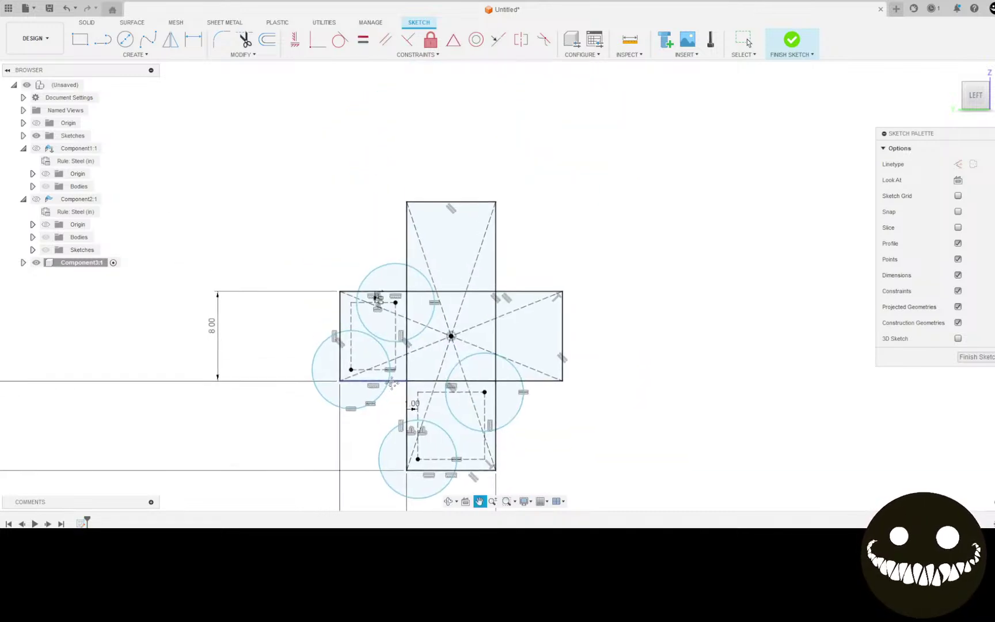
pyautogui.moveTo(433, 340); pyautogui.dragTo(414, 262, button='middle')
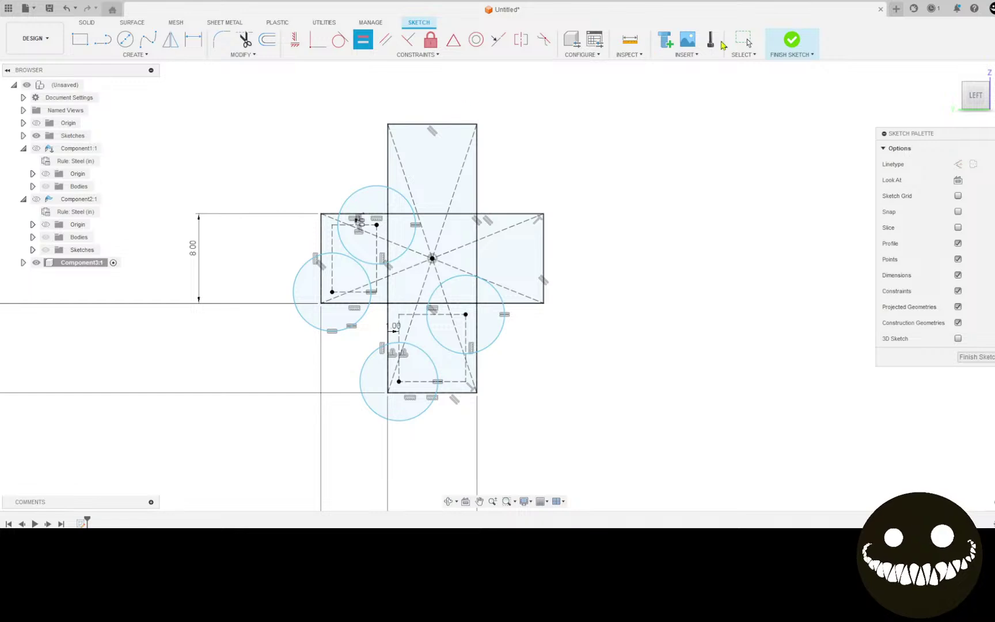
# Dimension the diameter of the circle at the left arm inset's lower-left corner, referencing parameter d4.
pyautogui.click(754, 42)
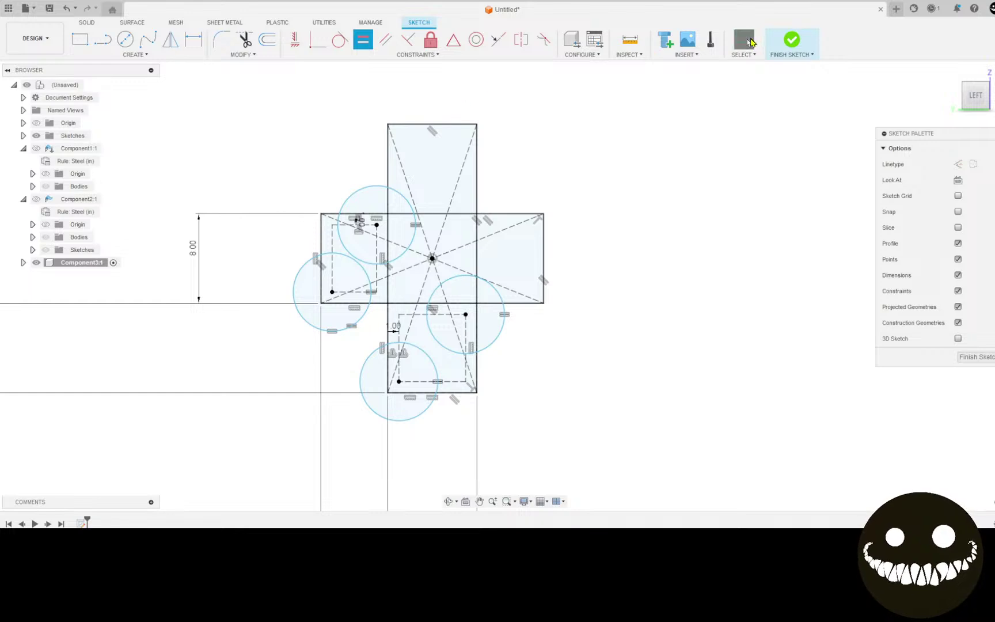
pyautogui.click(301, 269)
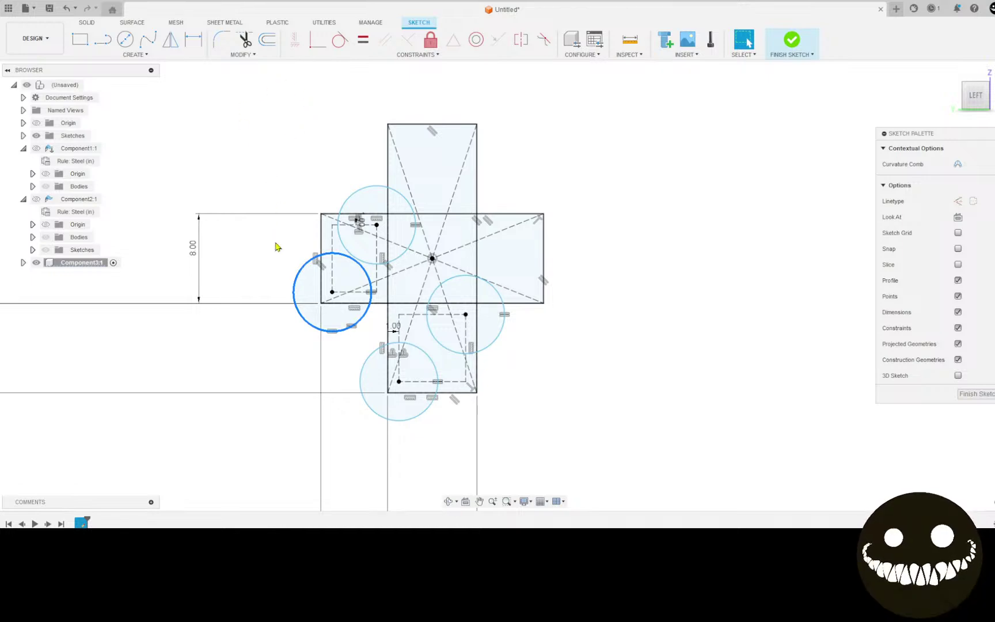
pyautogui.click(194, 39)
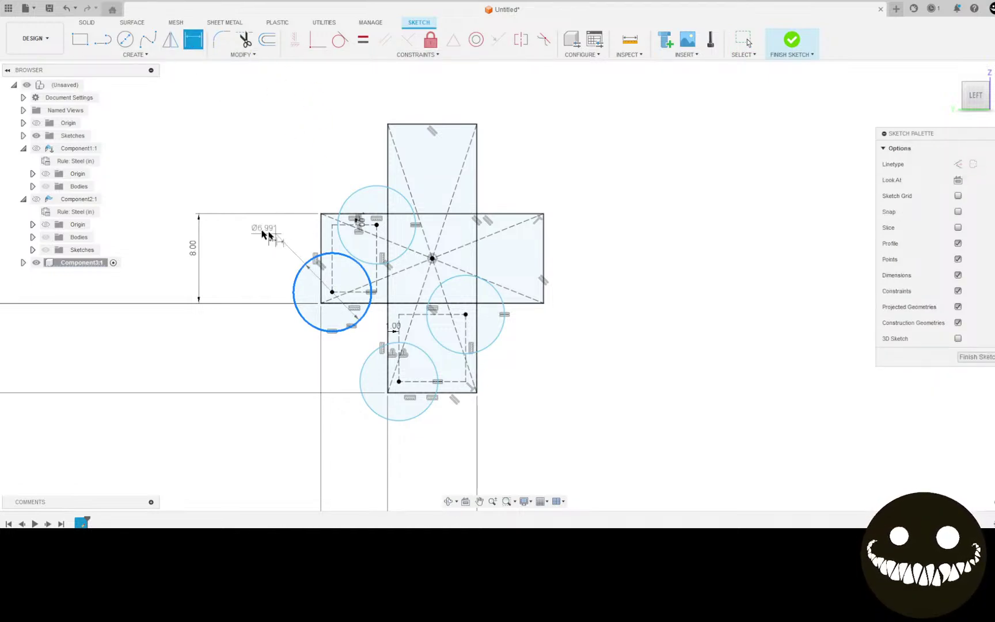
pyautogui.click(261, 172)
pyautogui.write('d4')
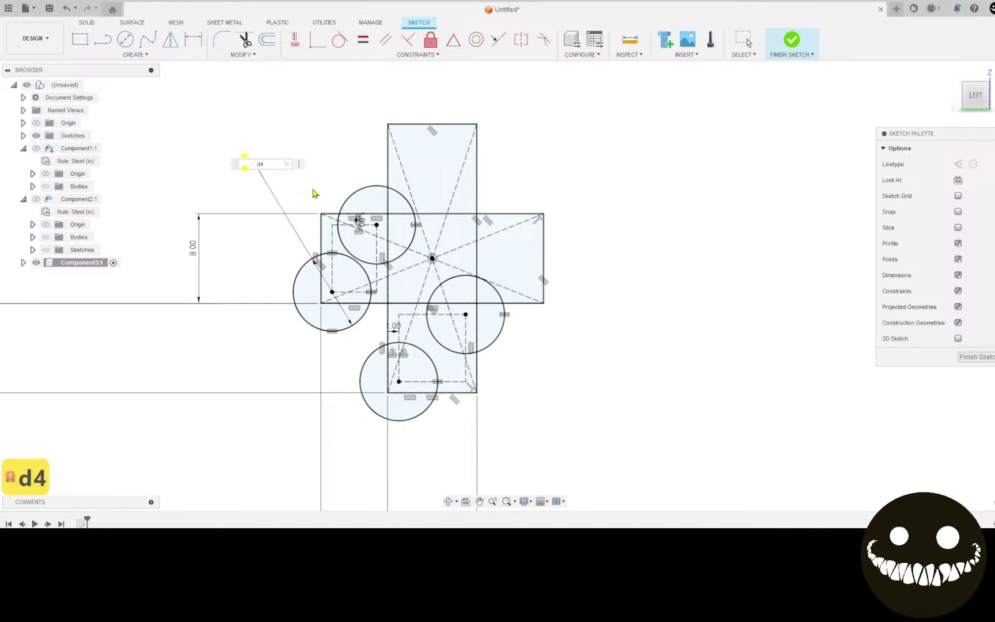
pyautogui.press('Return')
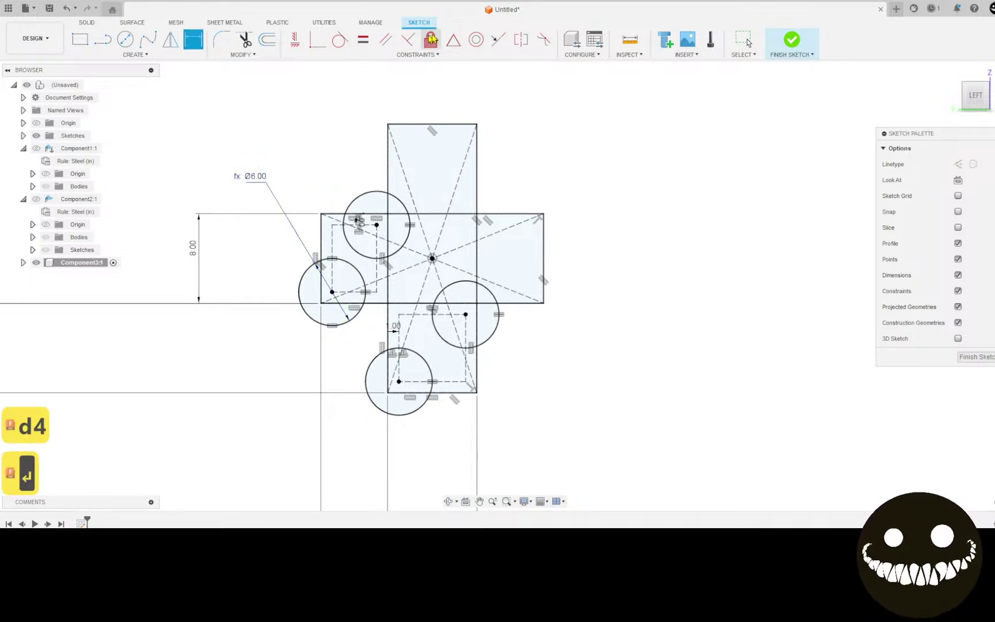
# Try parameter d5 as the diameter of the left arm's lower-left circle.
pyautogui.click(744, 41)
pyautogui.doubleClick(255, 178)
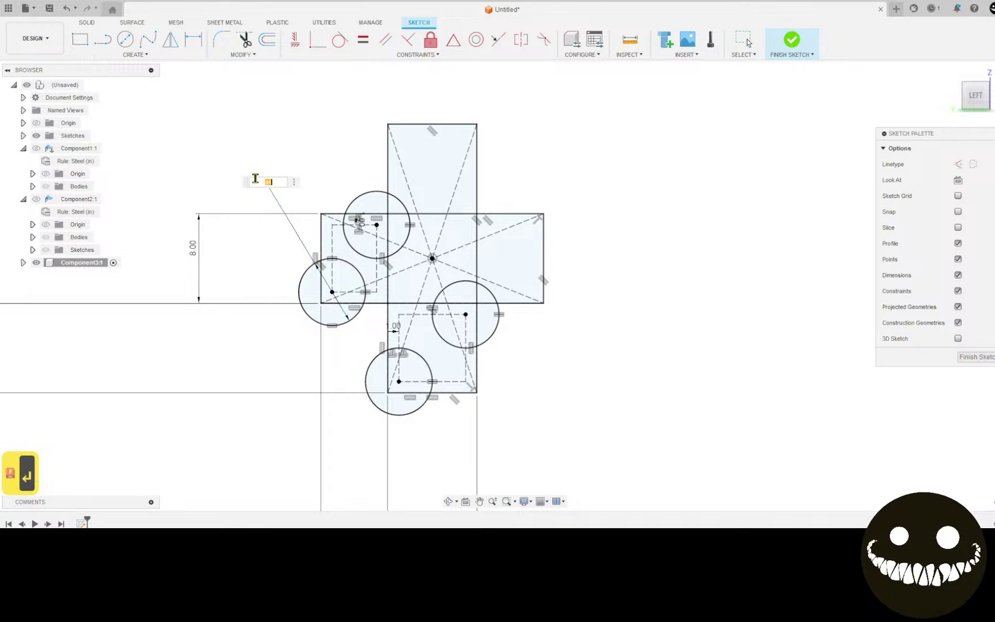
pyautogui.press('BackSpace')
pyautogui.write('d')
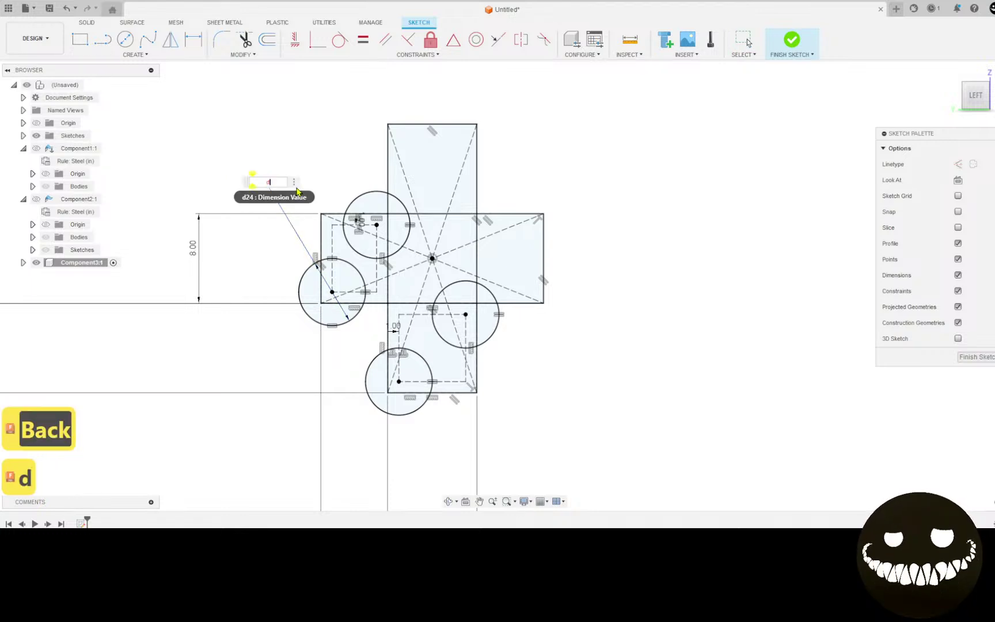
pyautogui.write('5')
pyautogui.press('Return')
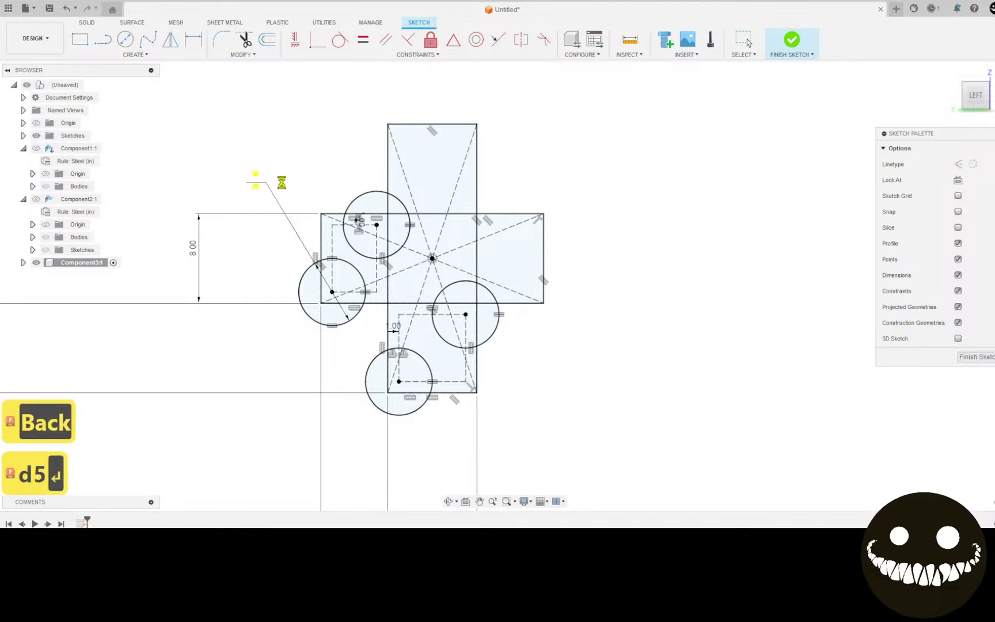
pyautogui.scroll(5, 325, 302)
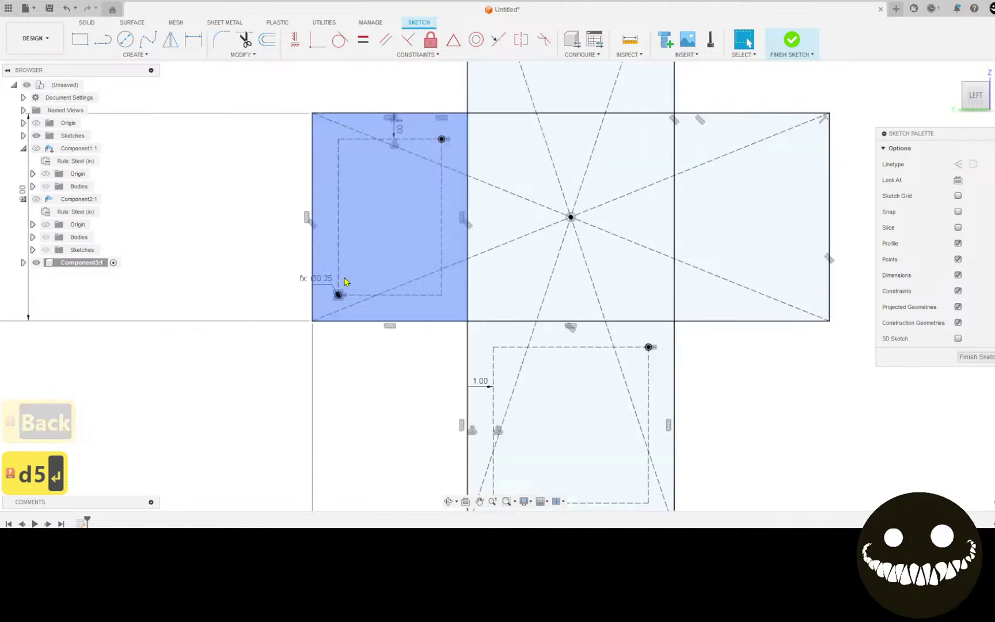
pyautogui.scroll(-2, 340, 271)
pyautogui.scroll(-3, 345, 259)
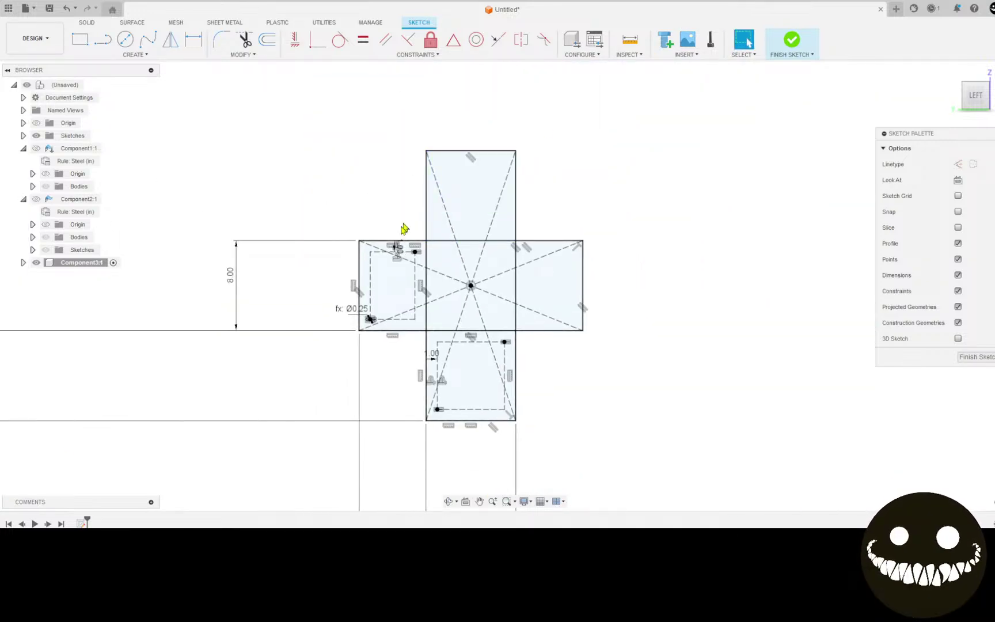
# Try parameter d6 as the diameter of the left arm's lower-left circle.
pyautogui.click(375, 315)
pyautogui.scroll(3, 368, 311)
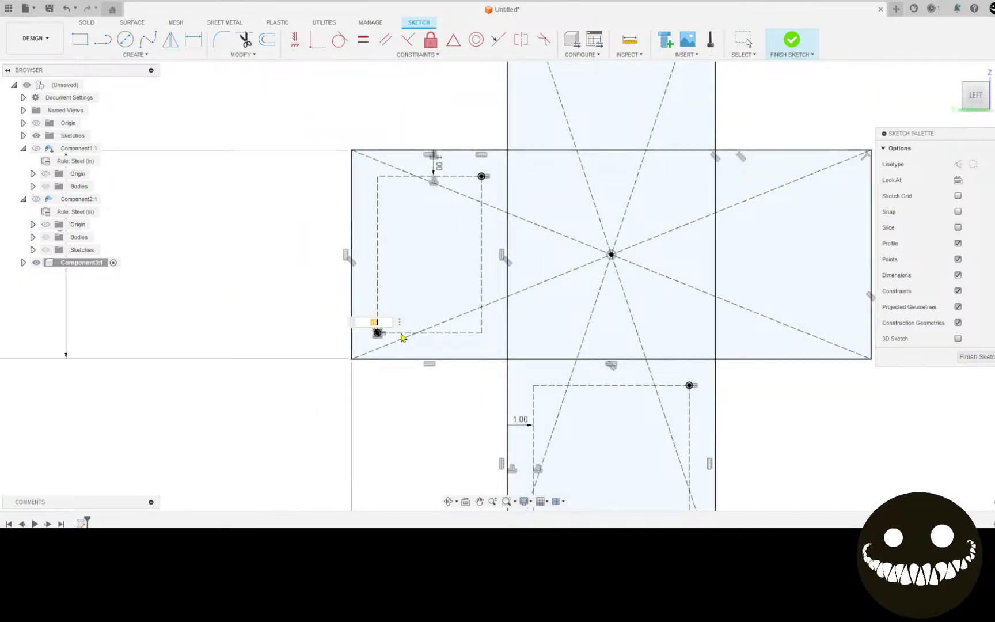
pyautogui.press('BackSpace')
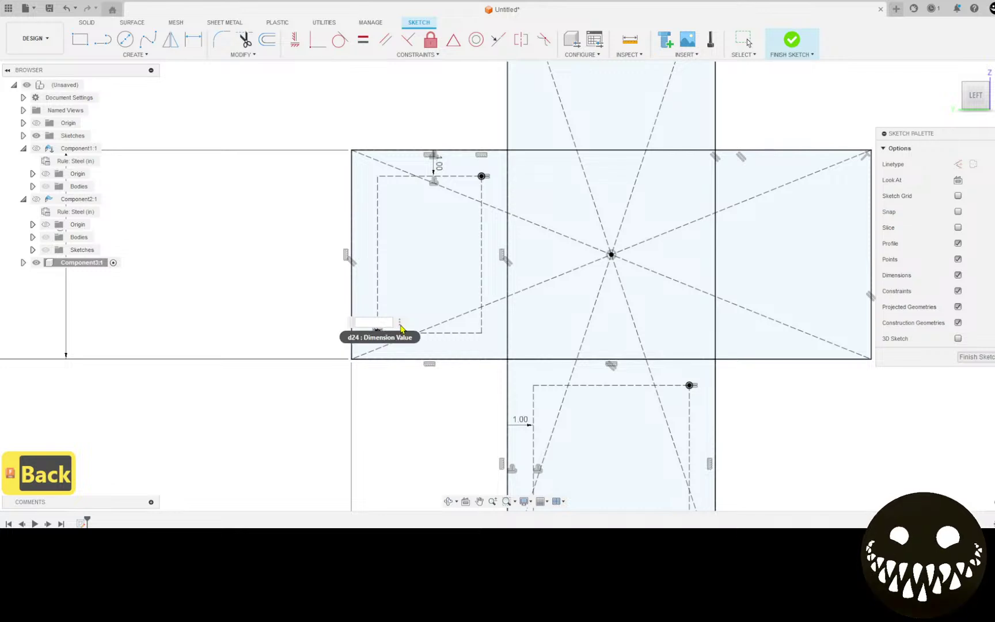
pyautogui.write('d6')
pyautogui.press('Return')
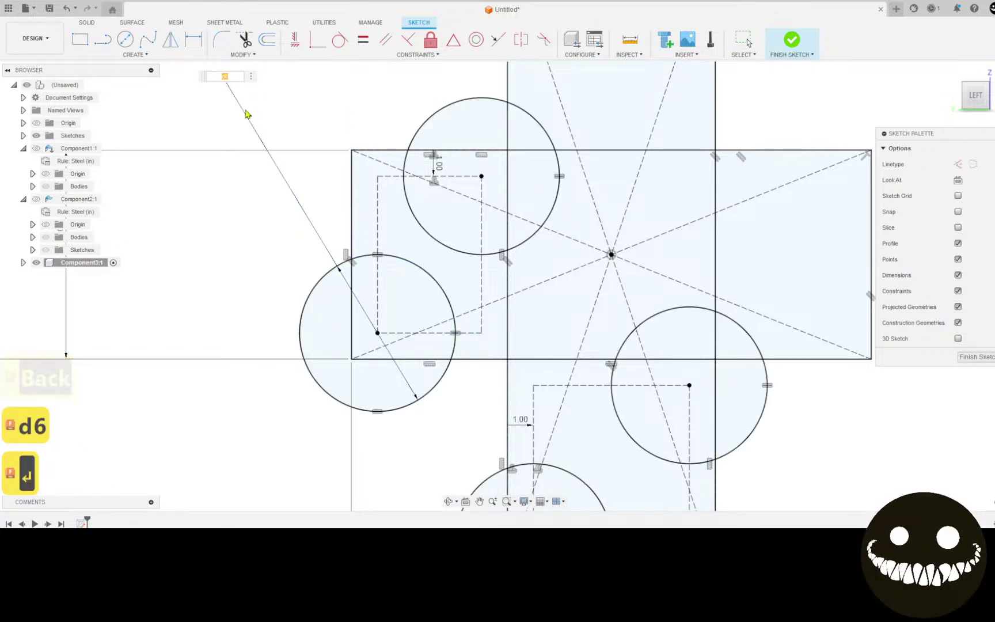
# Set the diameter of the left arm's lower-left circle to parameter d8.
pyautogui.write('d7')
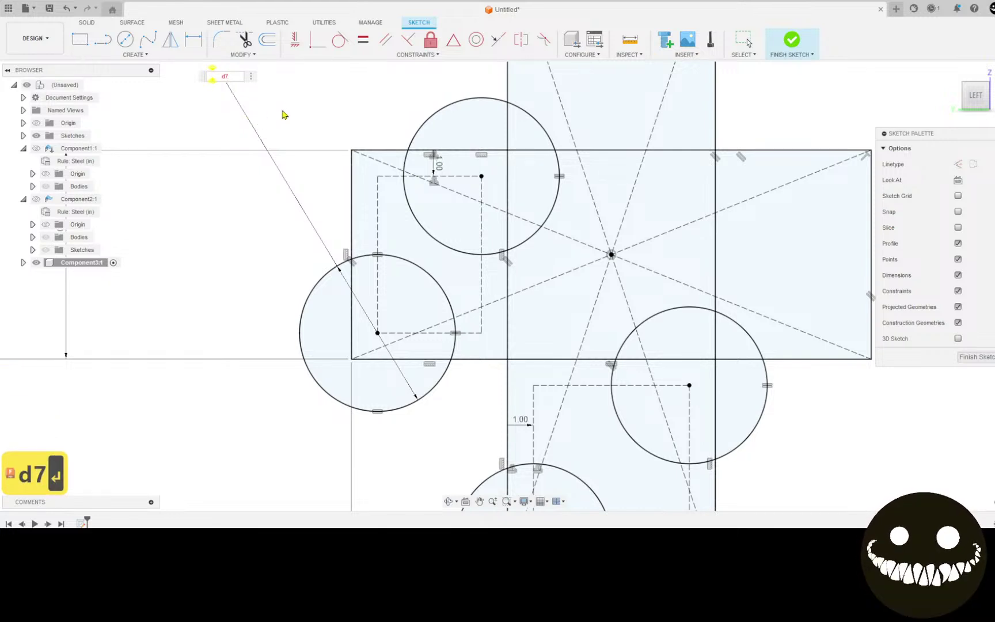
pyautogui.press('Return')
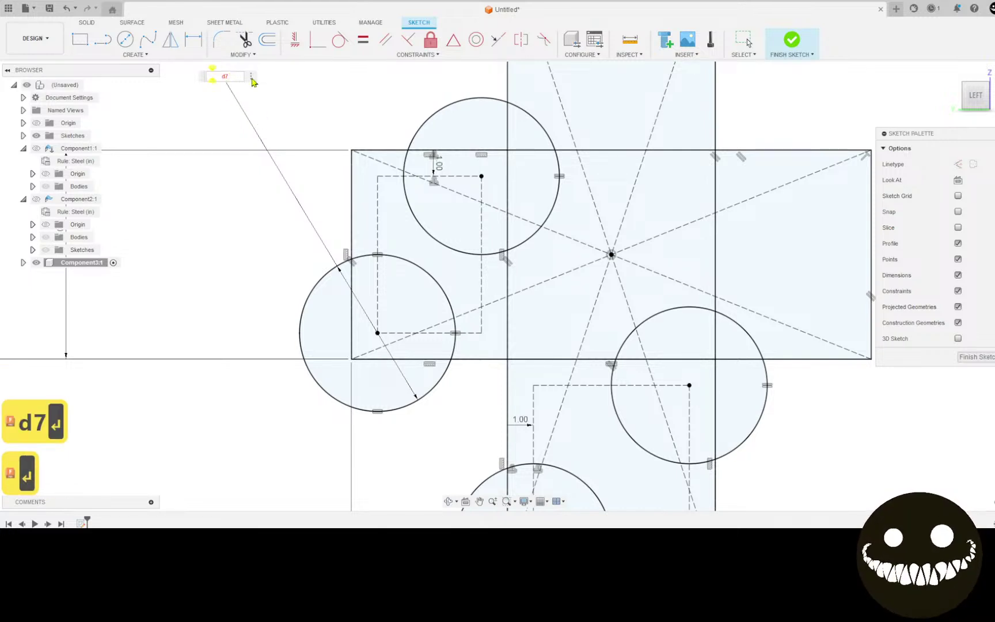
pyautogui.press('Return')
pyautogui.press('BackSpace')
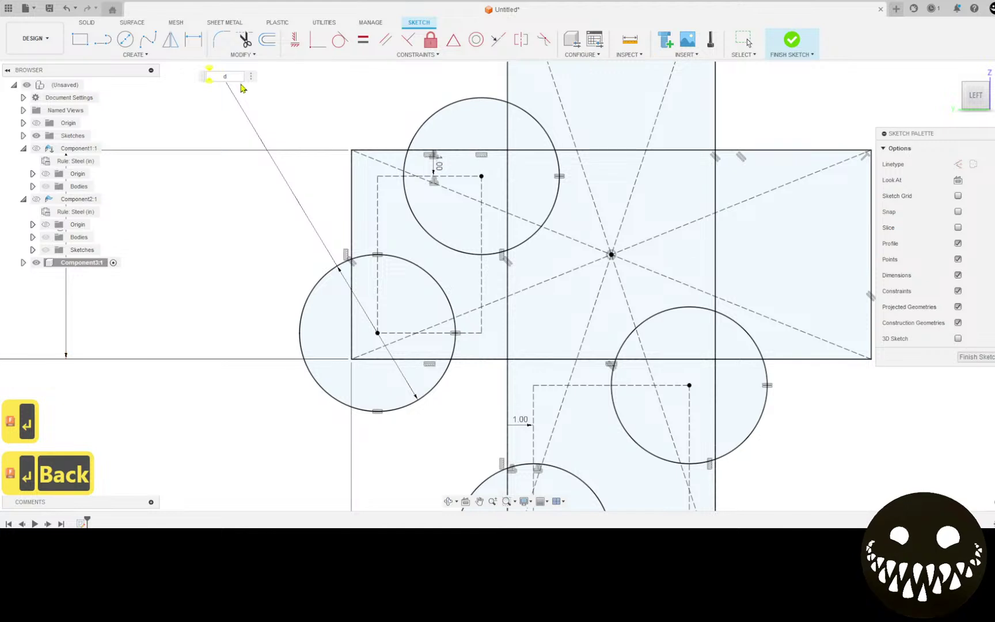
pyautogui.write('8')
pyautogui.press('Return')
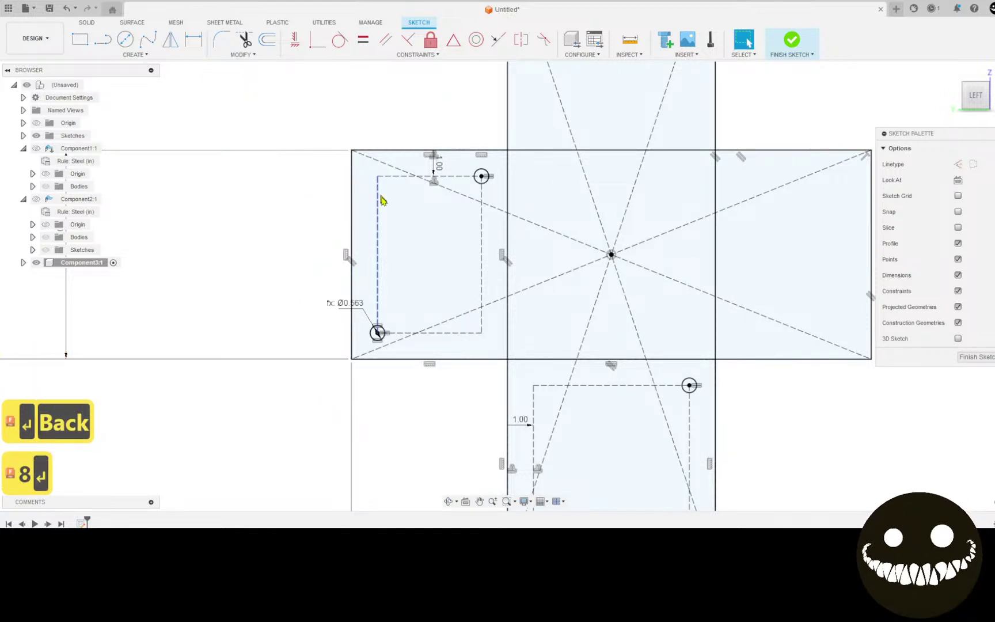
# Draw a vertical centreline from the midpoint of the vertical rectangle's upper edge to the midpoint of its lower edge.
pyautogui.scroll(-5, 432, 311)
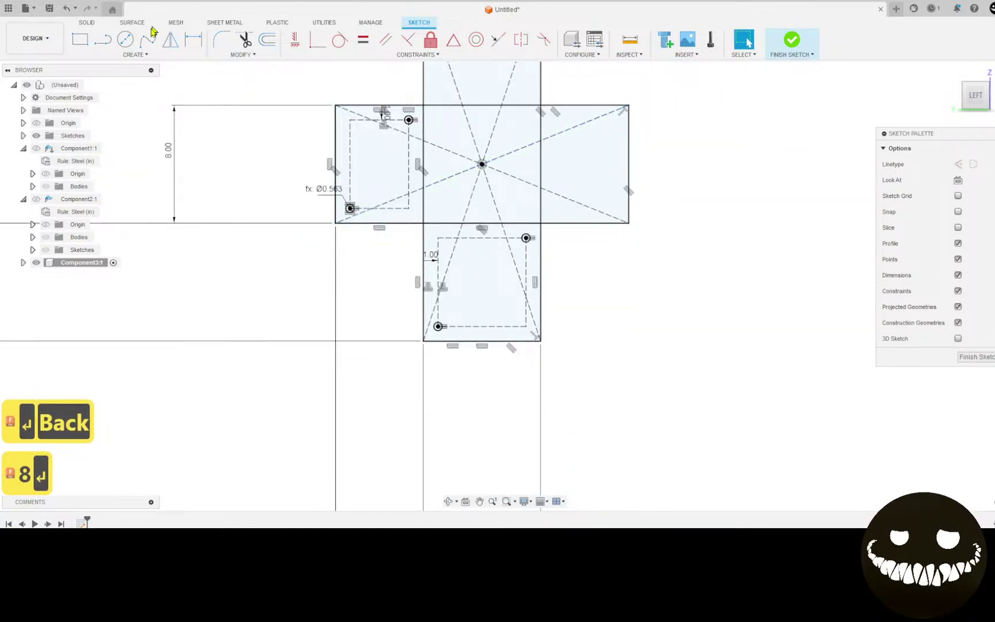
pyautogui.moveTo(317, 72); pyautogui.dragTo(214, 170, button='middle')
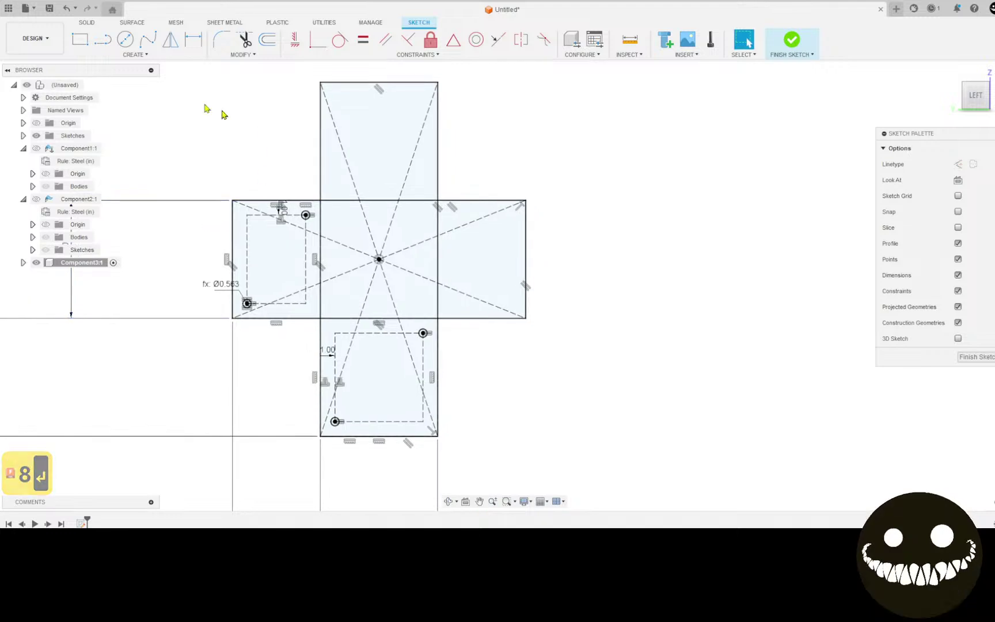
pyautogui.press('l')
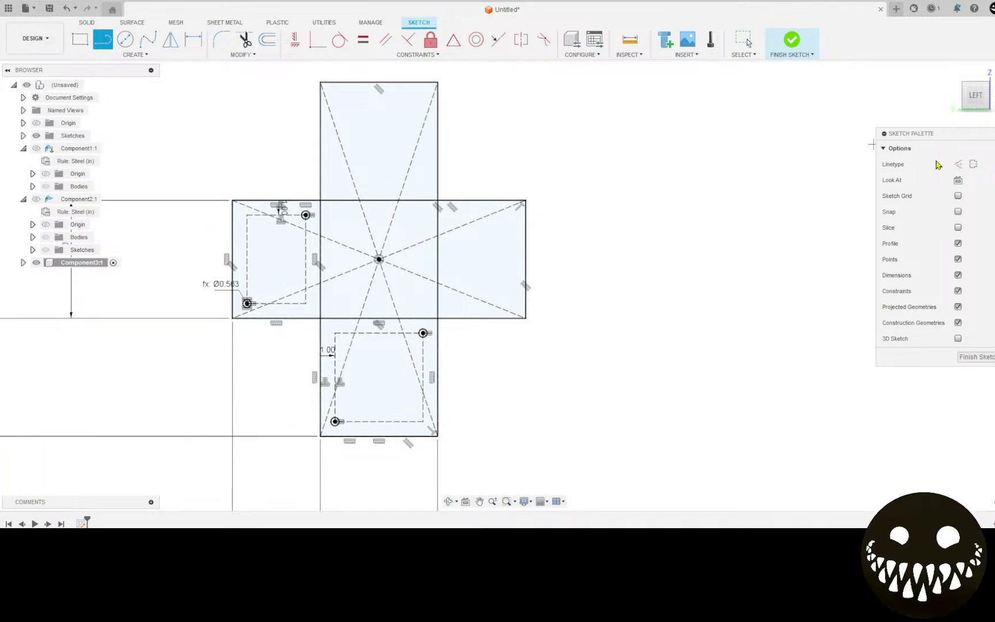
pyautogui.click(973, 164)
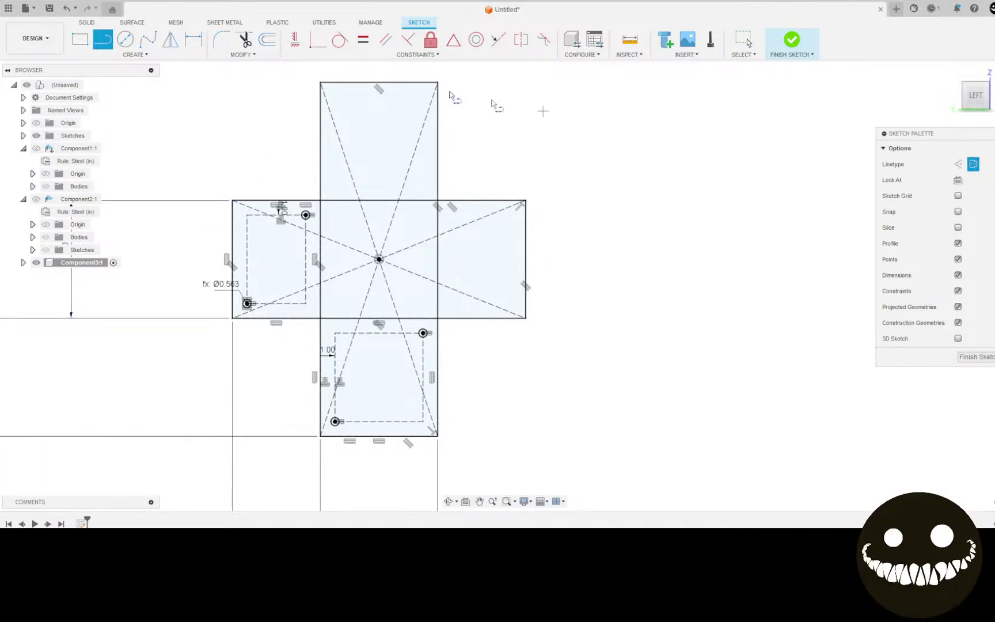
pyautogui.click(382, 83)
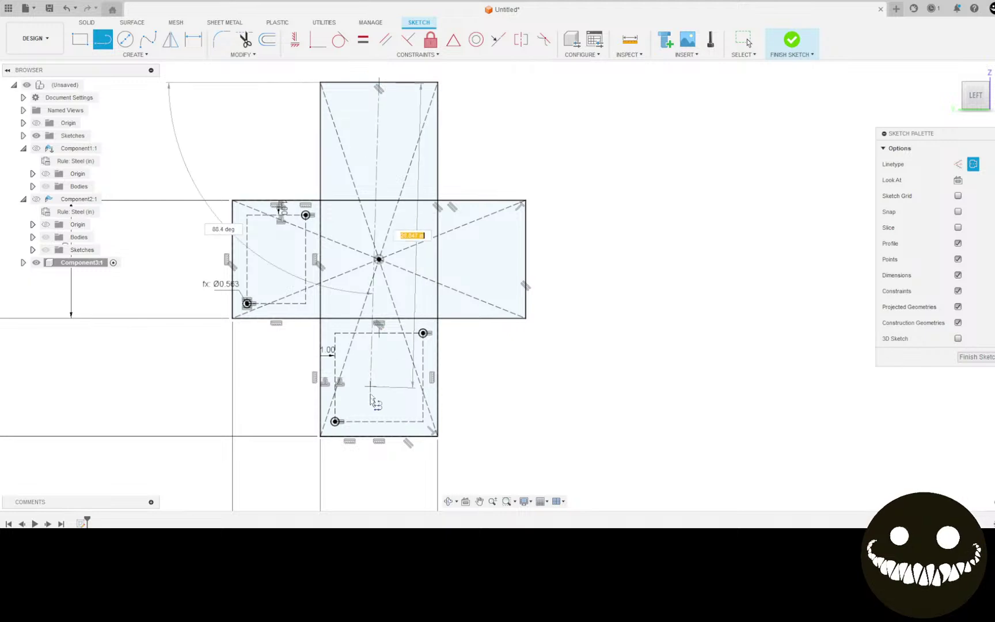
pyautogui.click(380, 436)
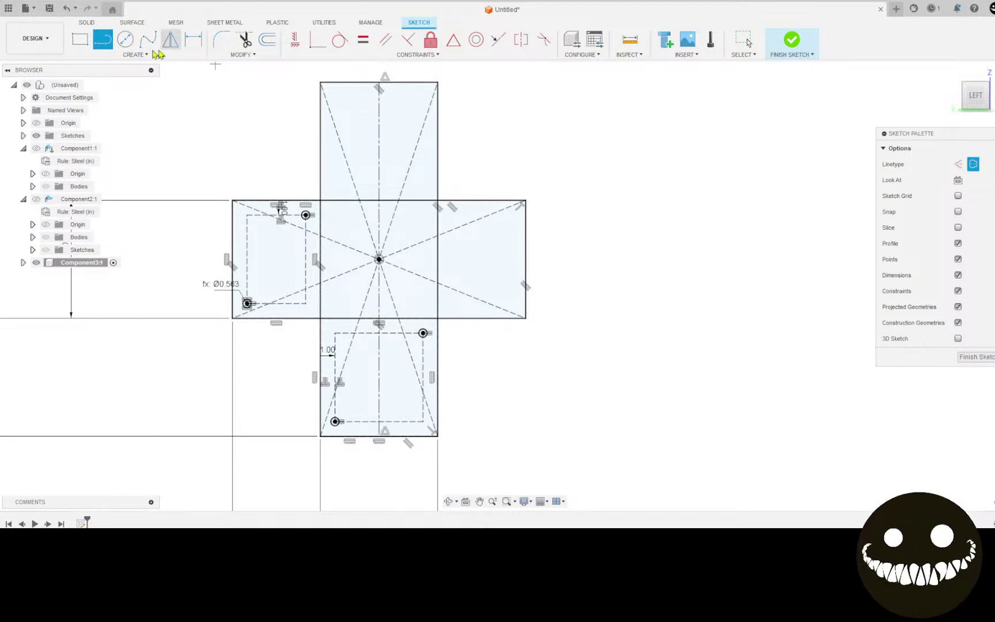
# Mirror the left arm's two hole circles across the vertical centreline onto the right arm.
pyautogui.click(171, 39)
pyautogui.scroll(5, 268, 294)
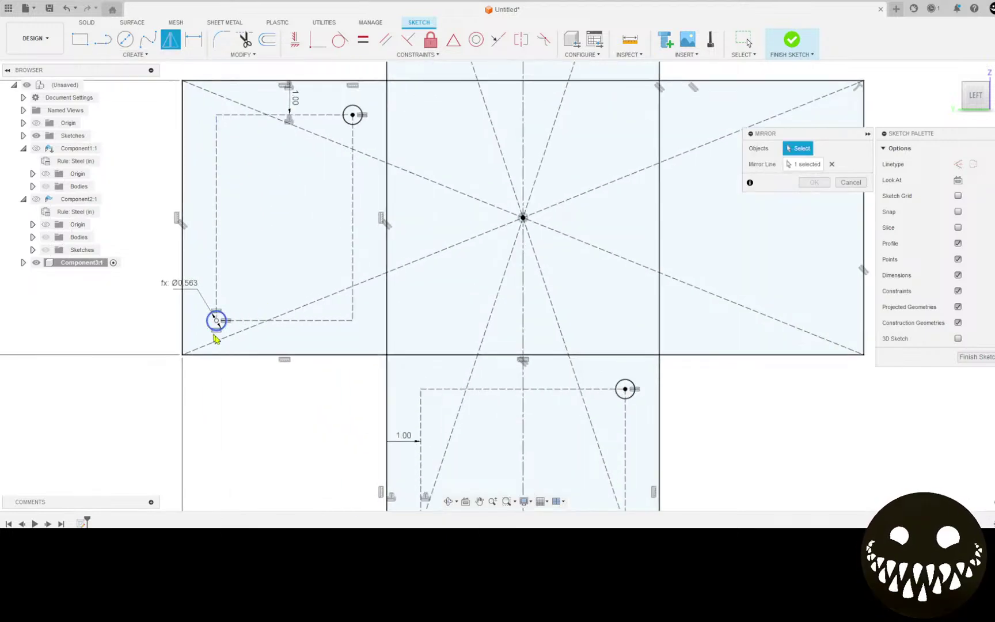
pyautogui.click(224, 330)
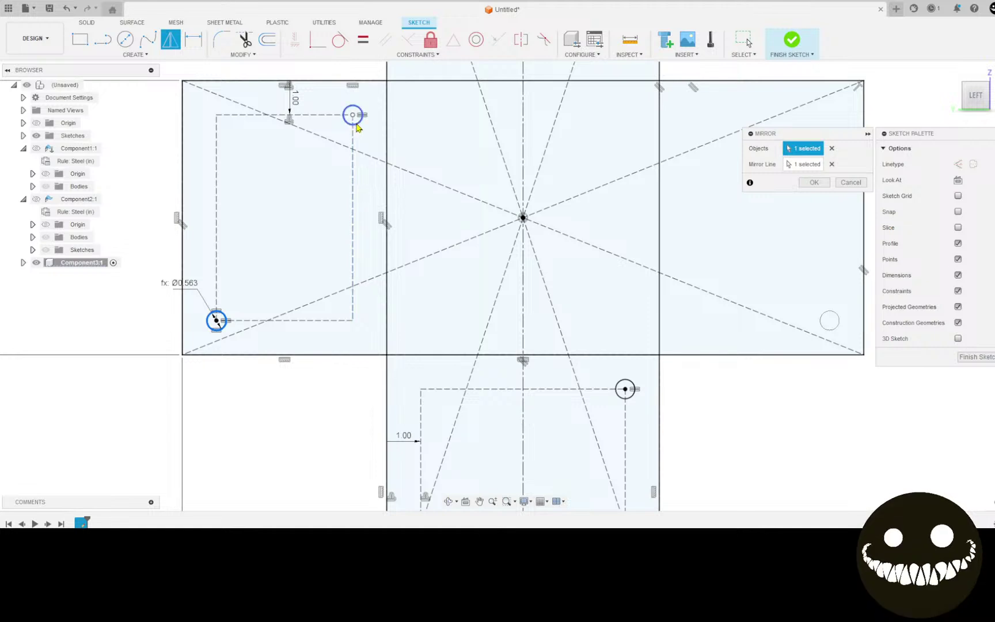
pyautogui.click(358, 123)
pyautogui.scroll(-3, 524, 157)
pyautogui.scroll(-1, 511, 385)
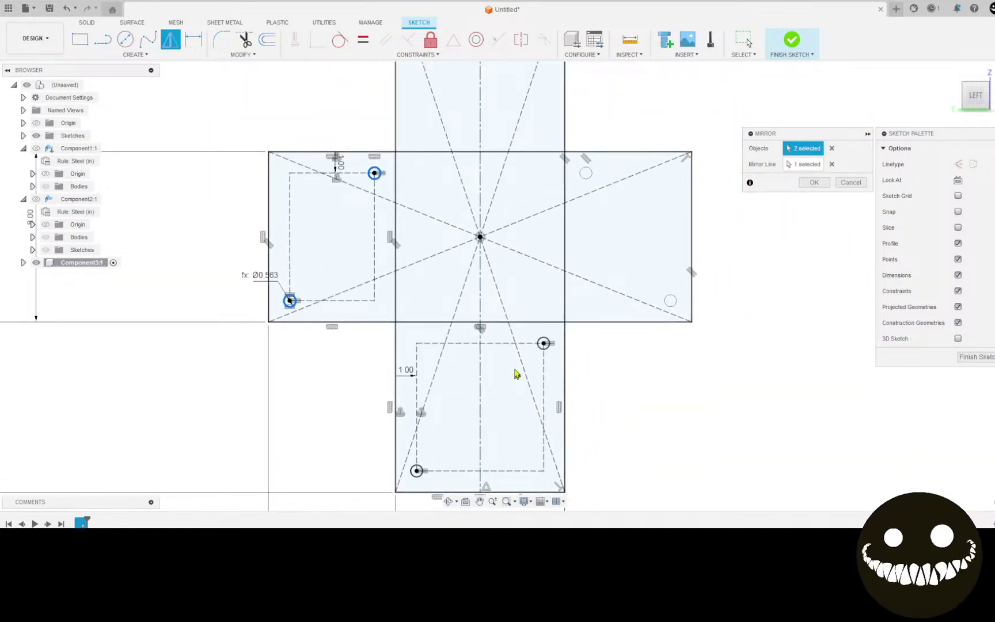
pyautogui.click(813, 182)
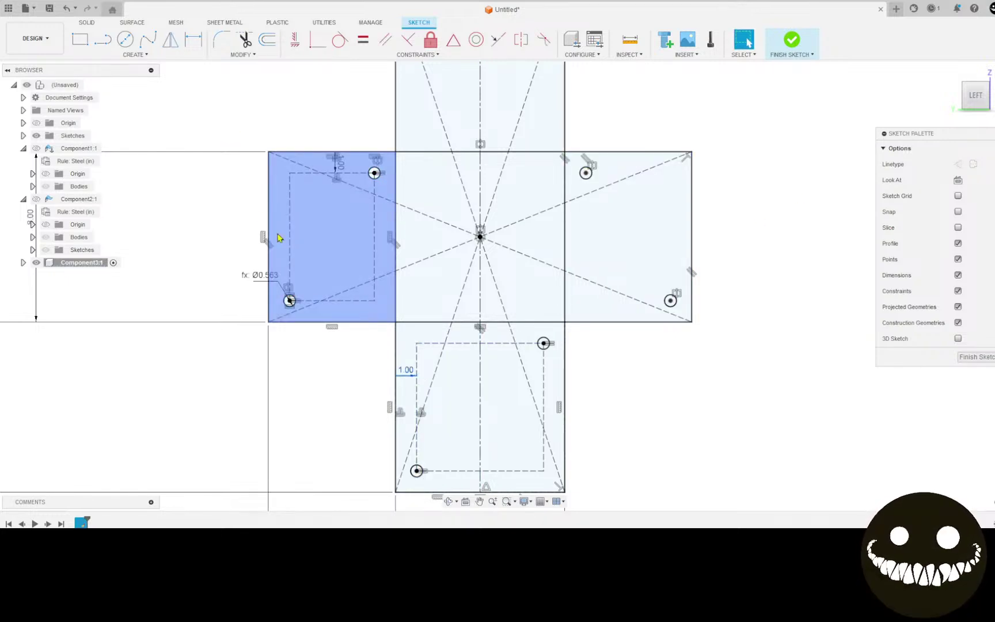
pyautogui.doubleClick(411, 377)
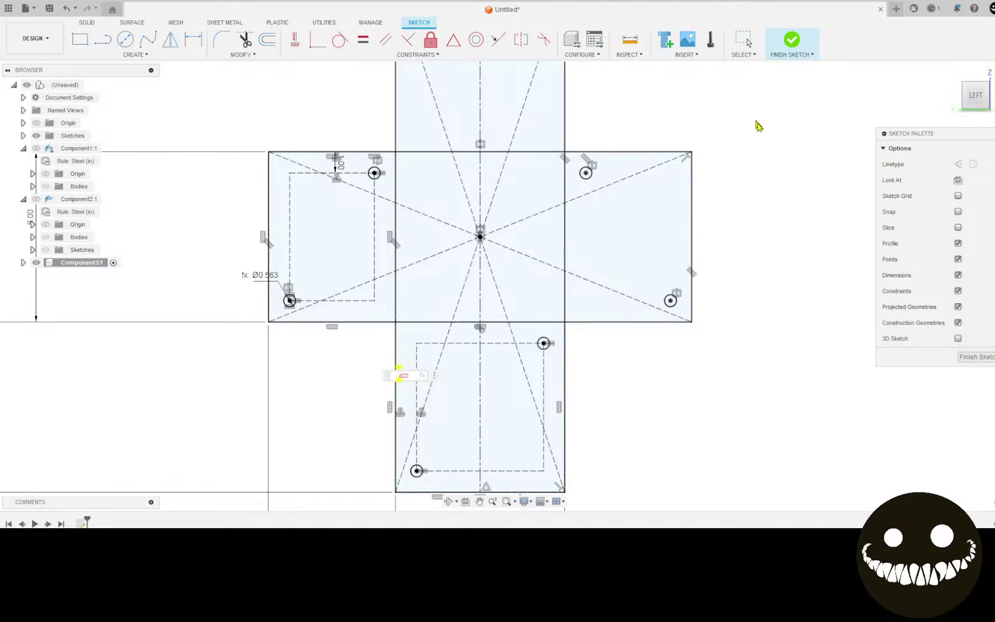
pyautogui.press('Return')
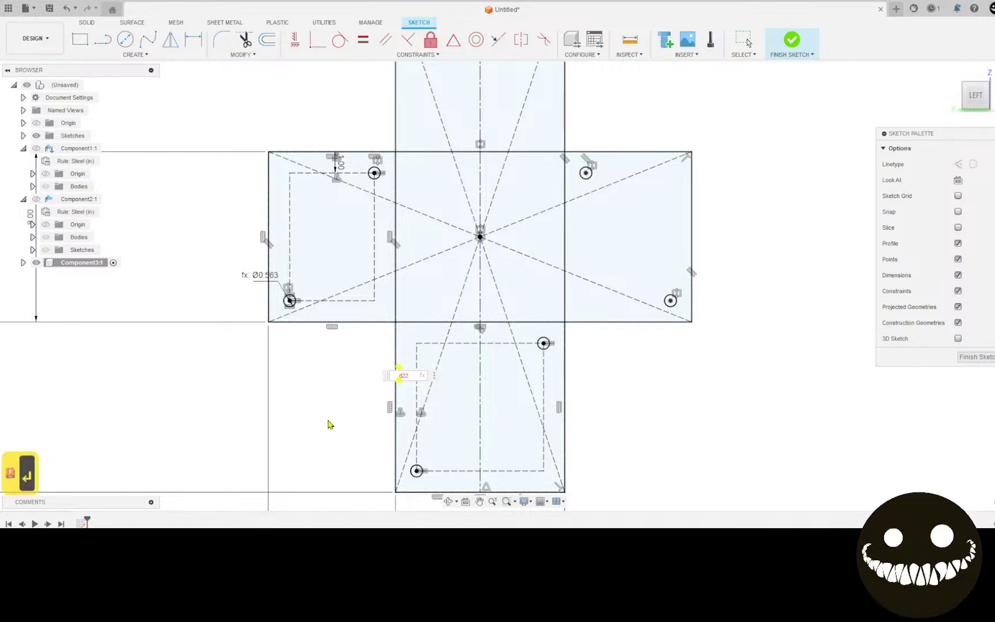
pyautogui.press('Return')
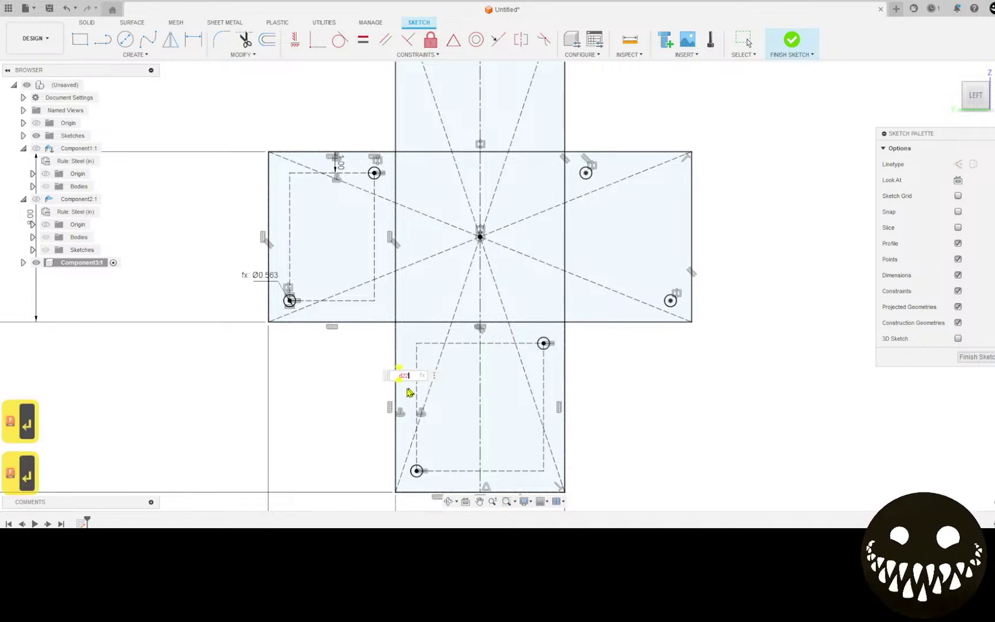
pyautogui.press('Return')
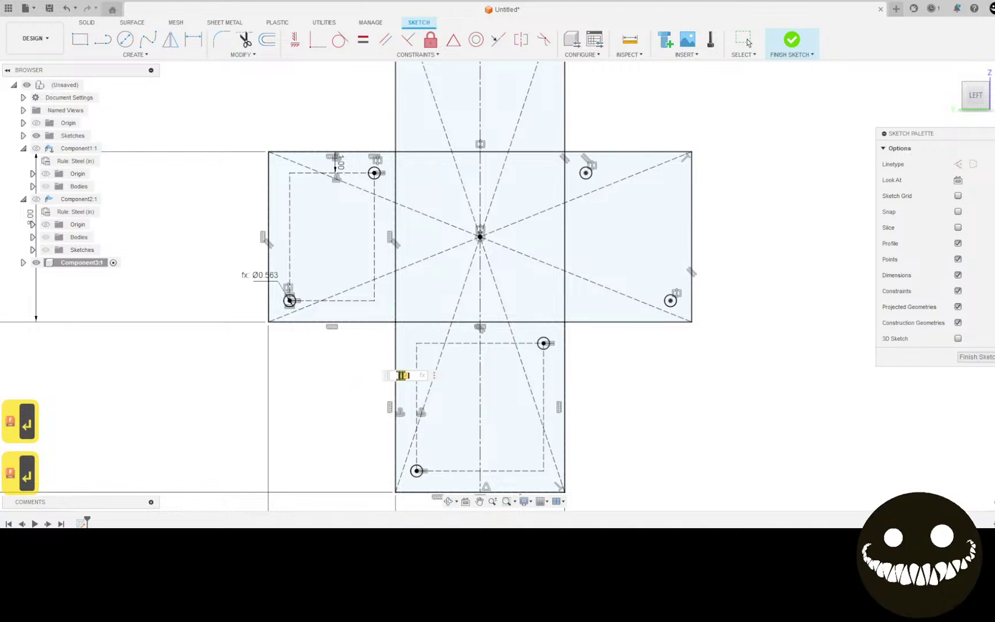
pyautogui.press('BackSpace')
pyautogui.press('BackSpace')
pyautogui.press('BackSpace')
pyautogui.press('BackSpace')
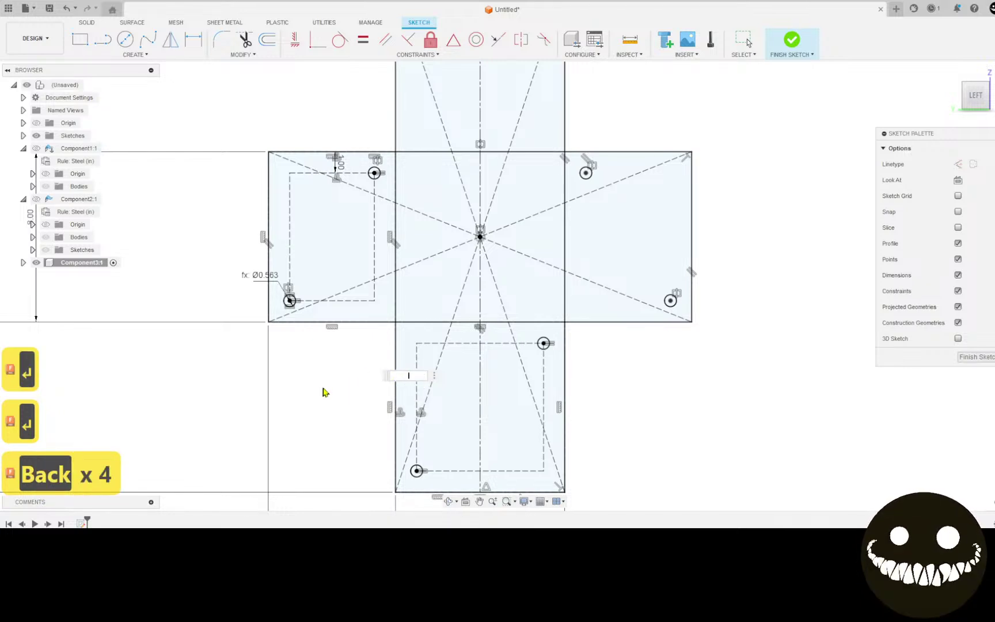
pyautogui.press('Escape')
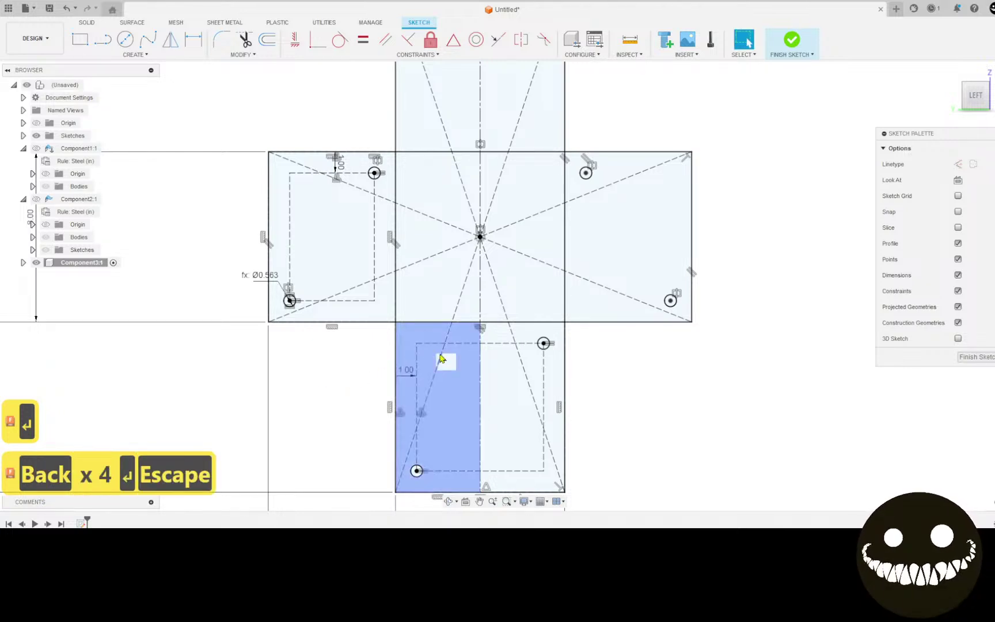
# Link the offset of the lower arm's dashed construction rectangle to parameter d22.
pyautogui.doubleClick(411, 373)
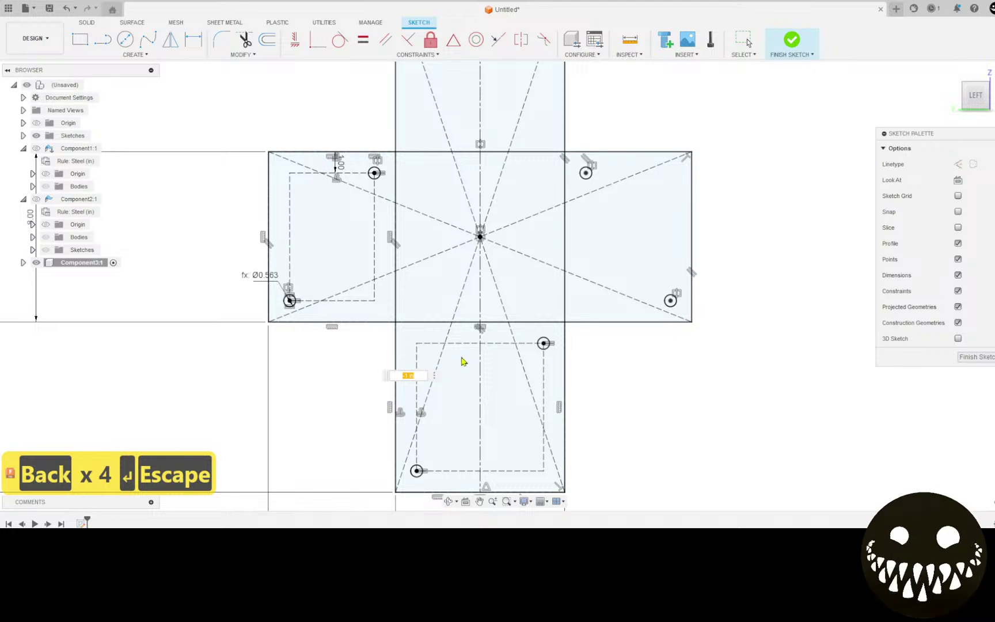
pyautogui.write('d22')
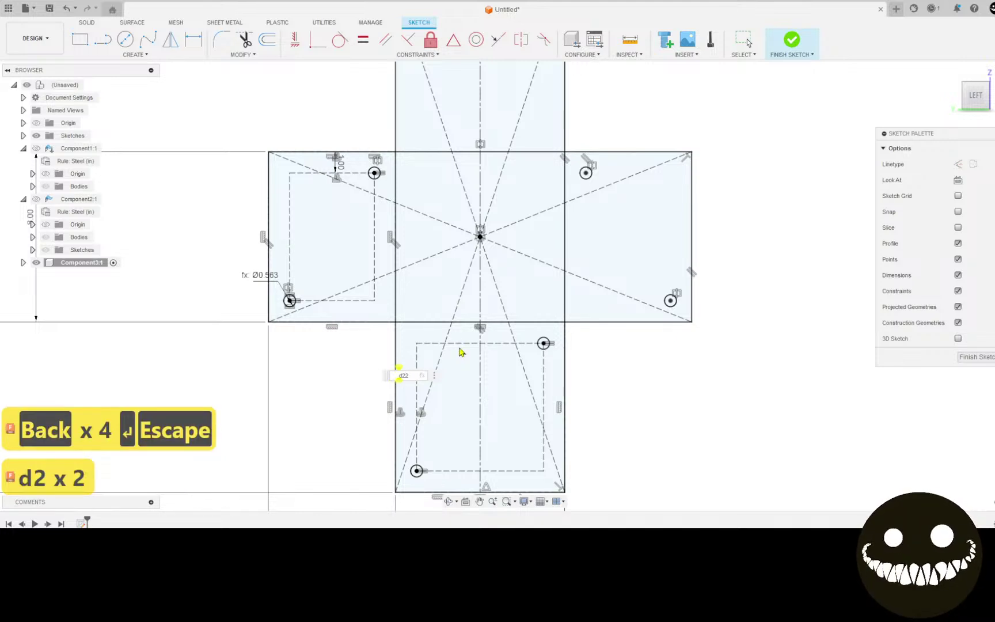
pyautogui.press('Return')
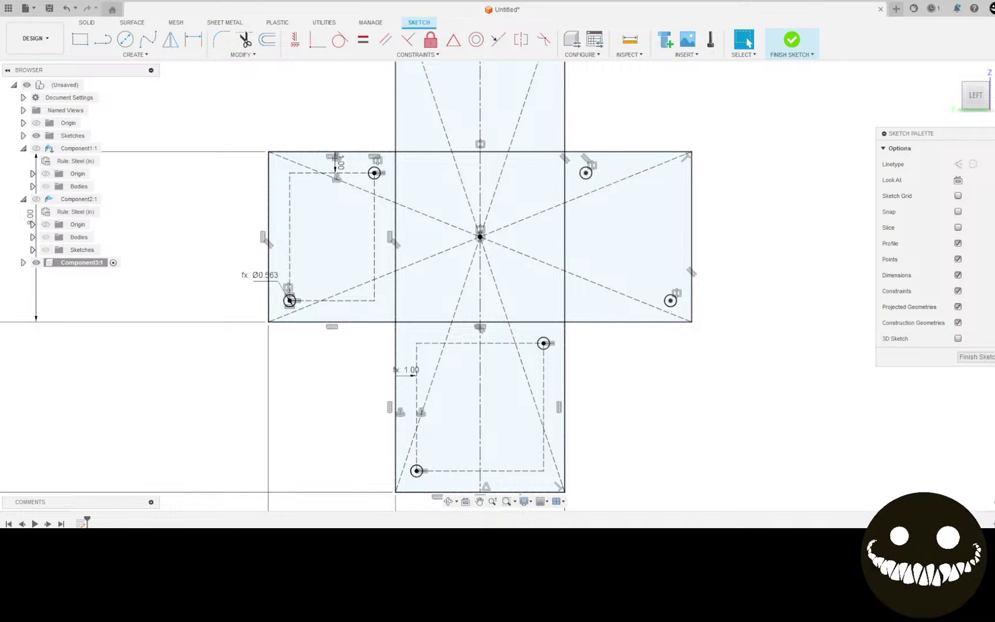
# Check the hand-drawn plate photo, and try 1.5 as the offset of the left arm's dashed construction rectangle in Fusion.
pyautogui.hotkey('alt', 'Tab')
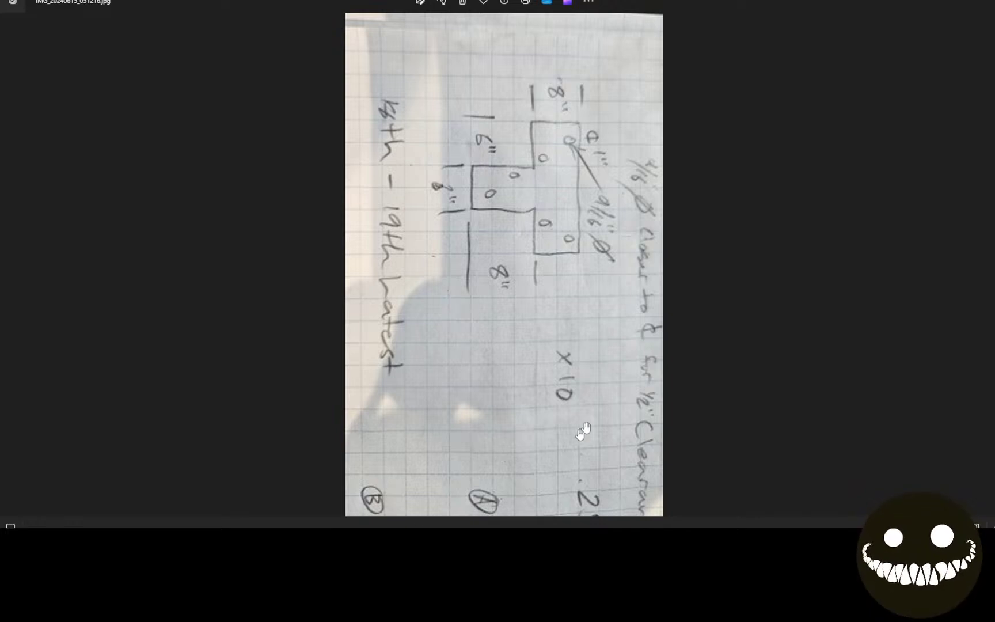
pyautogui.scroll(-2, 567, 398)
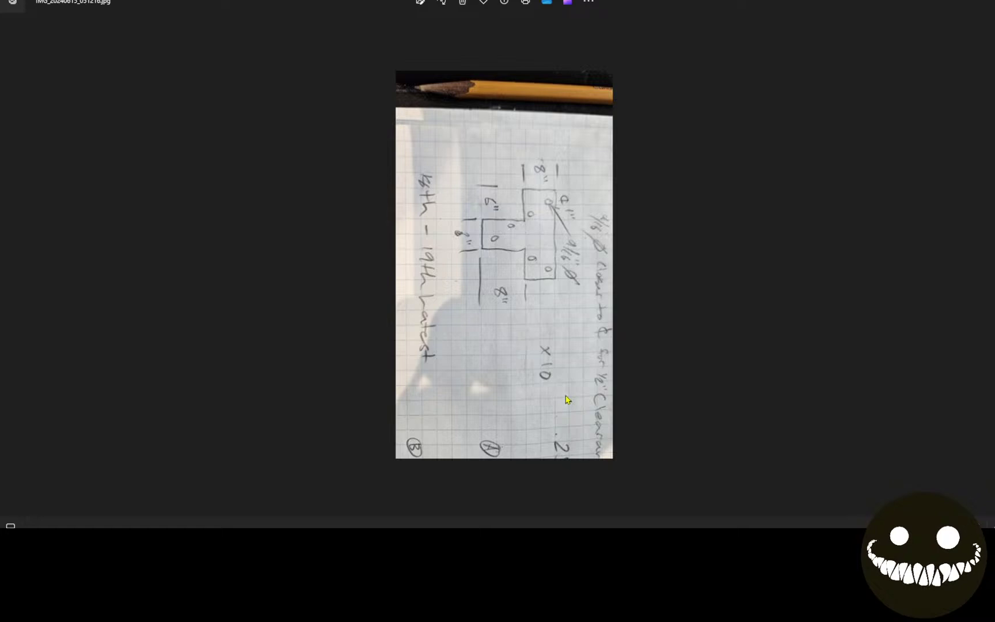
pyautogui.scroll(1, 561, 401)
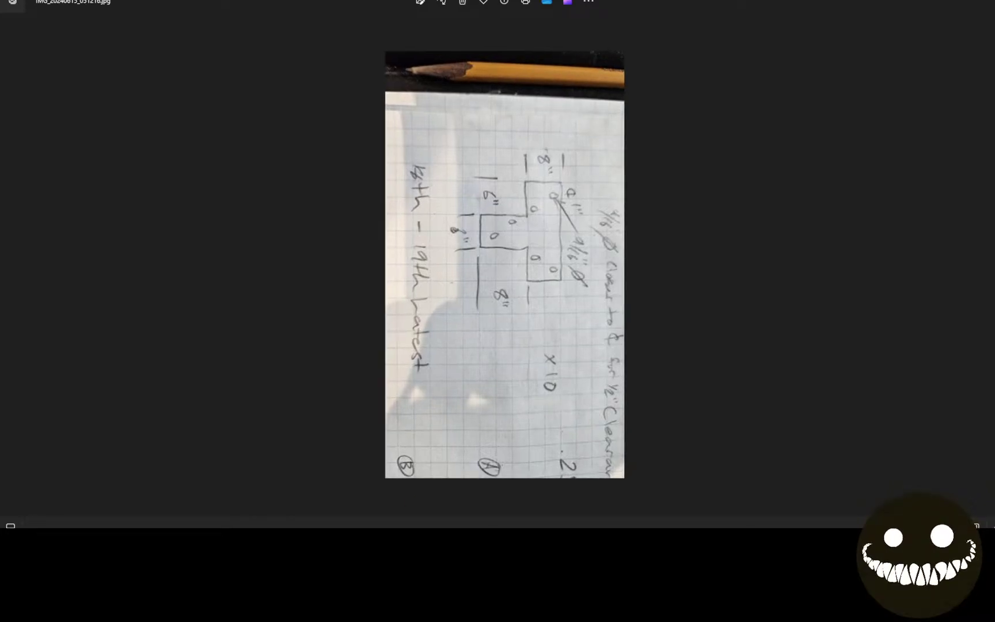
pyautogui.hotkey('alt', 'Tab')
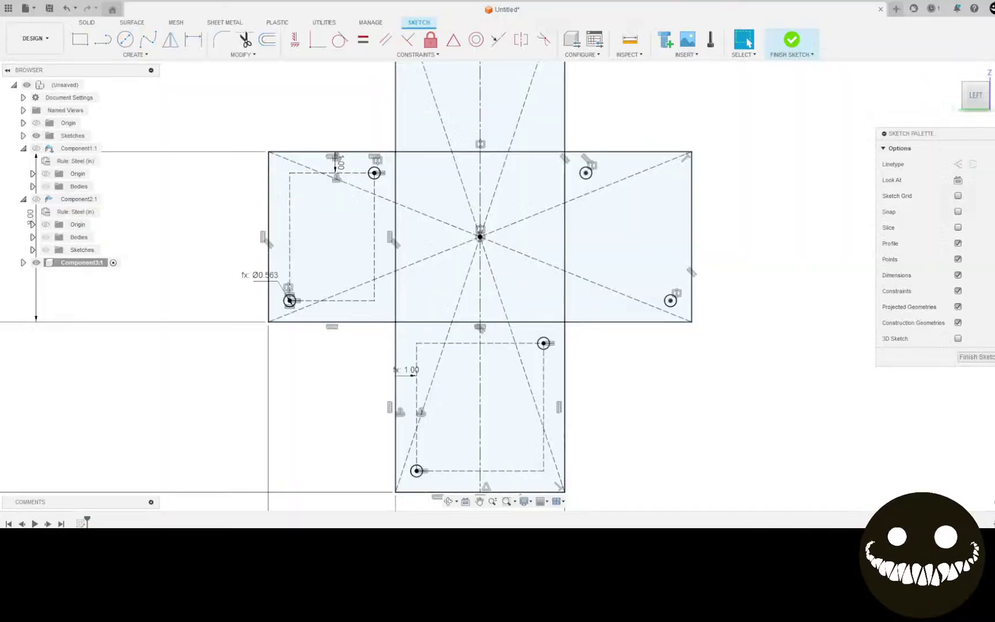
pyautogui.click(340, 176)
pyautogui.click(339, 163)
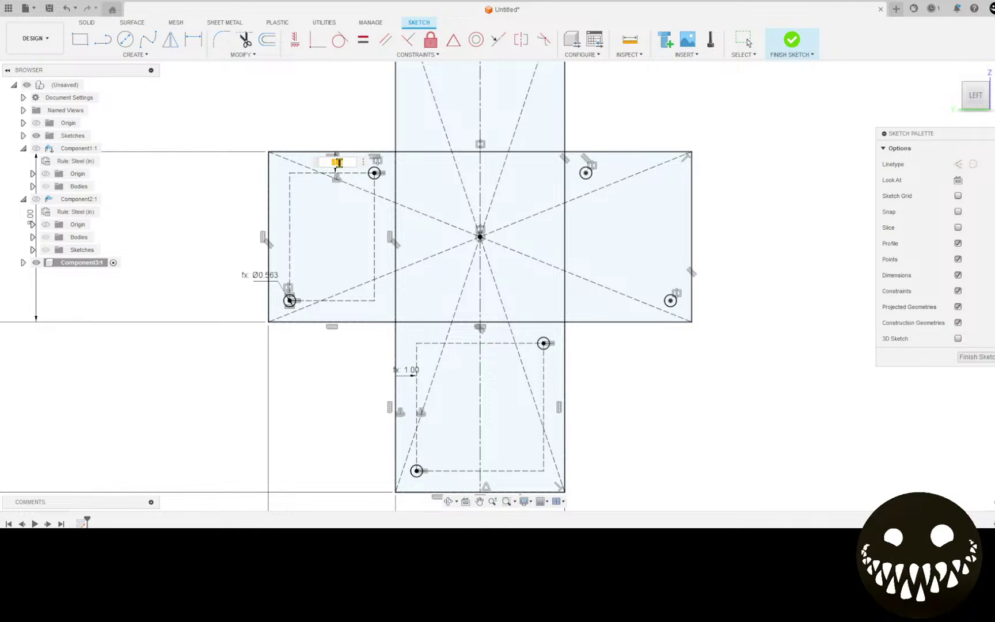
pyautogui.write('1.')
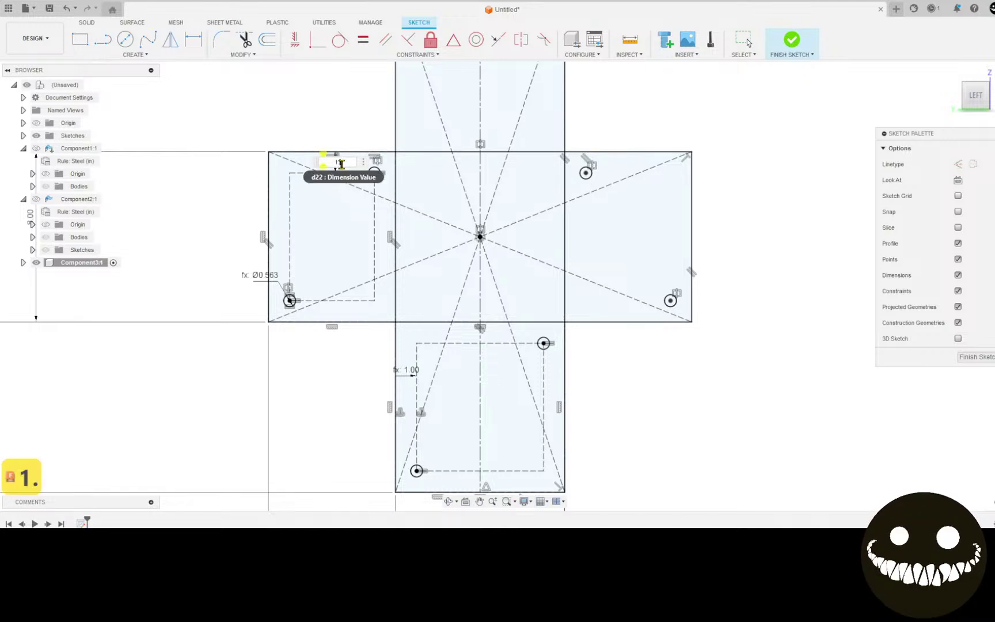
pyautogui.write('5')
pyautogui.press('Return')
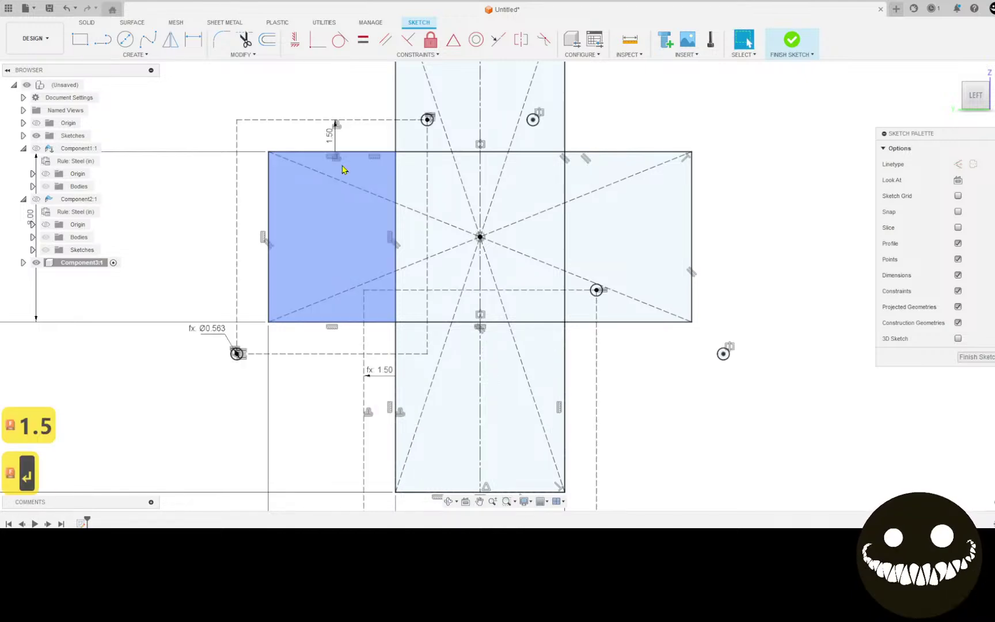
# Try to flip the left arm's offset rectangle inward by switching its offset to -1.5 in.
pyautogui.doubleClick(334, 130)
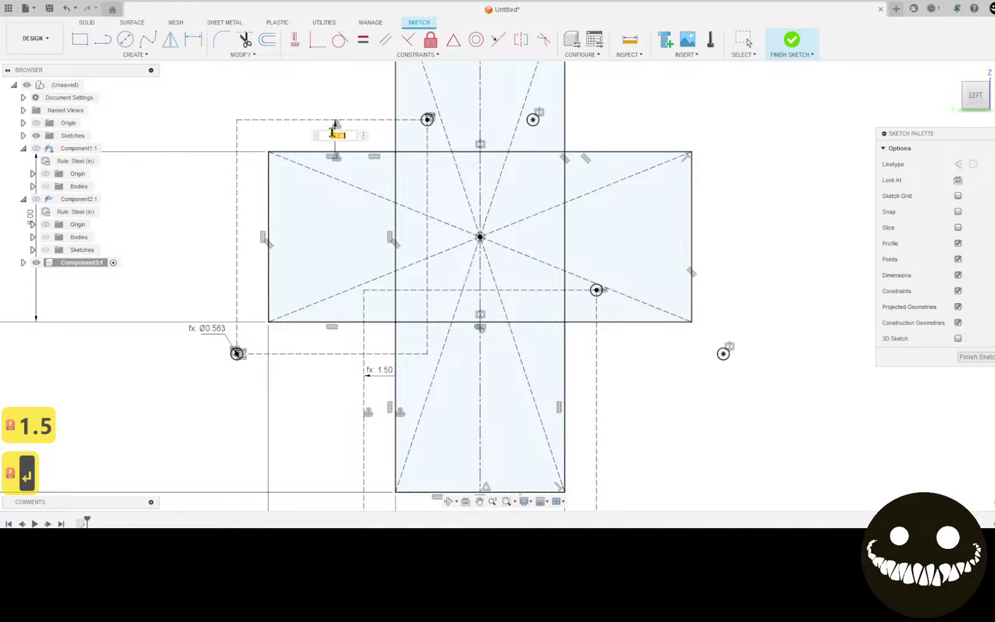
pyautogui.write('-')
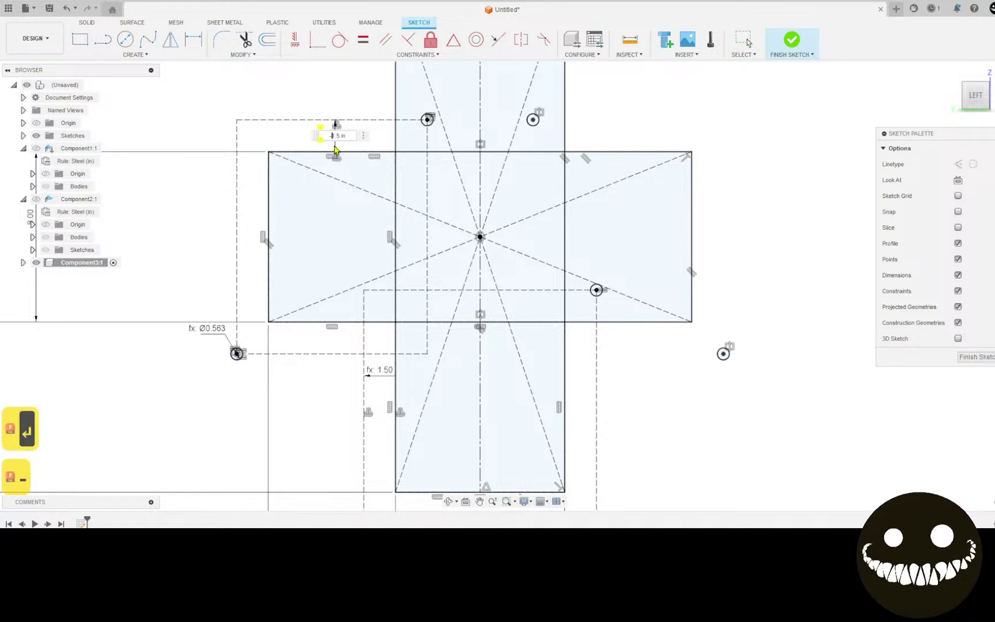
pyautogui.press('Return')
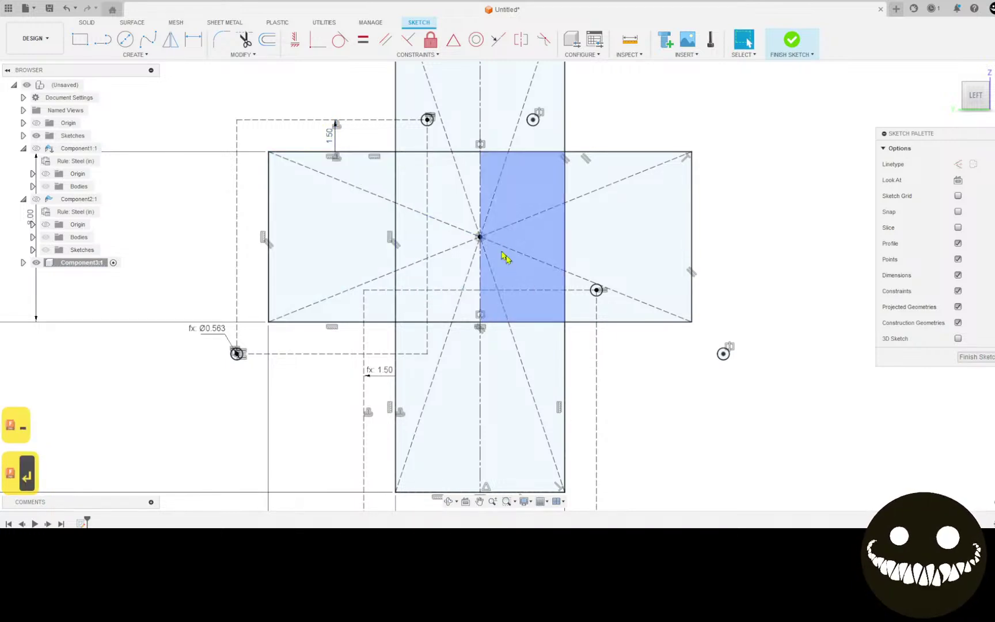
pyautogui.scroll(-2, 333, 159)
pyautogui.doubleClick(333, 152)
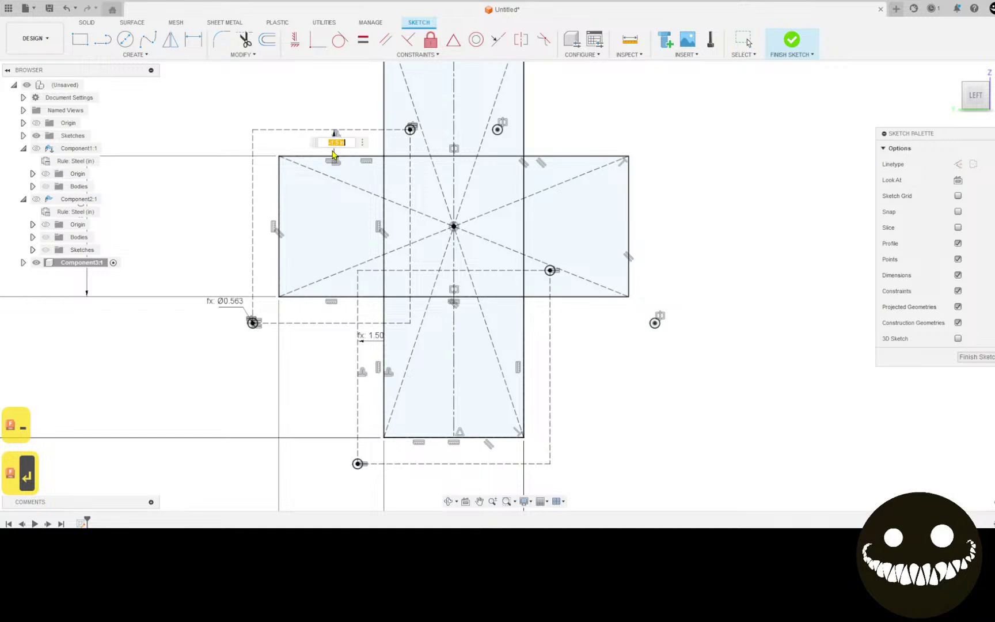
pyautogui.click(331, 141)
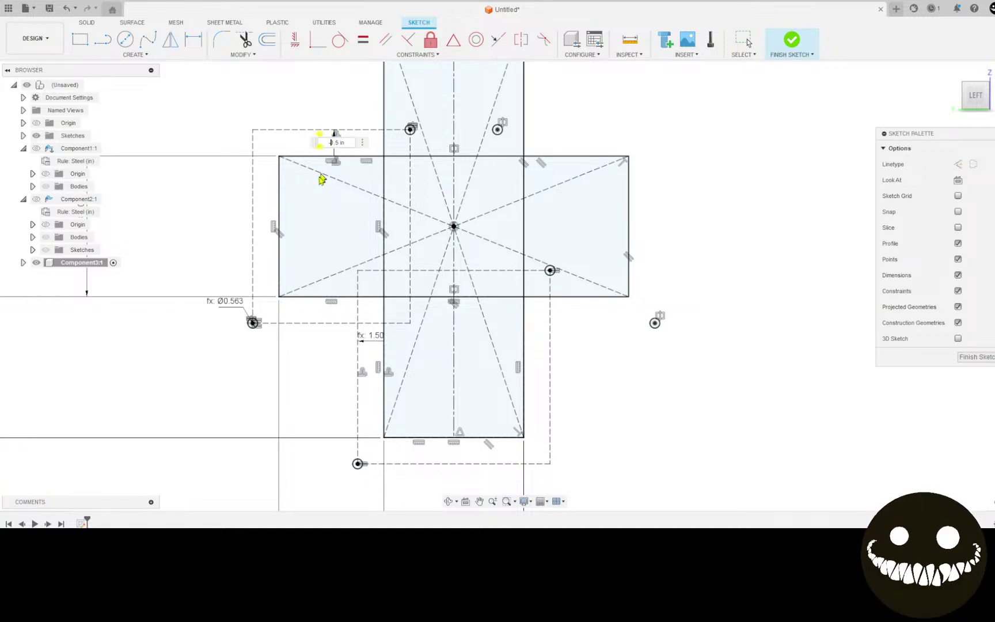
pyautogui.press('BackSpace')
pyautogui.press('Return')
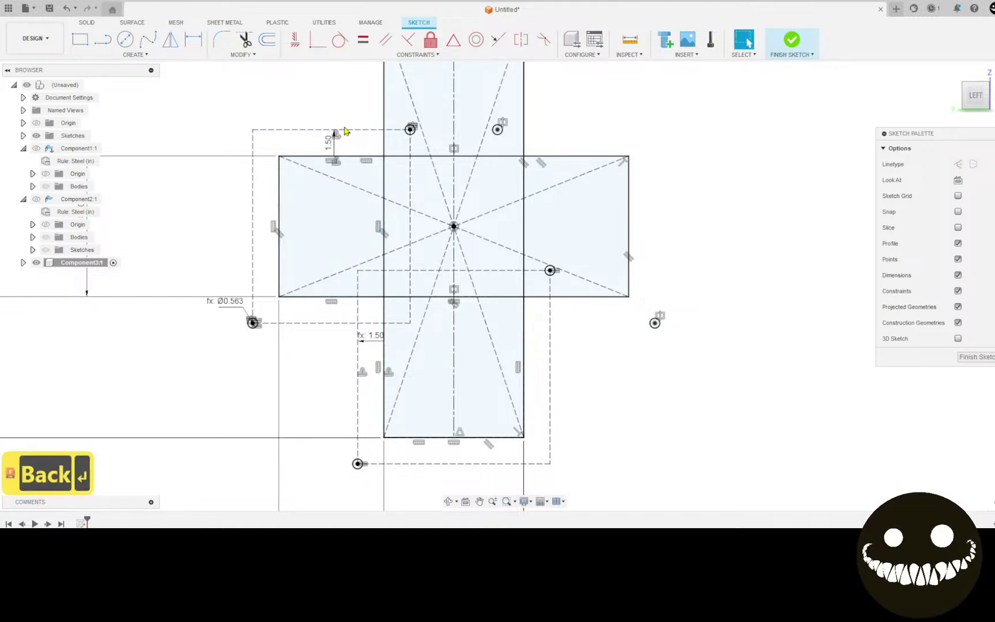
pyautogui.doubleClick(331, 141)
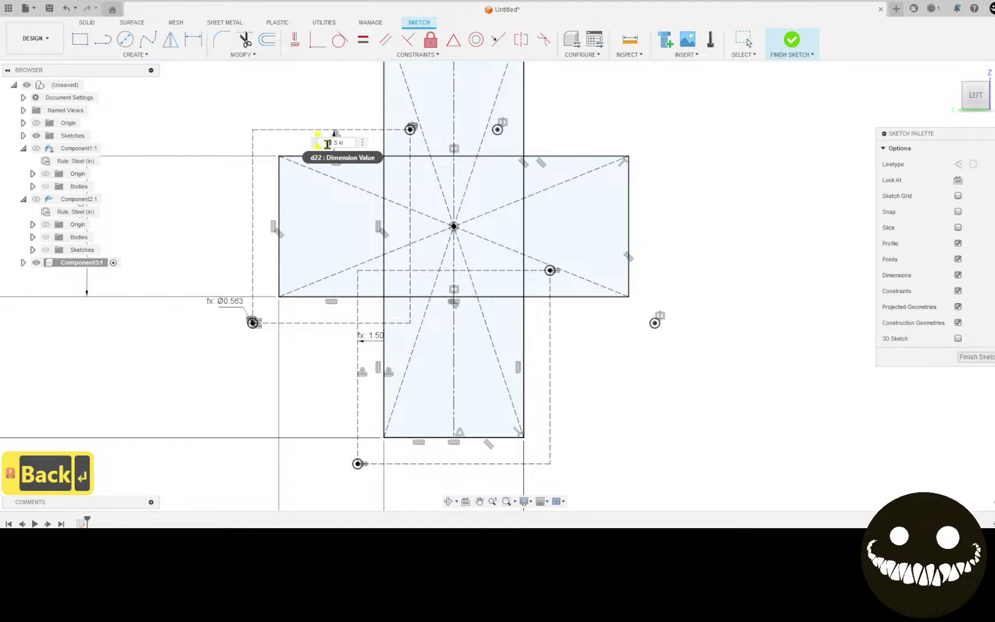
pyautogui.press('Return')
pyautogui.click(332, 211)
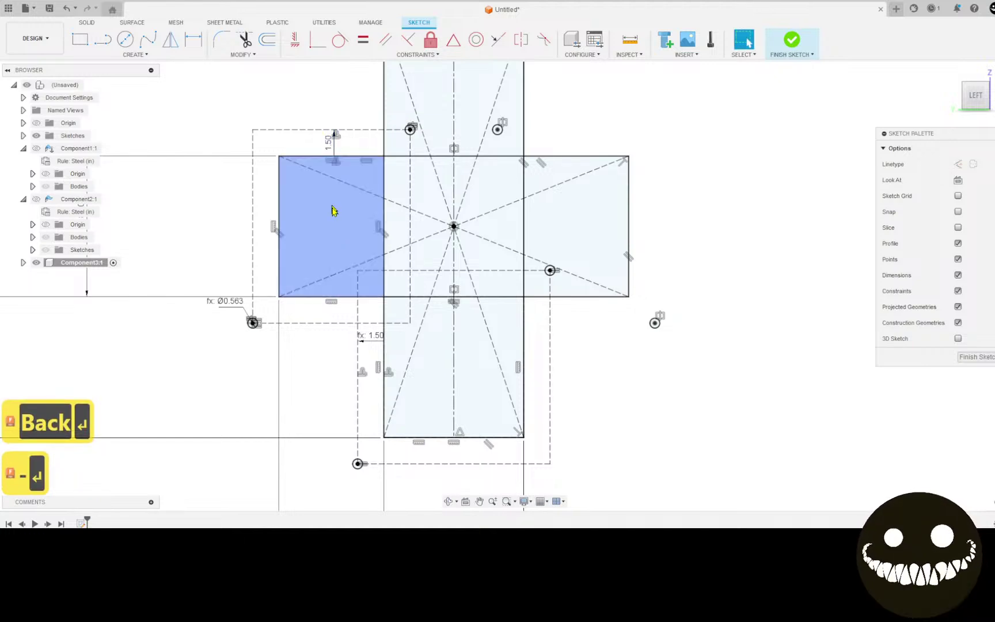
# Undo the 1.5 in offset changes to the left arm's construction rectangle.
pyautogui.hotkey('ctrl', 'z')
pyautogui.hotkey('ctrl', 'z')
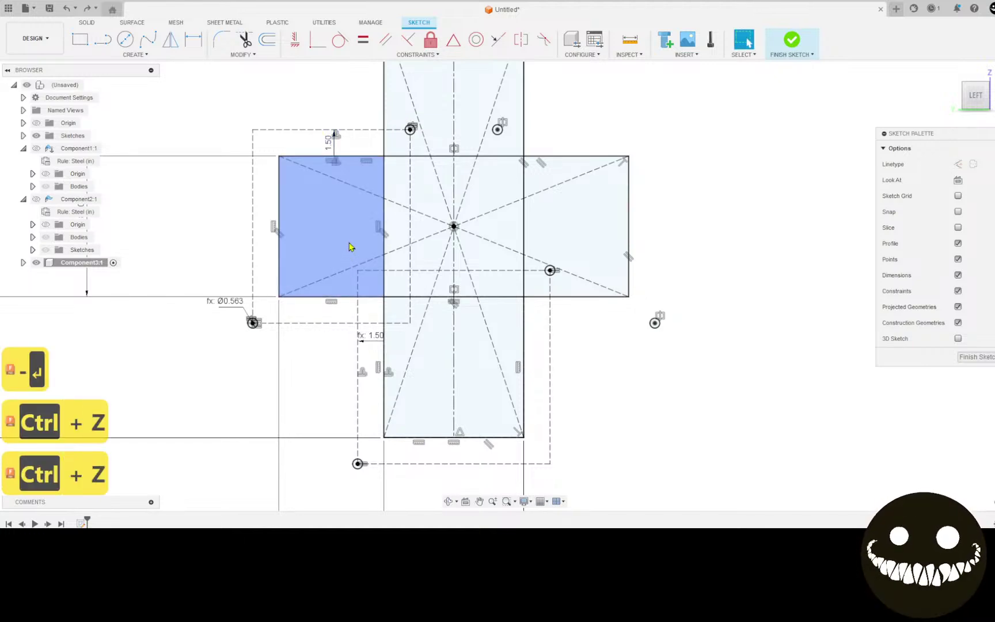
pyautogui.scroll(-3, 325, 353)
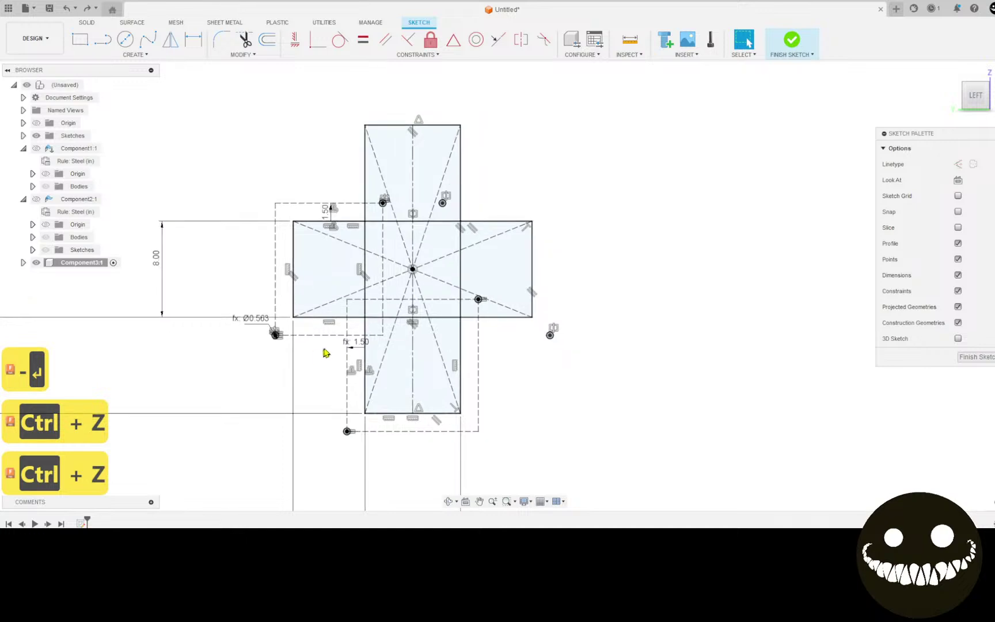
pyautogui.hotkey('ctrl', 'z')
pyautogui.hotkey('ctrl', 'z')
pyautogui.scroll(4, 323, 231)
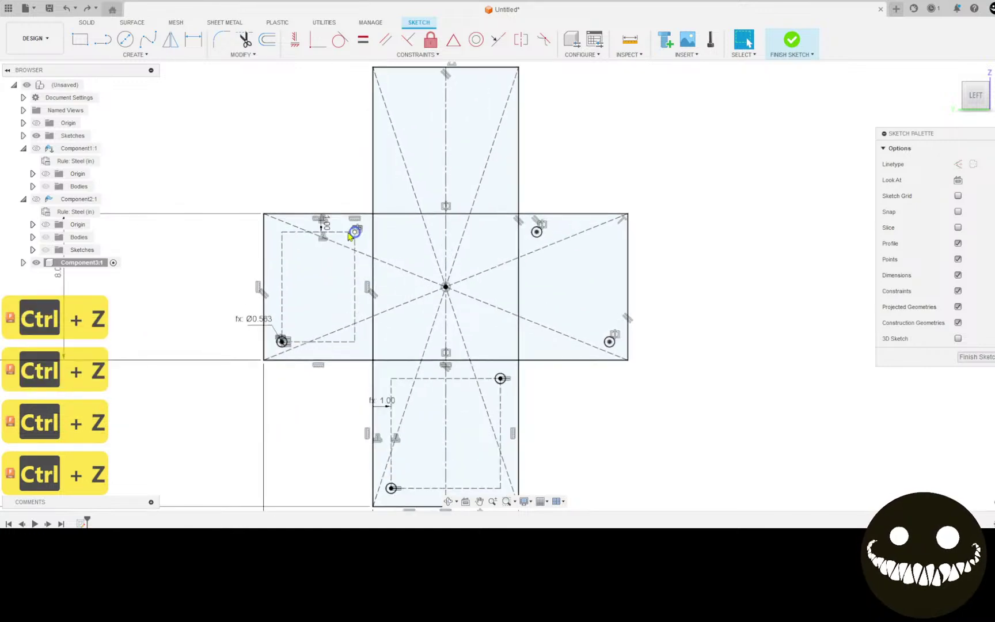
# Set the offset of the left arm's dashed construction rectangle to -1.5 in.
pyautogui.scroll(2, 323, 231)
pyautogui.doubleClick(314, 221)
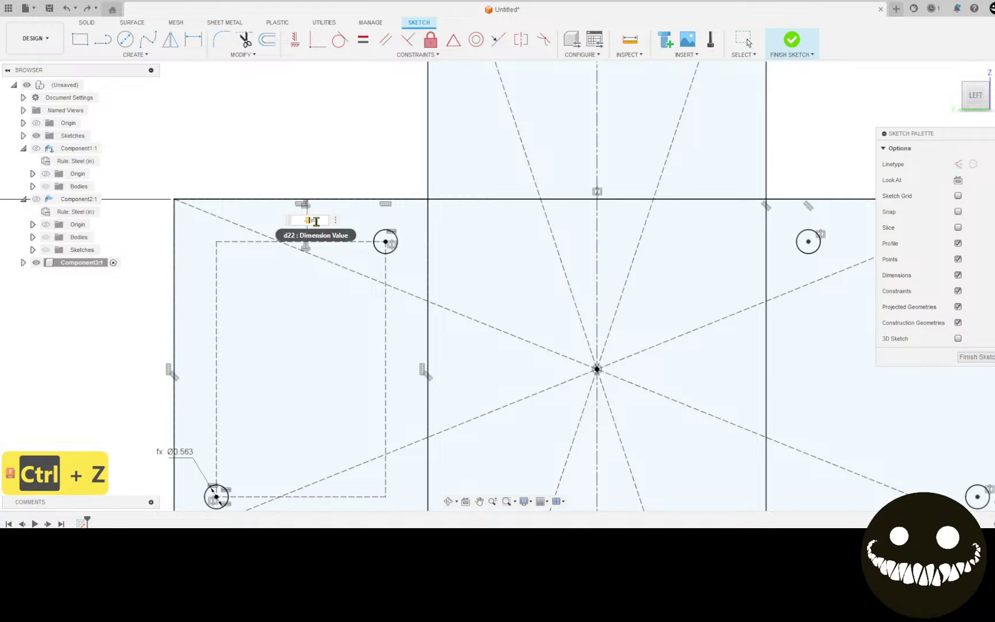
pyautogui.press('Right')
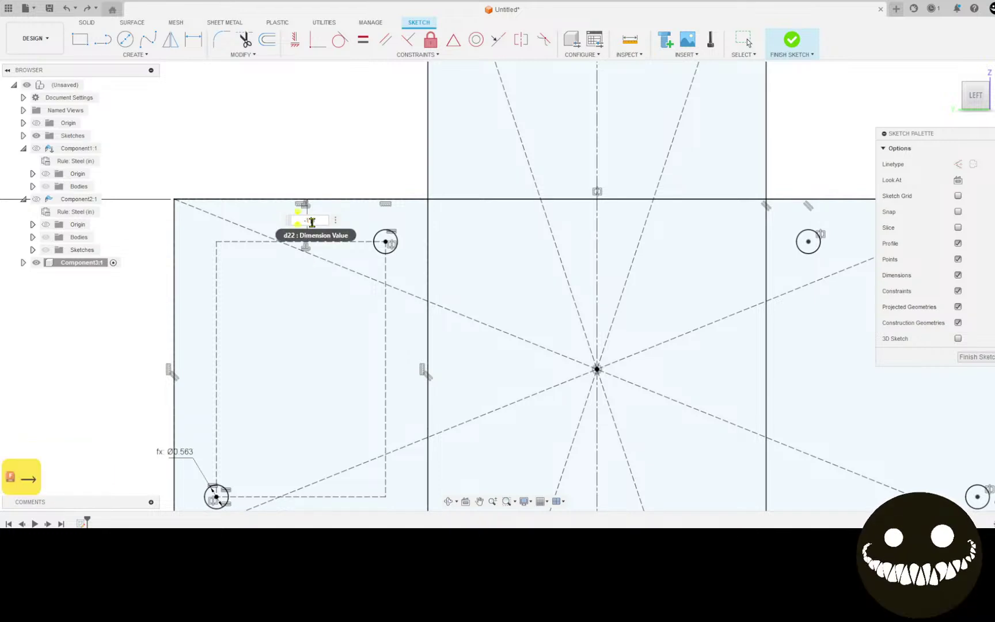
pyautogui.write('.5in')
pyautogui.press('Return')
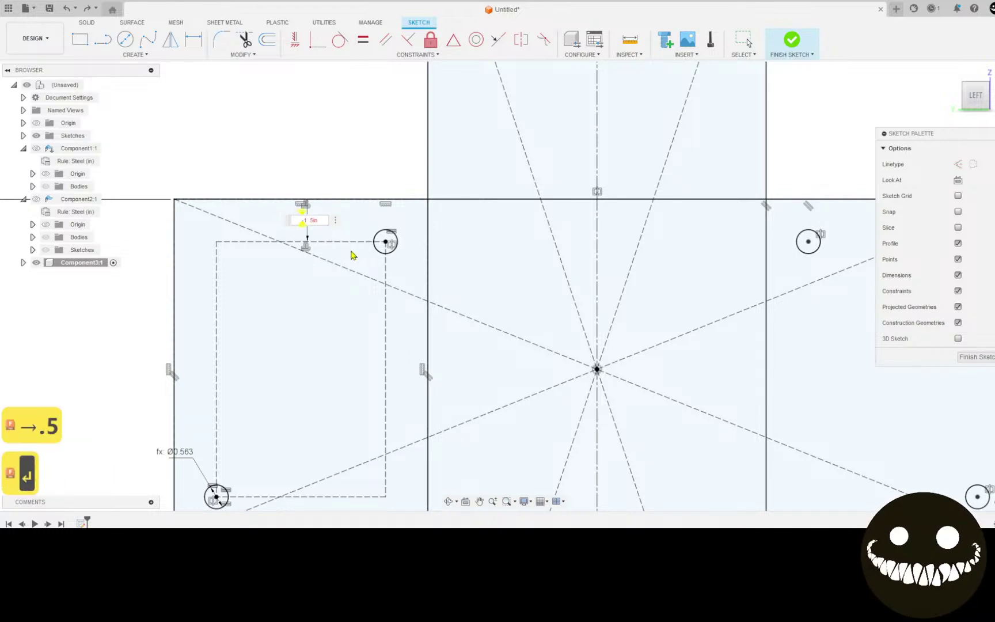
pyautogui.press('Return')
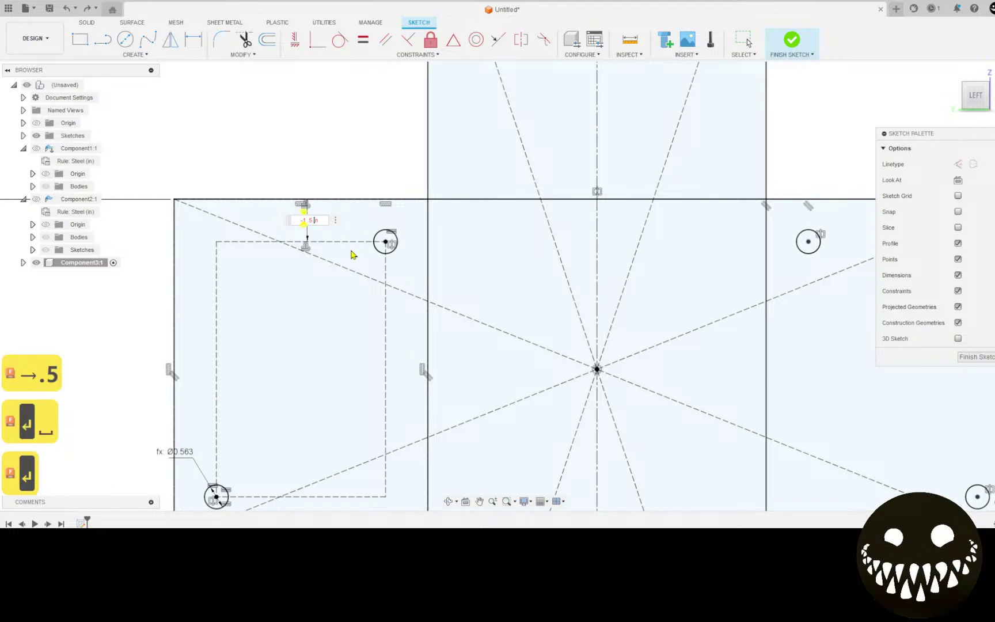
pyautogui.press('Delete')
pyautogui.press('Delete')
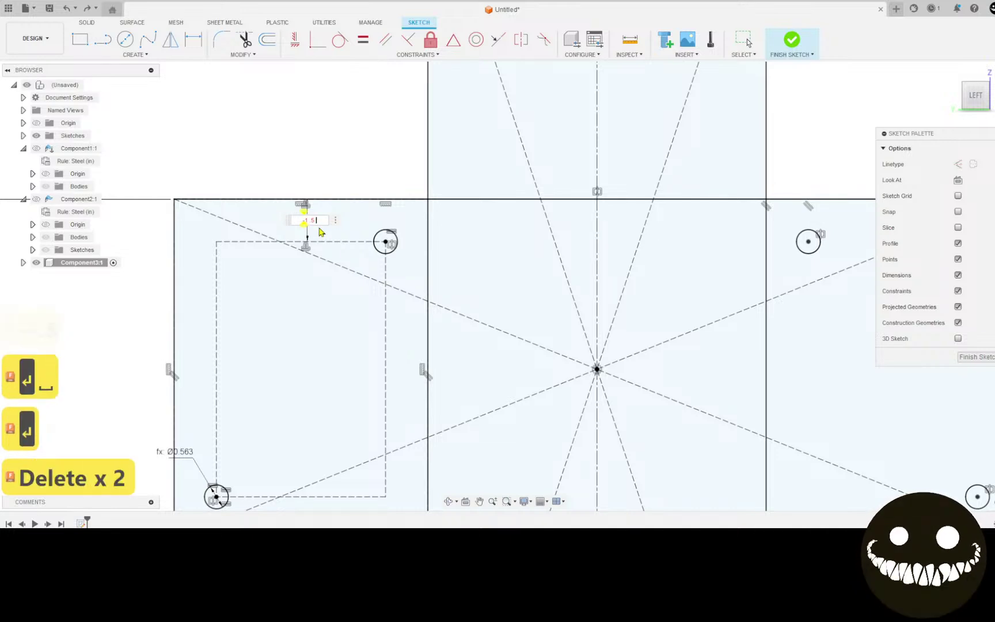
pyautogui.press('BackSpace')
pyautogui.press('BackSpace')
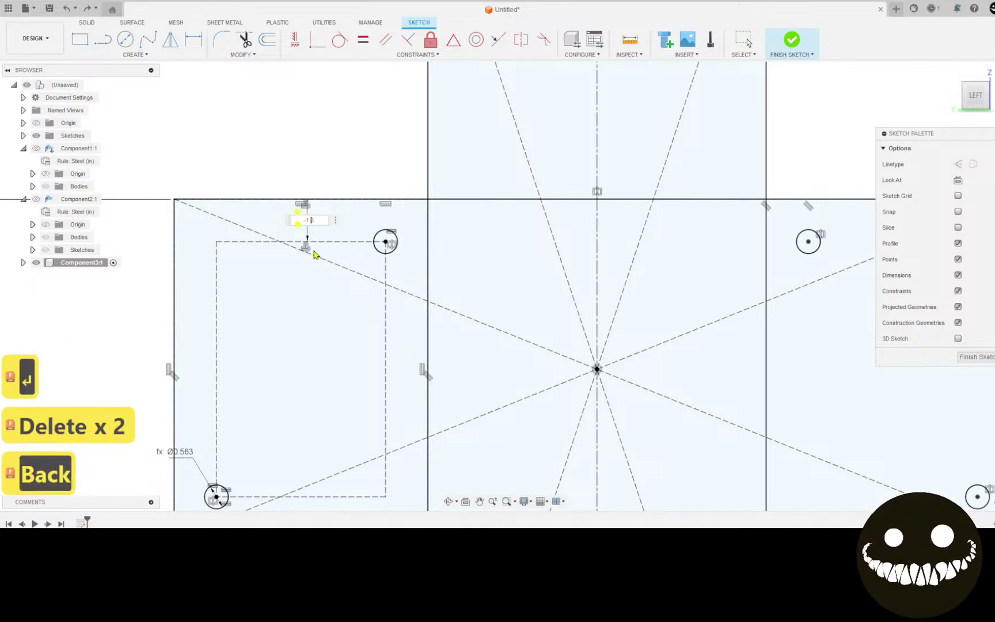
pyautogui.write('.')
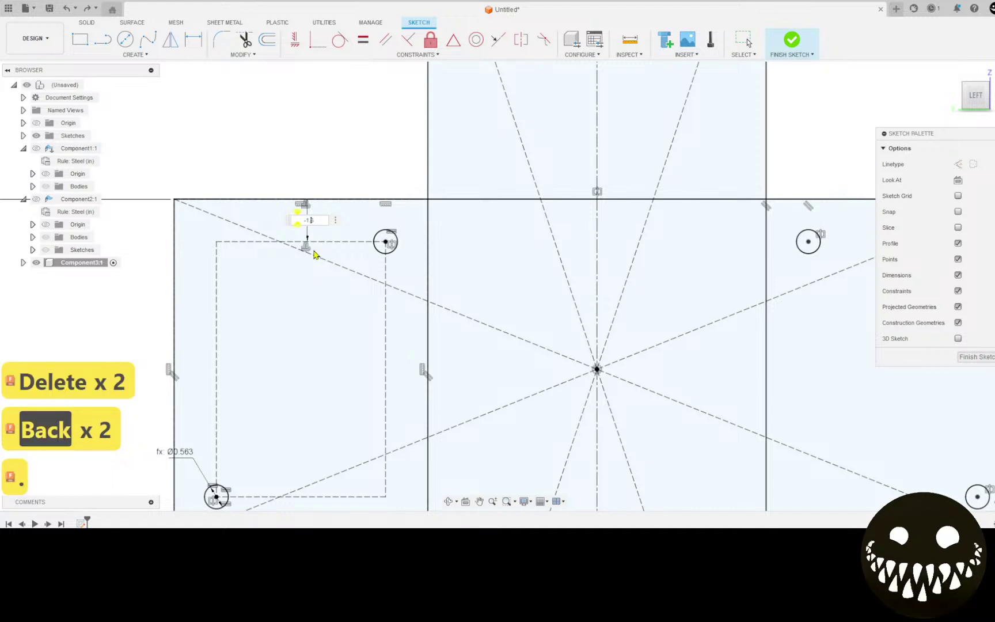
pyautogui.press('Return')
pyautogui.scroll(-5, 395, 355)
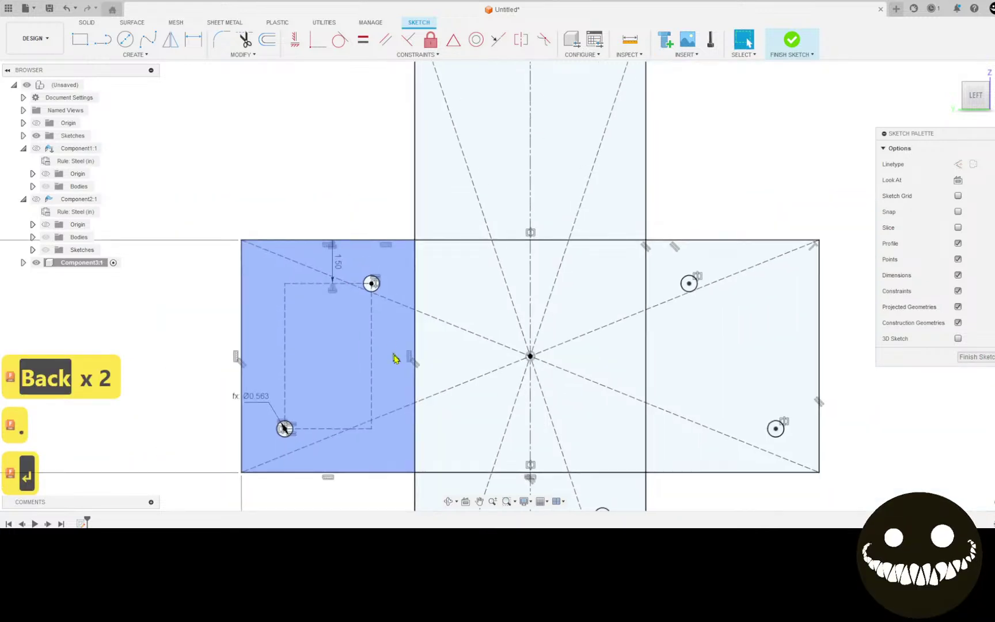
# Extrude the six profiles forming the T-shaped plate by 0.25 in as a new body, leaving the holes open.
pyautogui.moveTo(393, 357); pyautogui.dragTo(370, 153, button='middle')
pyautogui.moveTo(446, 251); pyautogui.dragTo(454, 357, button='middle')
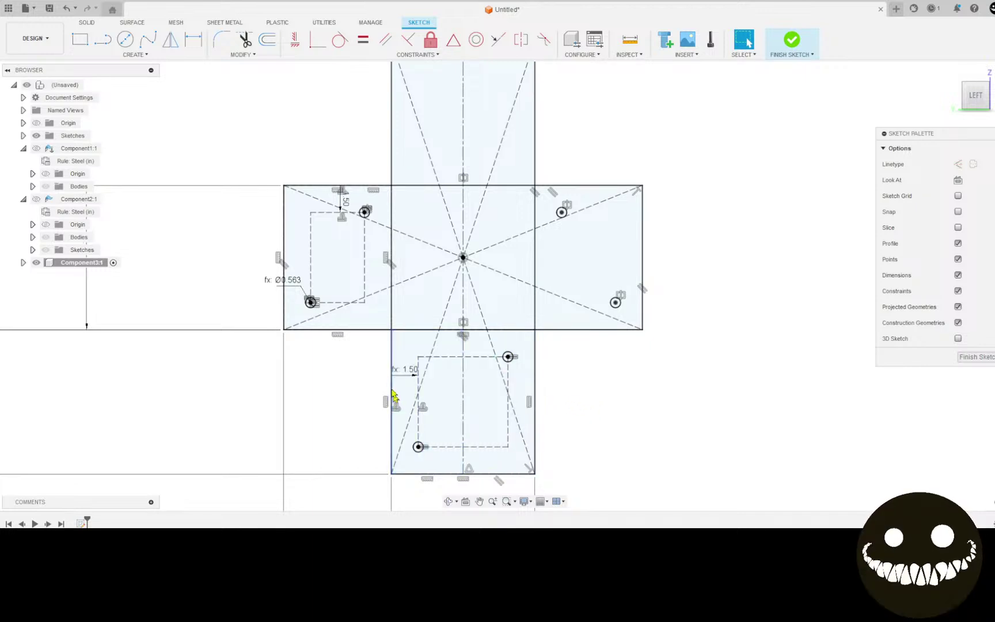
pyautogui.press('e')
pyautogui.click(351, 325)
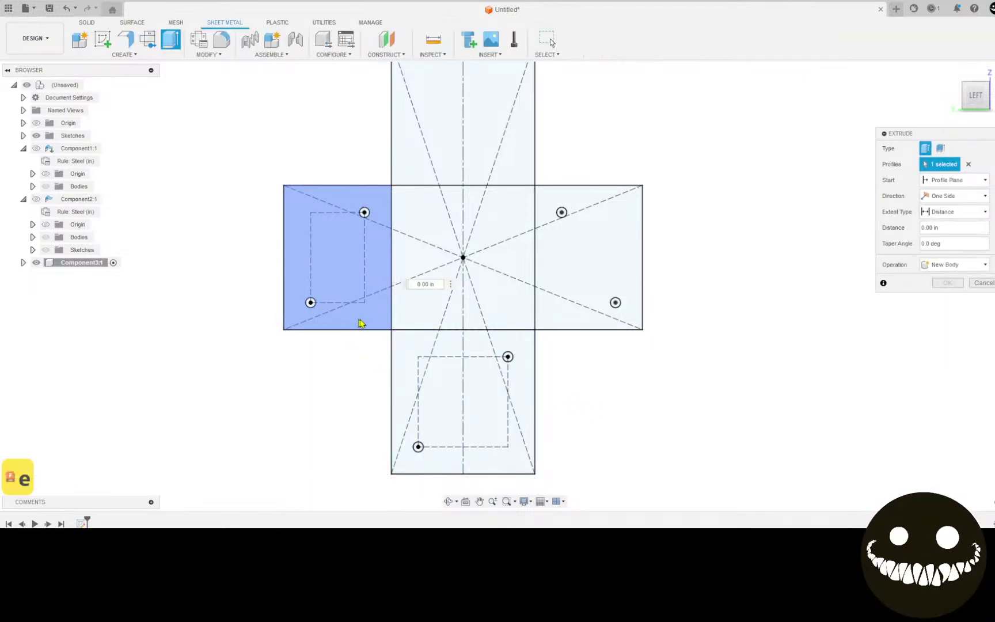
pyautogui.click(449, 288)
pyautogui.click(495, 283)
pyautogui.click(573, 266)
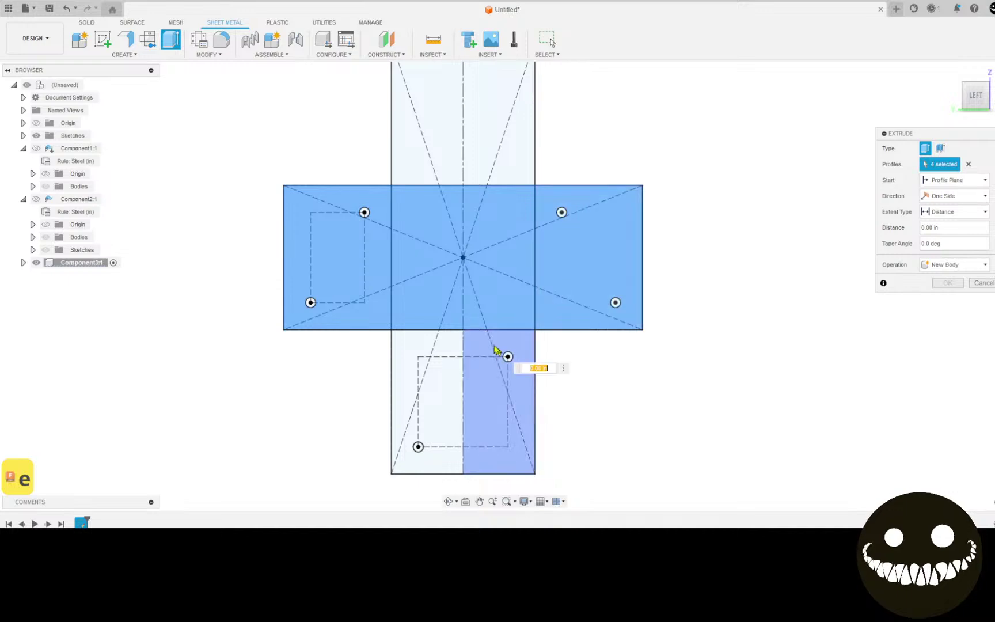
pyautogui.click(500, 350)
pyautogui.click(444, 361)
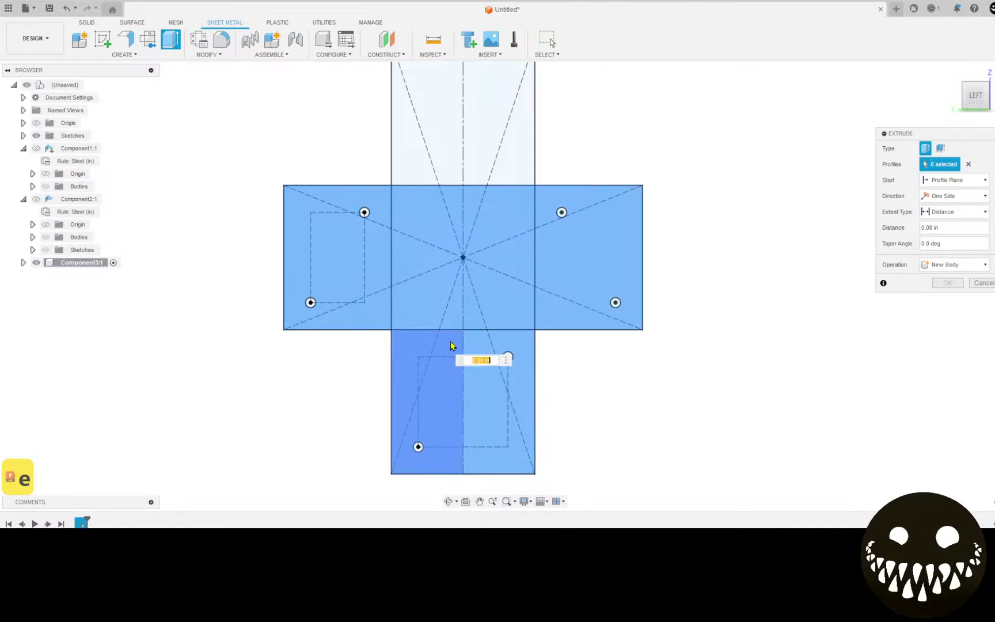
pyautogui.write('.')
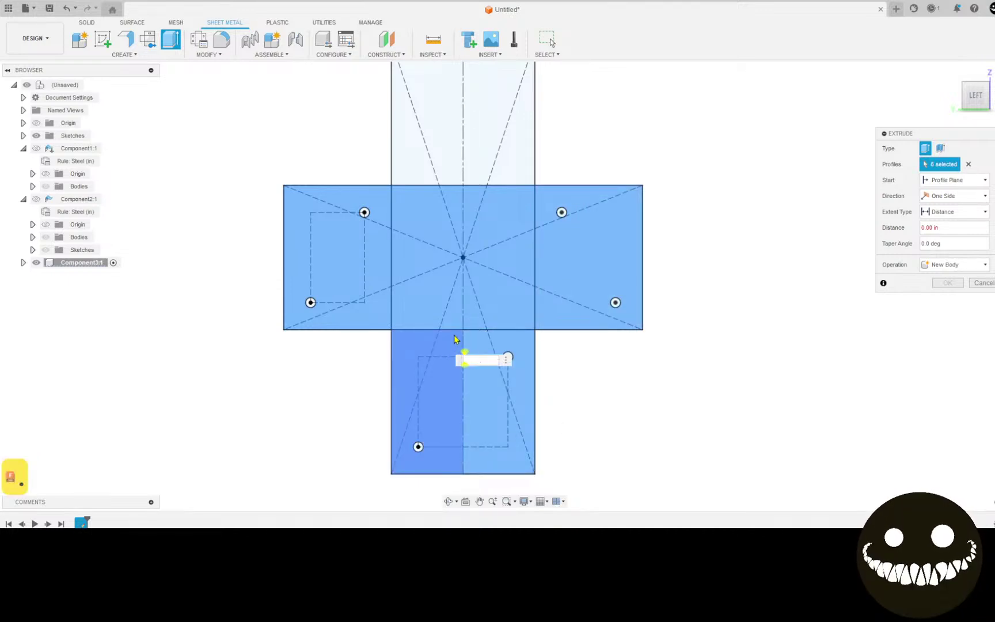
pyautogui.write('25')
pyautogui.press('Return')
# Show Component2 and Component1 again alongside the T-shaped plate.
pyautogui.scroll(-2, 524, 340)
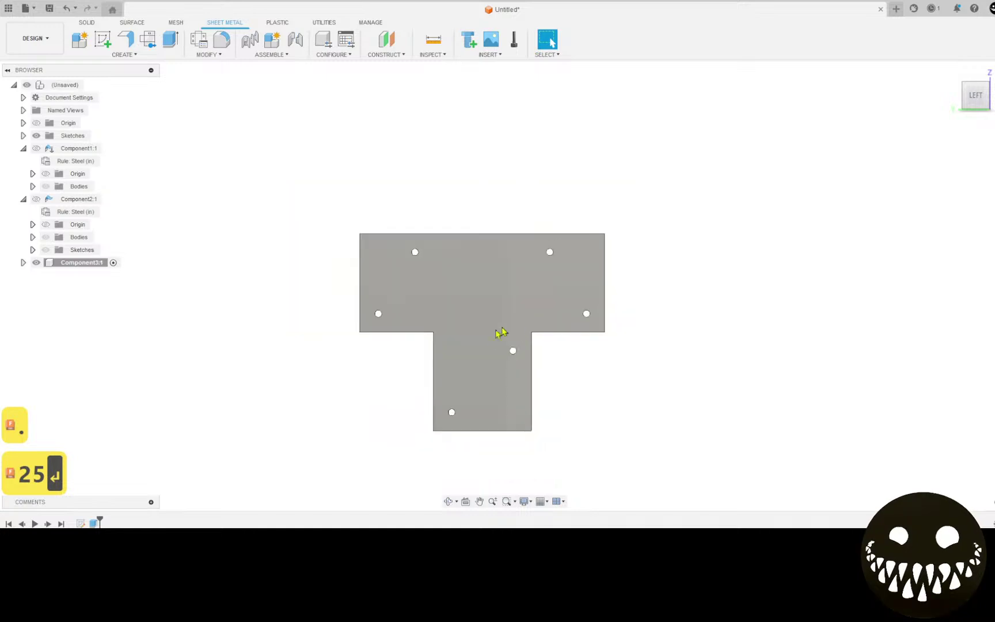
pyautogui.click(37, 200)
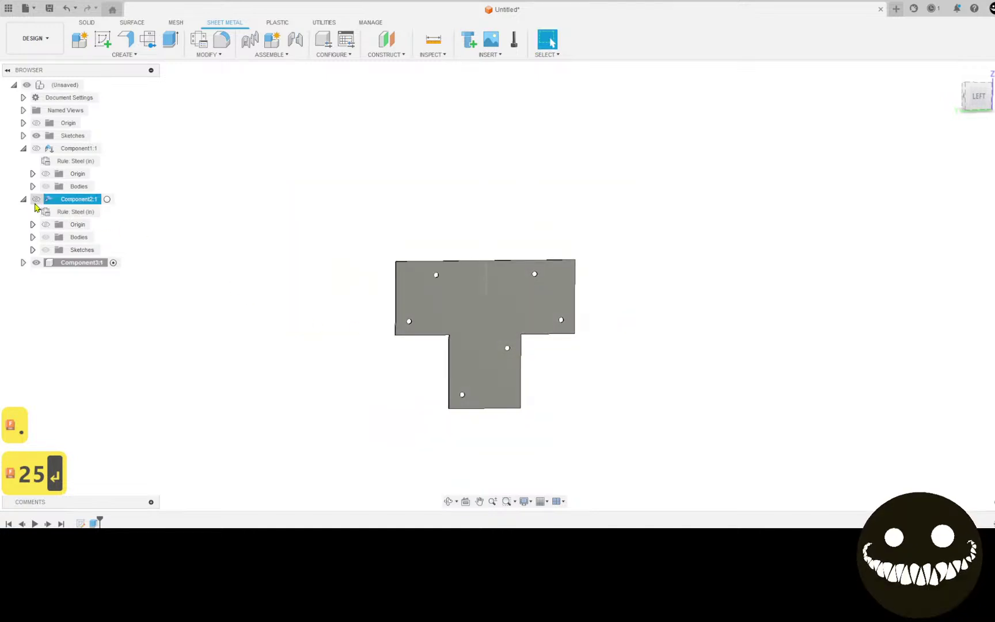
pyautogui.click(36, 199)
pyautogui.click(36, 148)
# Start a Move/Copy operation on the T-shaped plate body.
pyautogui.keyDown('shift'); pyautogui.moveTo(386, 256); pyautogui.dragTo(411, 233, button='middle'); pyautogui.keyUp('shift')
pyautogui.keyDown('shift'); pyautogui.moveTo(271, 138); pyautogui.dragTo(291, 154, button='middle'); pyautogui.keyUp('shift')
pyautogui.press('m')
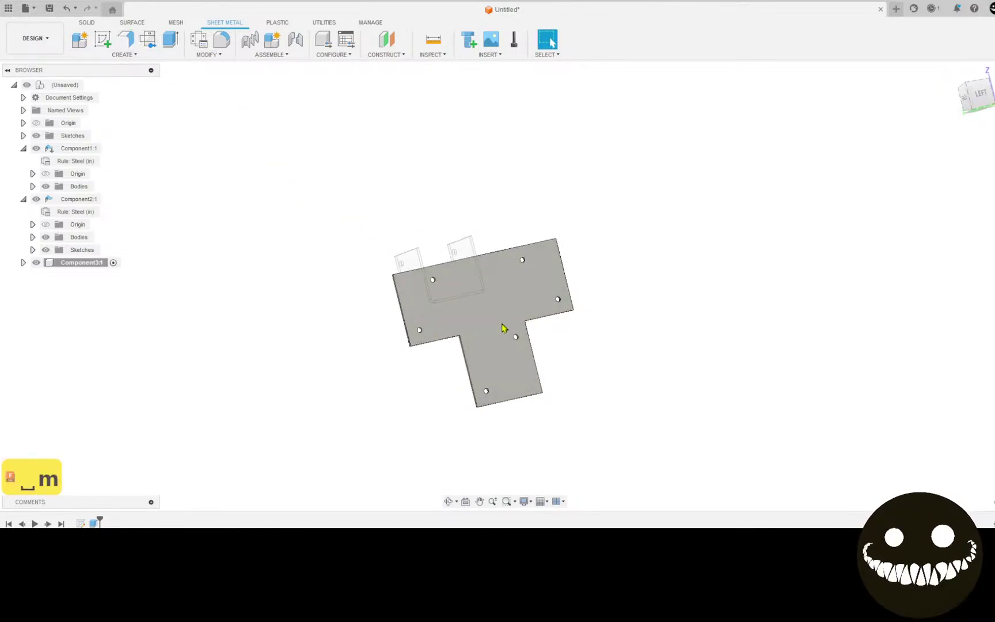
pyautogui.click(483, 324)
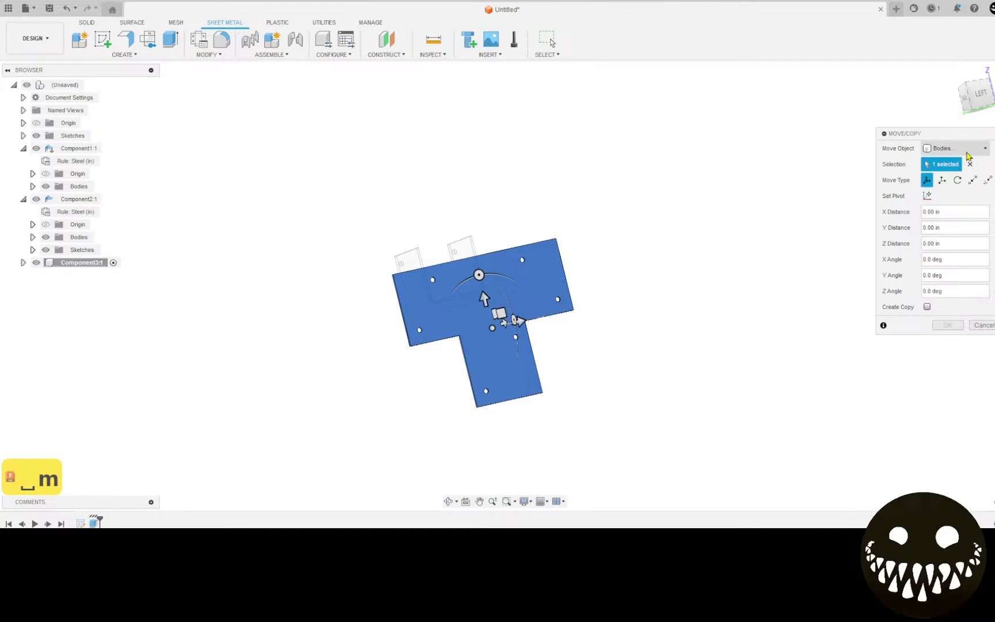
# Move the T-shaped plate component about 57 in along Z, clear of the bracket, and reactivate the top-level assembly.
pyautogui.click(956, 148)
pyautogui.click(953, 160)
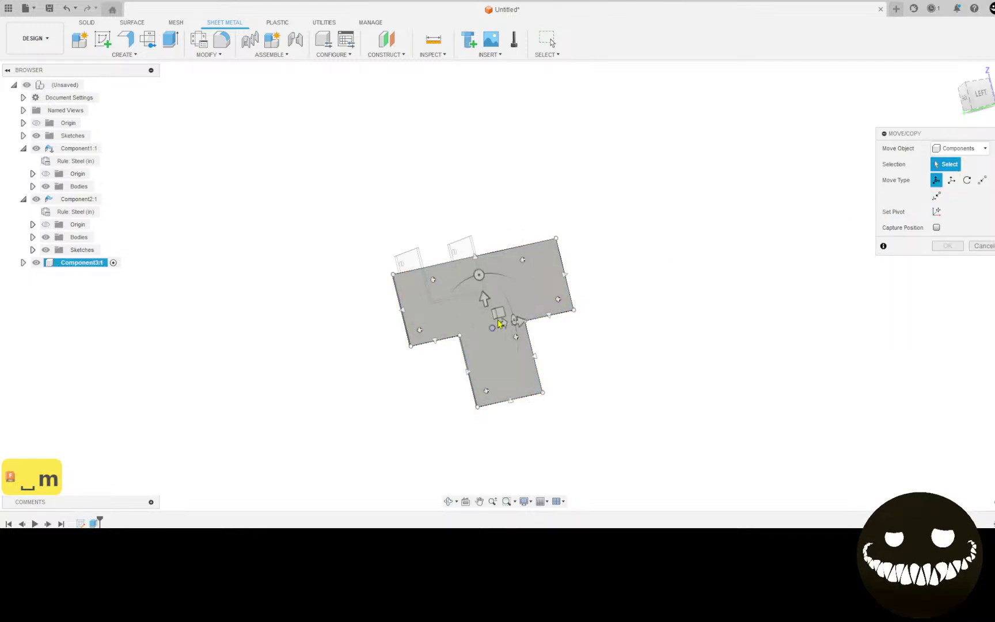
pyautogui.click(516, 323)
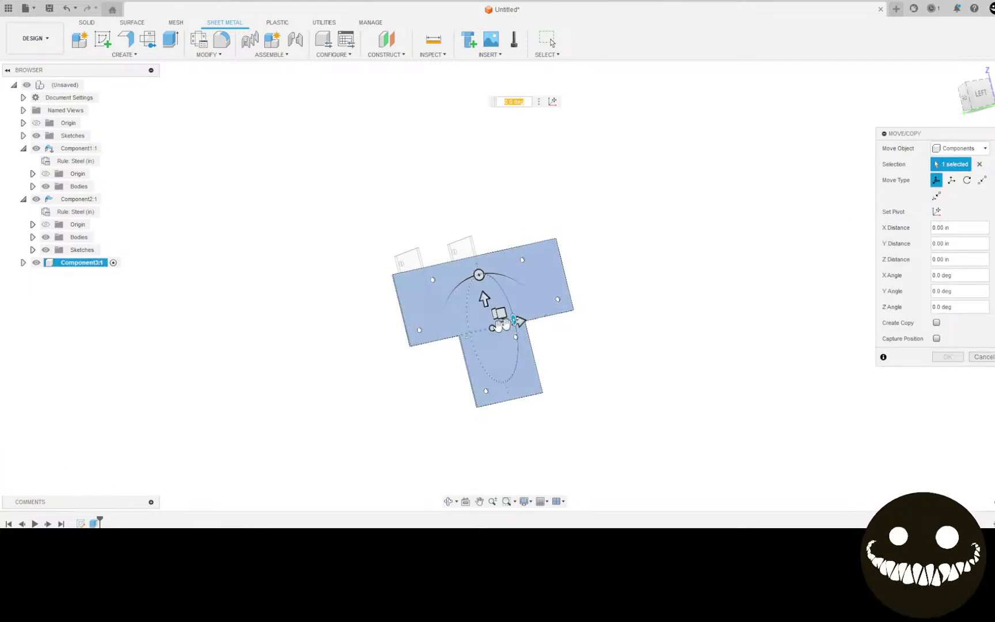
pyautogui.moveTo(514, 318); pyautogui.dragTo(712, 226)
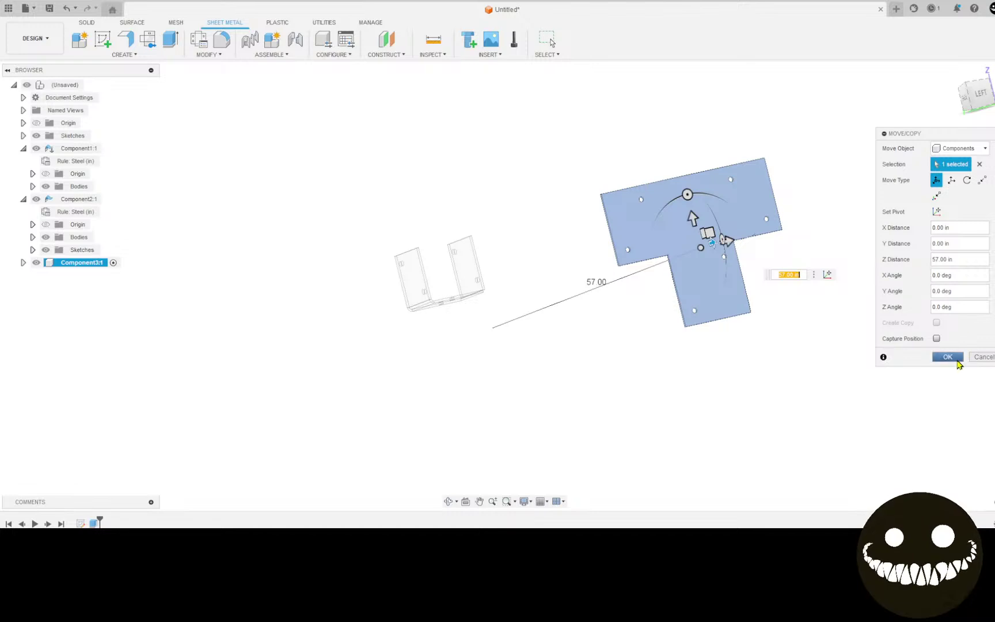
pyautogui.click(948, 356)
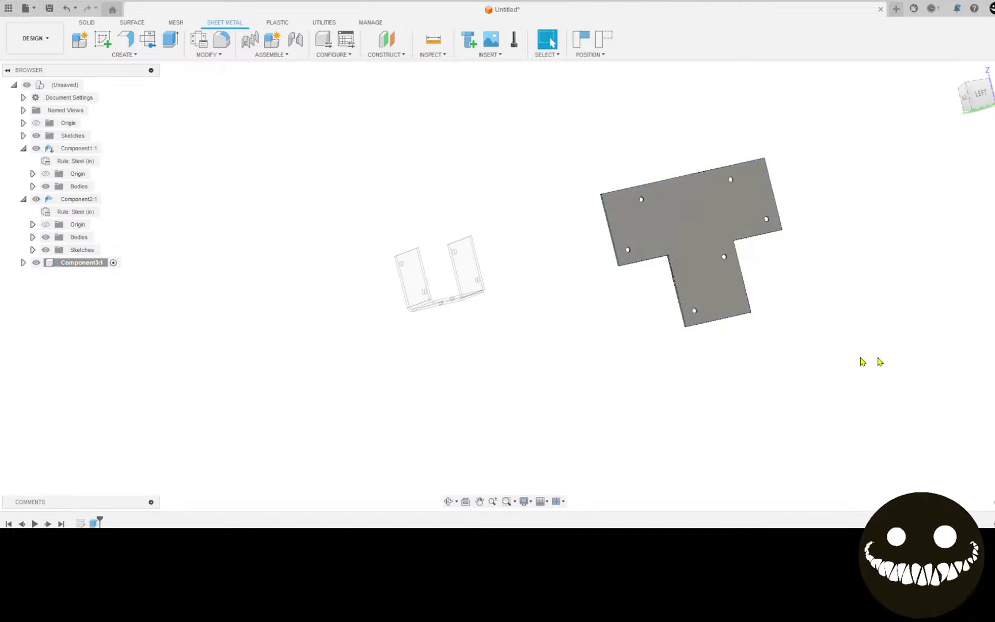
pyautogui.click(91, 84)
pyautogui.keyDown('shift'); pyautogui.moveTo(173, 125); pyautogui.dragTo(409, 253, button='middle'); pyautogui.keyUp('shift')
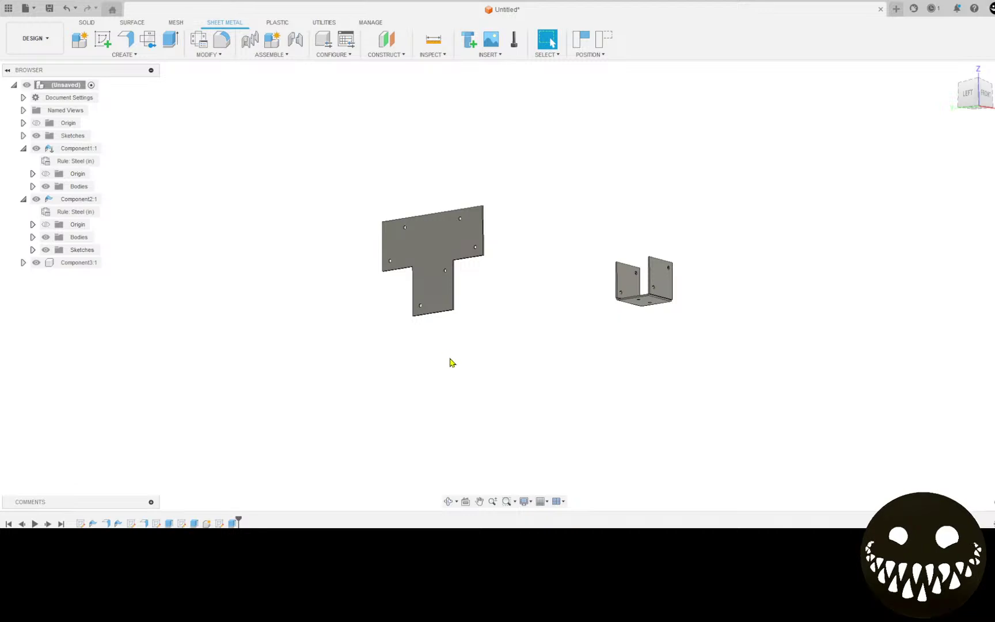
pyautogui.moveTo(451, 363); pyautogui.dragTo(432, 370, button='middle')
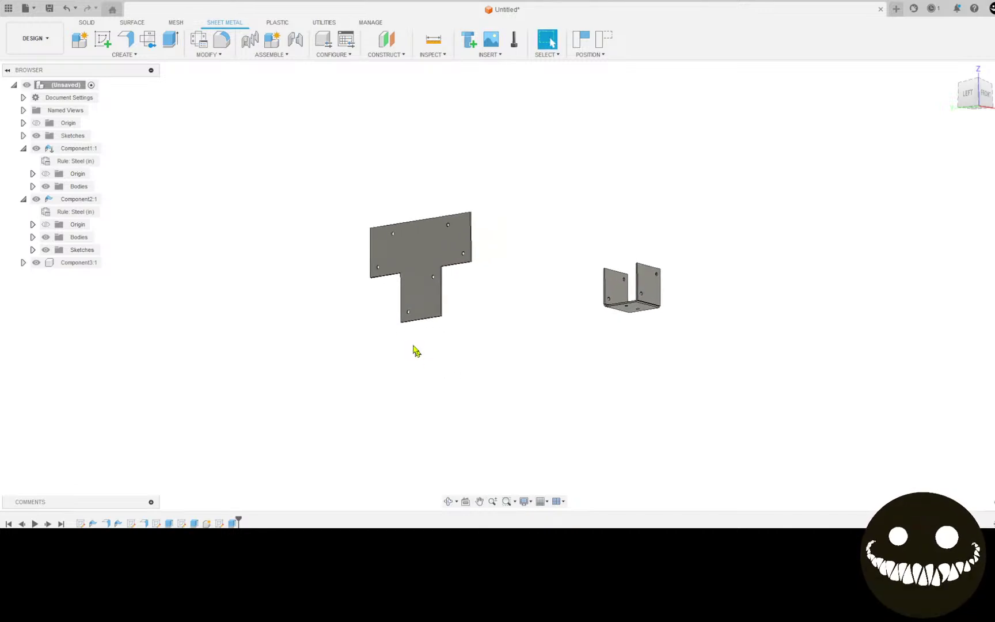
# Activate Component1 and create its flat pattern with the bracket's base as the stationary face, finishing the flat pattern.
pyautogui.click(131, 56)
pyautogui.click(107, 149)
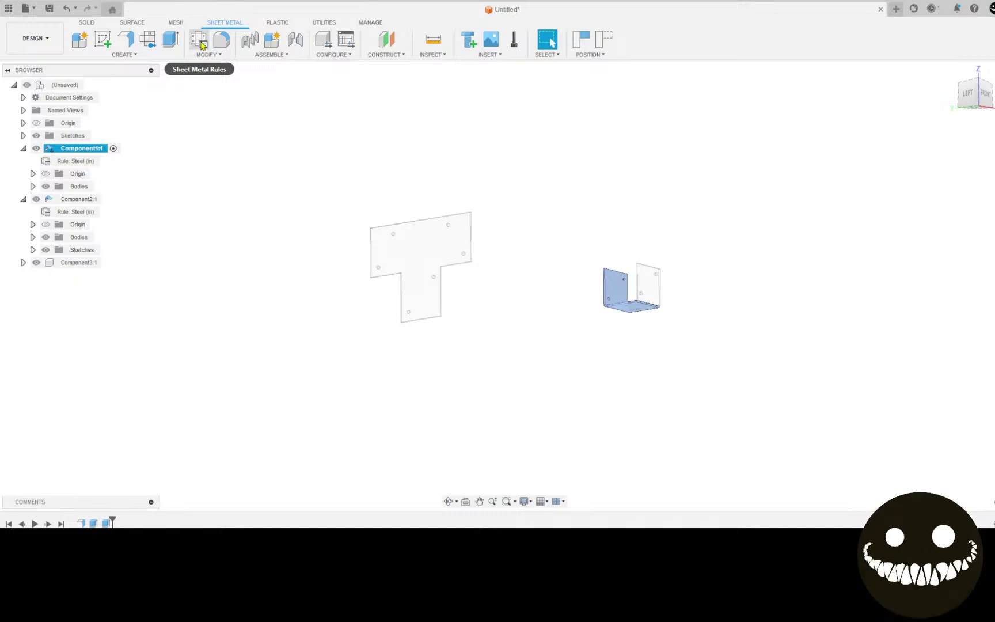
pyautogui.click(145, 46)
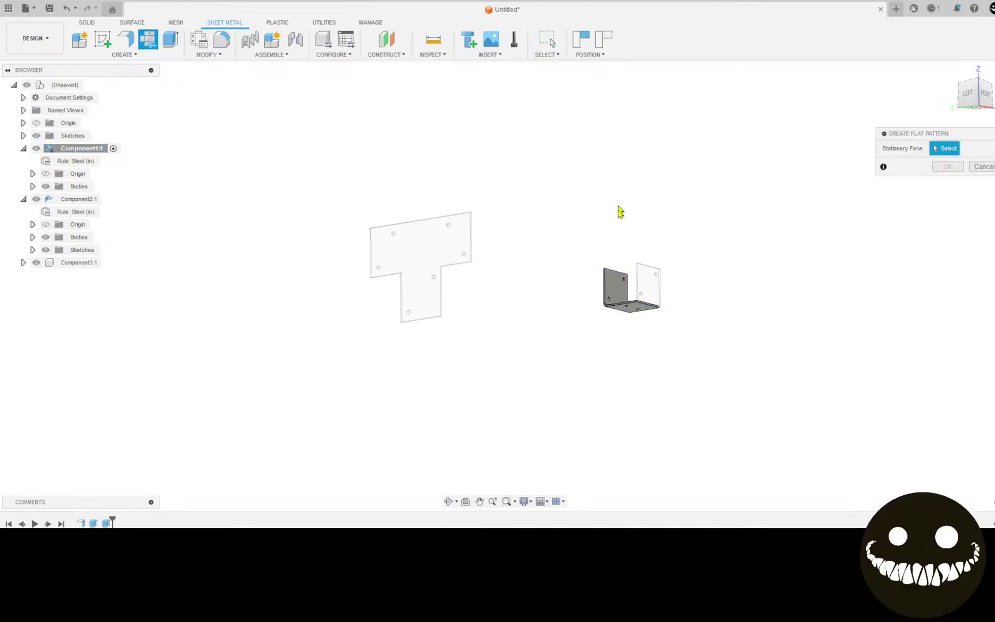
pyautogui.click(635, 310)
pyautogui.click(942, 167)
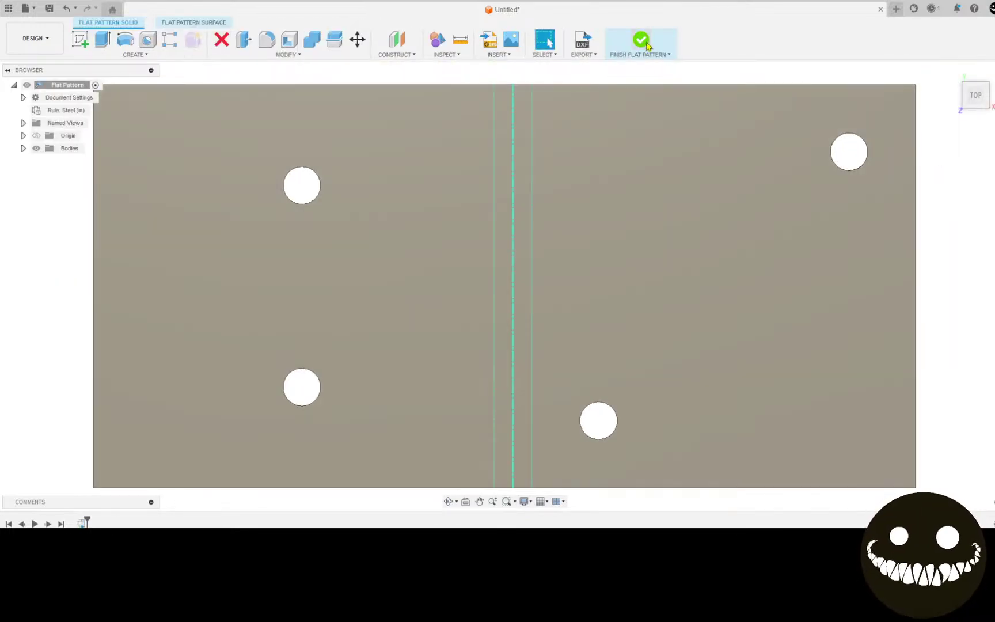
pyautogui.click(642, 41)
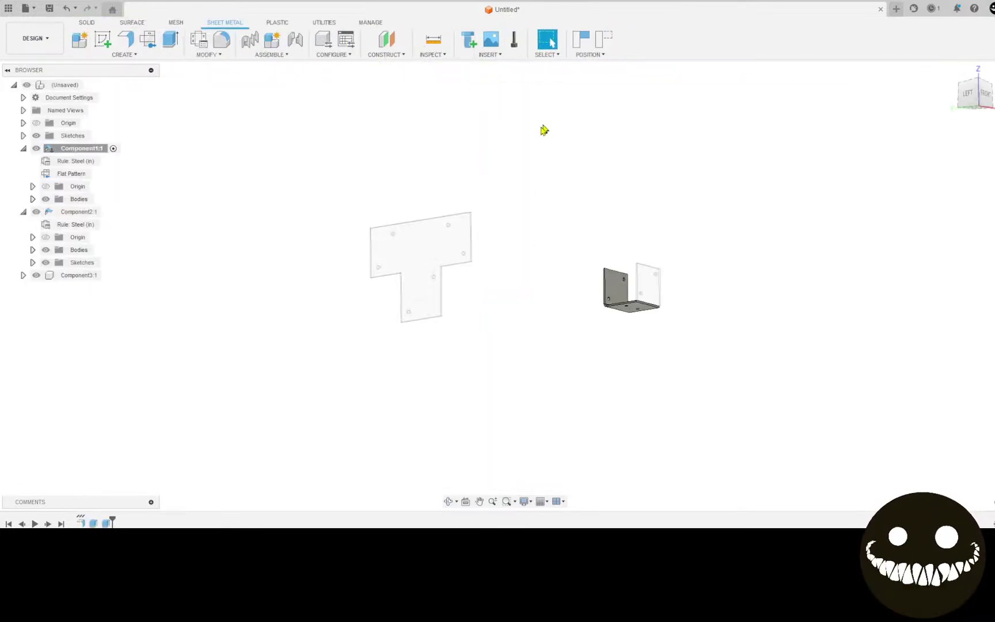
pyautogui.press('Escape')
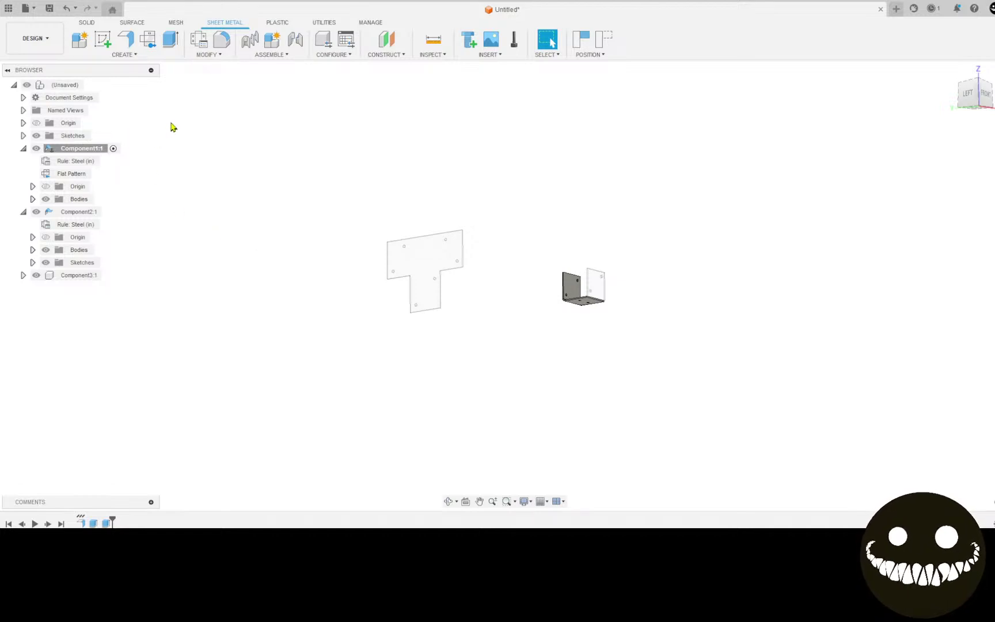
# Start the Derive command and save the design as "CH Brackets post and beam suites" in Admin Project.
pyautogui.click(134, 55)
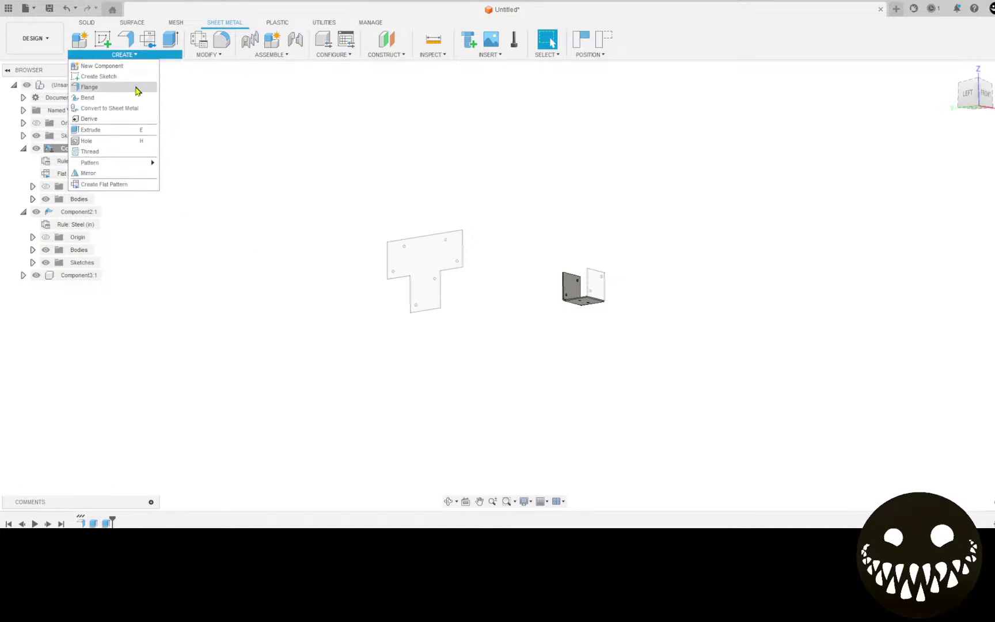
pyautogui.click(123, 123)
pyautogui.click(544, 281)
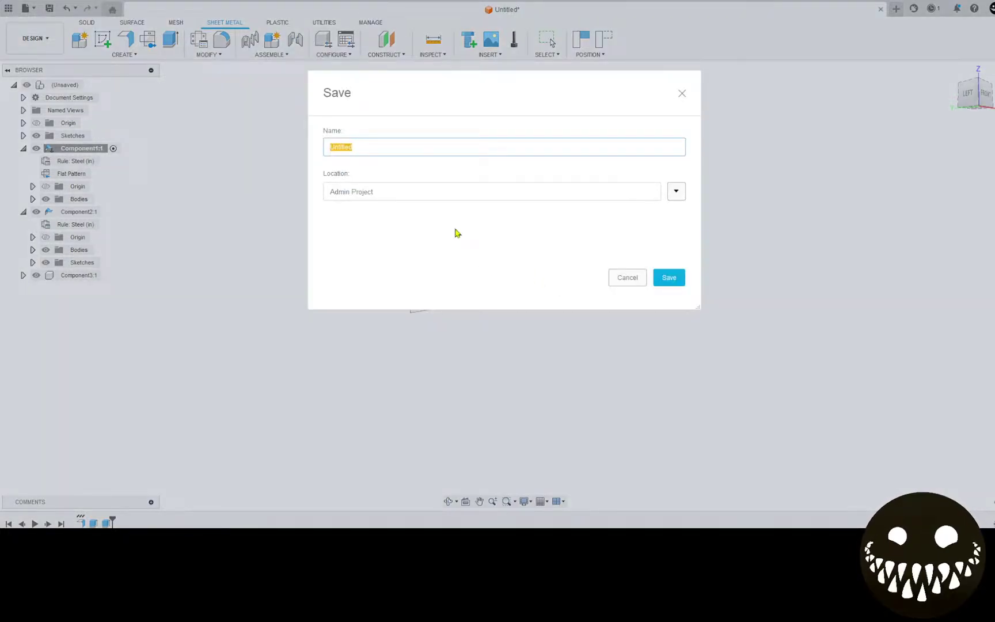
pyautogui.write('CH Brackets')
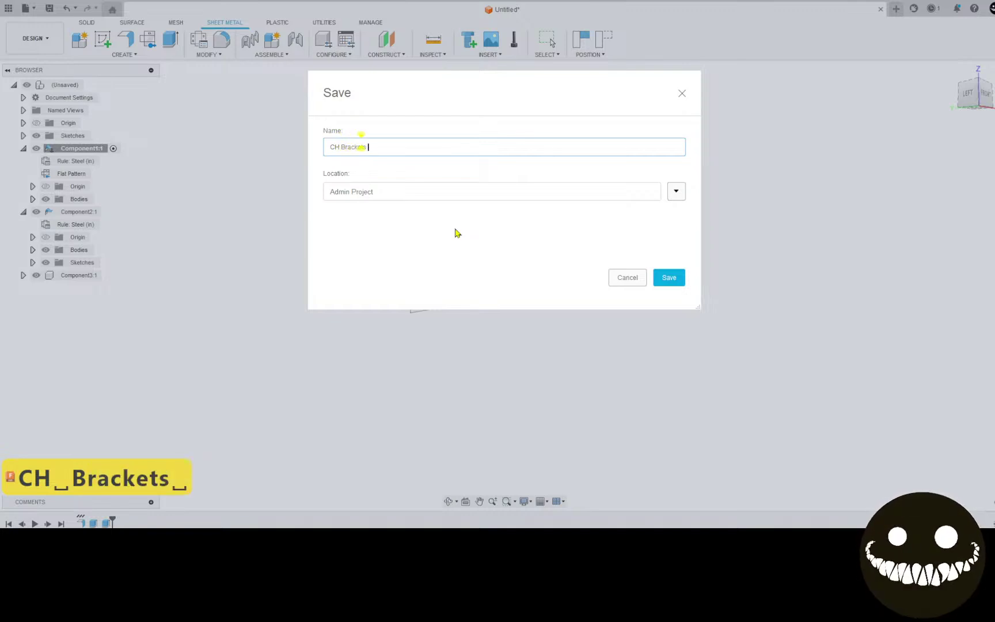
pyautogui.write(' post')
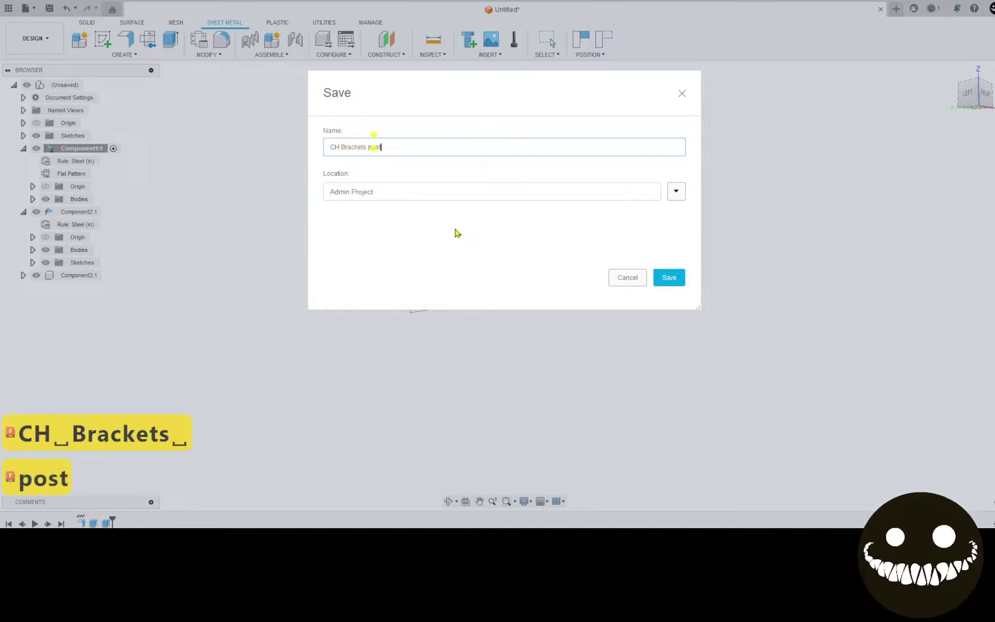
pyautogui.write(' and ')
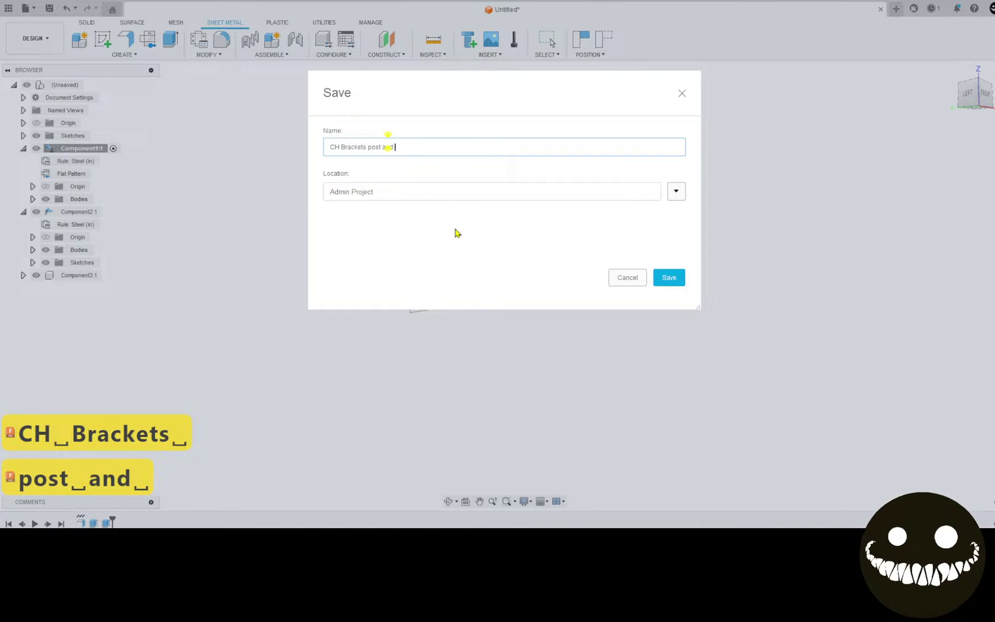
pyautogui.write('beam suites')
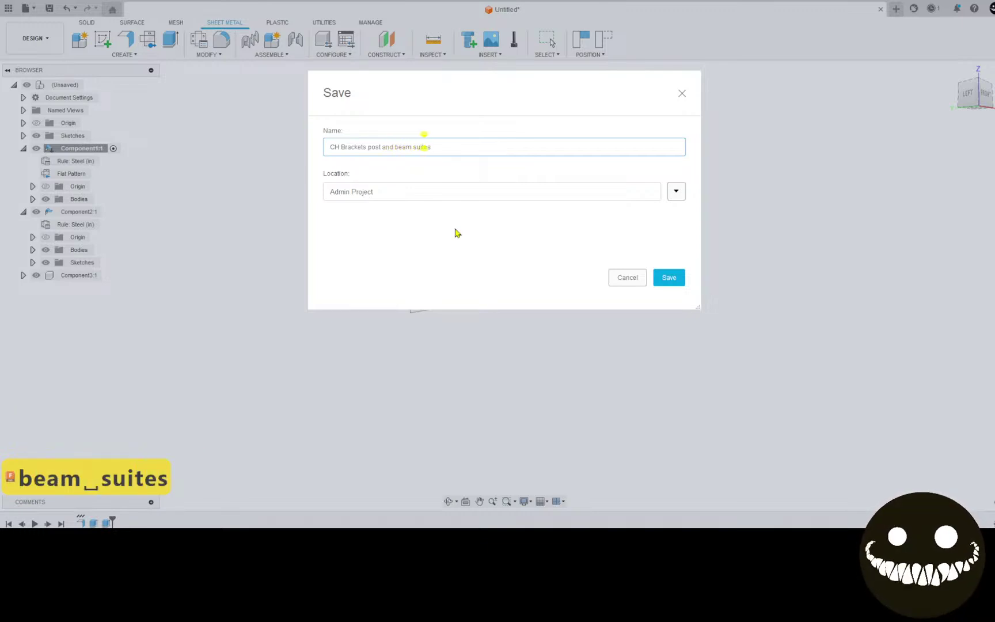
pyautogui.click(681, 284)
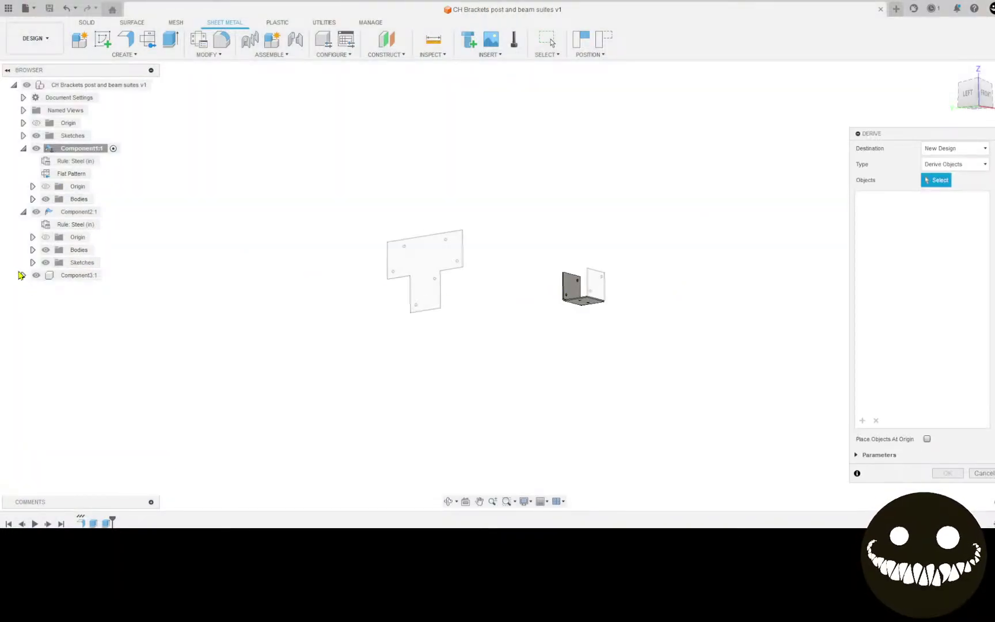
# Derive Component3, Component2 and the flat pattern of Component1 into a new design.
pyautogui.click(62, 276)
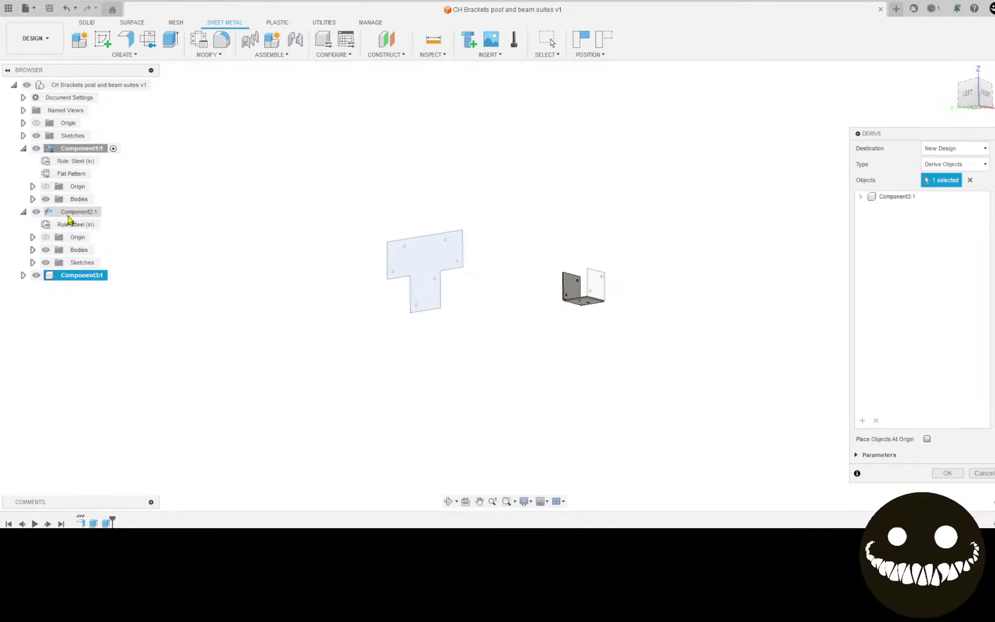
pyautogui.click(67, 212)
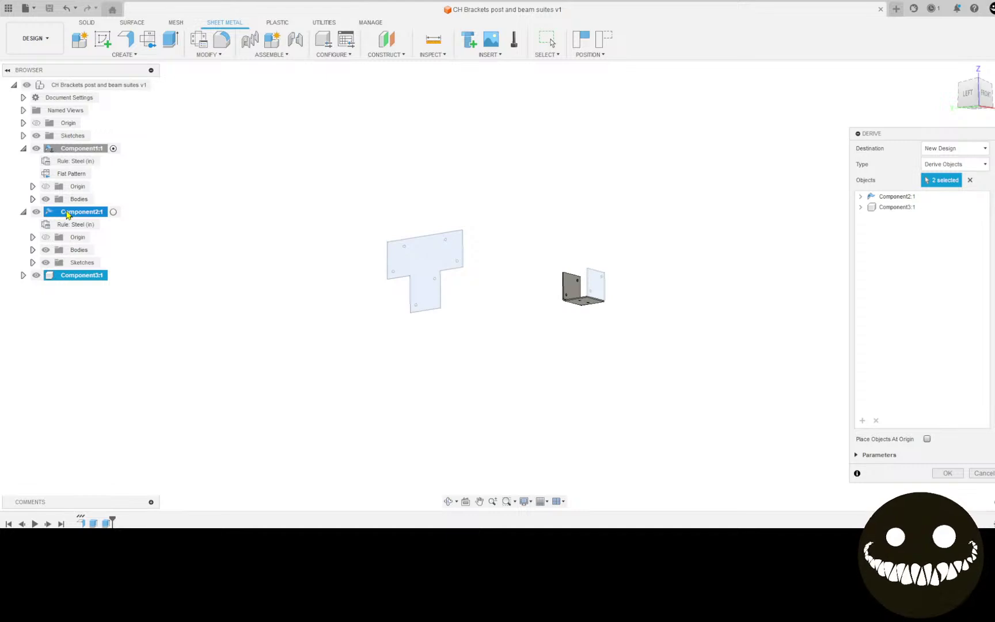
pyautogui.click(70, 174)
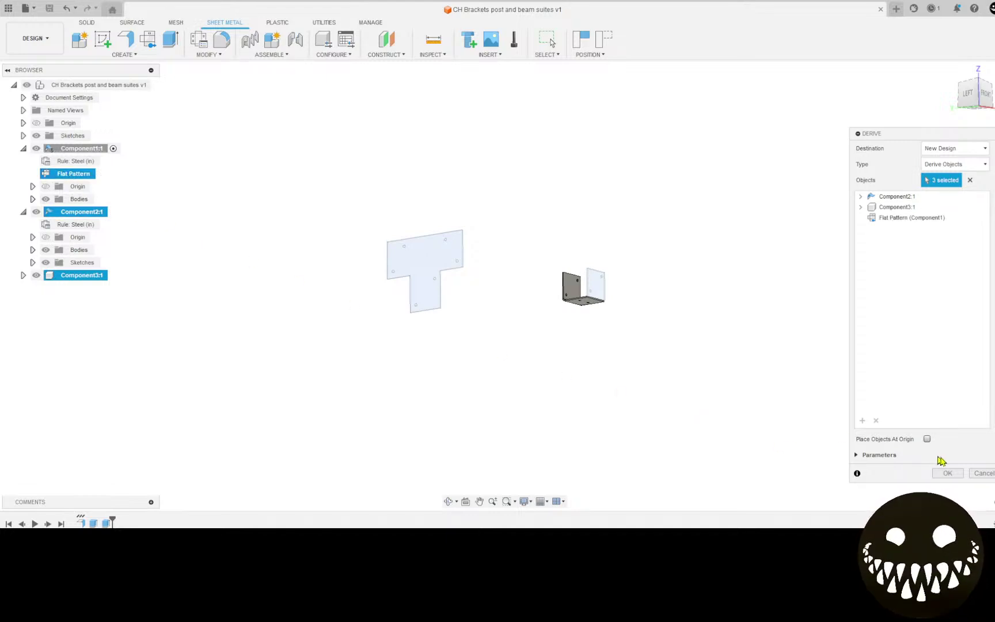
pyautogui.click(959, 475)
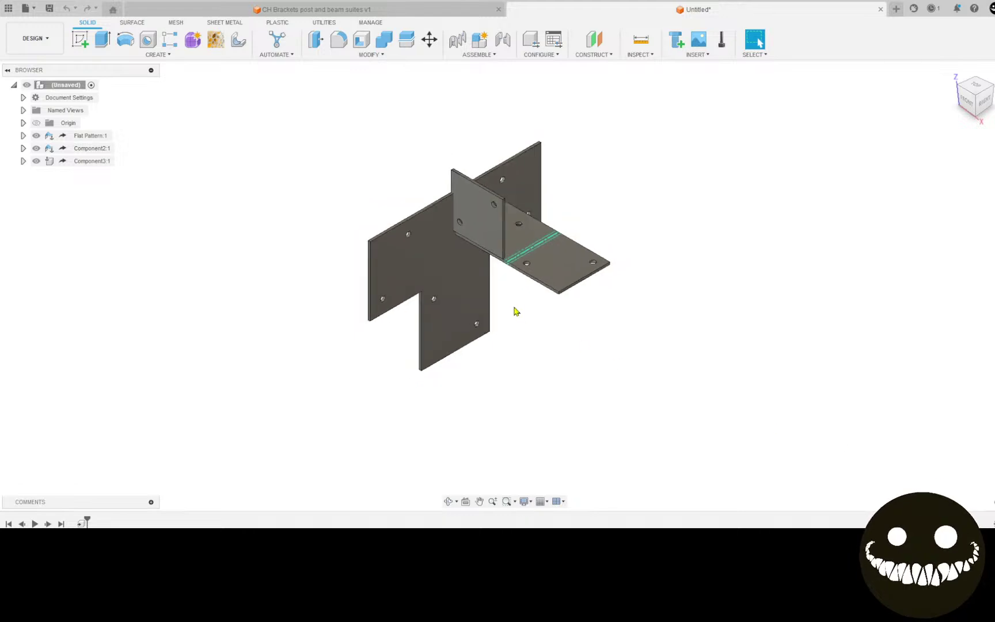
# Sketch a large sheet-like rectangle on the horizontal plane beside the derived parts and finish the sketch.
pyautogui.keyDown('shift'); pyautogui.moveTo(515, 311); pyautogui.dragTo(632, 302, button='middle'); pyautogui.keyUp('shift')
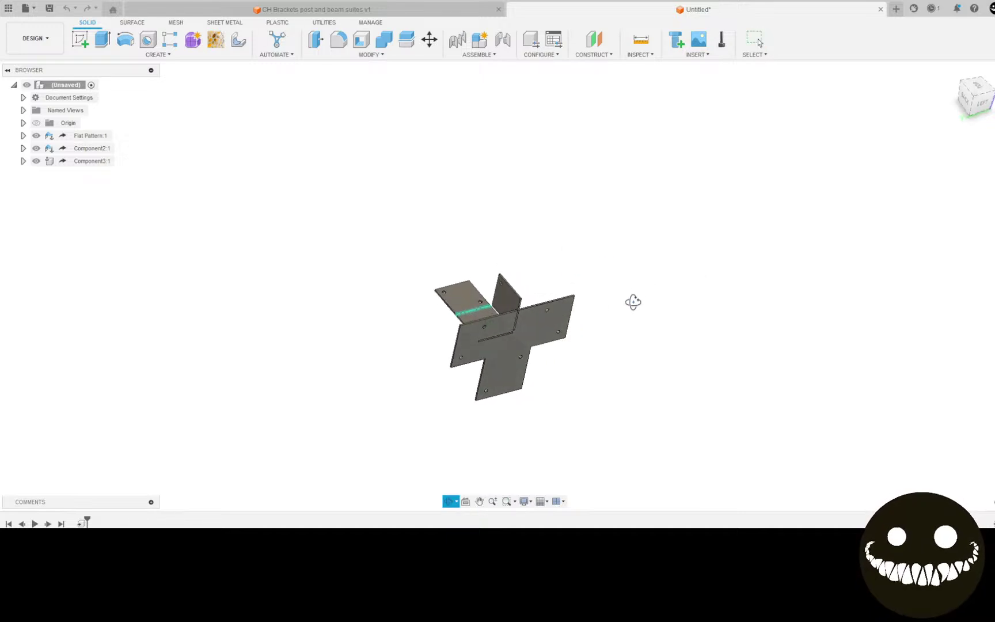
pyautogui.click(80, 39)
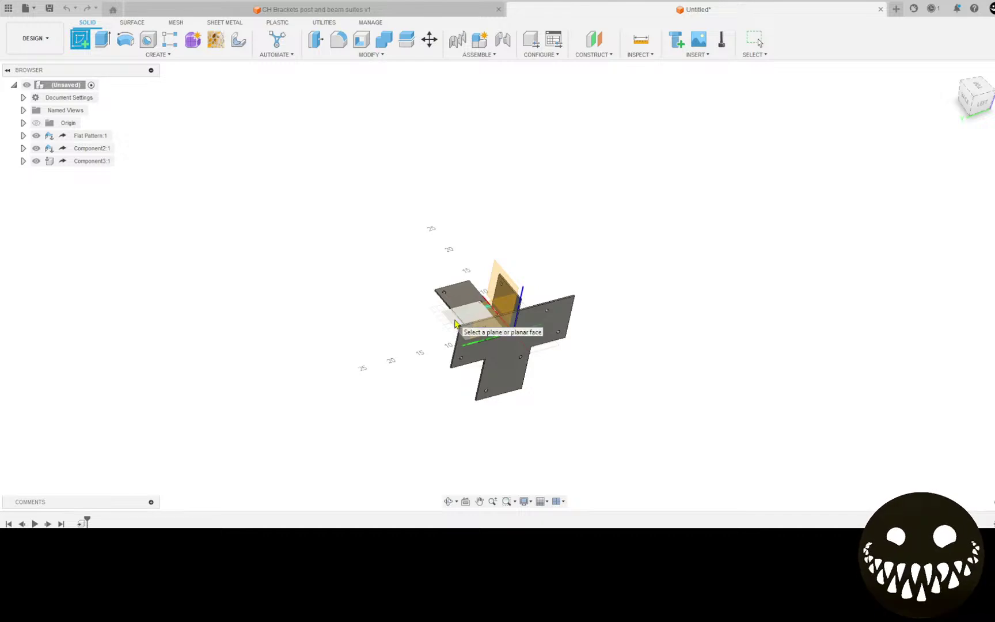
pyautogui.click(455, 324)
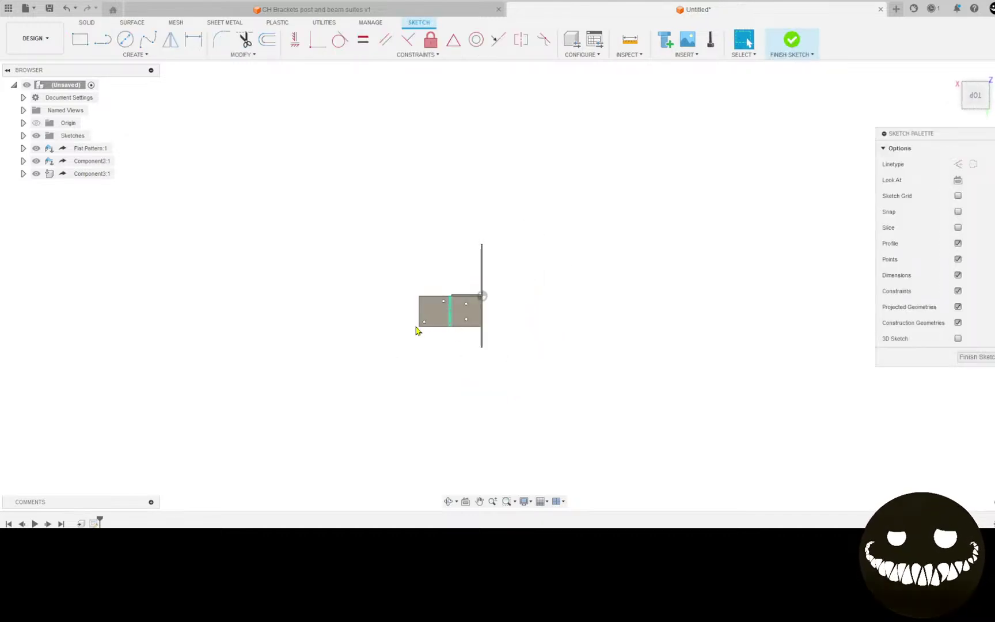
pyautogui.click(80, 39)
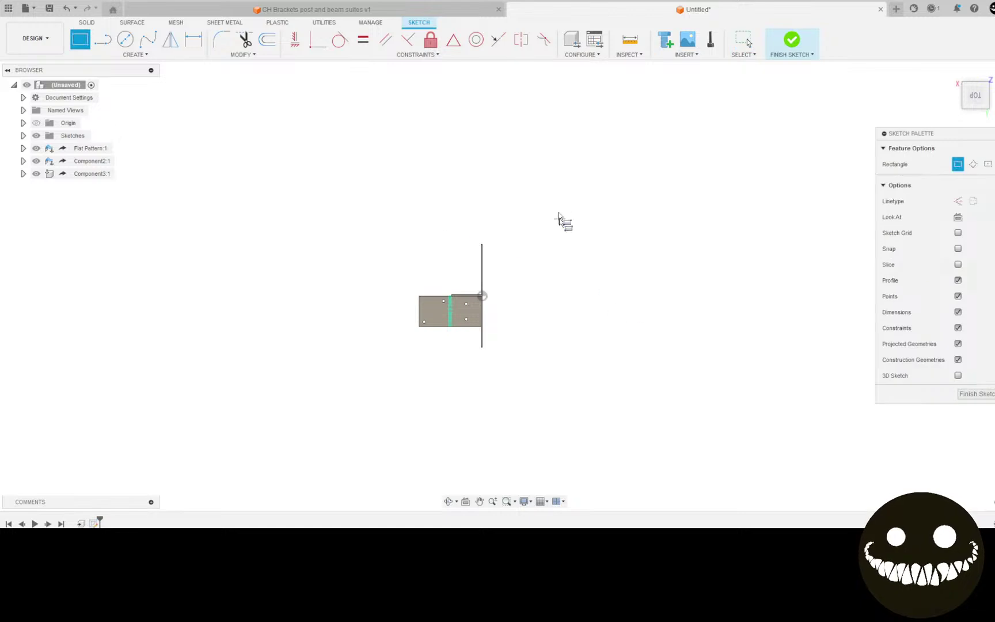
pyautogui.click(547, 169)
pyautogui.moveTo(762, 450); pyautogui.dragTo(455, 382, button='middle')
pyautogui.click(628, 384)
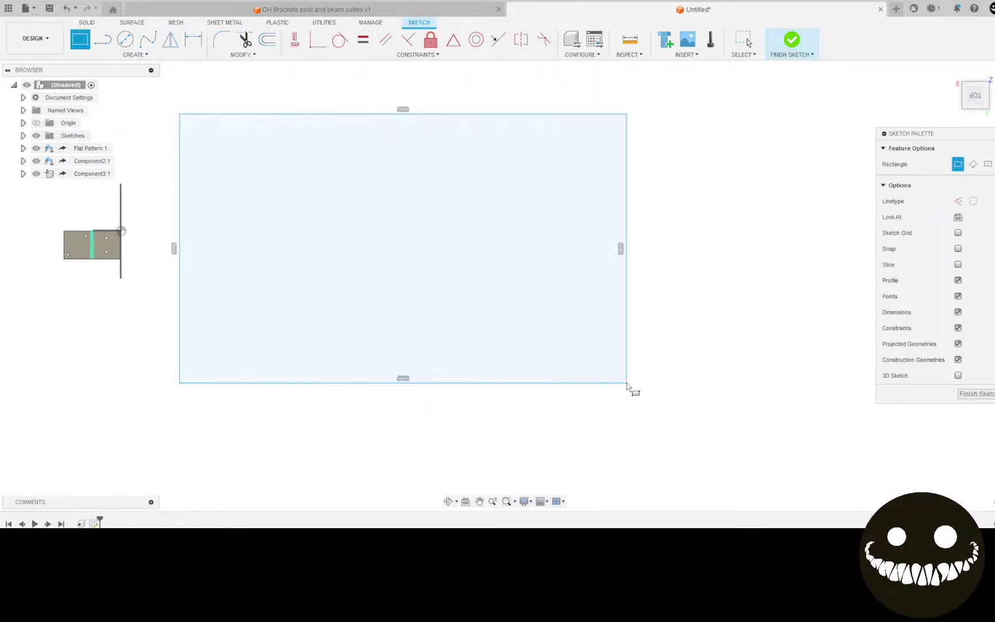
pyautogui.click(789, 40)
# Start a 2D True Shape Arrange and pick faces of the flat pattern, Component2 and Component3 as the objects.
pyautogui.scroll(-2, 430, 244)
pyautogui.moveTo(405, 228); pyautogui.dragTo(591, 218, button='middle')
pyautogui.click(354, 58)
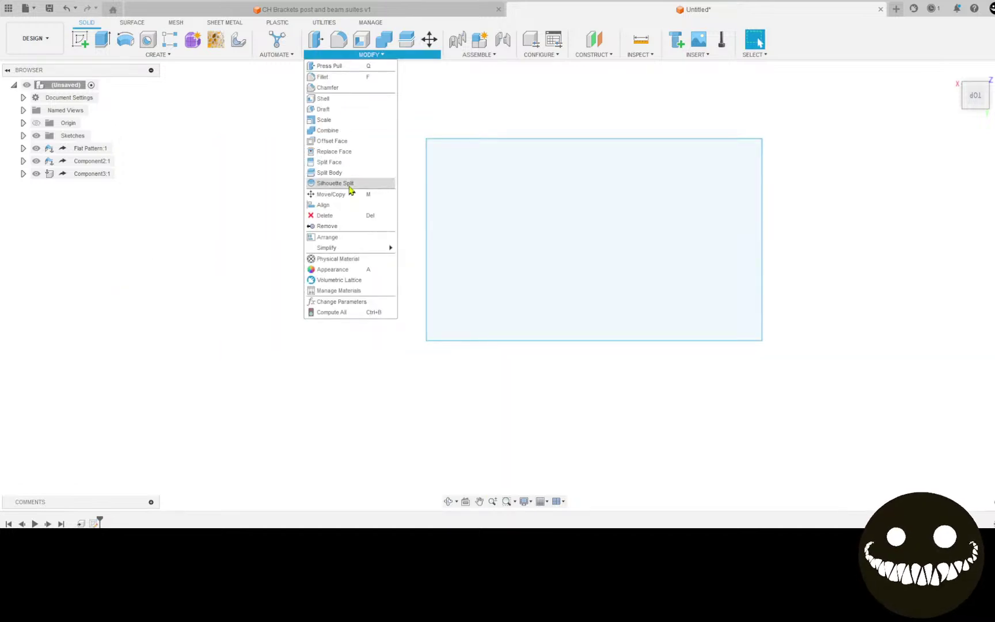
pyautogui.click(337, 237)
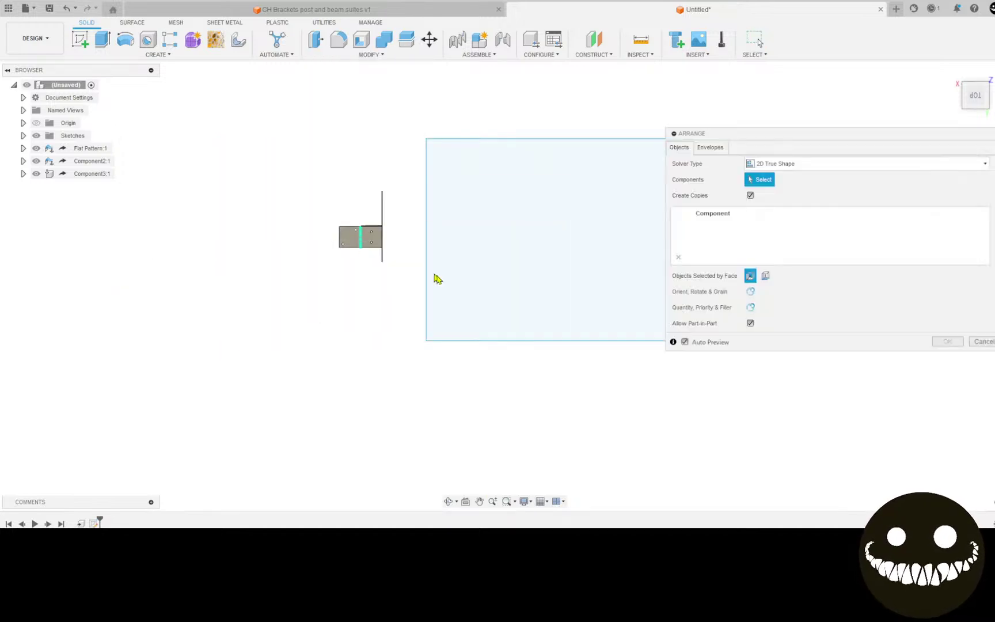
pyautogui.scroll(5, 382, 267)
pyautogui.keyDown('shift'); pyautogui.moveTo(382, 276); pyautogui.dragTo(389, 241, button='middle'); pyautogui.keyUp('shift')
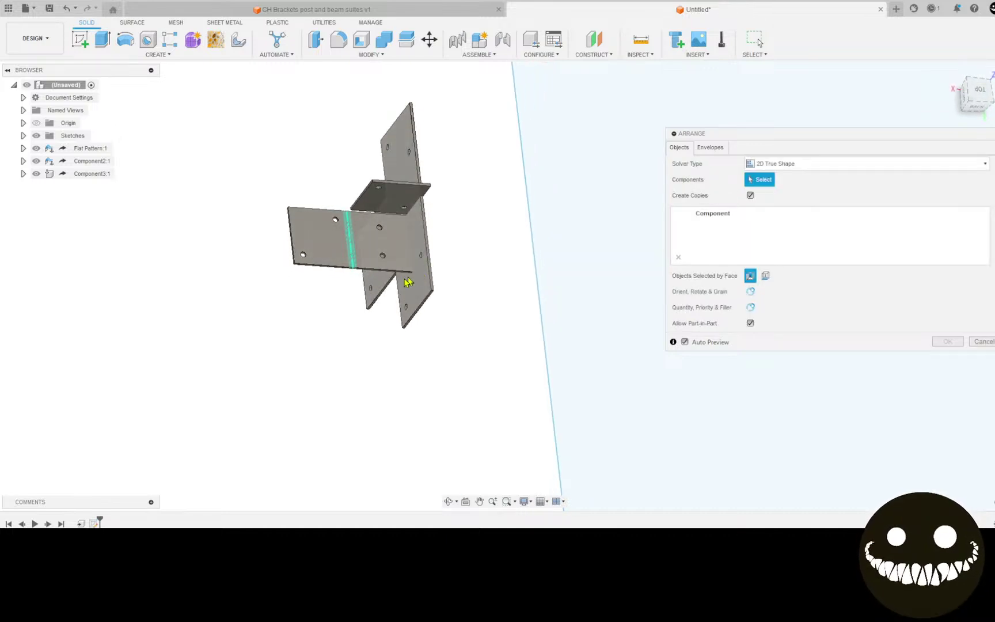
pyautogui.scroll(2, 400, 288)
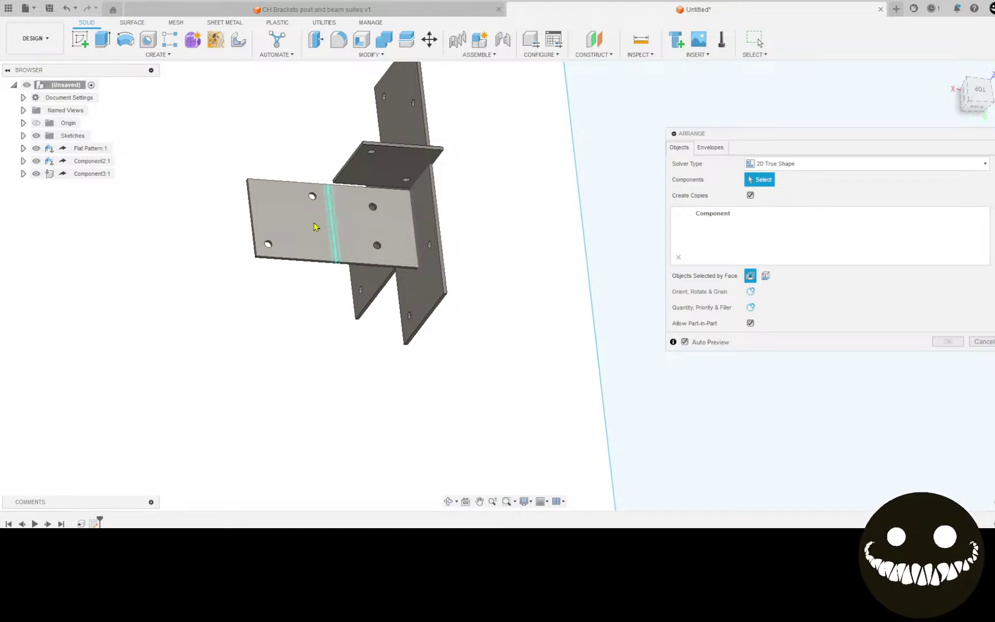
pyautogui.click(309, 225)
pyautogui.click(380, 174)
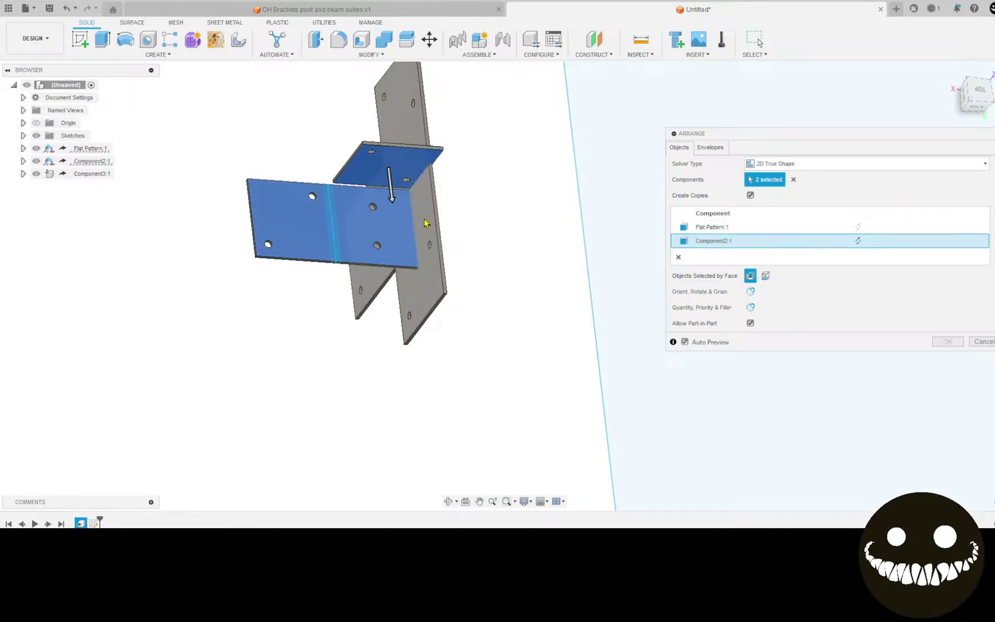
pyautogui.click(427, 222)
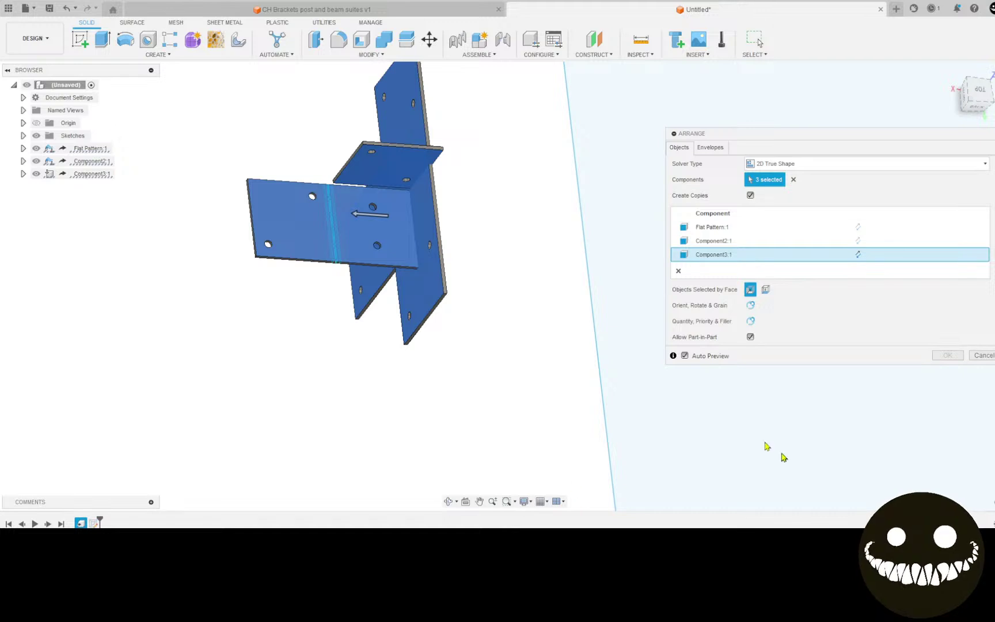
# Set the sketched rectangle as the arrange envelope, keeping 0.25 in frame width and 0.125 in object spacing, and apply the arrangement.
pyautogui.scroll(-2, 566, 388)
pyautogui.click(710, 147)
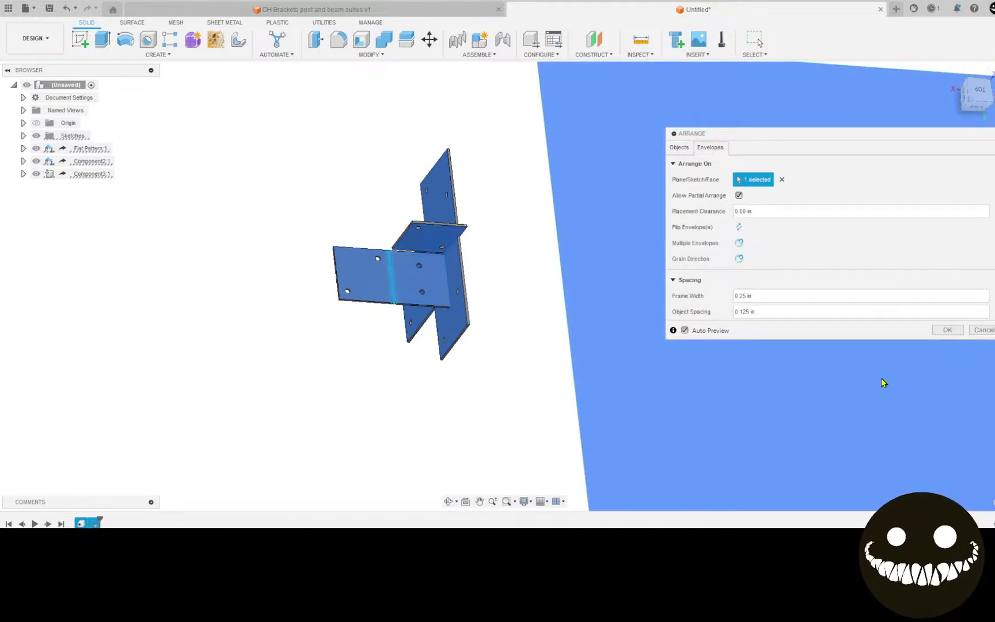
pyautogui.scroll(-3, 818, 406)
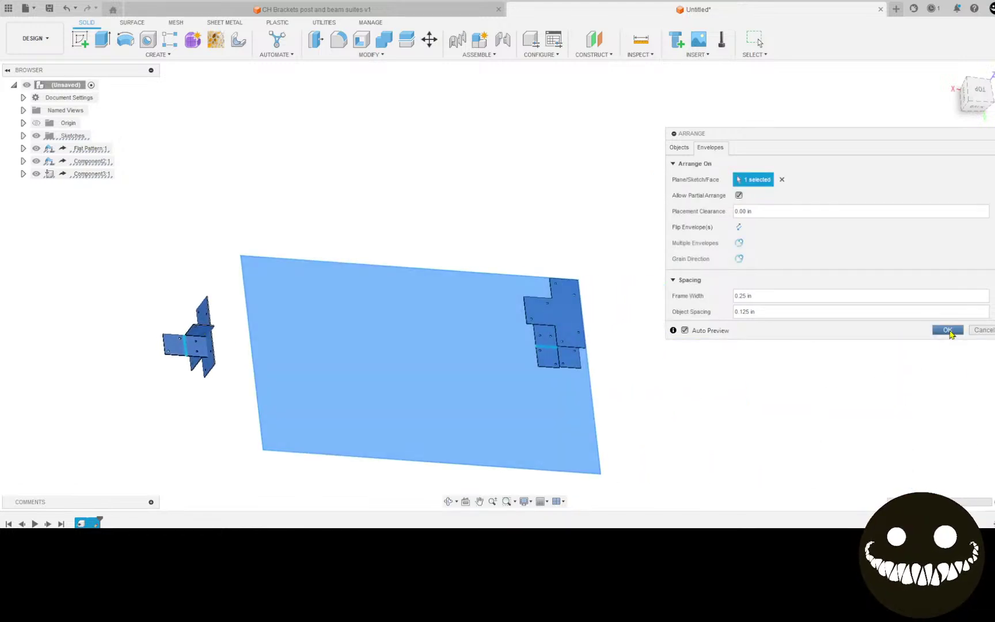
pyautogui.click(952, 332)
# Examine the nested parts on the sheet up close and from the top view, including the original parts beside it.
pyautogui.scroll(10, 522, 333)
pyautogui.moveTo(585, 283); pyautogui.dragTo(467, 80, button='middle')
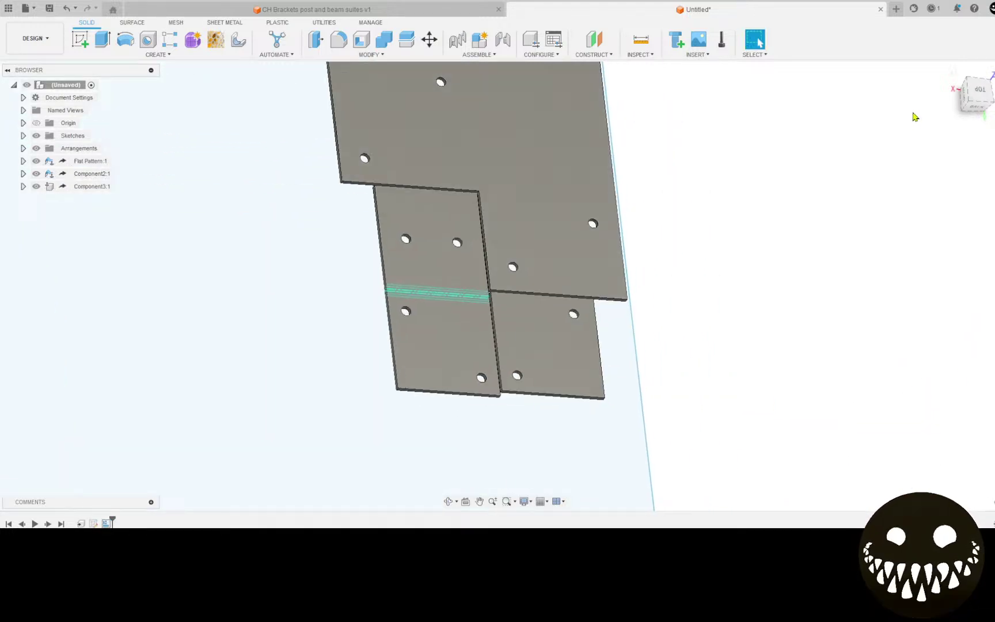
pyautogui.click(974, 94)
pyautogui.scroll(-4, 817, 149)
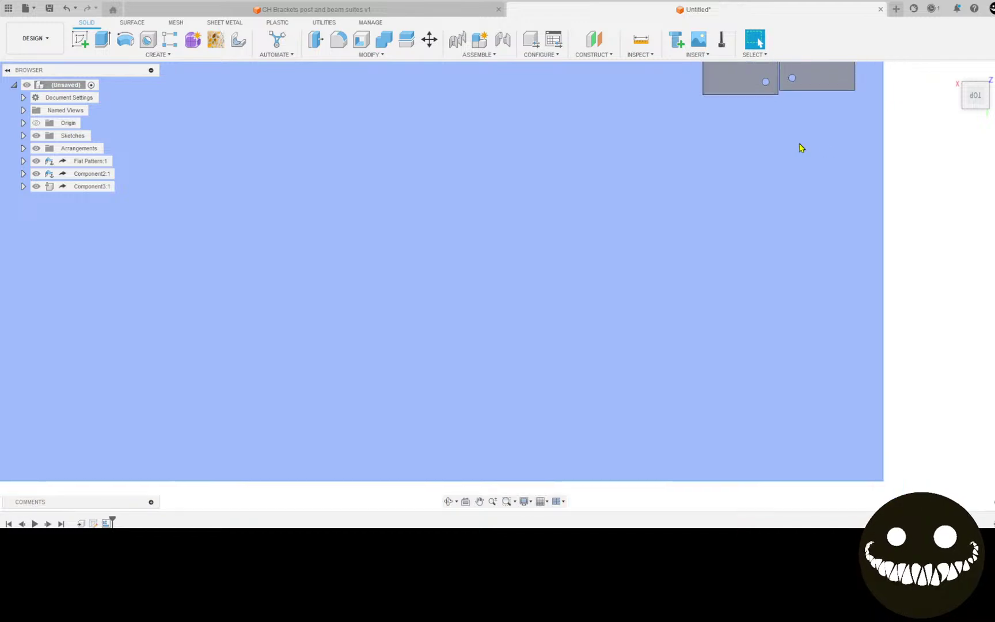
pyautogui.moveTo(769, 147); pyautogui.dragTo(498, 373, button='middle')
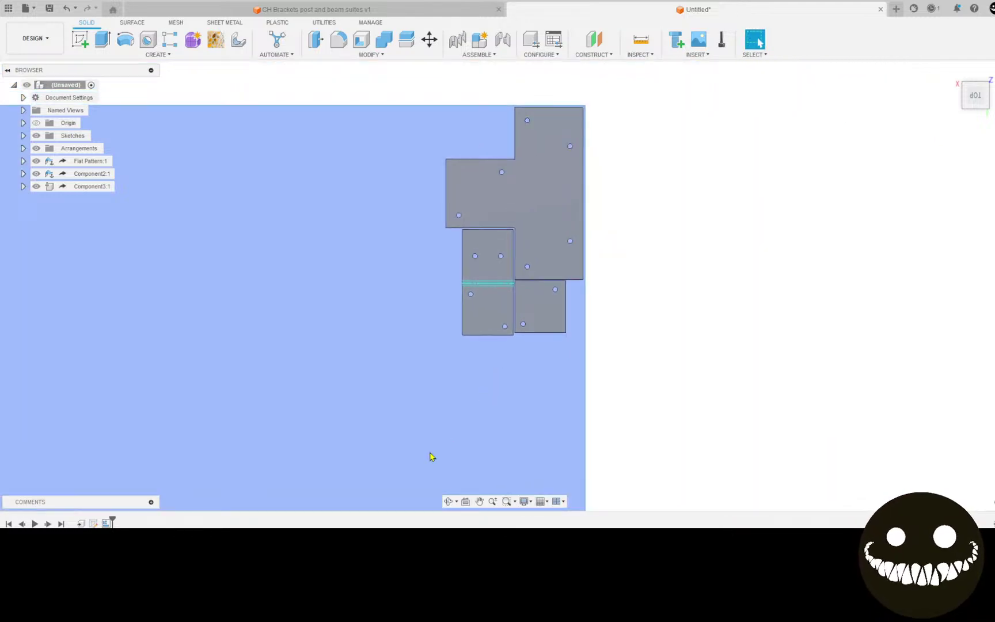
pyautogui.scroll(-2, 271, 248)
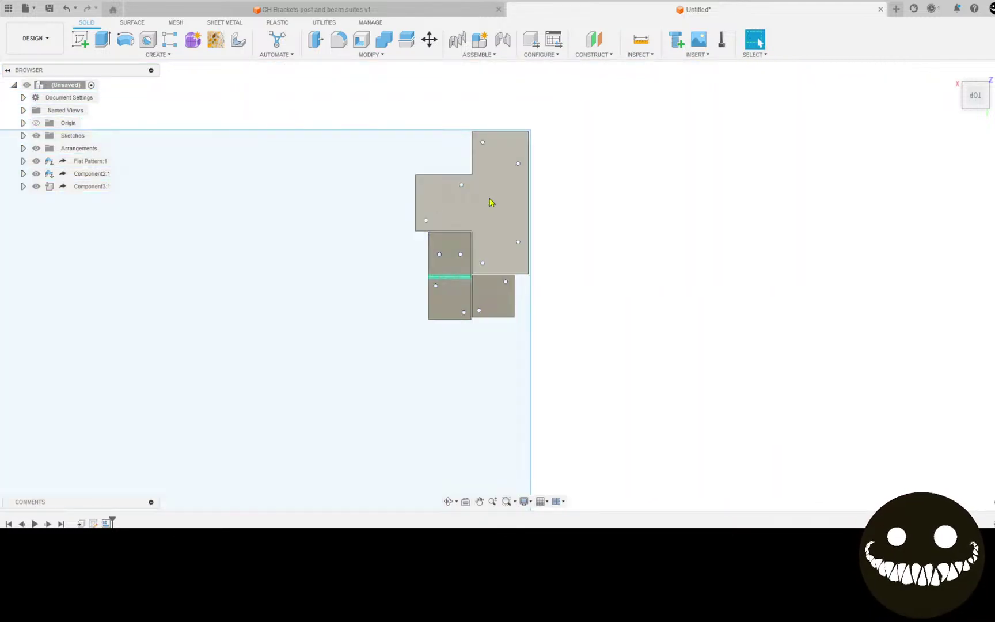
pyautogui.scroll(-2, 490, 202)
pyautogui.moveTo(422, 331); pyautogui.dragTo(655, 321, button='middle')
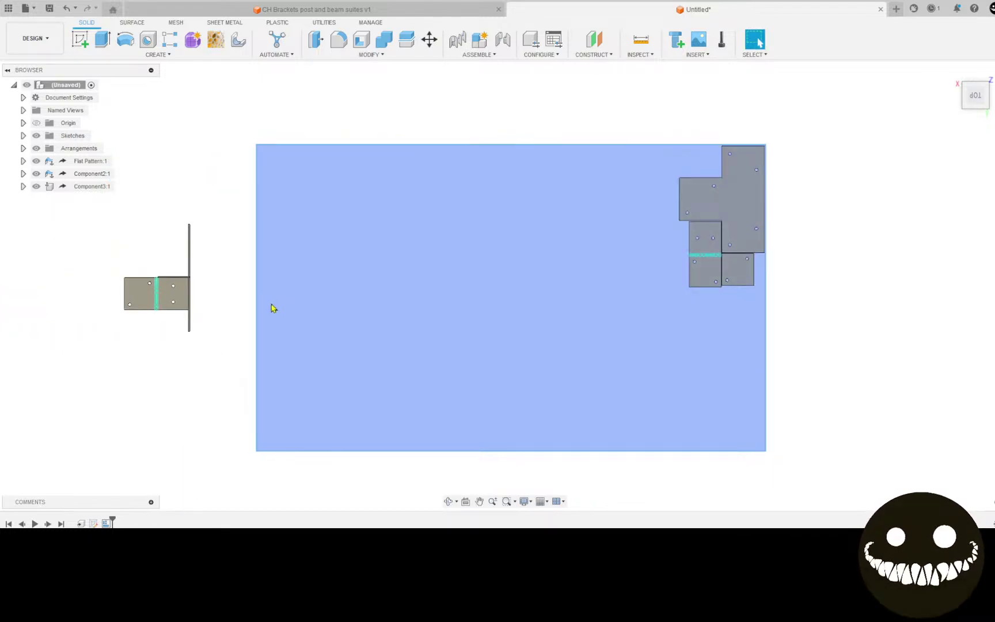
# Undo the arrangement and choose the flat pattern, Component2 and Component3 as the components for a rectangular pattern.
pyautogui.hotkey('ctrl', 'z')
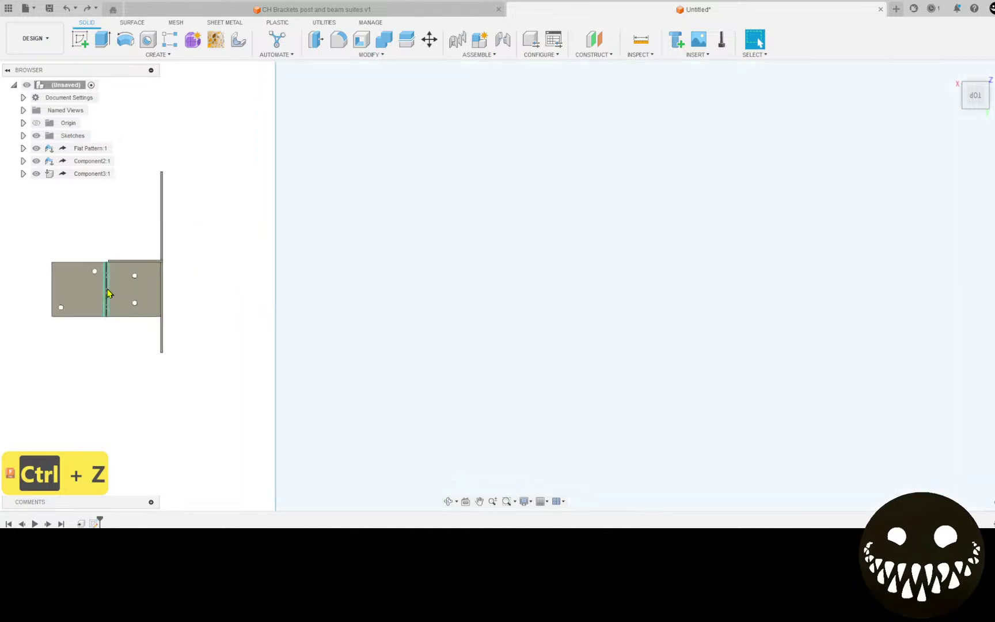
pyautogui.keyDown('shift'); pyautogui.moveTo(337, 292); pyautogui.dragTo(356, 275, button='middle'); pyautogui.keyUp('shift')
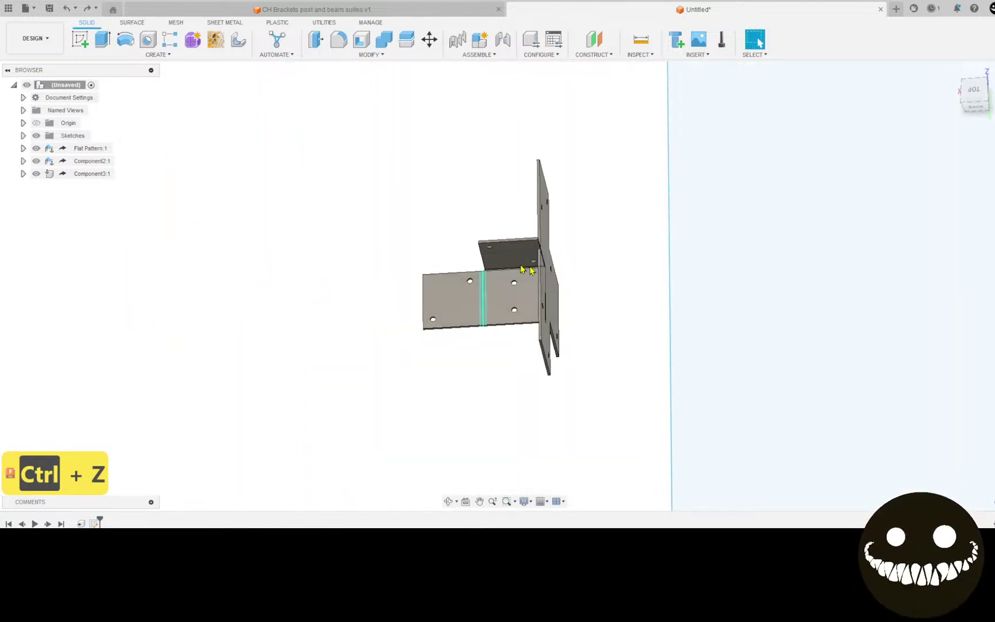
pyautogui.click(175, 40)
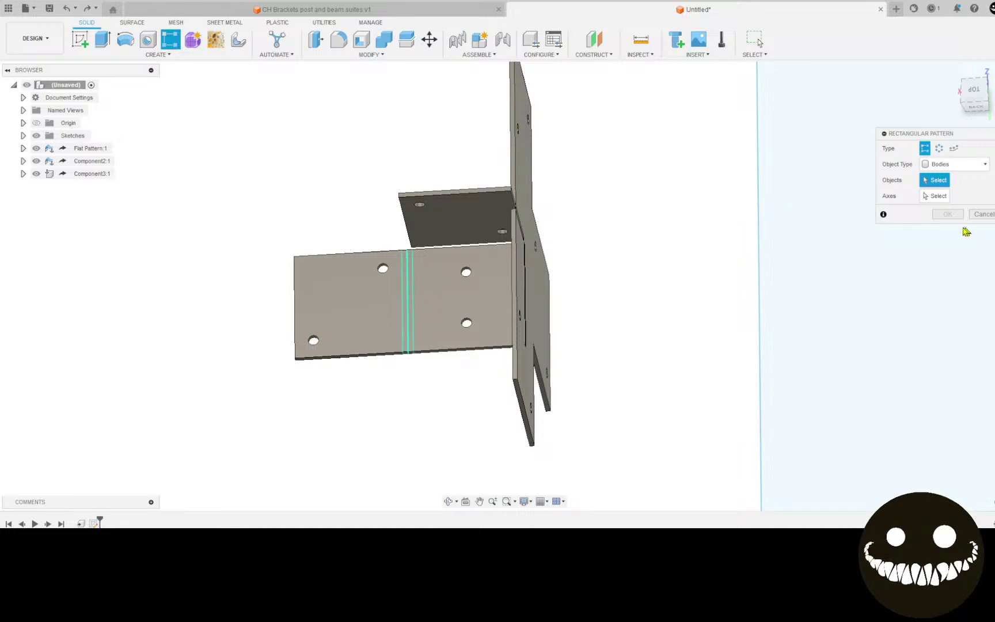
pyautogui.click(981, 164)
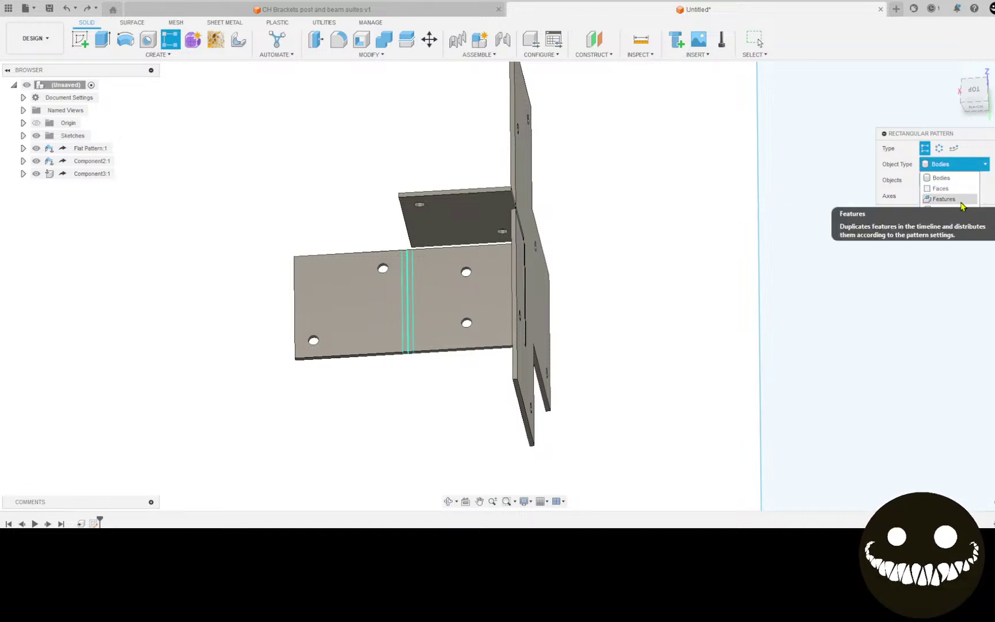
pyautogui.click(961, 212)
pyautogui.click(452, 303)
pyautogui.click(509, 206)
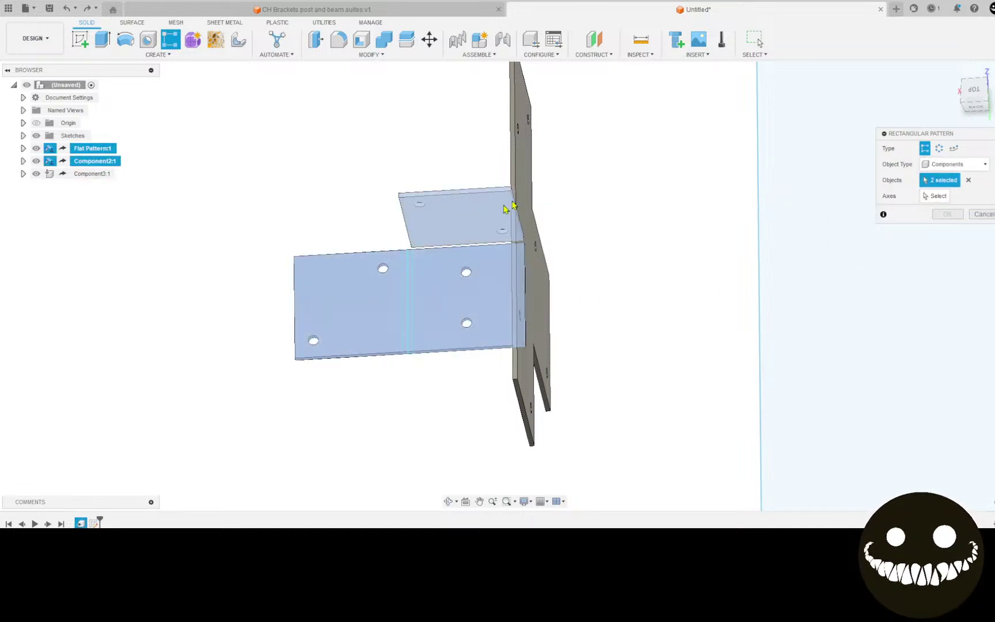
pyautogui.click(526, 182)
pyautogui.scroll(-5, 806, 246)
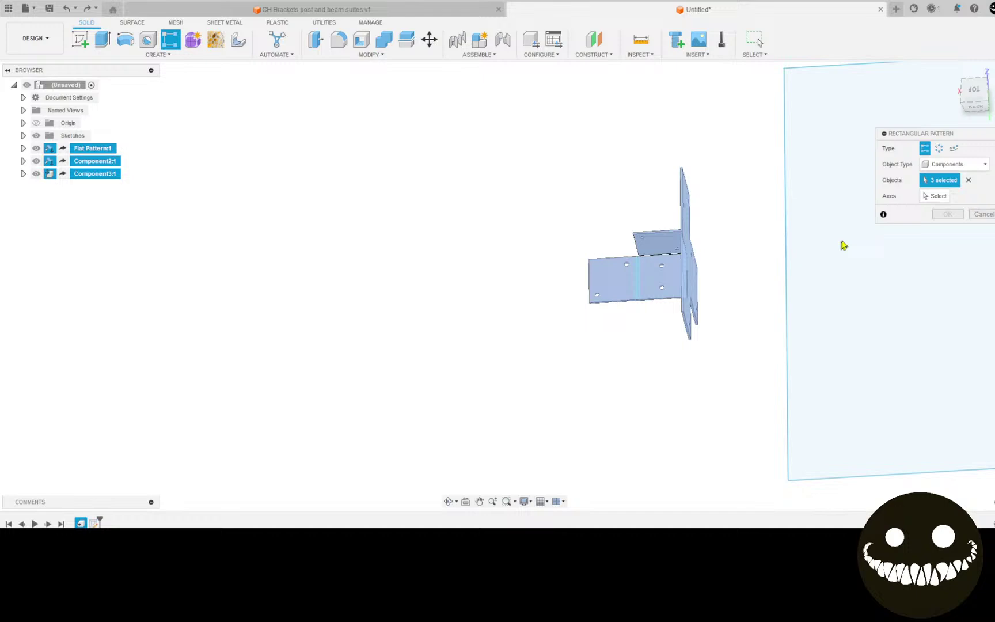
# Try a rectangular pattern along the red axis with three instances over 55 in, and clear its object selection.
pyautogui.click(934, 196)
pyautogui.scroll(-4, 694, 283)
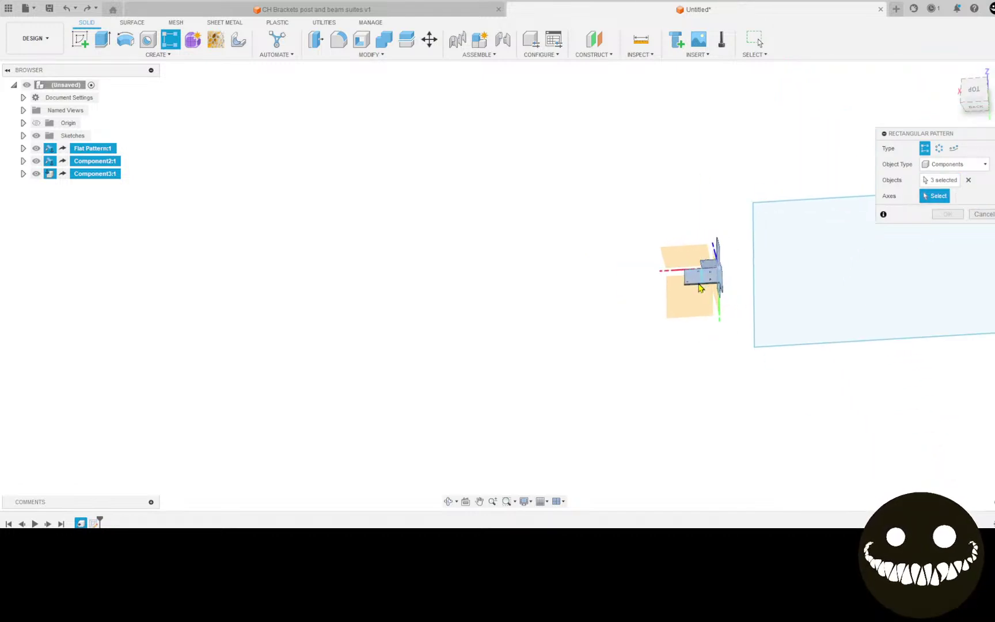
pyautogui.moveTo(698, 338); pyautogui.dragTo(620, 344, button='middle')
pyautogui.scroll(3, 619, 331)
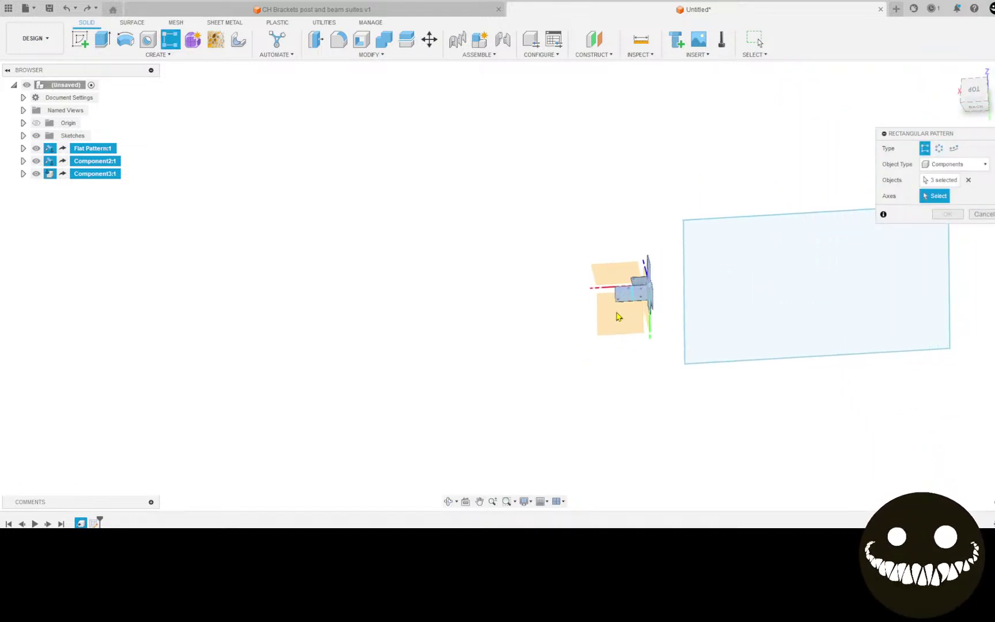
pyautogui.click(609, 290)
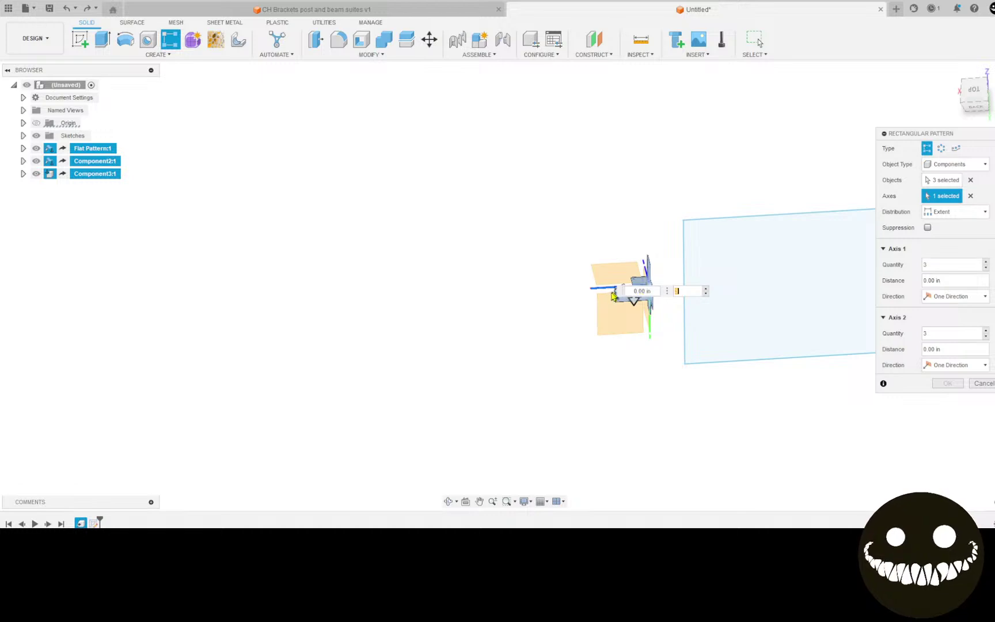
pyautogui.moveTo(613, 295); pyautogui.dragTo(418, 312, button='middle')
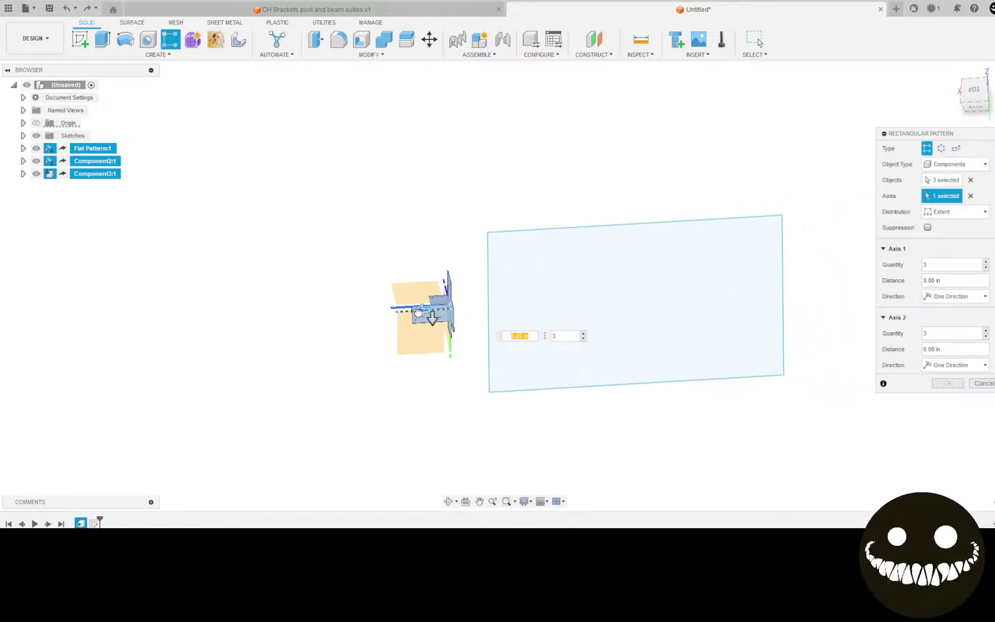
pyautogui.moveTo(407, 314); pyautogui.dragTo(231, 321)
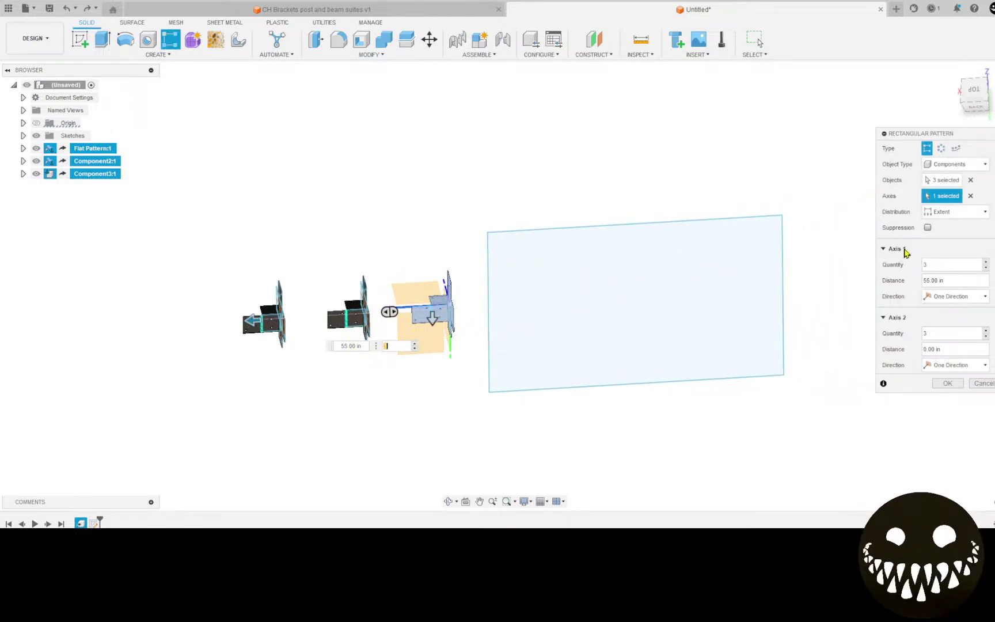
pyautogui.scroll(5, 394, 305)
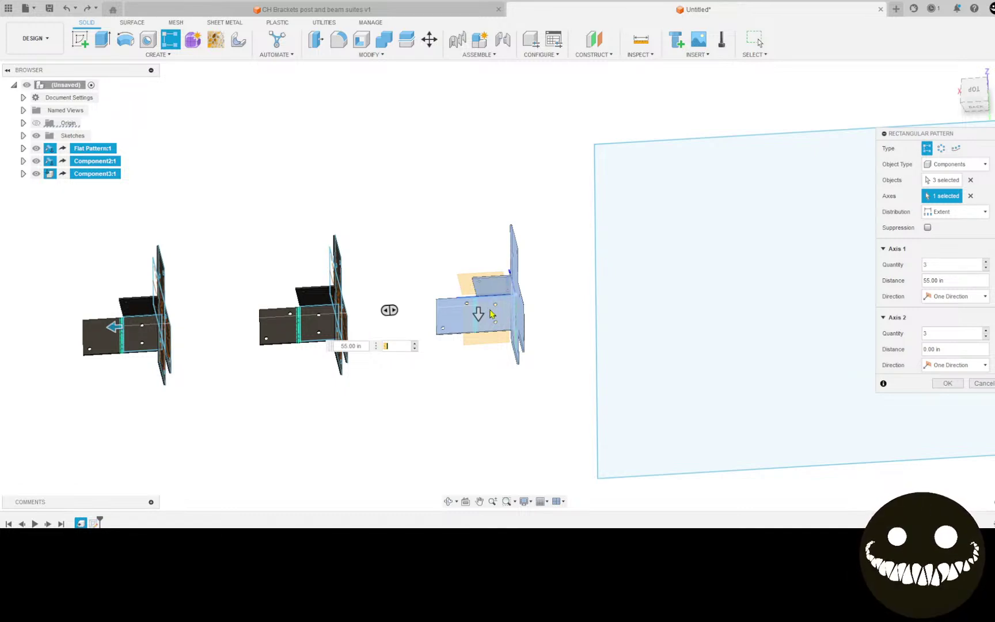
pyautogui.click(970, 180)
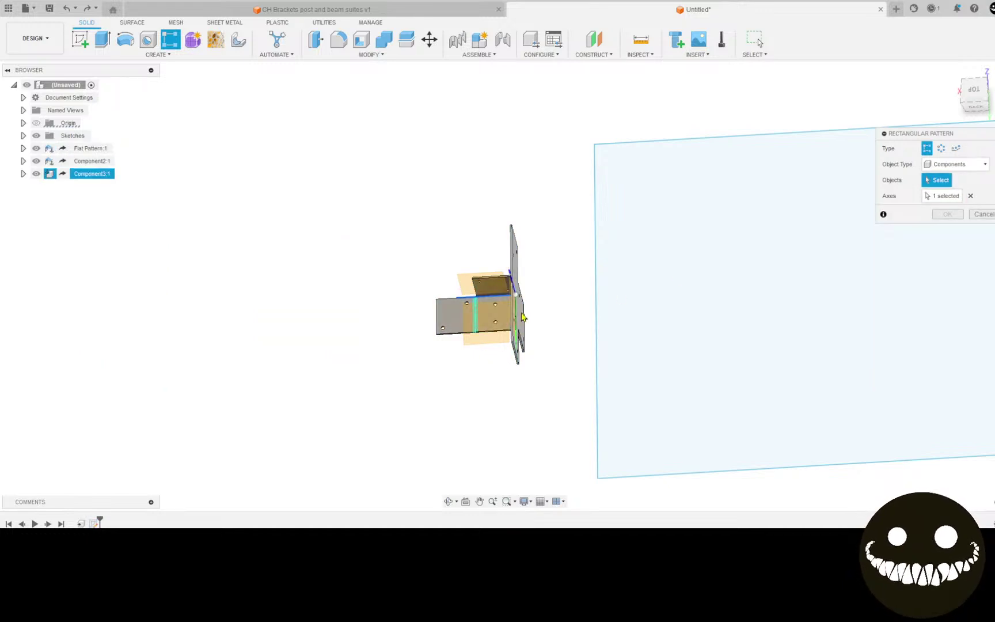
# Switch to the photo viewer and check the required piece quantities in the hand-drawn bracket sketches.
pyautogui.hotkey('alt', 'Tab')
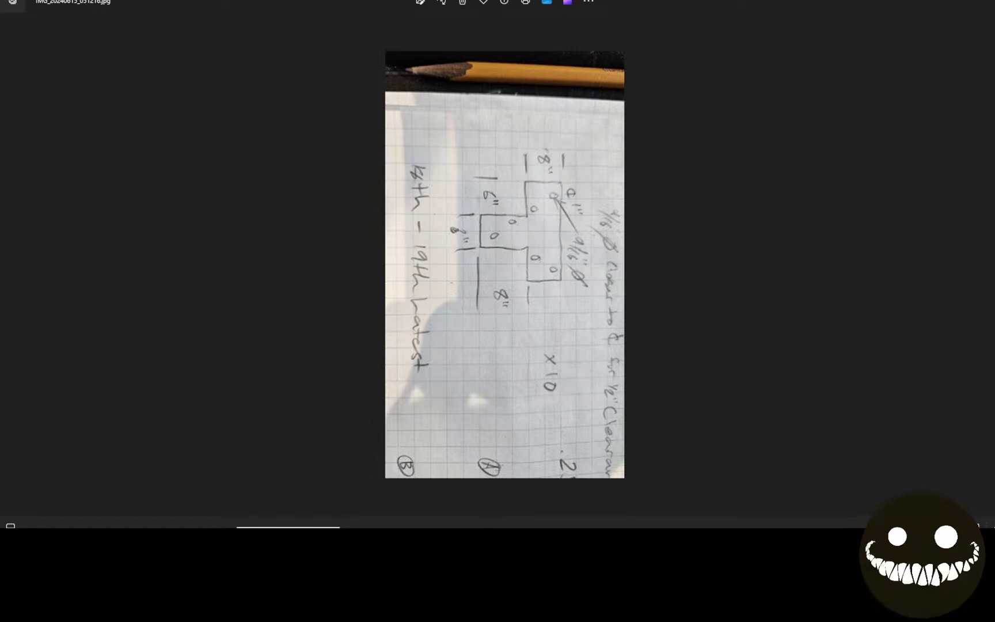
pyautogui.press('Left')
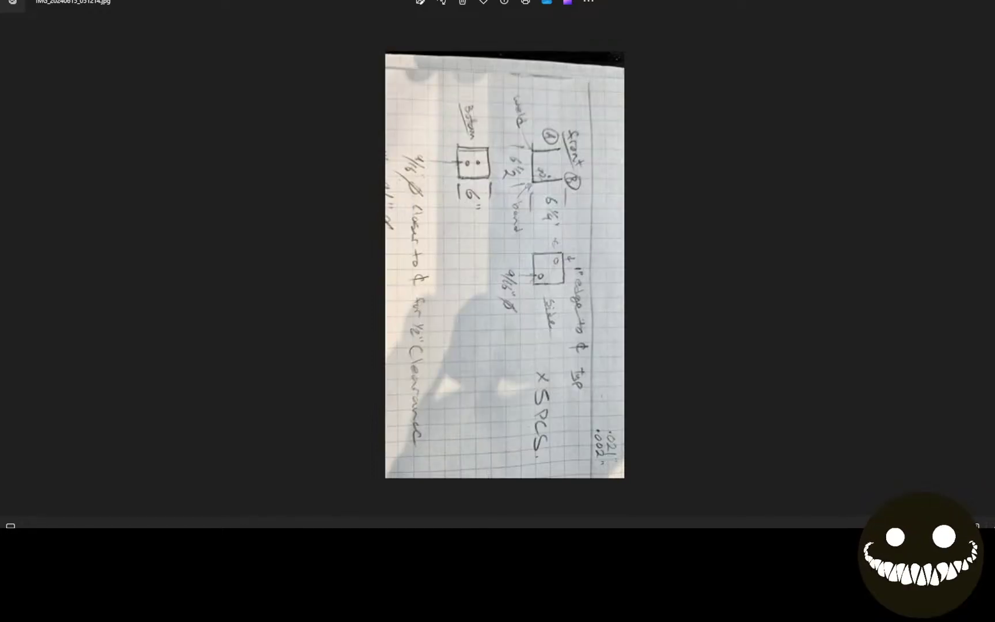
pyautogui.press('Left')
pyautogui.scroll(-3, 581, 339)
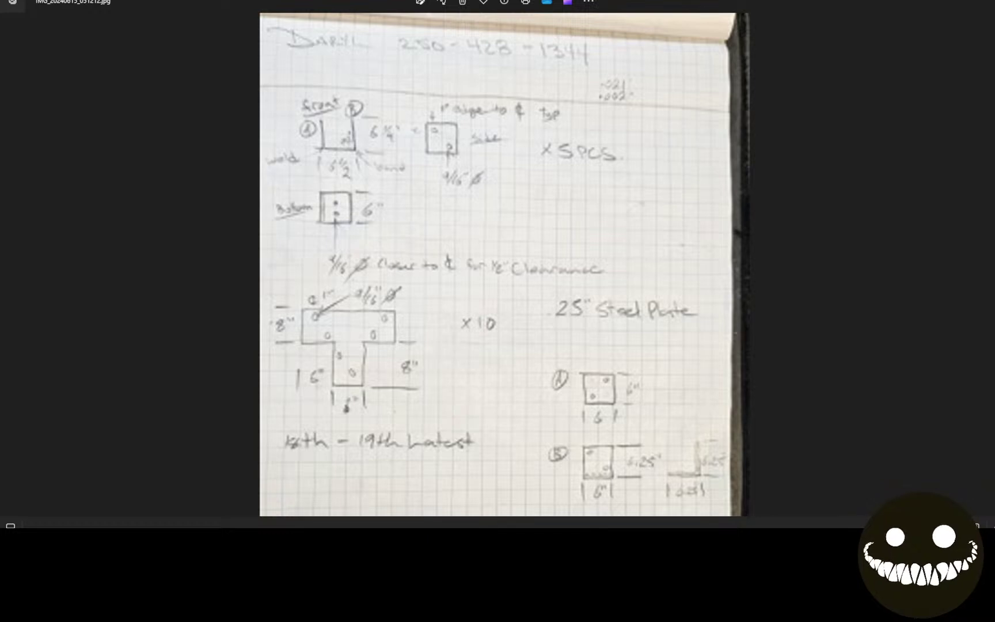
pyautogui.hotkey('alt', 'Tab')
# Cancel the rectangular pattern and redo the arrangement of the parts on the sheet.
pyautogui.scroll(-1, 549, 396)
pyautogui.scroll(4, 550, 360)
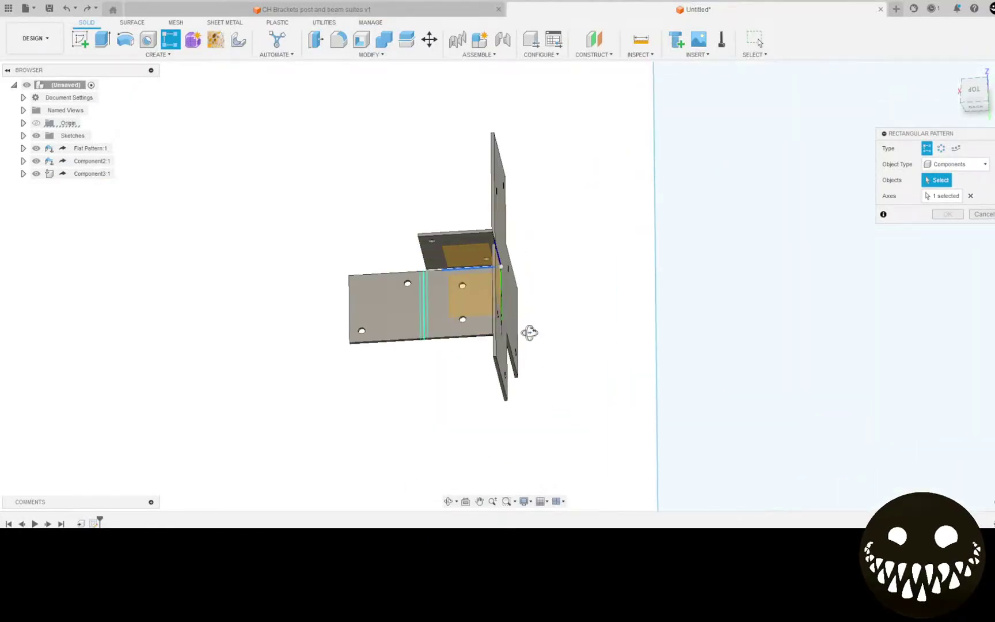
pyautogui.keyDown('shift'); pyautogui.moveTo(529, 333); pyautogui.dragTo(525, 317, button='middle'); pyautogui.keyUp('shift')
pyautogui.click(526, 317)
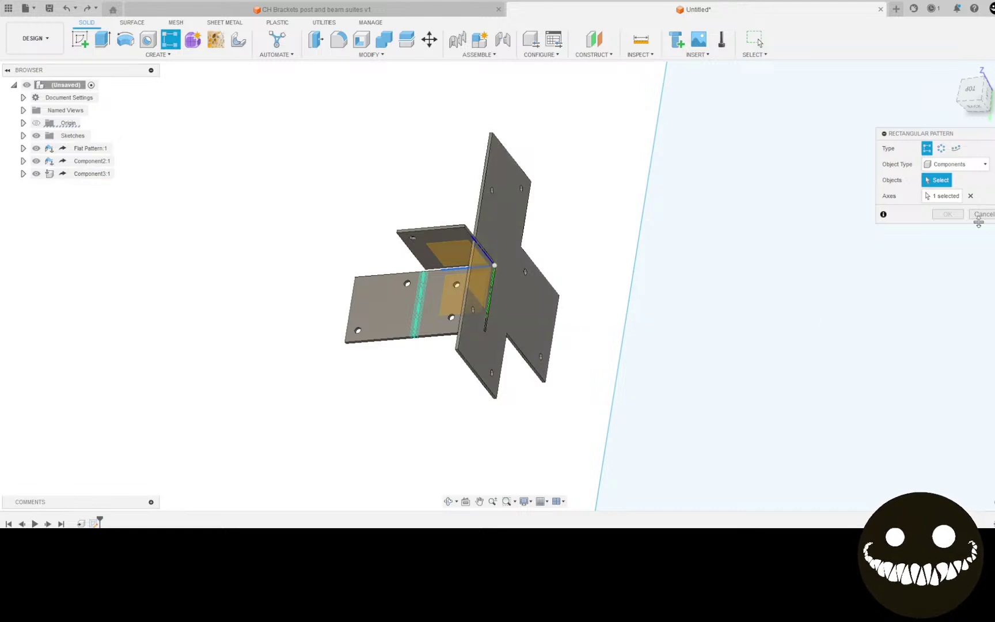
pyautogui.click(983, 214)
pyautogui.scroll(-5, 781, 297)
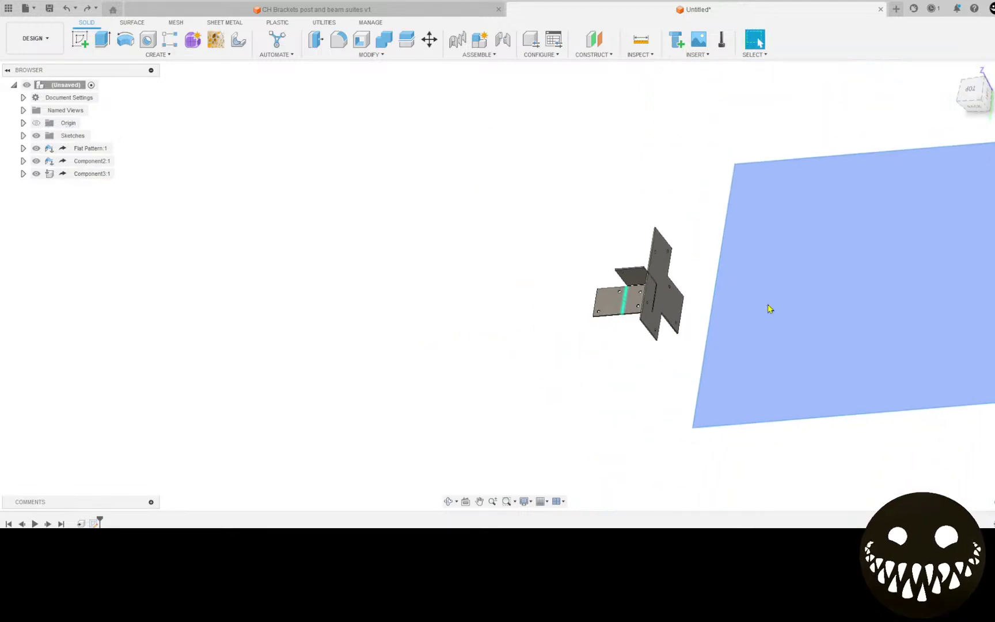
pyautogui.moveTo(766, 309); pyautogui.dragTo(553, 352, button='middle')
pyautogui.scroll(-3, 536, 357)
pyautogui.hotkey('ctrl', 'y')
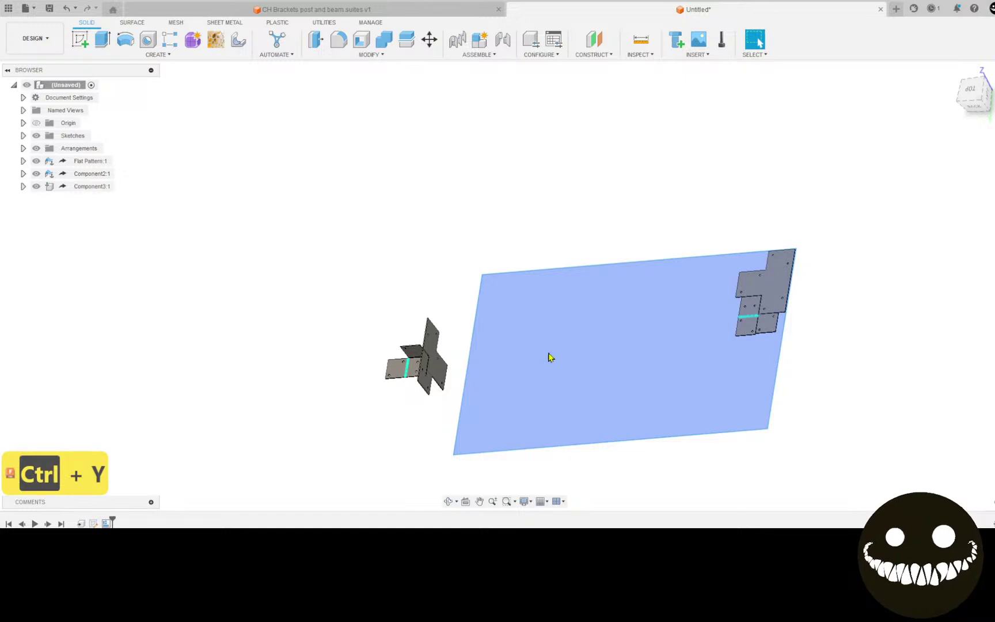
pyautogui.scroll(4, 875, 258)
pyautogui.moveTo(856, 258); pyautogui.dragTo(622, 284, button='middle')
pyautogui.scroll(3, 609, 285)
pyautogui.keyDown('shift'); pyautogui.moveTo(564, 257); pyautogui.dragTo(489, 85, button='middle'); pyautogui.keyUp('shift')
pyautogui.click(428, 39)
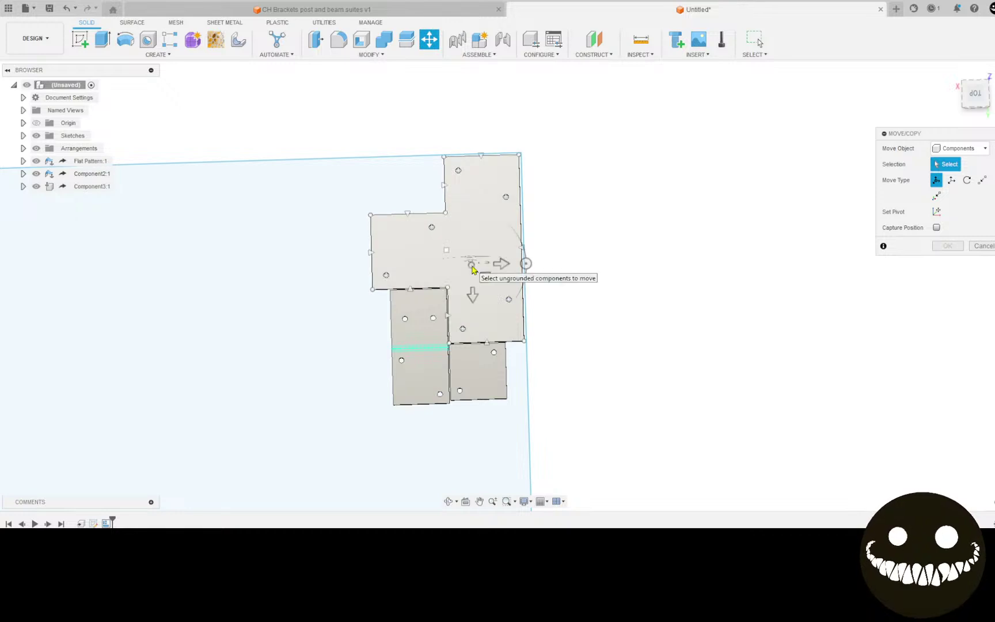
pyautogui.click(452, 257)
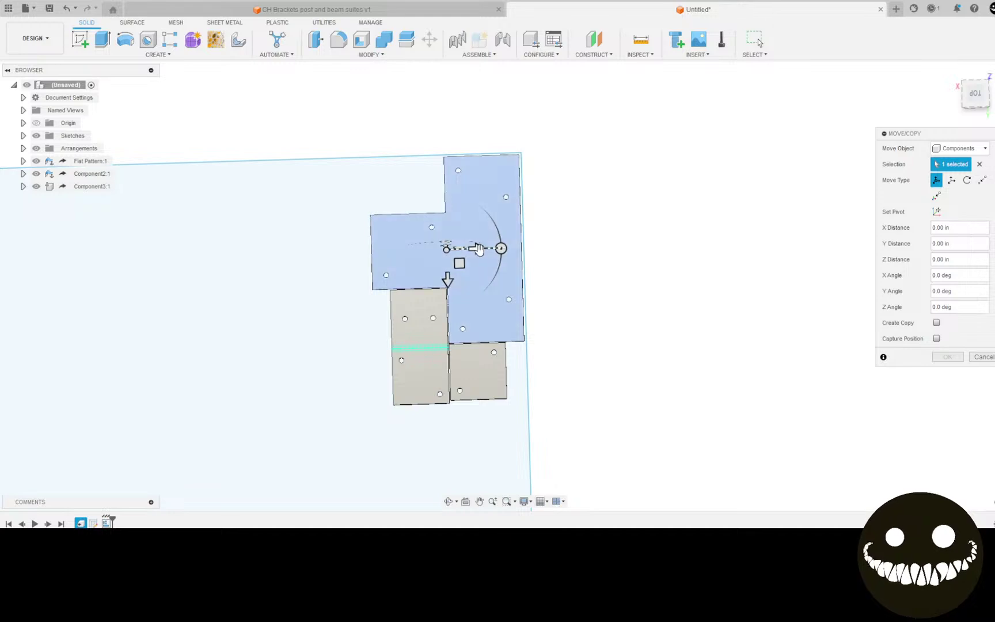
pyautogui.click(476, 248)
pyautogui.moveTo(597, 255); pyautogui.dragTo(475, 248)
pyautogui.click(979, 357)
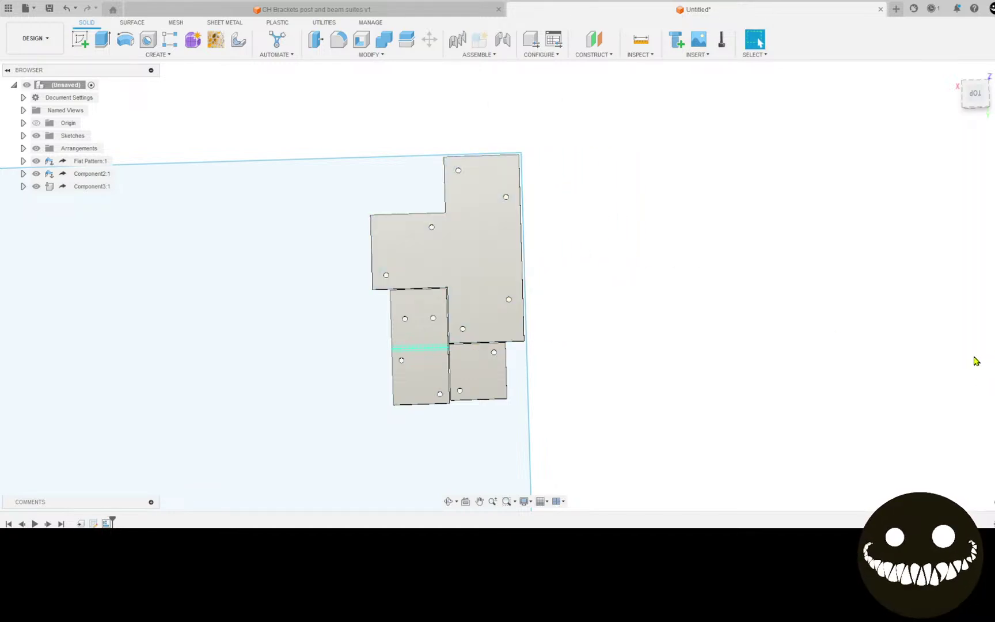
# Set up a rectangular component pattern of the large T-shaped flat pattern along the sheet's upper edge, extending it 16 in away from the sheet.
pyautogui.click(170, 39)
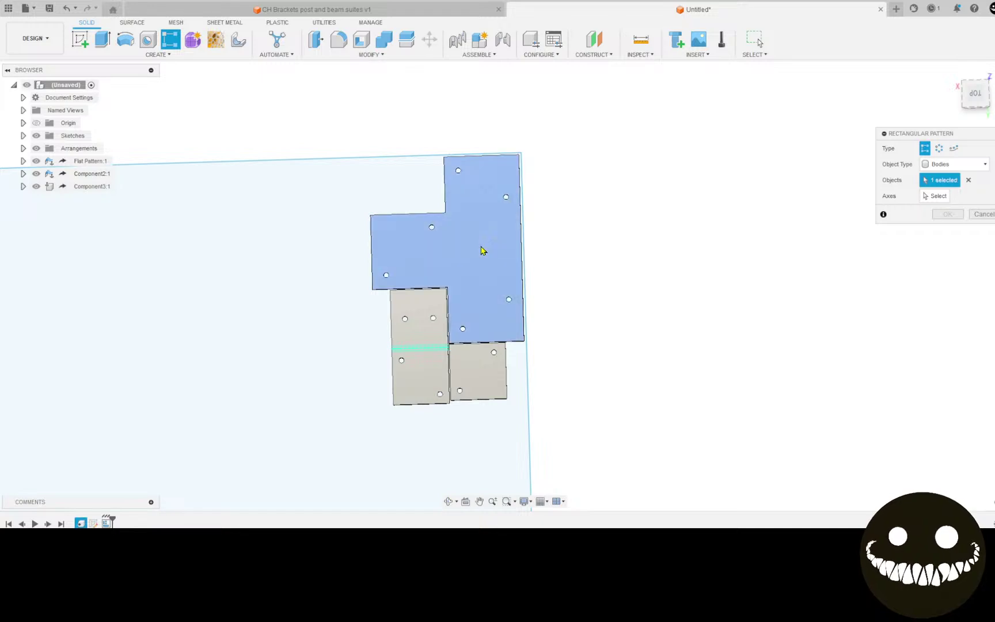
pyautogui.click(484, 250)
pyautogui.click(963, 165)
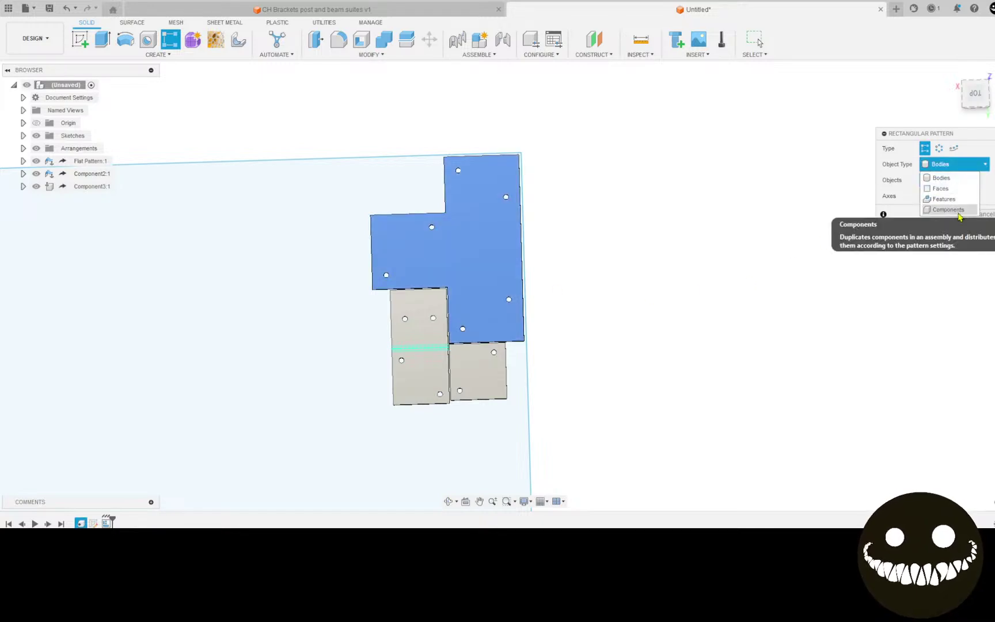
pyautogui.click(941, 210)
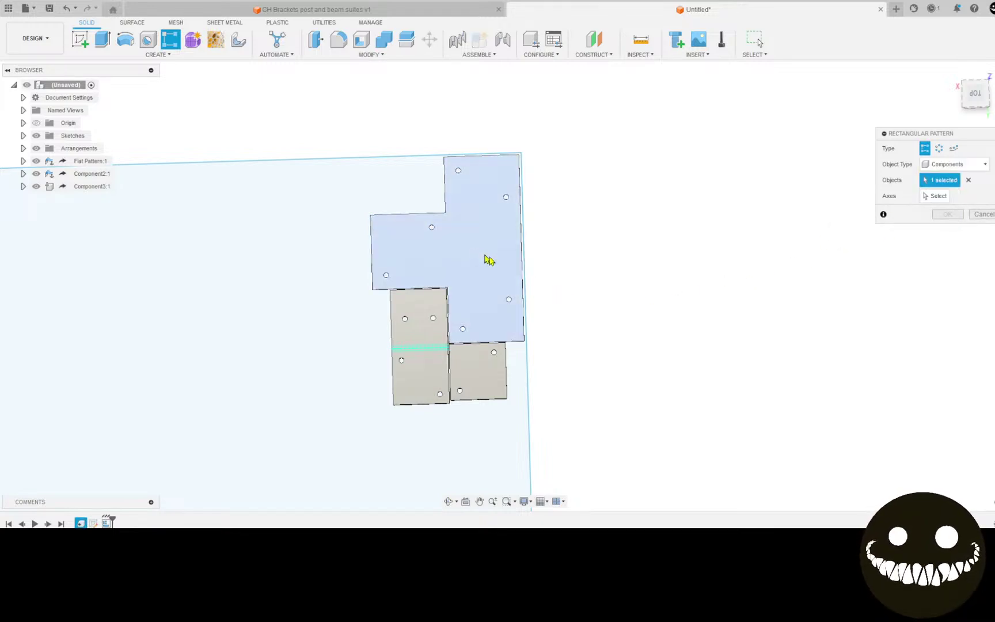
pyautogui.click(487, 257)
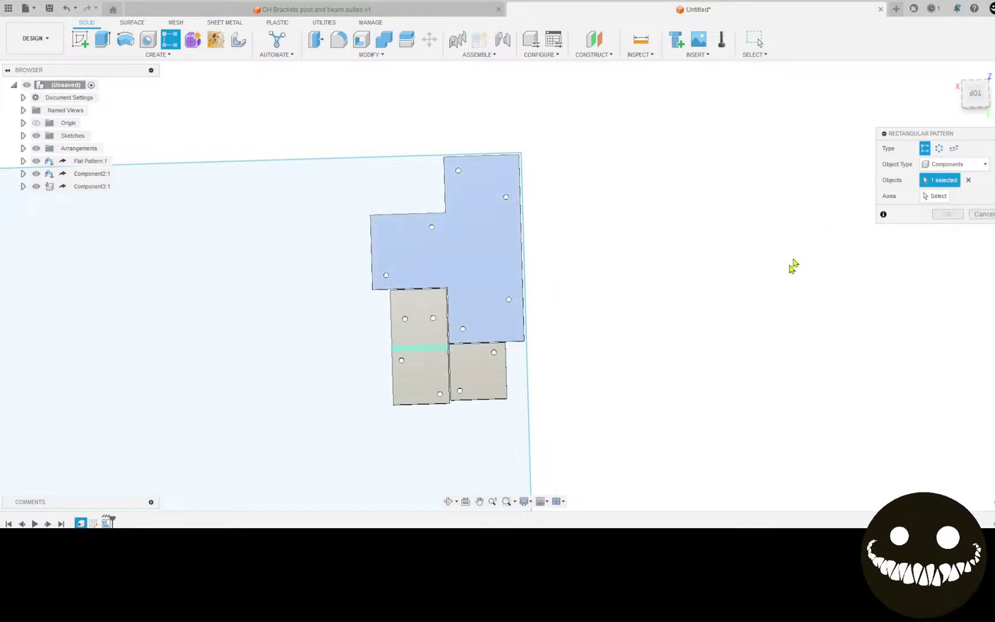
pyautogui.click(423, 156)
pyautogui.moveTo(457, 247); pyautogui.dragTo(605, 245)
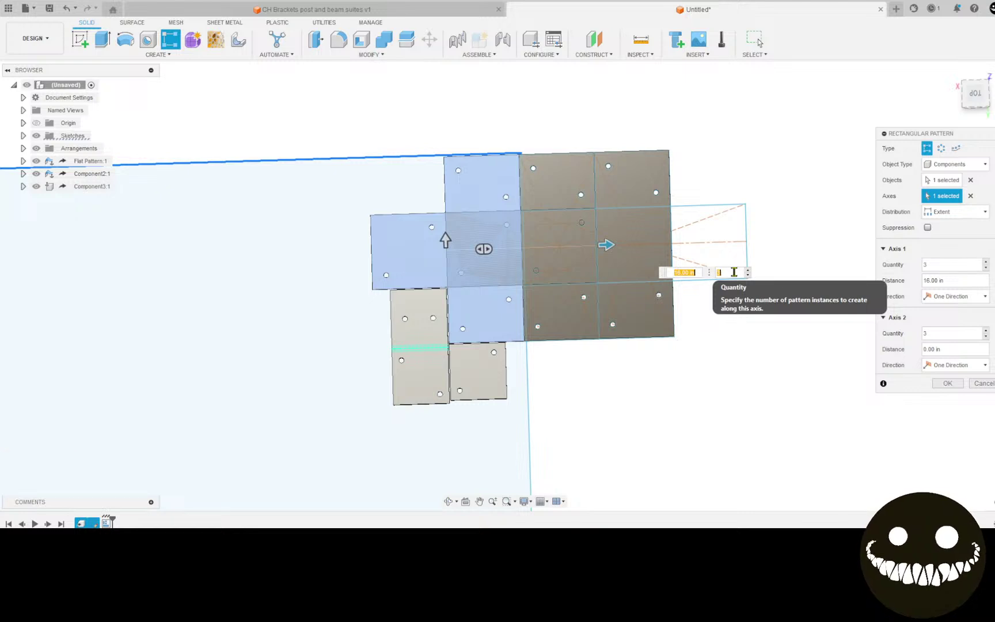
# Set the T-shaped component's pattern to 10 instances over a 175 in extent and create it.
pyautogui.press('BackSpace')
pyautogui.write('10')
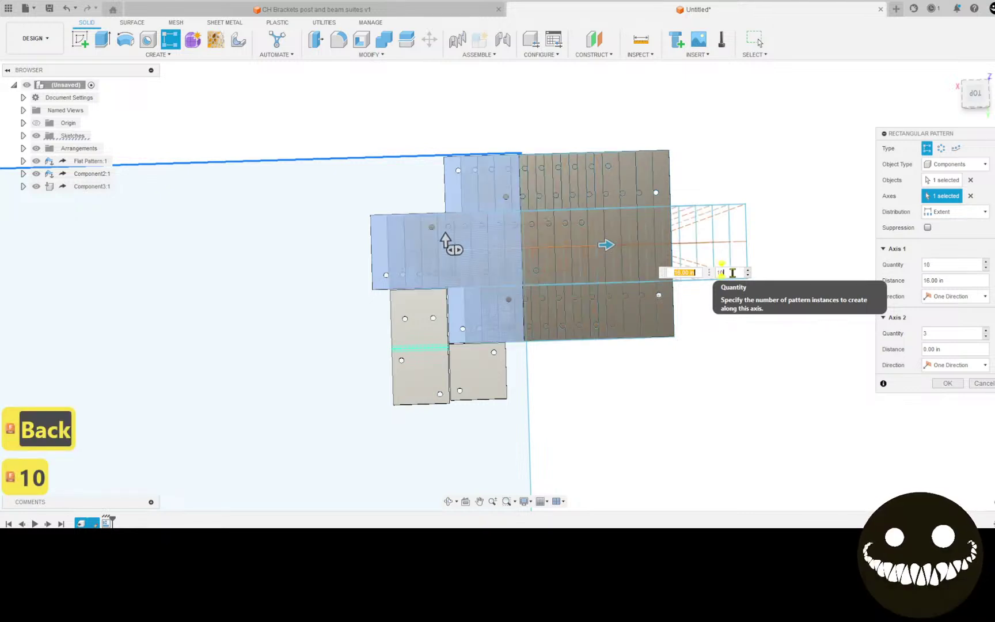
pyautogui.scroll(-4, 697, 363)
pyautogui.scroll(-3, 687, 375)
pyautogui.moveTo(737, 377); pyautogui.dragTo(504, 299, button='middle')
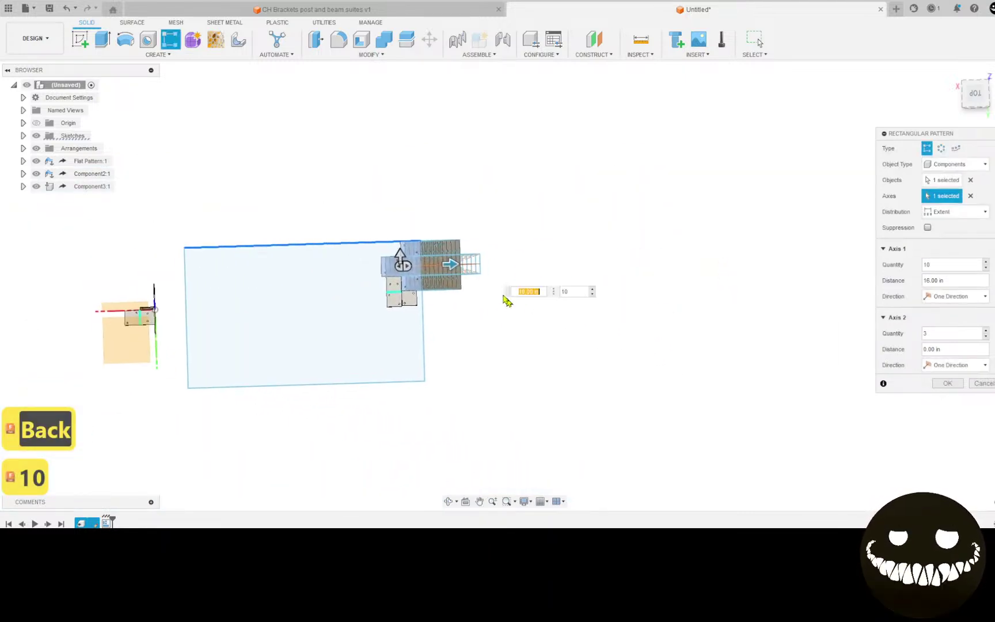
pyautogui.moveTo(450, 263); pyautogui.dragTo(855, 253)
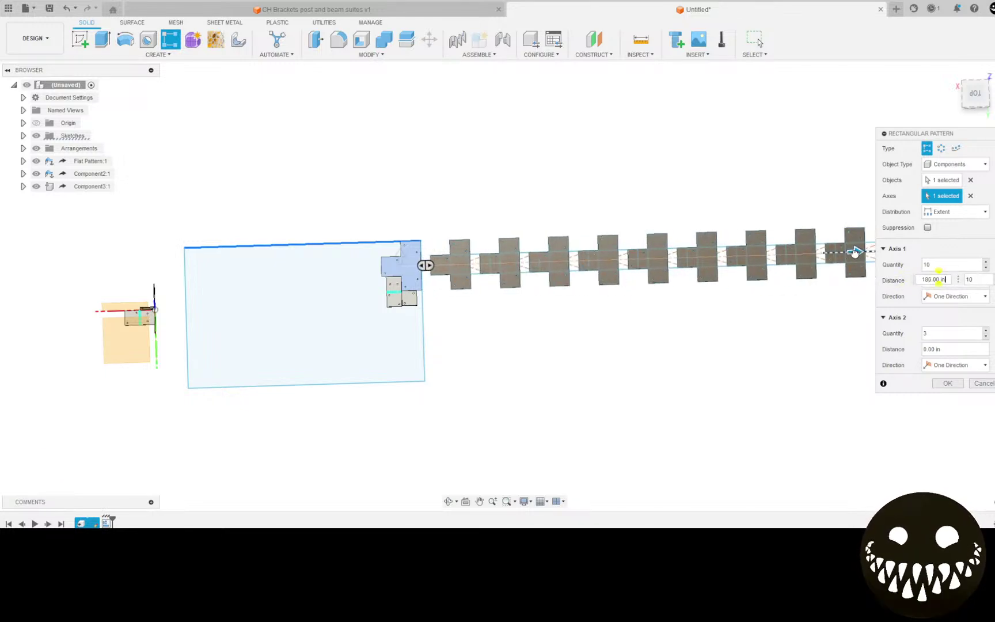
pyautogui.moveTo(849, 253); pyautogui.dragTo(842, 253)
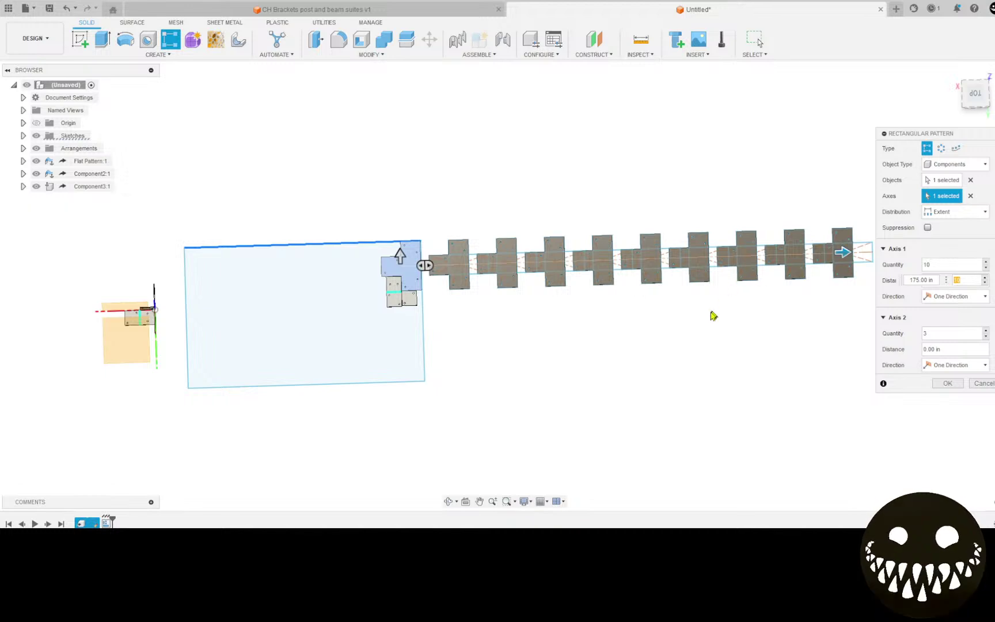
pyautogui.click(944, 384)
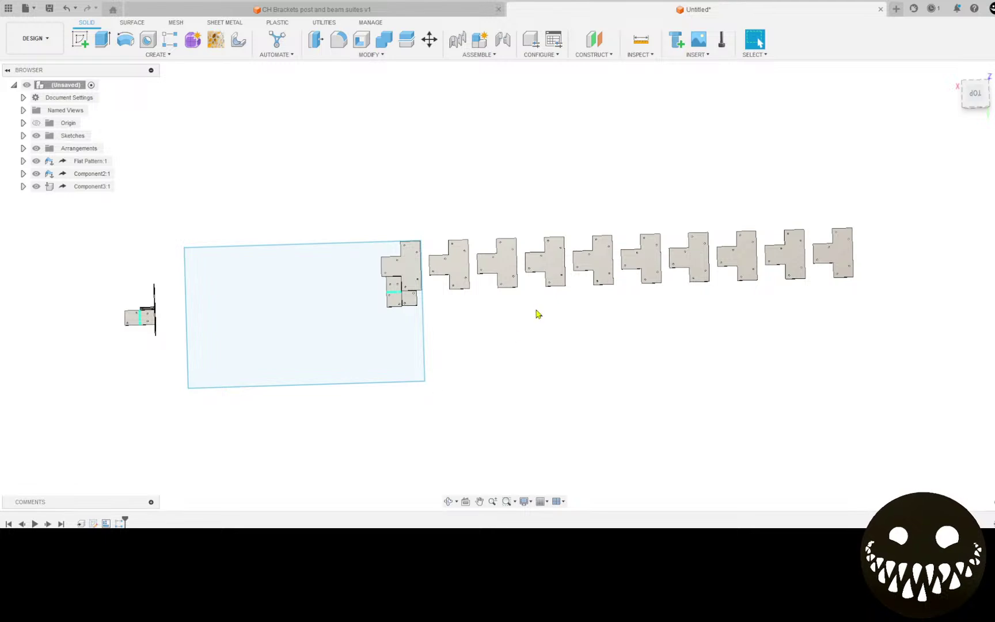
# Set up a rectangular pattern of the two smaller components along the sheet's lower edge, with an extent of 76 in across the sheet.
pyautogui.scroll(-2, 506, 356)
pyautogui.scroll(3, 506, 340)
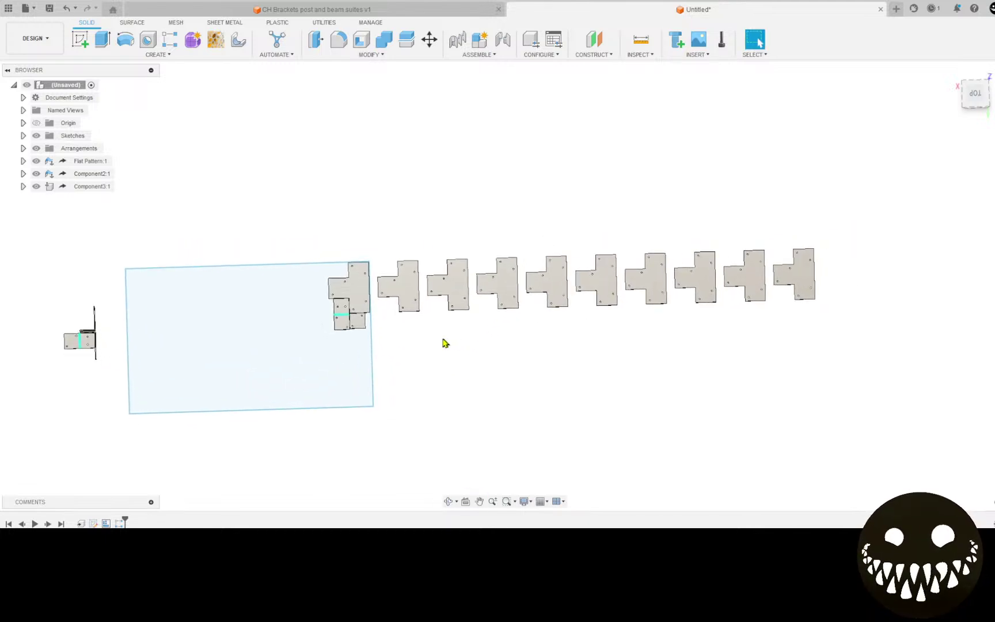
pyautogui.scroll(3, 392, 334)
pyautogui.moveTo(334, 328); pyautogui.dragTo(418, 340, button='middle')
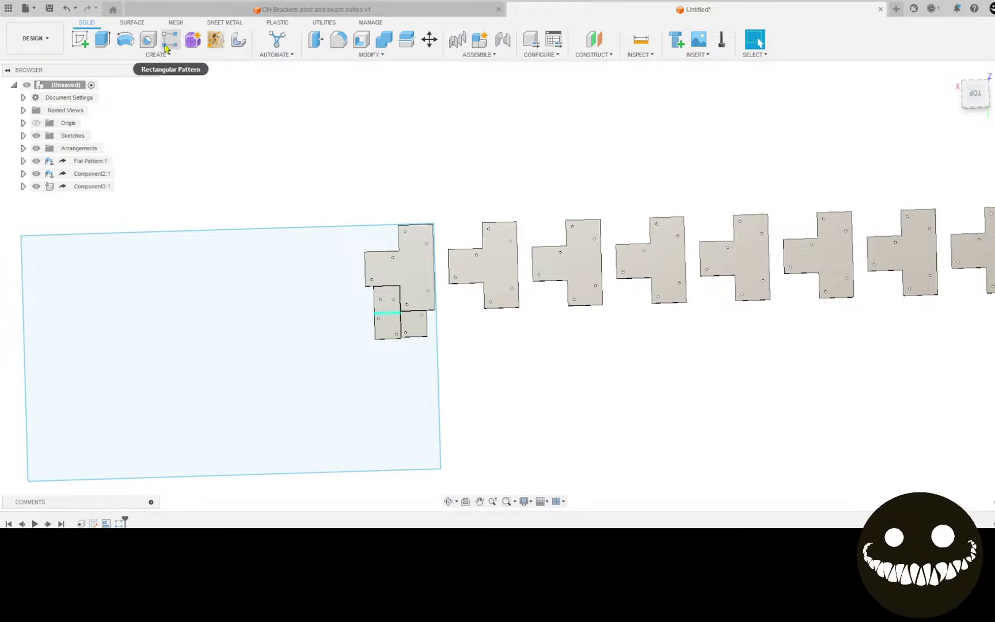
pyautogui.click(168, 40)
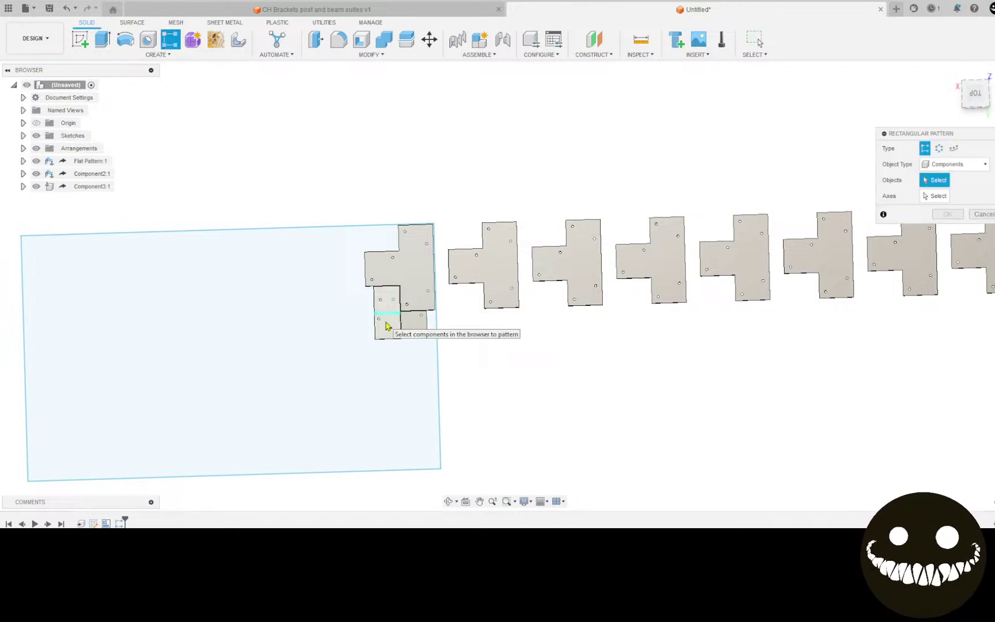
pyautogui.click(386, 326)
pyautogui.click(411, 329)
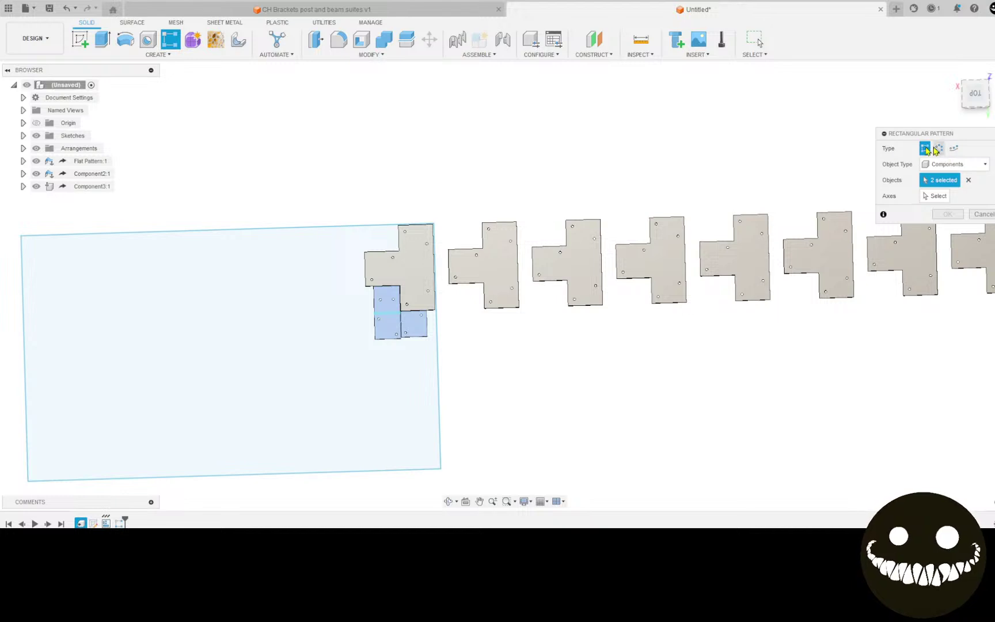
pyautogui.click(950, 196)
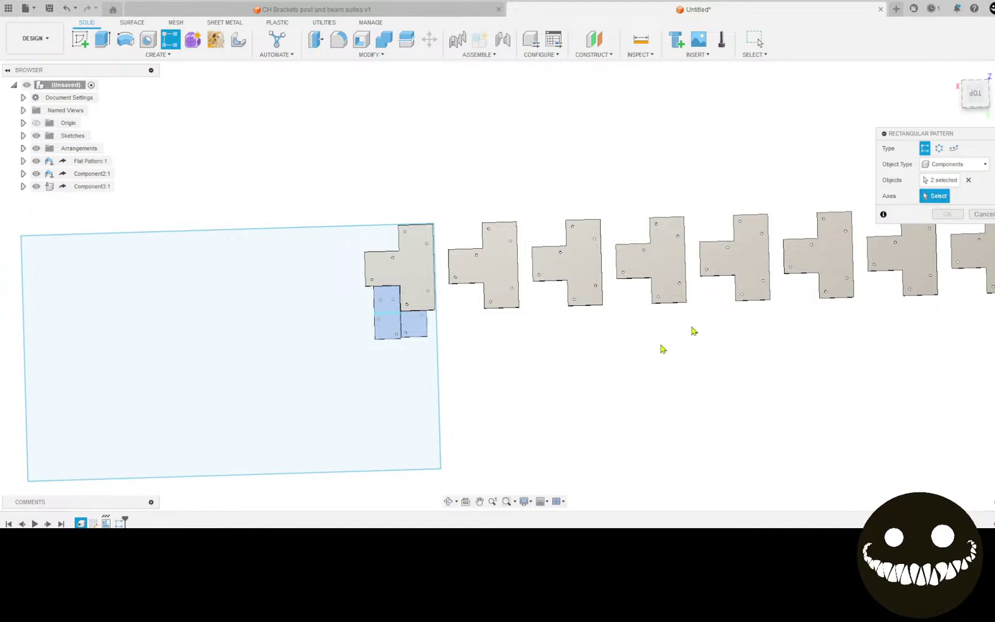
pyautogui.click(386, 475)
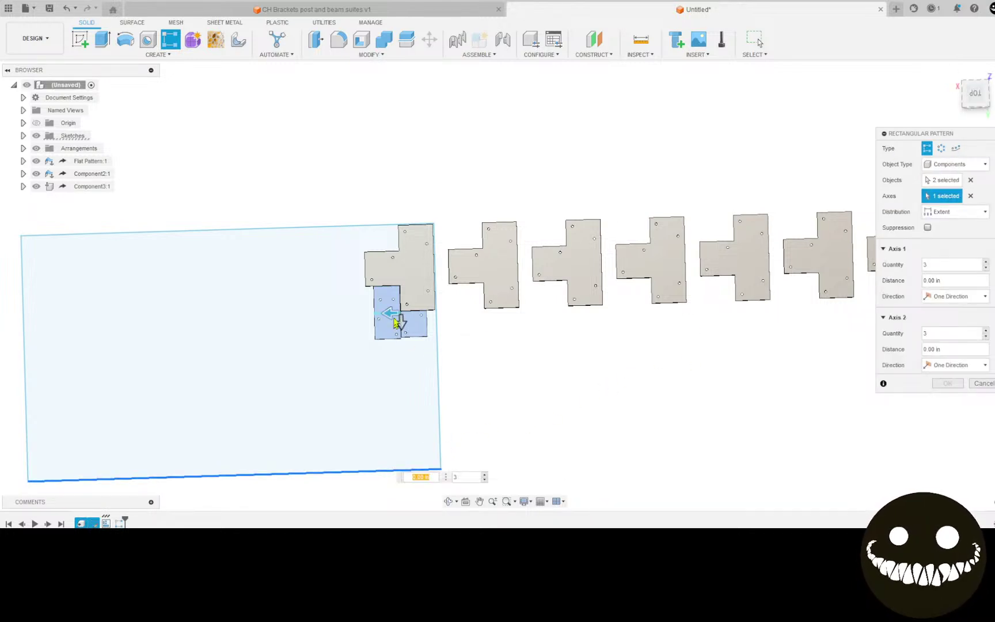
pyautogui.moveTo(390, 314); pyautogui.dragTo(65, 337)
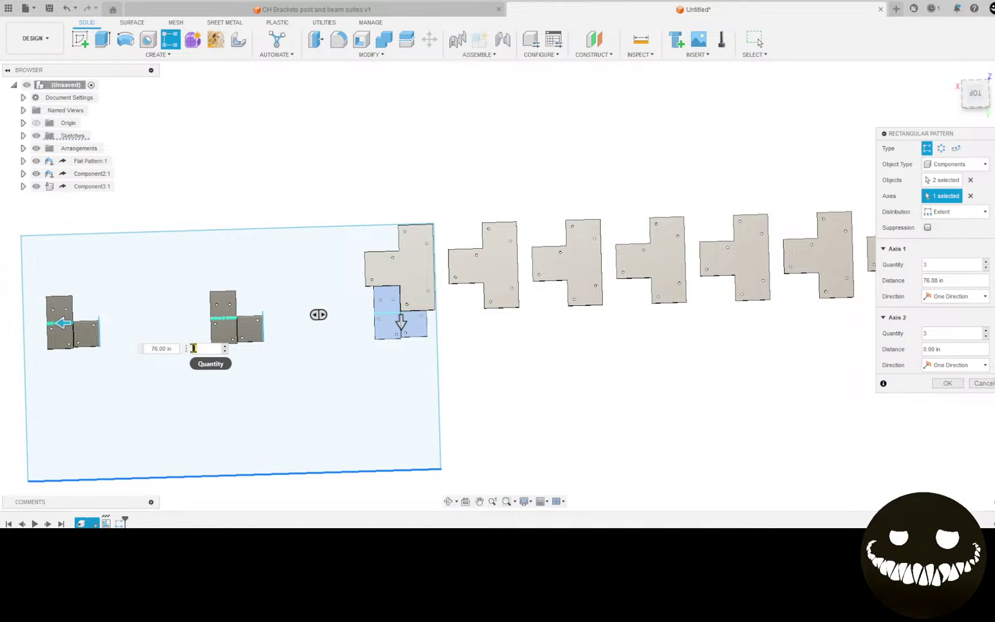
# Set the smaller components' pattern to 10 instances, extend it beyond the sheet's far edge so the copies are spaced apart, and create it.
pyautogui.click(193, 349)
pyautogui.write('109')
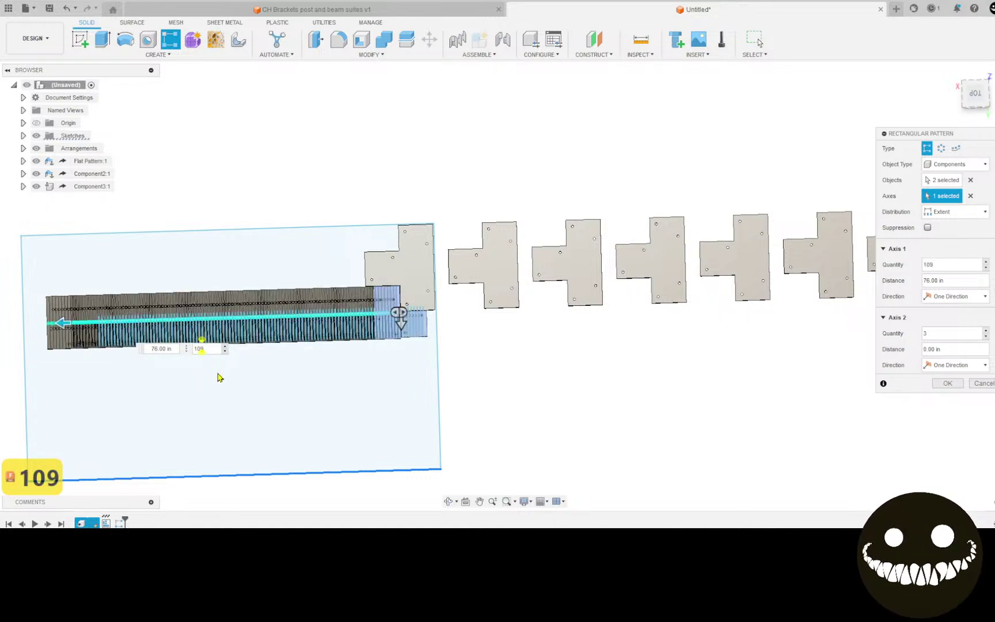
pyautogui.press('BackSpace')
pyautogui.scroll(-3, 198, 370)
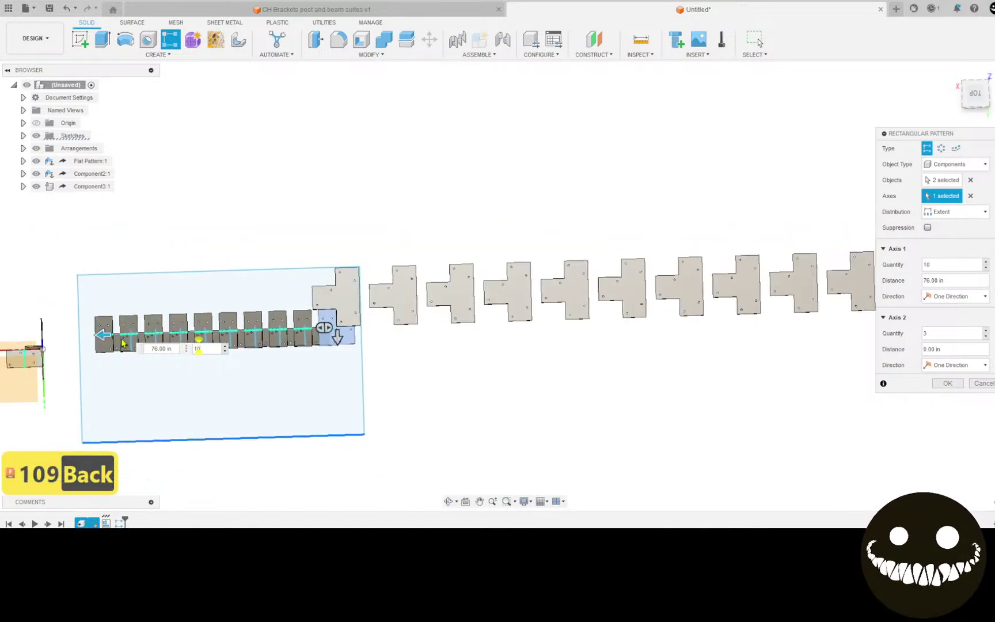
pyautogui.moveTo(107, 336); pyautogui.dragTo(5, 329)
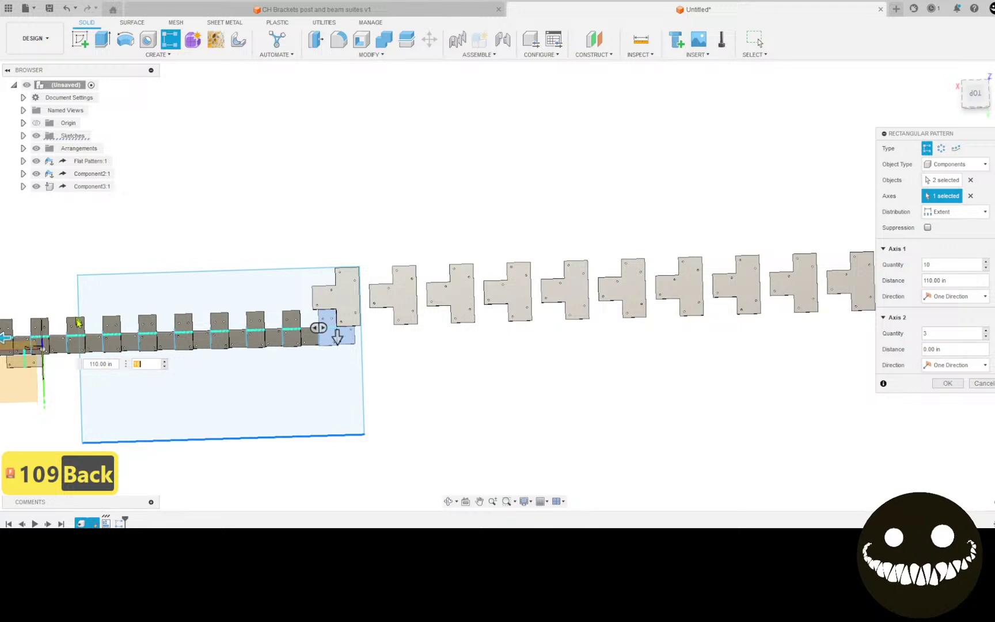
pyautogui.moveTo(181, 413); pyautogui.dragTo(390, 455, button='middle')
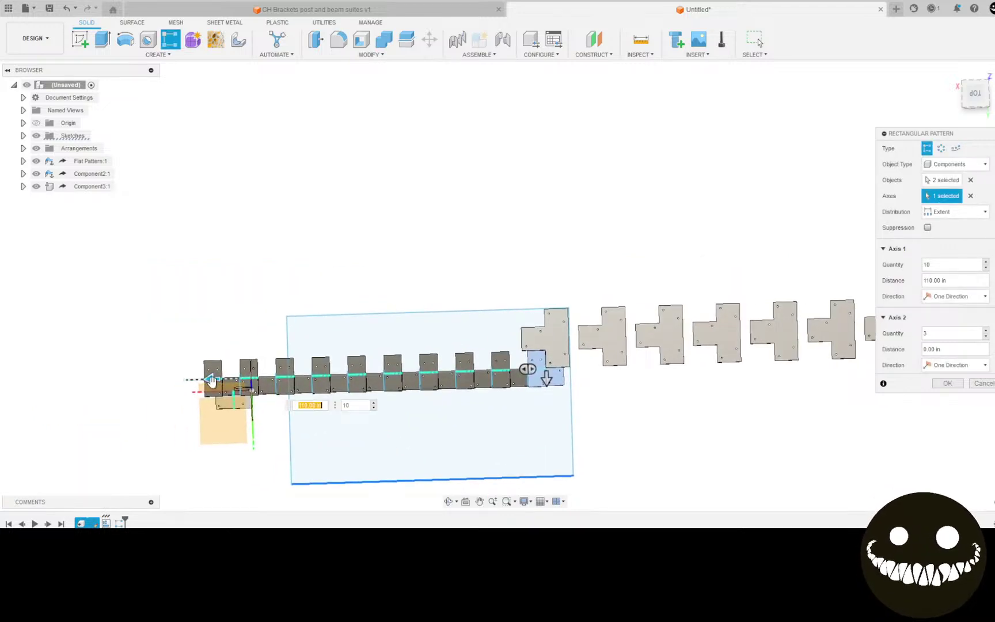
pyautogui.moveTo(215, 380); pyautogui.dragTo(138, 380)
pyautogui.click(947, 383)
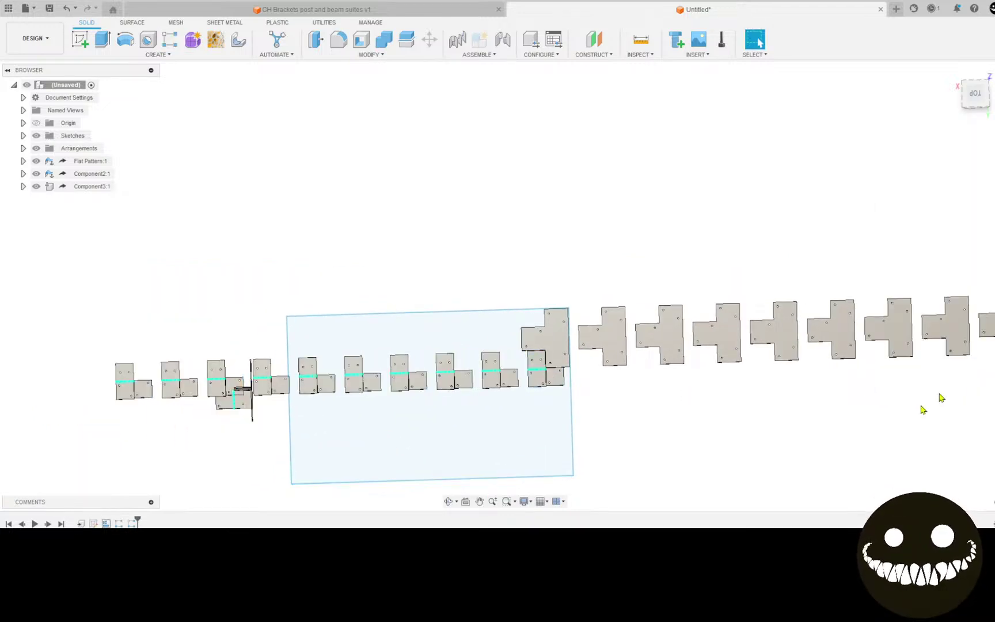
# Sketch a second sheet rectangle on the horizontal plane below the row of T-shaped parts, and finish the sketch.
pyautogui.scroll(-2, 704, 429)
pyautogui.moveTo(701, 429); pyautogui.dragTo(578, 335, button='middle')
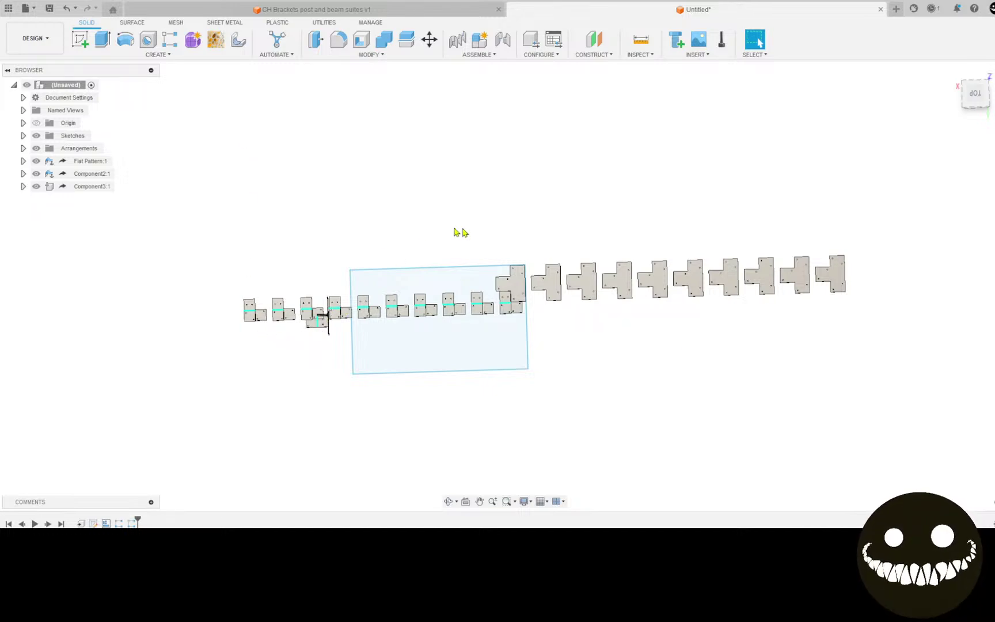
pyautogui.click(80, 39)
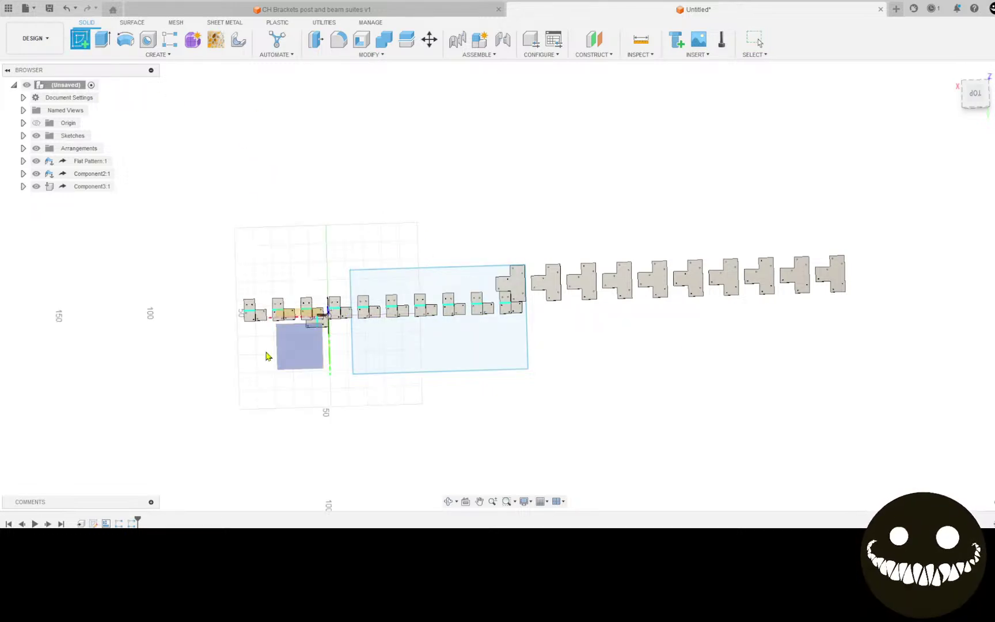
pyautogui.click(277, 348)
pyautogui.click(80, 39)
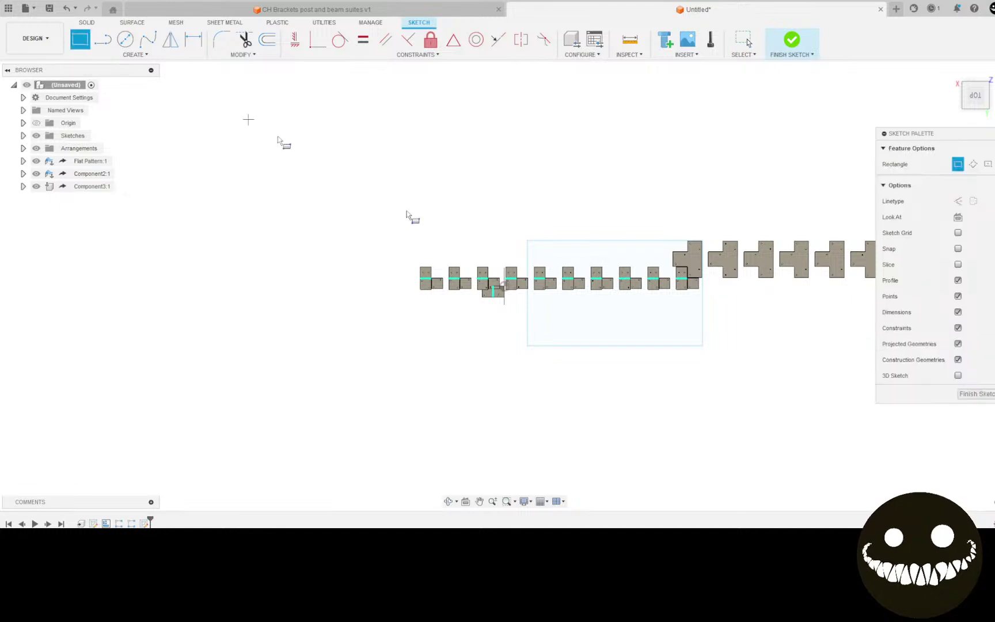
pyautogui.scroll(-2, 661, 338)
pyautogui.click(662, 339)
pyautogui.moveTo(687, 402)
pyautogui.mouseDown(button='middle')
pyautogui.moveTo(586, 376)
pyautogui.moveTo(592, 383)
pyautogui.mouseUp(button='middle')
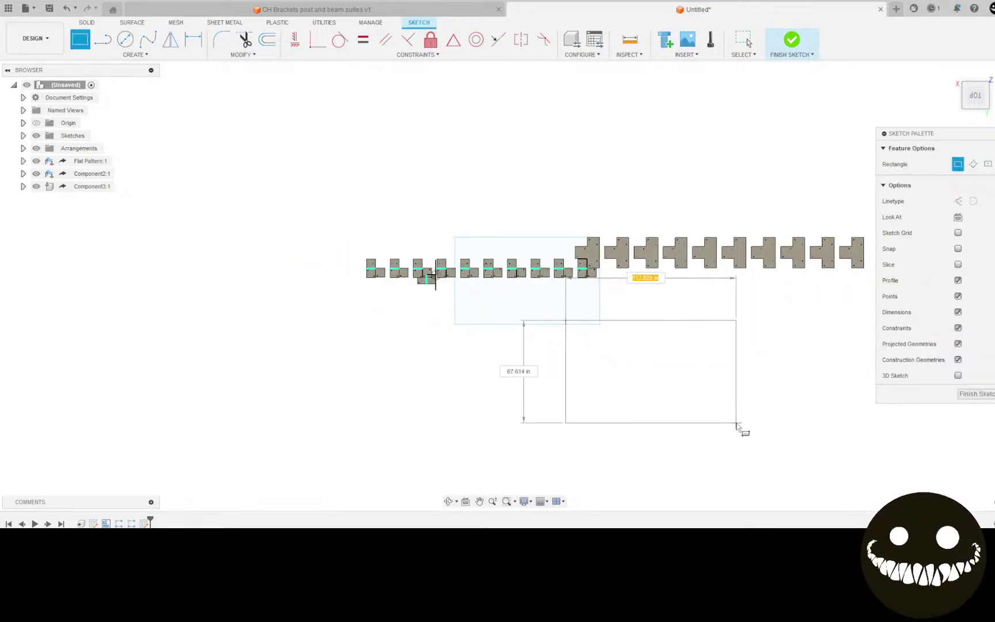
pyautogui.click(769, 422)
pyautogui.click(793, 51)
pyautogui.scroll(3, 748, 251)
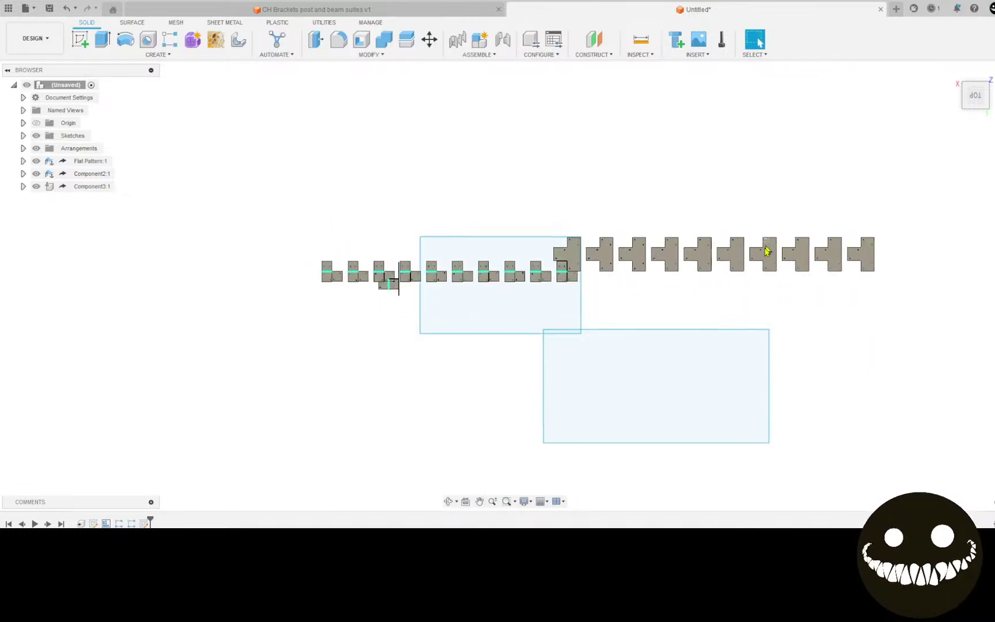
pyautogui.scroll(-1, 622, 403)
pyautogui.moveTo(637, 369); pyautogui.dragTo(545, 292, button='middle')
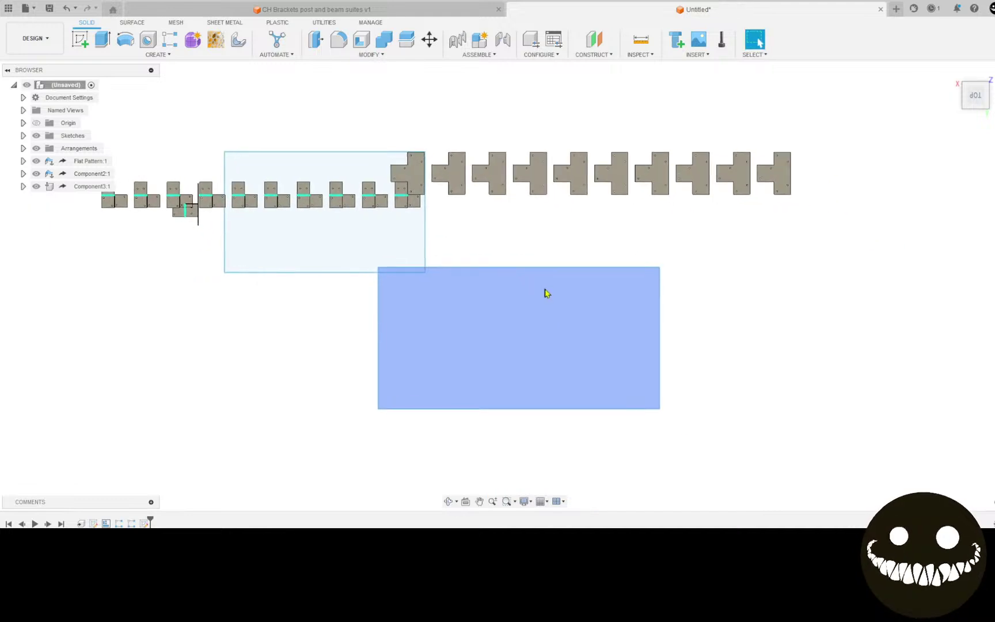
pyautogui.click(382, 54)
pyautogui.click(323, 236)
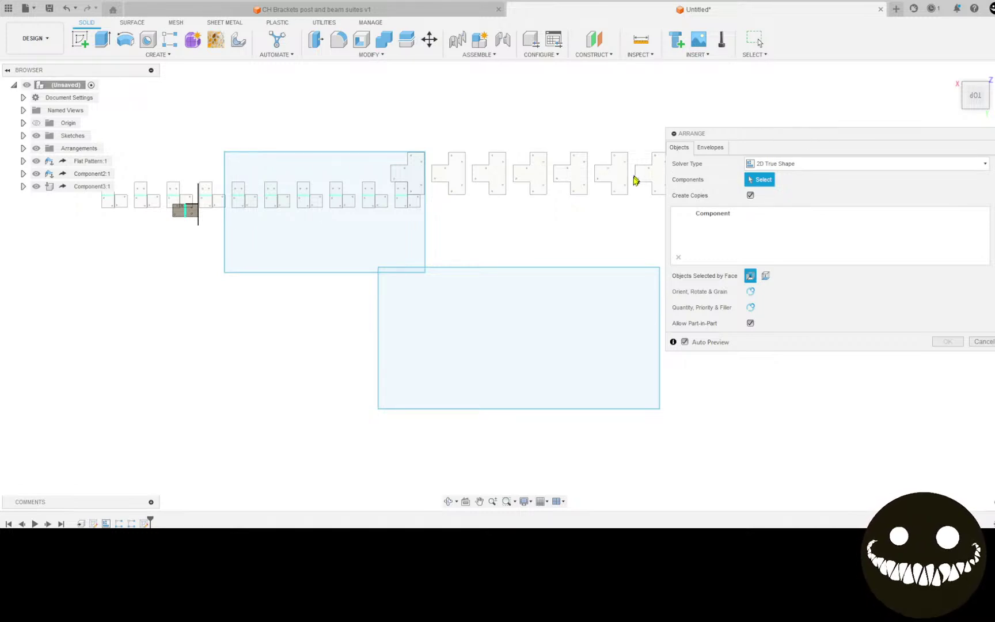
pyautogui.scroll(-1, 568, 222)
pyautogui.moveTo(568, 222); pyautogui.dragTo(460, 226, button='middle')
pyautogui.moveTo(329, 240); pyautogui.dragTo(528, 280, button='middle')
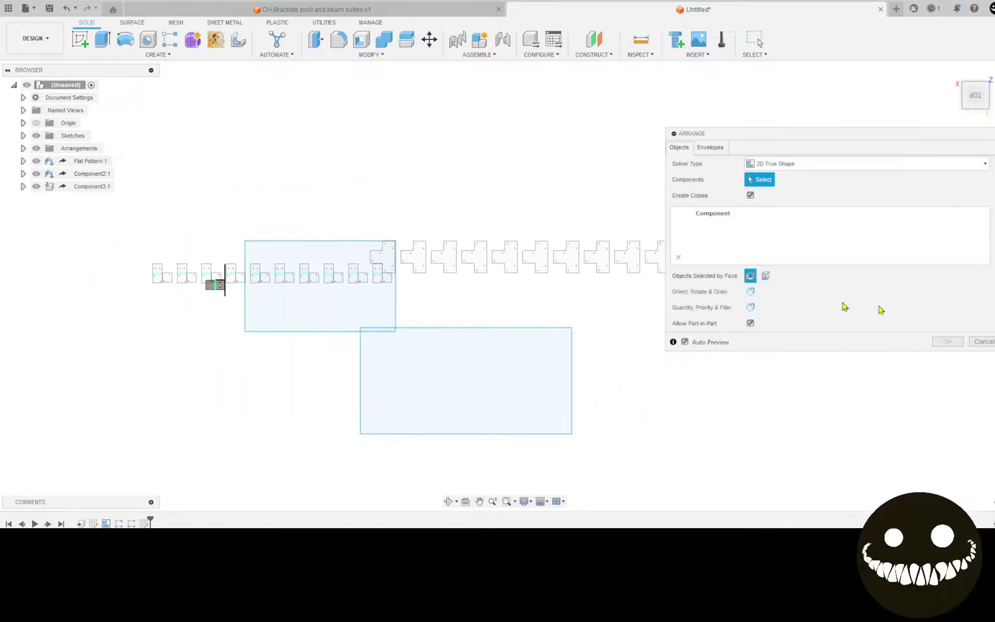
pyautogui.click(981, 341)
# Undo the second sheet sketch, both rectangular patterns and the arrangement, back to the unarranged parts beside the original sheet.
pyautogui.scroll(3, 507, 315)
pyautogui.hotkey('ctrl', 'z')
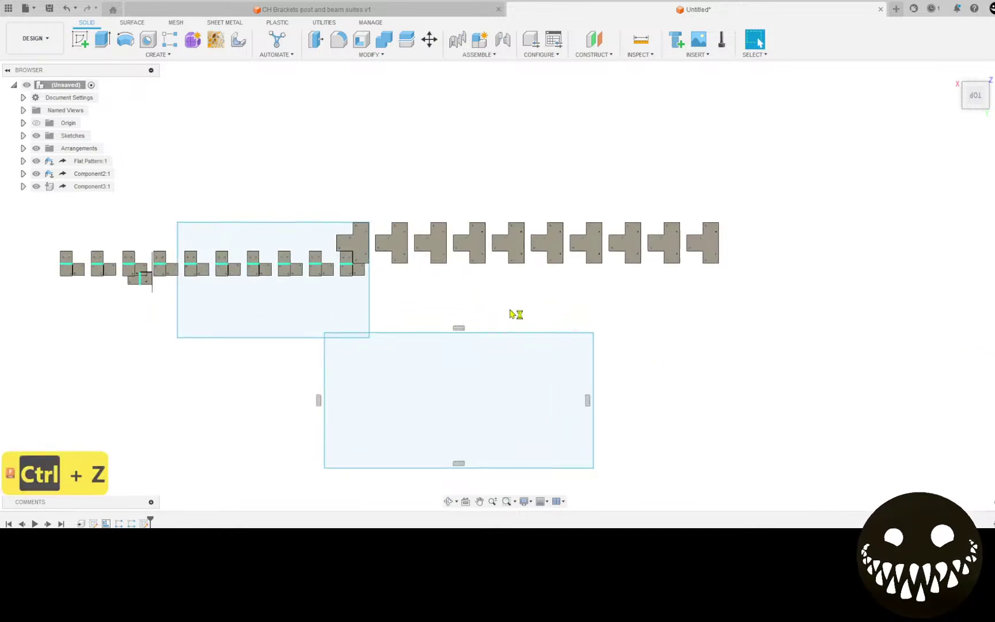
pyautogui.hotkey('ctrl', 'z')
pyautogui.hotkey('ctrl', 'z')
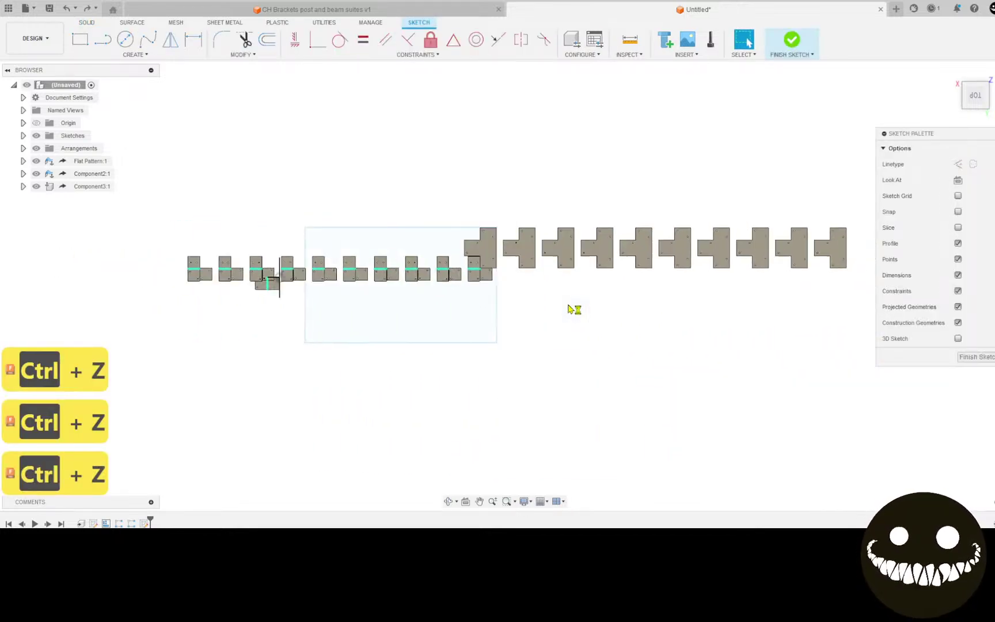
pyautogui.hotkey('ctrl', 'z')
pyautogui.hotkey('ctrl', 'z')
pyautogui.hotkey('ctrl', 'z')
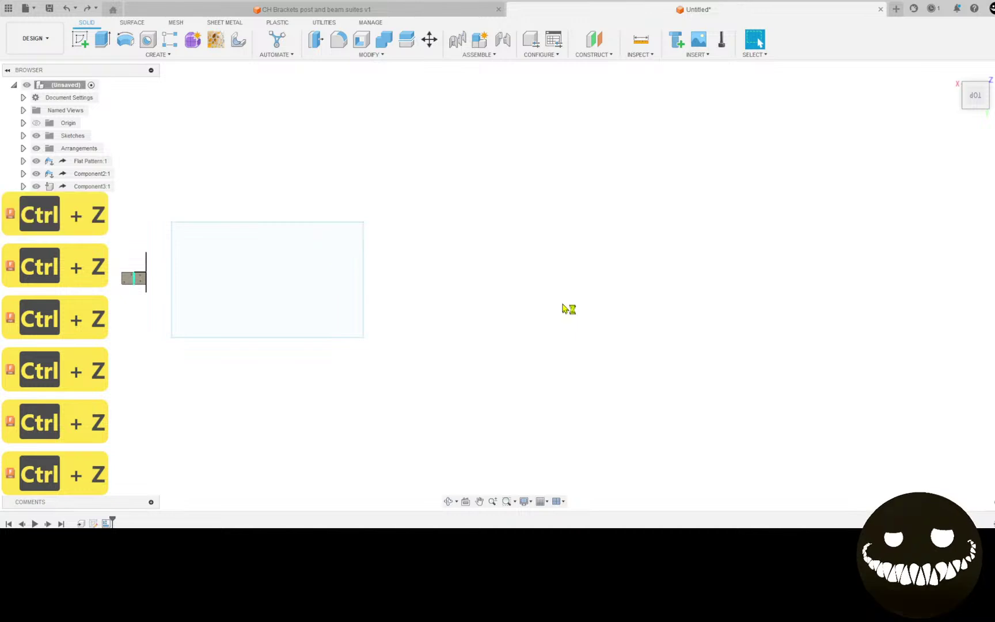
pyautogui.keyDown('shift'); pyautogui.moveTo(517, 306); pyautogui.dragTo(482, 233, button='middle'); pyautogui.keyUp('shift')
pyautogui.scroll(6, 610, 361)
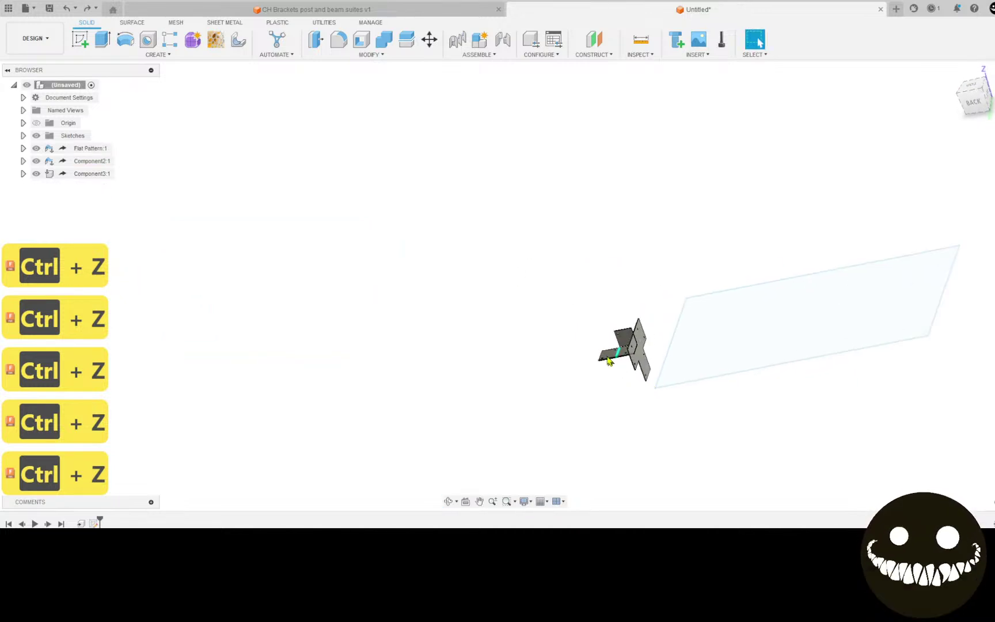
pyautogui.moveTo(613, 342); pyautogui.dragTo(320, 269, button='middle')
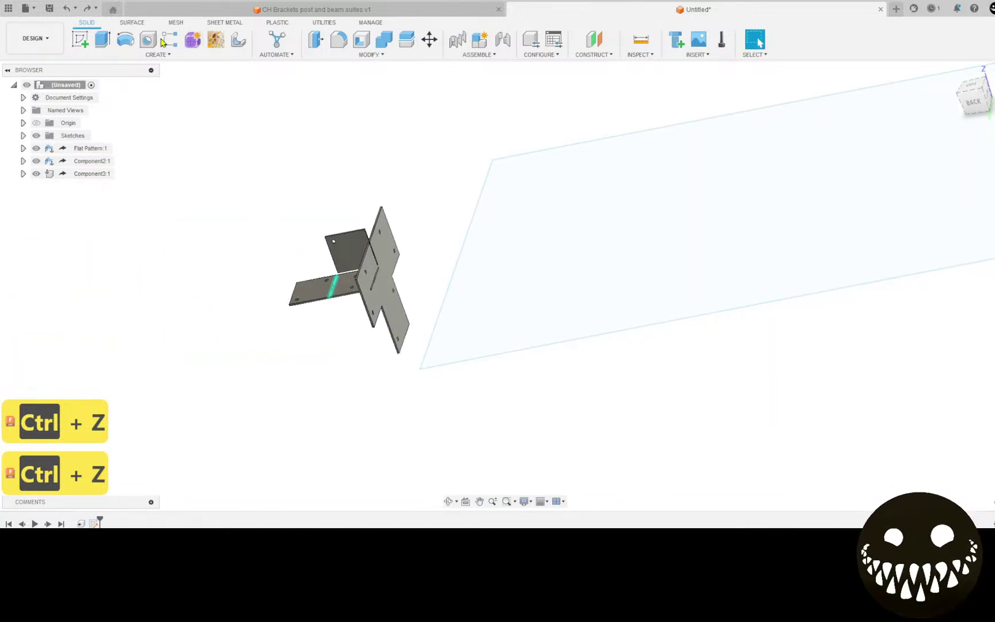
pyautogui.click(170, 39)
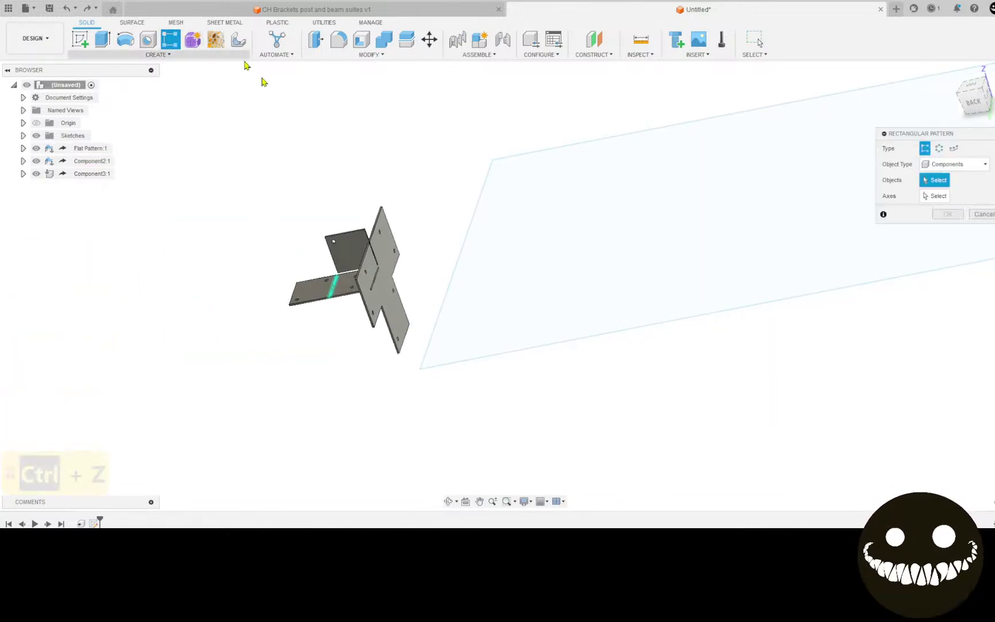
pyautogui.click(385, 295)
pyautogui.click(933, 196)
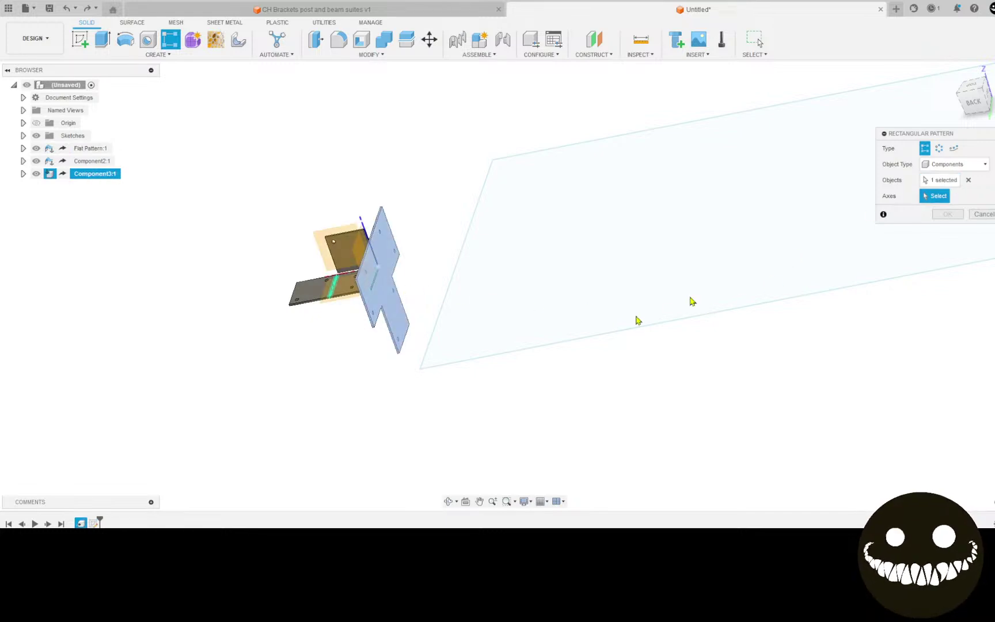
pyautogui.click(468, 362)
pyautogui.moveTo(384, 296); pyautogui.dragTo(500, 286)
pyautogui.press('Tab')
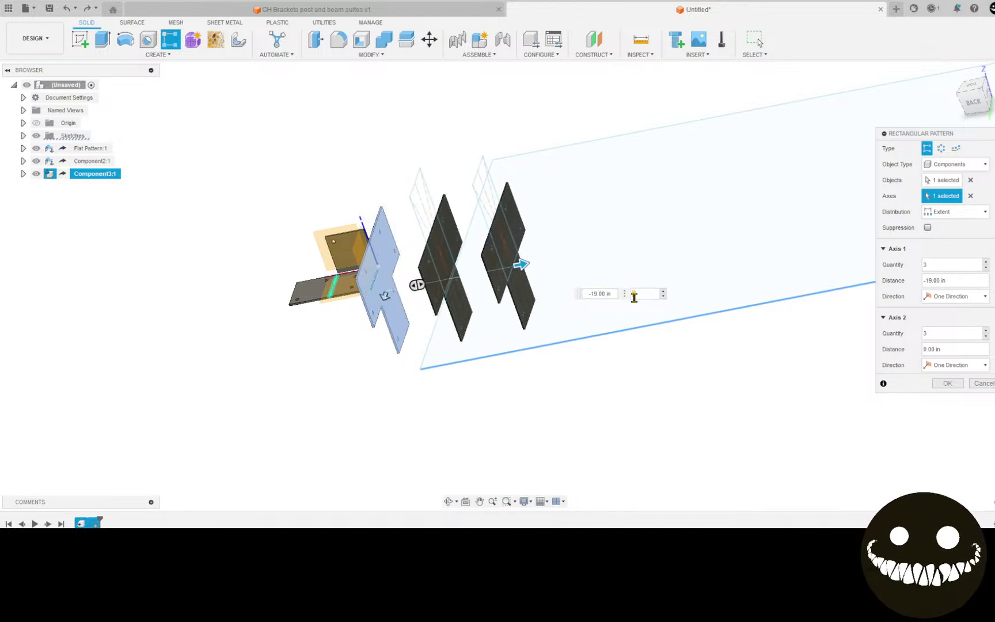
pyautogui.write('1')
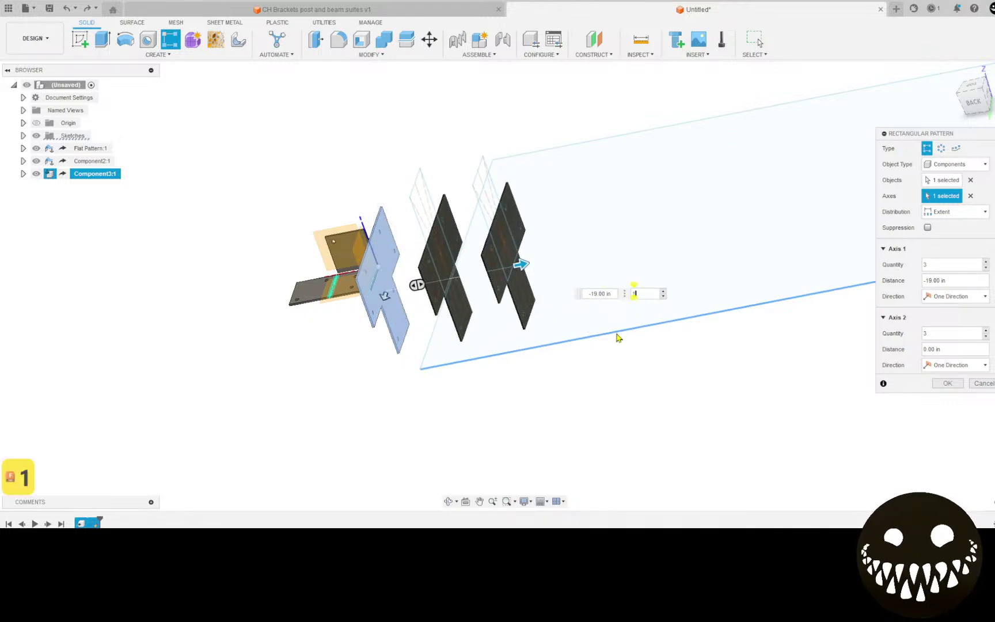
pyautogui.press('Tab')
pyautogui.write('09')
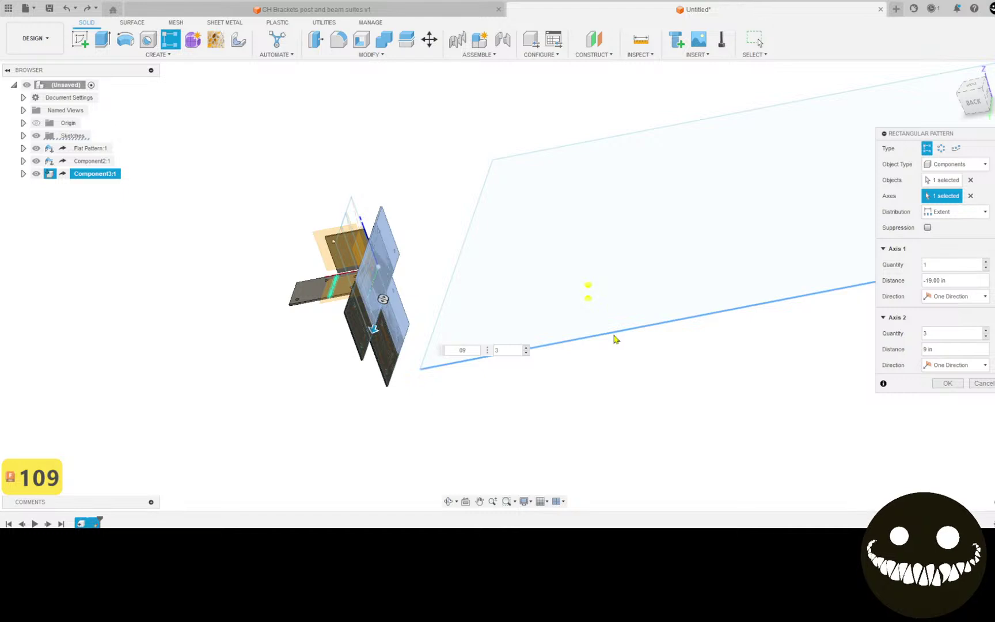
pyautogui.press('BackSpace')
pyautogui.press('BackSpace')
pyautogui.write('10')
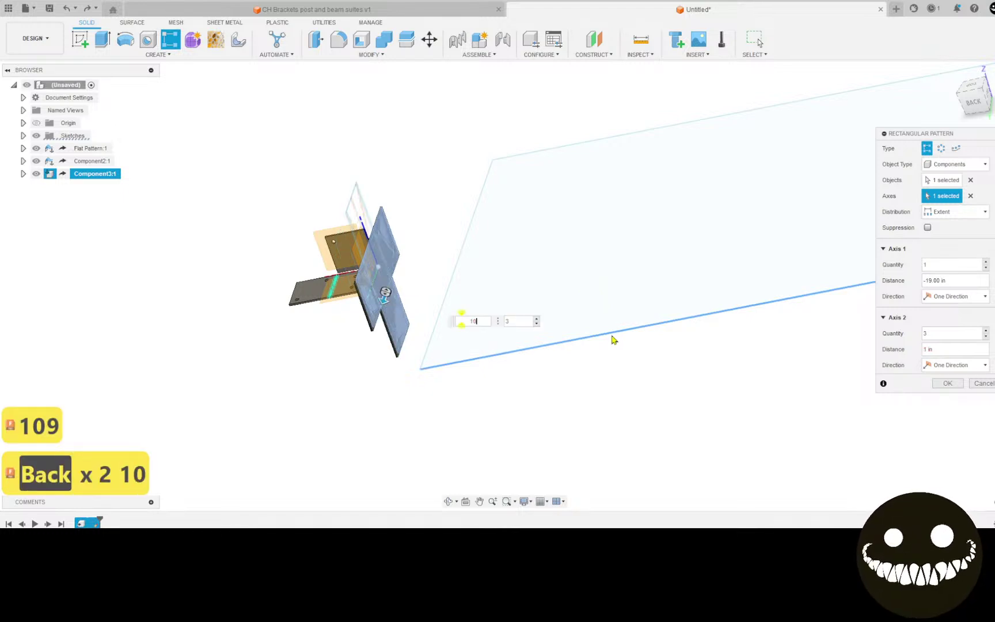
pyautogui.press('BackSpace')
pyautogui.press('BackSpace')
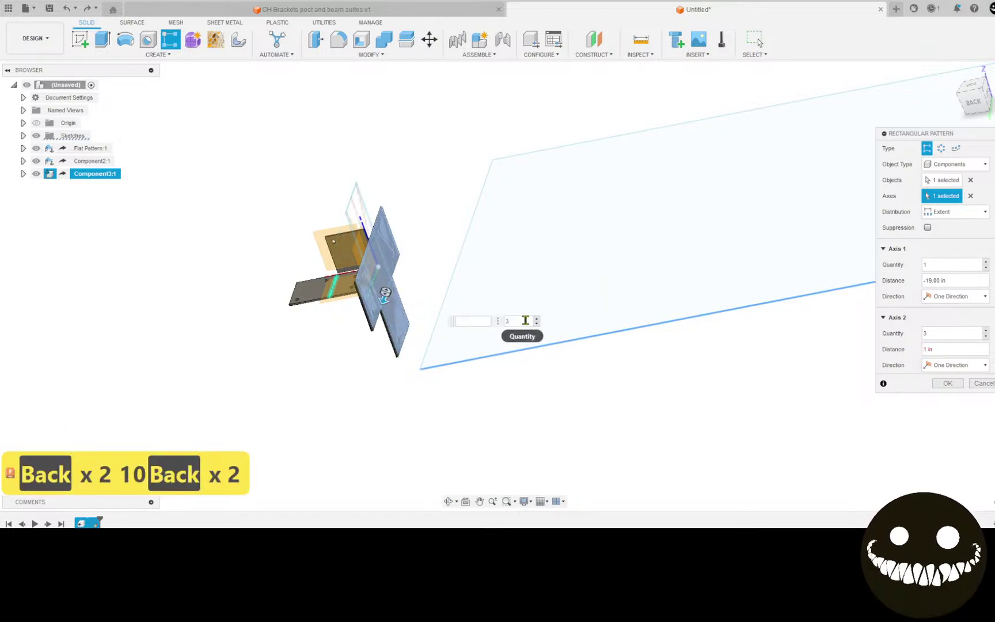
pyautogui.write('10')
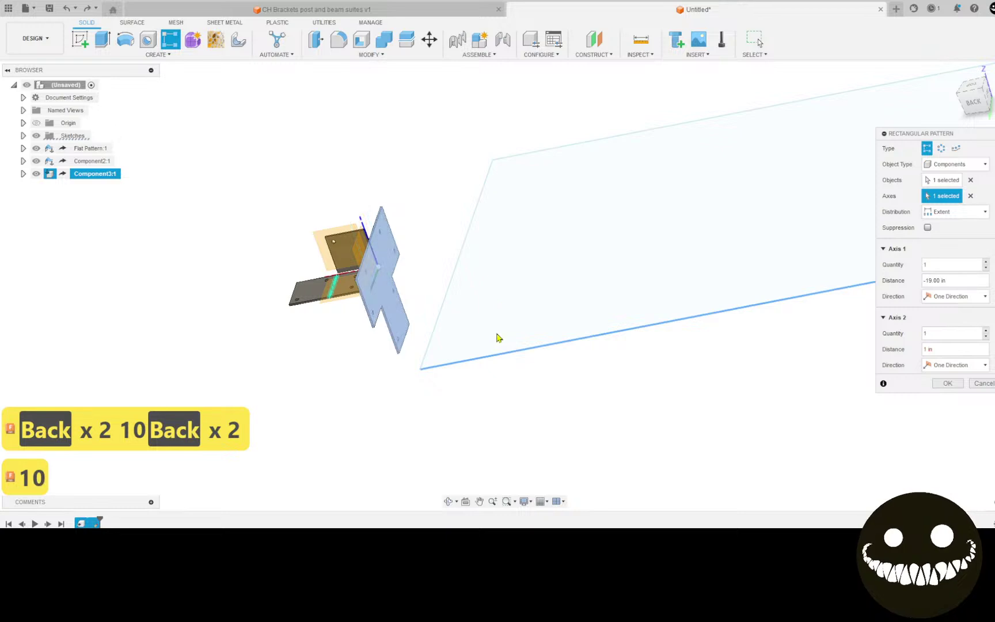
pyautogui.scroll(-3, 426, 314)
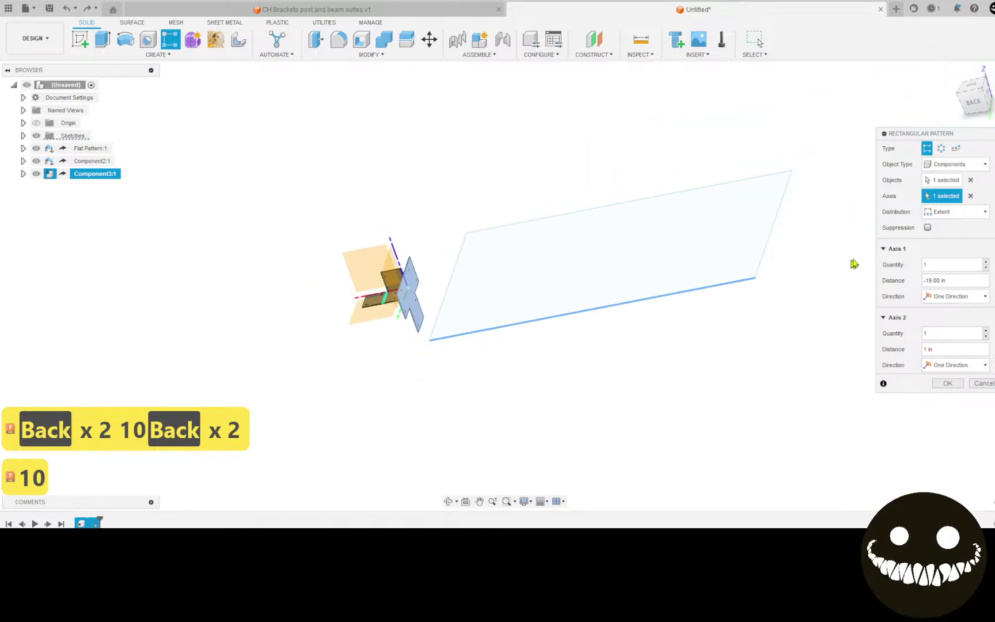
pyautogui.click(949, 220)
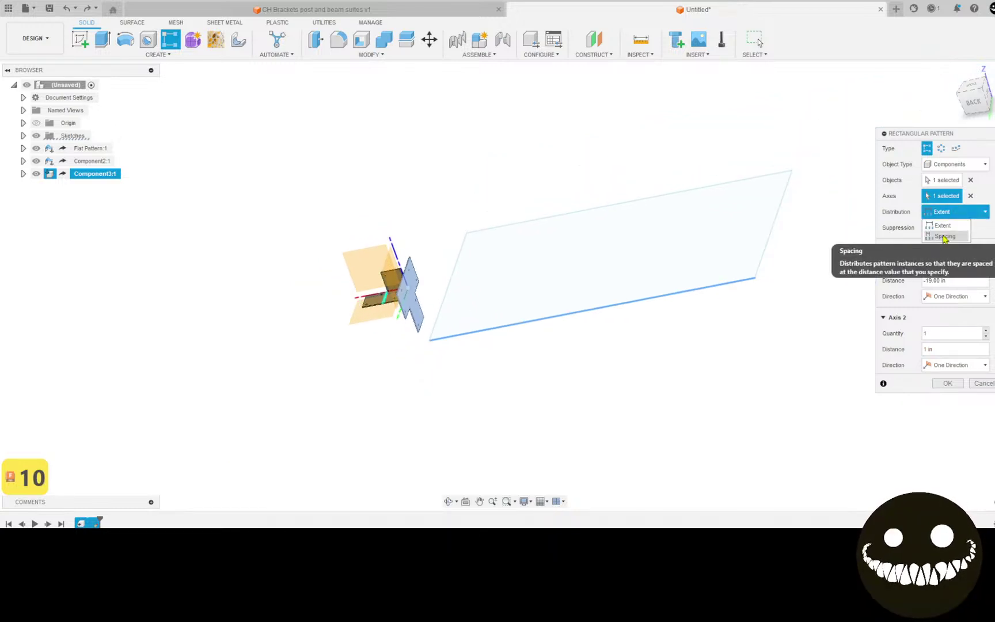
pyautogui.click(942, 235)
pyautogui.scroll(2, 444, 294)
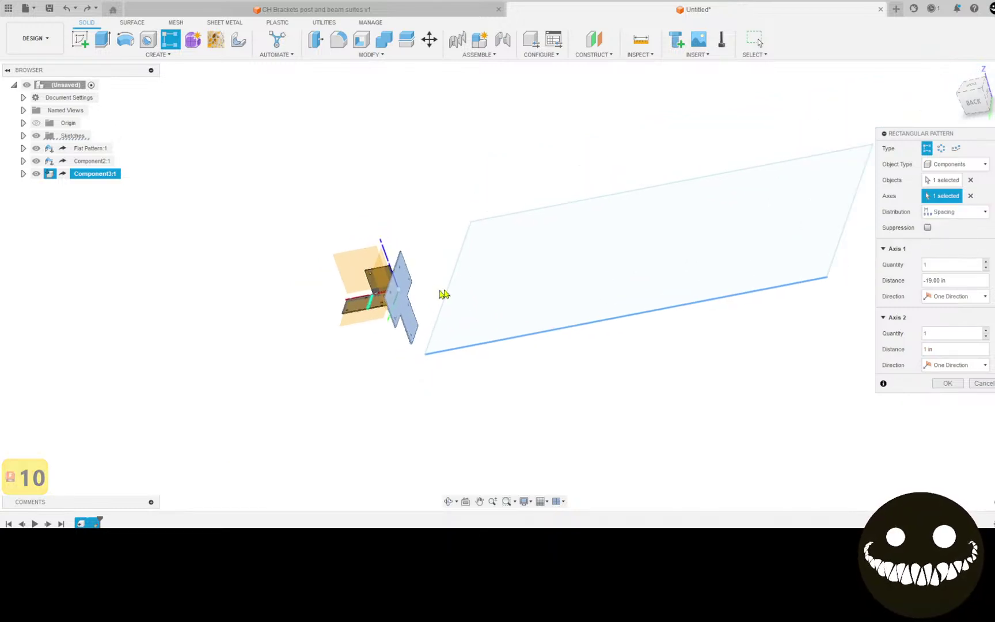
pyautogui.click(970, 179)
pyautogui.click(970, 196)
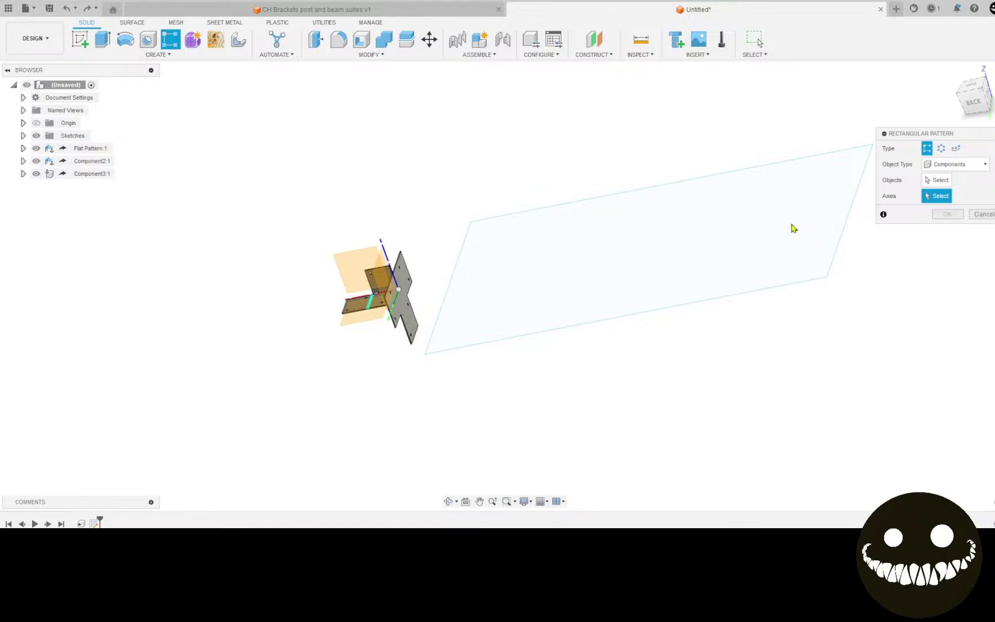
pyautogui.click(937, 179)
pyautogui.click(406, 300)
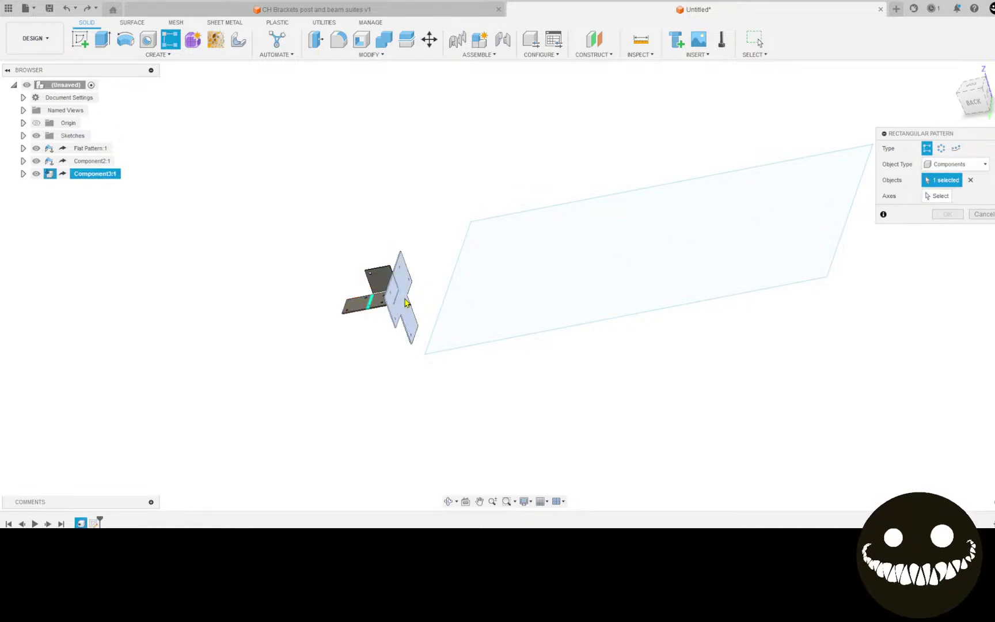
pyautogui.scroll(5, 344, 318)
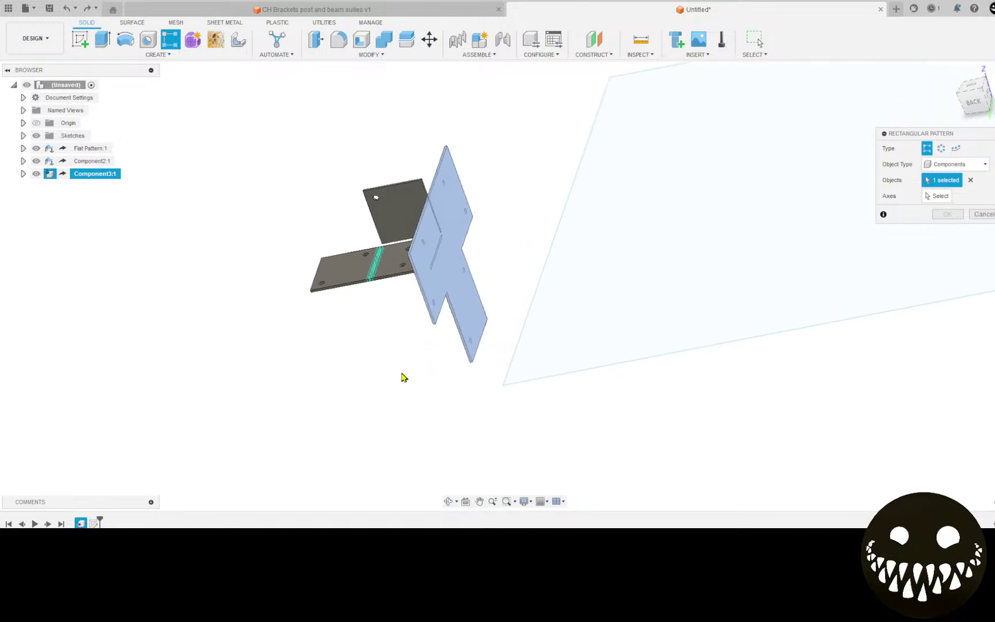
pyautogui.scroll(2, 403, 375)
pyautogui.keyDown('shift'); pyautogui.moveTo(403, 375); pyautogui.dragTo(617, 363, button='middle'); pyautogui.keyUp('shift')
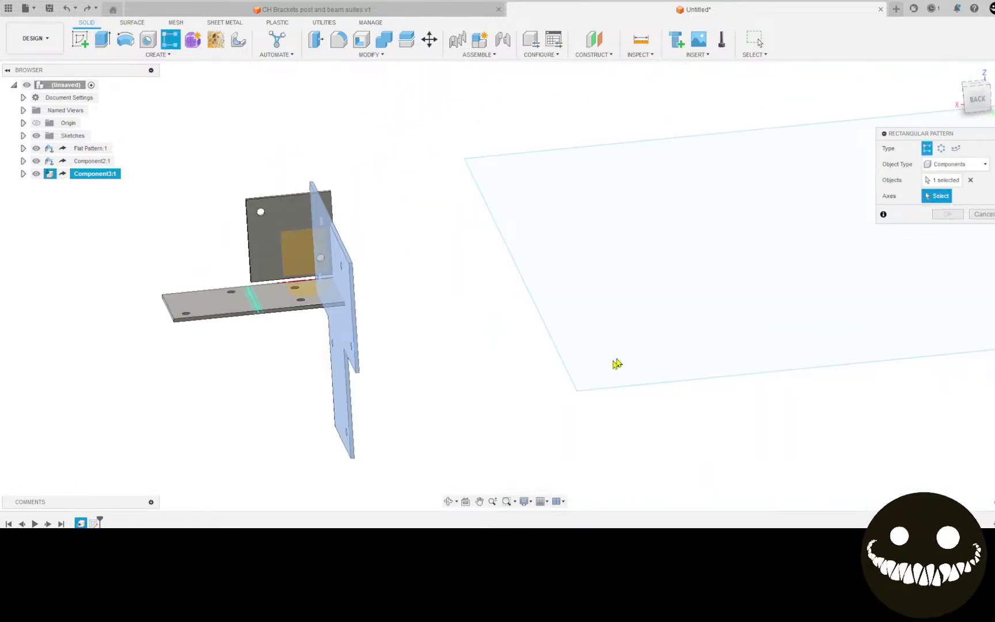
pyautogui.click(608, 388)
pyautogui.scroll(-3, 446, 366)
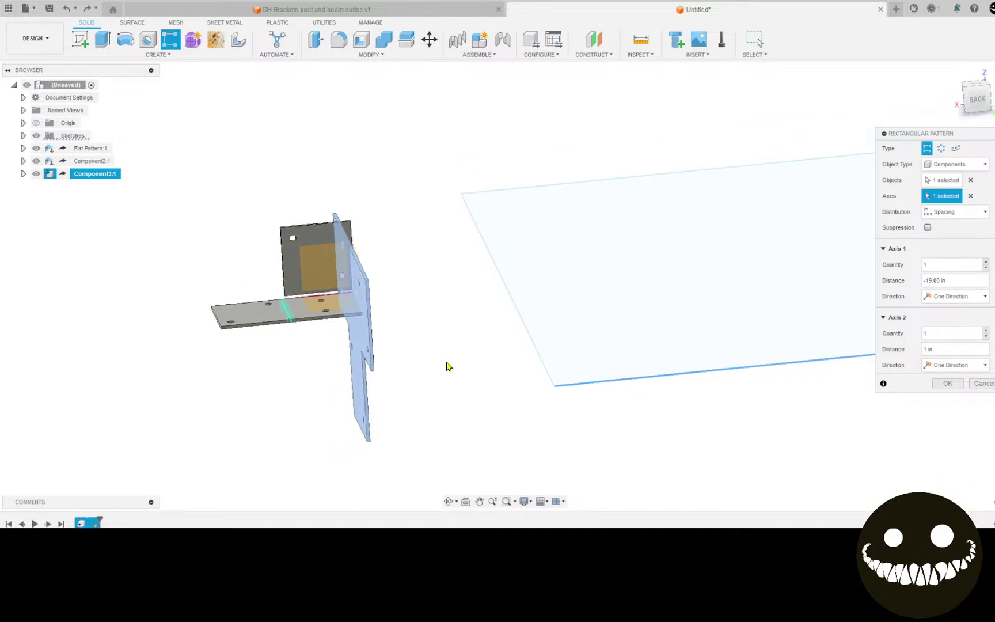
pyautogui.keyDown('shift'); pyautogui.moveTo(483, 410); pyautogui.dragTo(593, 248, button='middle'); pyautogui.keyUp('shift')
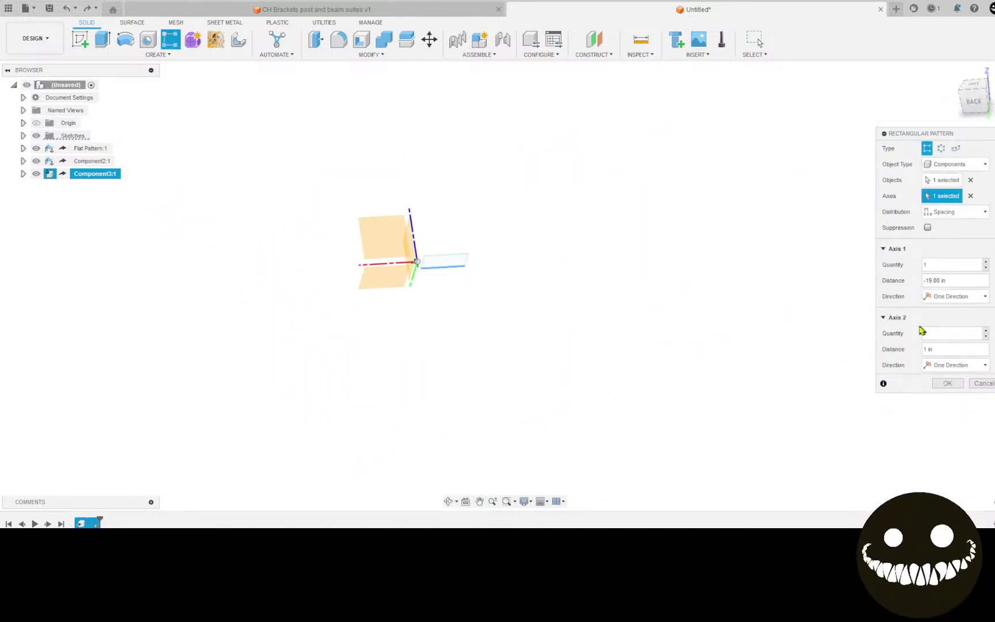
pyautogui.click(985, 384)
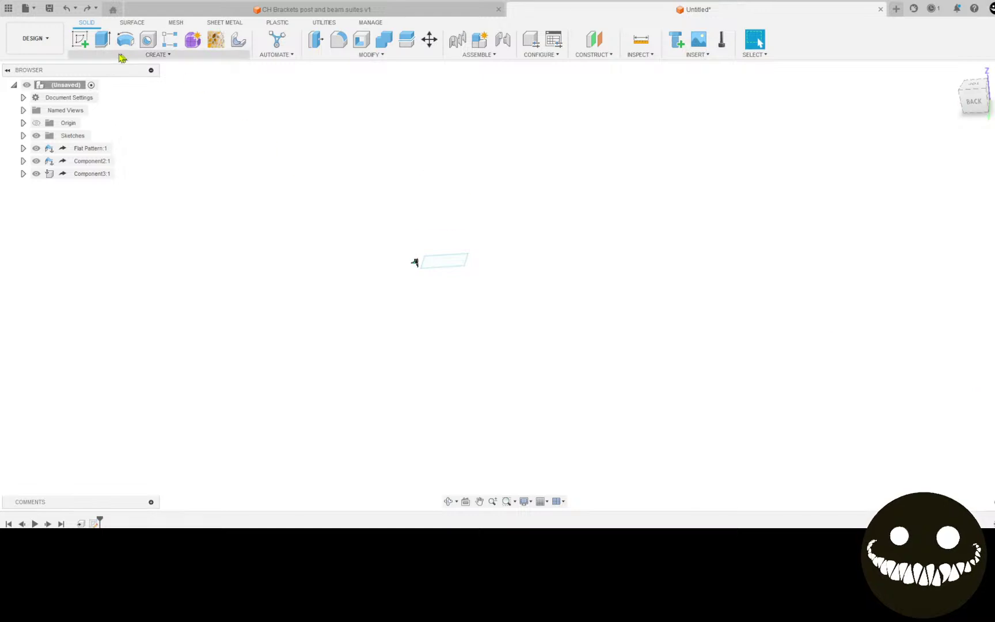
# Set up a rectangular pattern of the T-shaped component along the sheet's long near edge, with an extent of -18 in towards the sheet.
pyautogui.click(171, 39)
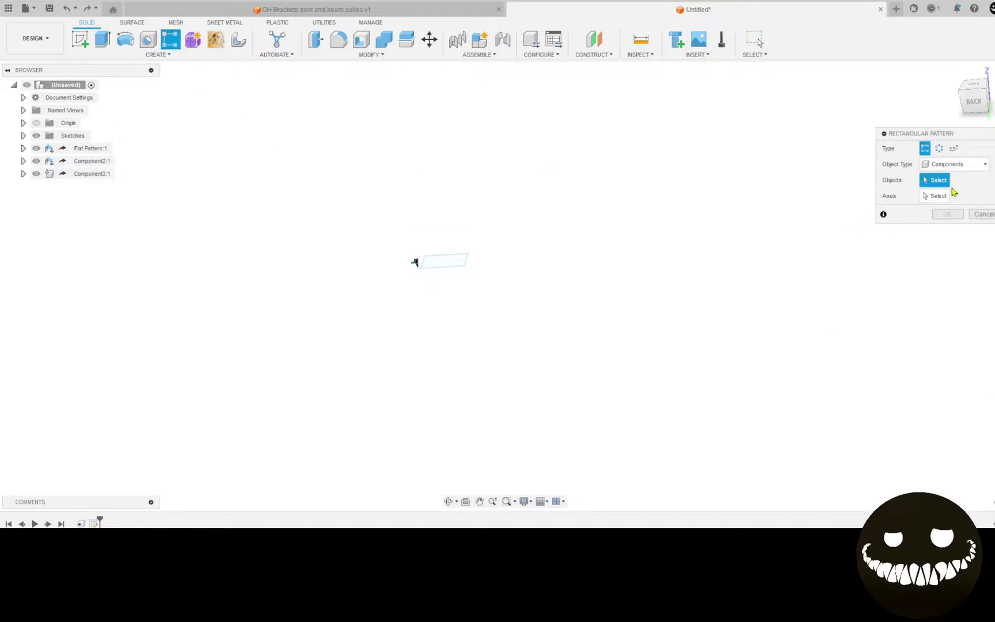
pyautogui.scroll(3, 413, 267)
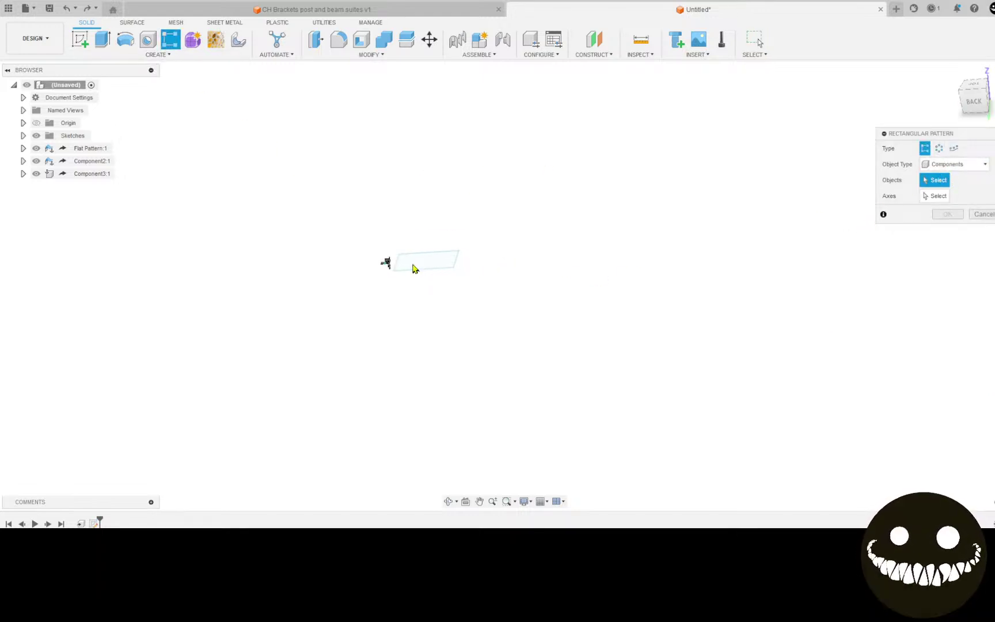
pyautogui.click(399, 282)
pyautogui.scroll(3, 395, 295)
pyautogui.scroll(4, 395, 294)
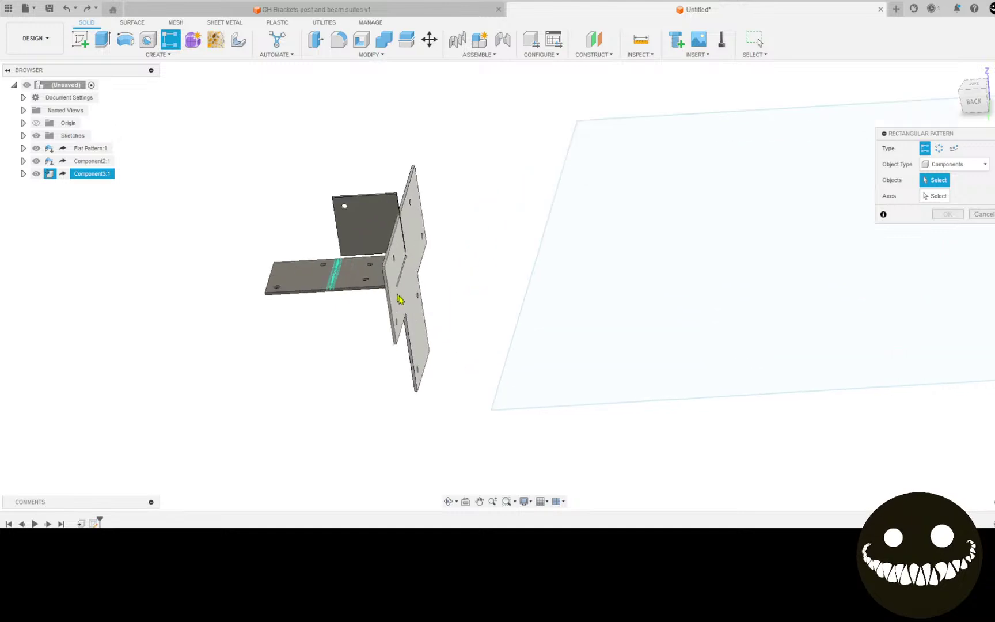
pyautogui.click(409, 304)
pyautogui.click(892, 202)
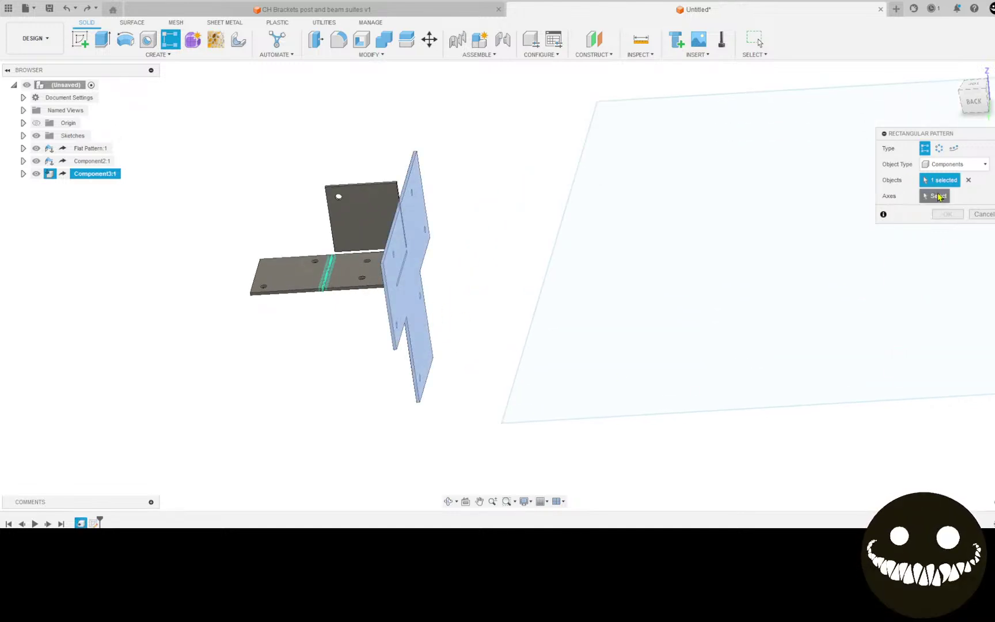
pyautogui.click(611, 420)
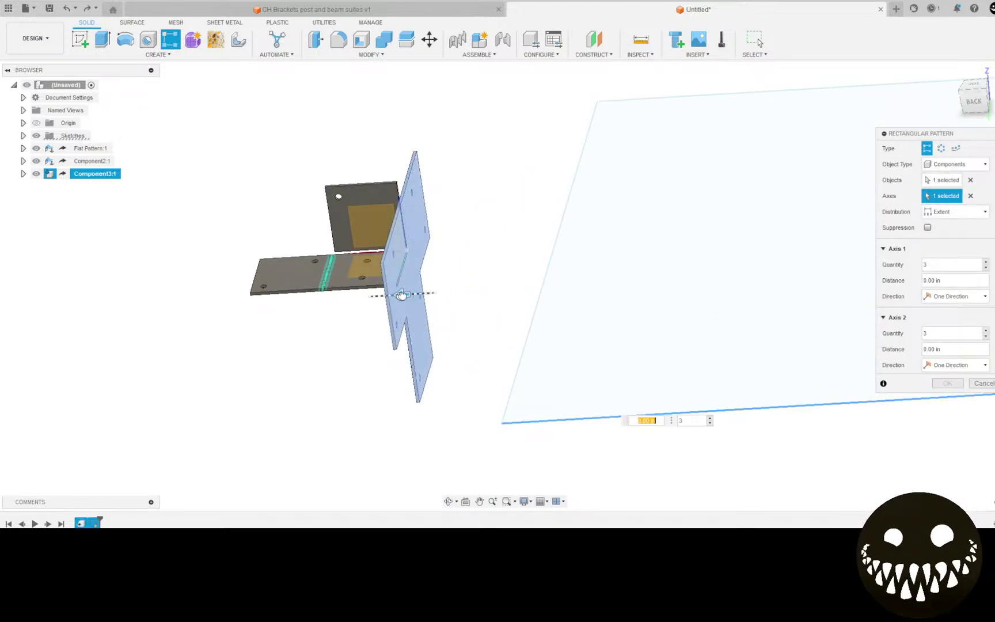
pyautogui.moveTo(415, 299); pyautogui.dragTo(639, 281)
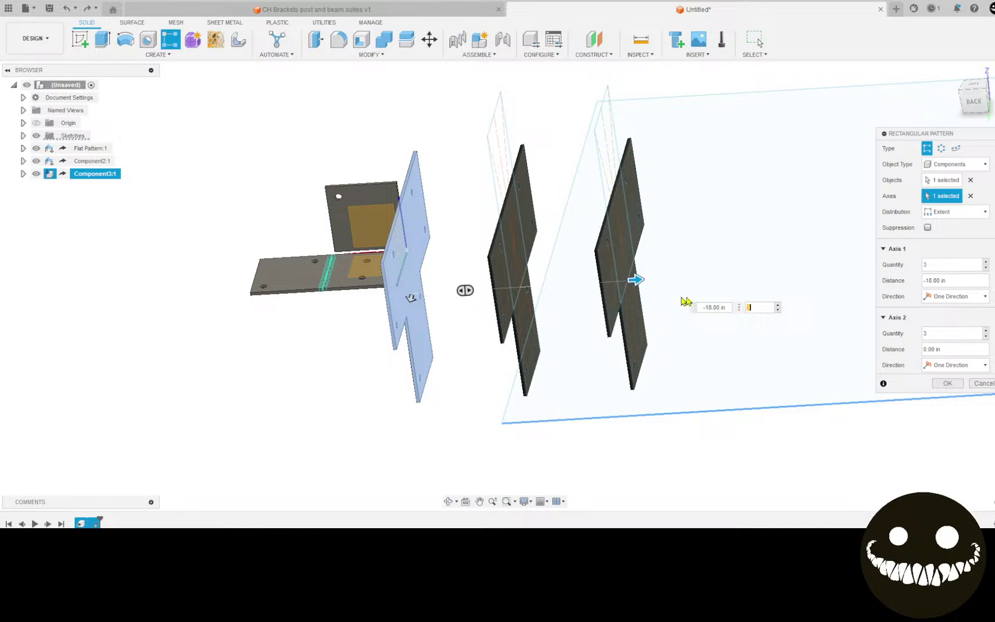
# Set the T-shaped component's pattern to 10 instances and create it.
pyautogui.doubleClick(752, 307)
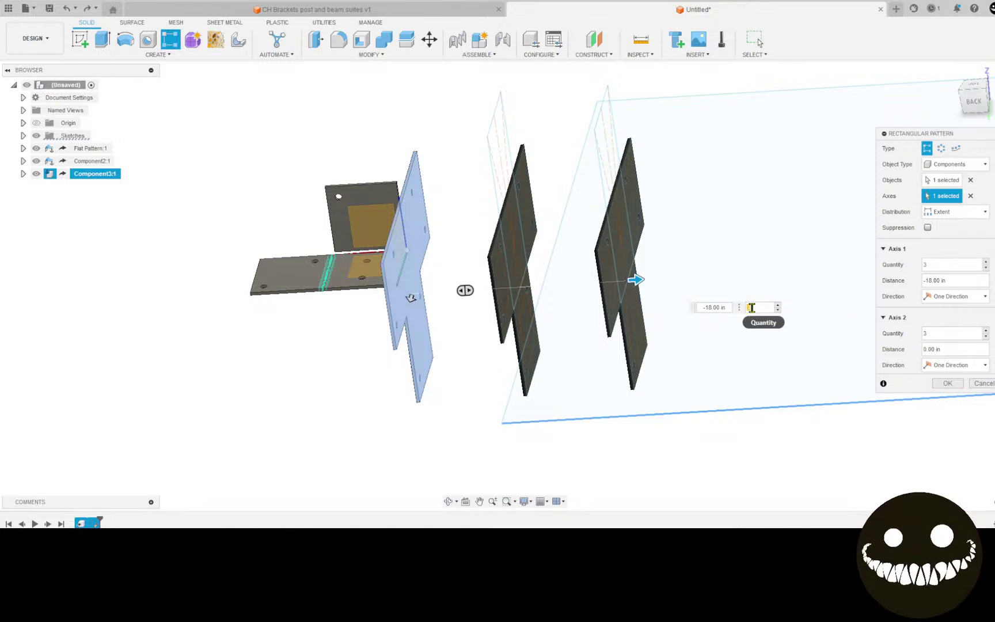
pyautogui.write('10')
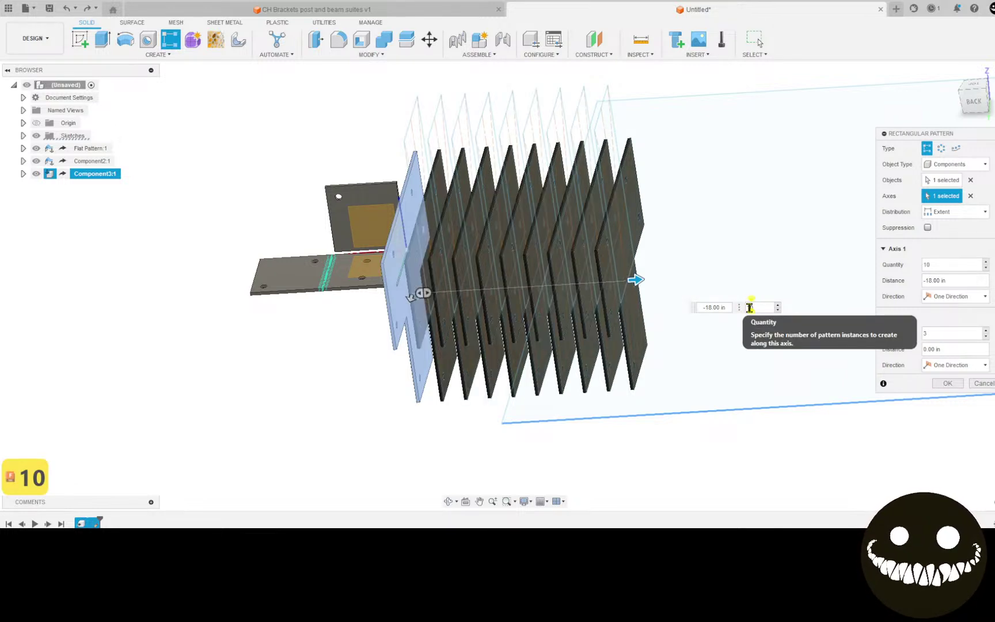
pyautogui.click(946, 383)
pyautogui.scroll(-2, 942, 383)
pyautogui.scroll(3, 688, 411)
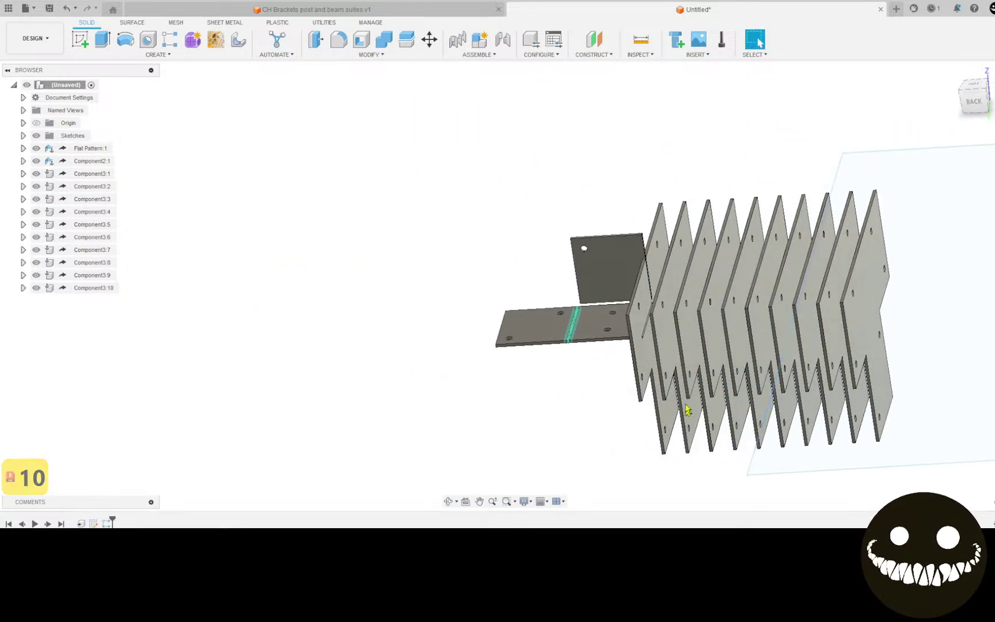
# Set up a rectangular pattern of the two smaller components along the flat plate's long edge, extending -23 in away from the T-shaped row.
pyautogui.rightClick(405, 279)
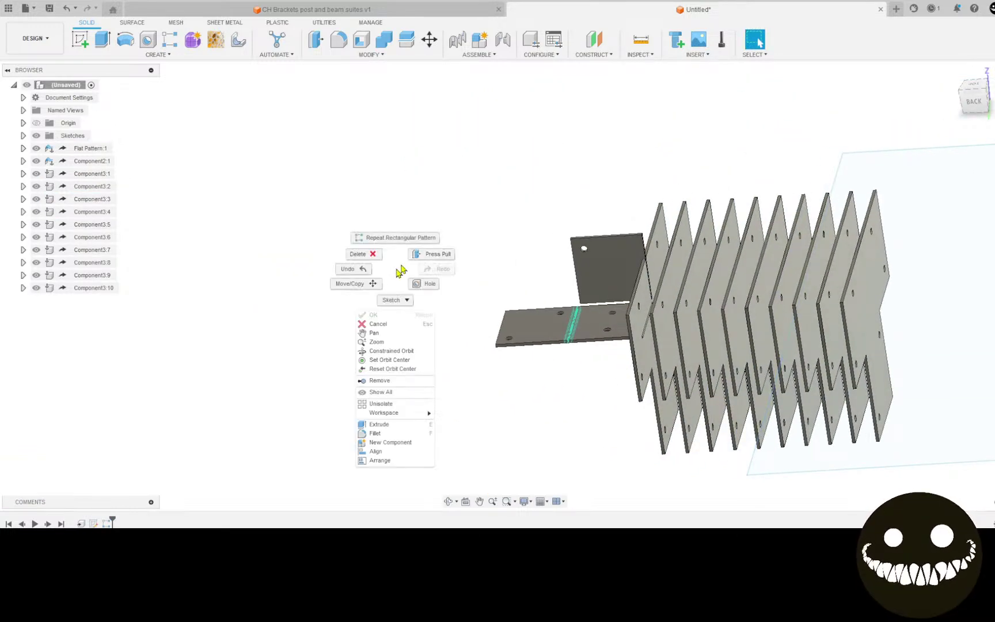
pyautogui.click(397, 236)
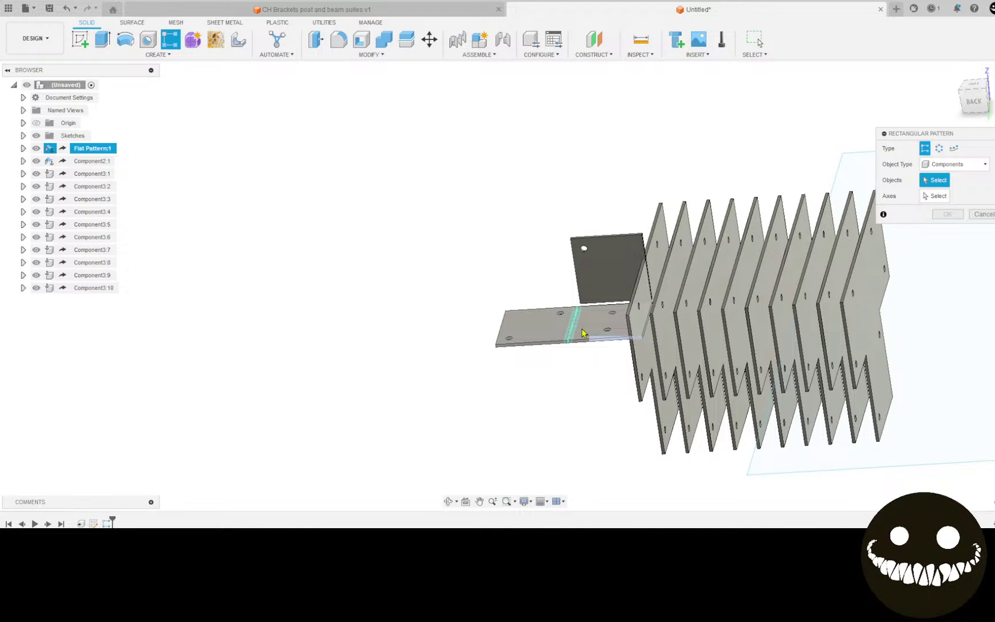
pyautogui.click(583, 333)
pyautogui.click(936, 196)
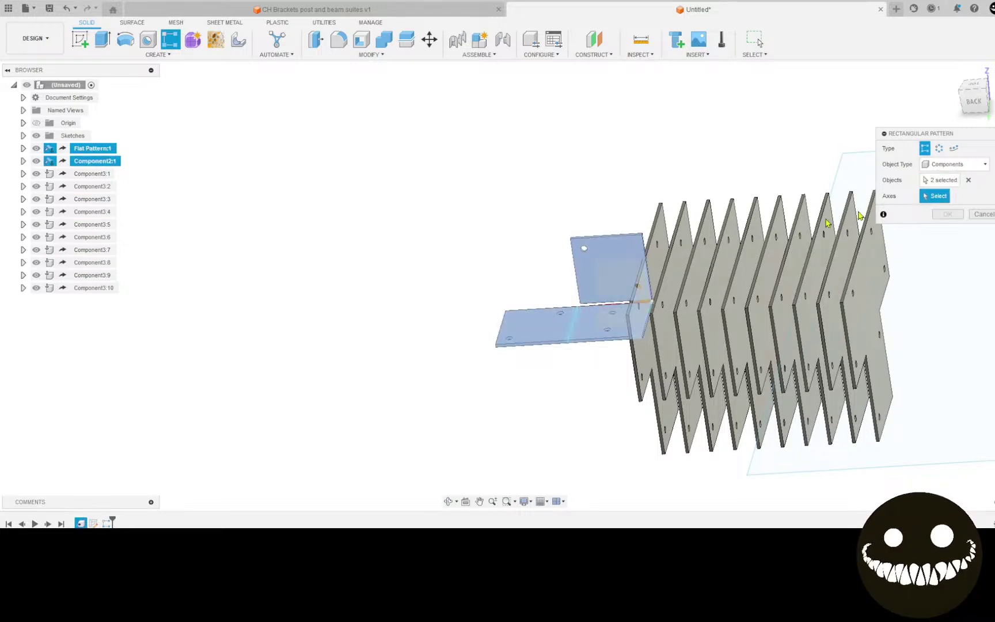
pyautogui.click(541, 345)
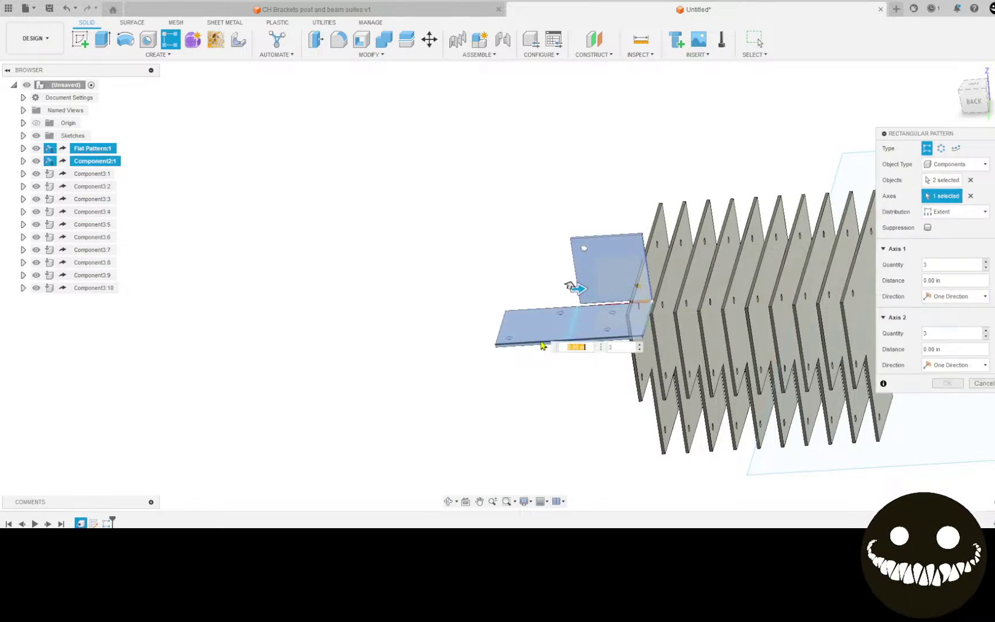
pyautogui.moveTo(526, 291); pyautogui.dragTo(306, 301)
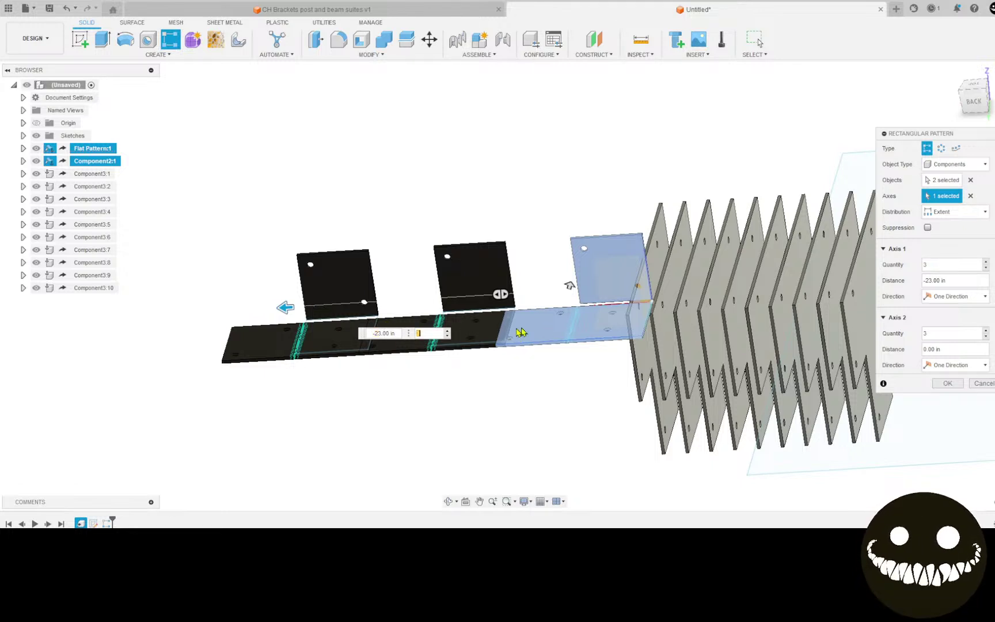
# Set the two smaller components' pattern to 5 instances with an extent of -59 in and create it.
pyautogui.click(446, 331)
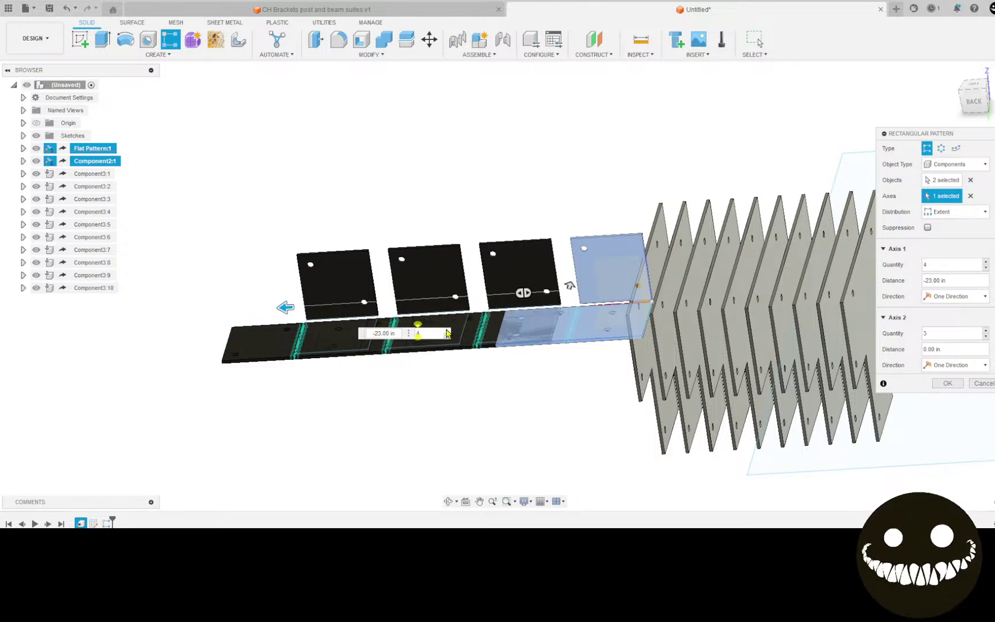
pyautogui.click(446, 331)
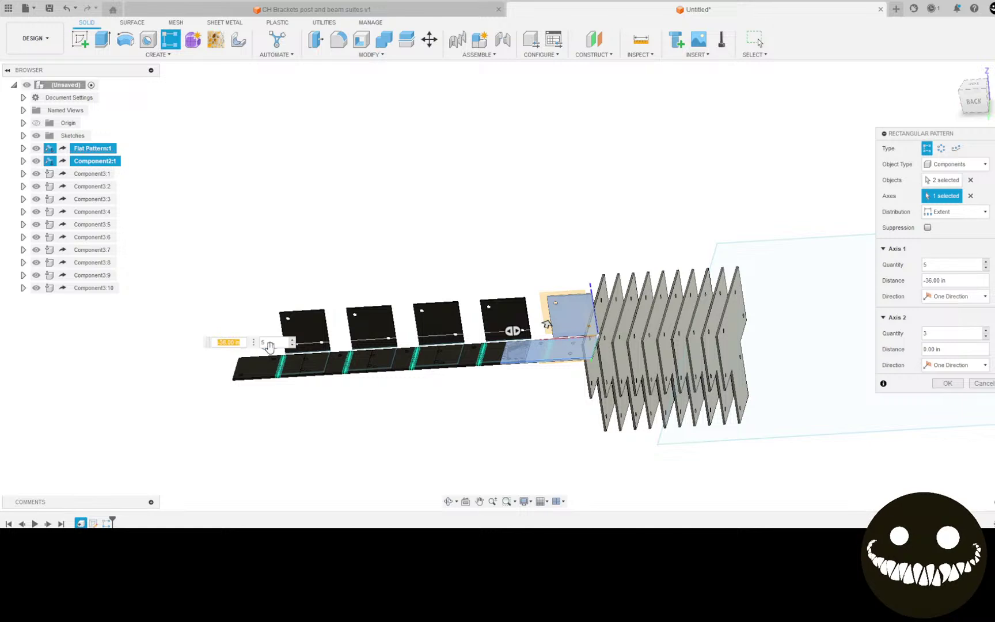
pyautogui.moveTo(267, 349); pyautogui.dragTo(99, 356)
pyautogui.press('Tab')
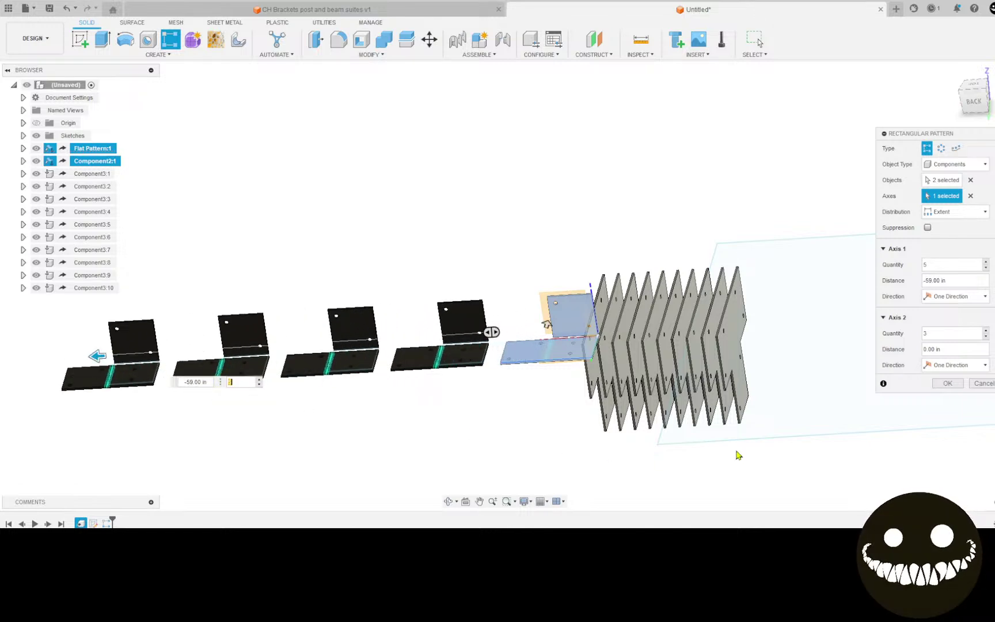
pyautogui.click(945, 383)
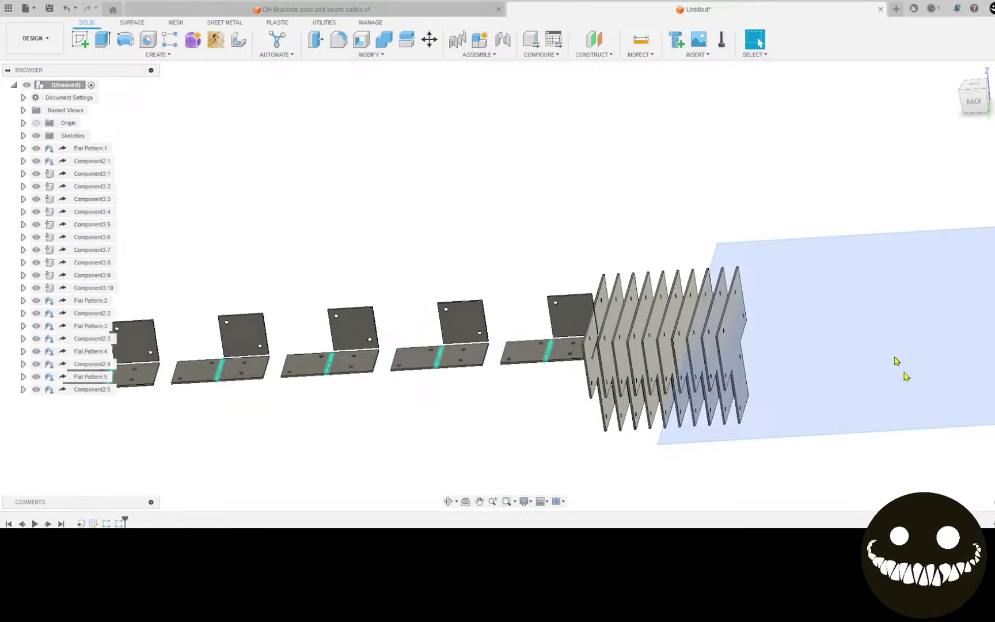
# Start a 2D True Shape Arrange and select the five rectangular flat-pattern plates as its components.
pyautogui.click(380, 54)
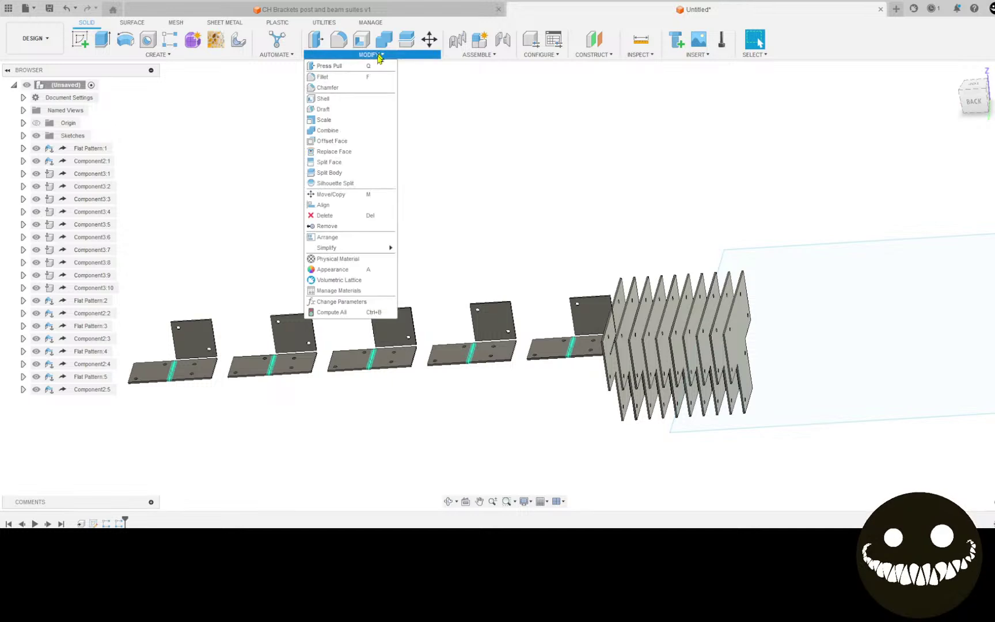
pyautogui.click(342, 238)
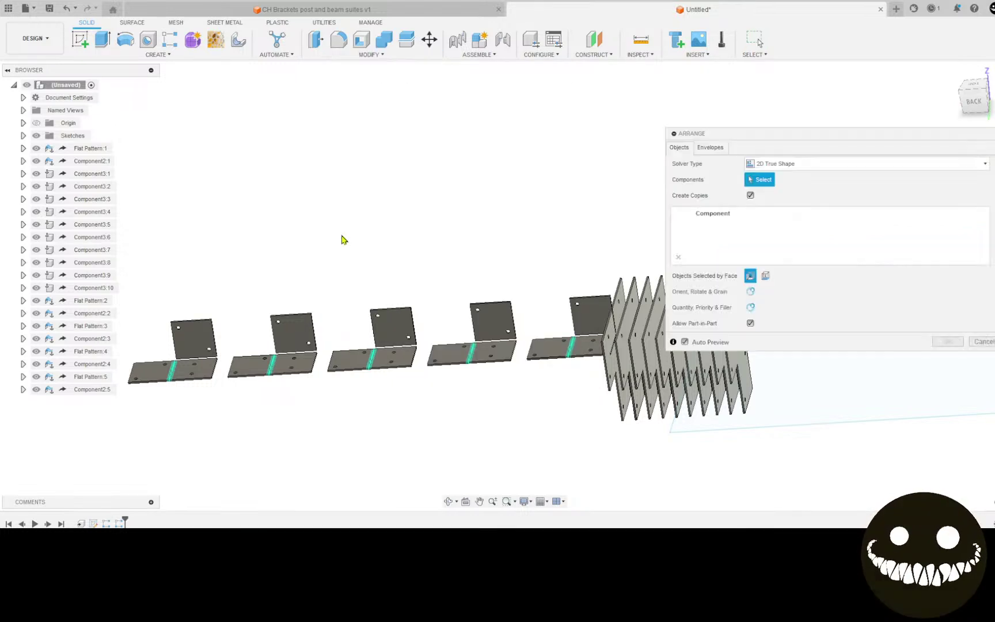
pyautogui.scroll(2, 187, 382)
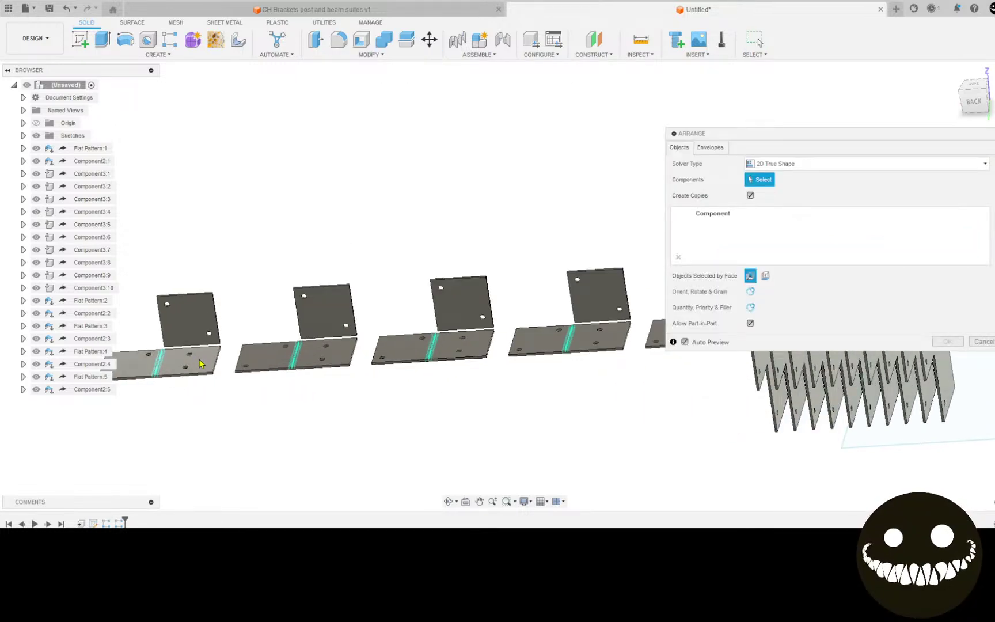
pyautogui.click(190, 358)
pyautogui.click(324, 365)
pyautogui.click(471, 349)
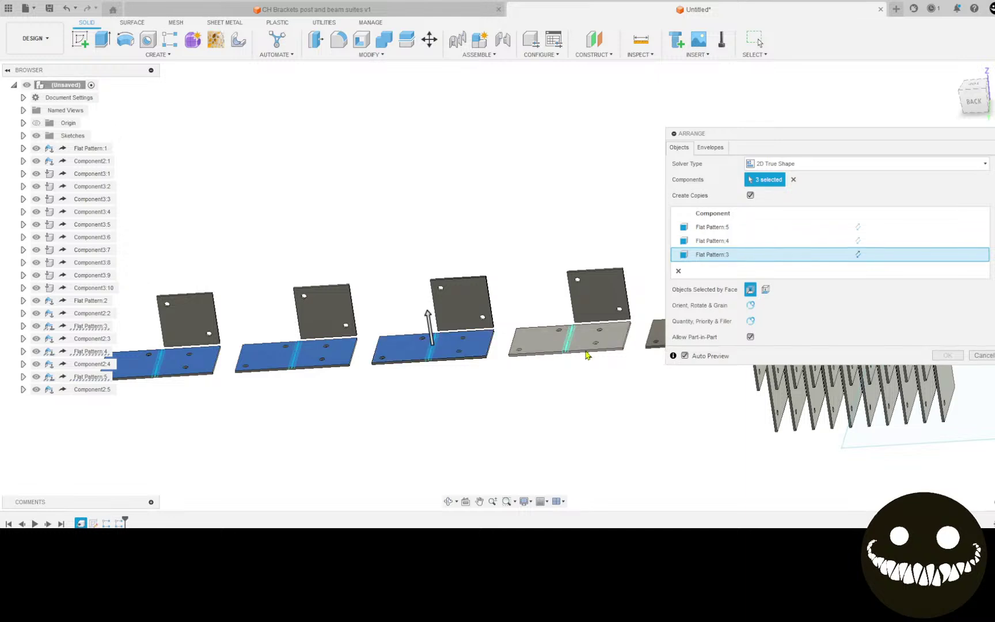
pyautogui.click(606, 342)
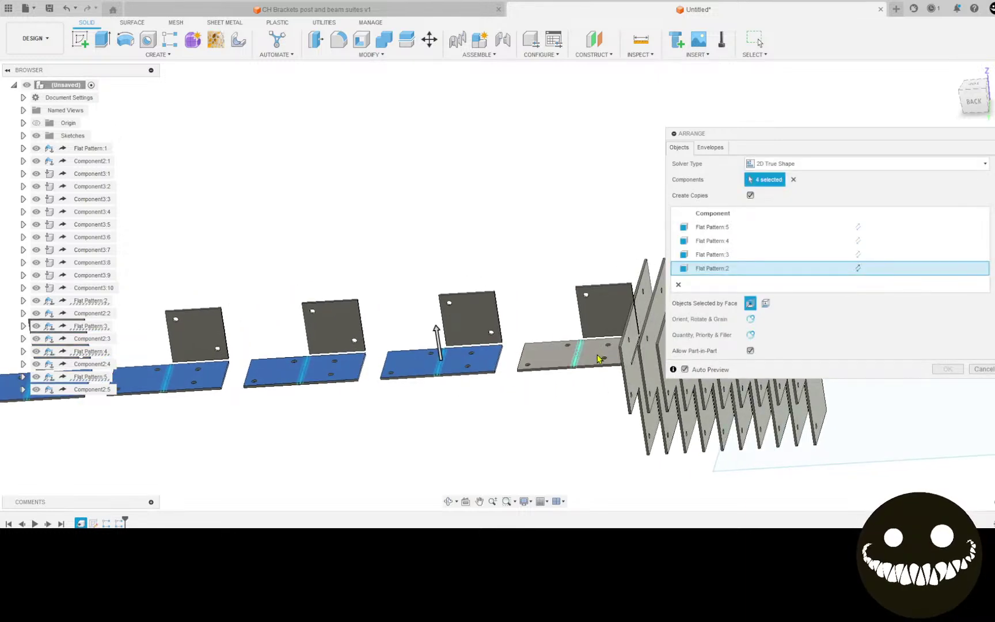
pyautogui.click(603, 312)
# Add the five square two-hole plates to the arrangement's component selection.
pyautogui.click(603, 313)
pyautogui.click(475, 330)
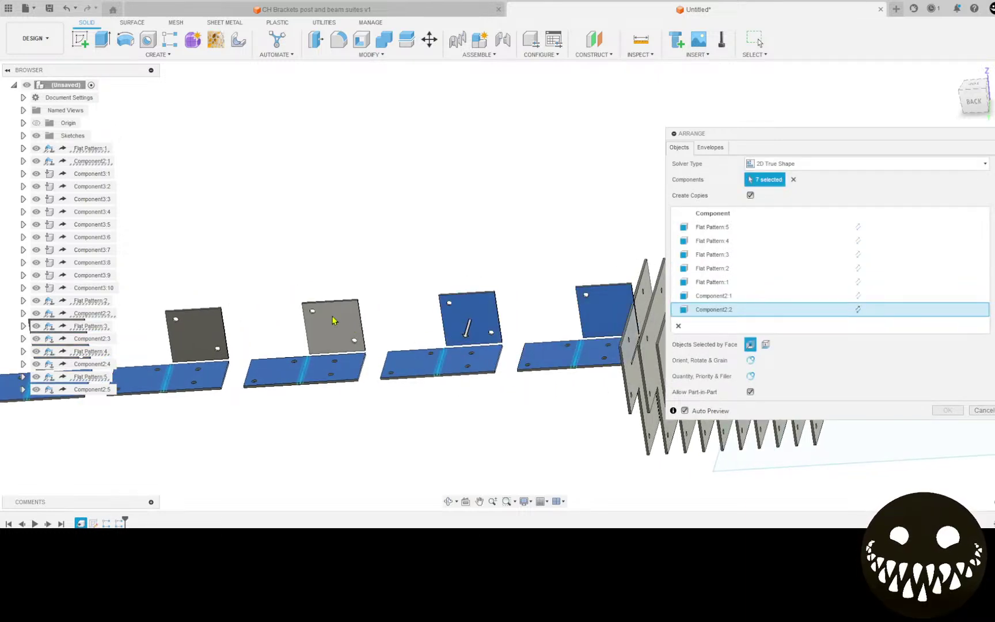
pyautogui.click(329, 323)
pyautogui.click(212, 352)
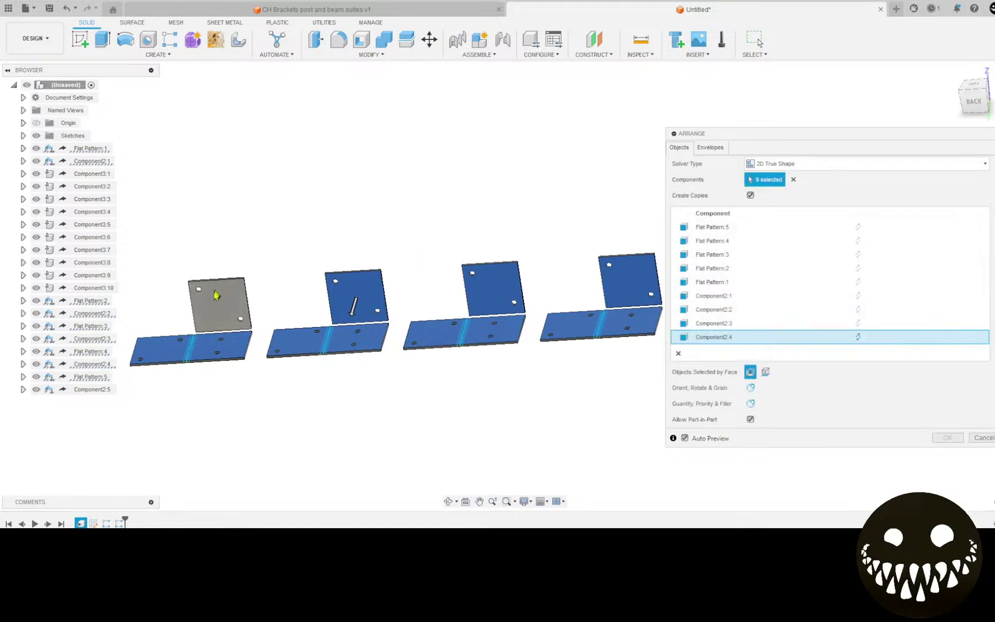
pyautogui.click(229, 311)
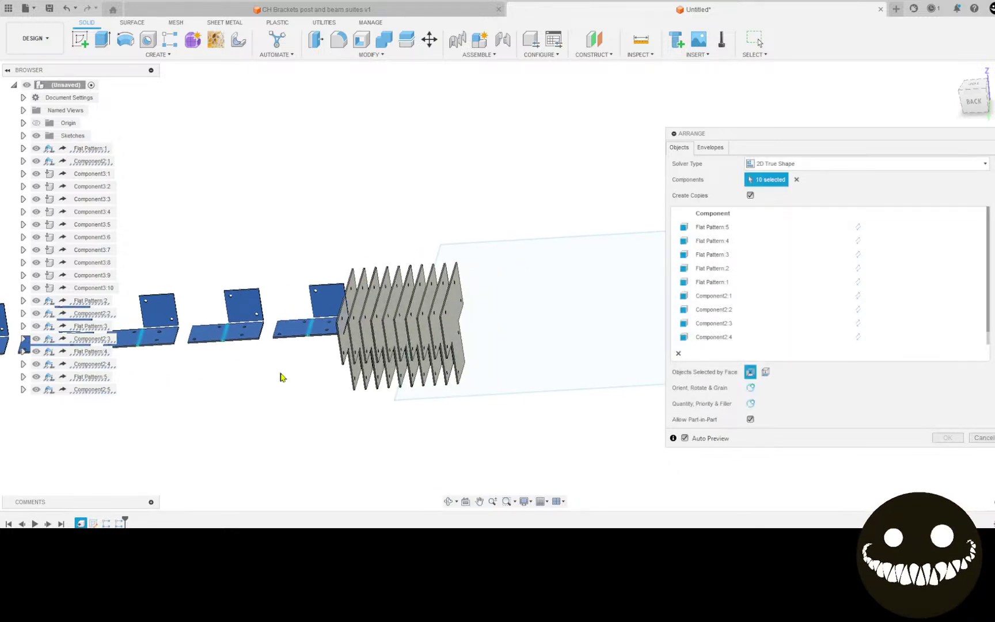
# Add all ten stacked T-shaped plates to the arrangement's component selection.
pyautogui.keyDown('shift'); pyautogui.moveTo(289, 410); pyautogui.dragTo(244, 400, button='middle'); pyautogui.keyUp('shift')
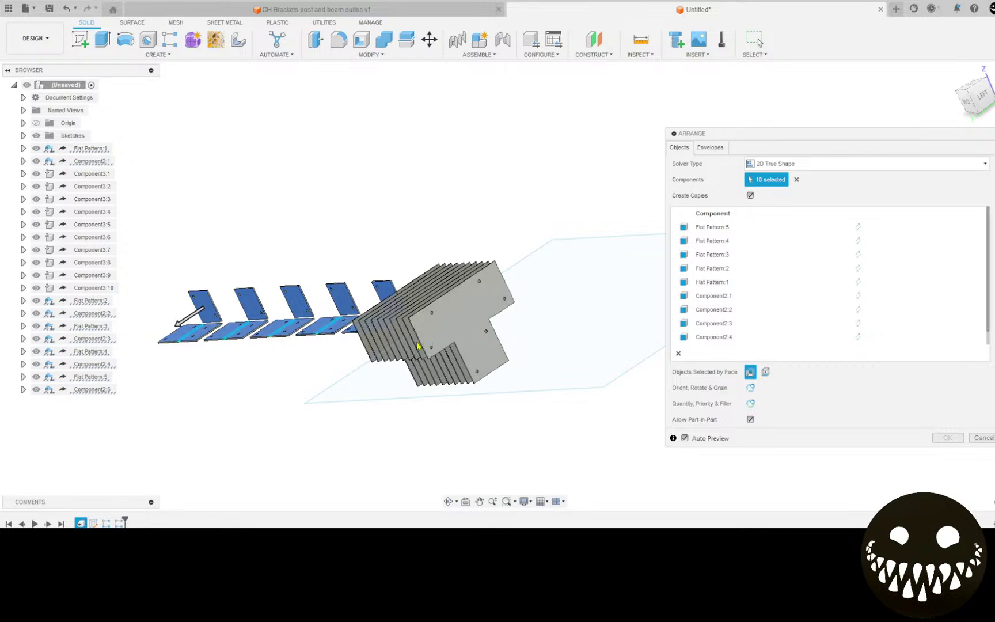
pyautogui.click(468, 308)
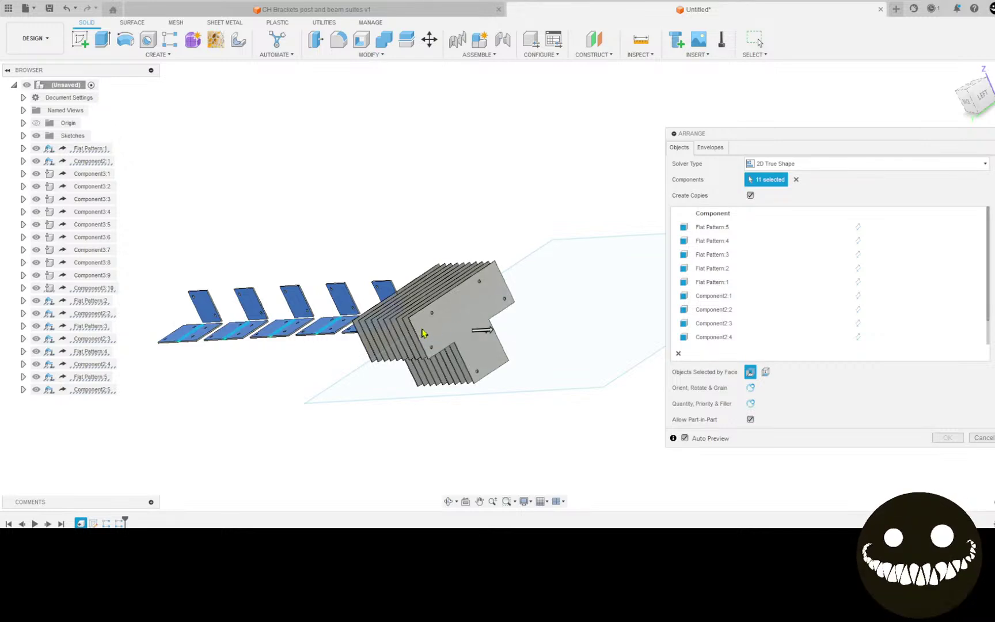
pyautogui.scroll(5, 440, 308)
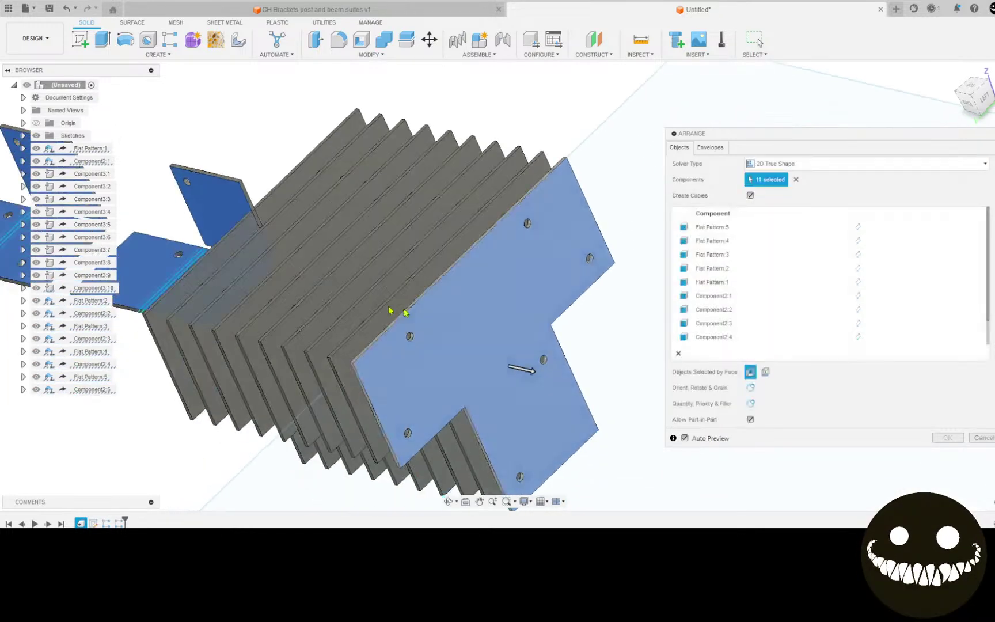
pyautogui.scroll(3, 391, 311)
pyautogui.click(388, 294)
pyautogui.click(361, 277)
pyautogui.click(335, 264)
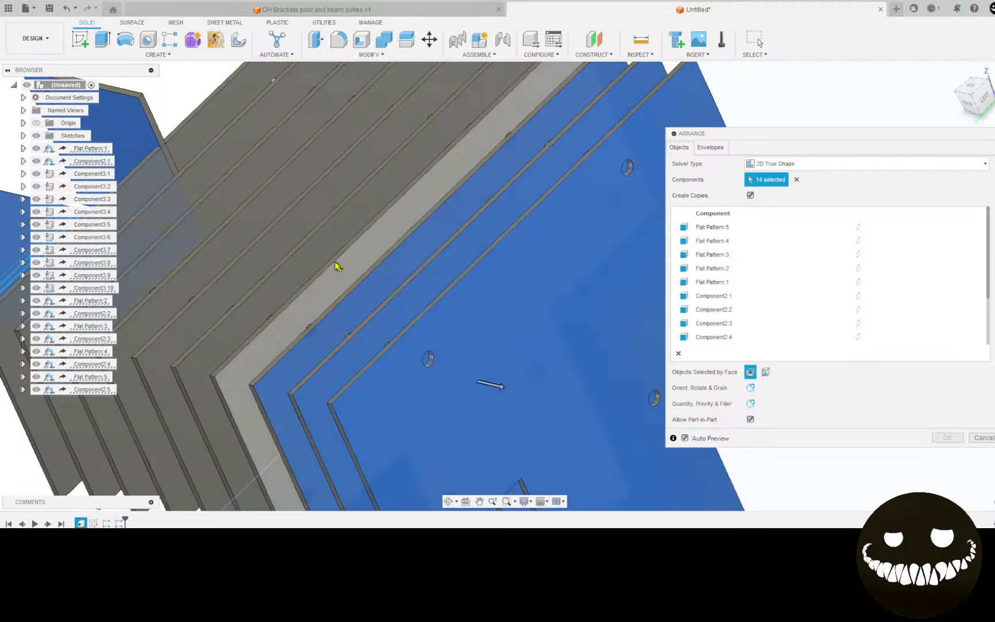
pyautogui.click(314, 258)
pyautogui.click(282, 240)
pyautogui.click(256, 220)
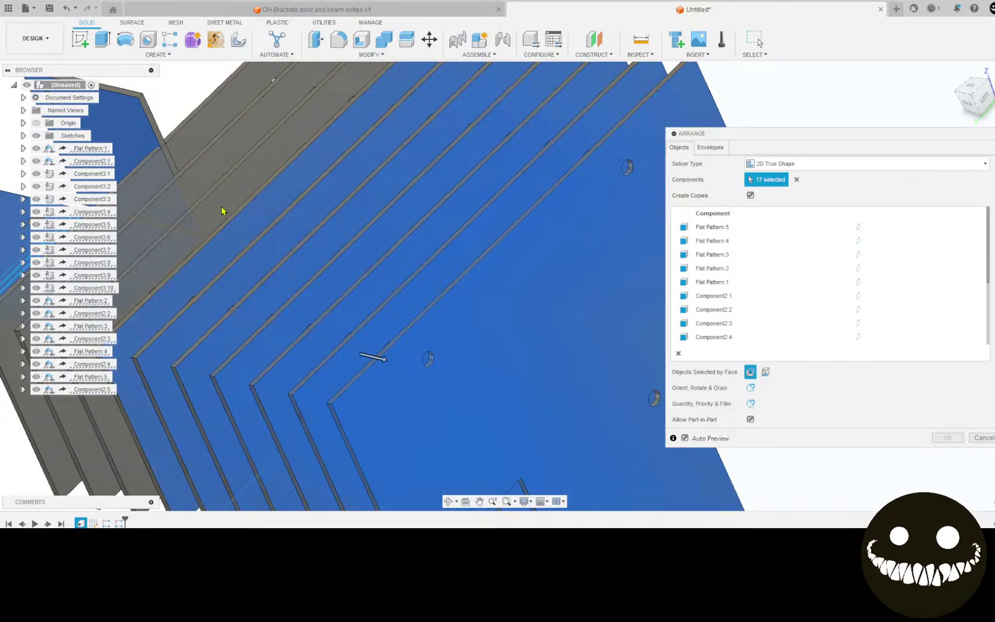
pyautogui.click(193, 197)
pyautogui.click(166, 164)
pyautogui.click(193, 150)
# Arrange the selected parts on the sketched sheet with a 0.25 in frame width and 0.125 in object spacing.
pyautogui.scroll(-5, 391, 200)
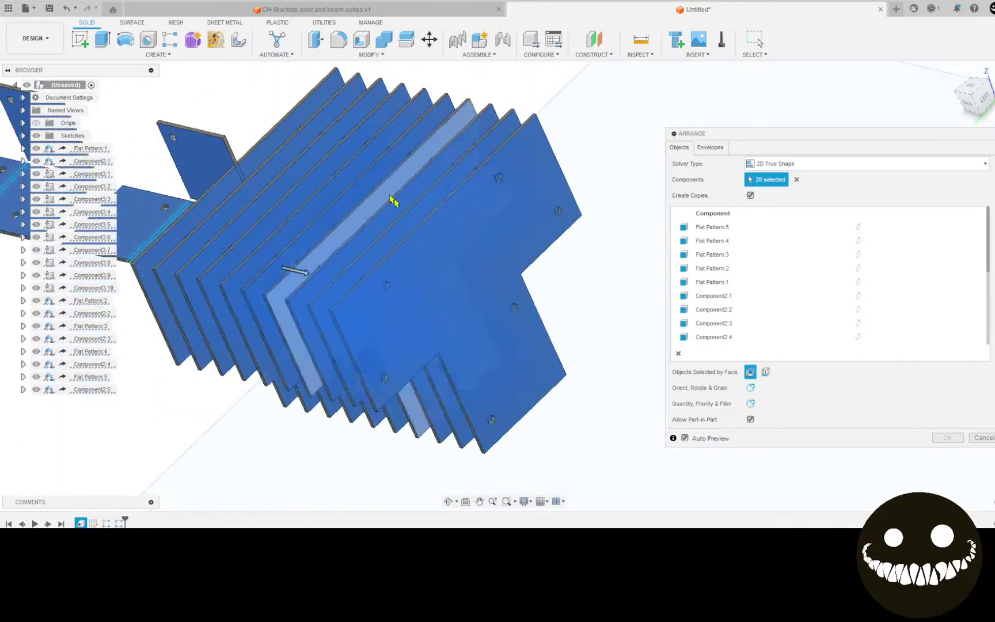
pyautogui.scroll(-5, 481, 235)
pyautogui.moveTo(656, 259); pyautogui.dragTo(399, 177, button='middle')
pyautogui.scroll(-3, 531, 282)
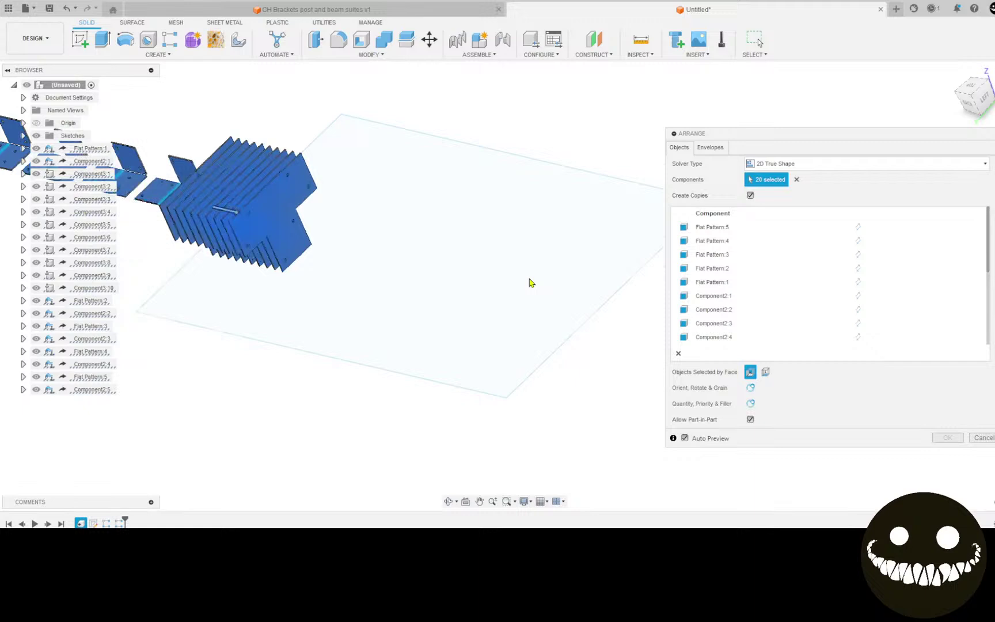
pyautogui.click(710, 147)
pyautogui.click(544, 240)
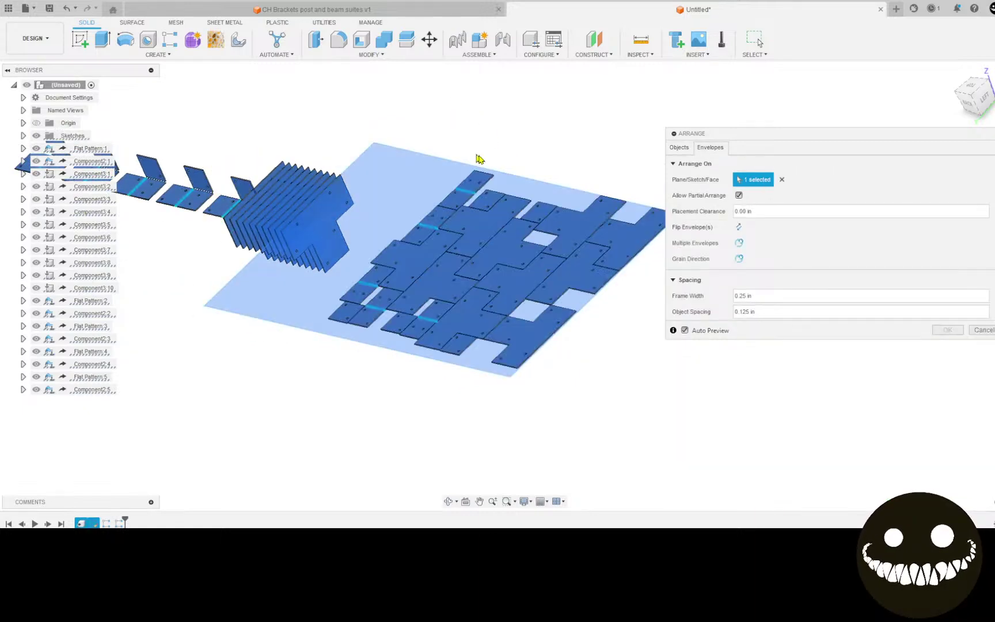
pyautogui.scroll(-5, 481, 164)
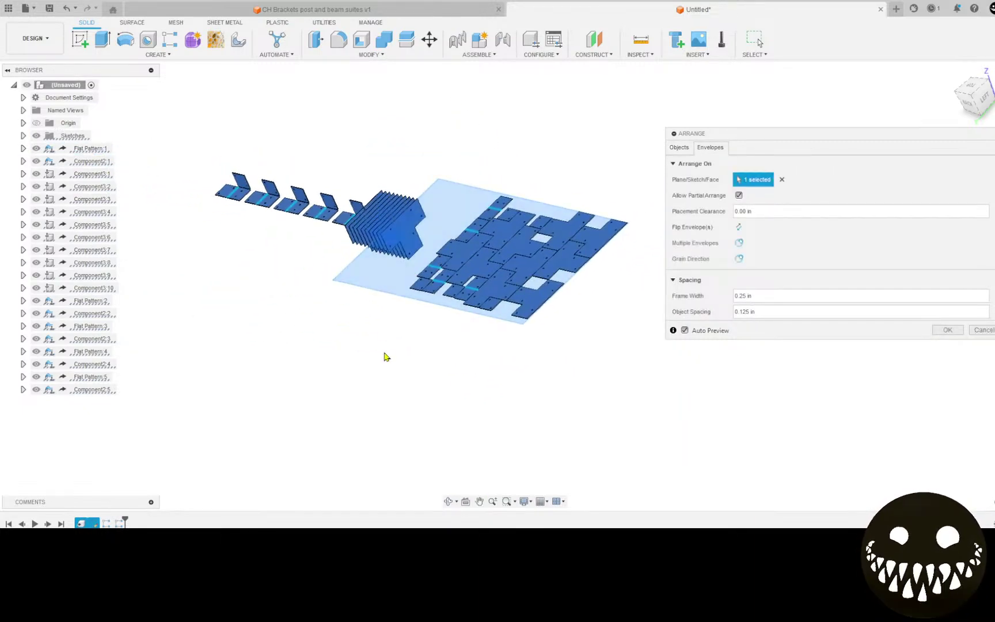
pyautogui.keyDown('shift'); pyautogui.moveTo(393, 418); pyautogui.dragTo(428, 464, button='middle'); pyautogui.keyUp('shift')
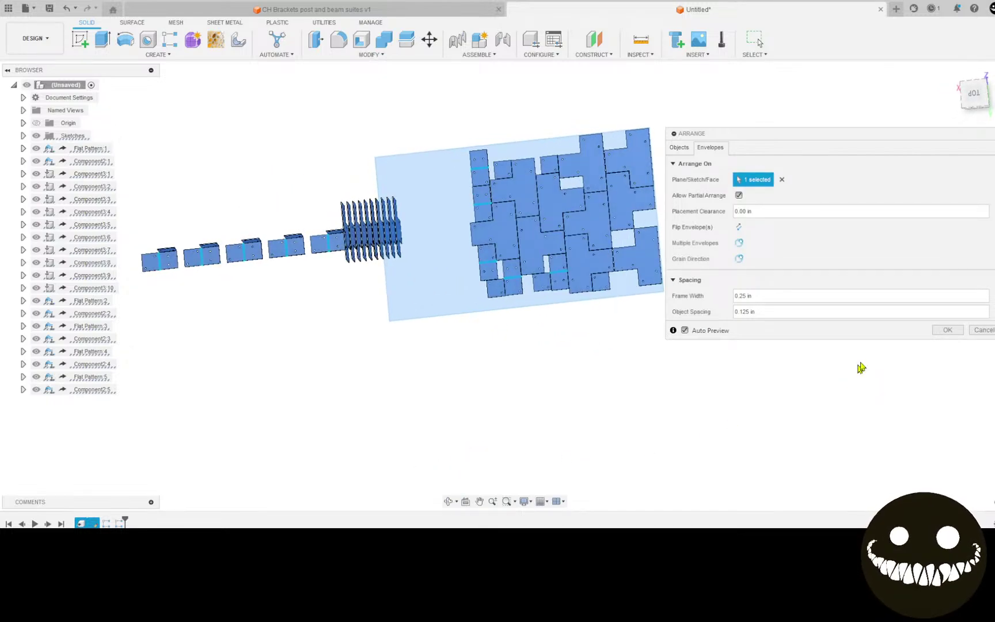
pyautogui.click(947, 330)
# Shorten the sketched sheet by moving its edge nearest the unarranged parts in close to the arranged parts.
pyautogui.scroll(3, 628, 389)
pyautogui.moveTo(628, 389); pyautogui.dragTo(537, 518, button='middle')
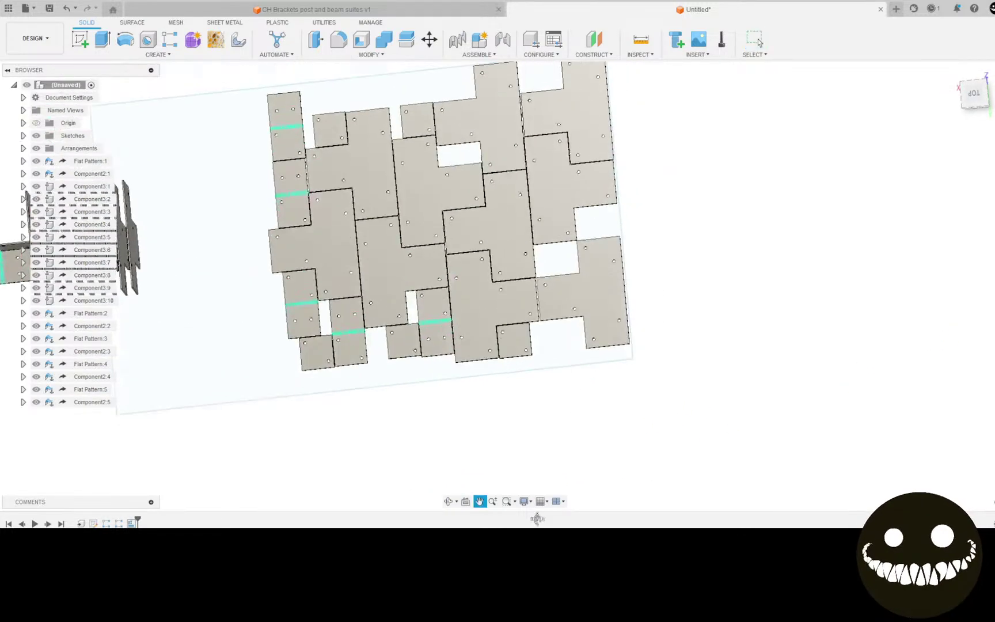
pyautogui.scroll(-3, 649, 333)
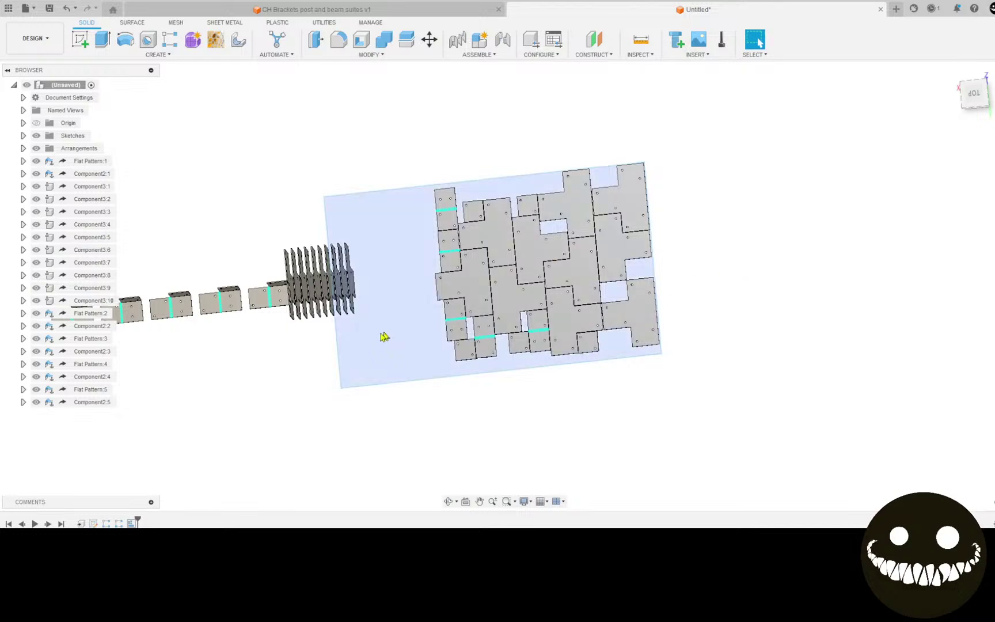
pyautogui.moveTo(337, 345); pyautogui.dragTo(421, 336)
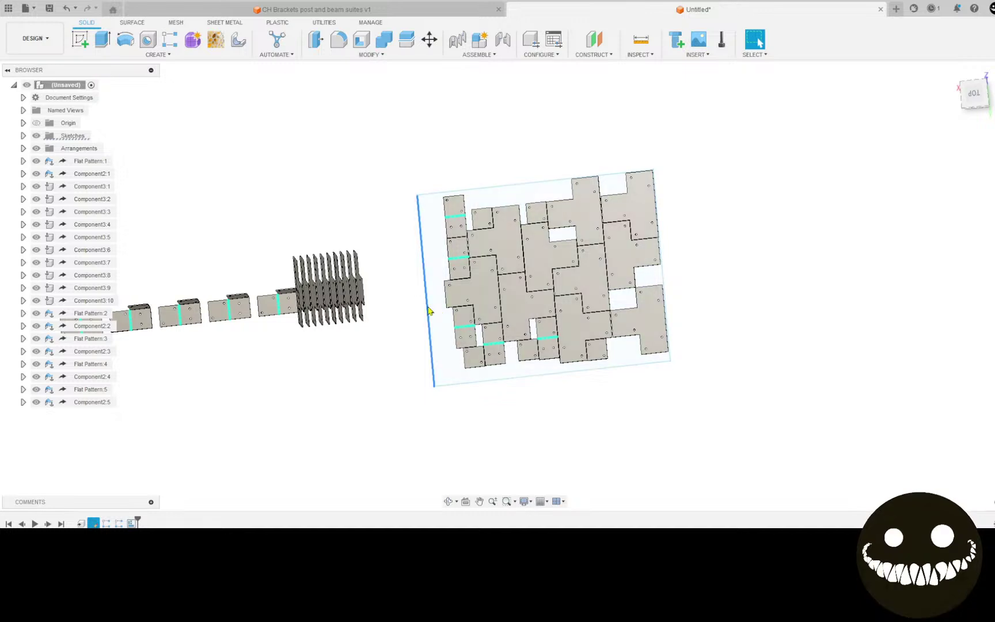
pyautogui.moveTo(428, 311); pyautogui.dragTo(438, 311)
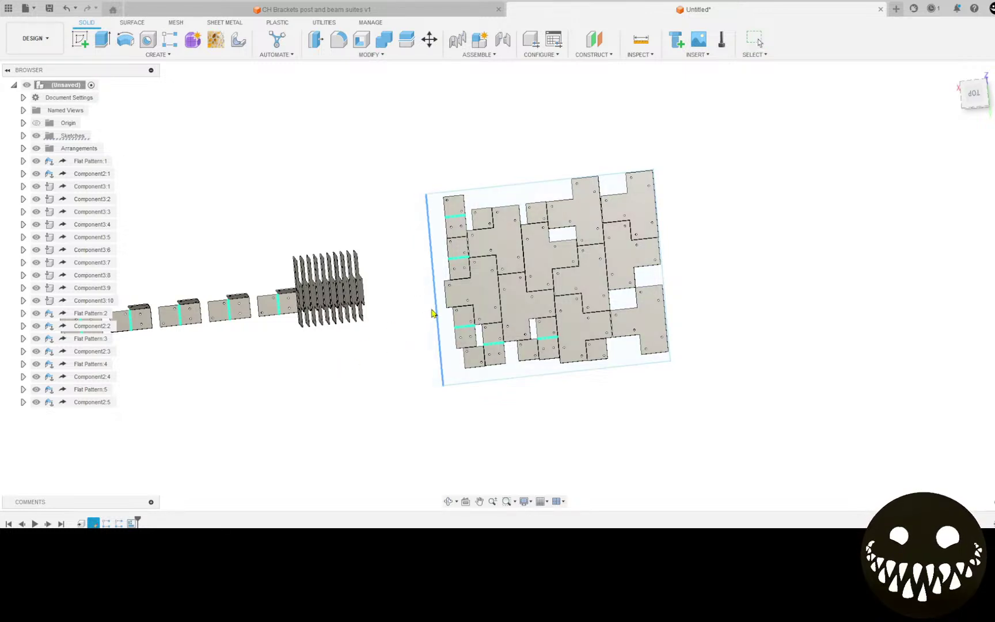
# Edit the sheet's sketch and dimension the distance between its two horizontal edges as 48 in.
pyautogui.rightClick(432, 312)
pyautogui.click(425, 383)
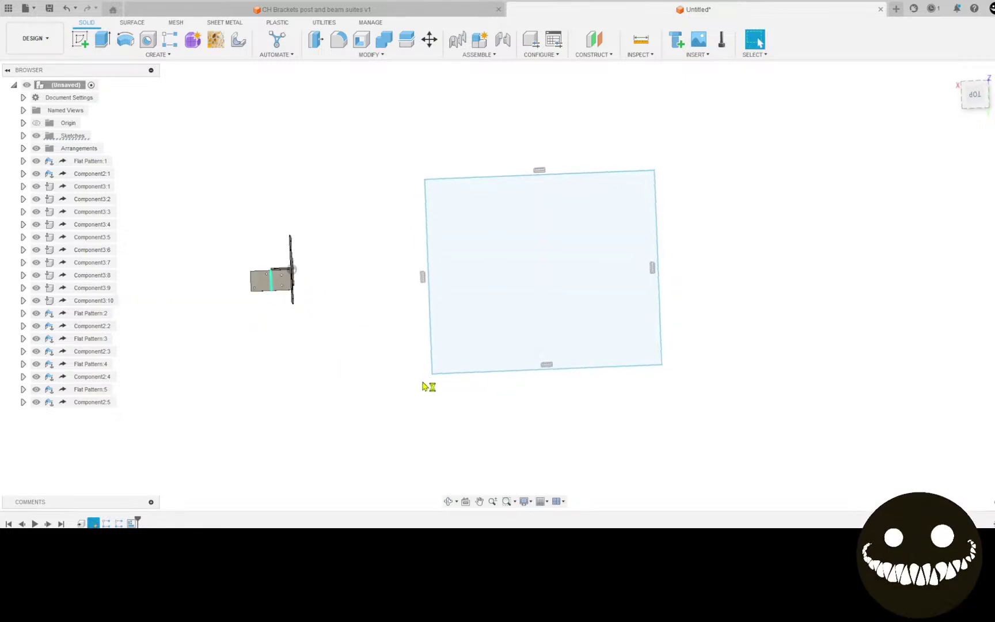
pyautogui.press('d')
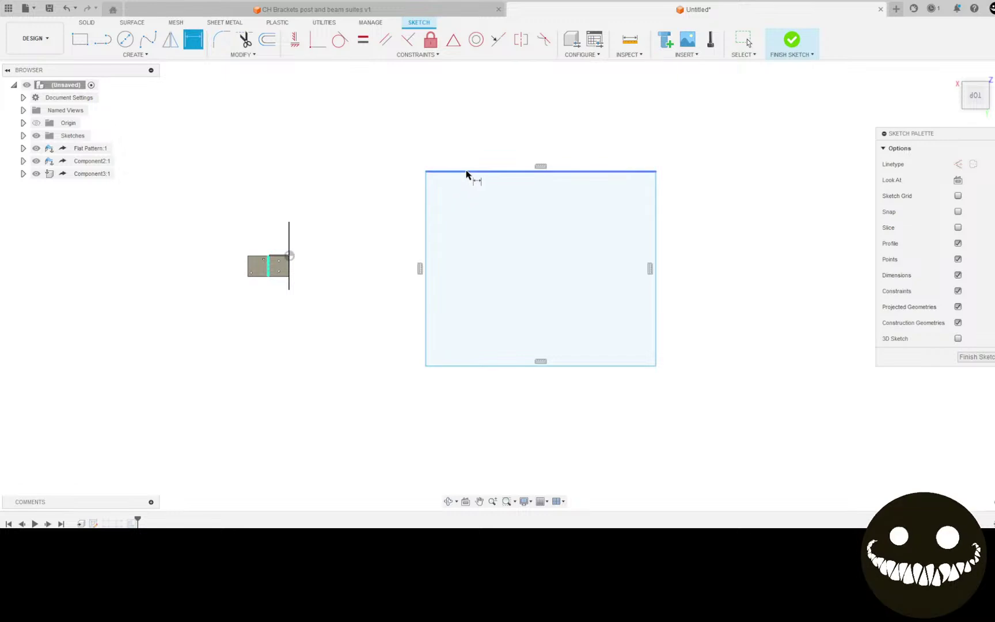
pyautogui.click(466, 172)
pyautogui.click(455, 366)
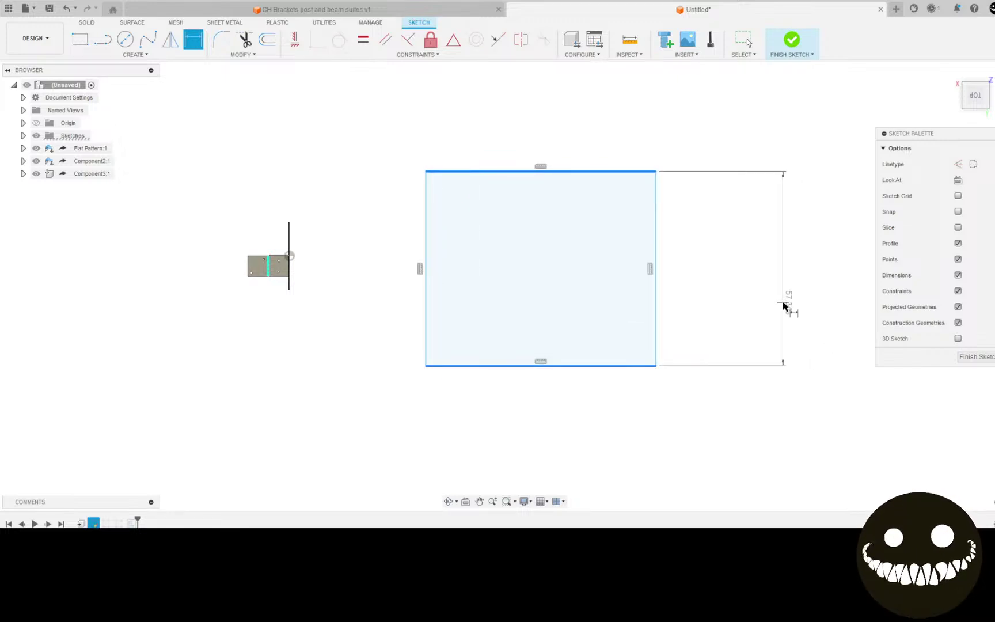
pyautogui.click(783, 305)
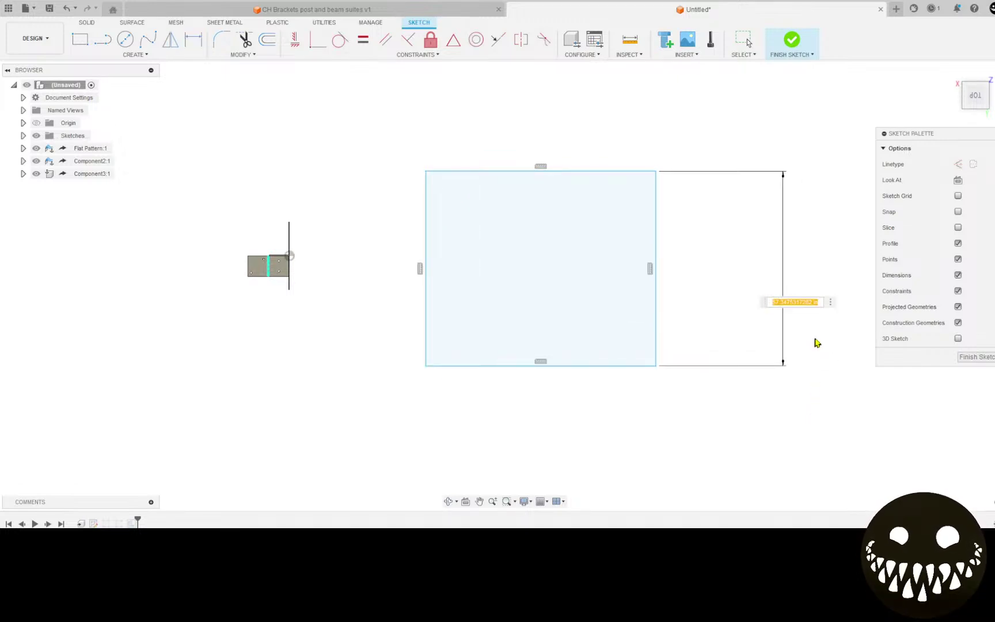
pyautogui.write('48')
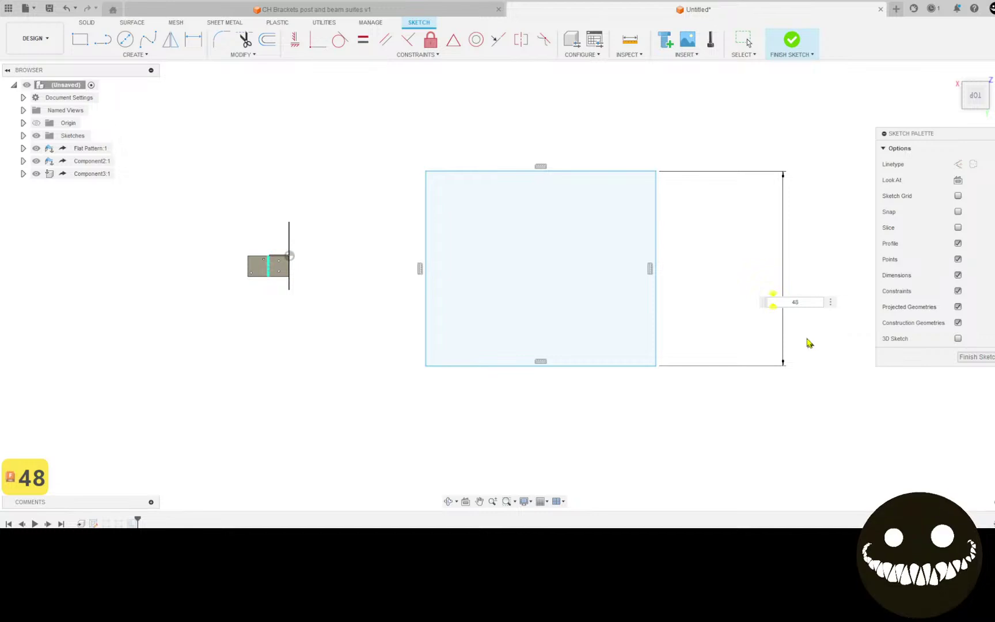
pyautogui.press('Return')
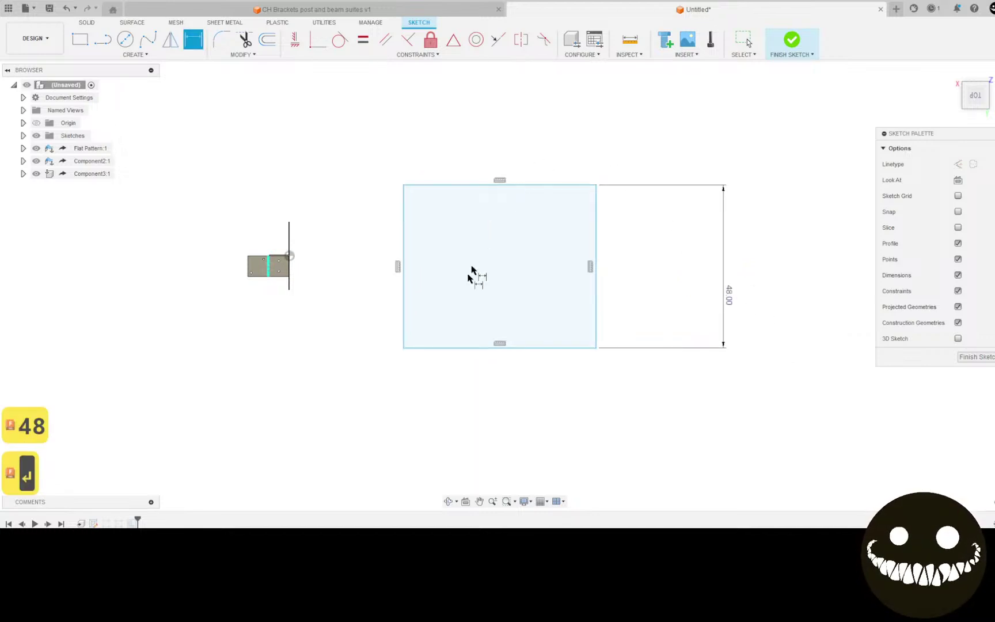
# Dimension the distance between the sheet's two vertical edges as 60 in and finish the sketch.
pyautogui.click(403, 323)
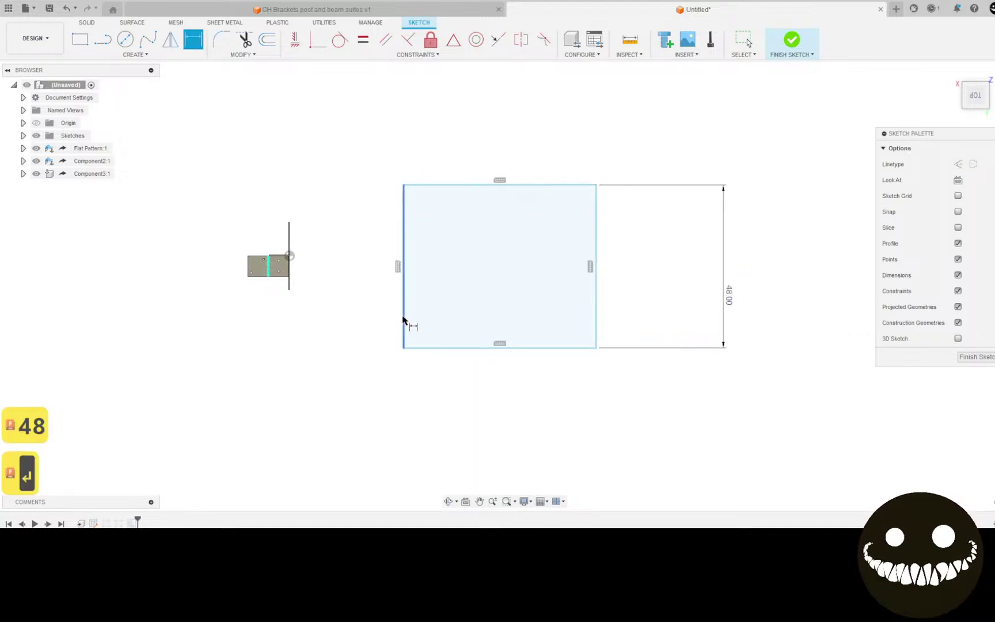
pyautogui.click(594, 304)
pyautogui.click(489, 411)
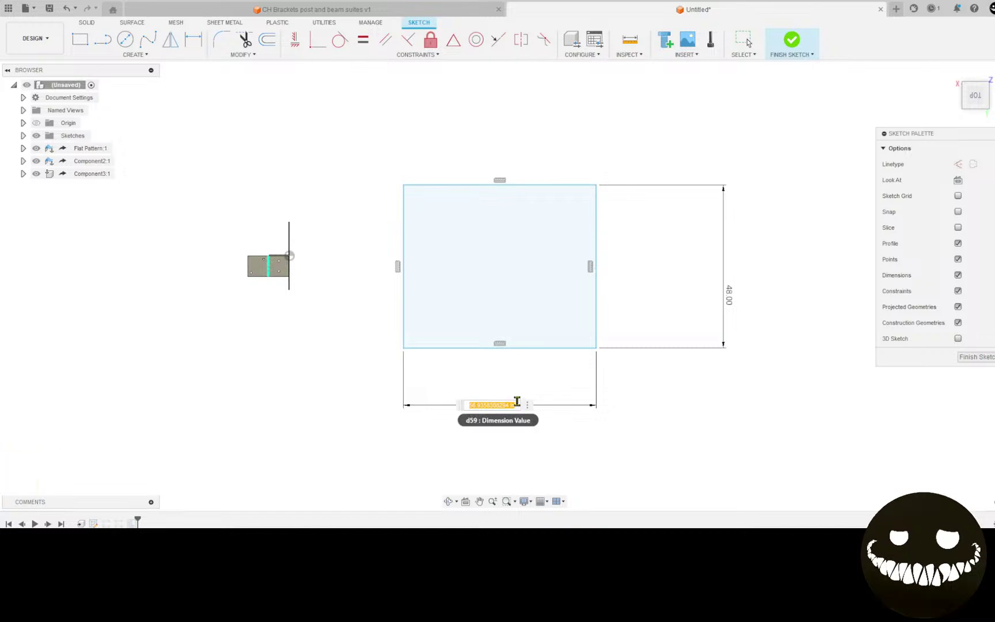
pyautogui.write('60')
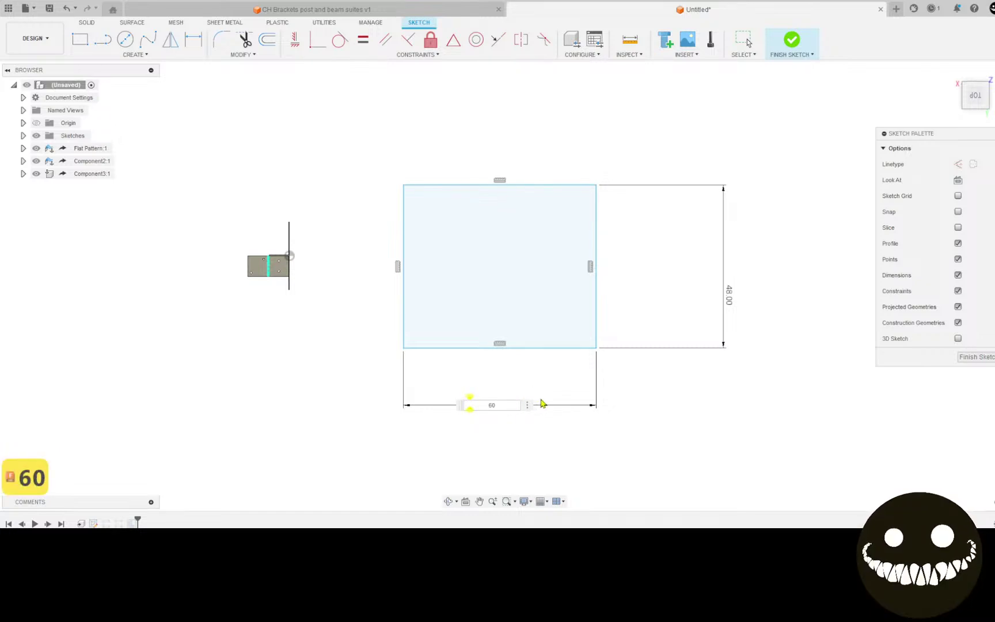
pyautogui.press('Return')
pyautogui.click(792, 40)
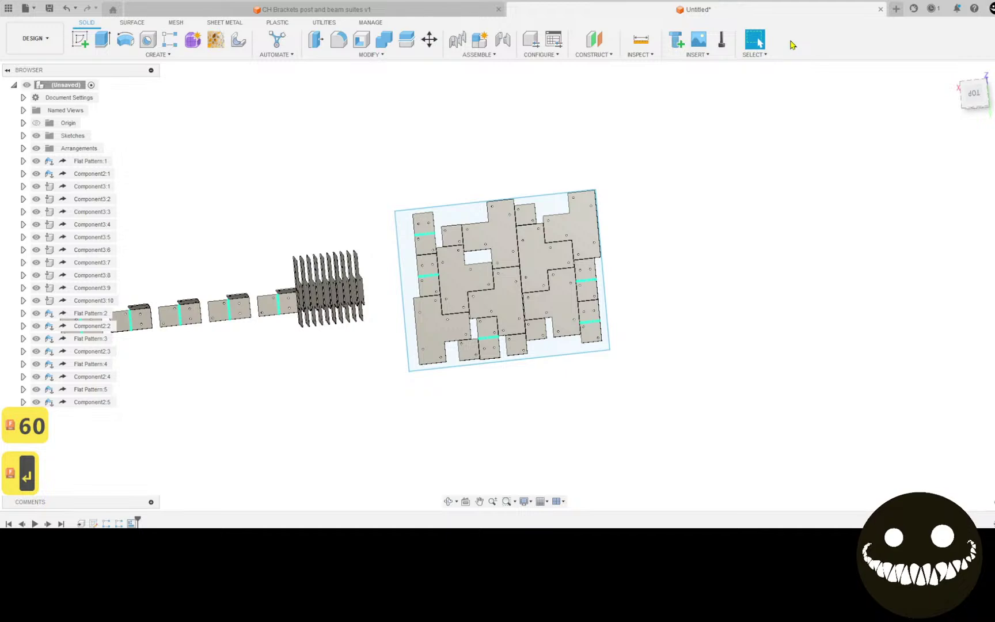
# Show the dimensions of the sheet's sketch, Sketch1, in the model view.
pyautogui.moveTo(311, 382)
pyautogui.keyDown('shift'); pyautogui.mouseDown(button='middle')
pyautogui.moveTo(264, 362)
pyautogui.moveTo(304, 374)
pyautogui.mouseUp(button='middle'); pyautogui.keyUp('shift')
pyautogui.scroll(-3, 308, 378)
pyautogui.moveTo(408, 342); pyautogui.dragTo(602, 337, button='middle')
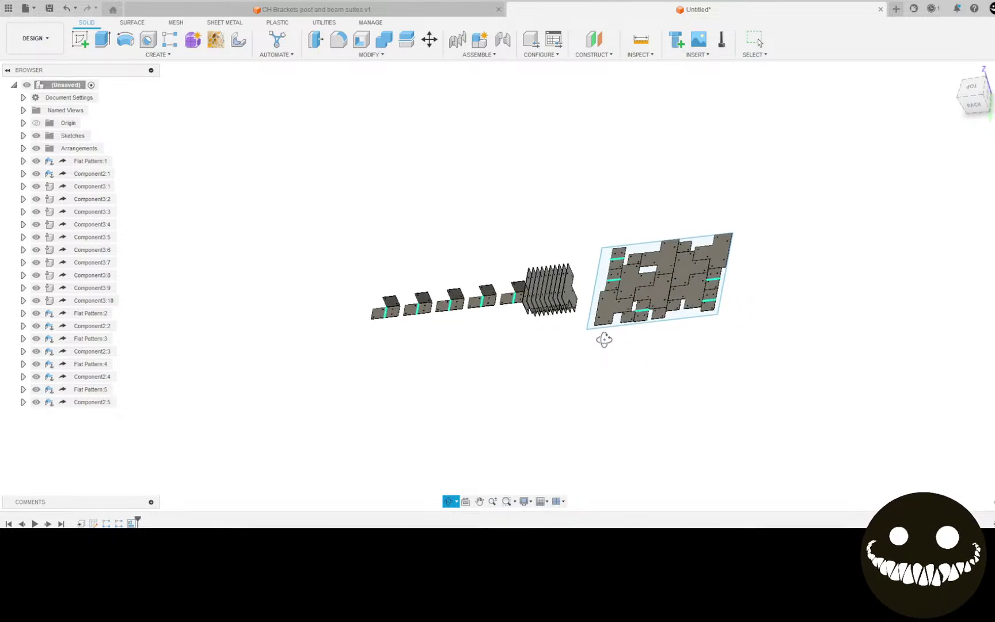
pyautogui.scroll(2, 594, 330)
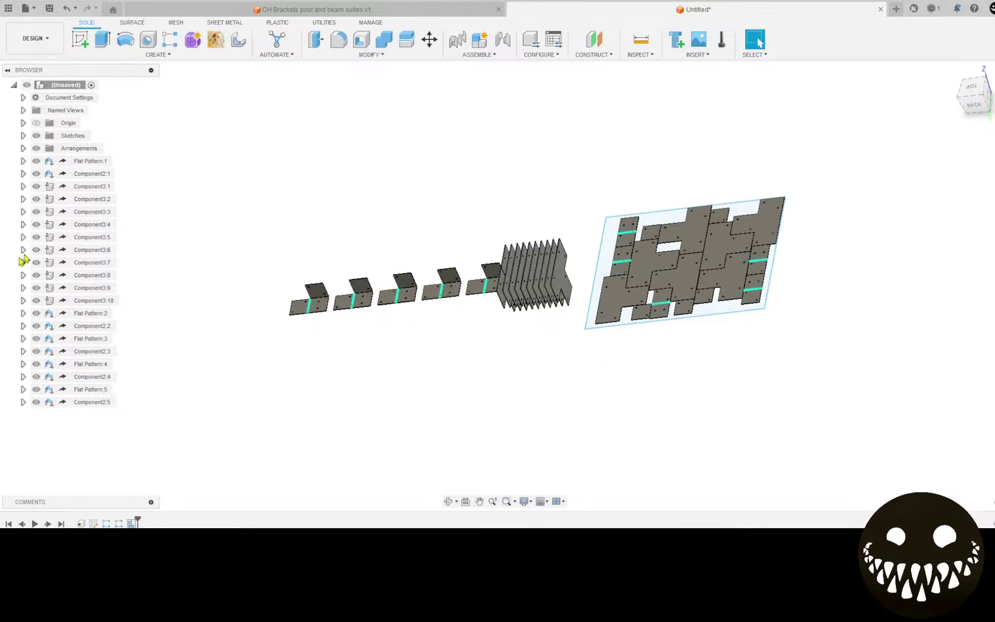
pyautogui.click(23, 135)
pyautogui.click(80, 151)
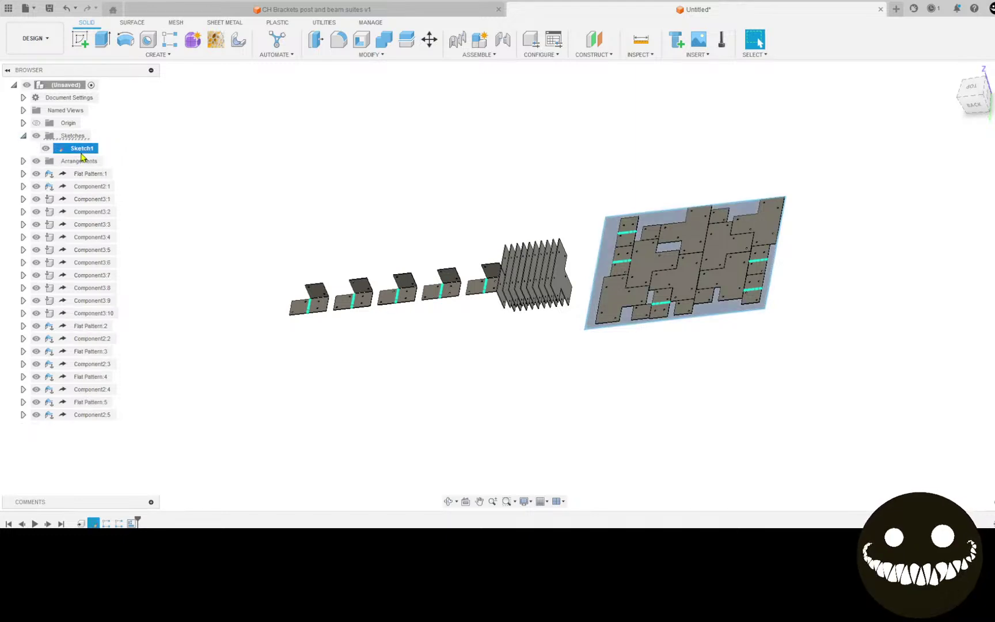
pyautogui.rightClick(84, 151)
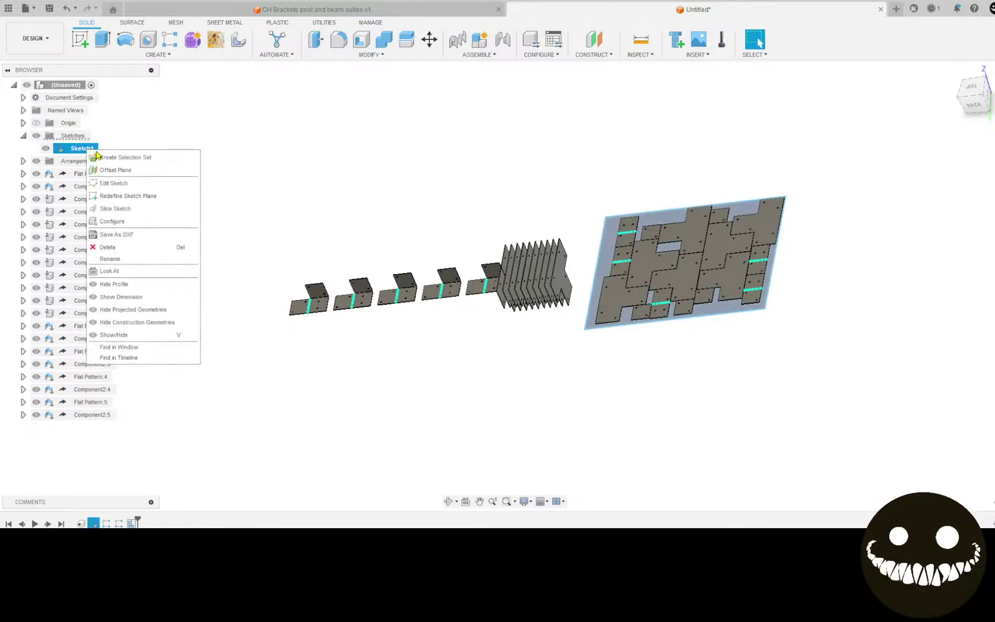
pyautogui.click(138, 297)
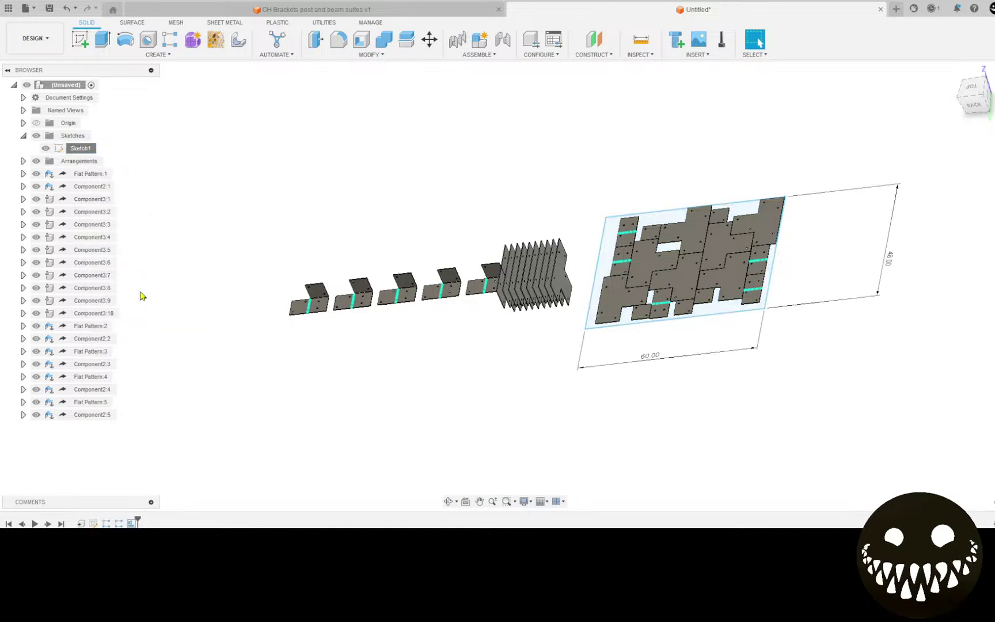
# Set the sheet's 60 in dimension to 48 in directly in the model view.
pyautogui.doubleClick(660, 360)
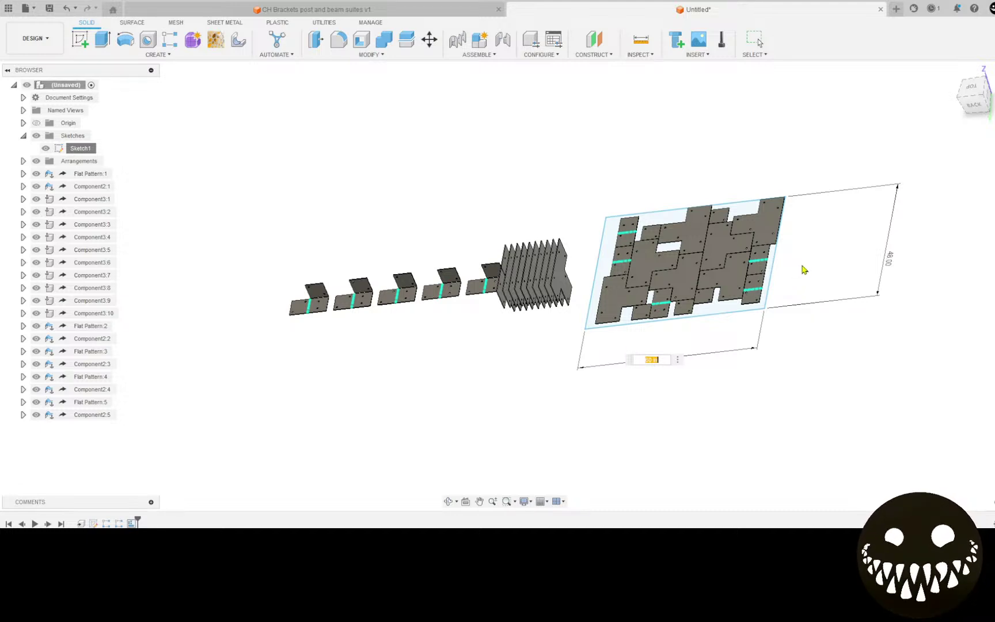
pyautogui.write('48')
pyautogui.press('Return')
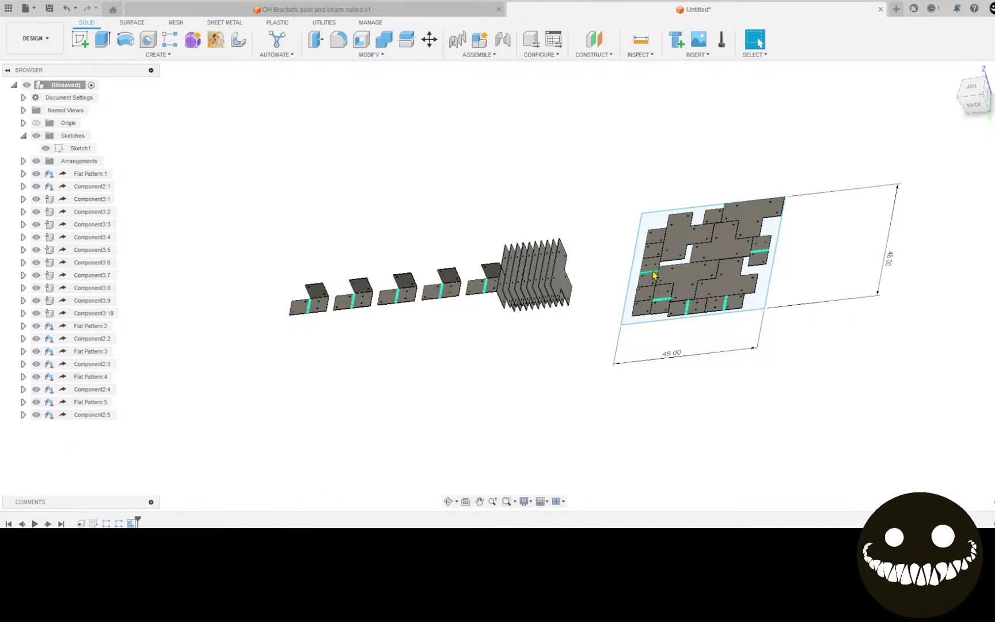
# Edit the existing arrangement and set its object spacing to 0.25 in.
pyautogui.rightClick(132, 523)
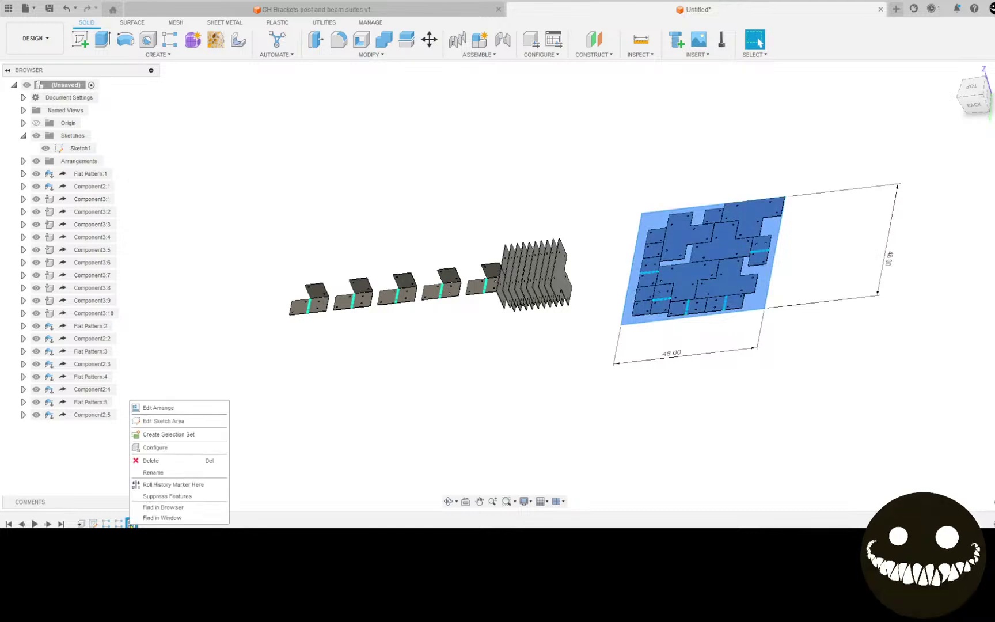
pyautogui.click(159, 408)
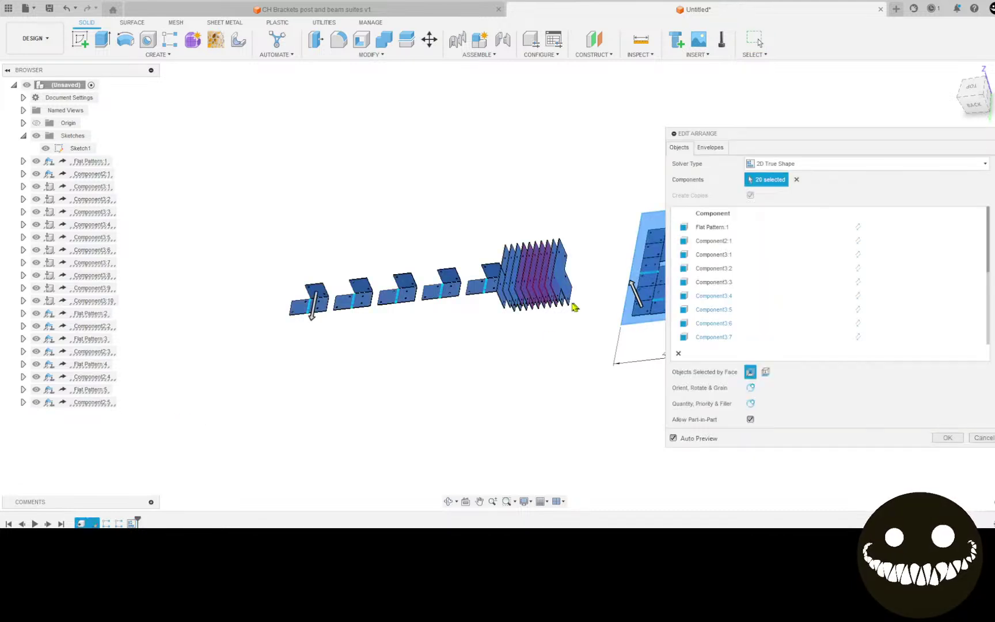
pyautogui.scroll(3, 573, 277)
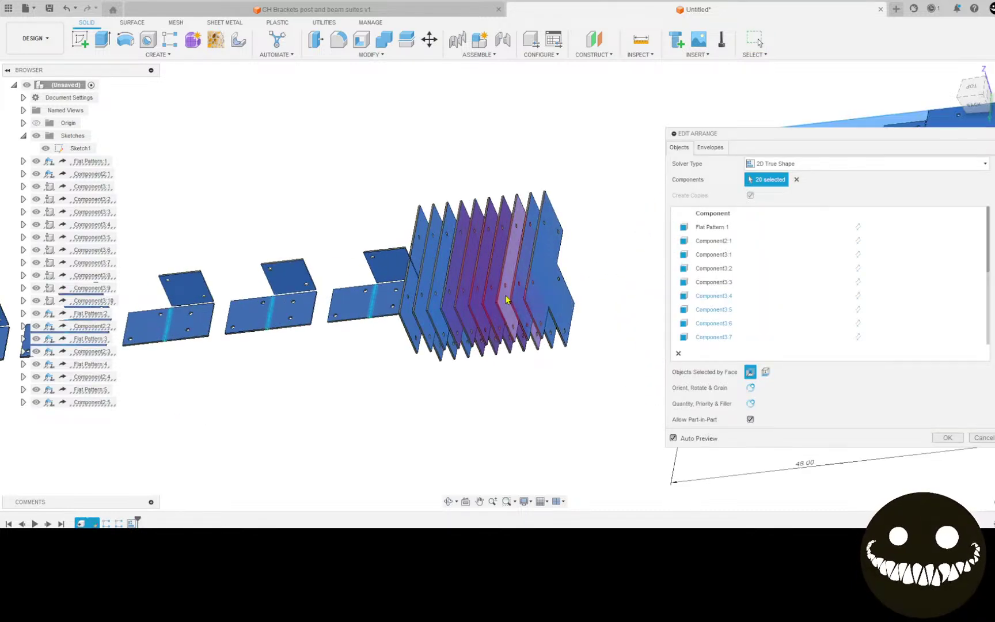
pyautogui.scroll(-3, 448, 306)
pyautogui.scroll(4, 443, 308)
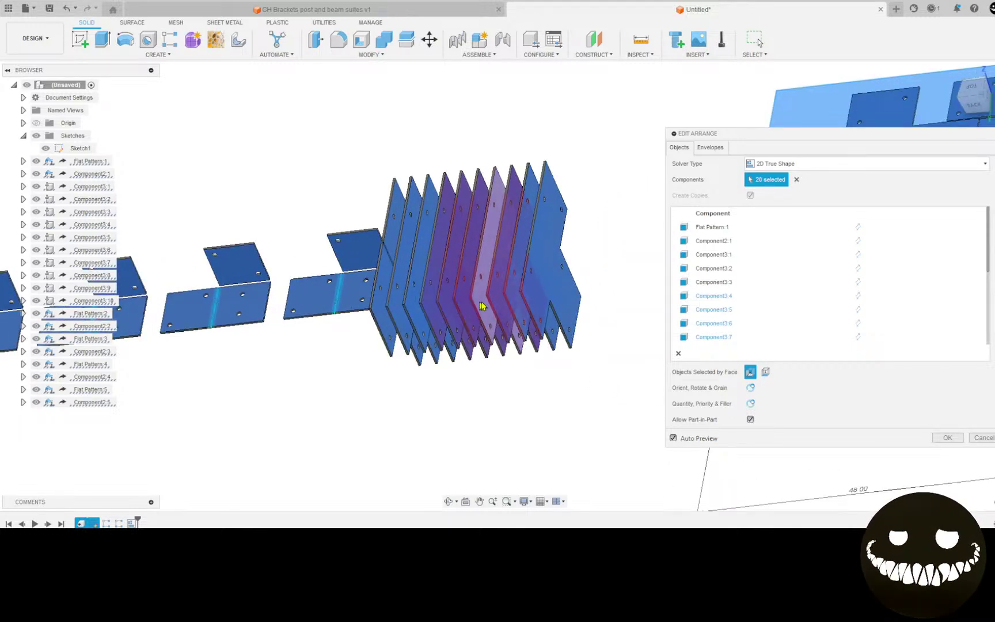
pyautogui.scroll(-3, 577, 418)
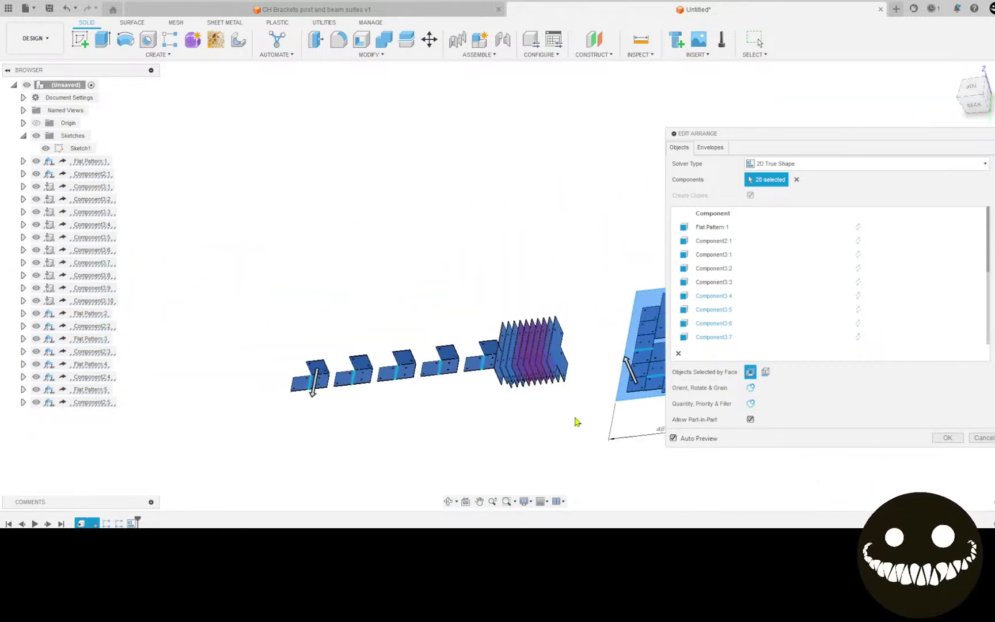
pyautogui.moveTo(519, 426); pyautogui.dragTo(303, 456, button='middle')
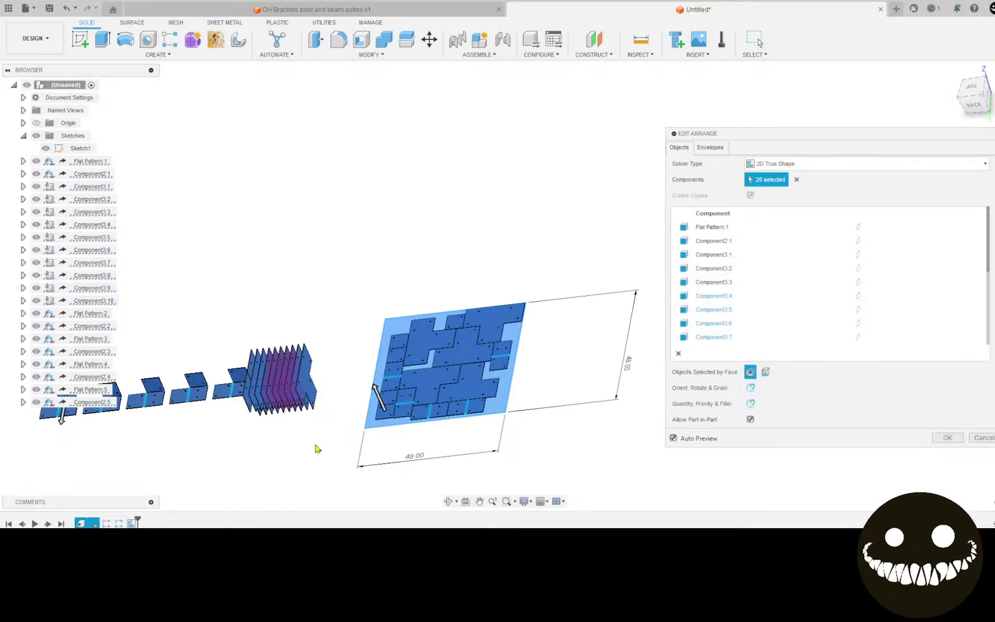
pyautogui.click(712, 148)
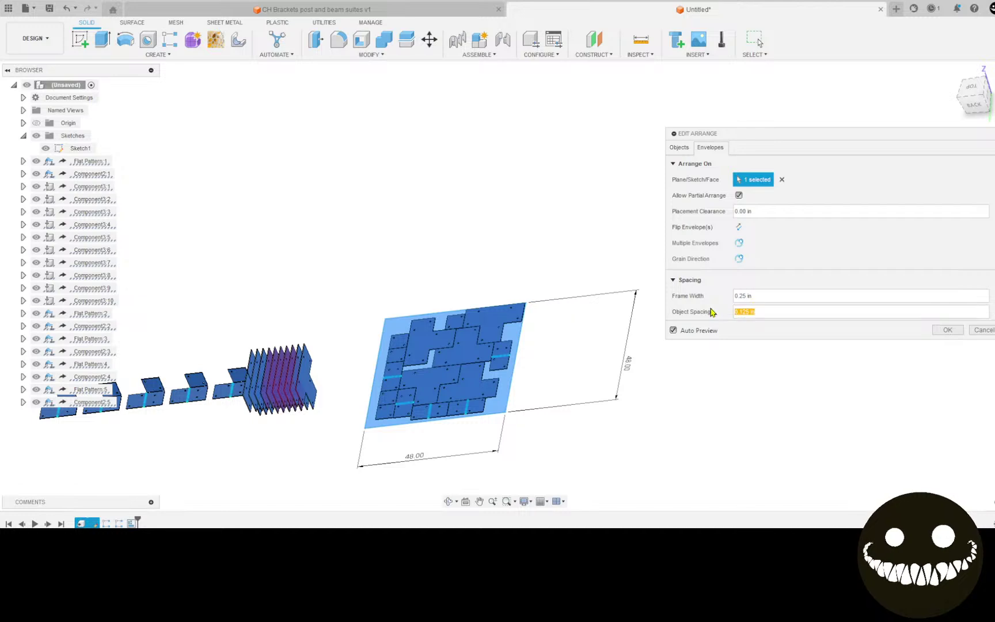
pyautogui.press('BackSpace')
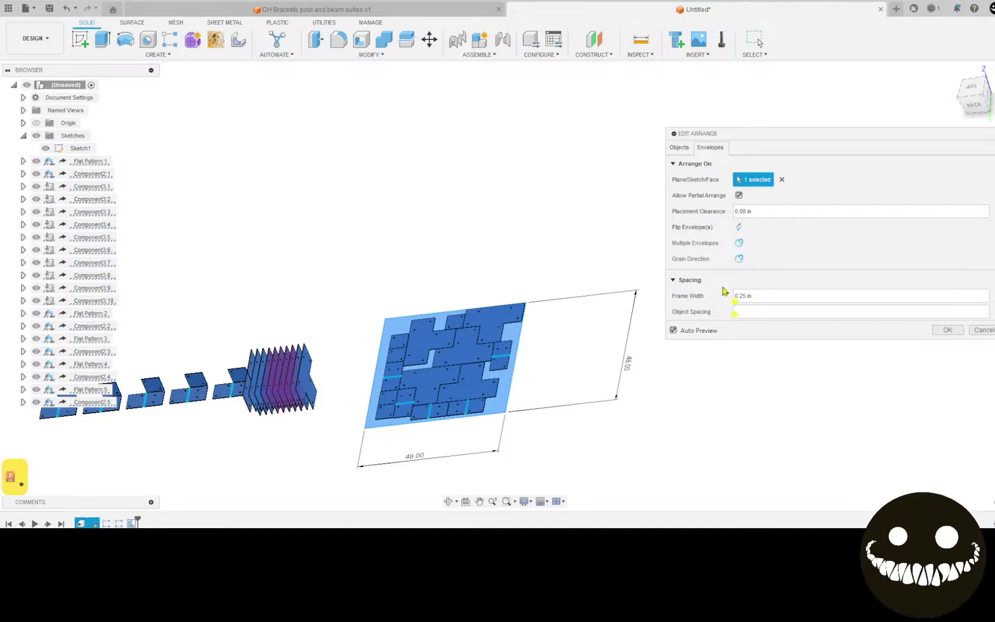
pyautogui.write('25')
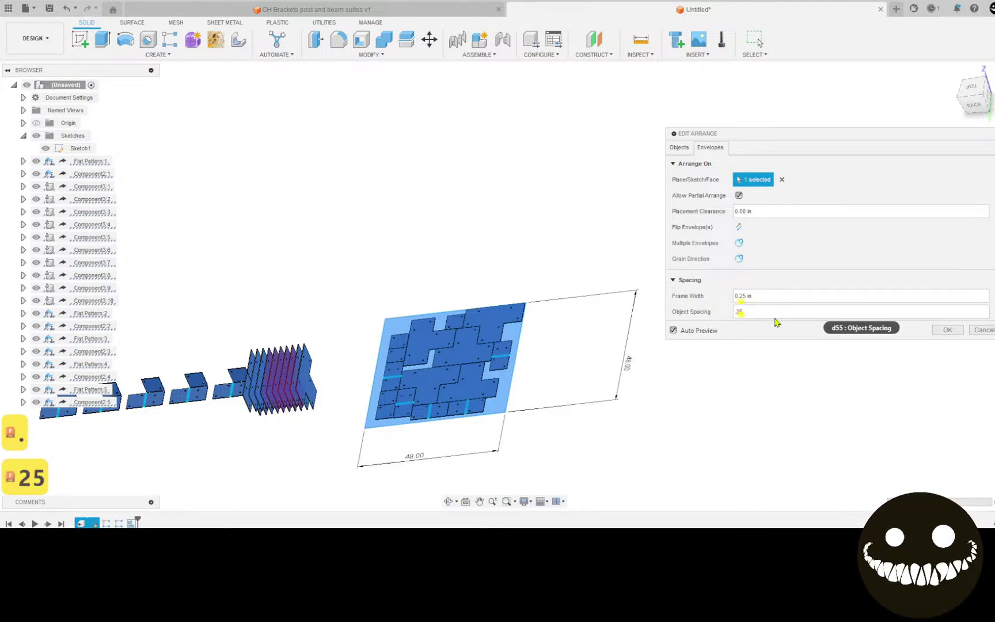
pyautogui.press('Return')
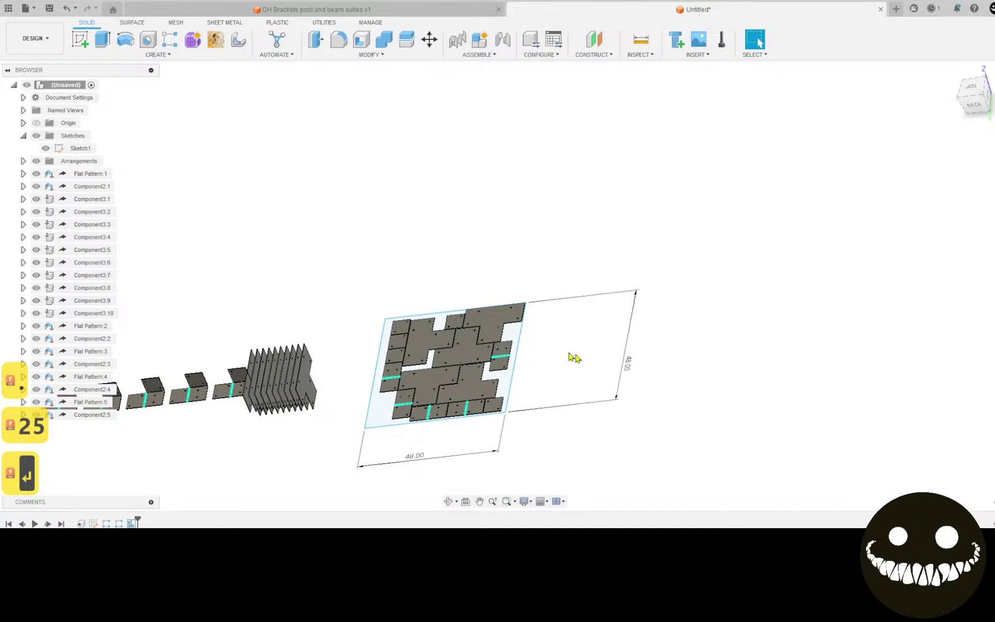
# Reopen the arrangement for editing and examine its selected components and their layout on the sheet.
pyautogui.moveTo(773, 340); pyautogui.dragTo(986, 259, button='middle')
pyautogui.scroll(2, 632, 306)
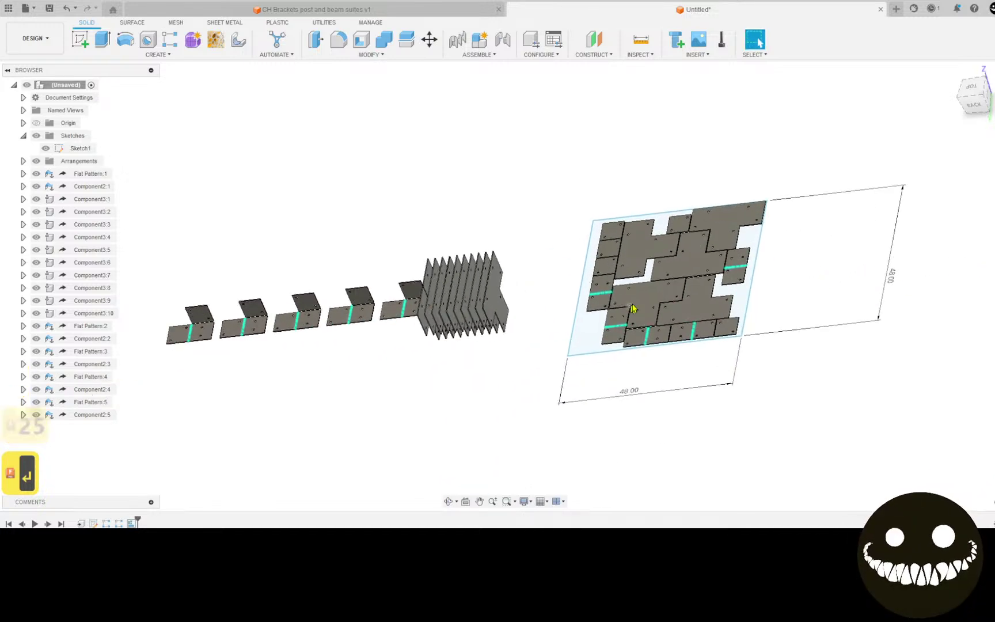
pyautogui.scroll(2, 632, 308)
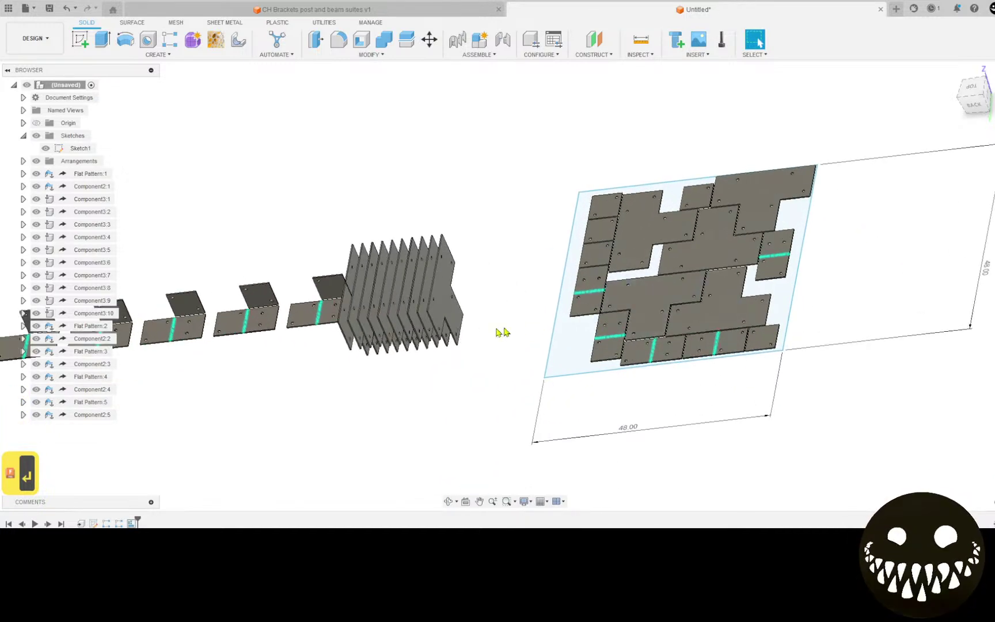
pyautogui.rightClick(131, 523)
pyautogui.click(183, 406)
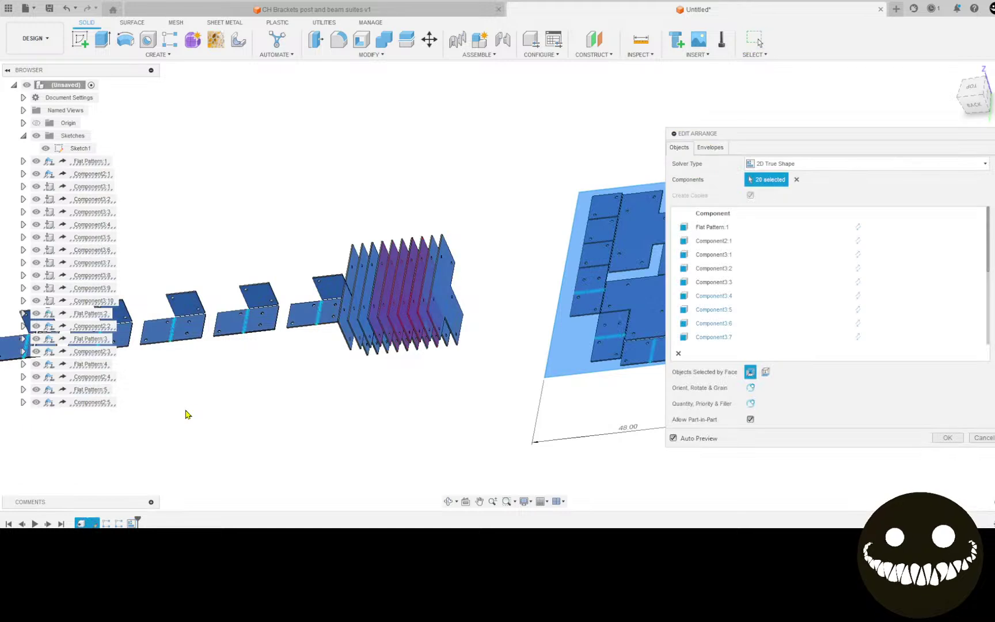
pyautogui.keyDown('shift'); pyautogui.moveTo(385, 373); pyautogui.dragTo(119, 372, button='middle'); pyautogui.keyUp('shift')
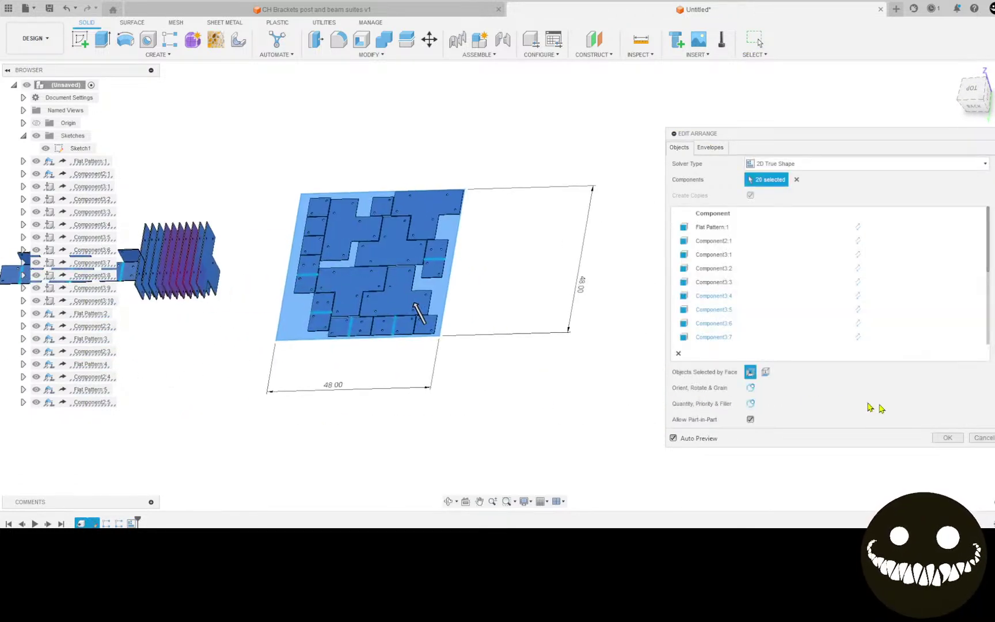
pyautogui.click(949, 438)
# Sketch a second sheet rectangle below the arranged one, about as wide as it and half its height, and finish the sketch.
pyautogui.click(80, 39)
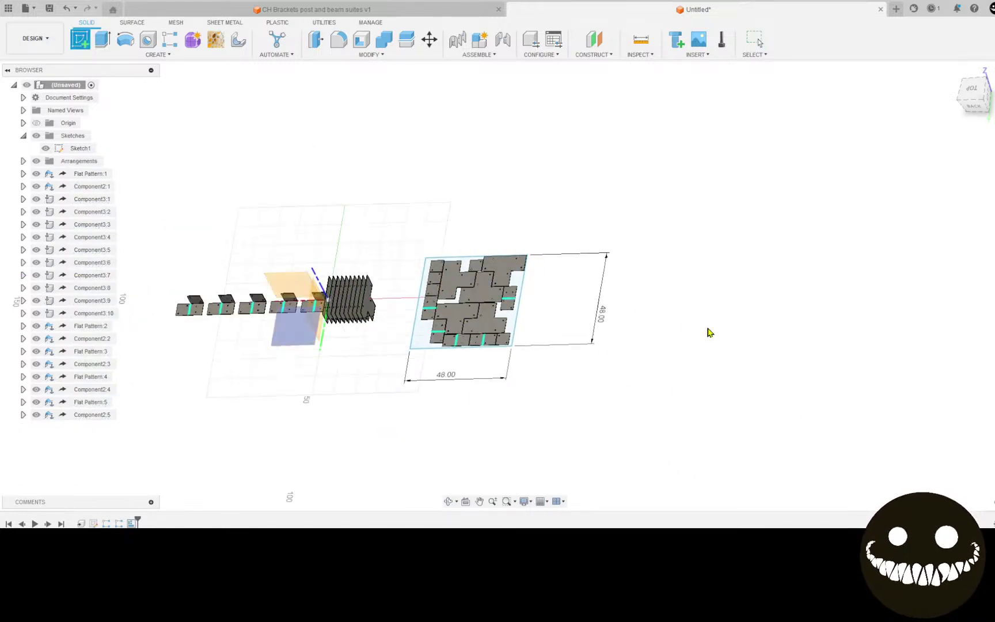
pyautogui.click(316, 416)
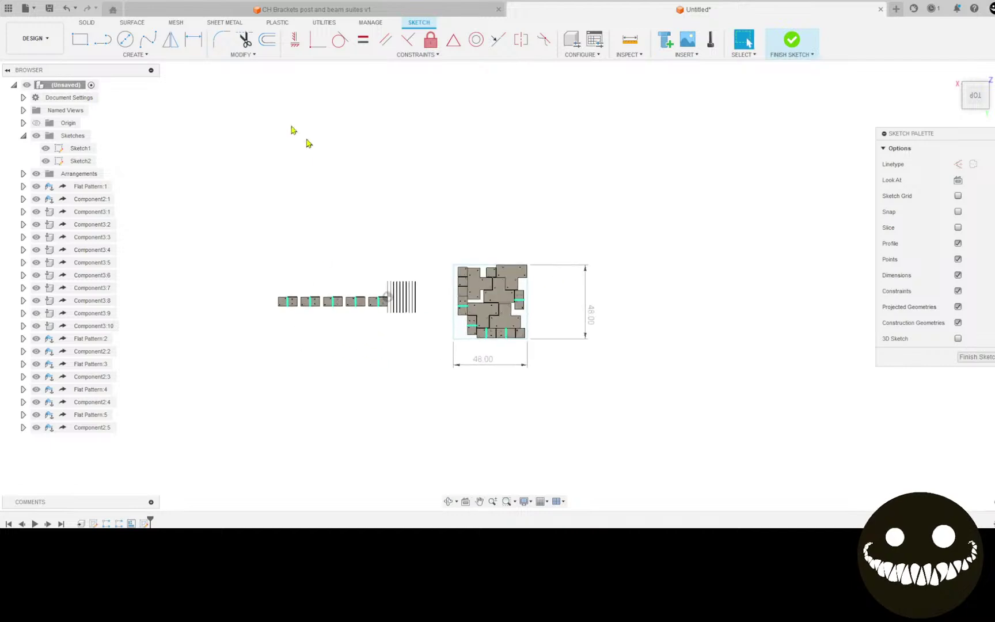
pyautogui.click(85, 46)
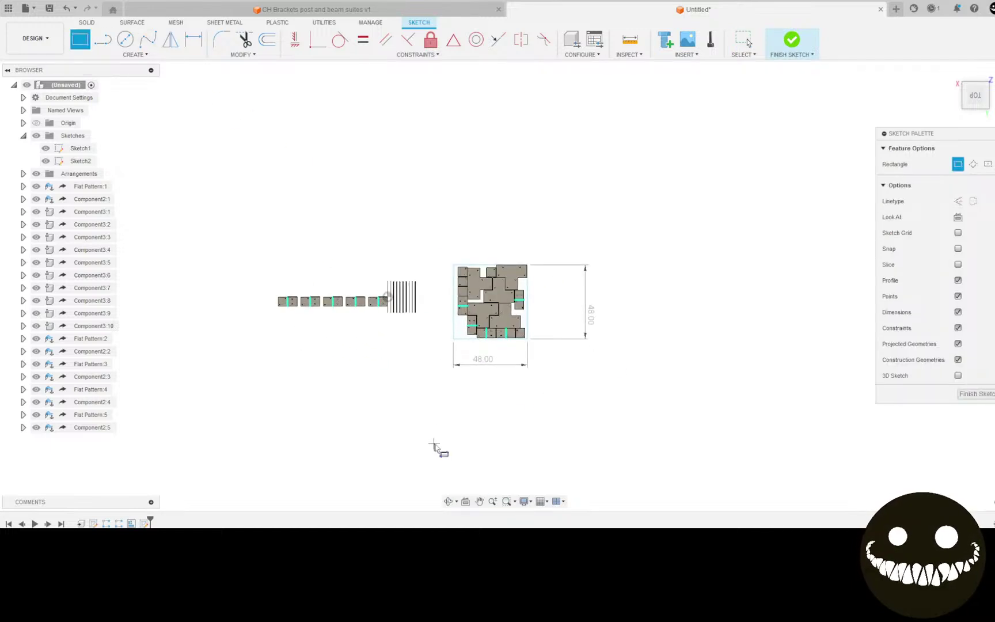
pyautogui.click(460, 432)
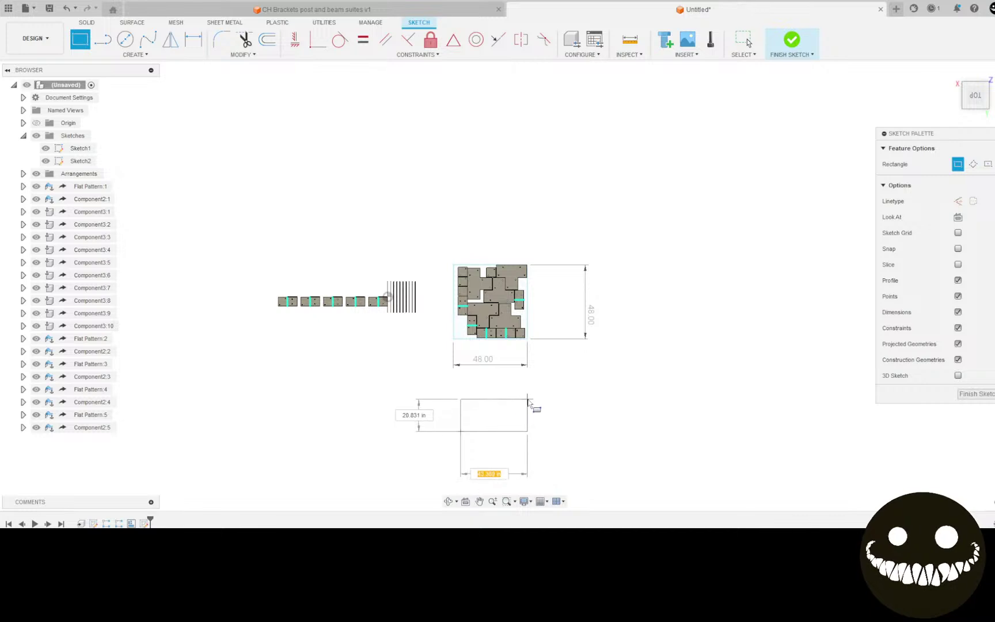
pyautogui.click(533, 396)
pyautogui.click(791, 40)
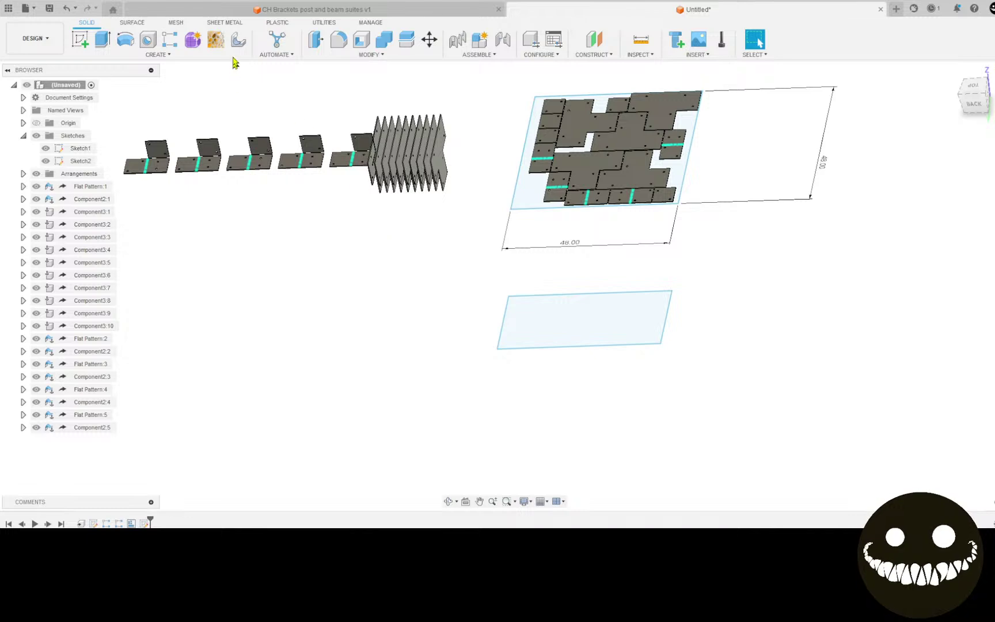
# Start a new 2D True Shape arrangement and select the five T-shaped plates Component3:3 through Component3:7 as its components.
pyautogui.click(368, 54)
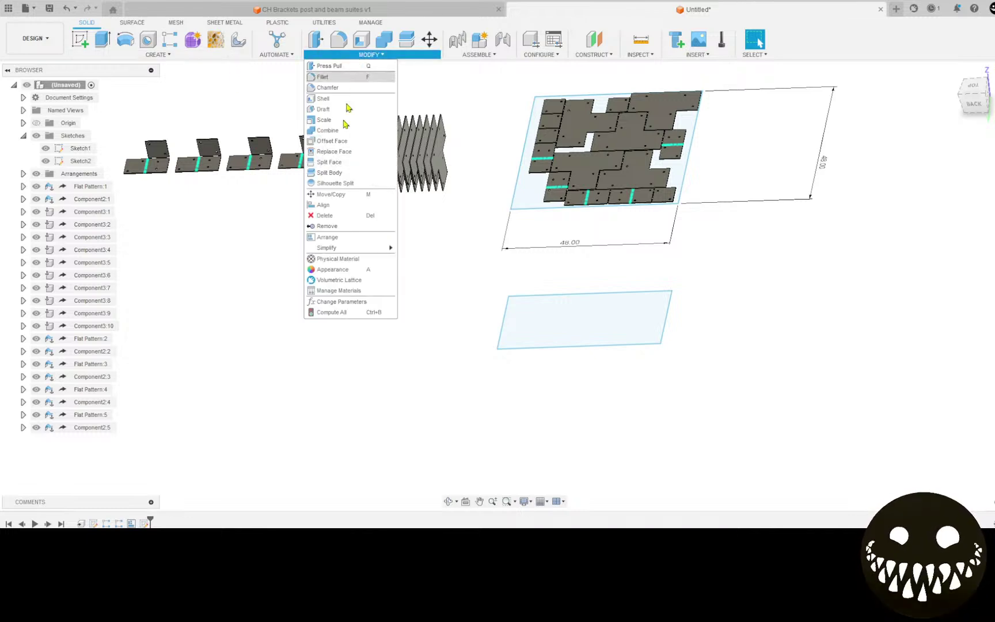
pyautogui.click(355, 241)
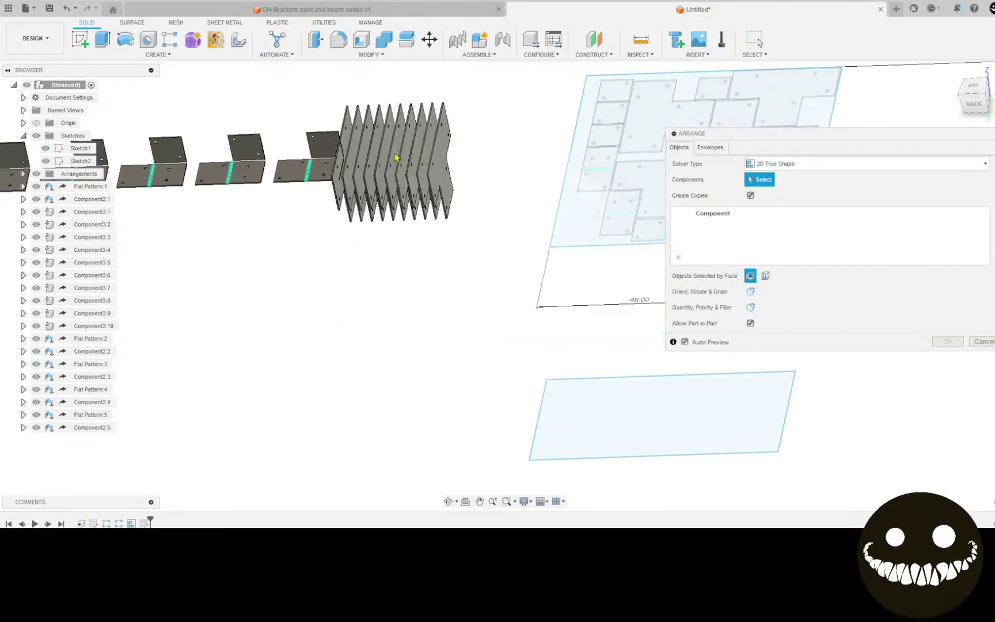
pyautogui.click(395, 177)
pyautogui.click(394, 158)
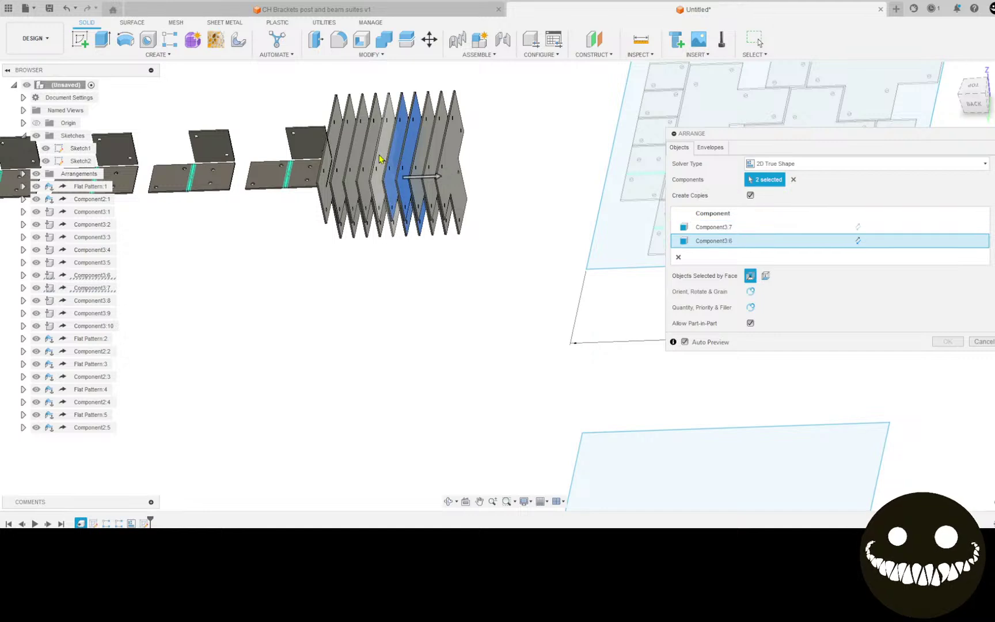
pyautogui.click(382, 159)
pyautogui.click(370, 156)
pyautogui.click(357, 158)
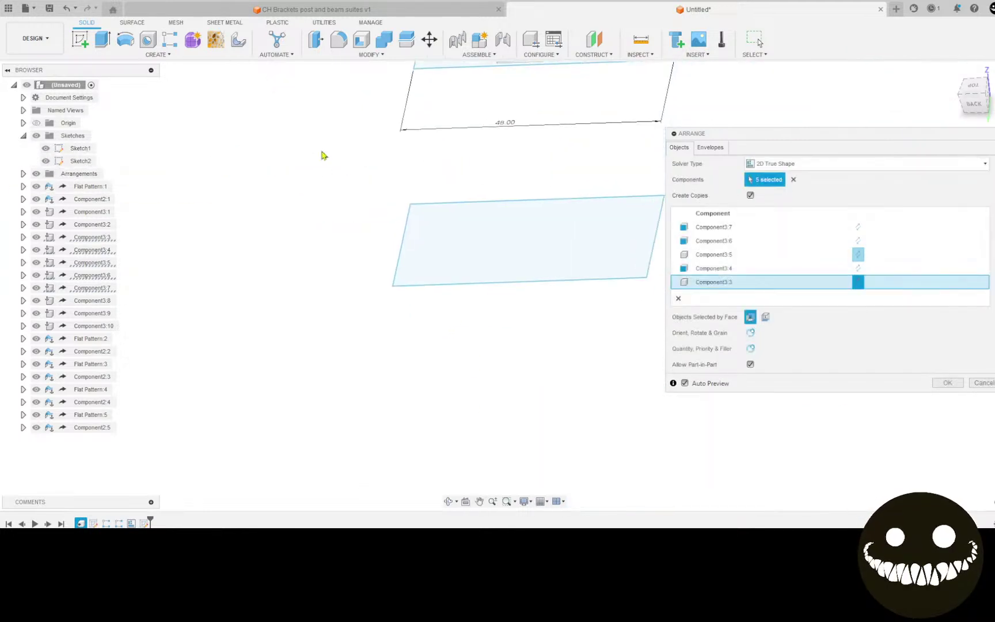
# Set the object spacing to 0.25 in, choose the second sketched rectangle as the envelope, and create the arrangement.
pyautogui.click(710, 147)
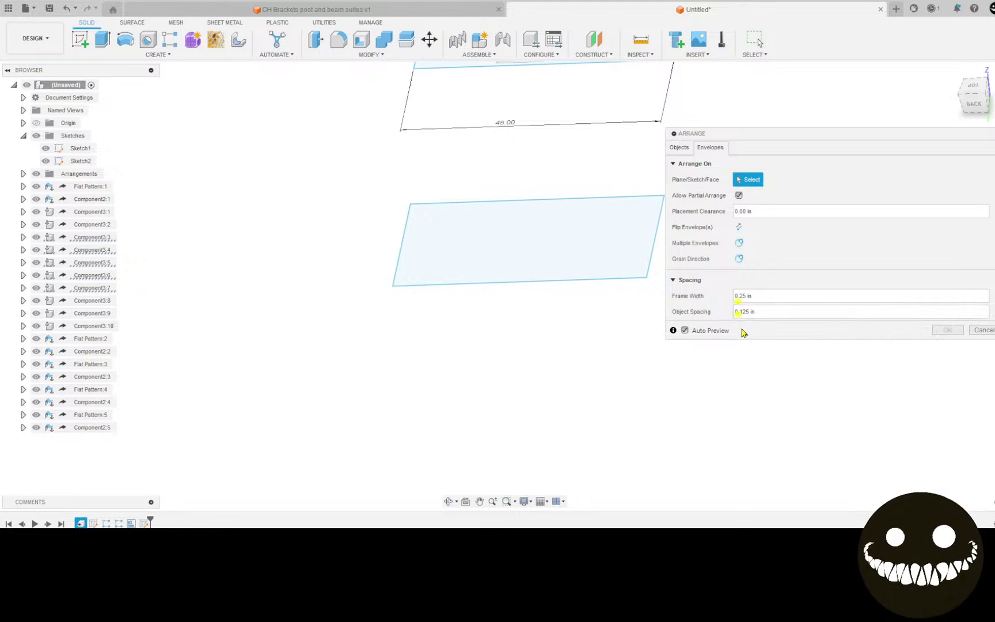
pyautogui.press('Delete')
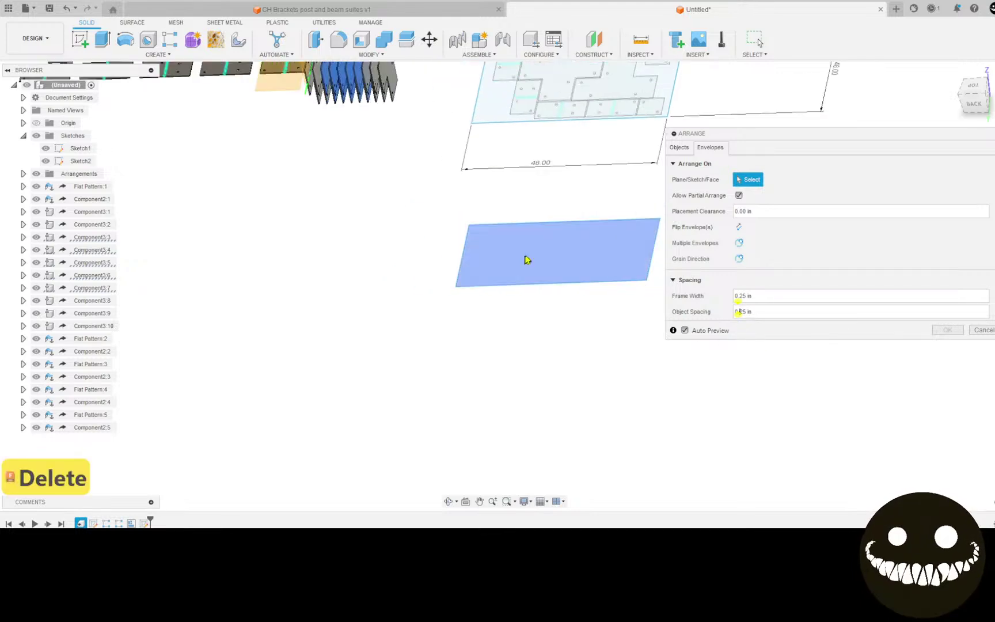
pyautogui.click(532, 261)
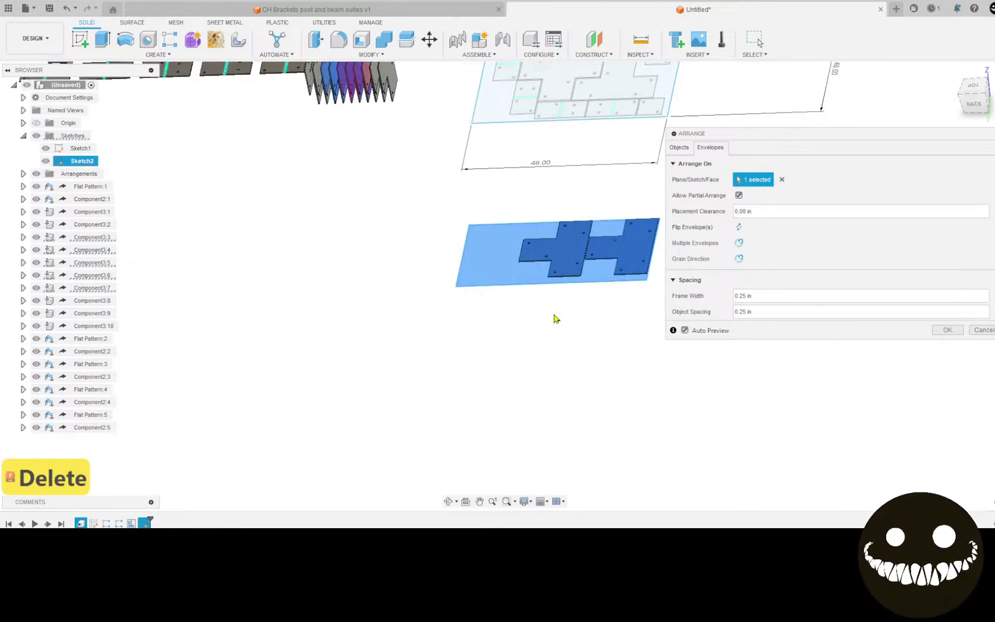
pyautogui.moveTo(553, 318)
pyautogui.keyDown('shift'); pyautogui.mouseDown(button='middle')
pyautogui.moveTo(558, 357)
pyautogui.moveTo(494, 392)
pyautogui.mouseUp(button='middle'); pyautogui.keyUp('shift')
pyautogui.scroll(-3, 582, 327)
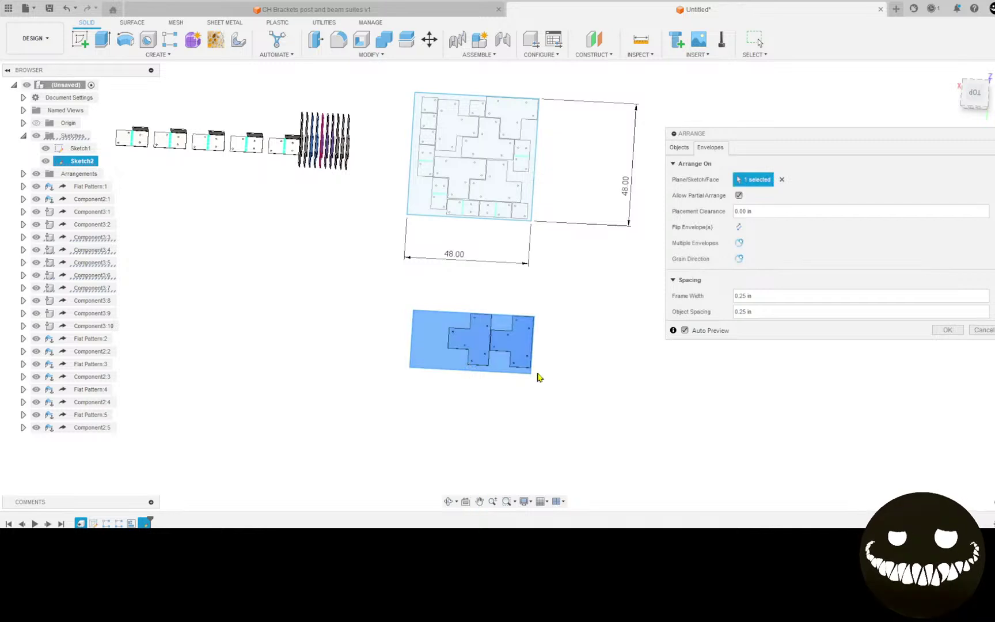
pyautogui.click(947, 329)
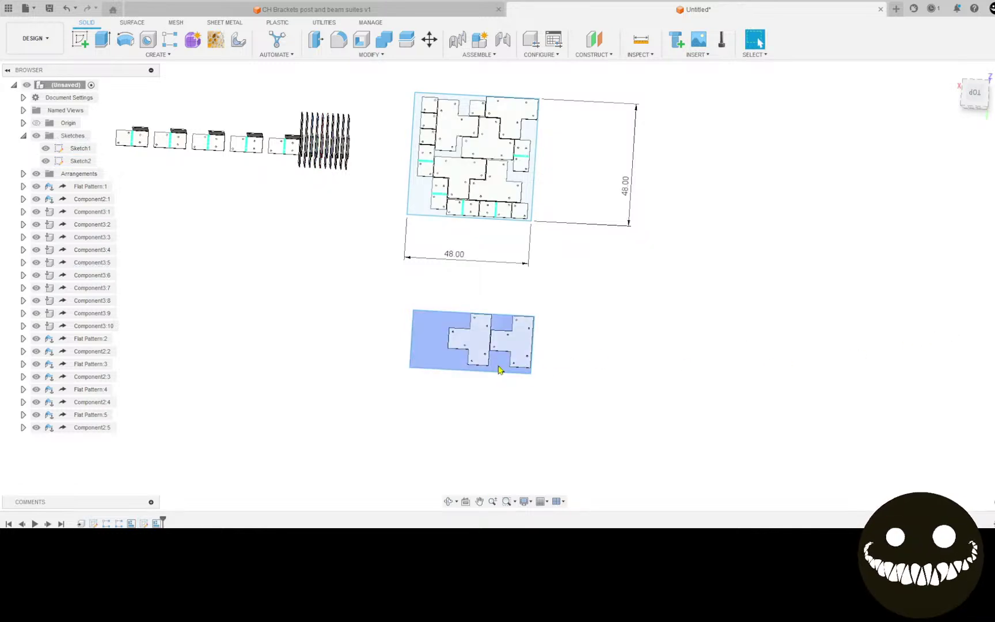
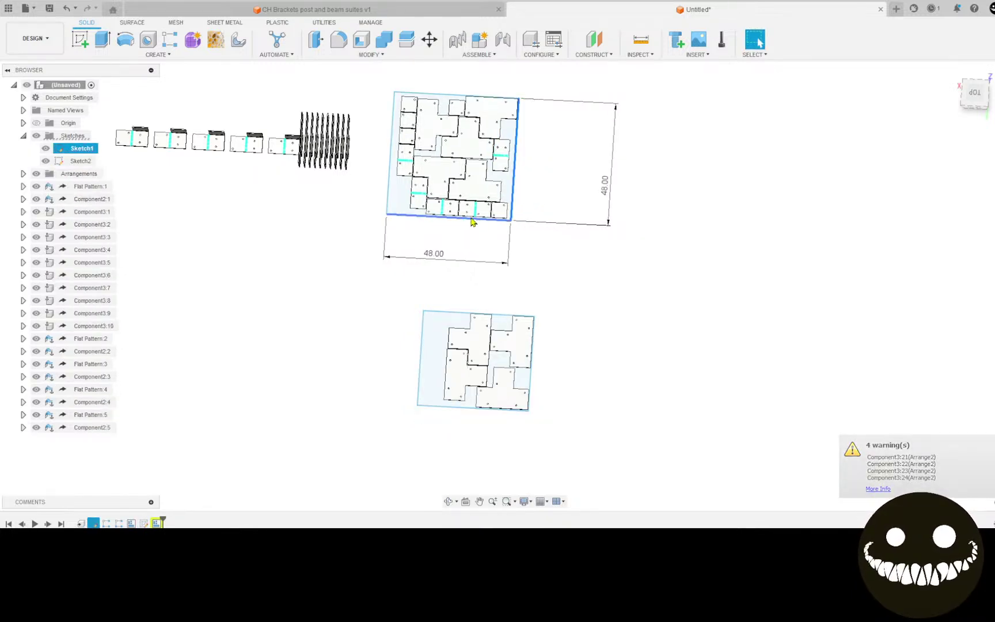
# Shift the 48 in sheet's outline closer to the second sheet, and narrow the second sheet by moving its outer edge inward toward the plates.
pyautogui.moveTo(471, 222)
pyautogui.mouseDown()
pyautogui.moveTo(479, 216)
pyautogui.moveTo(540, 254)
pyautogui.mouseUp()
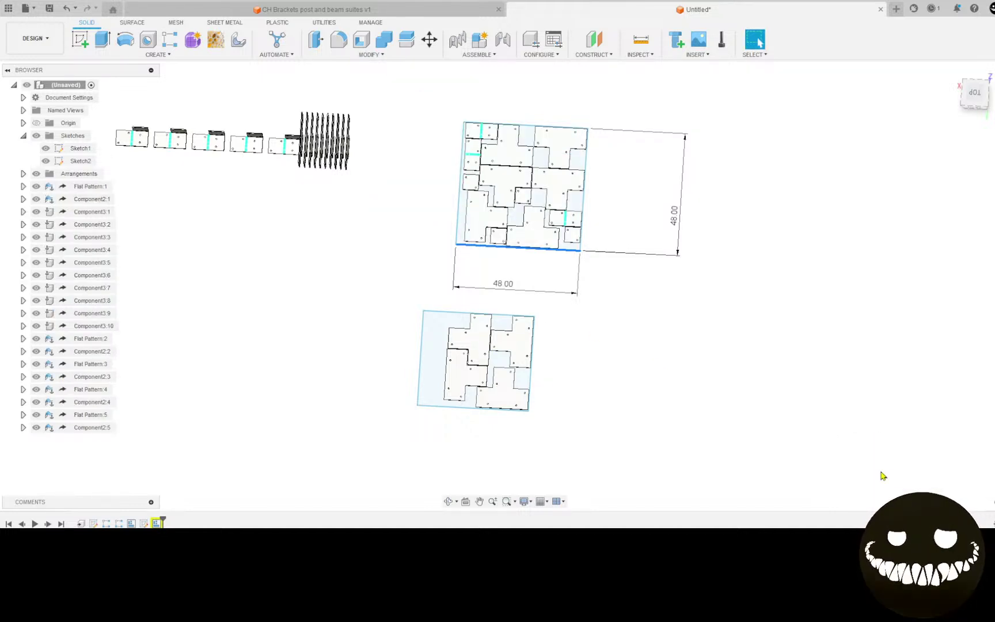
pyautogui.scroll(2, 558, 193)
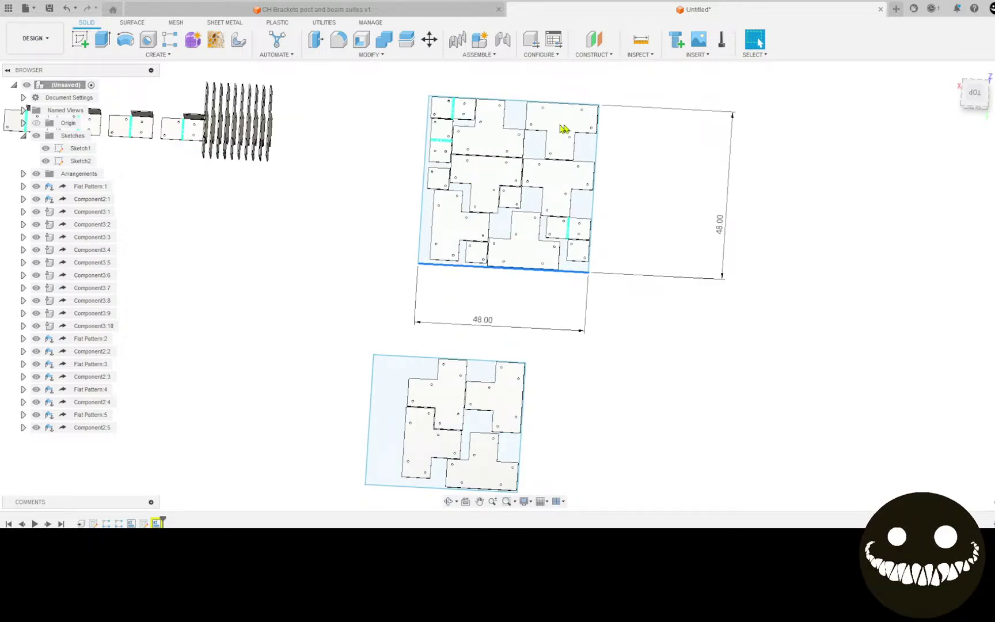
pyautogui.scroll(1, 301, 212)
pyautogui.moveTo(300, 213); pyautogui.dragTo(387, 168, button='middle')
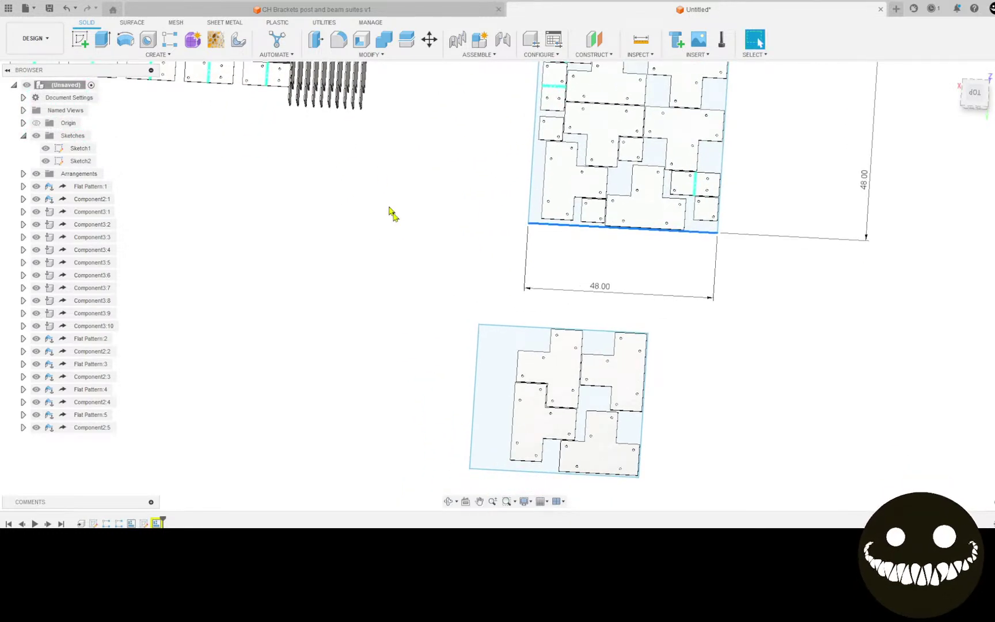
pyautogui.click(478, 391)
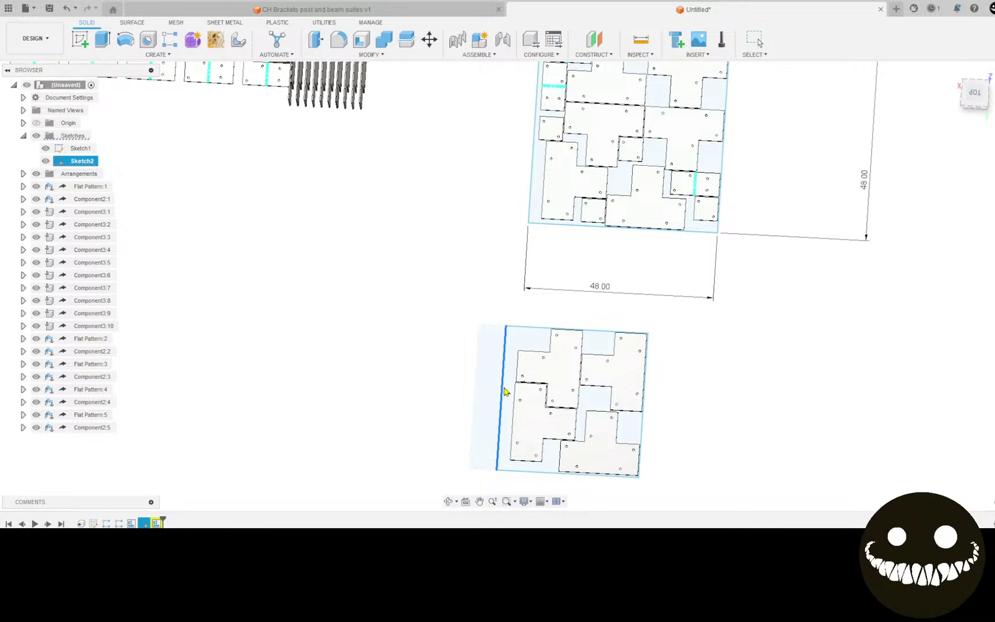
pyautogui.scroll(-2, 434, 269)
pyautogui.moveTo(432, 266); pyautogui.dragTo(425, 336, button='middle')
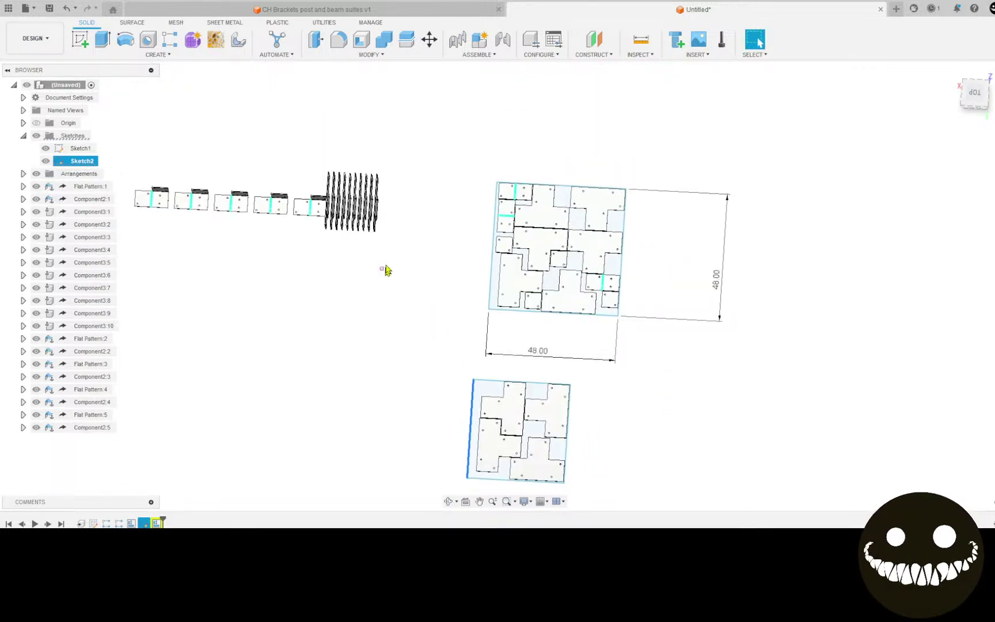
pyautogui.click(382, 265)
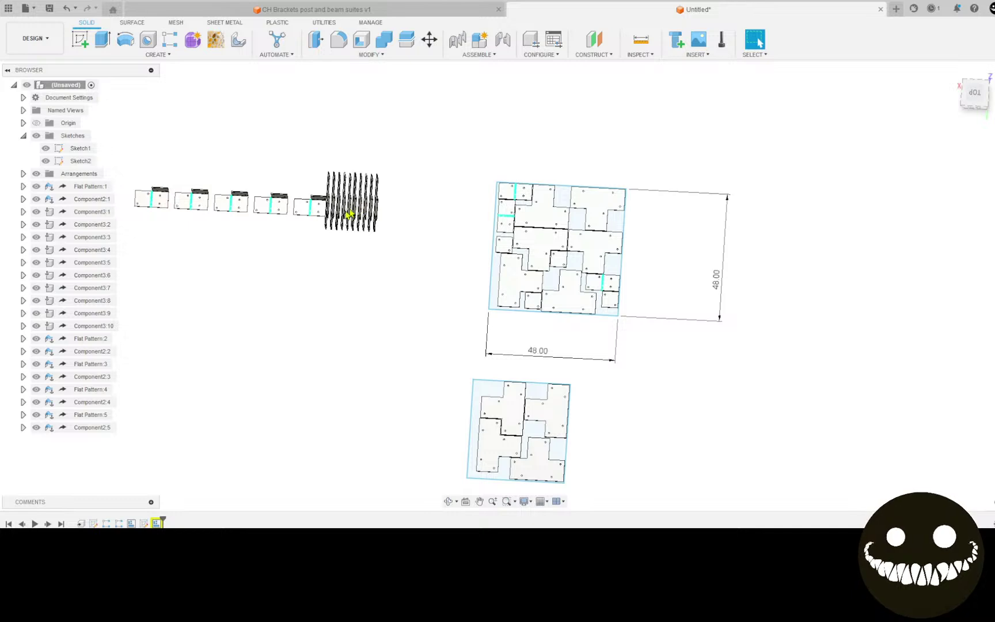
# Edit the first sheet's arrangement and remove the T-shaped plates Component3:4 and Component3:5 from its components.
pyautogui.scroll(2, 351, 201)
pyautogui.click(132, 523)
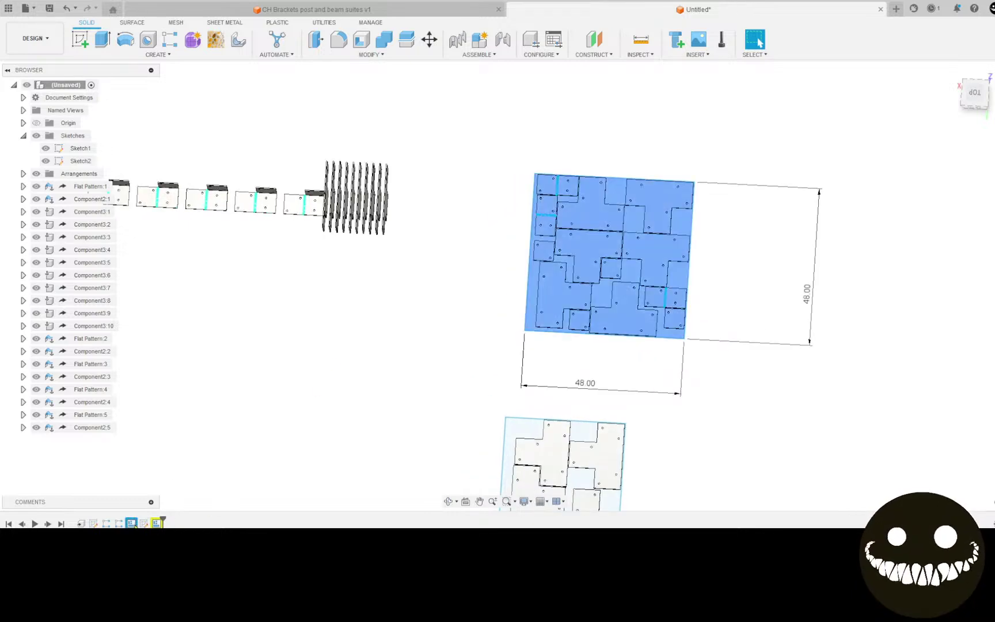
pyautogui.rightClick(132, 523)
pyautogui.click(163, 407)
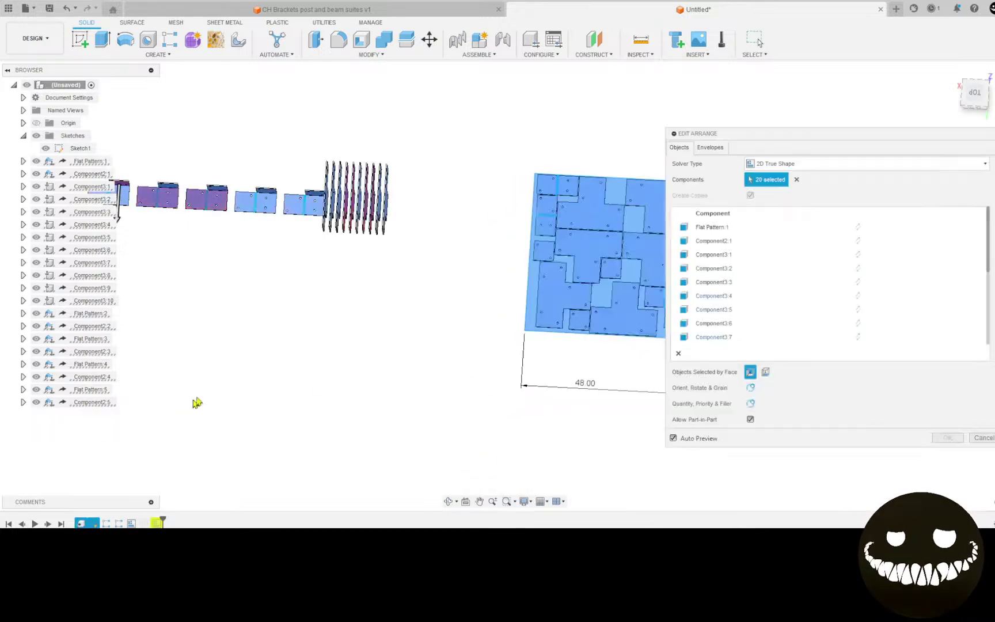
pyautogui.scroll(3, 345, 230)
pyautogui.keyDown('shift'); pyautogui.moveTo(373, 222); pyautogui.dragTo(351, 219, button='middle'); pyautogui.keyUp('shift')
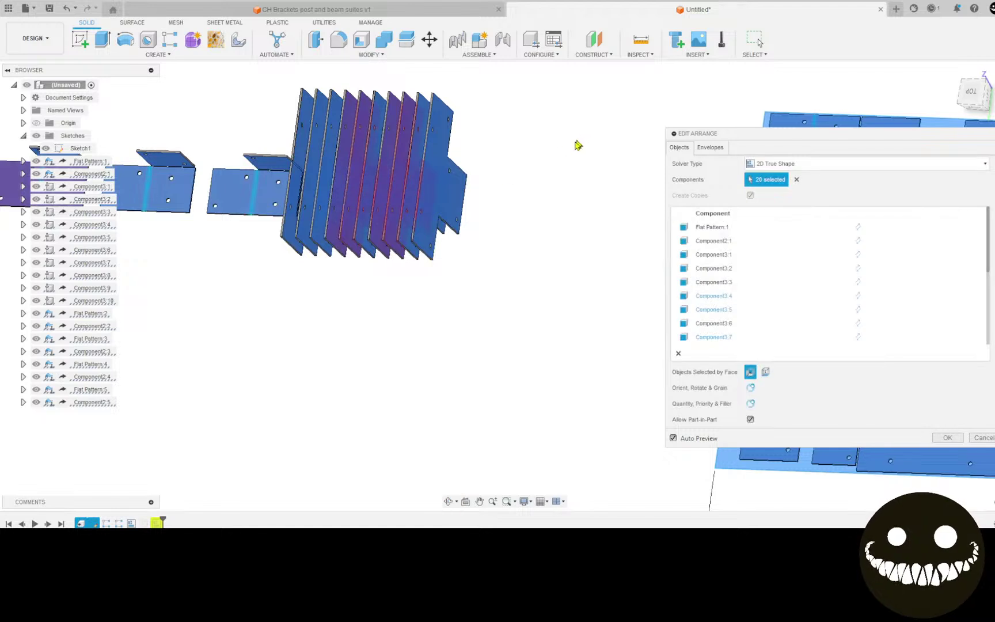
pyautogui.click(349, 184)
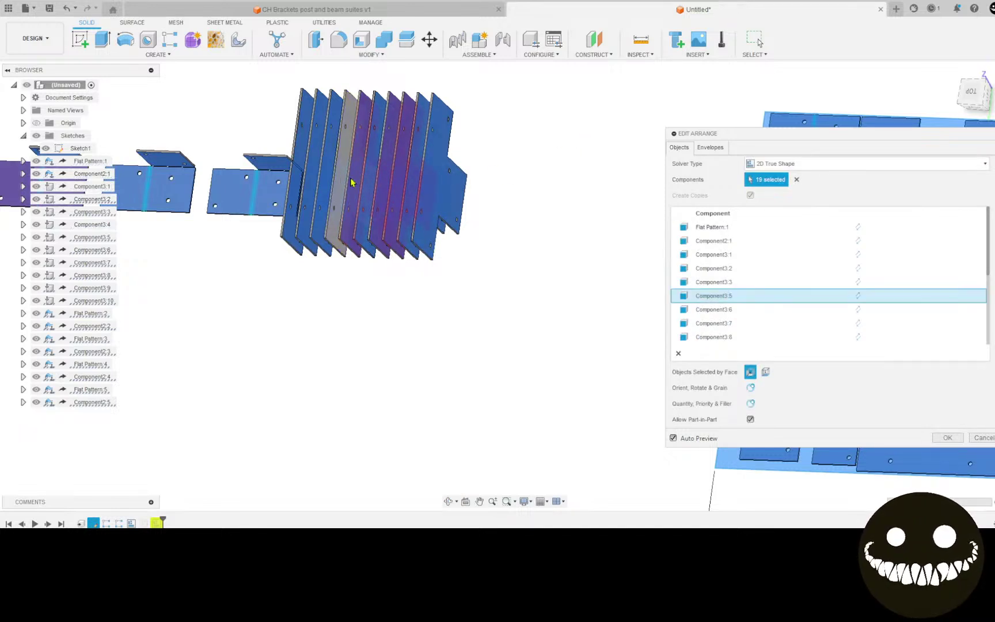
pyautogui.click(357, 182)
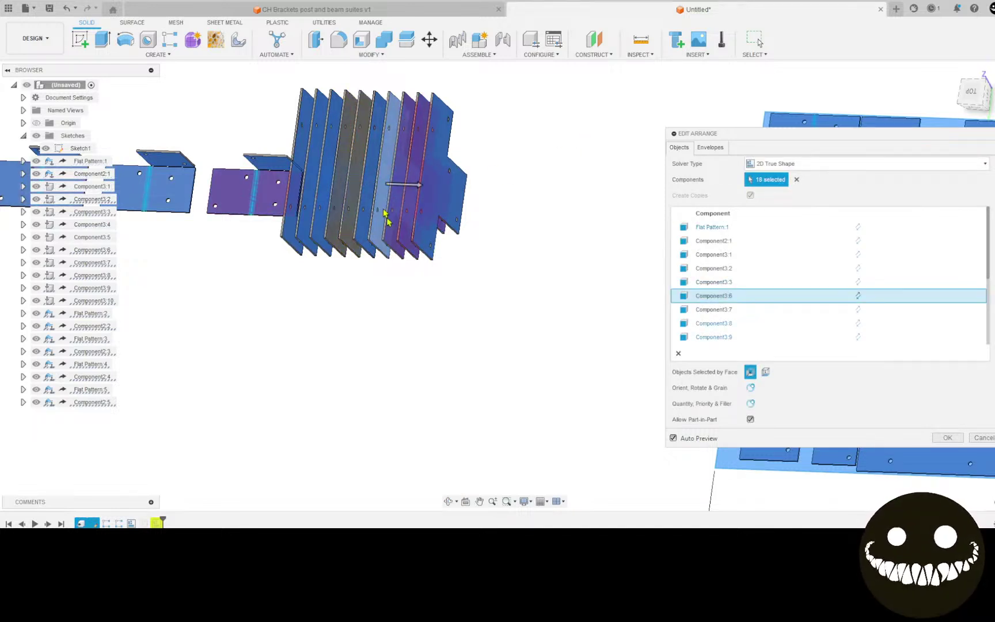
# Remove the T-shaped plates Component3:8, Component3:9 and Component3:10 from the arrangement's components and apply the edit.
pyautogui.click(412, 195)
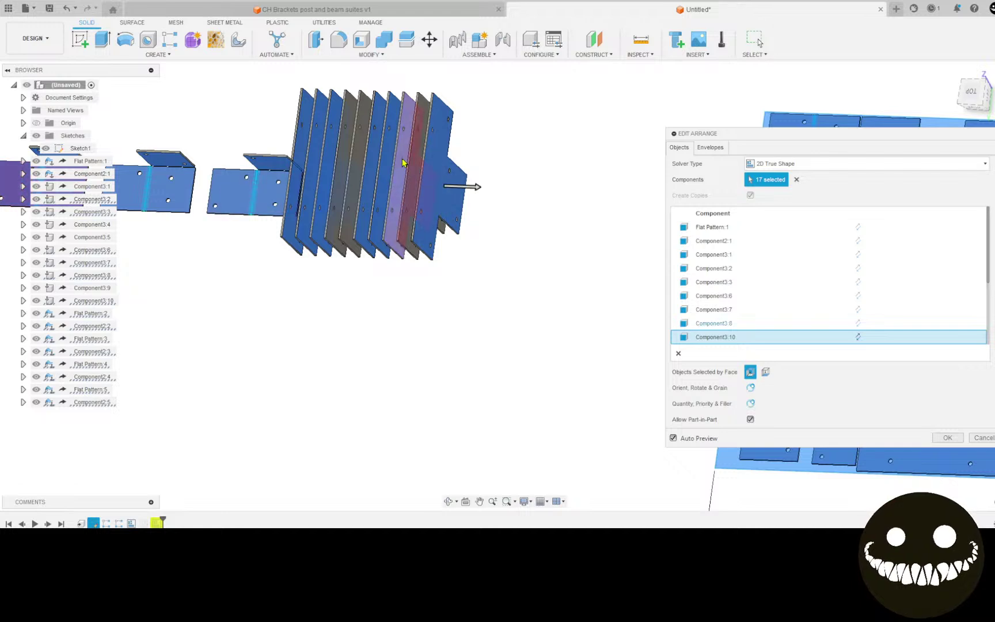
pyautogui.click(405, 164)
pyautogui.scroll(-2, 432, 277)
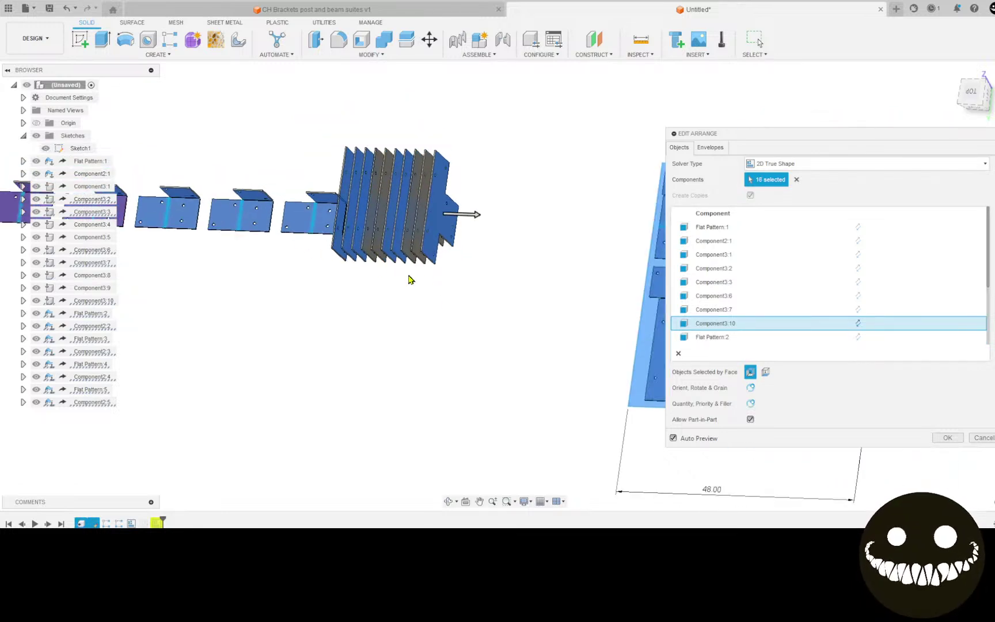
pyautogui.scroll(-2, 218, 306)
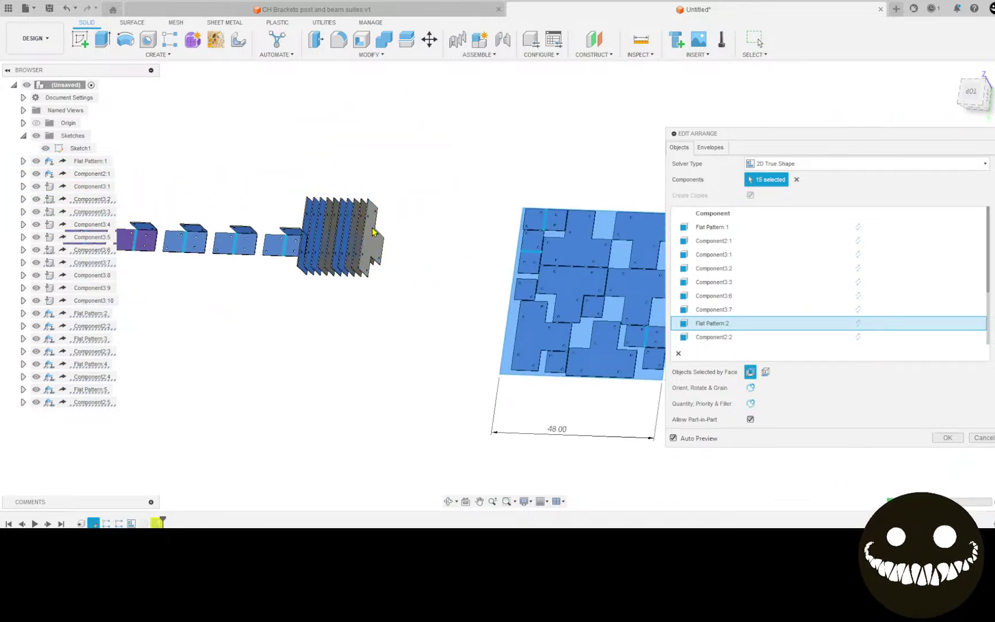
pyautogui.moveTo(260, 300); pyautogui.dragTo(348, 333, button='middle')
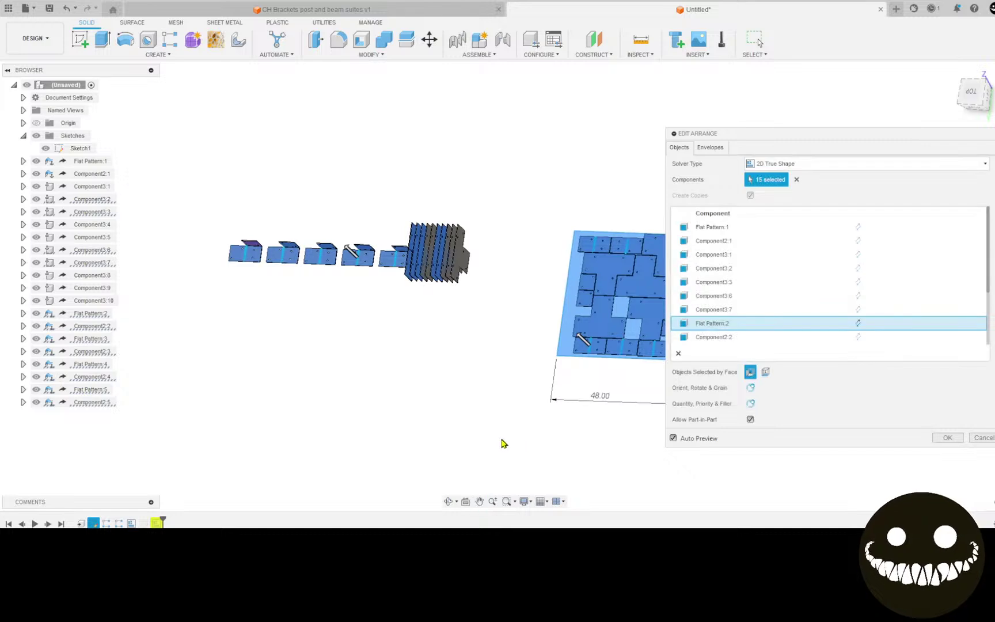
pyautogui.moveTo(502, 441); pyautogui.dragTo(422, 427, button='middle')
pyautogui.click(945, 438)
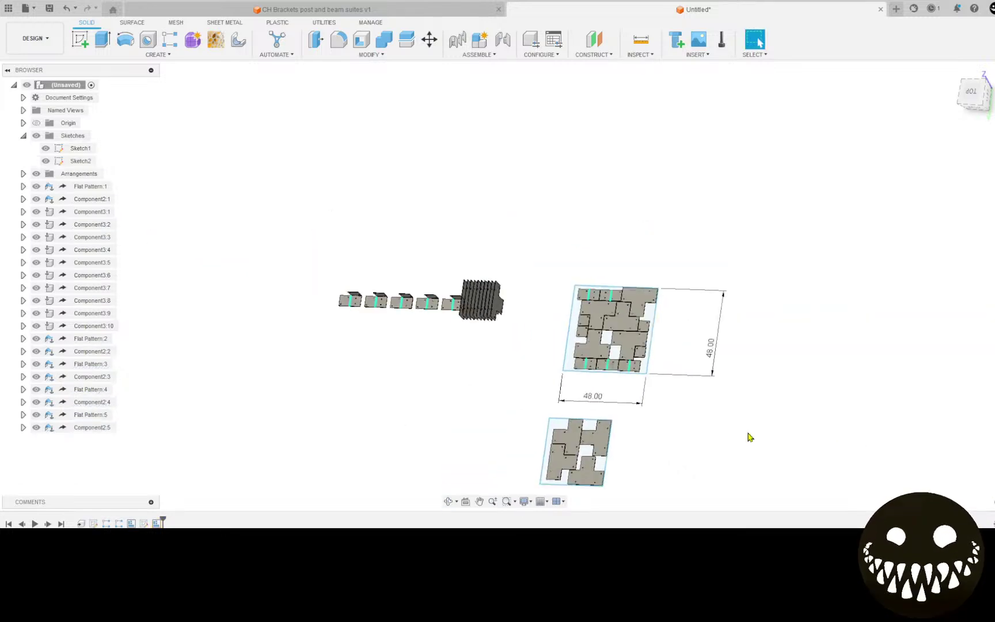
# Edit the first sheet's arrangement and try removing all five bent brackets and their flat patterns from its components.
pyautogui.scroll(4, 580, 349)
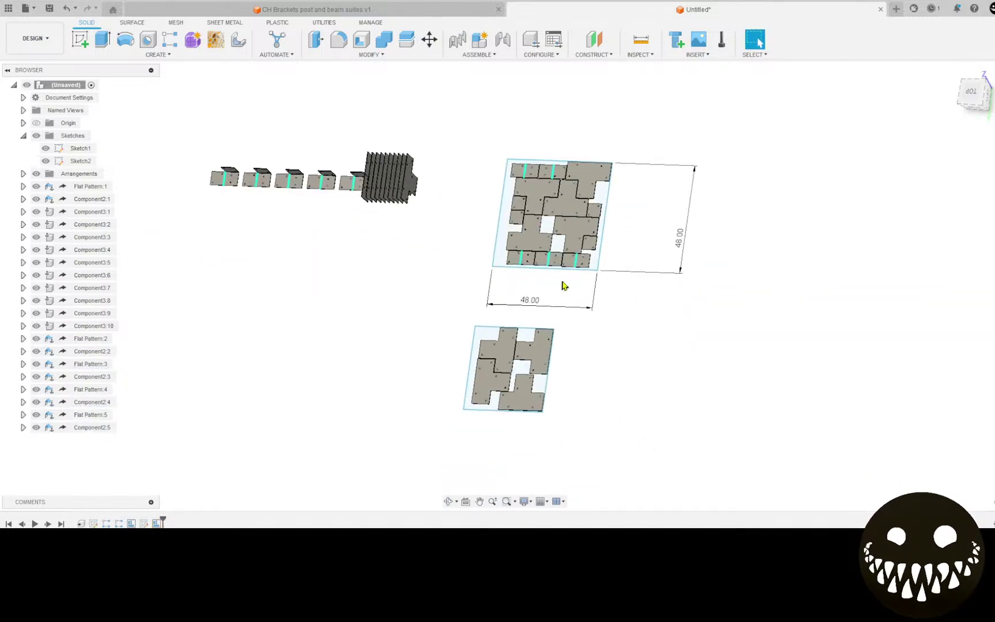
pyautogui.moveTo(582, 344); pyautogui.dragTo(618, 310, button='middle')
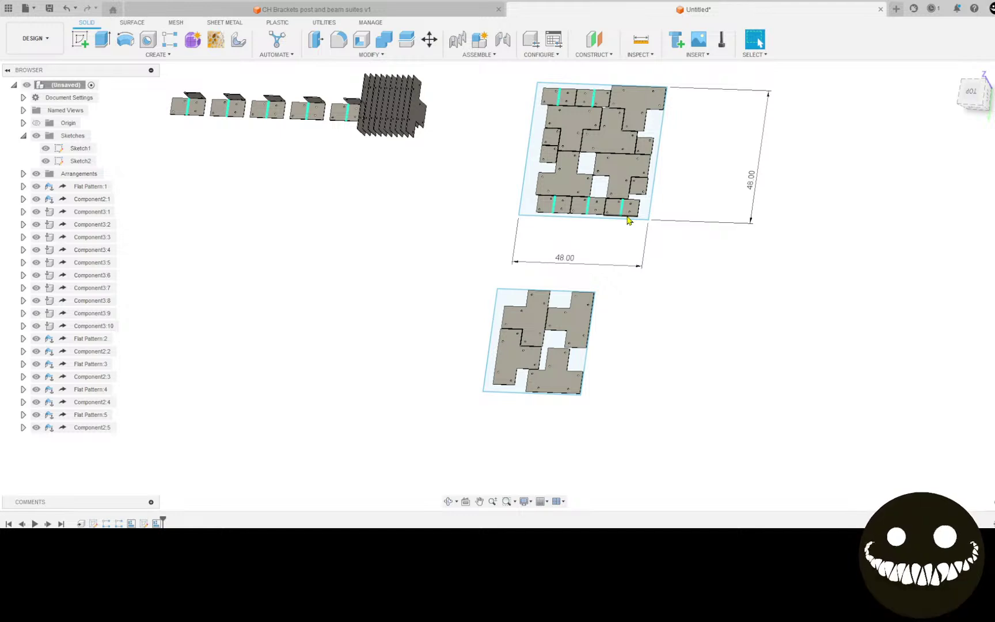
pyautogui.rightClick(137, 522)
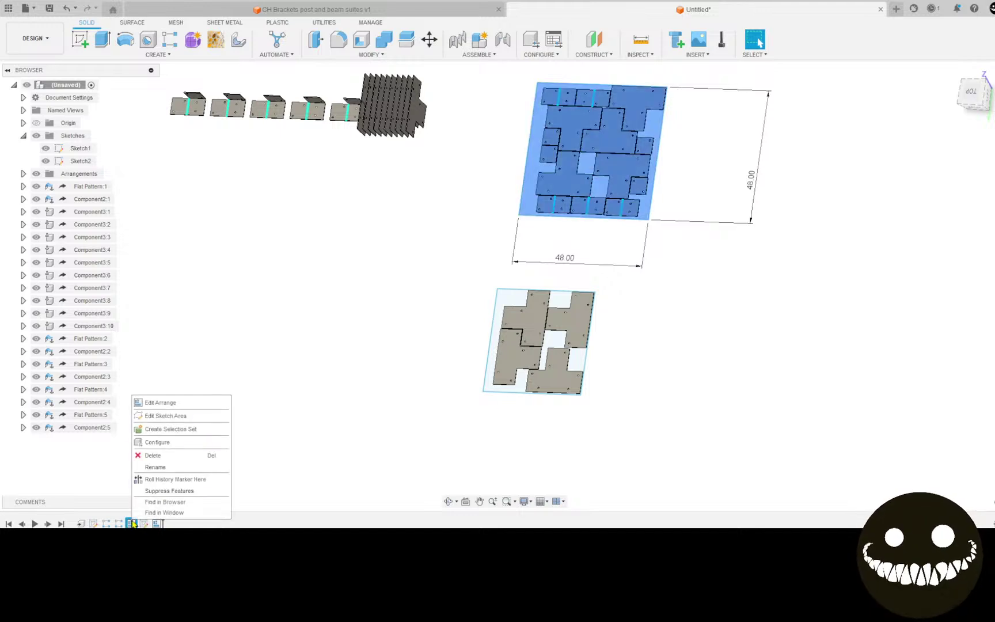
pyautogui.click(192, 413)
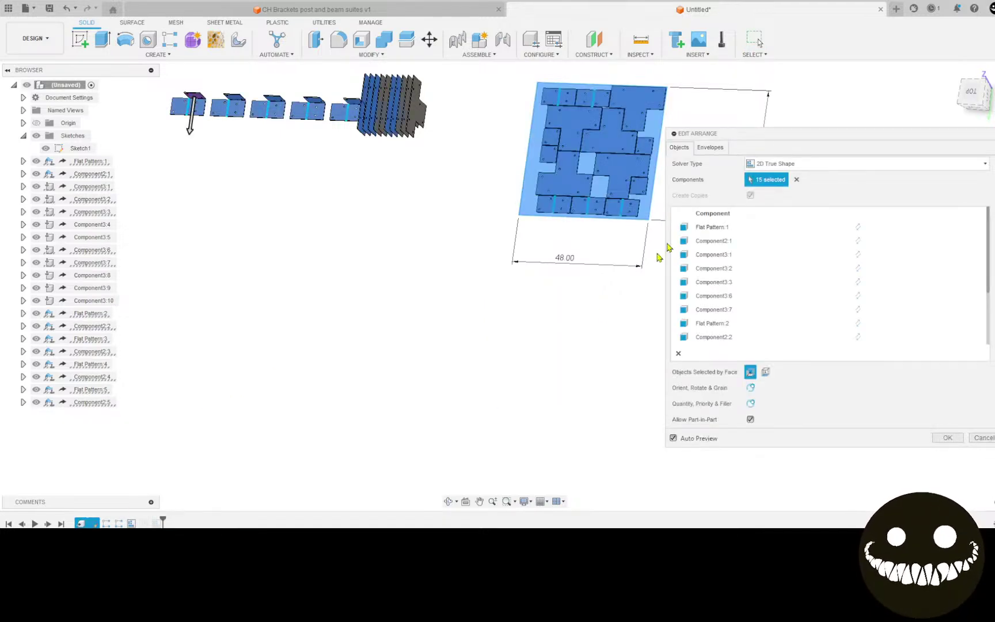
pyautogui.scroll(3, 423, 119)
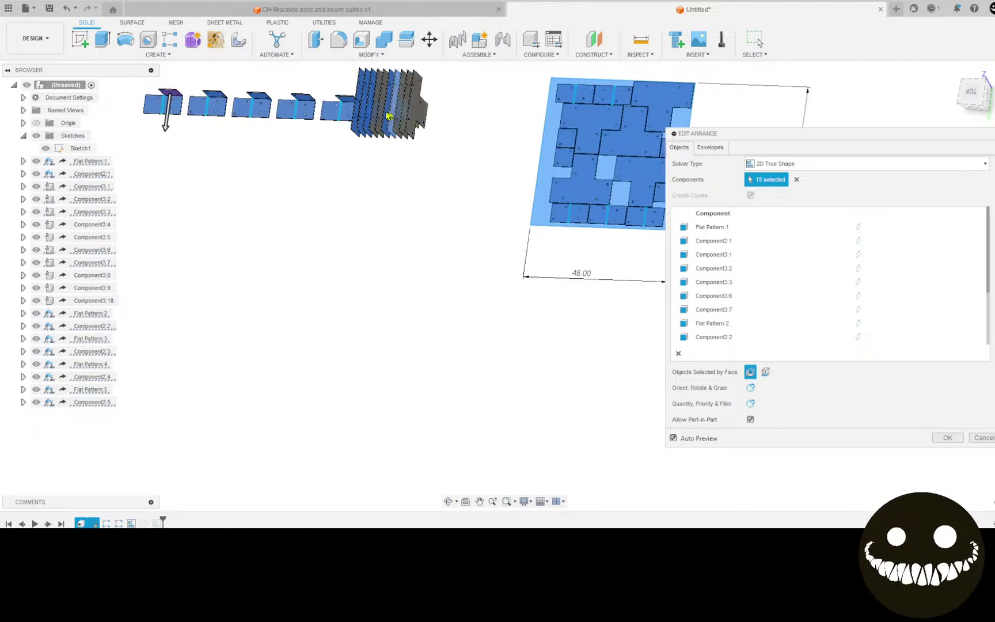
pyautogui.moveTo(384, 109); pyautogui.dragTo(444, 311, button='middle')
pyautogui.scroll(4, 429, 292)
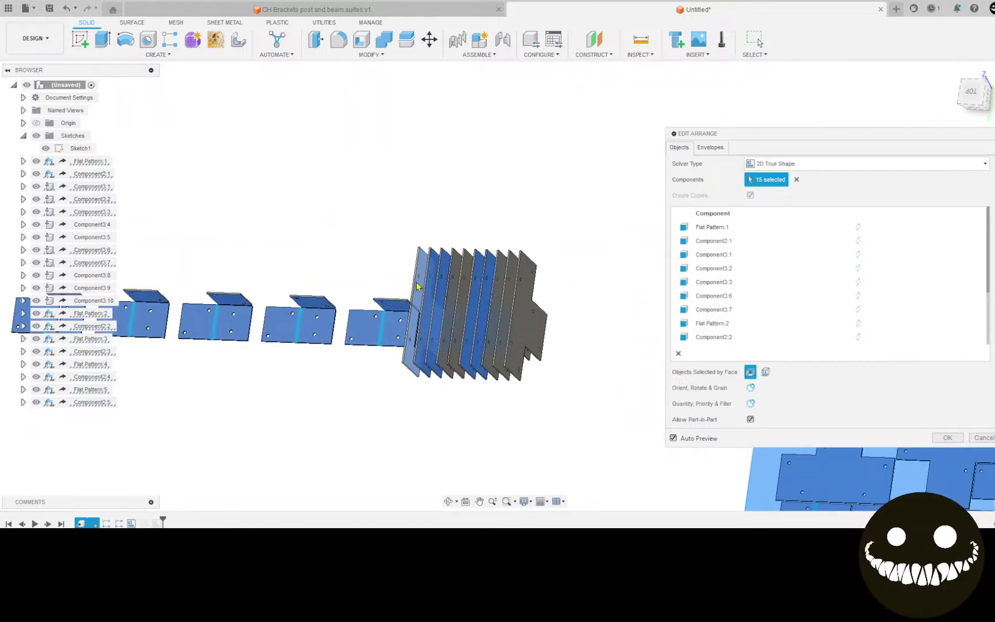
pyautogui.click(371, 335)
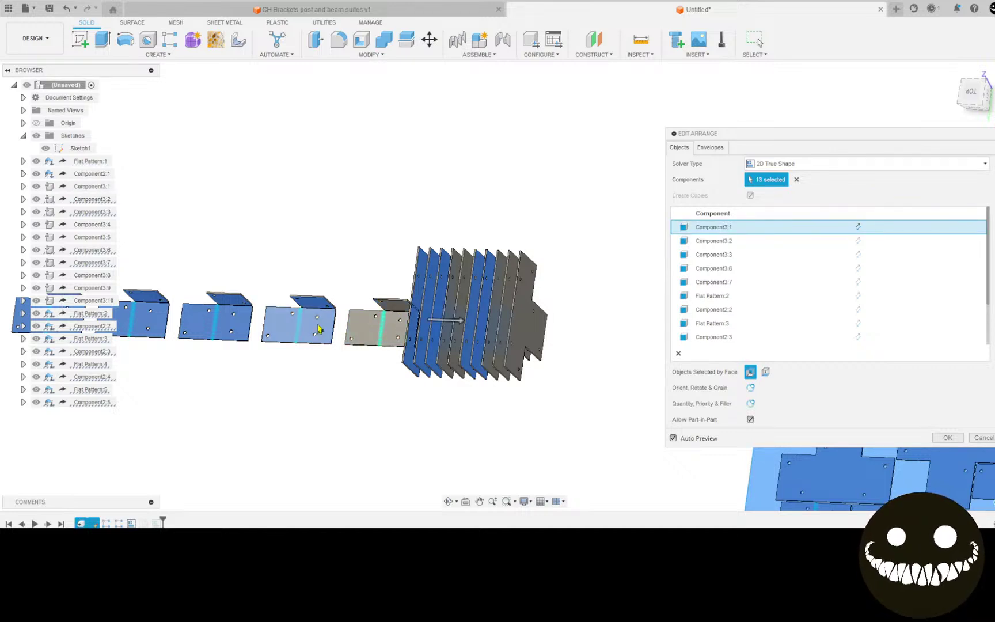
pyautogui.click(319, 329)
pyautogui.click(226, 303)
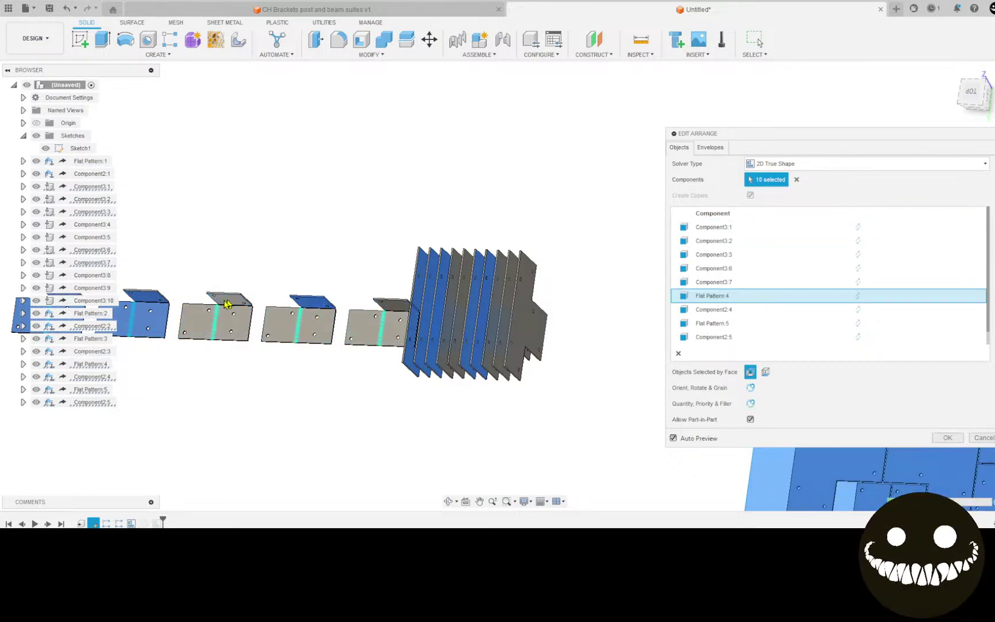
pyautogui.click(146, 315)
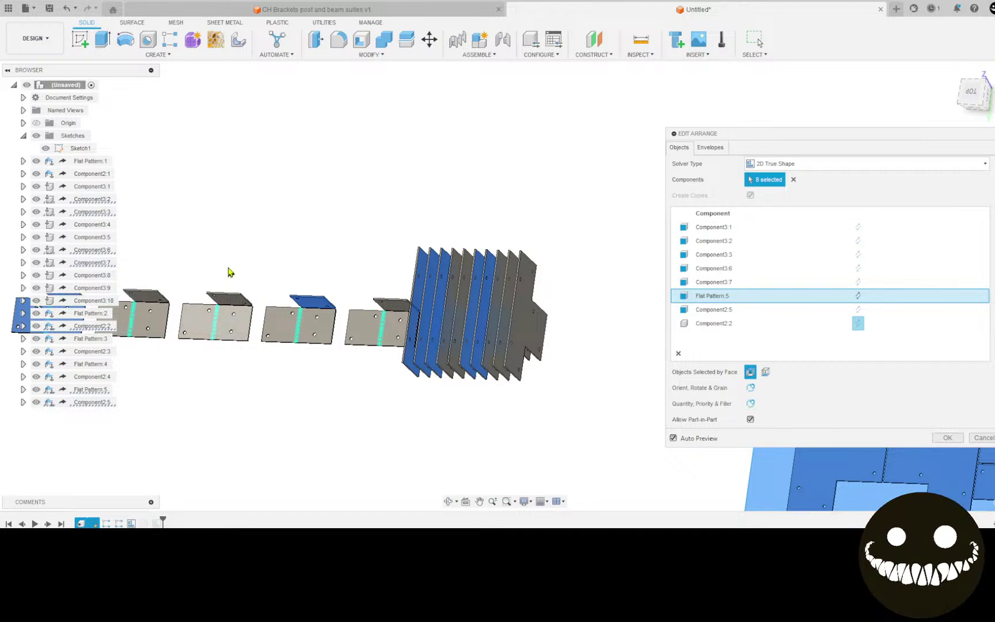
pyautogui.click(255, 291)
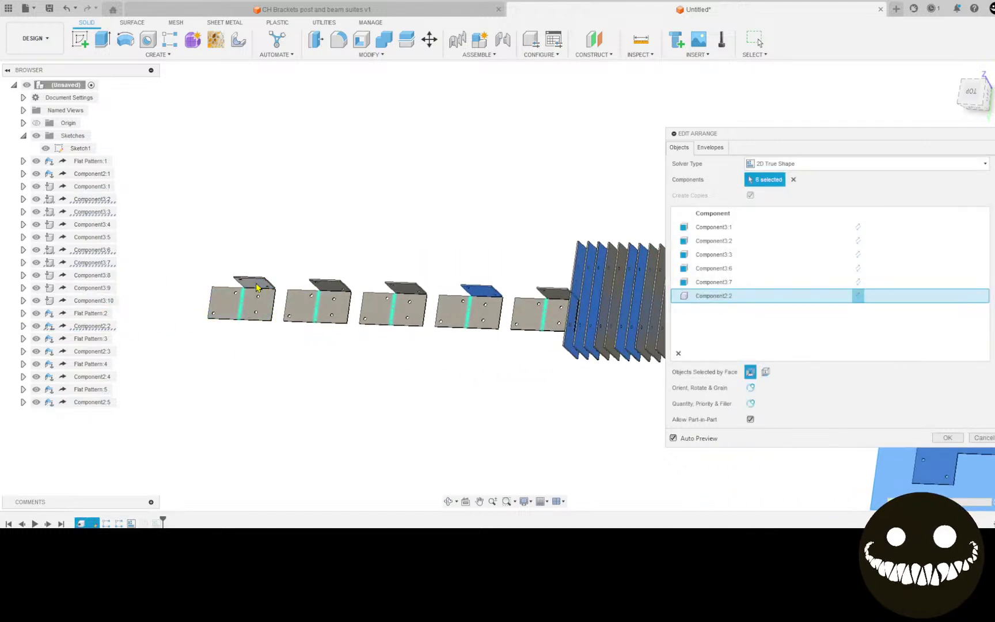
pyautogui.click(480, 291)
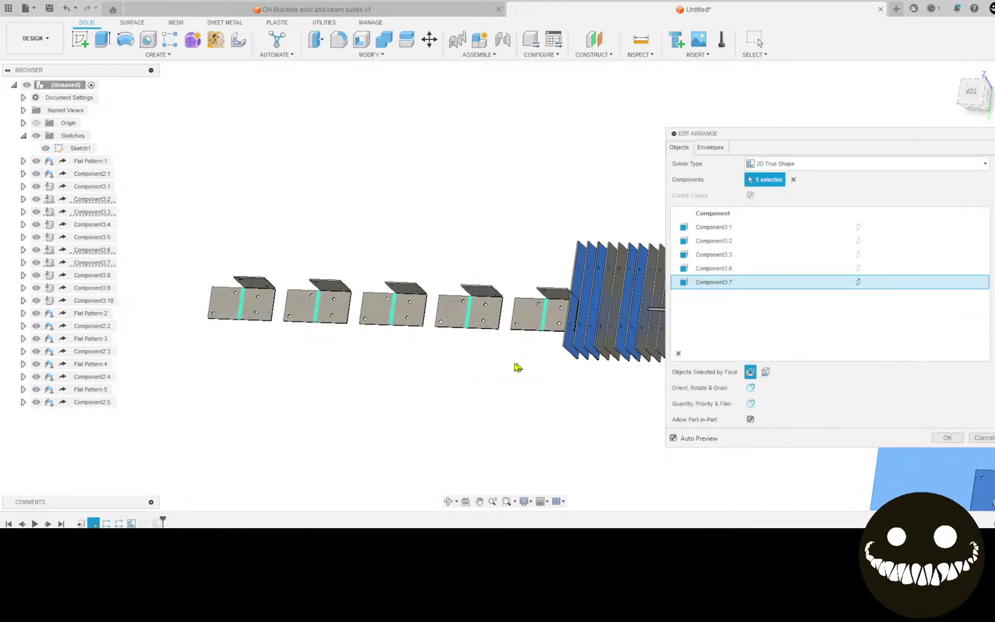
# Try adding the T-shaped plates Component3:4, 3:5, 3:8, 3:9 and 3:10 to the first sheet's arrangement, and discard the edit.
pyautogui.scroll(-3, 517, 367)
pyautogui.moveTo(514, 371); pyautogui.dragTo(384, 377, button='middle')
pyautogui.scroll(4, 441, 331)
pyautogui.click(448, 302)
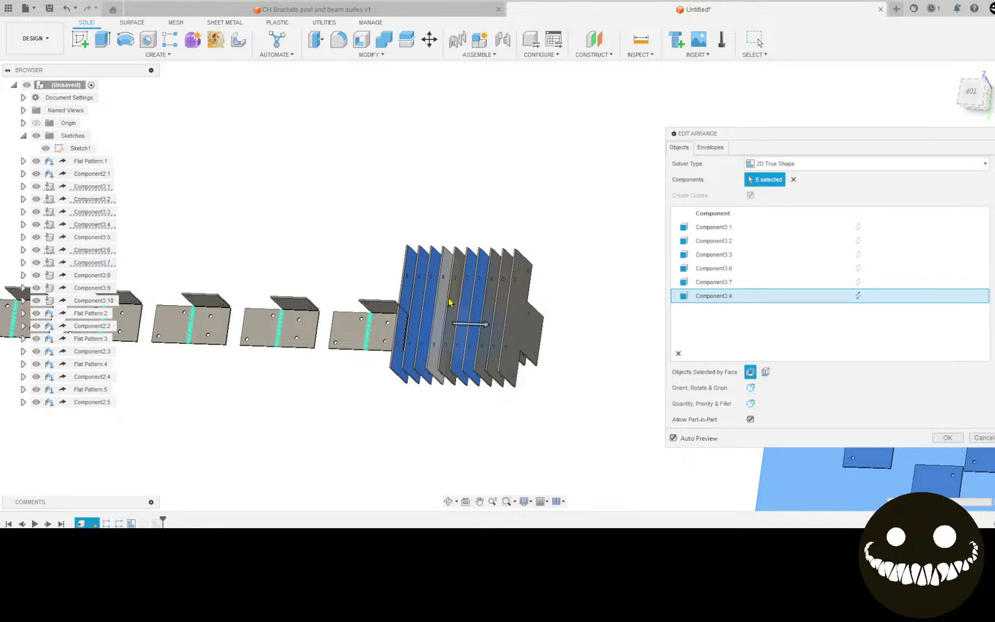
pyautogui.click(459, 303)
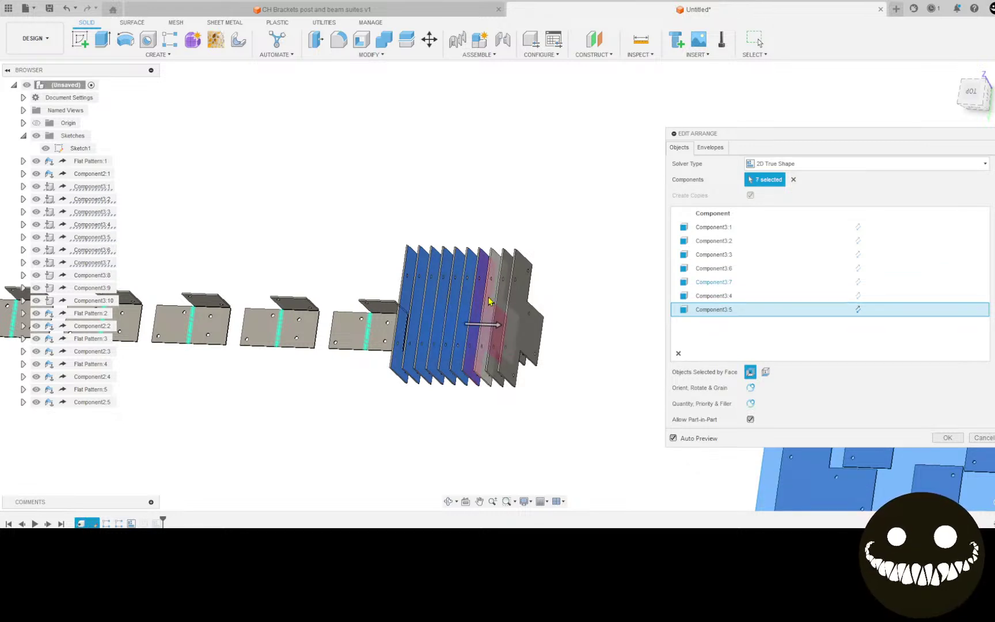
pyautogui.click(489, 301)
pyautogui.click(513, 310)
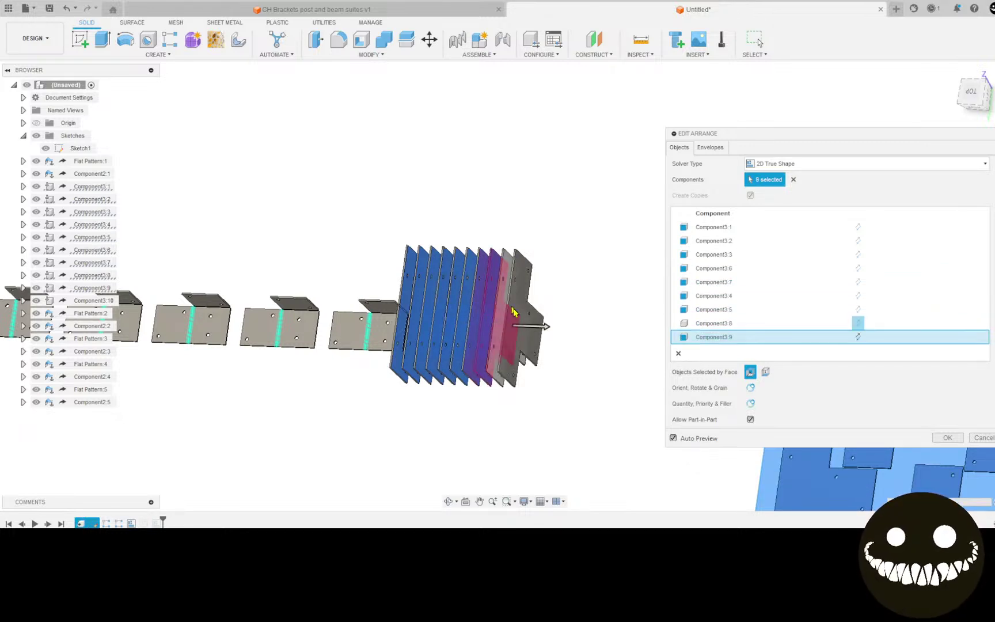
pyautogui.click(518, 320)
pyautogui.scroll(-3, 546, 403)
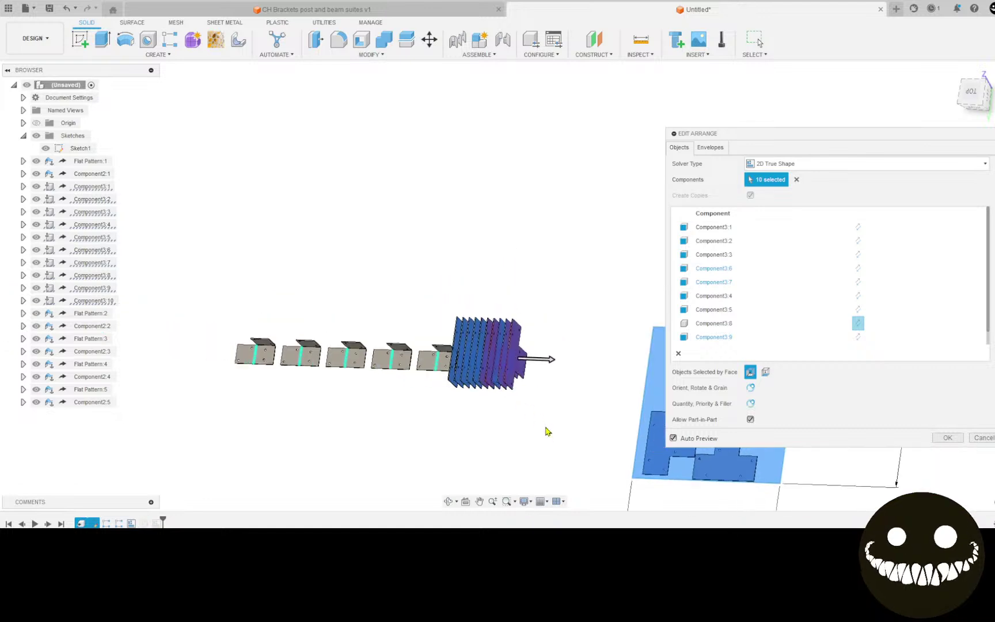
pyautogui.moveTo(545, 431); pyautogui.dragTo(325, 390, button='middle')
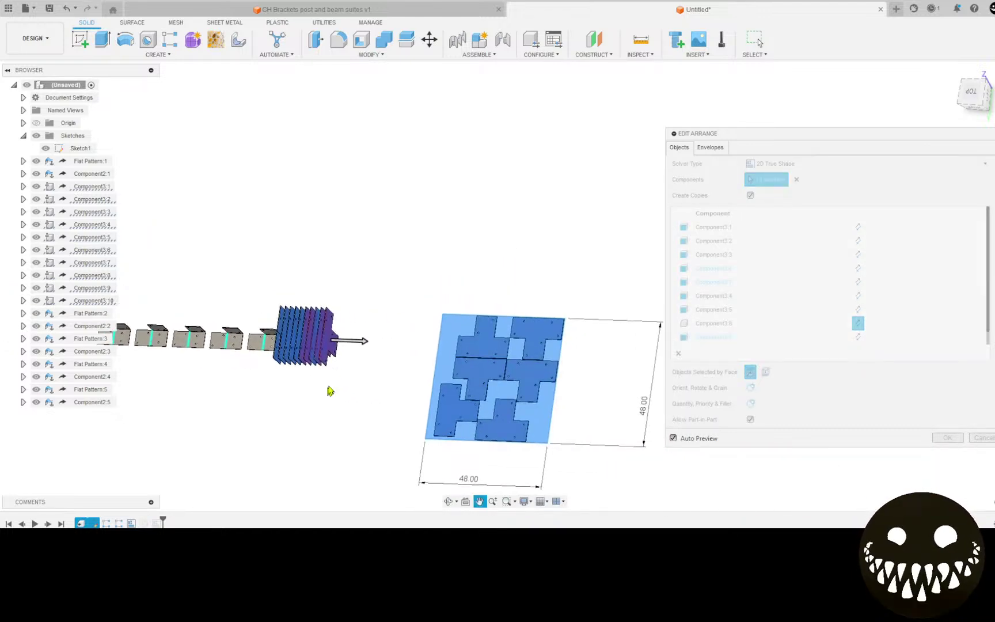
pyautogui.click(948, 437)
# Save the design under the name "CH post and beam derived".
pyautogui.moveTo(739, 414); pyautogui.dragTo(687, 268, button='middle')
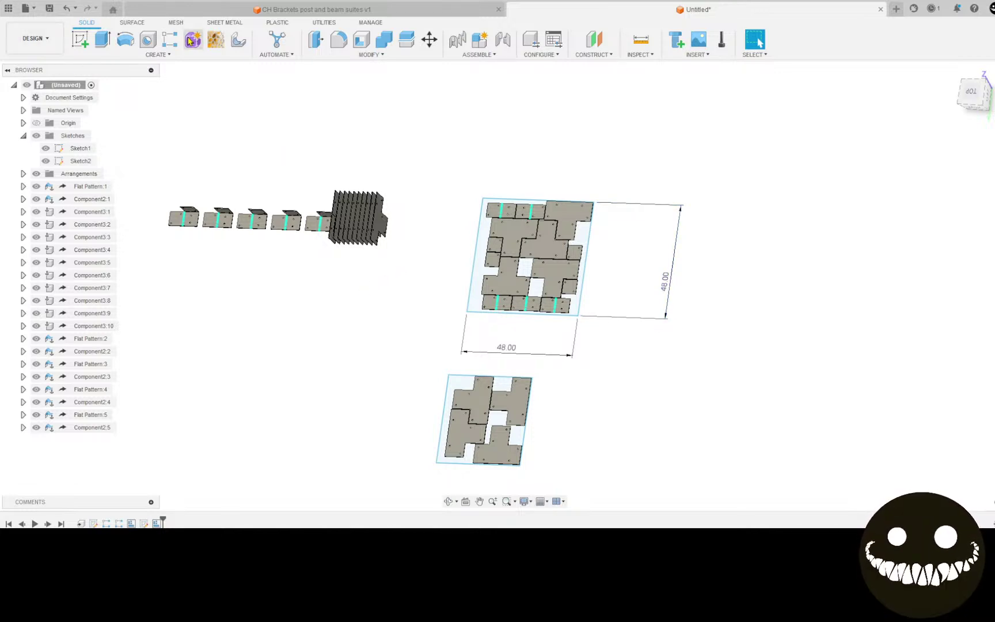
pyautogui.click(49, 9)
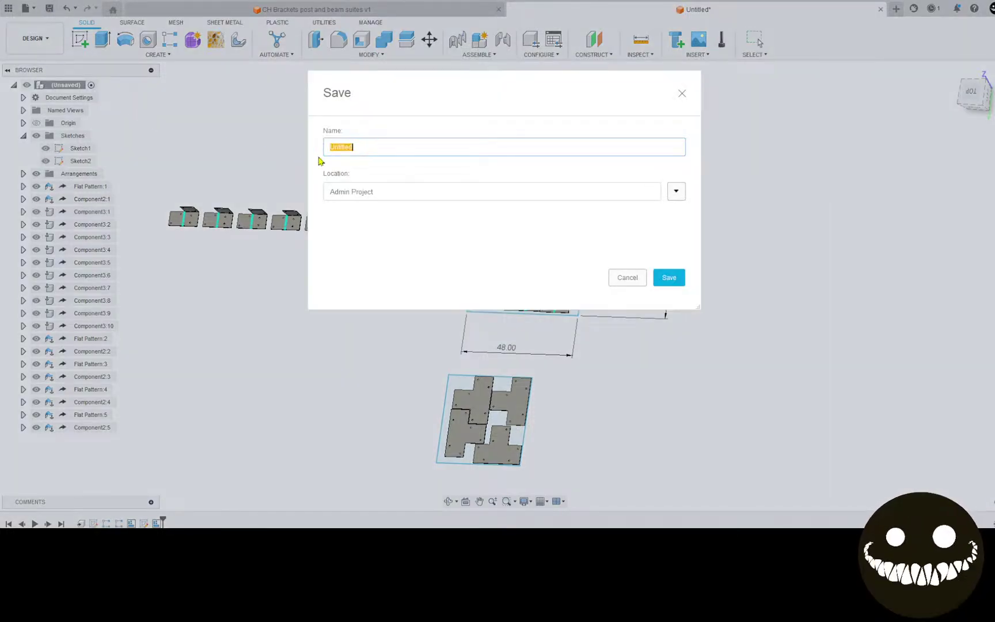
pyautogui.write('CH p')
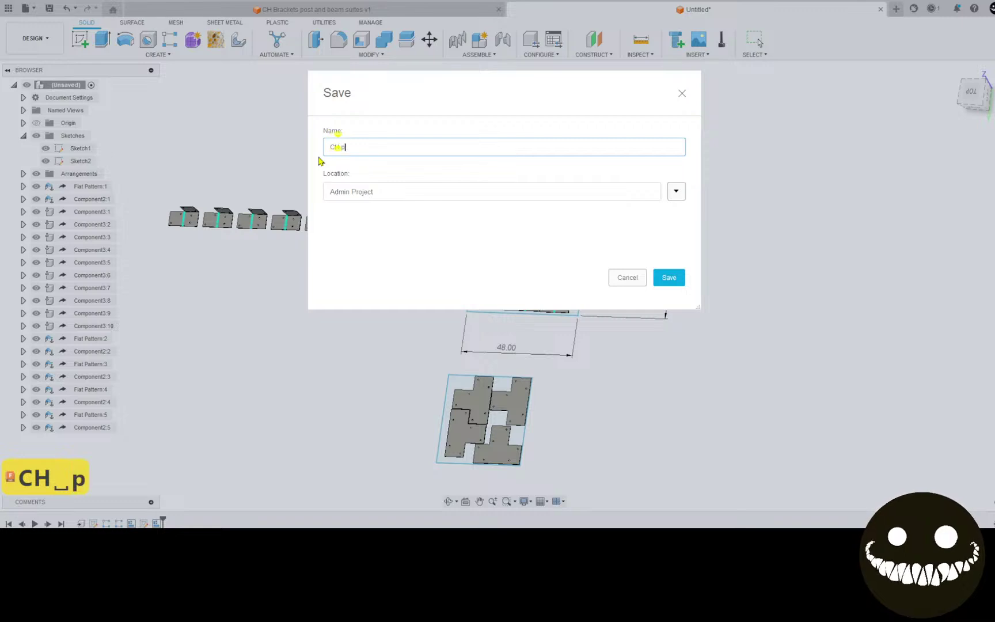
pyautogui.write('ost and bea')
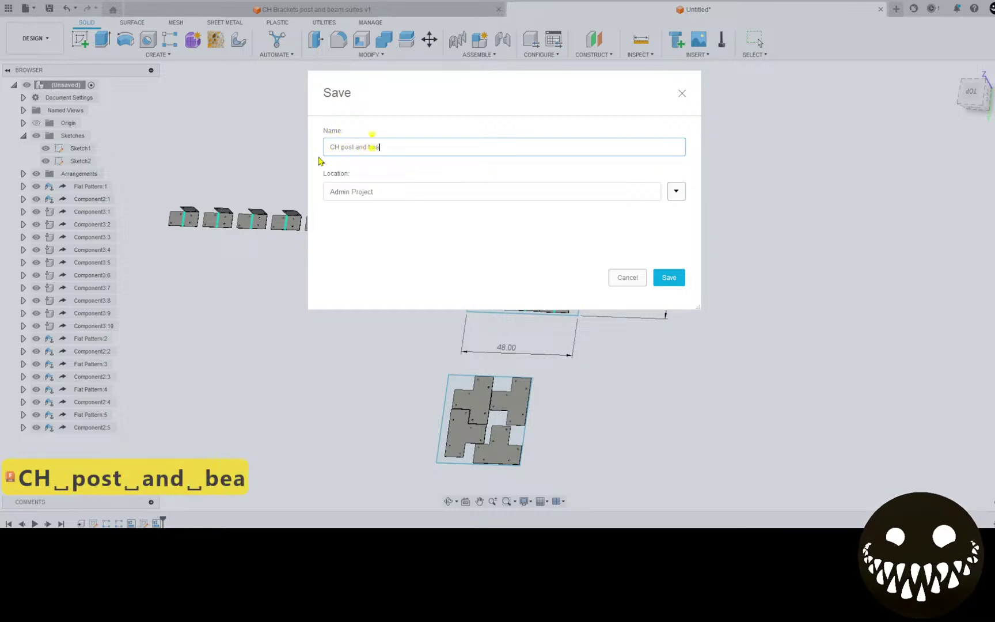
pyautogui.write('m de')
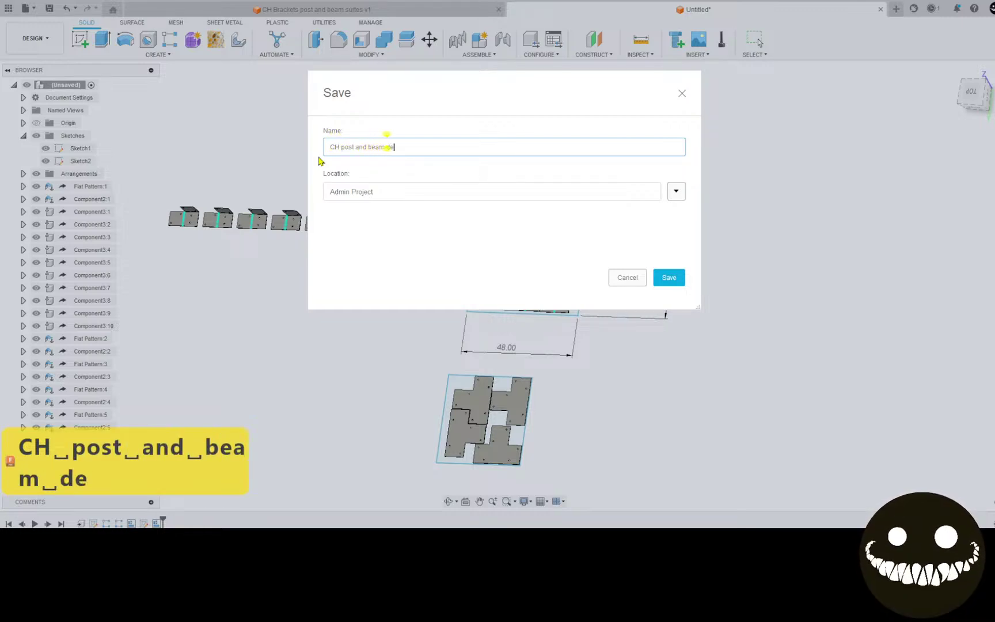
pyautogui.write('vires')
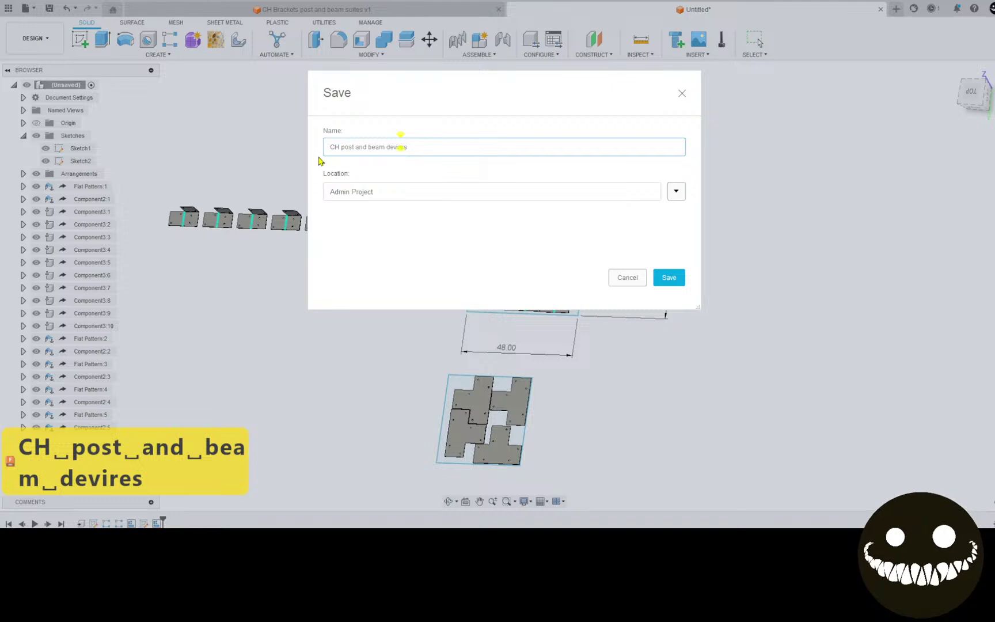
pyautogui.press('BackSpace')
pyautogui.write('d')
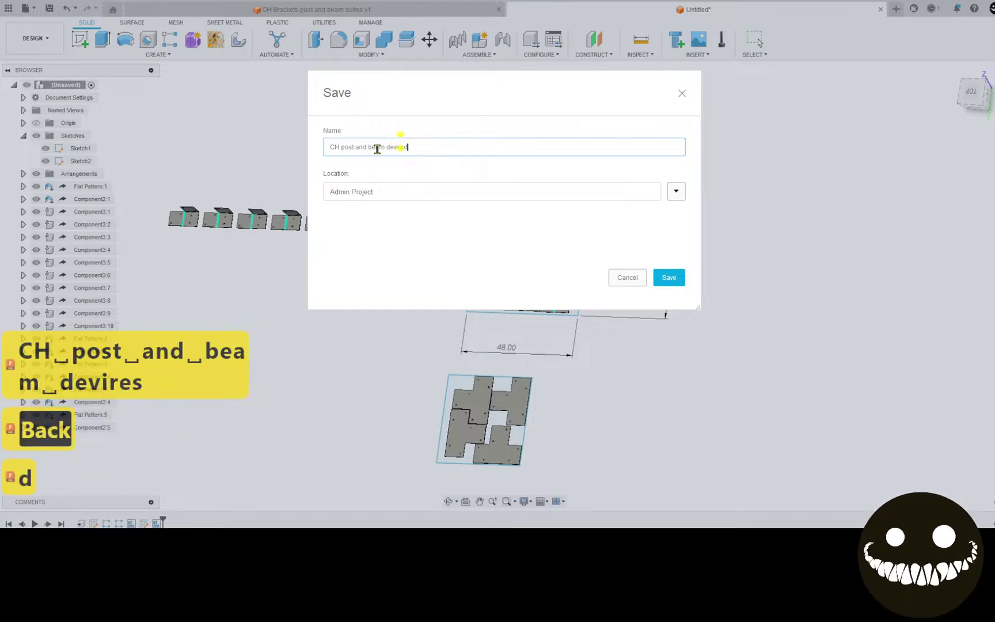
pyautogui.click(407, 148)
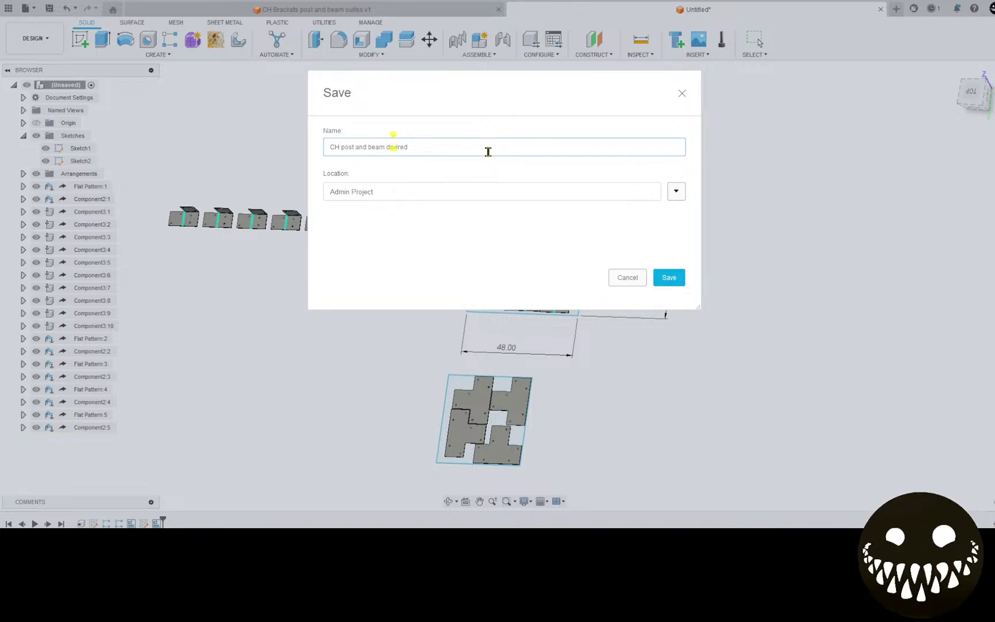
pyautogui.press('BackSpace')
pyautogui.press('BackSpace')
pyautogui.write('ri')
pyautogui.press('BackSpace')
pyautogui.press('BackSpace')
pyautogui.press('BackSpace')
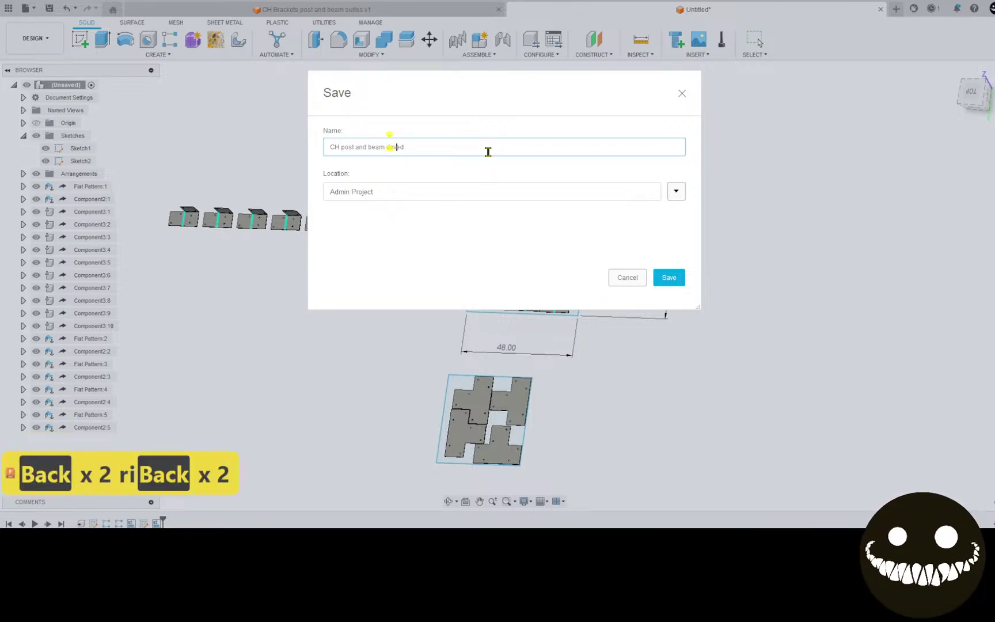
pyautogui.write('riv')
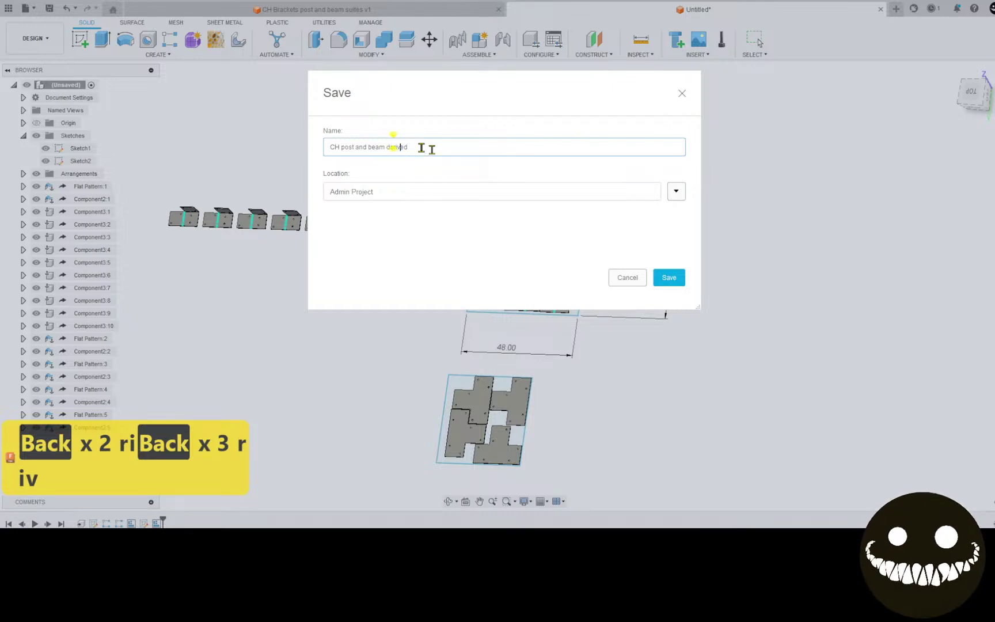
pyautogui.click(670, 279)
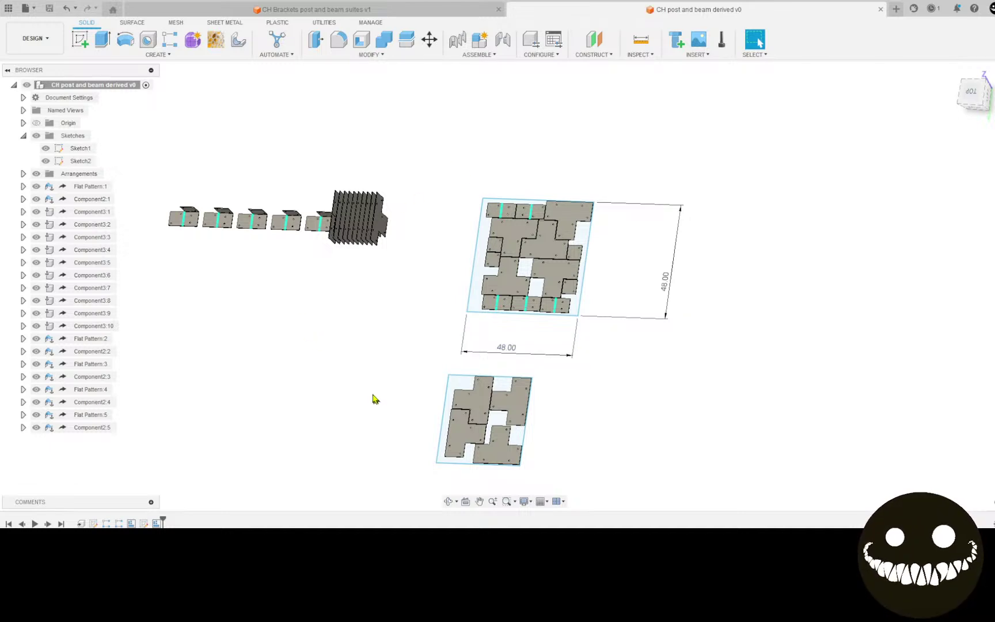
pyautogui.click(183, 57)
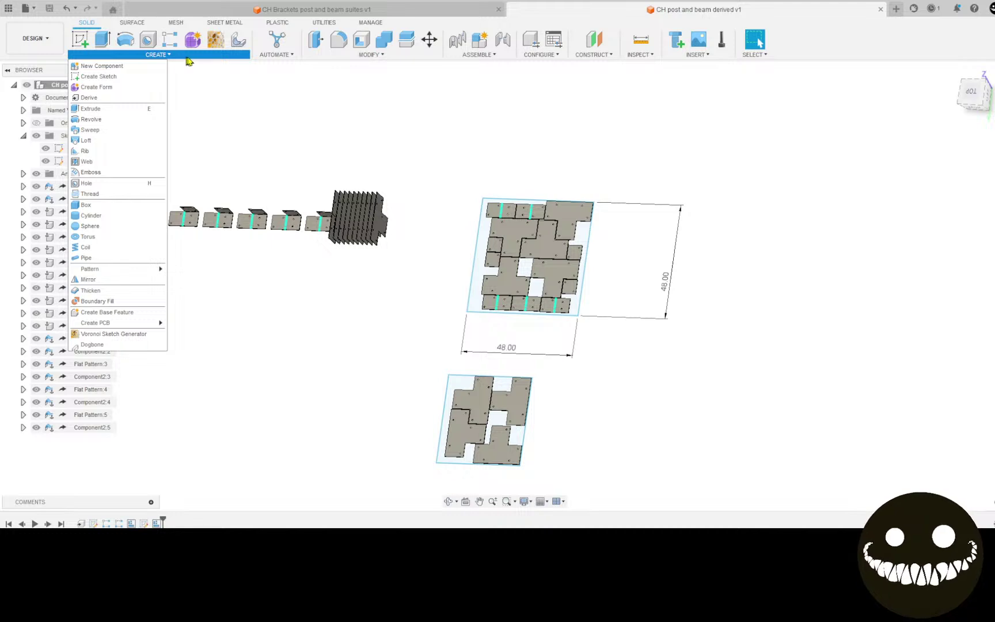
pyautogui.click(268, 357)
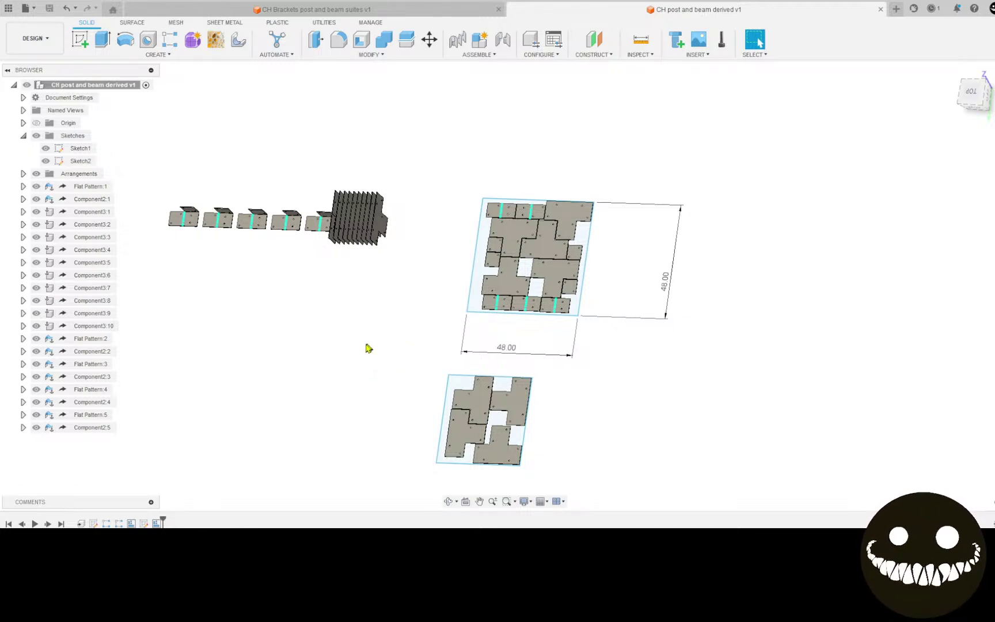
# Switch to the Manufacture workspace and start a new setup.
pyautogui.click(27, 46)
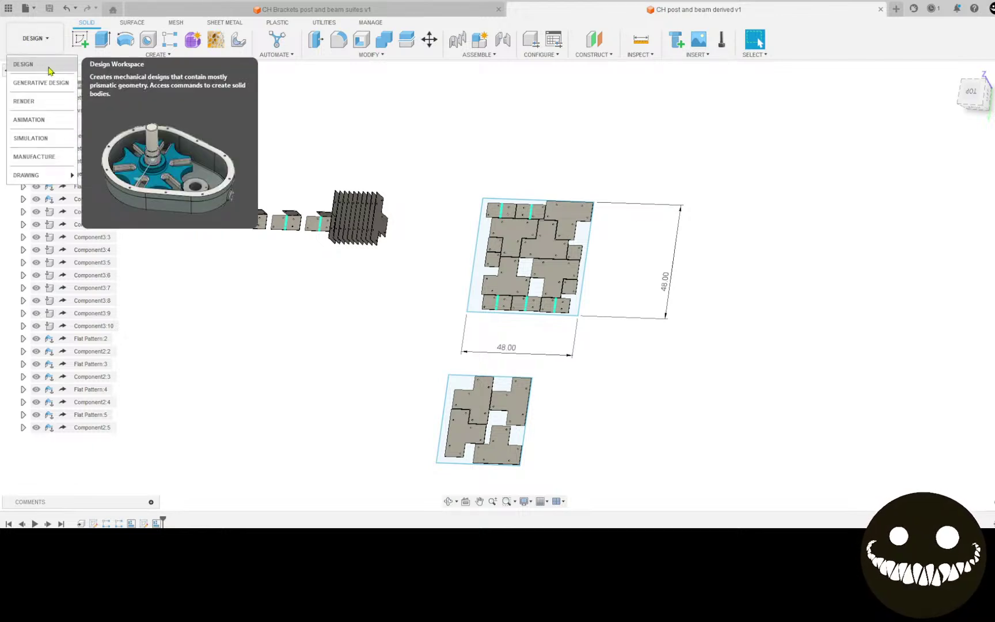
pyautogui.click(47, 156)
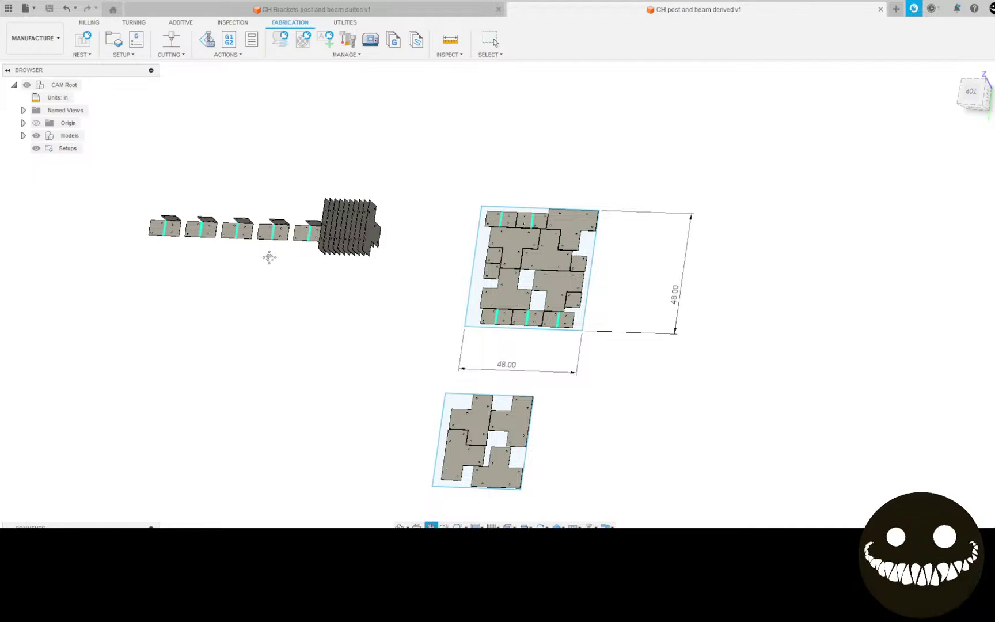
pyautogui.click(113, 47)
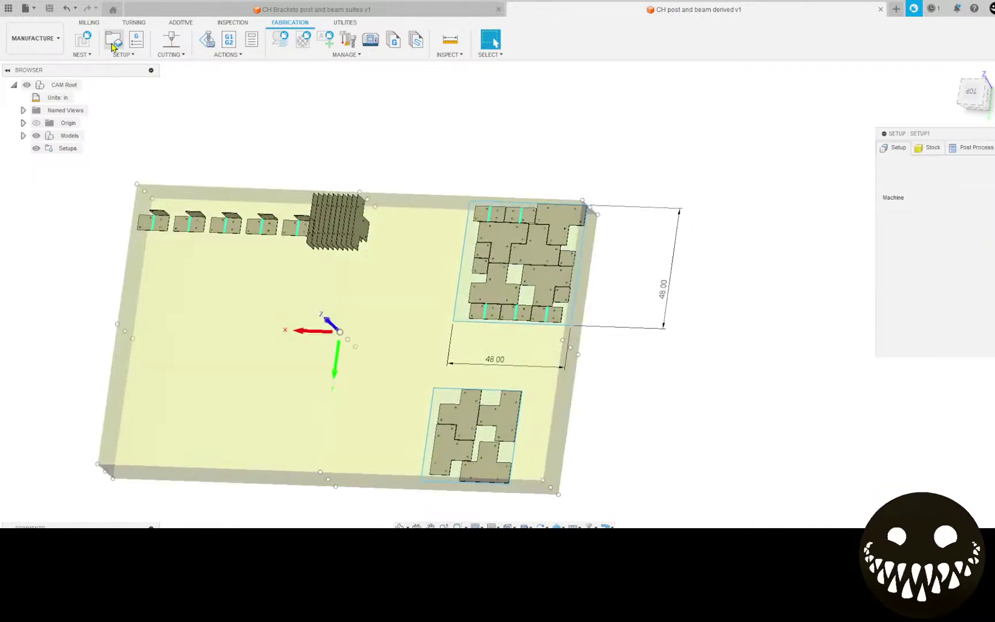
# Select the T-shaped plate at the lower right of the smaller sheet as the setup's model.
pyautogui.moveTo(832, 490); pyautogui.dragTo(893, 430, button='middle')
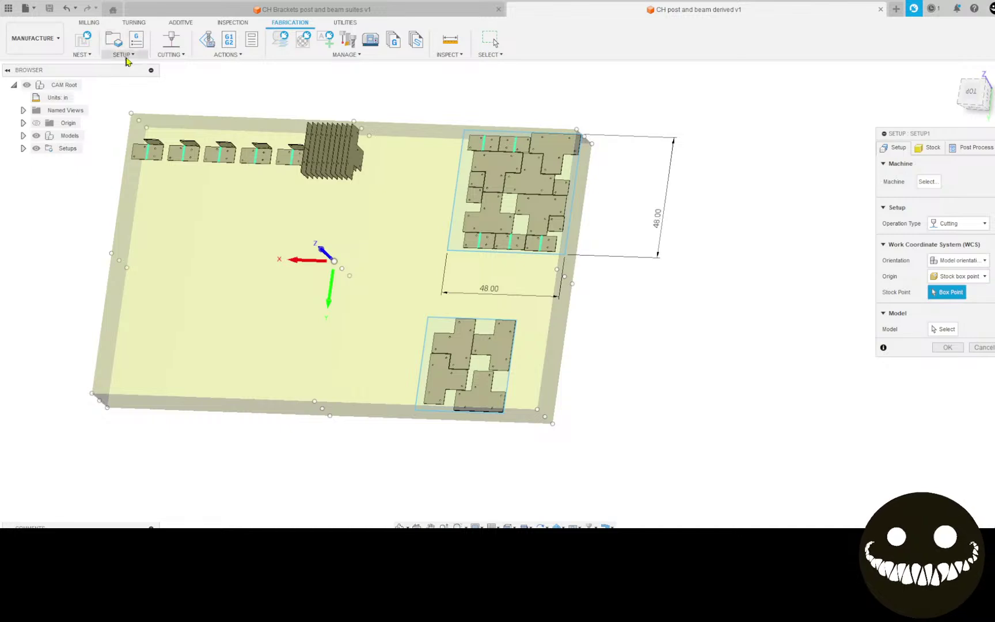
pyautogui.scroll(2, 806, 389)
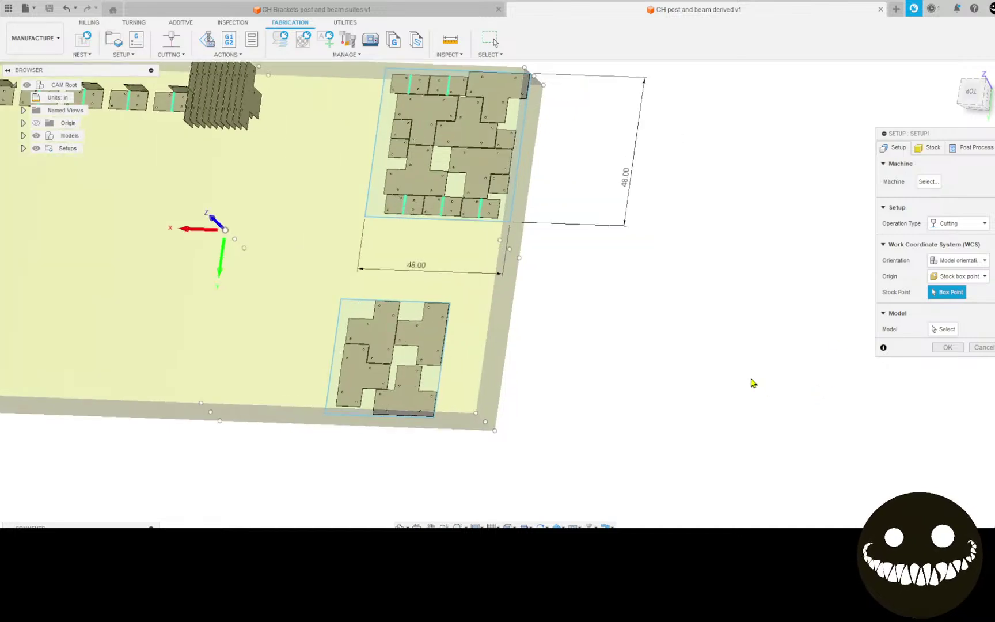
pyautogui.moveTo(782, 294); pyautogui.dragTo(795, 289, button='middle')
pyautogui.click(937, 332)
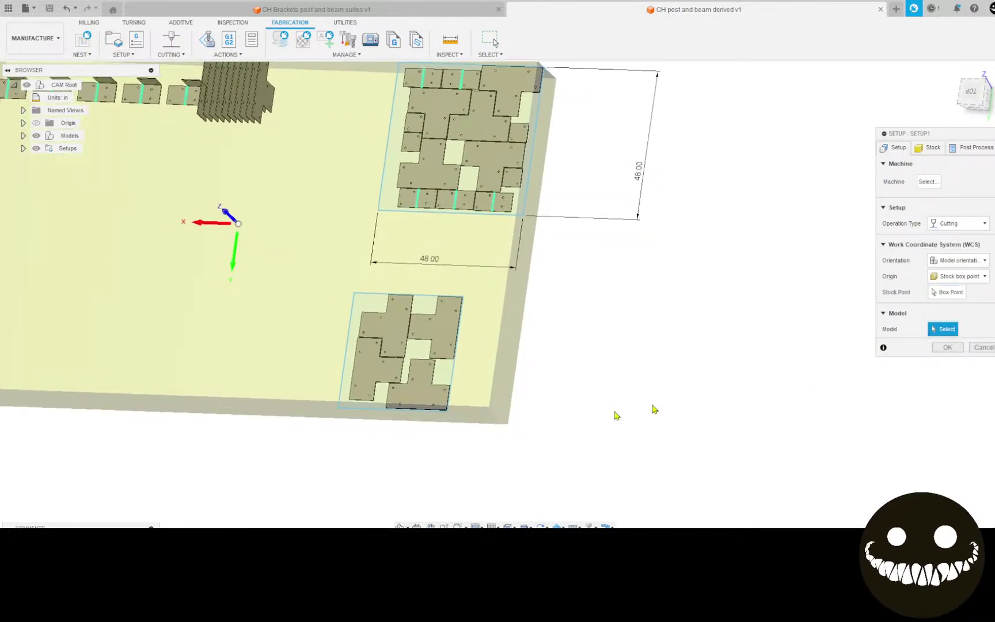
pyautogui.click(424, 397)
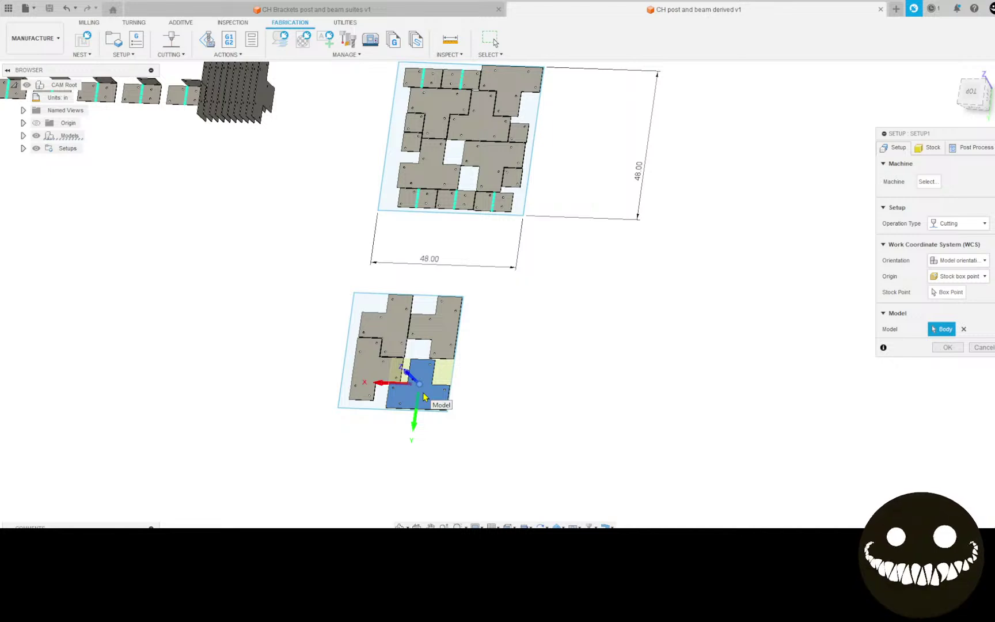
pyautogui.scroll(2, 684, 383)
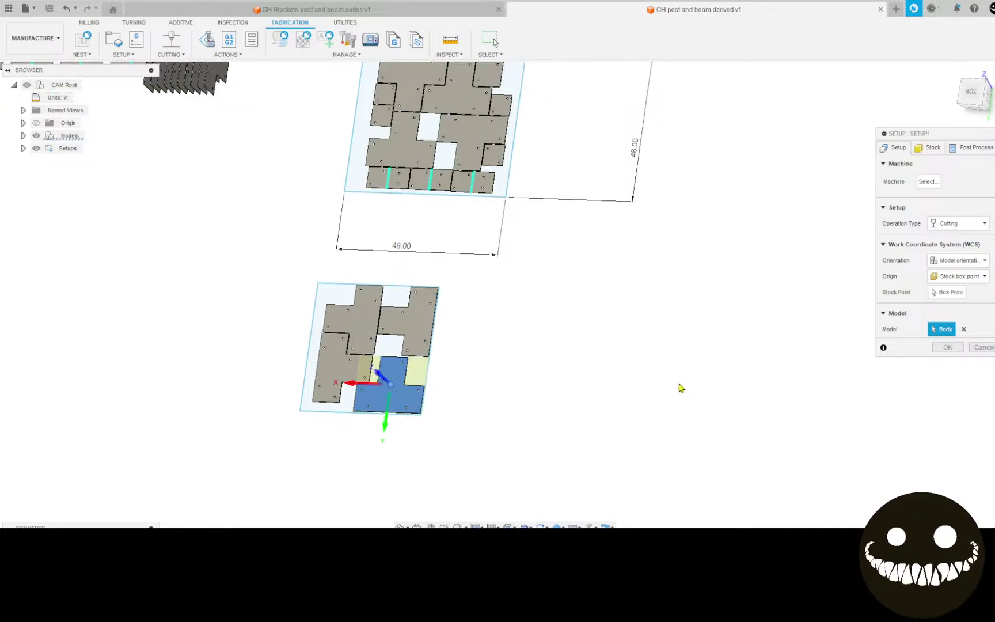
# Orient the work coordinate system by X and Y axes, using the plate's lower long edge and its adjoining short side edge.
pyautogui.click(959, 263)
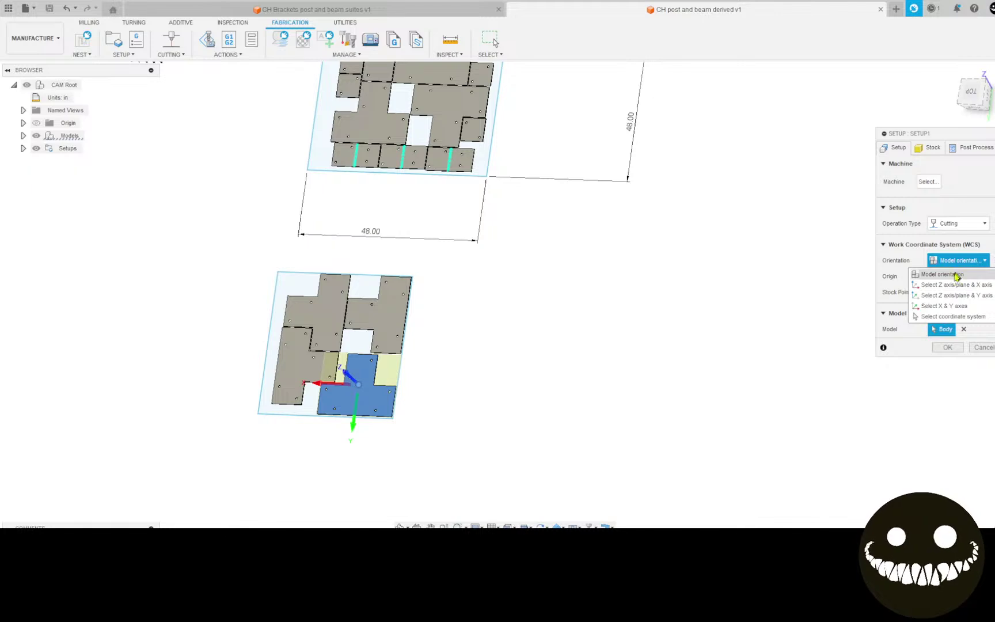
pyautogui.click(957, 307)
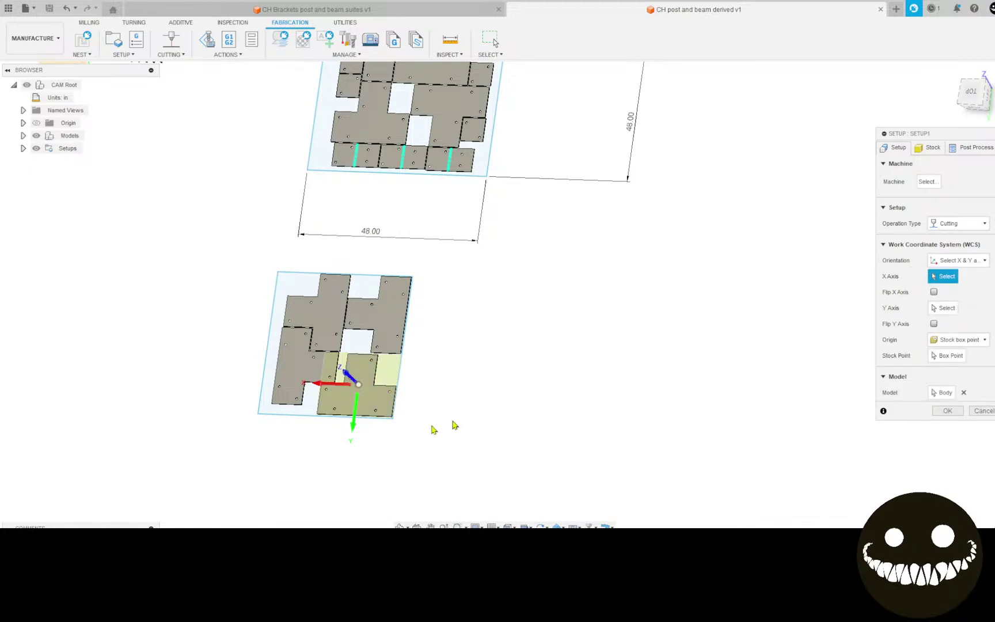
pyautogui.scroll(3, 340, 423)
pyautogui.click(337, 418)
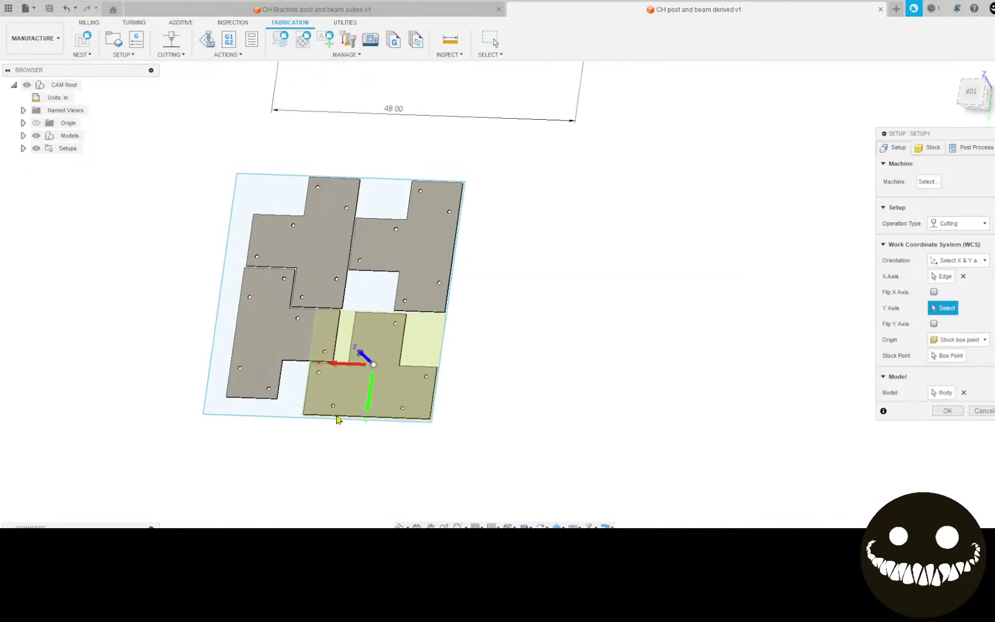
pyautogui.click(308, 397)
pyautogui.scroll(2, 309, 397)
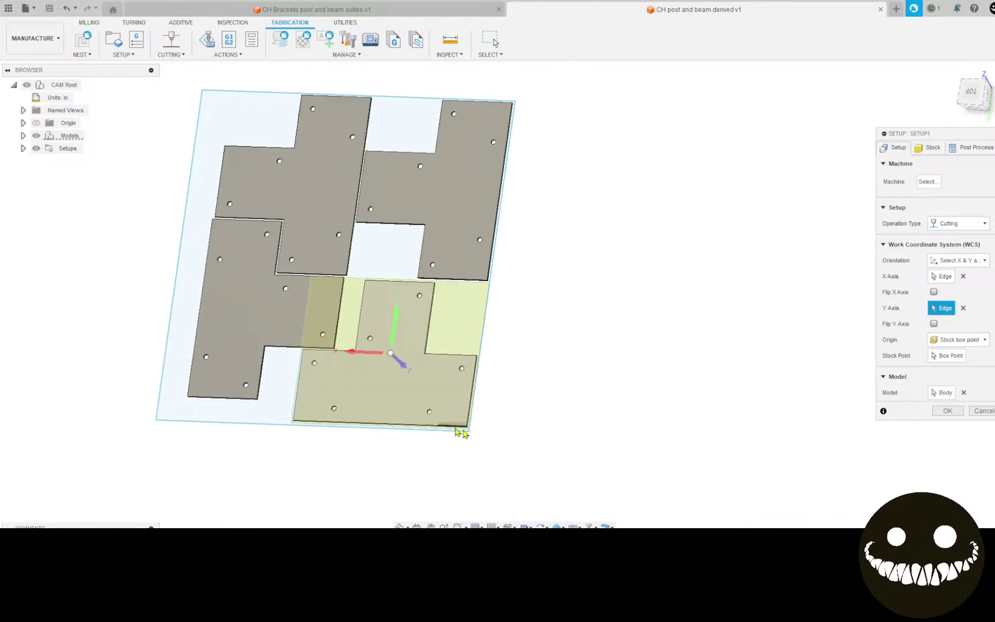
pyautogui.moveTo(533, 442)
pyautogui.keyDown('shift'); pyautogui.mouseDown(button='middle')
pyautogui.moveTo(529, 401)
pyautogui.moveTo(531, 424)
pyautogui.mouseUp(button='middle'); pyautogui.keyUp('shift')
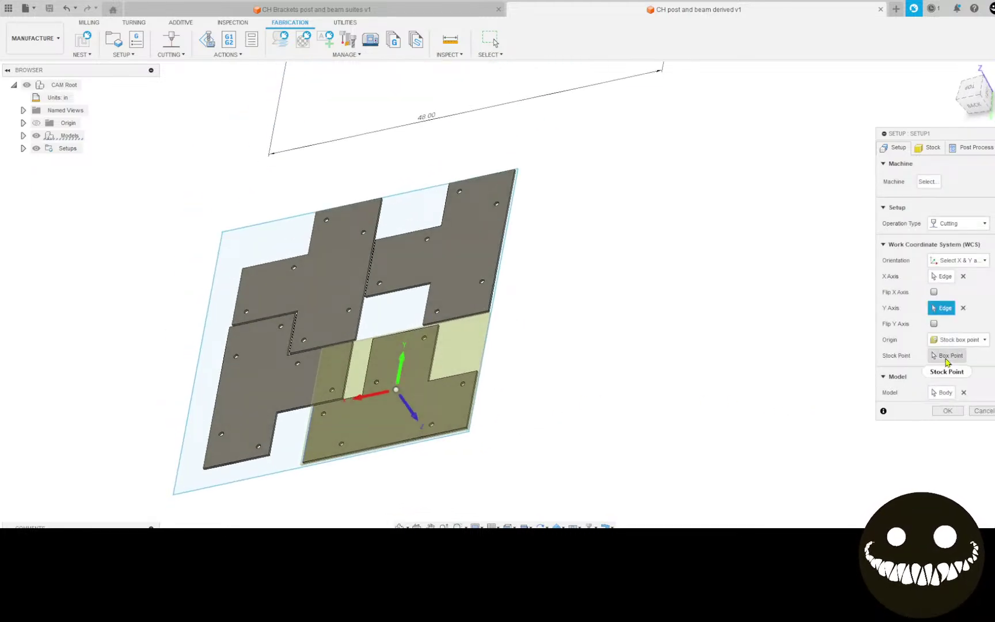
# Place the setup origin at the stock box's lower-left corner and flip the X axis to point along the plate.
pyautogui.click(947, 356)
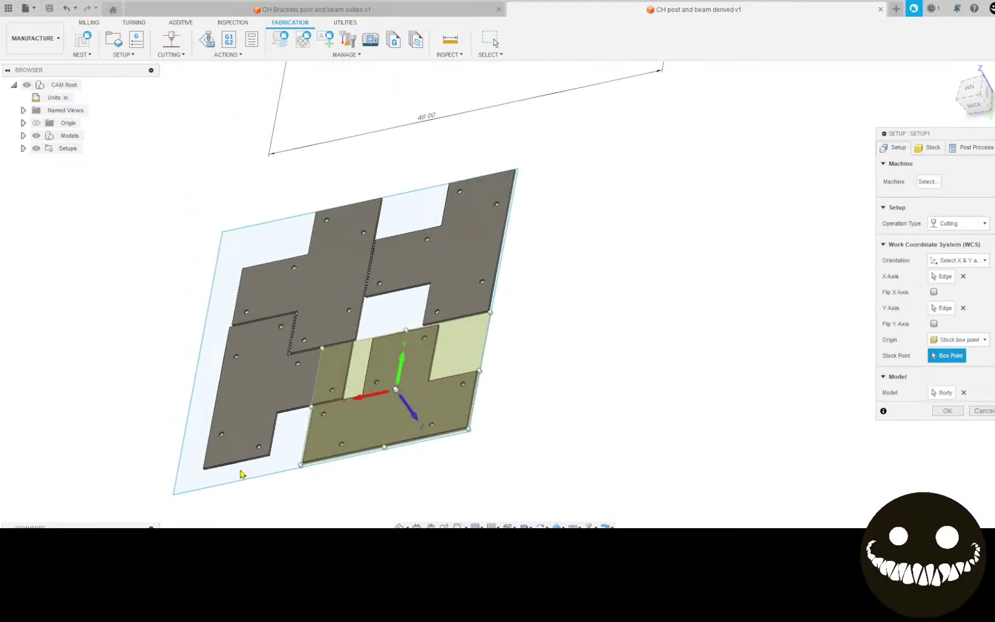
pyautogui.click(300, 464)
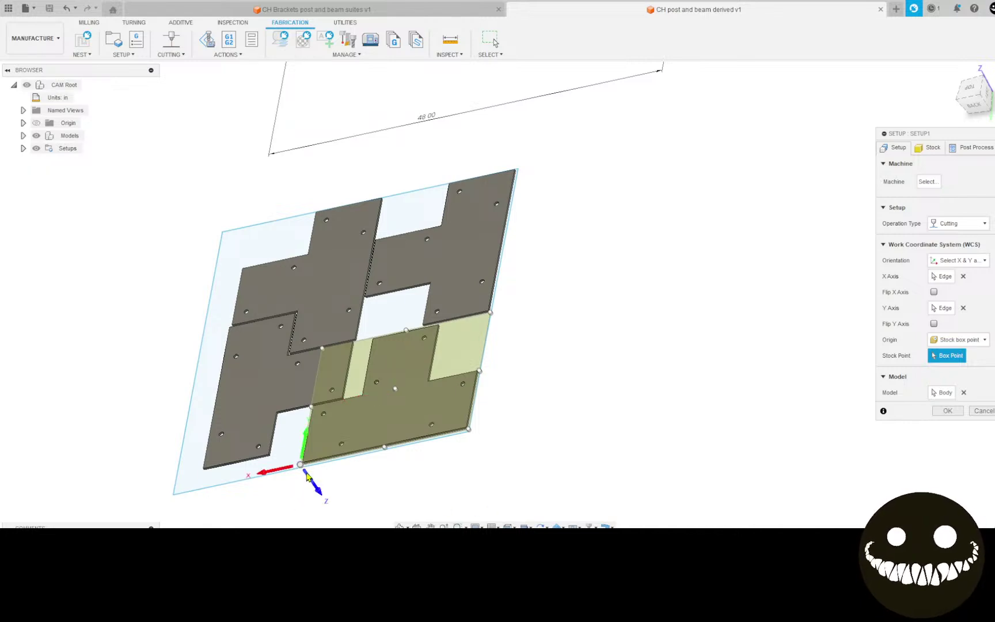
pyautogui.click(262, 474)
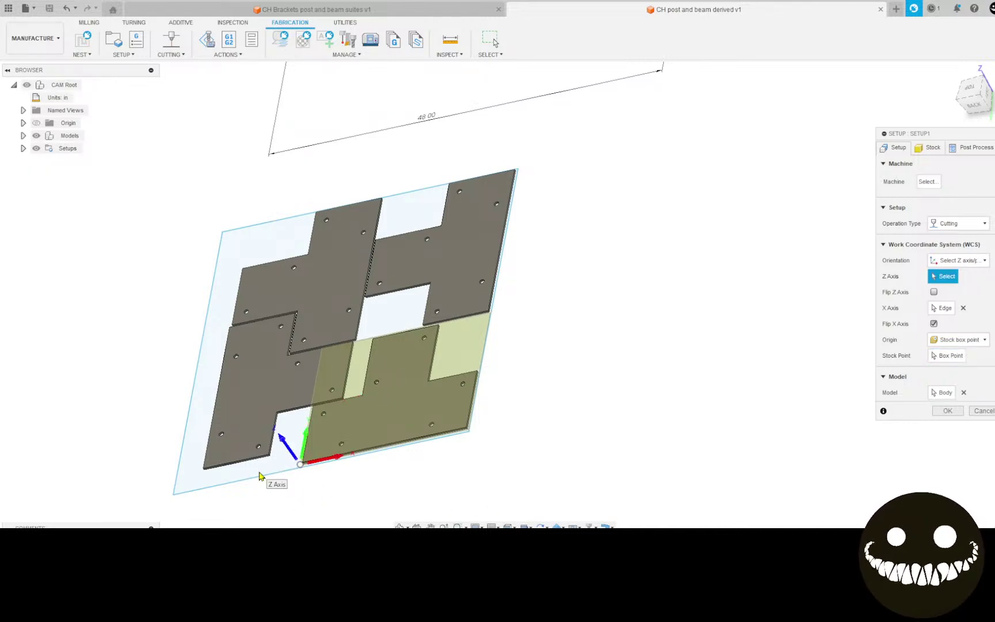
pyautogui.moveTo(516, 464)
pyautogui.keyDown('shift'); pyautogui.mouseDown(button='middle')
pyautogui.moveTo(531, 465)
pyautogui.moveTo(527, 482)
pyautogui.mouseUp(button='middle'); pyautogui.keyUp('shift')
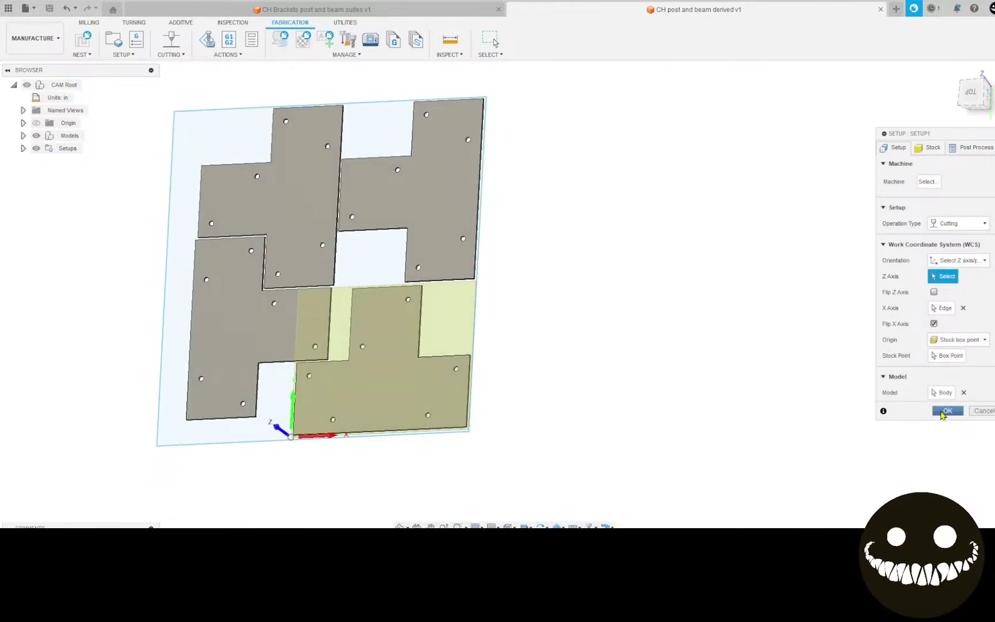
# Review the stock settings, create the setup with the program name "one t bracket", and try simulating it.
pyautogui.click(937, 149)
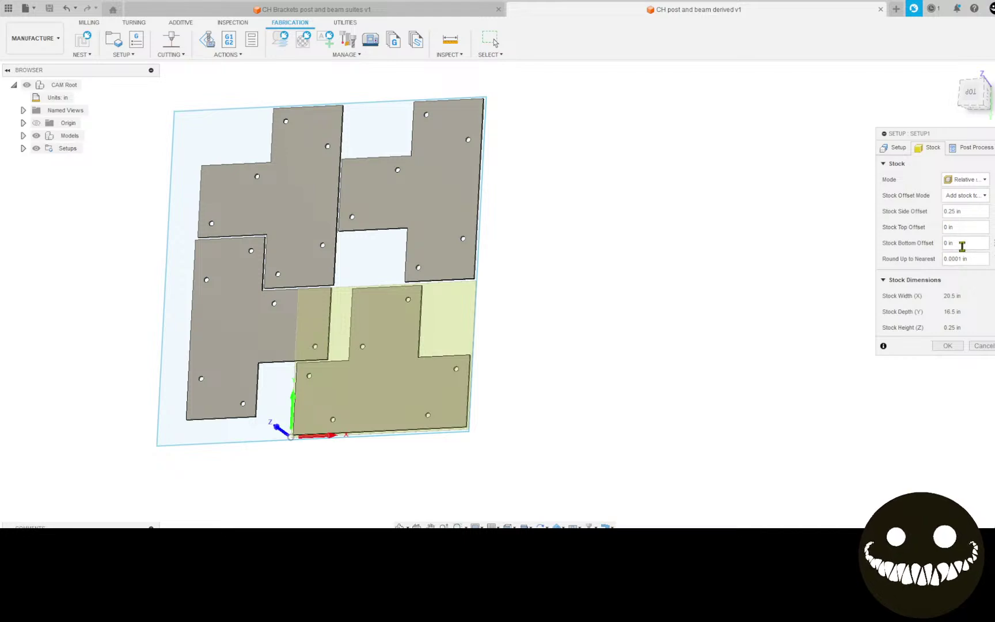
pyautogui.click(968, 149)
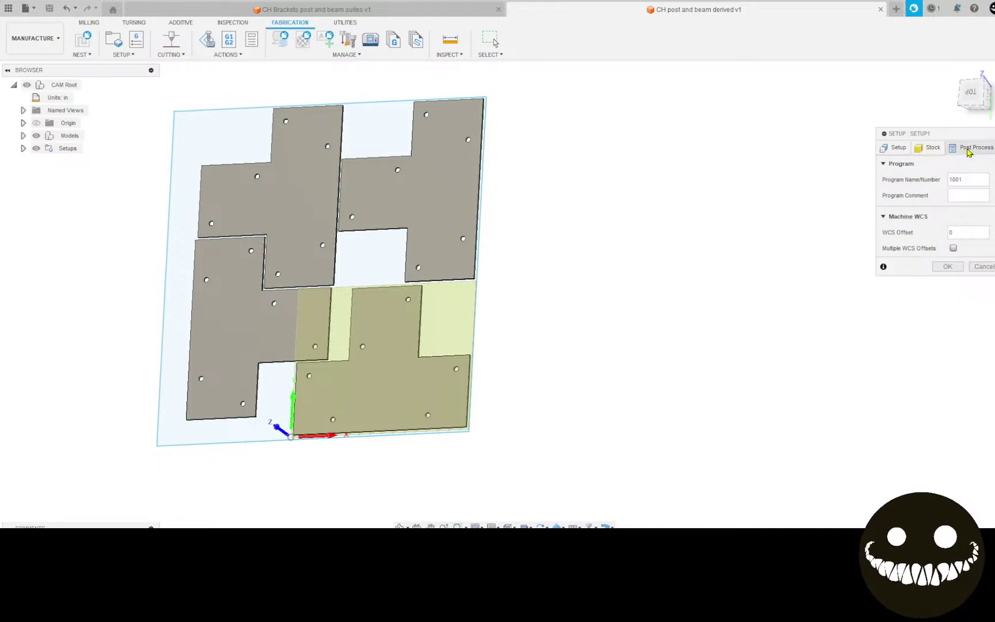
pyautogui.doubleClick(958, 179)
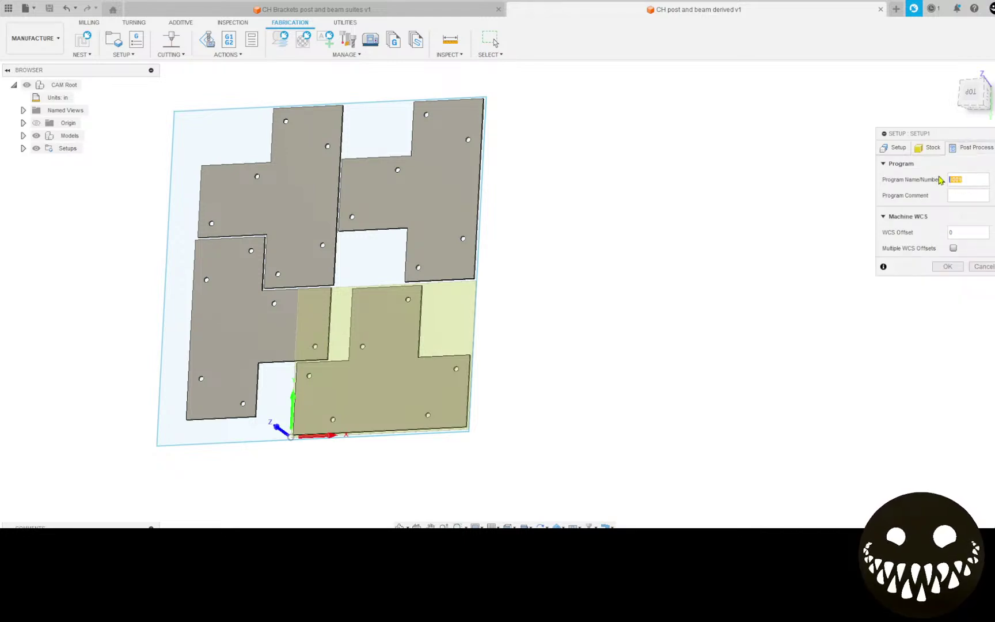
pyautogui.write('one ')
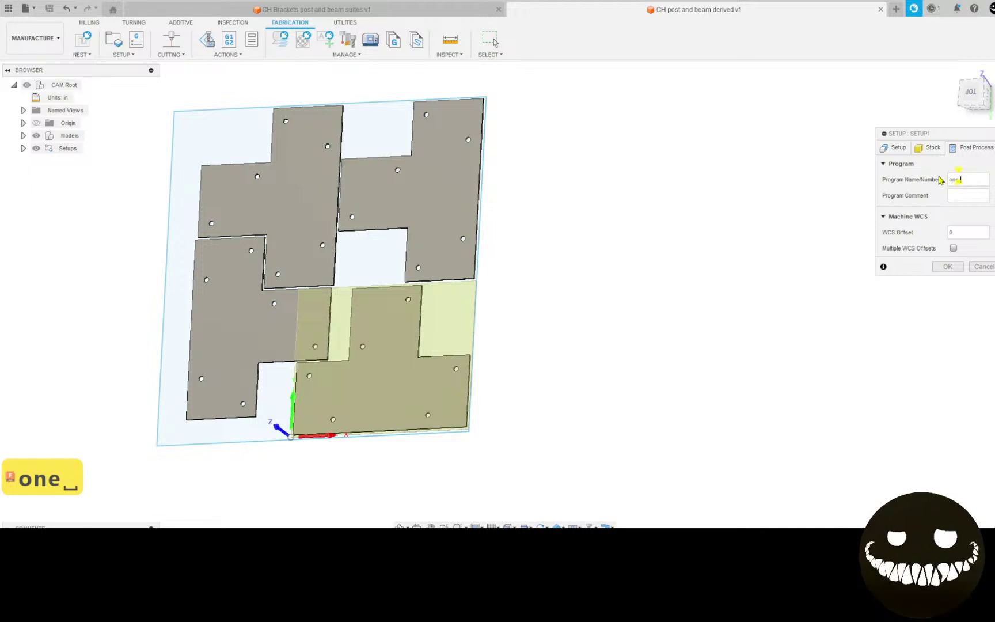
pyautogui.write('t bracket')
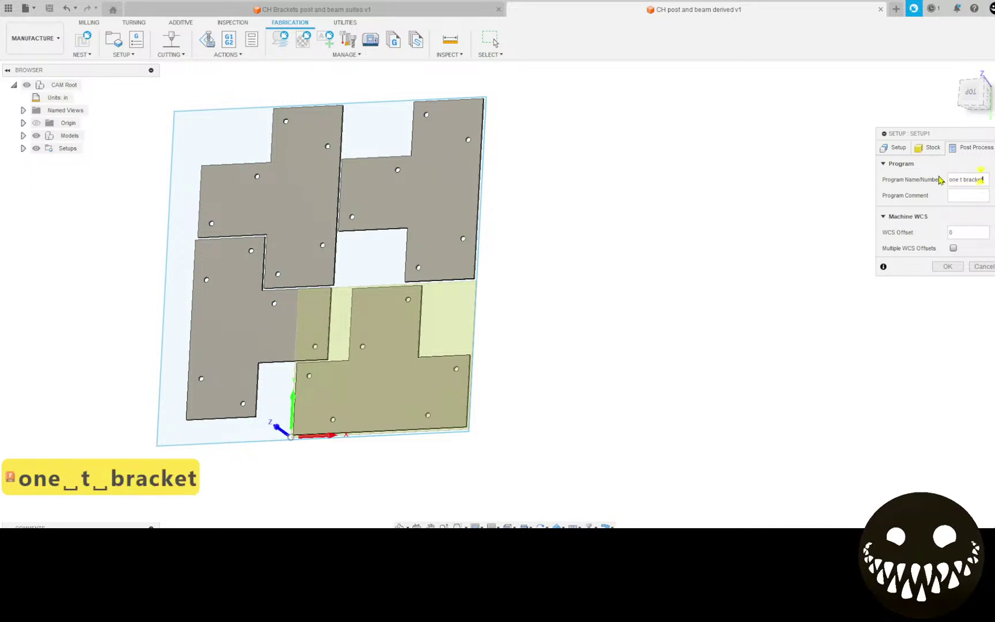
pyautogui.press('Return')
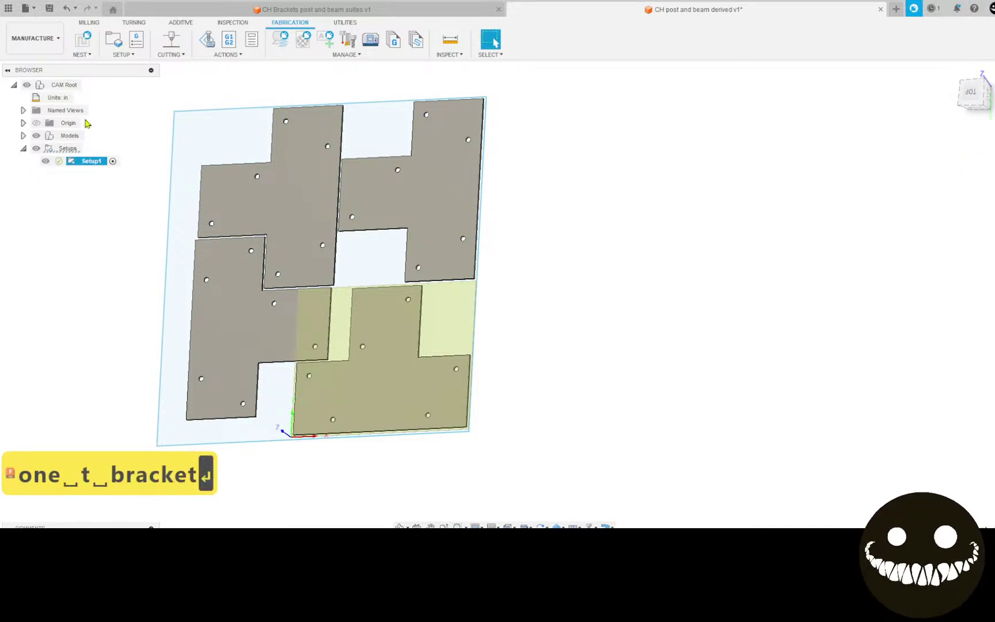
pyautogui.click(209, 40)
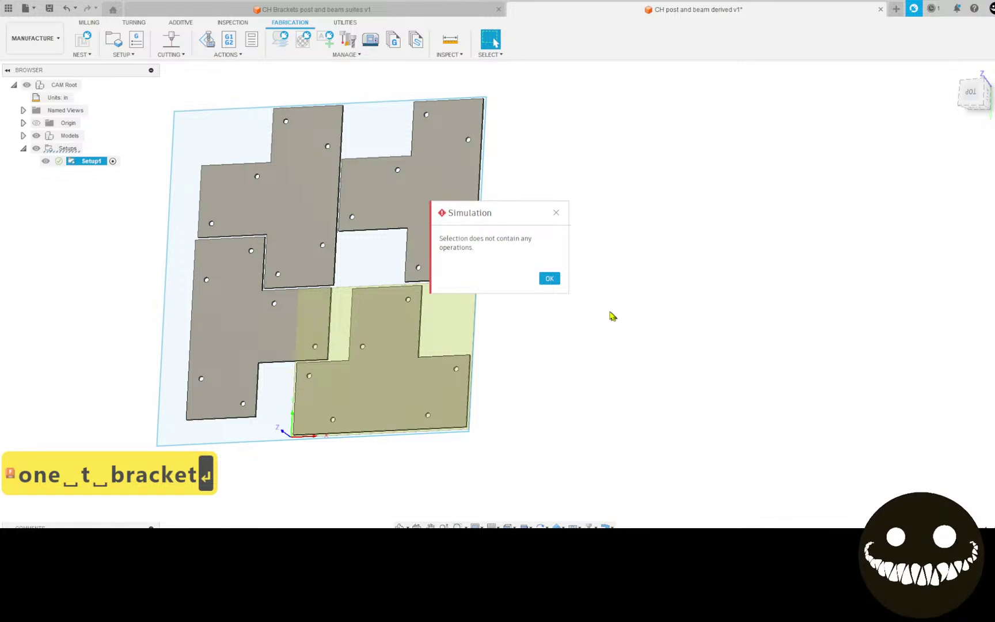
pyautogui.click(550, 278)
# Start a 2D Profile cutting operation with library tool 17, 1/4" Steel 65AMP PD 0.5 CS 90 V 127 K 0.068.
pyautogui.click(171, 39)
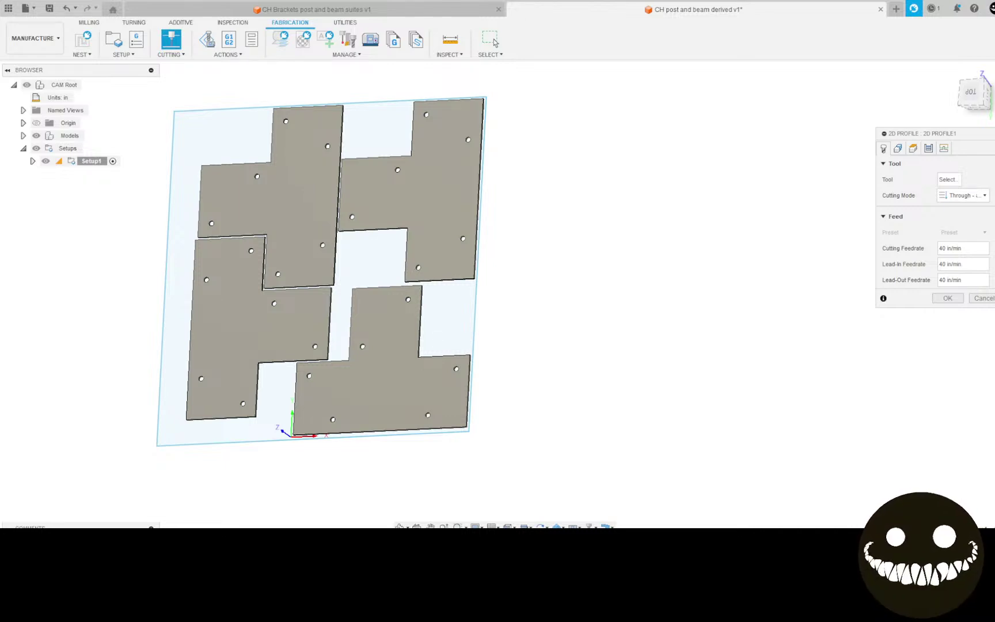
pyautogui.moveTo(311, 128); pyautogui.dragTo(495, 0)
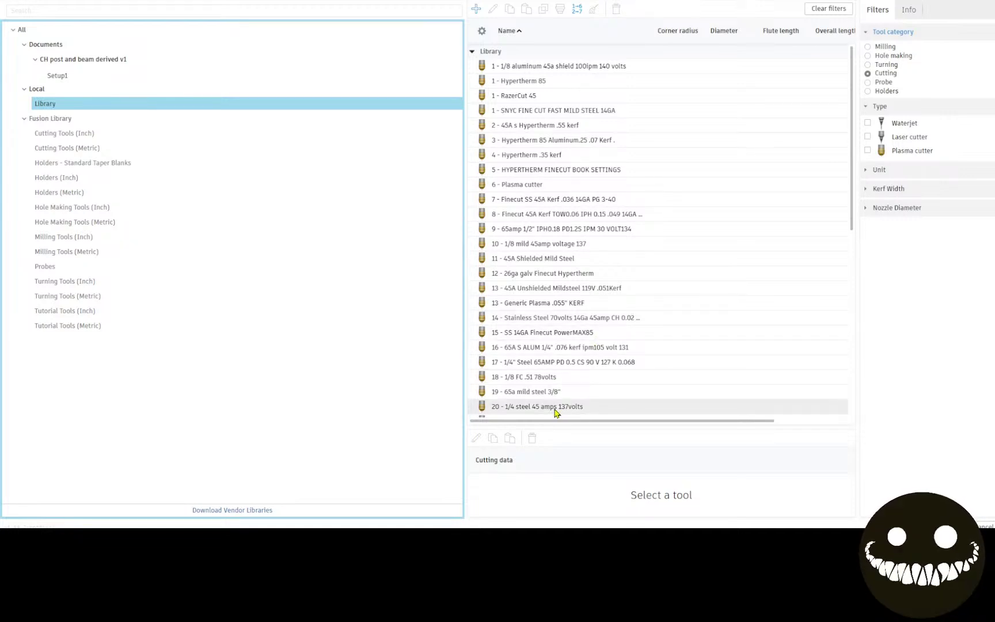
pyautogui.click(572, 362)
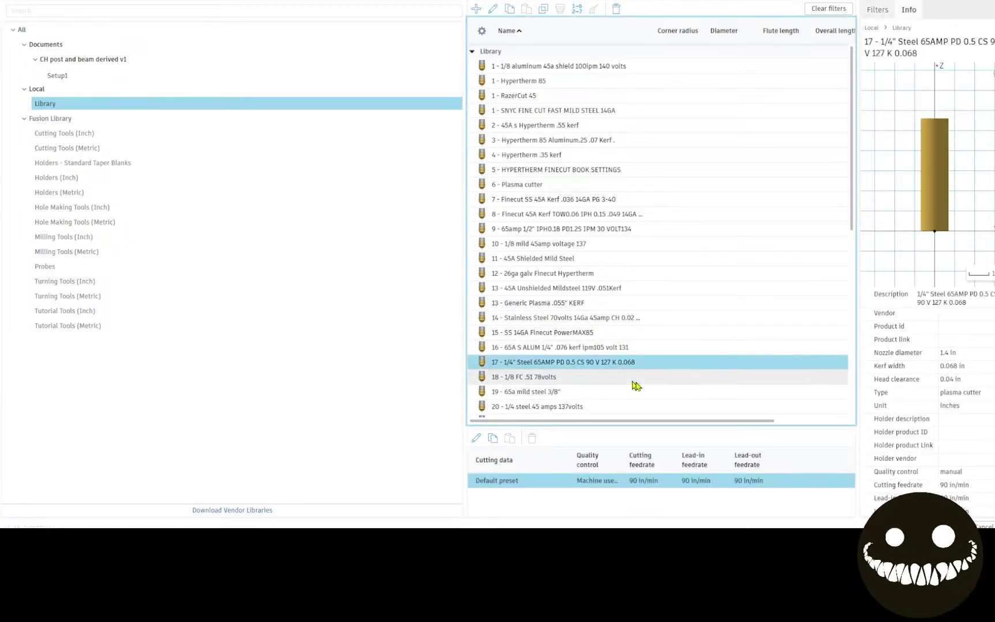
pyautogui.click(947, 526)
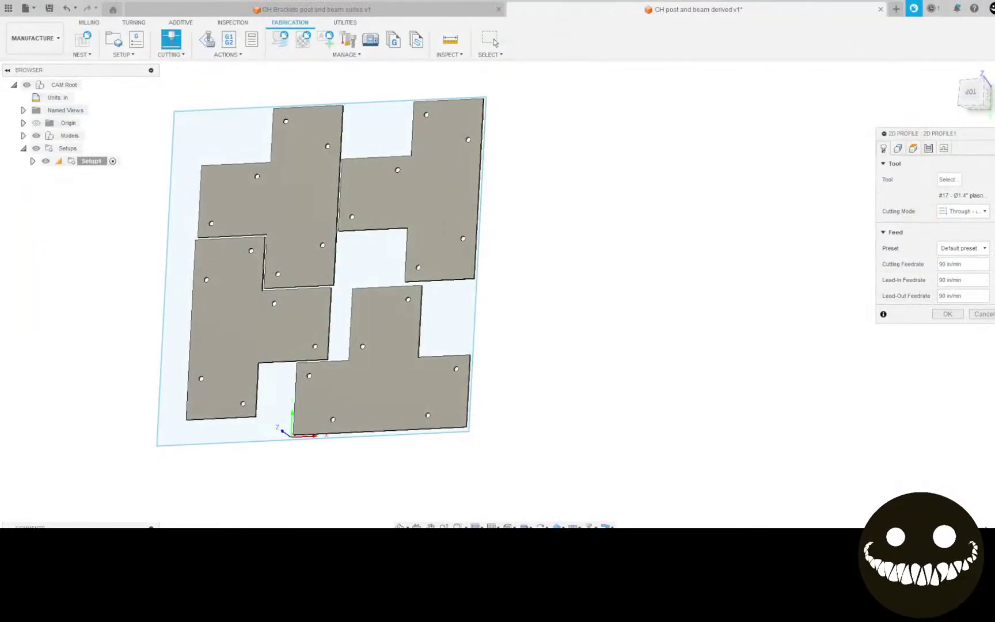
# Edit the chosen plasma cutter and set its nozzle diameter to 0.068 in.
pyautogui.click(948, 180)
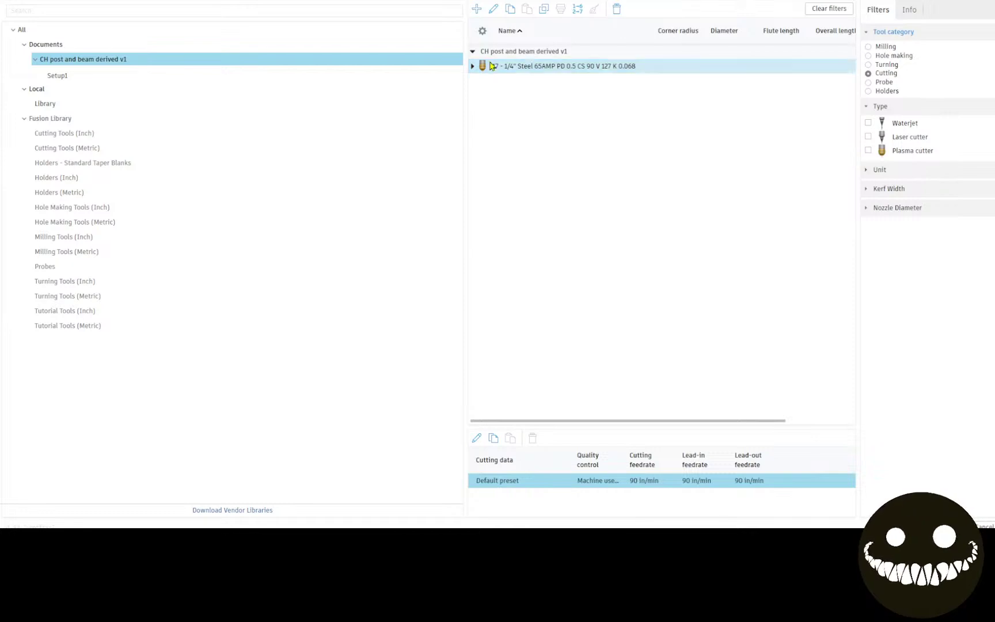
pyautogui.click(493, 9)
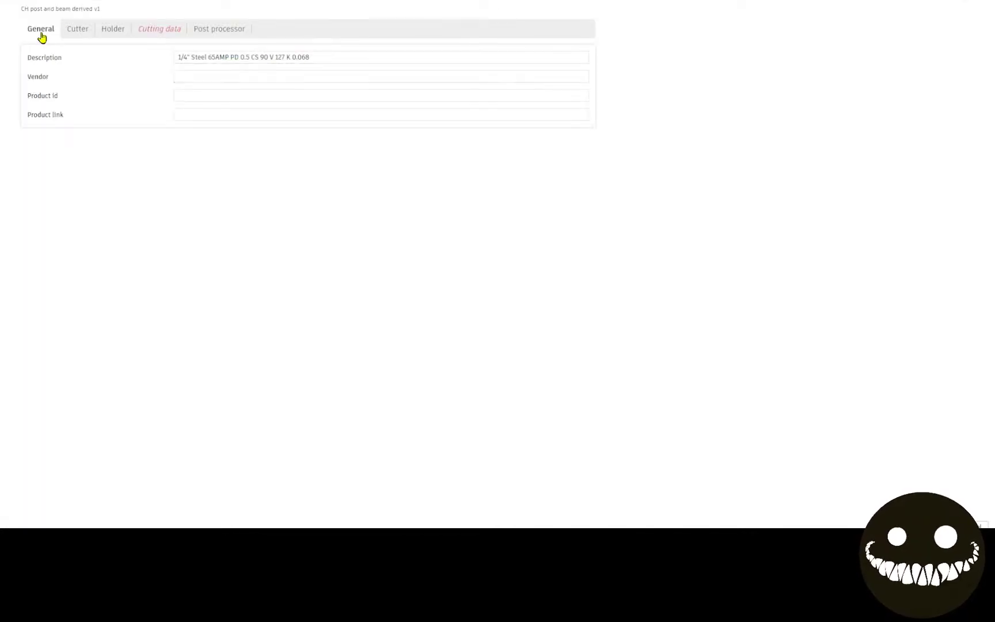
pyautogui.click(100, 33)
pyautogui.click(84, 33)
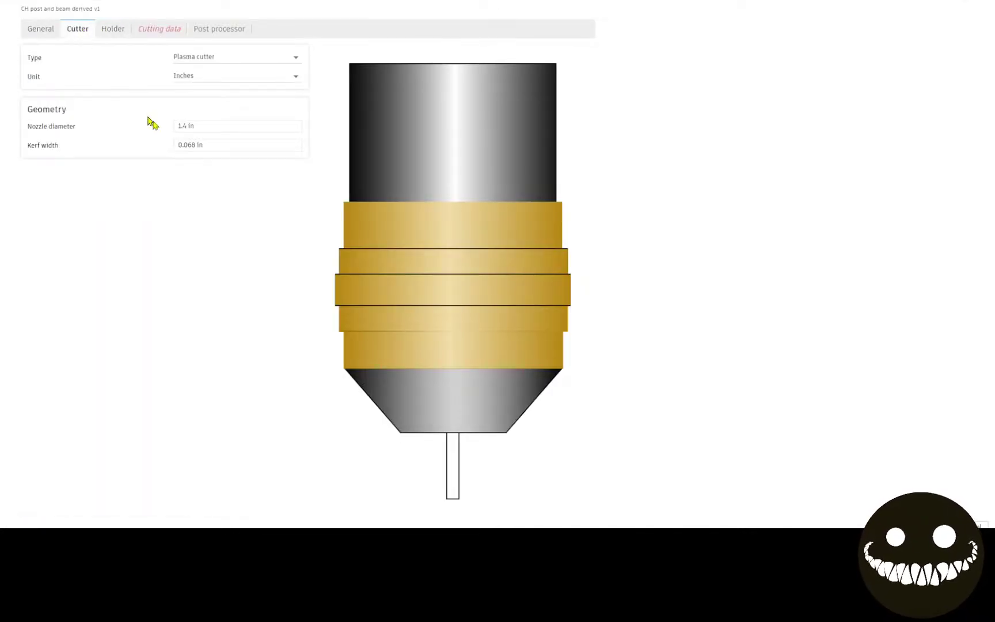
pyautogui.click(186, 125)
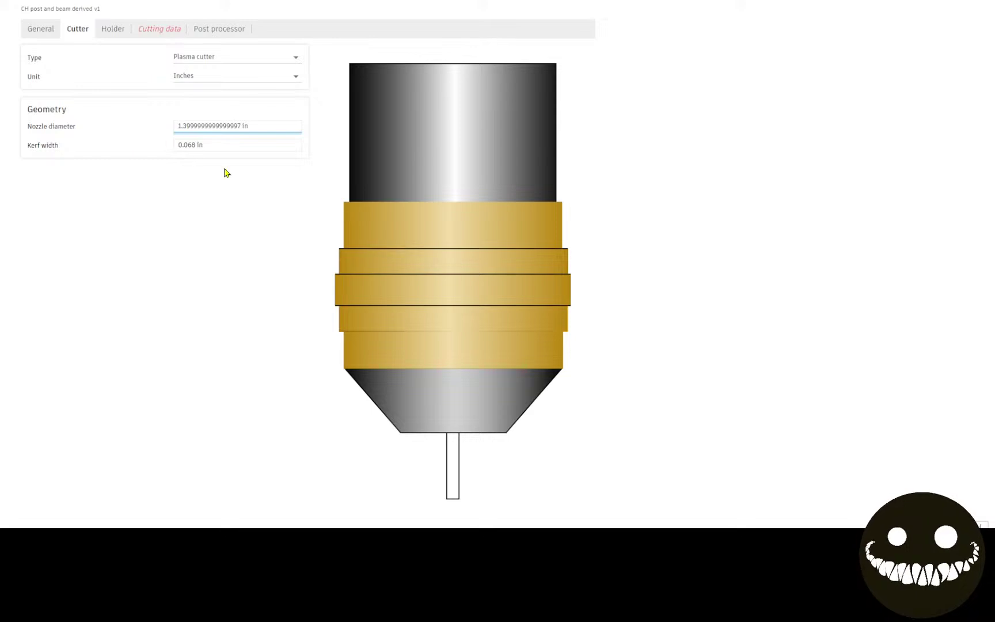
pyautogui.moveTo(280, 127); pyautogui.dragTo(194, 26)
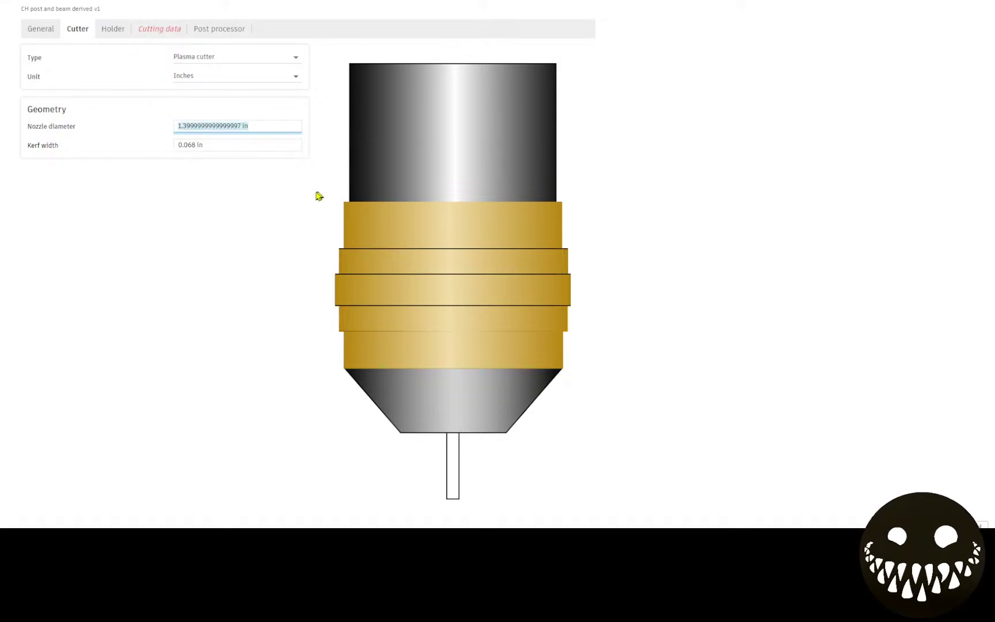
pyautogui.write('0.')
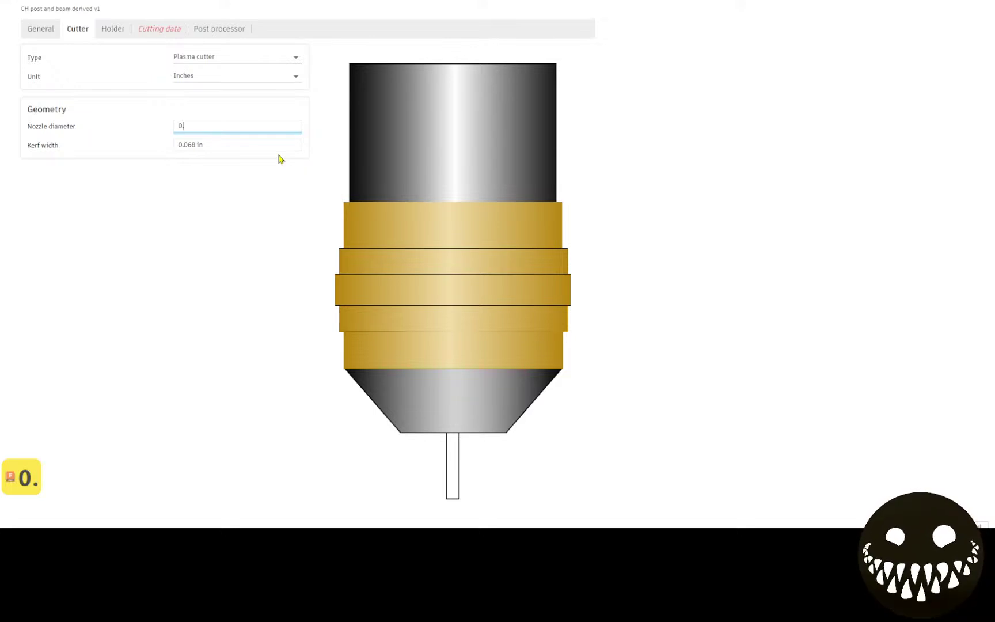
pyautogui.press('BackSpace')
pyautogui.write('0')
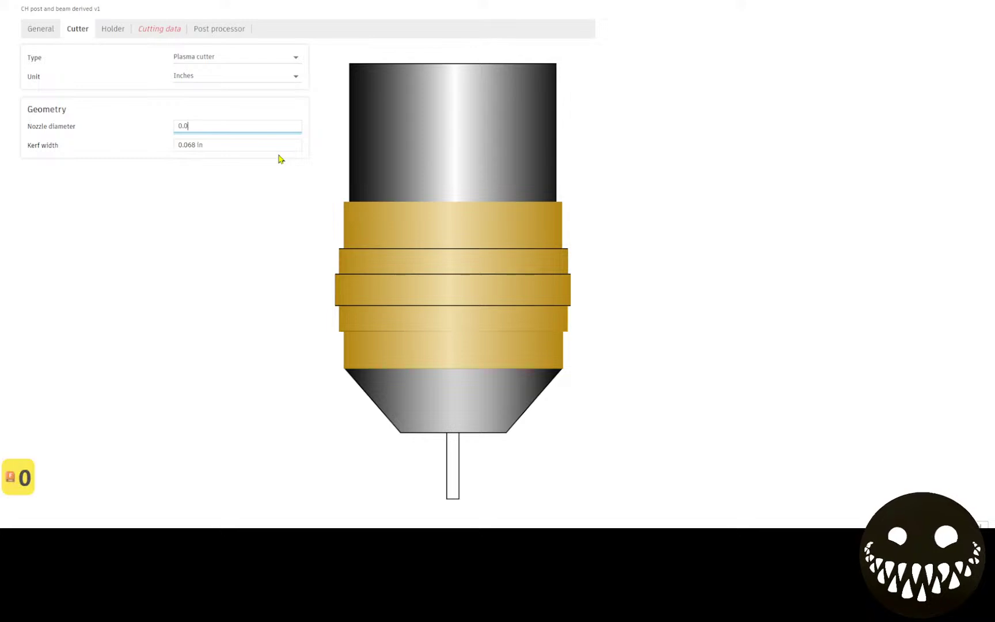
pyautogui.write('68')
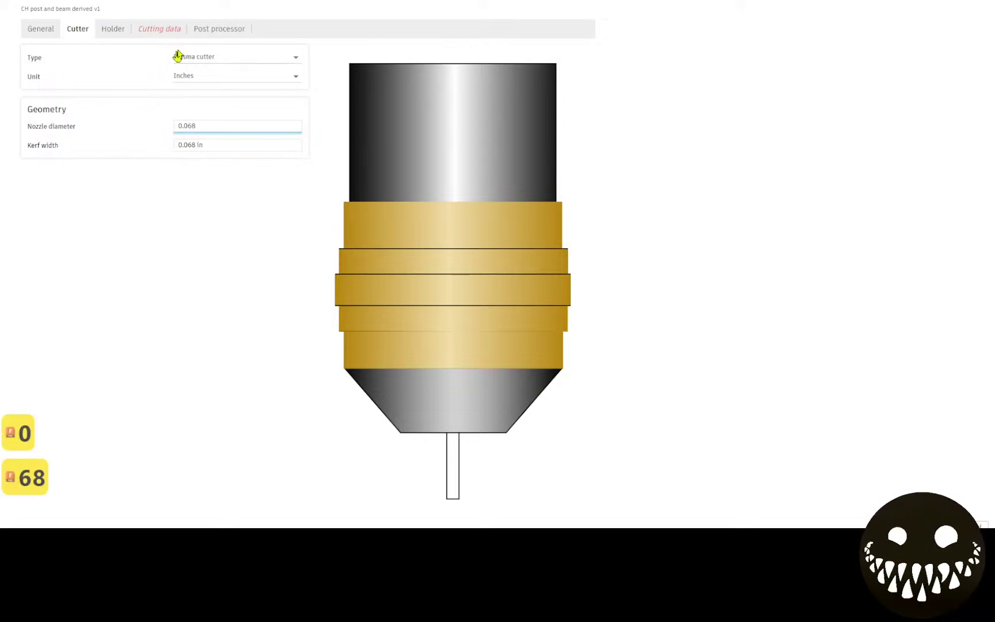
# In the plasma cutter's cutting data, set the cut height to 0.06 in and the pierce height to 0.15 in.
pyautogui.click(159, 30)
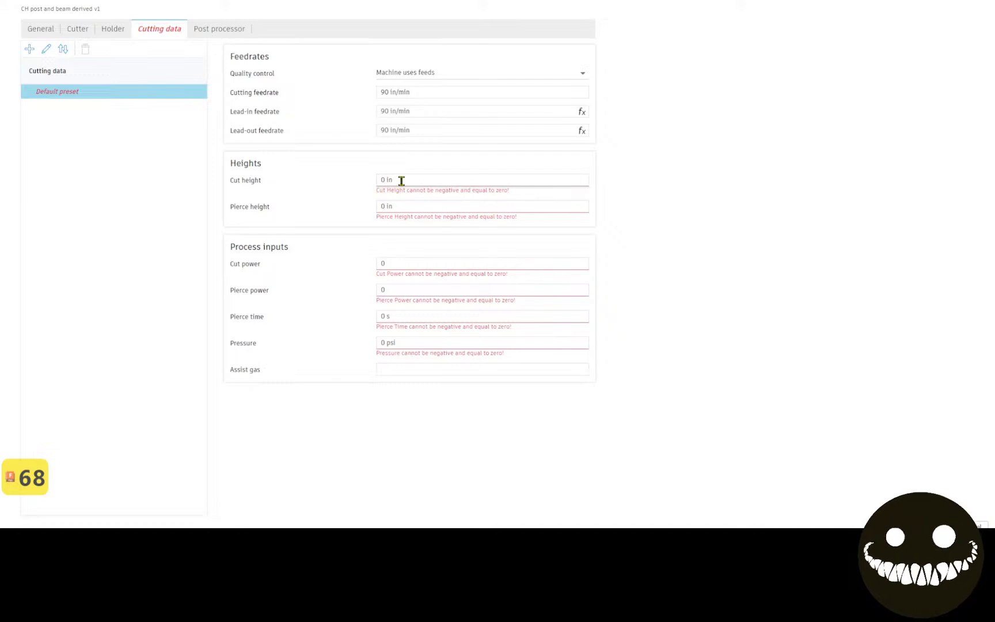
pyautogui.click(379, 180)
pyautogui.write(',')
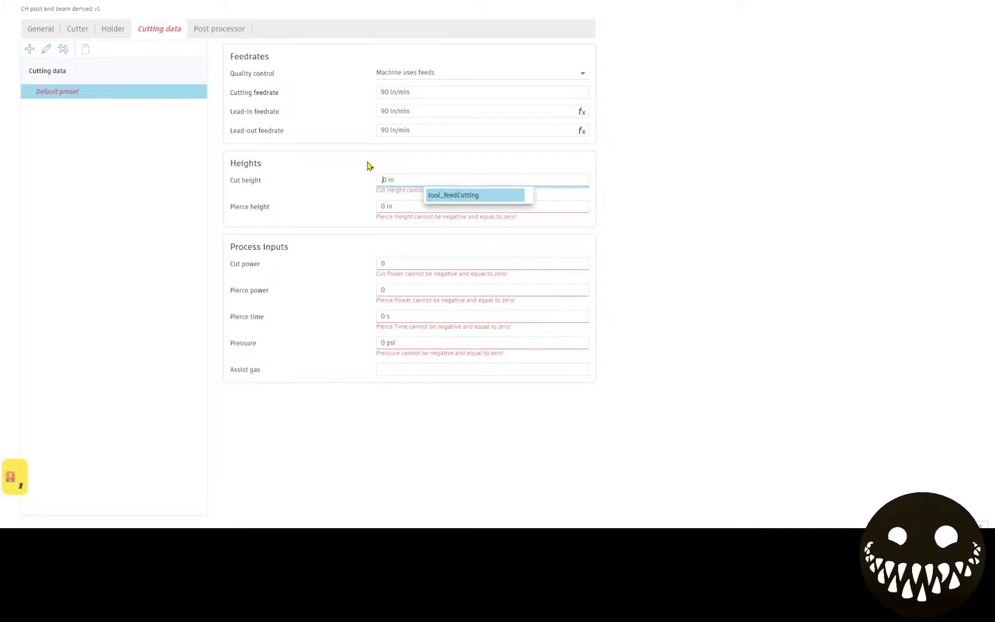
pyautogui.press('BackSpace')
pyautogui.write('.0')
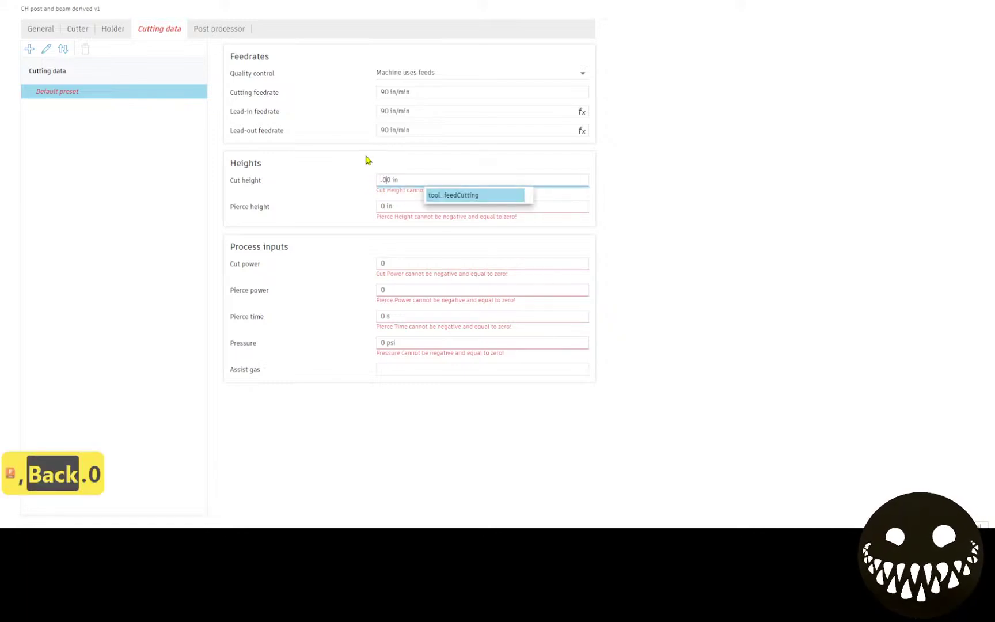
pyautogui.write('6')
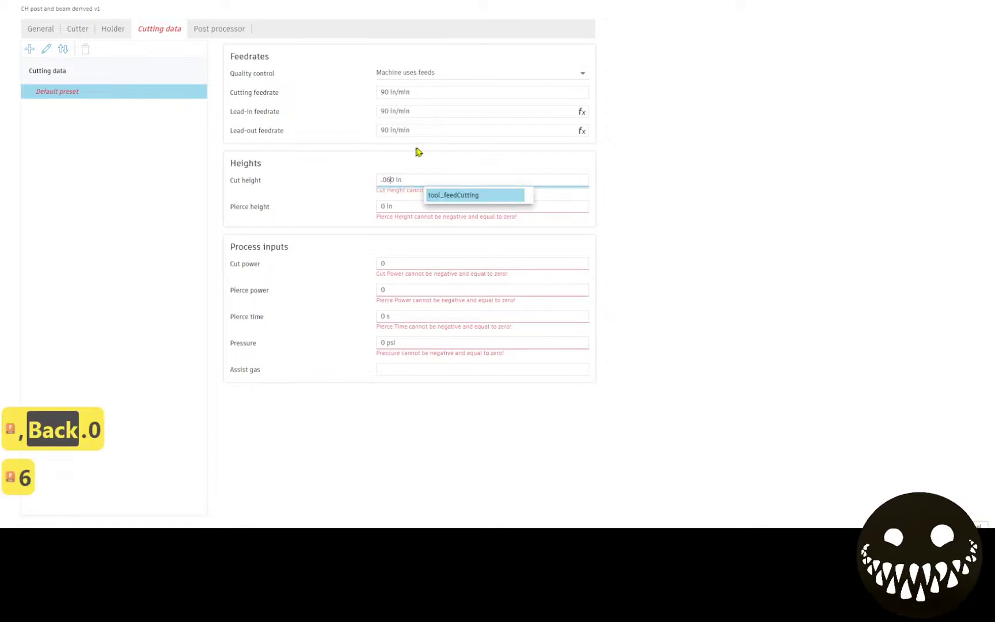
pyautogui.click(402, 202)
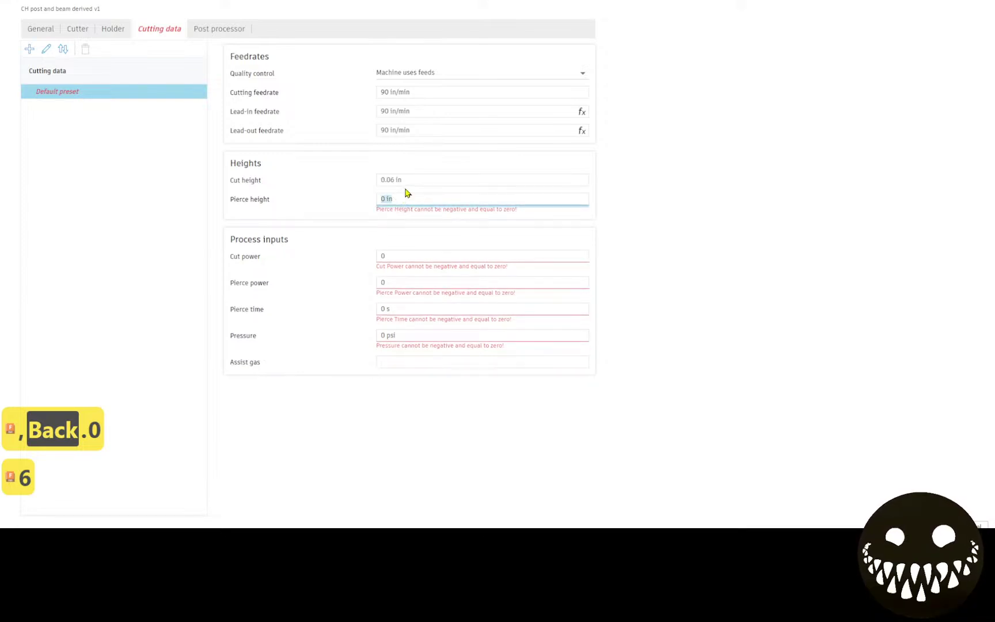
pyautogui.write('.1')
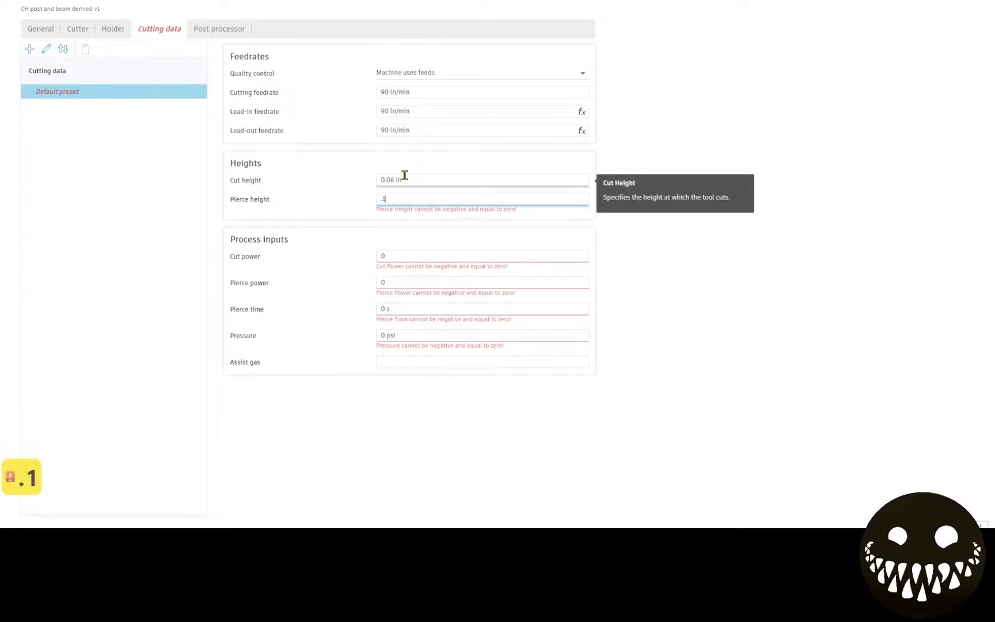
pyautogui.write('5')
# Set both the cut power and the pierce power of the default preset to 65.
pyautogui.click(423, 254)
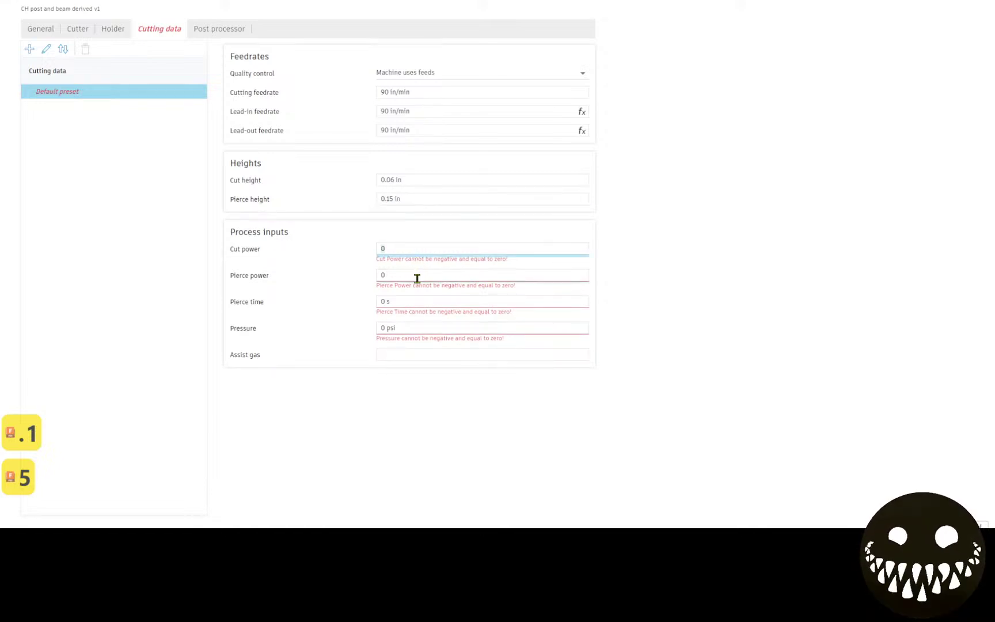
pyautogui.write('45')
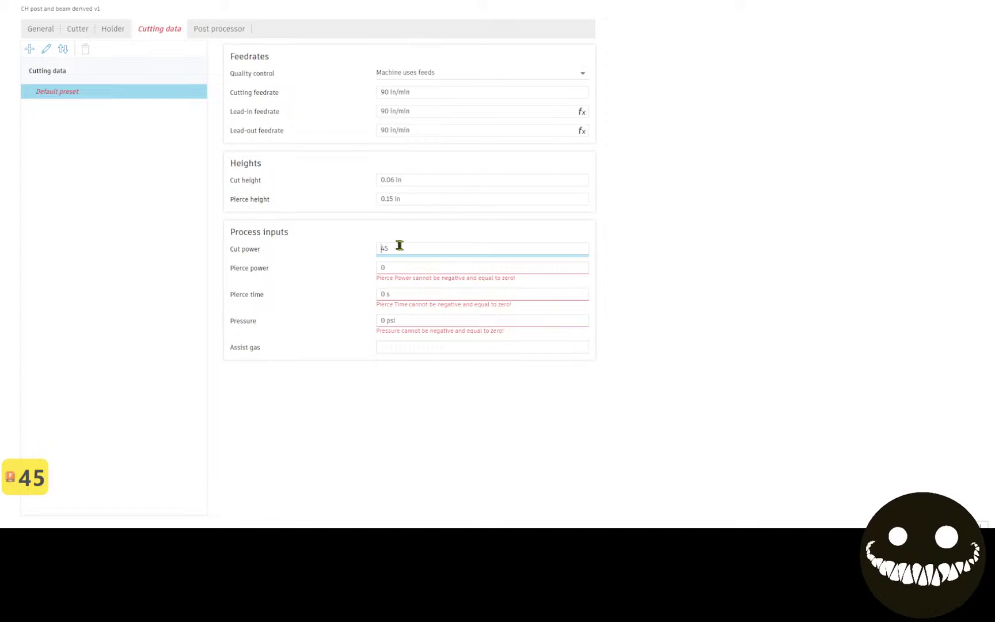
pyautogui.write('65')
pyautogui.click(407, 268)
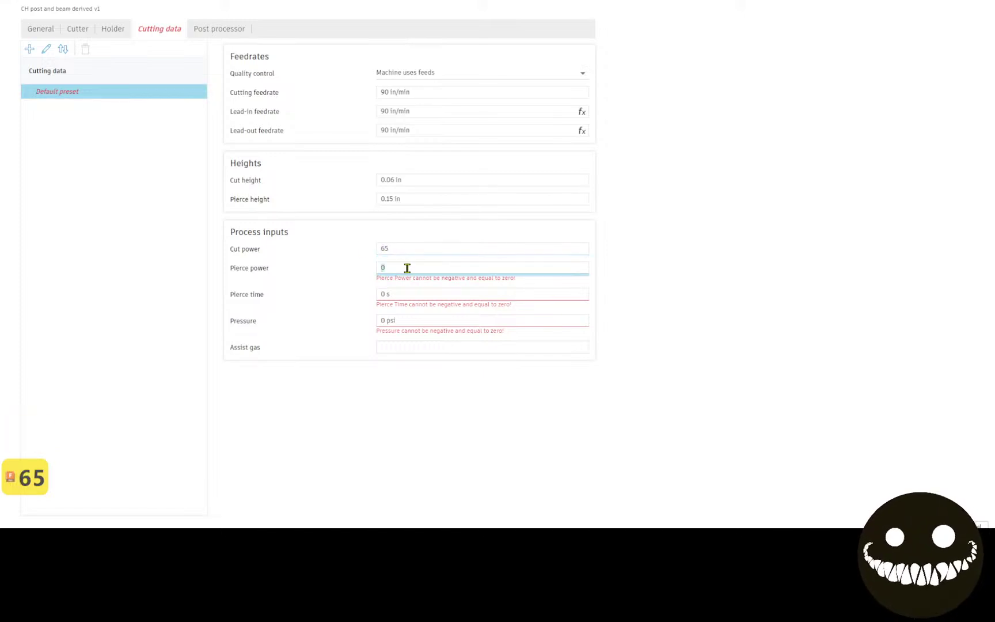
pyautogui.write('65')
# Set the preset's pierce time to 0.5 s, pressure to 85 psi and assist gas to air.
pyautogui.click(404, 294)
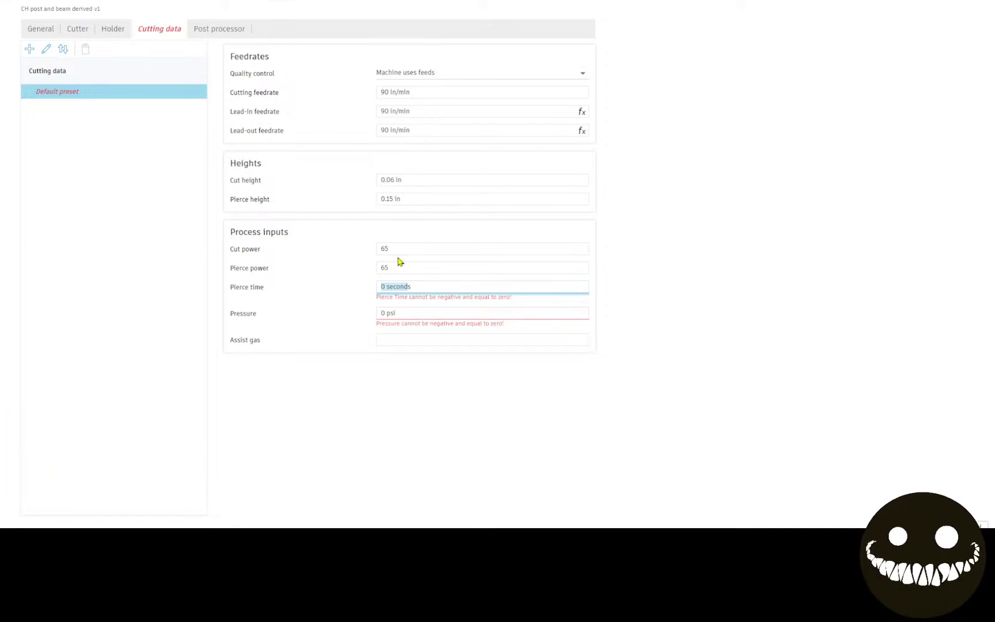
pyautogui.write('.7s')
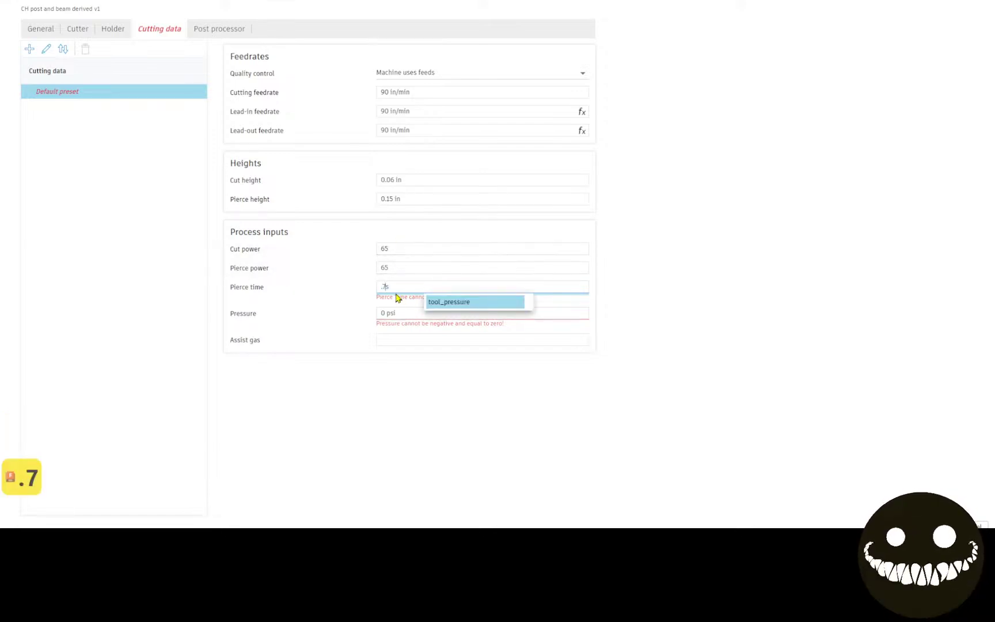
pyautogui.press('BackSpace')
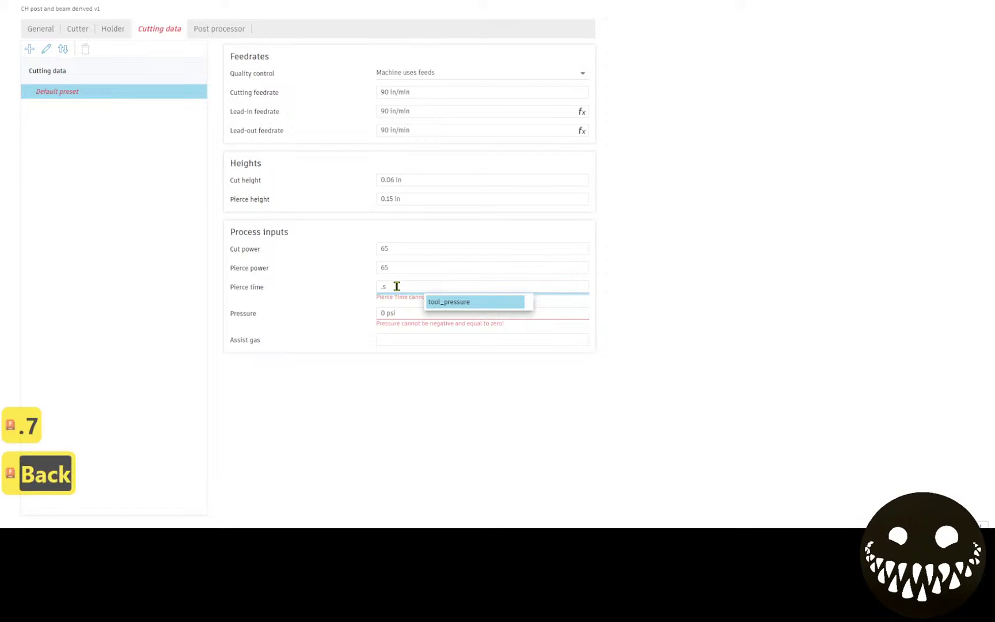
pyautogui.write('5')
pyautogui.click(401, 314)
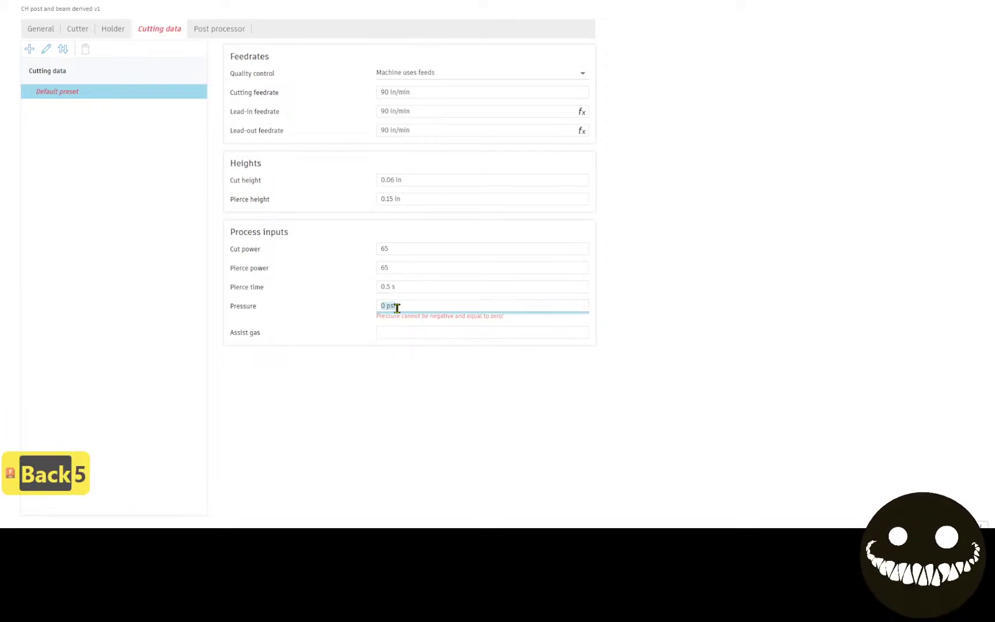
pyautogui.write('85')
pyautogui.click(403, 329)
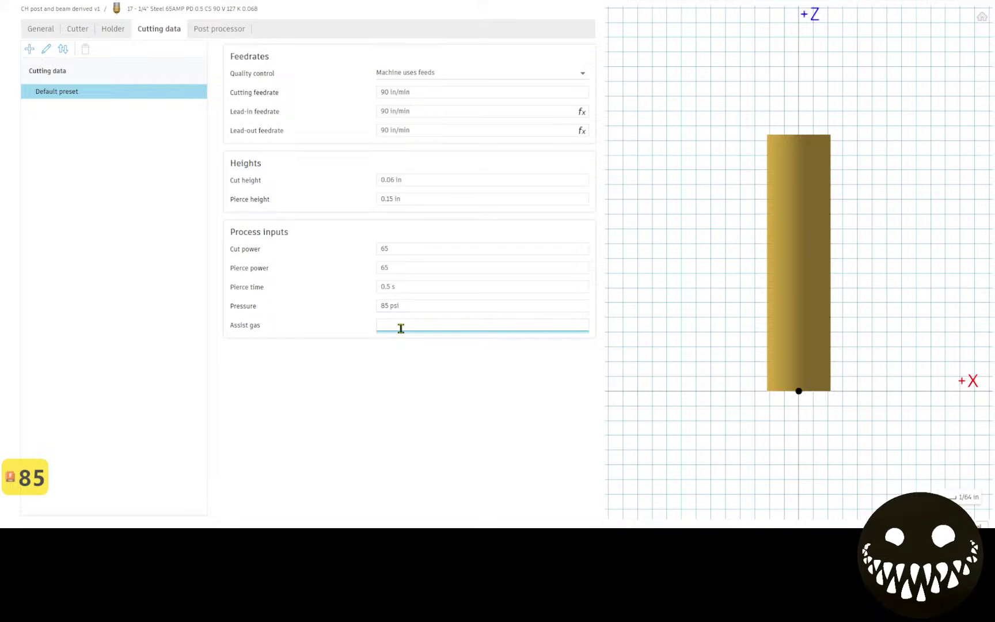
pyautogui.write('air')
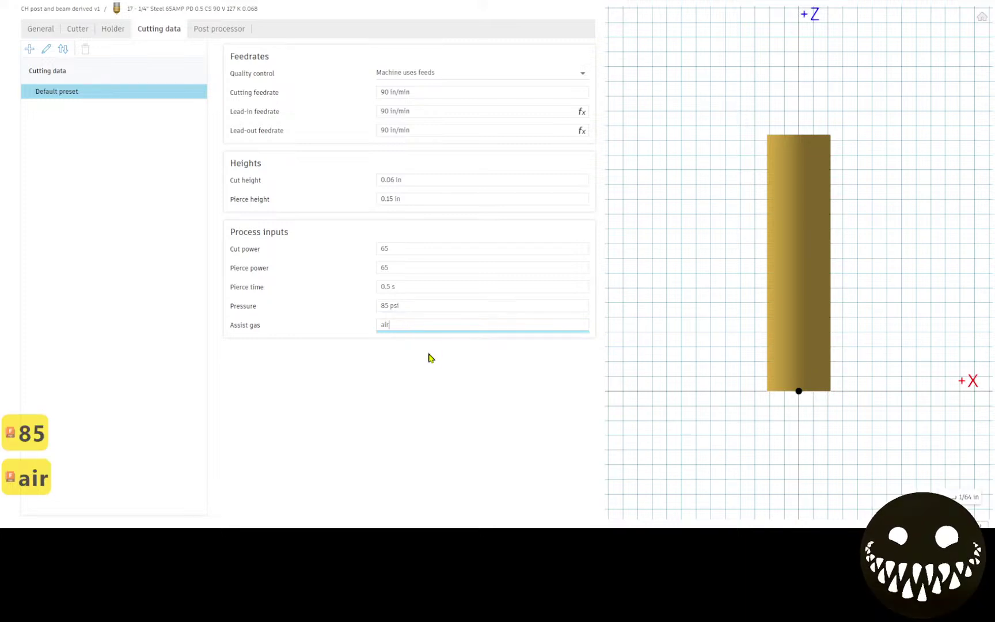
# Accept the tool edits, update the 2D Profile operation with the new feeds and speeds, and use the edited tool.
pyautogui.click(933, 526)
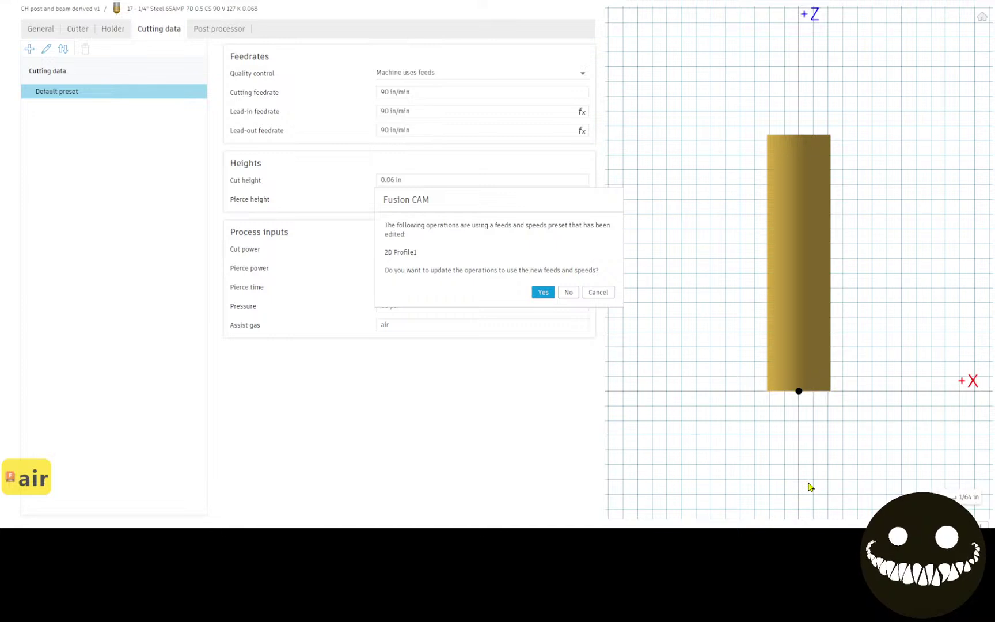
pyautogui.click(543, 292)
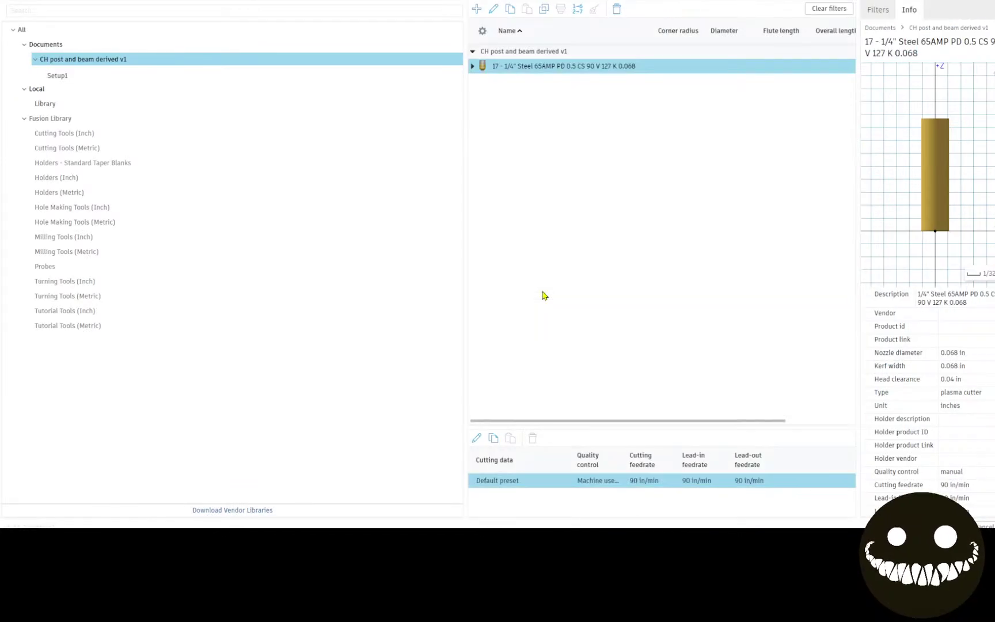
pyautogui.click(952, 526)
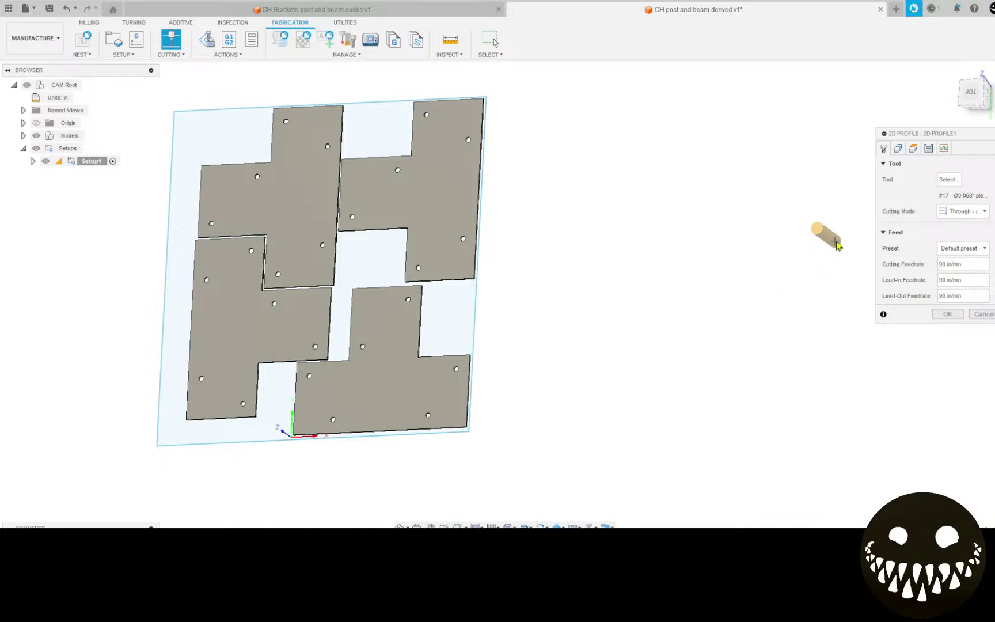
# Select the edges of all six holes in the T-shaped plate at the setup origin as the 2D Profile's cutting contours.
pyautogui.scroll(3, 648, 311)
pyautogui.scroll(-1, 771, 225)
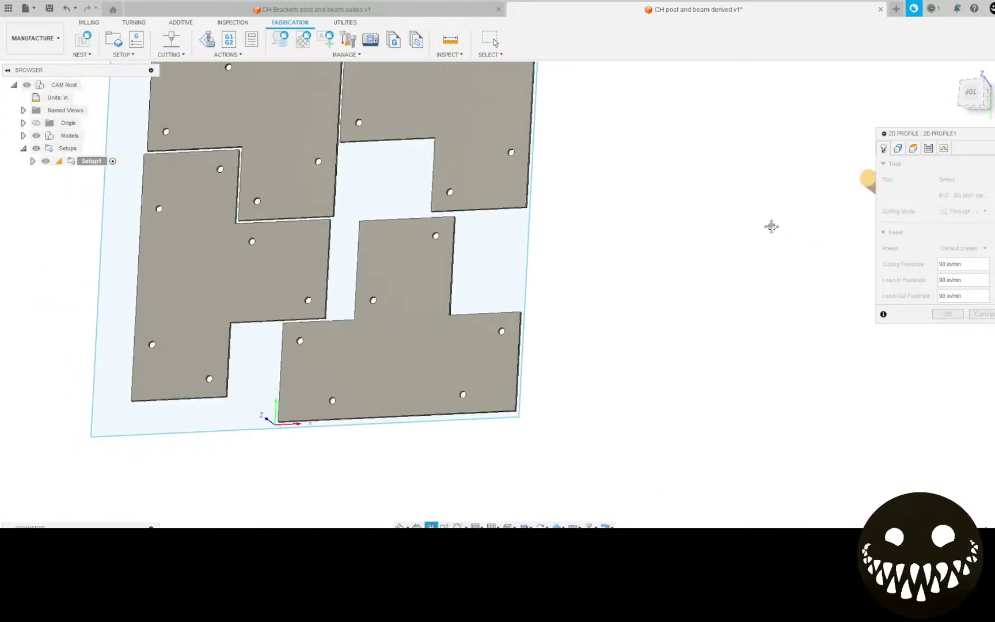
pyautogui.scroll(3, 383, 386)
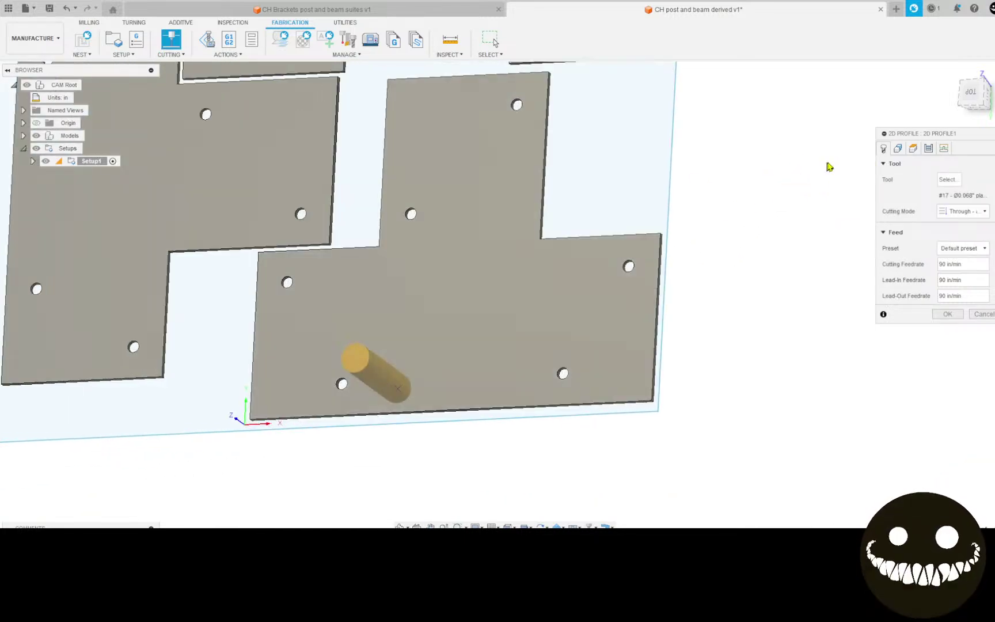
pyautogui.click(899, 150)
pyautogui.scroll(4, 294, 283)
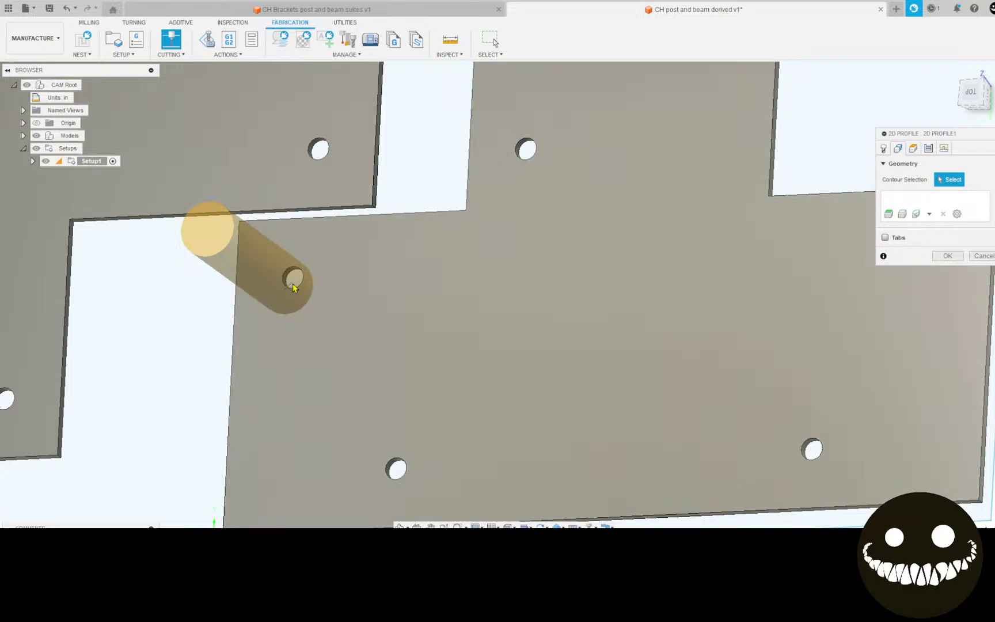
pyautogui.click(301, 281)
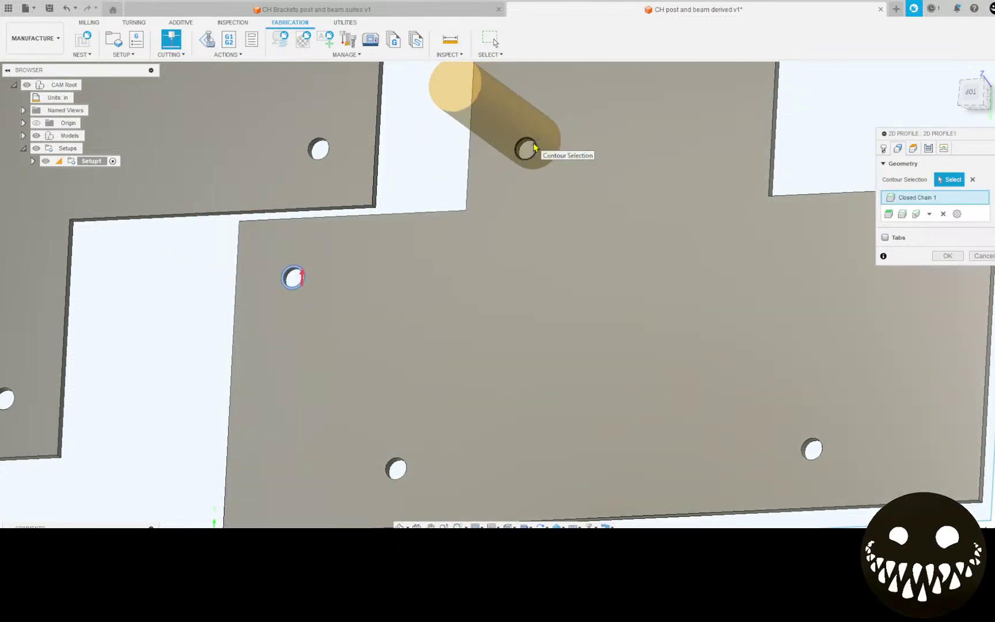
pyautogui.click(532, 148)
pyautogui.scroll(-3, 533, 148)
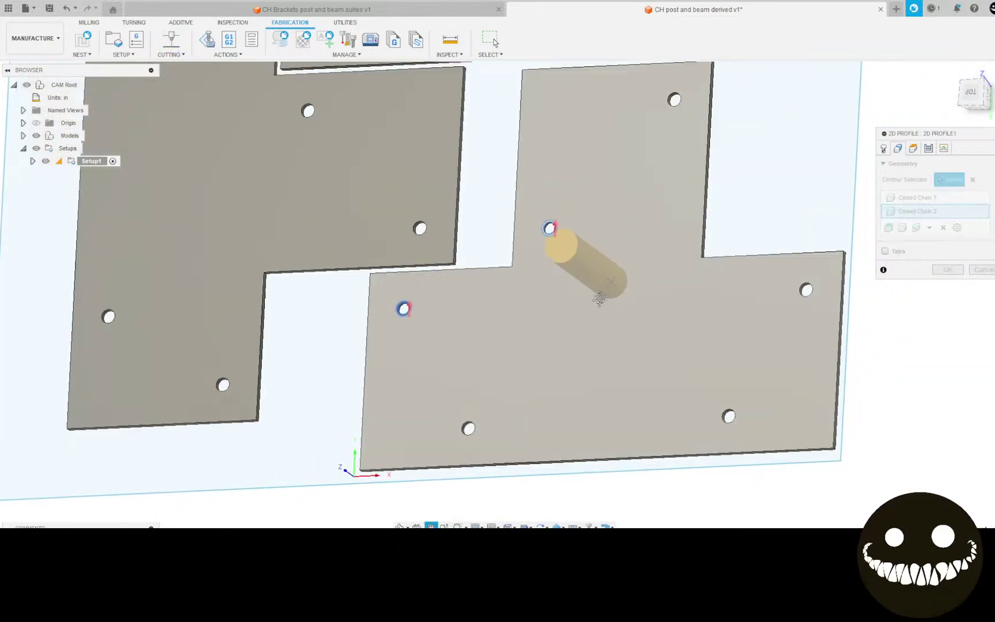
pyautogui.scroll(4, 611, 205)
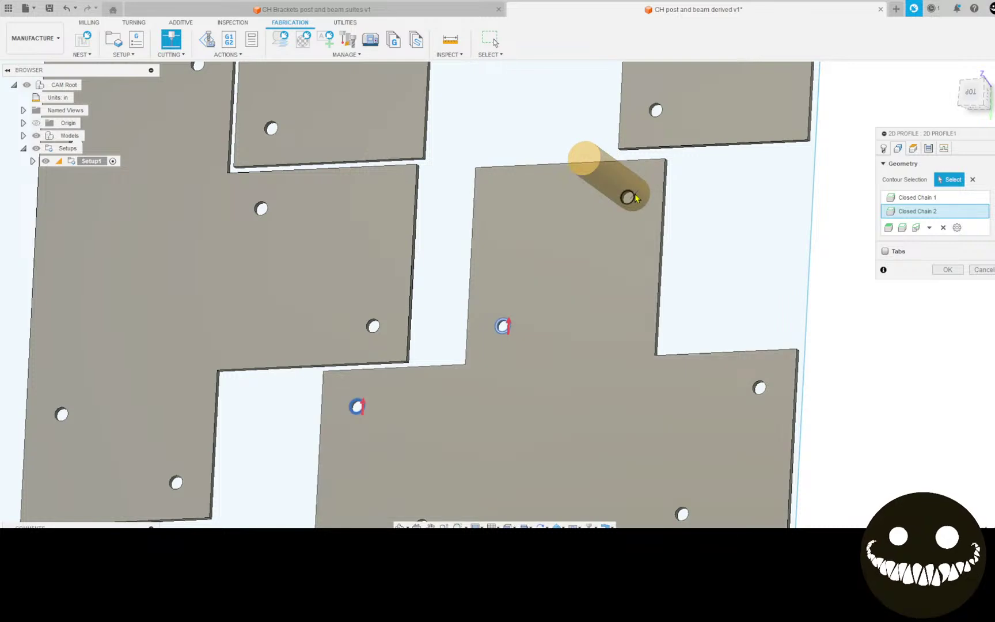
pyautogui.click(639, 195)
pyautogui.scroll(-3, 536, 334)
pyautogui.scroll(2, 471, 346)
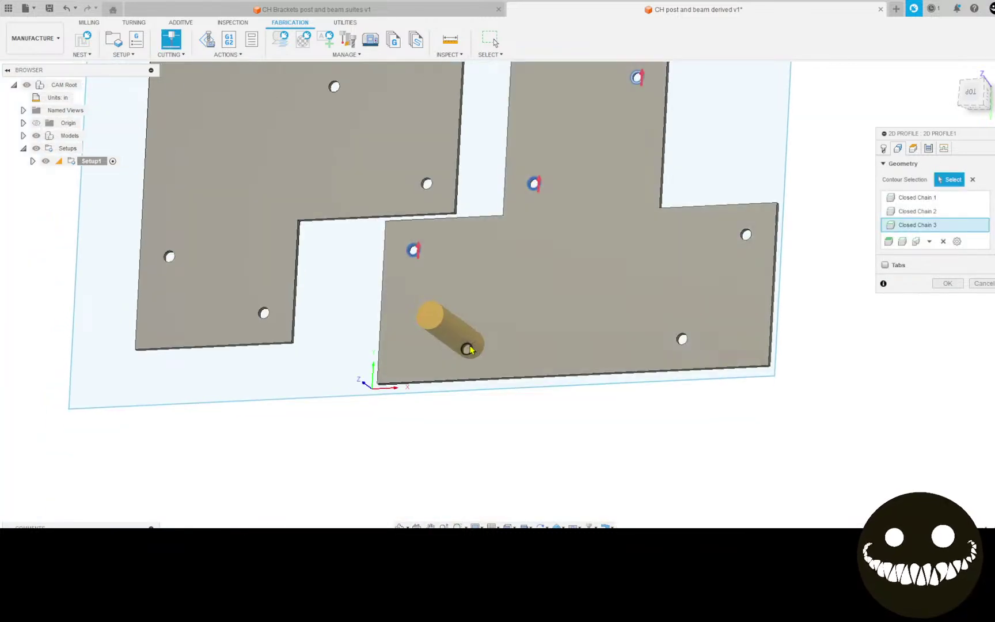
pyautogui.click(469, 347)
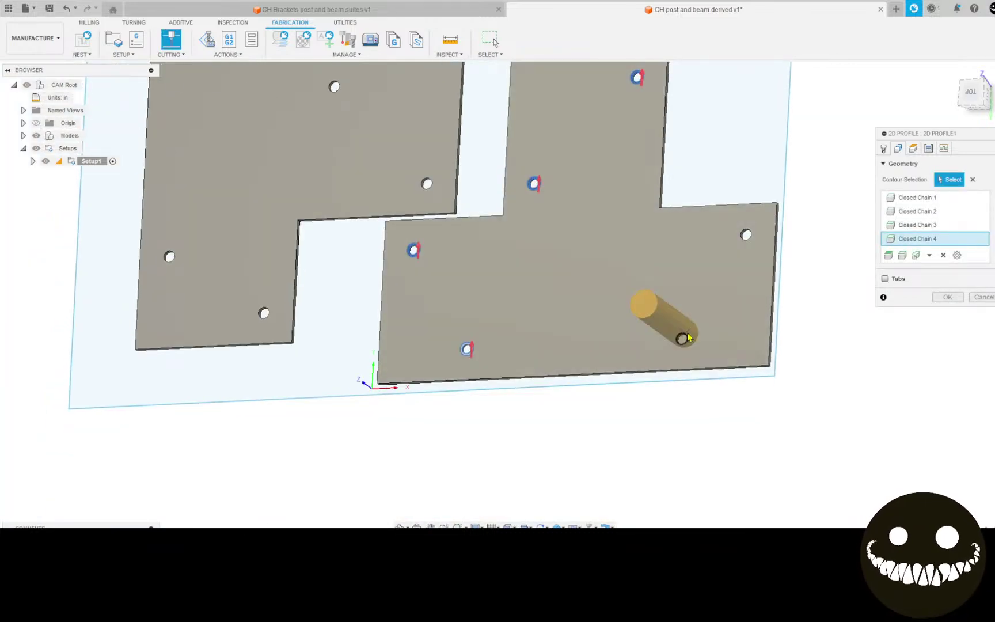
pyautogui.click(693, 338)
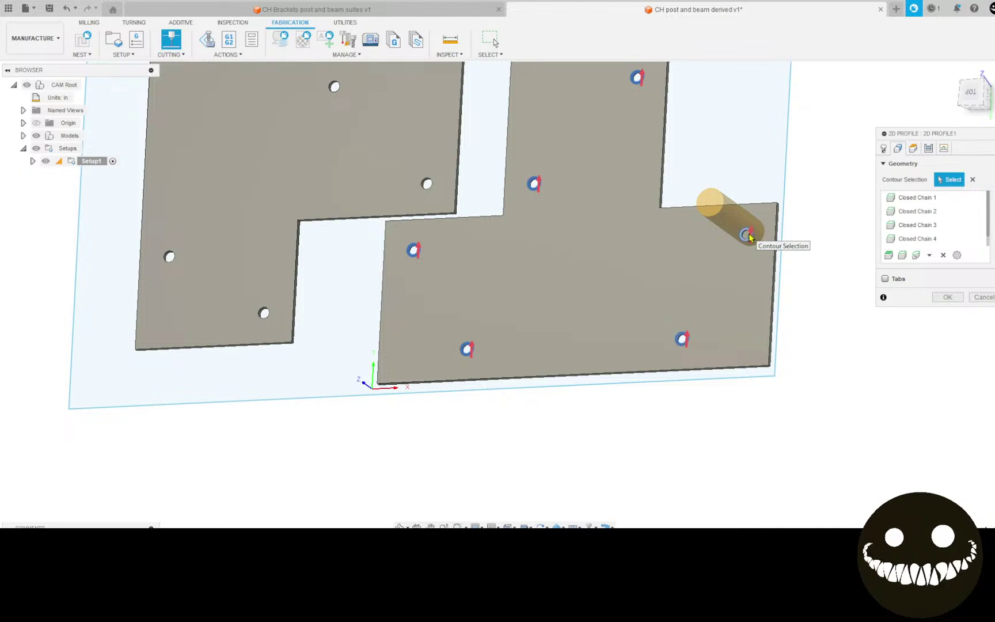
pyautogui.click(748, 235)
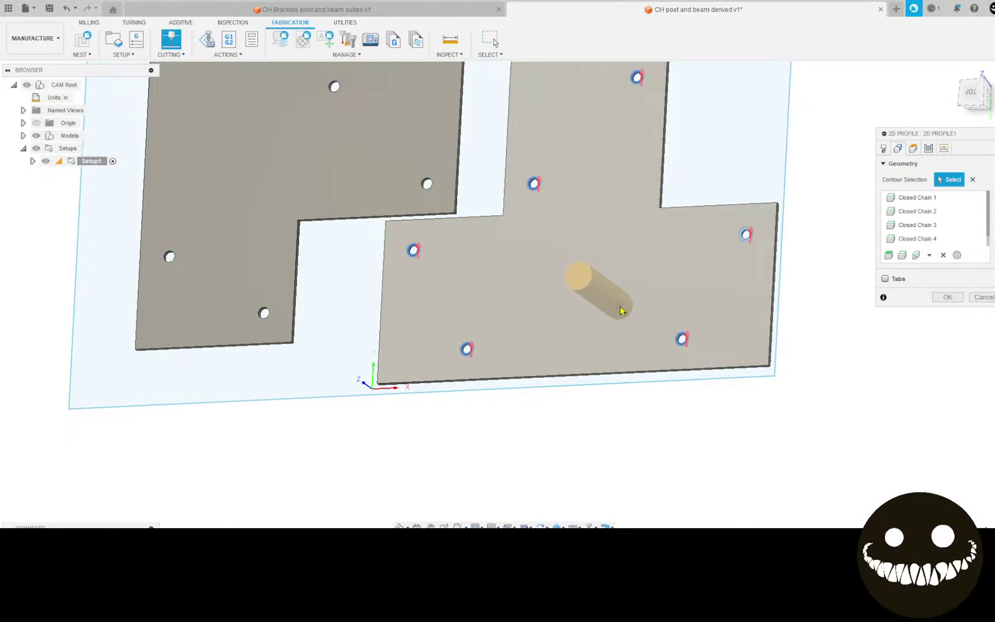
pyautogui.scroll(-3, 627, 334)
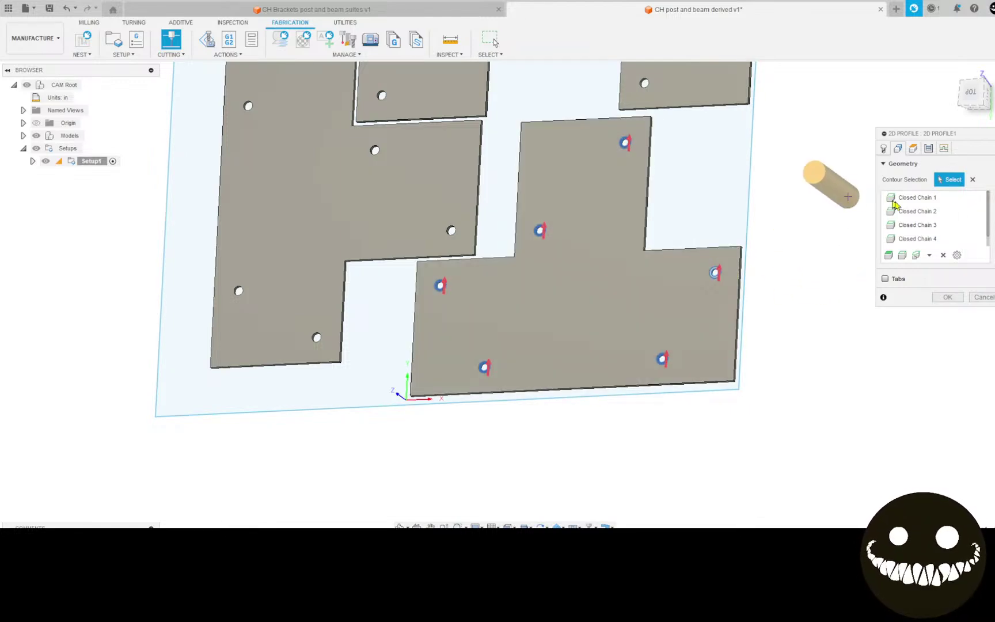
# Set the operation's lead-in radius to 0.3/16 in and the lead-in sweep angle to 160 deg.
pyautogui.click(942, 149)
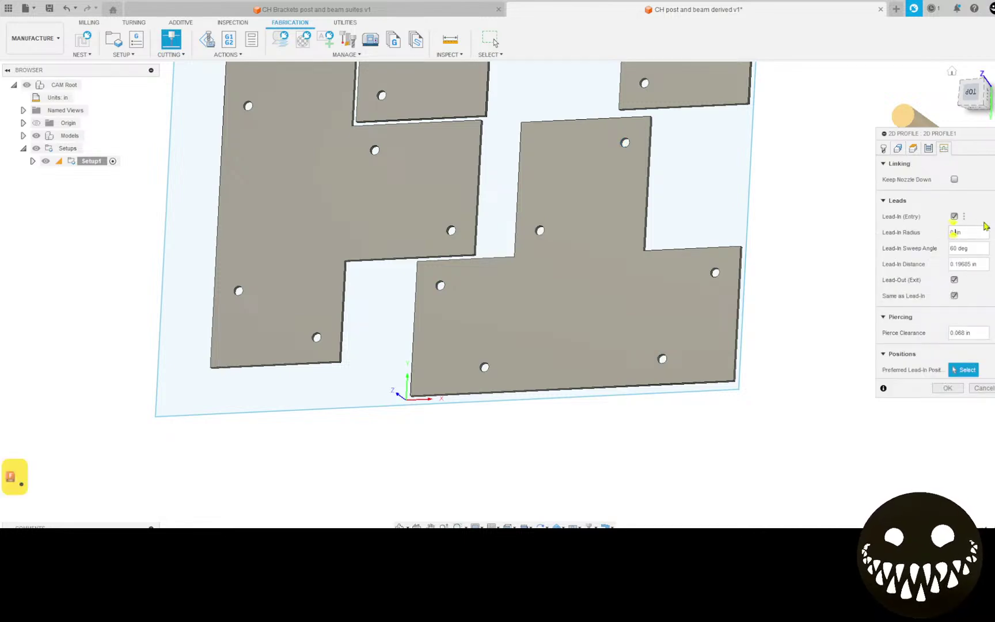
pyautogui.write('3')
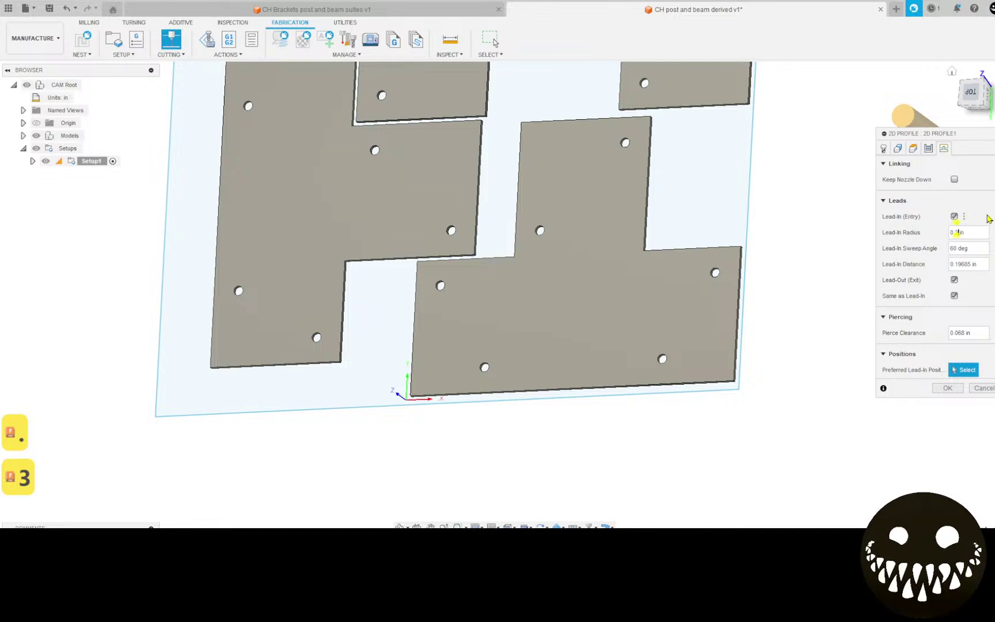
pyautogui.write('/1')
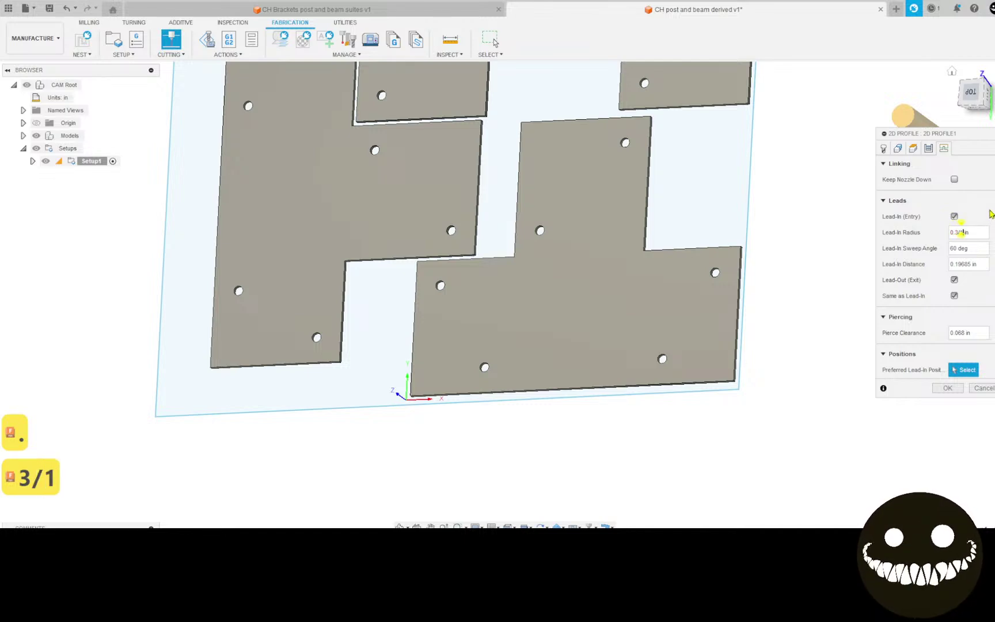
pyautogui.write('6')
pyautogui.click(954, 247)
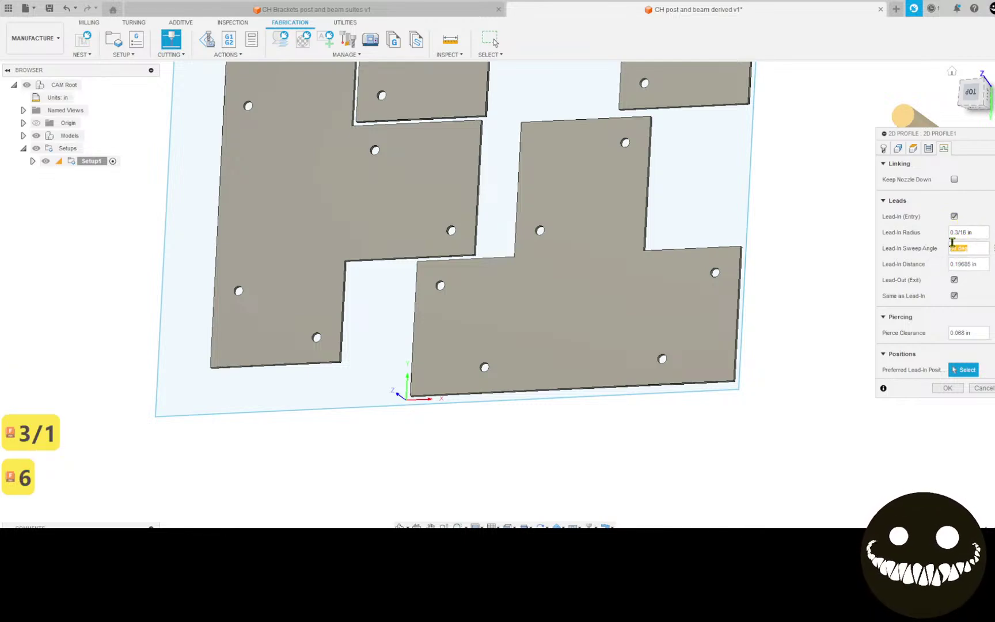
pyautogui.press('Left')
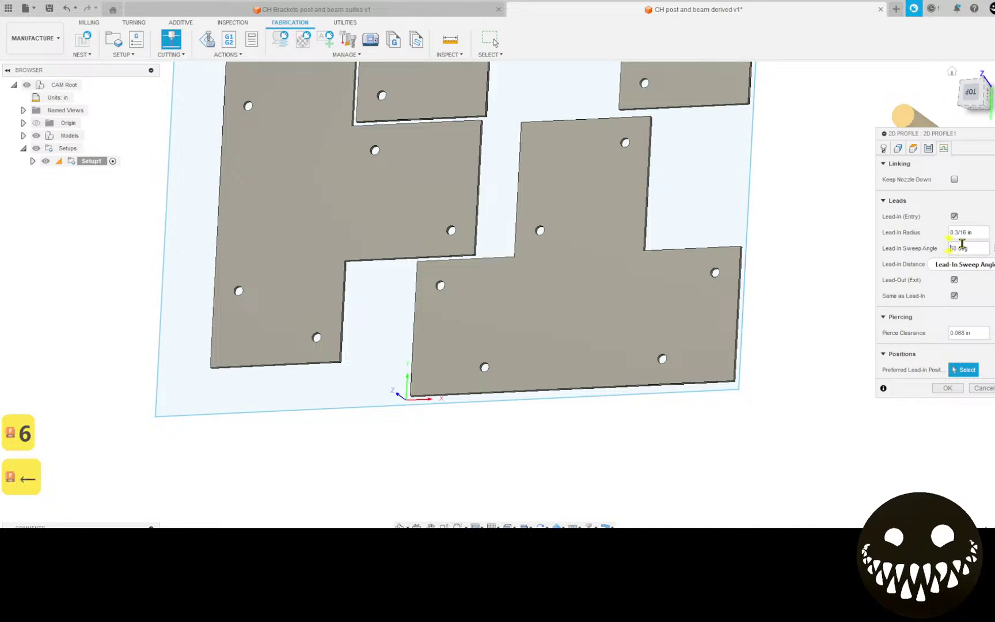
pyautogui.click(984, 266)
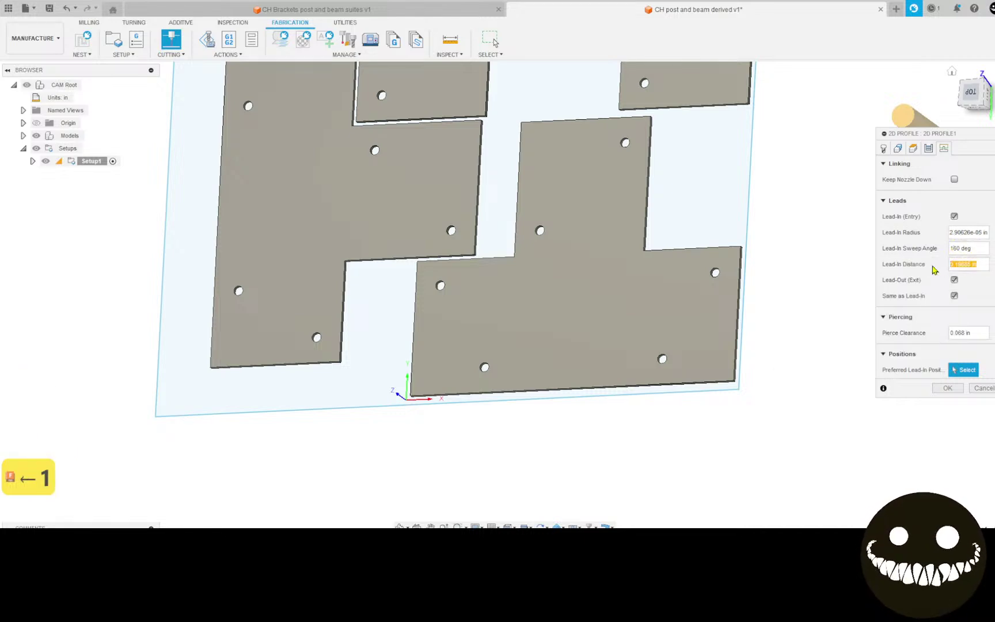
# Set the 2D Profile's lead-in distance to 0 in, disable the lead-out, and set the pierce clearance to 0 in.
pyautogui.write('0')
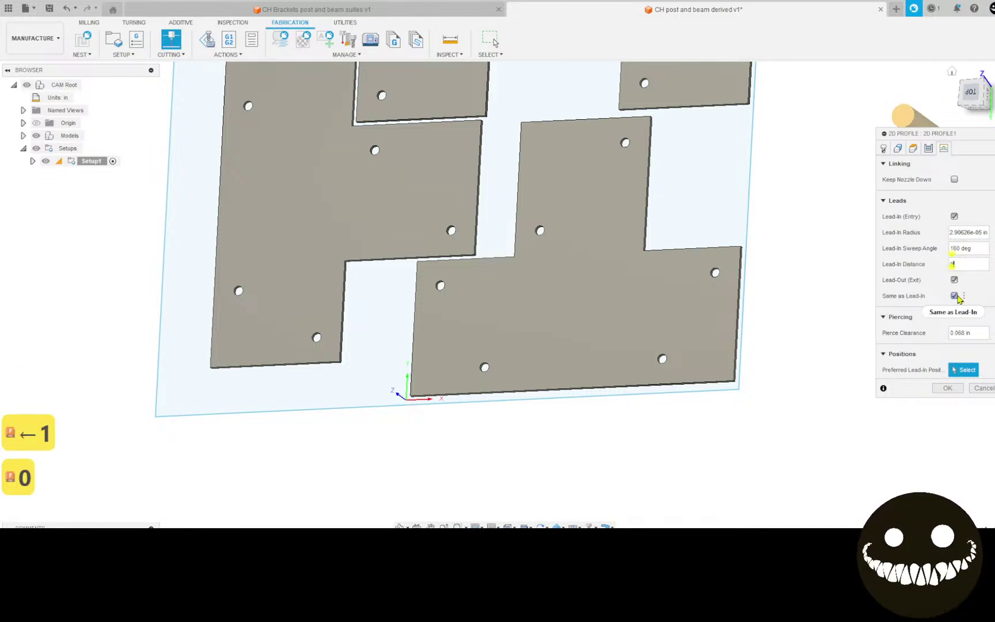
pyautogui.click(954, 280)
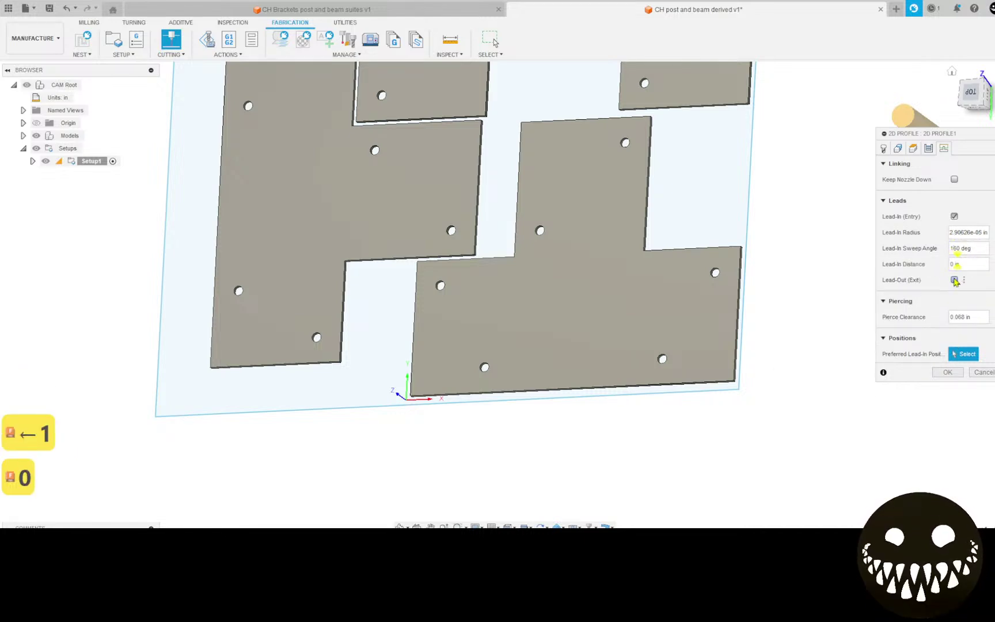
pyautogui.click(983, 319)
pyautogui.write('0')
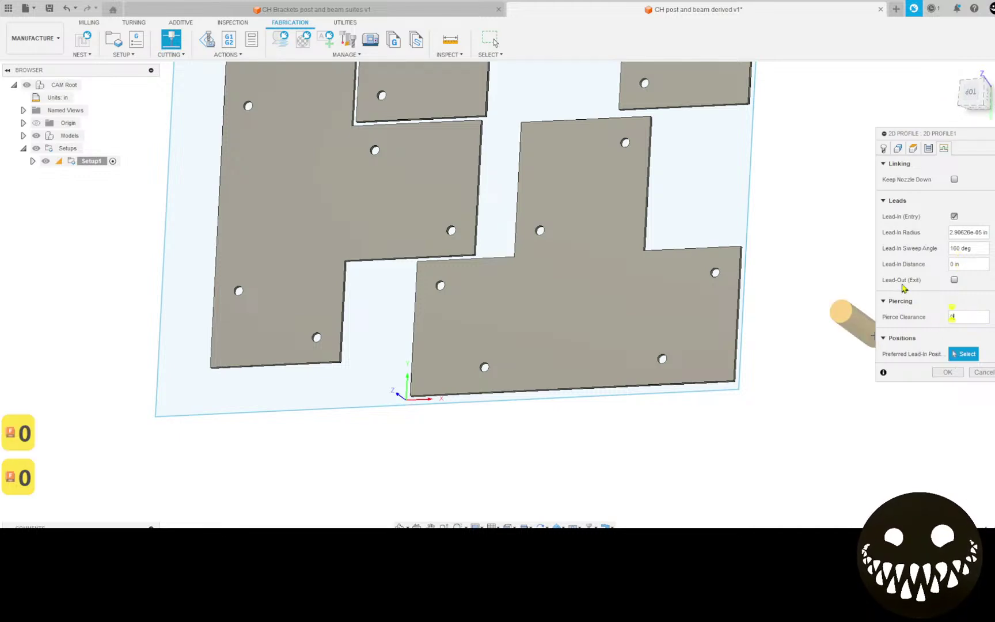
# Set the finishing overlap to 0.03 in, enable Feed Optimization, and accept the 2D Profile operation to generate its toolpath.
pyautogui.click(928, 148)
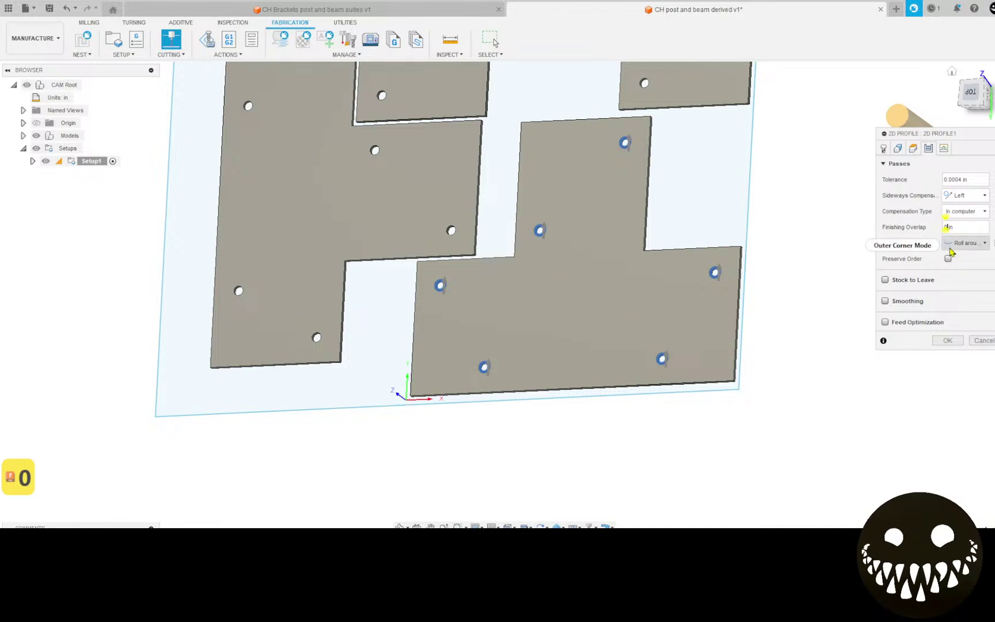
pyautogui.write('0.03')
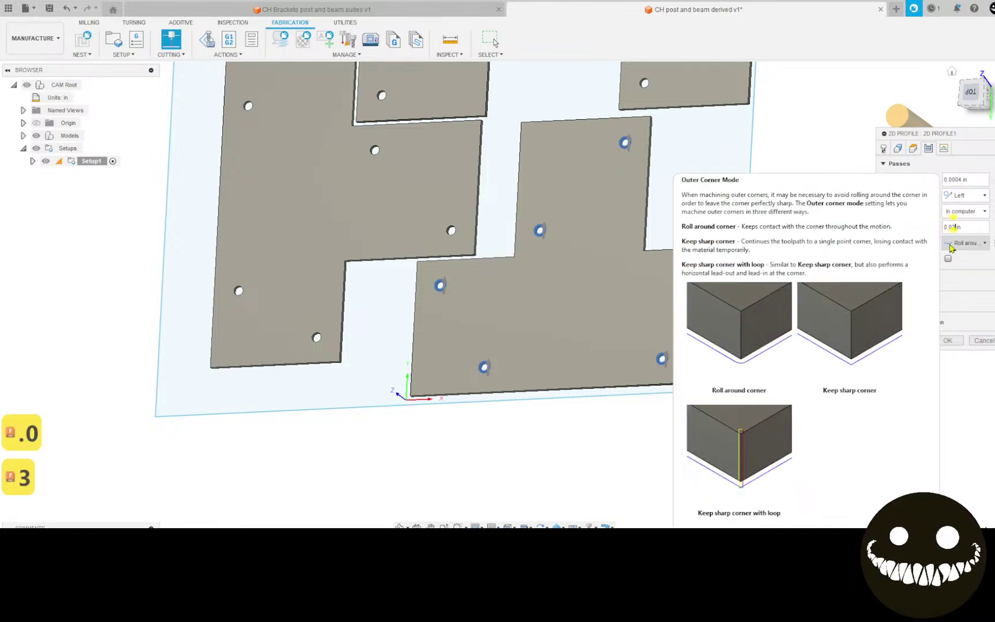
pyautogui.click(948, 341)
pyautogui.click(886, 323)
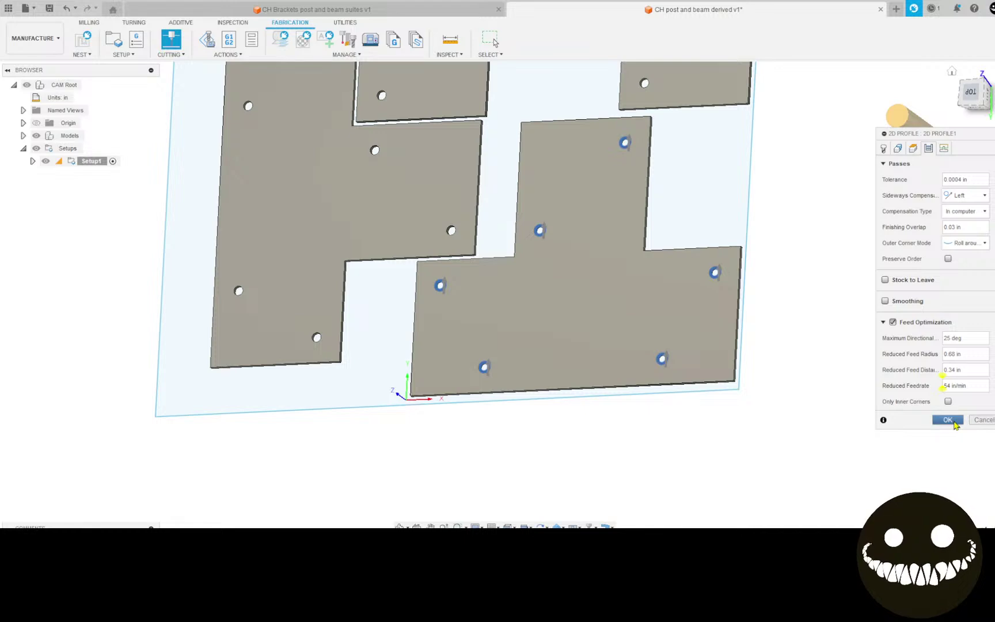
pyautogui.click(948, 420)
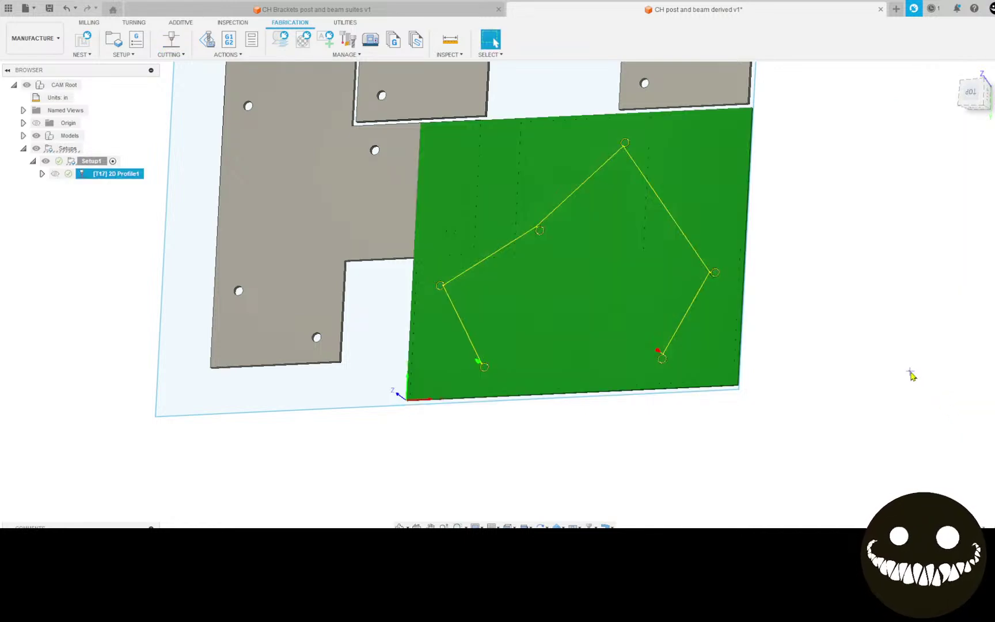
# Edit the 2D Profile operation to use a lead-in radius of 3/16 in and regenerate the hole toolpath.
pyautogui.scroll(10, 510, 233)
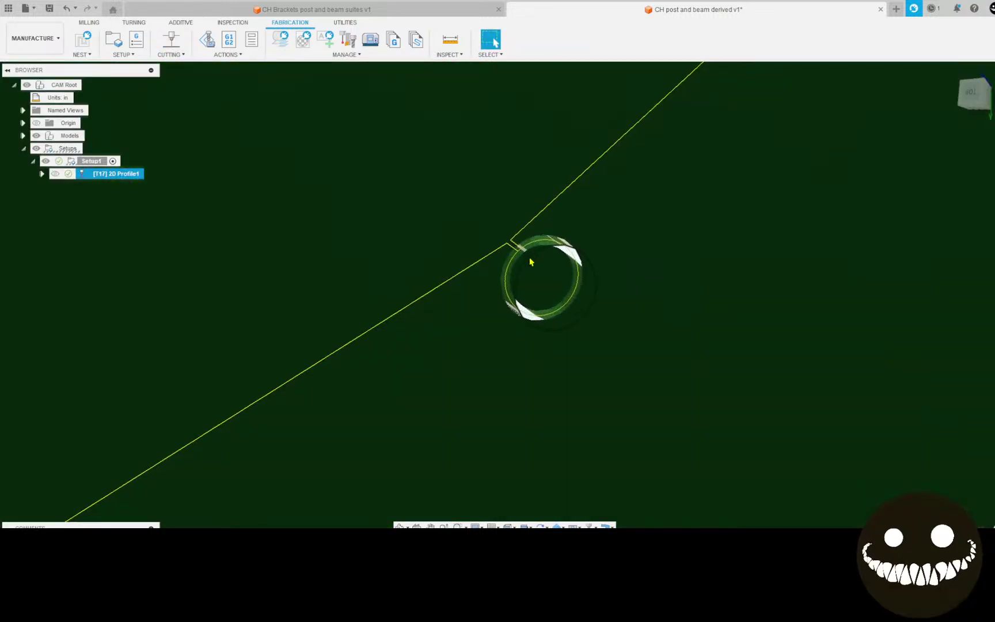
pyautogui.scroll(-10, 512, 247)
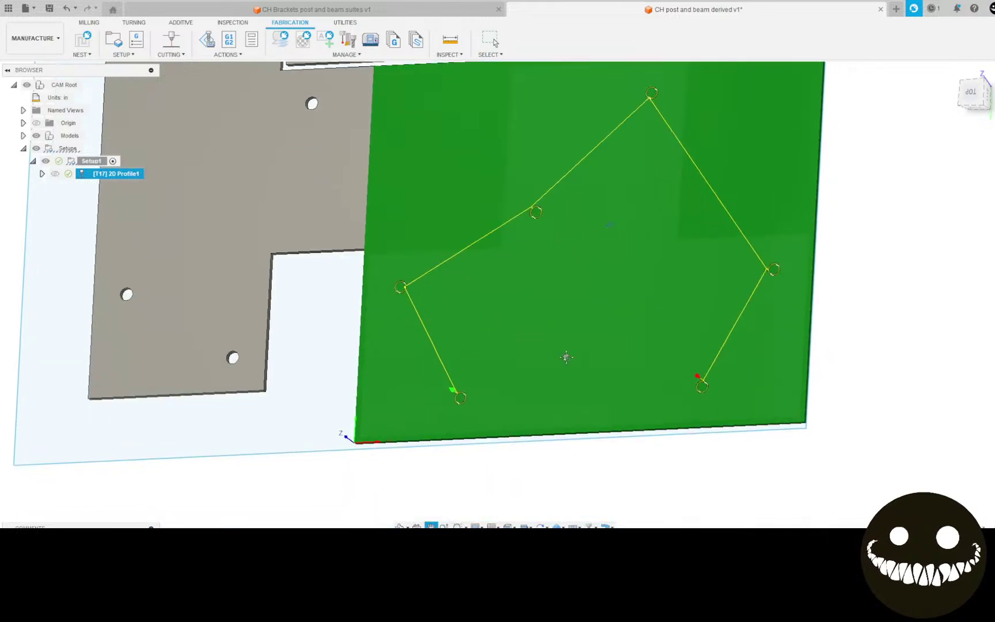
pyautogui.rightClick(127, 173)
pyautogui.click(144, 178)
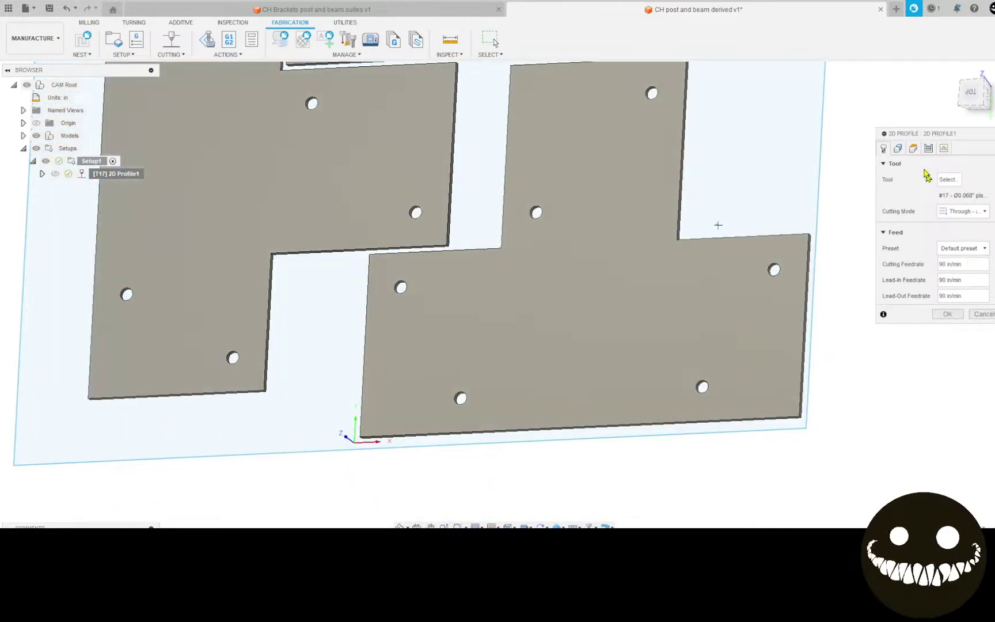
pyautogui.click(913, 148)
pyautogui.click(898, 148)
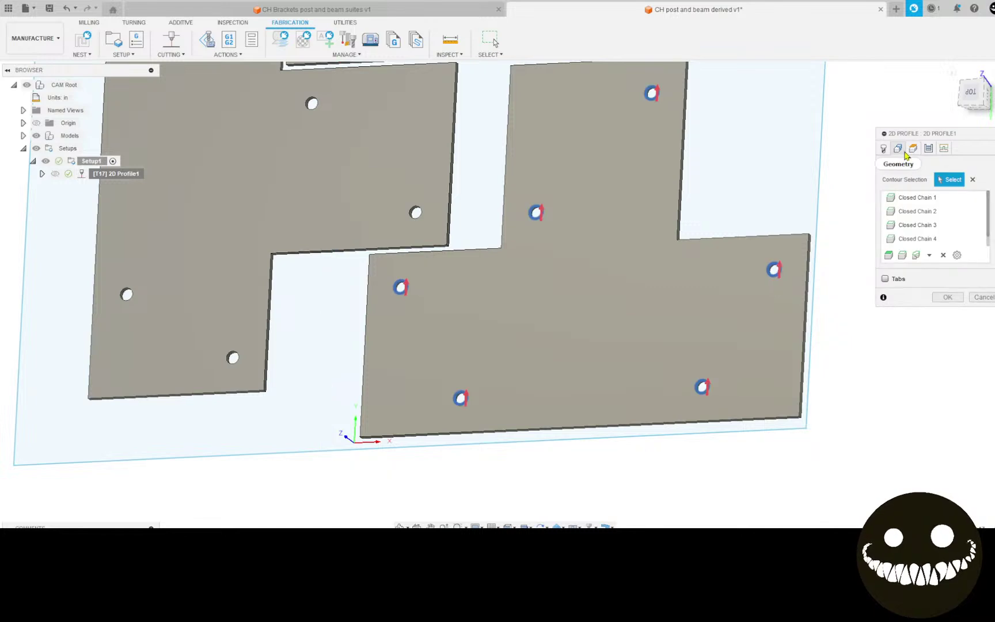
pyautogui.click(928, 149)
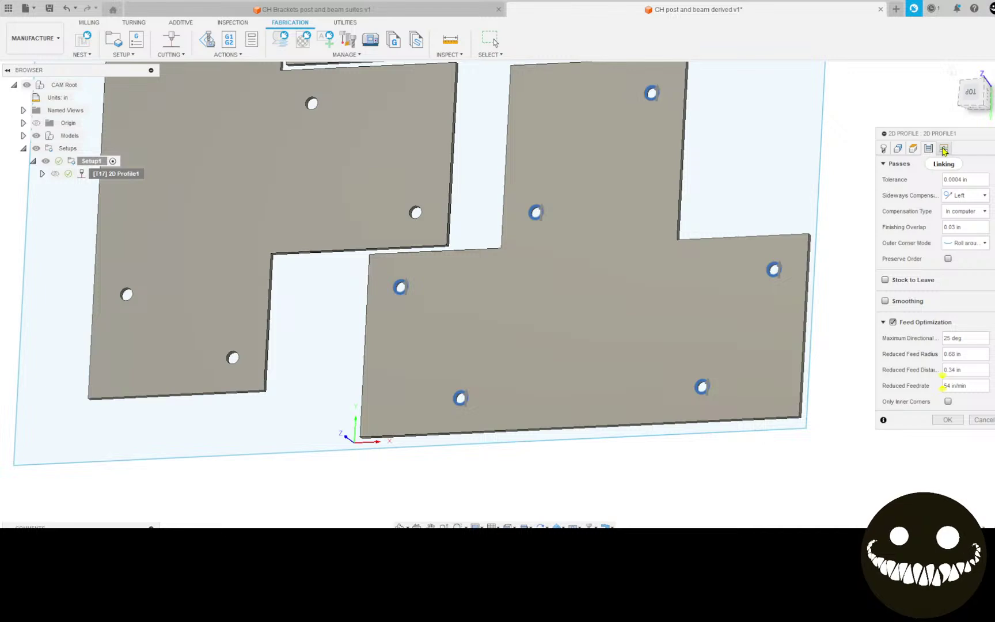
pyautogui.click(943, 149)
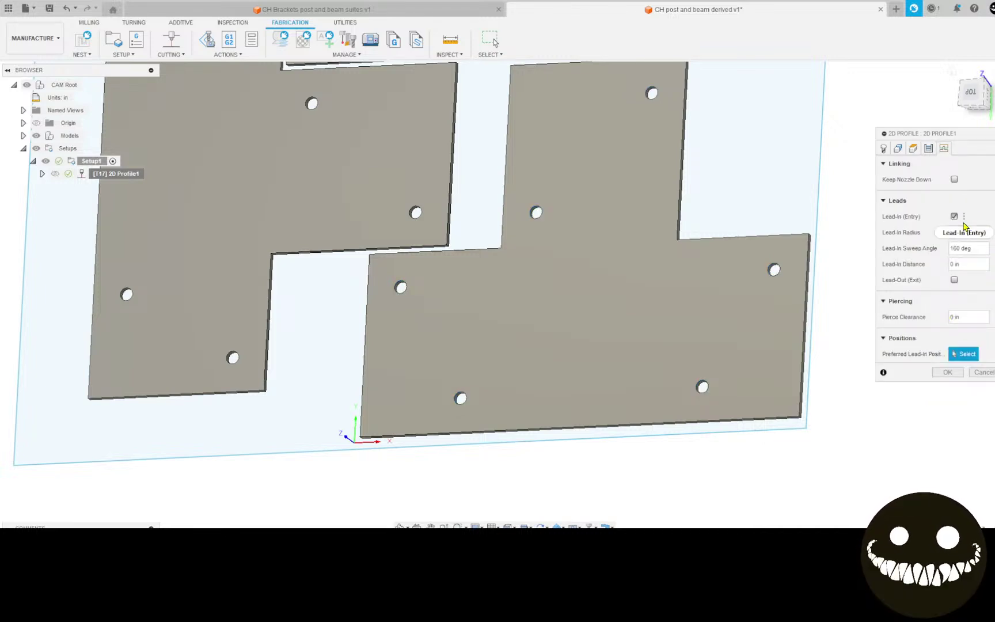
pyautogui.write('3/16')
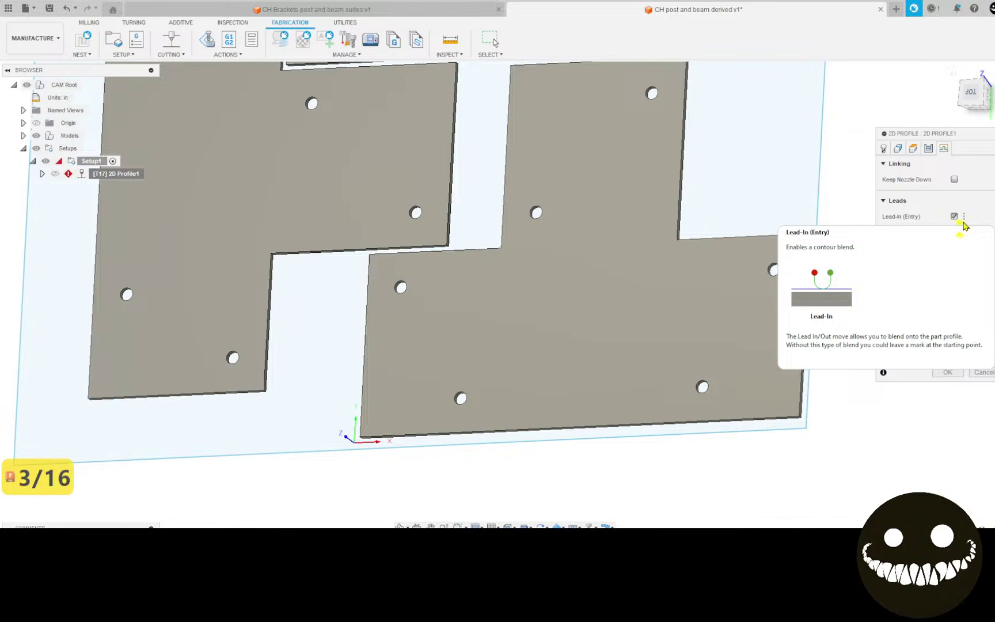
pyautogui.click(947, 372)
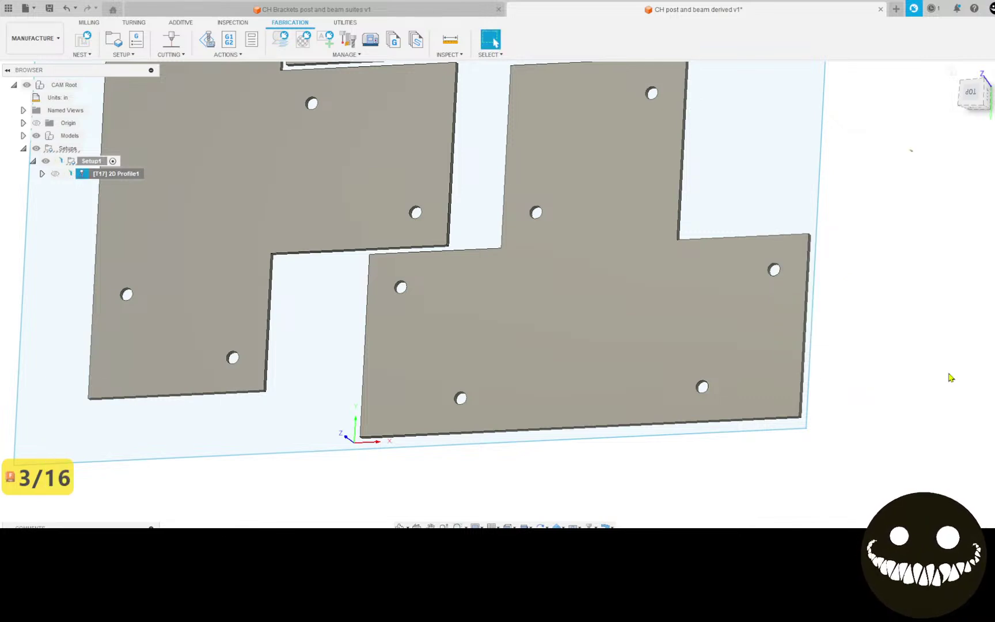
# Check the lead-in at one of the holes and reopen the 2D Profile operation's lead-in radius for editing.
pyautogui.scroll(8, 774, 273)
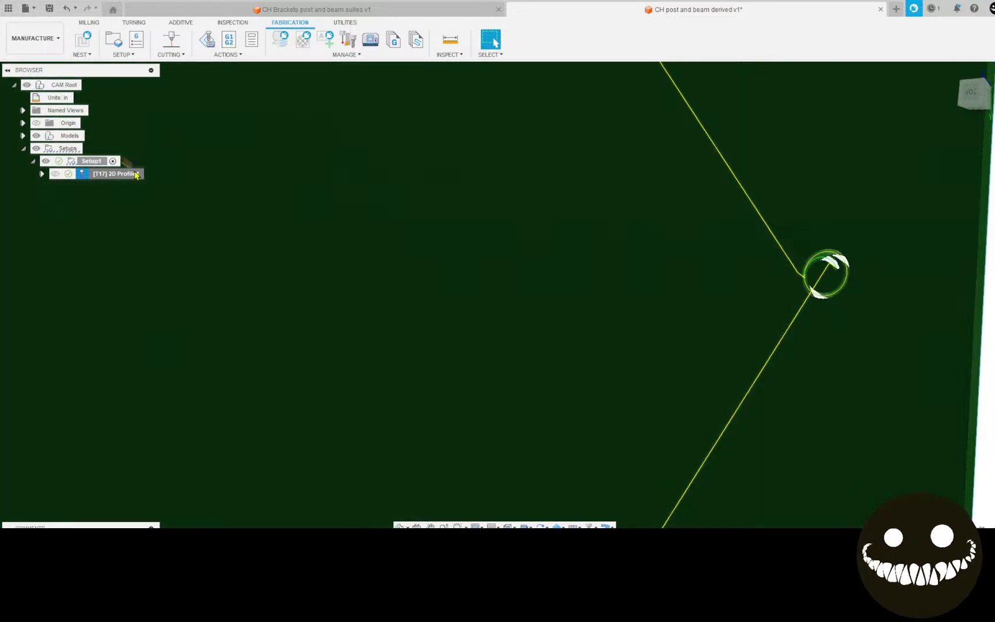
pyautogui.doubleClick(83, 178)
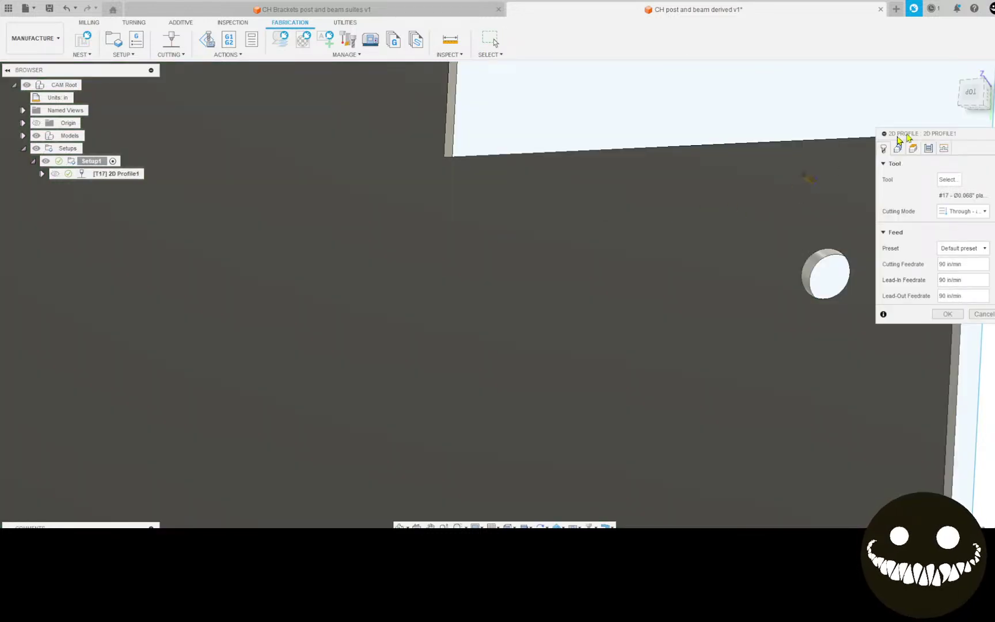
pyautogui.click(944, 148)
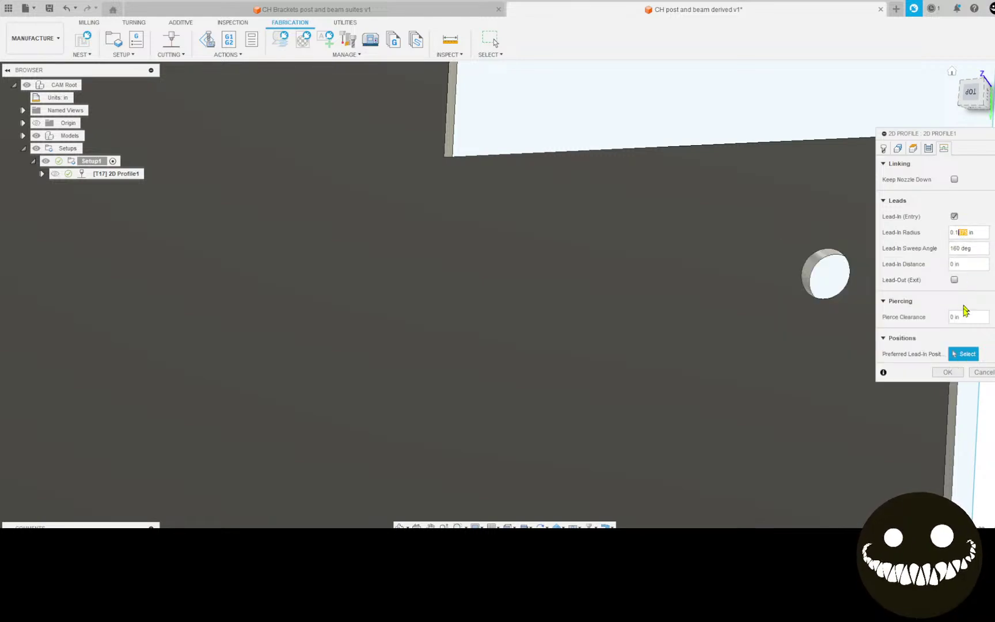
# Set the hole profile's lead-in radius to 0.12 in, accept the operation and inspect the toolpath around the holes.
pyautogui.write('2')
pyautogui.click(947, 372)
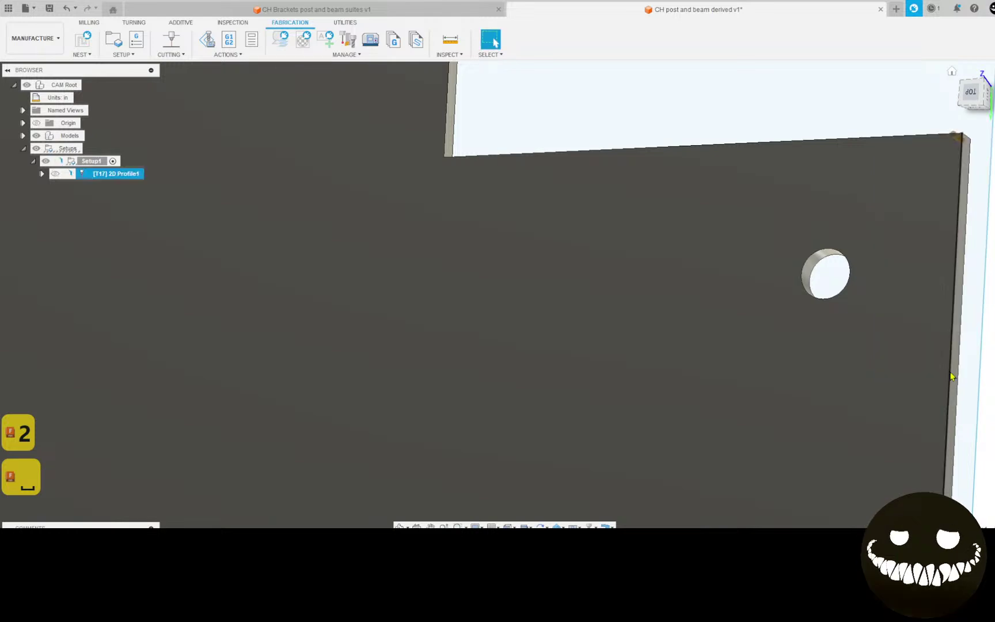
pyautogui.scroll(4, 806, 260)
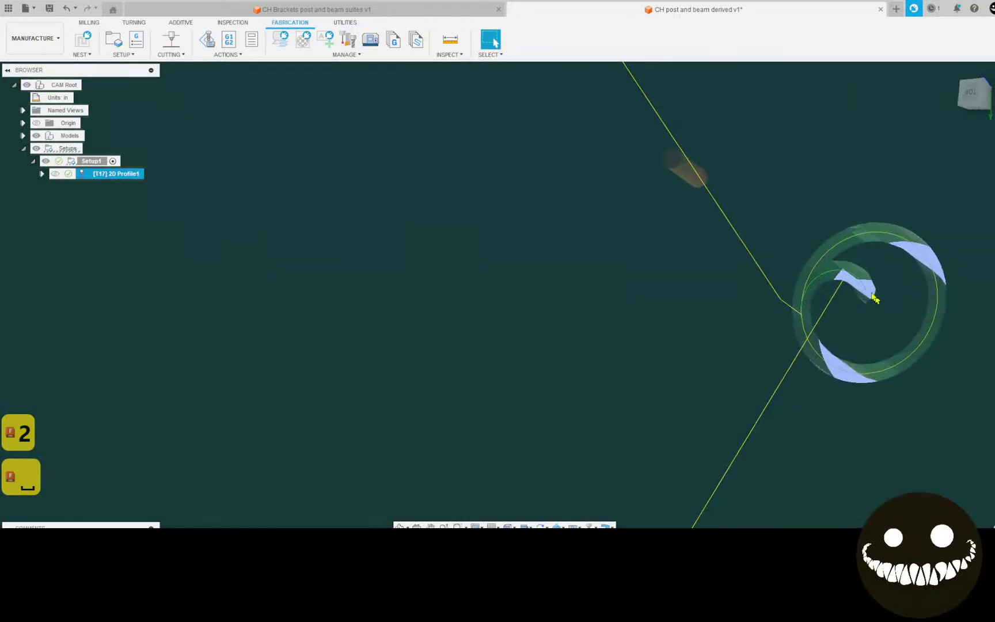
pyautogui.moveTo(871, 285); pyautogui.dragTo(620, 267, button='middle')
pyautogui.scroll(3, 433, 278)
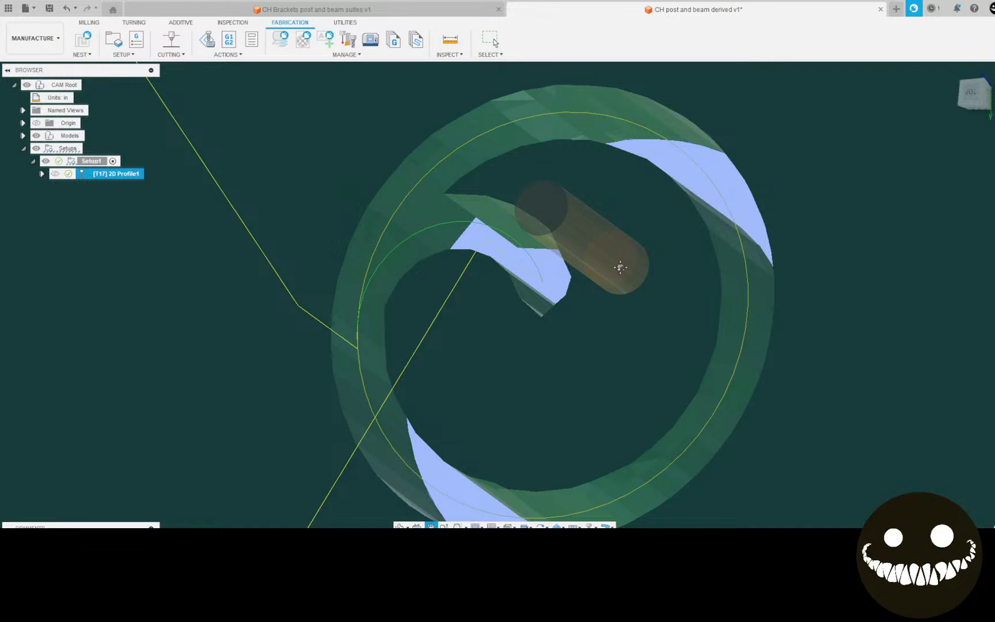
pyautogui.scroll(-10, 619, 268)
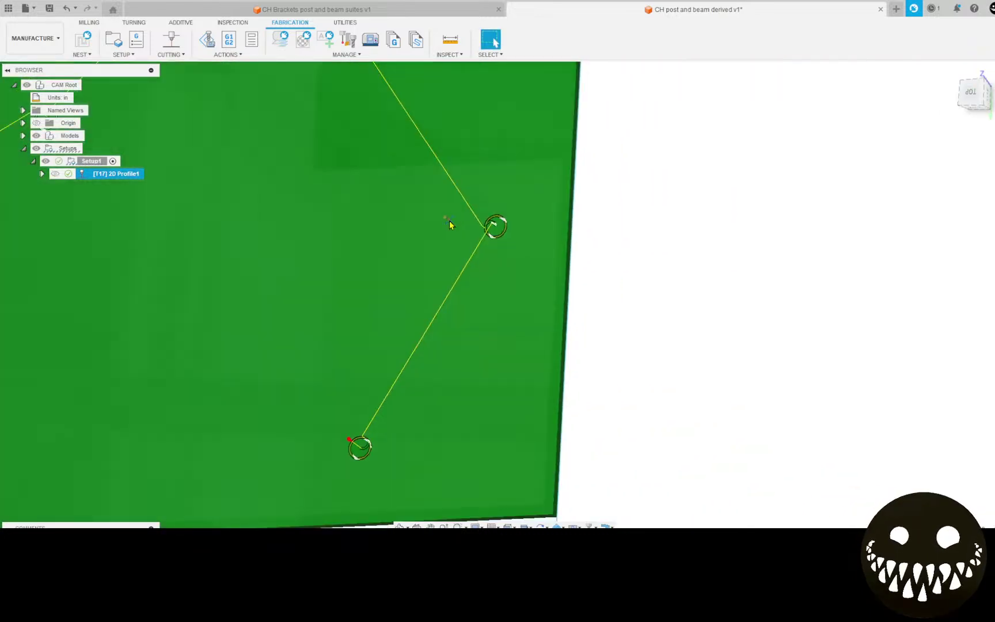
pyautogui.scroll(-6, 450, 224)
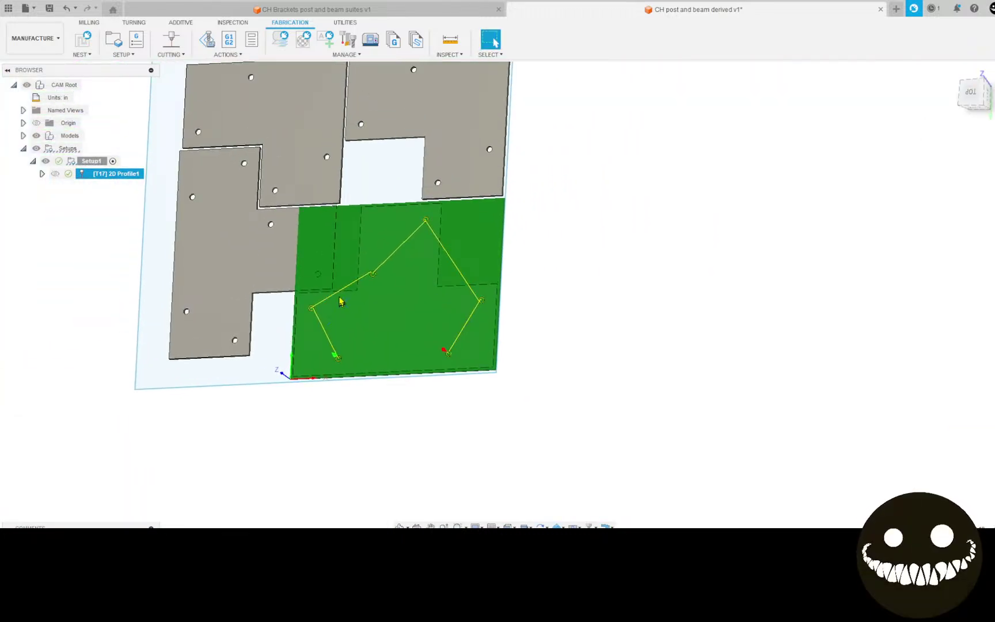
# Create a second 2D Profile operation and select the outer contour of the T-shaped bracket near the origin.
pyautogui.scroll(3, 340, 300)
pyautogui.click(171, 39)
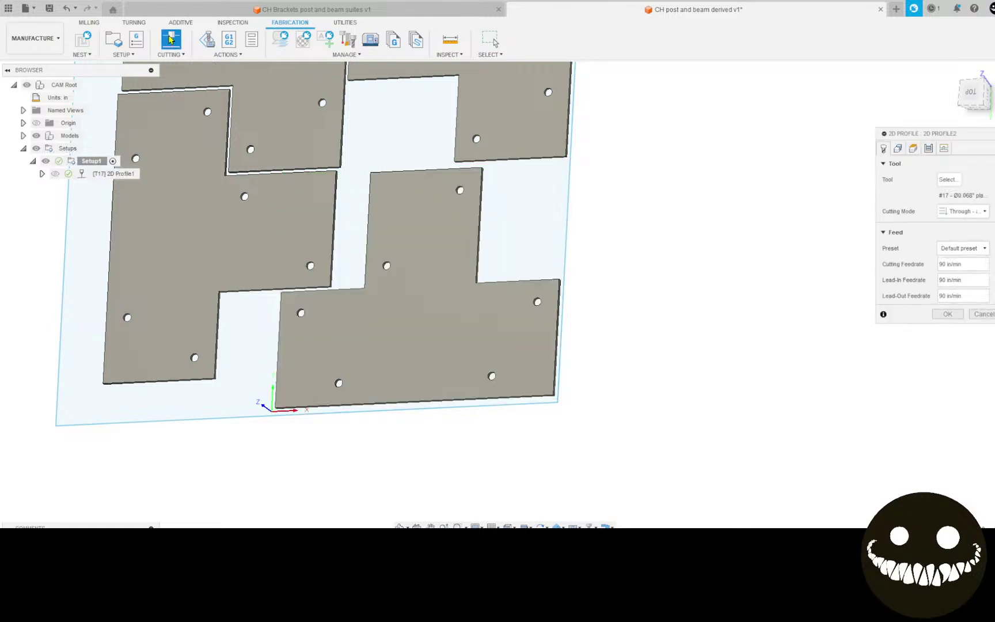
pyautogui.click(384, 175)
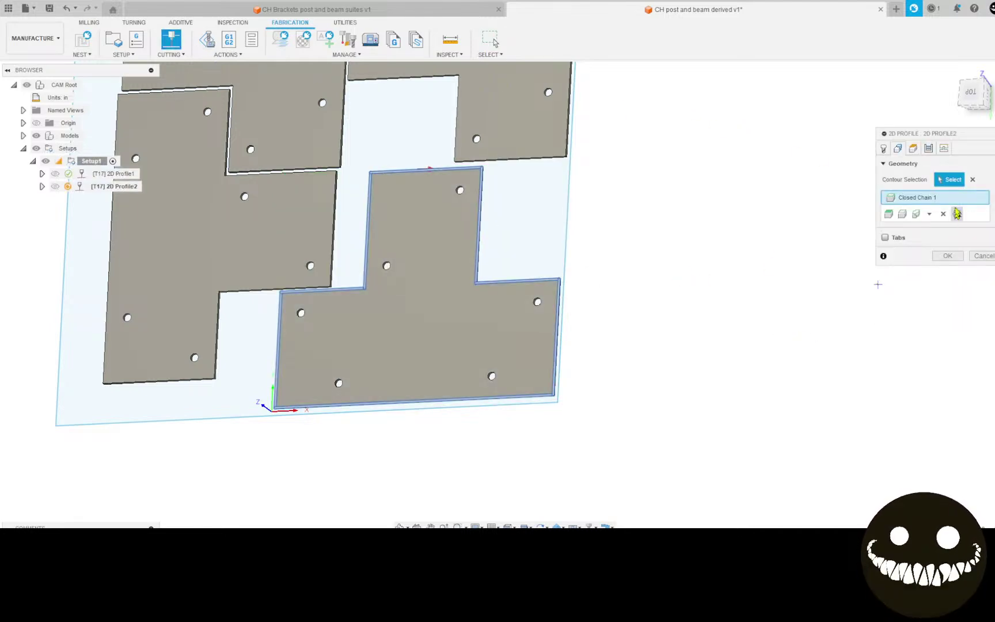
# Set the outer profile's lead-in radius to 0.06 in and pierce clearance to 0 in, and generate its toolpath.
pyautogui.click(945, 148)
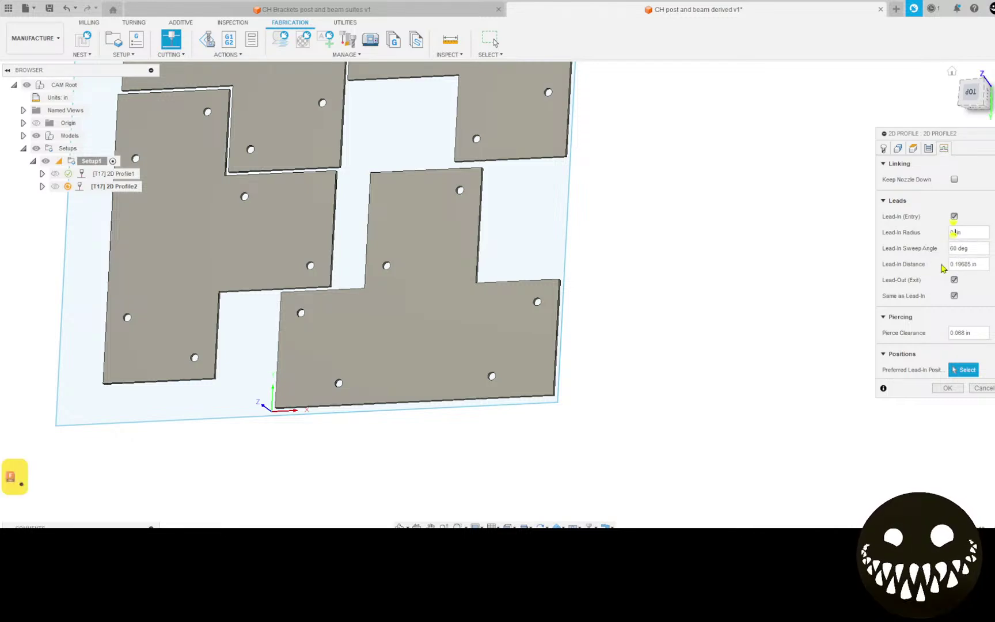
pyautogui.write('0')
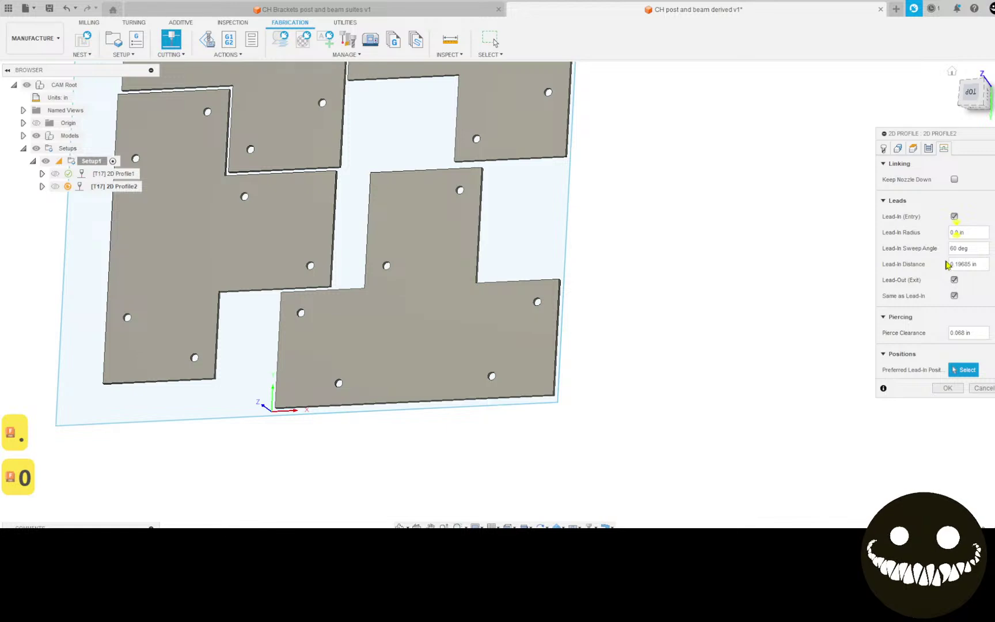
pyautogui.write('6')
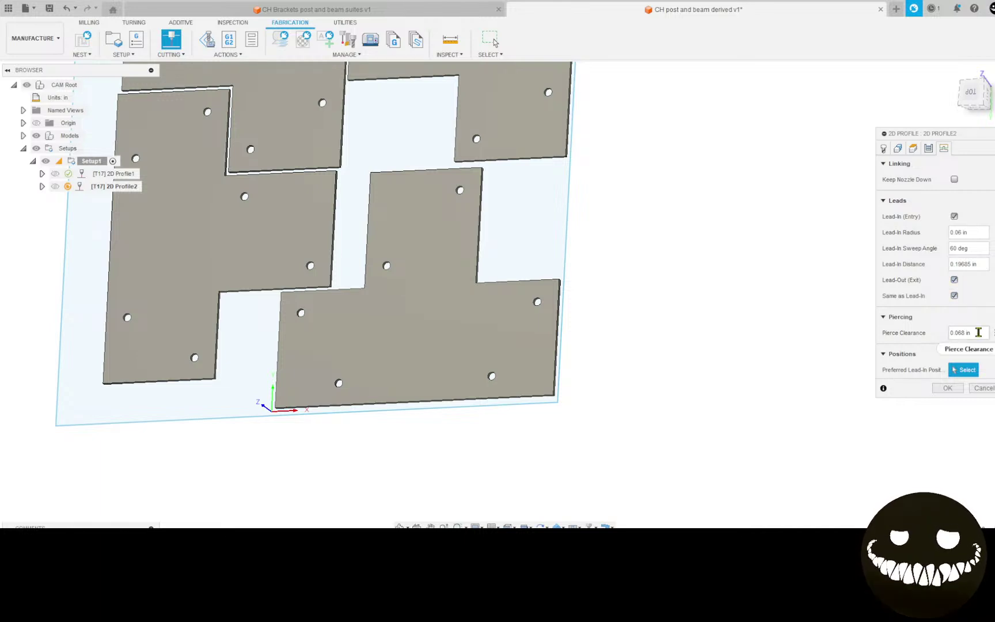
pyautogui.click(951, 332)
pyautogui.write('0')
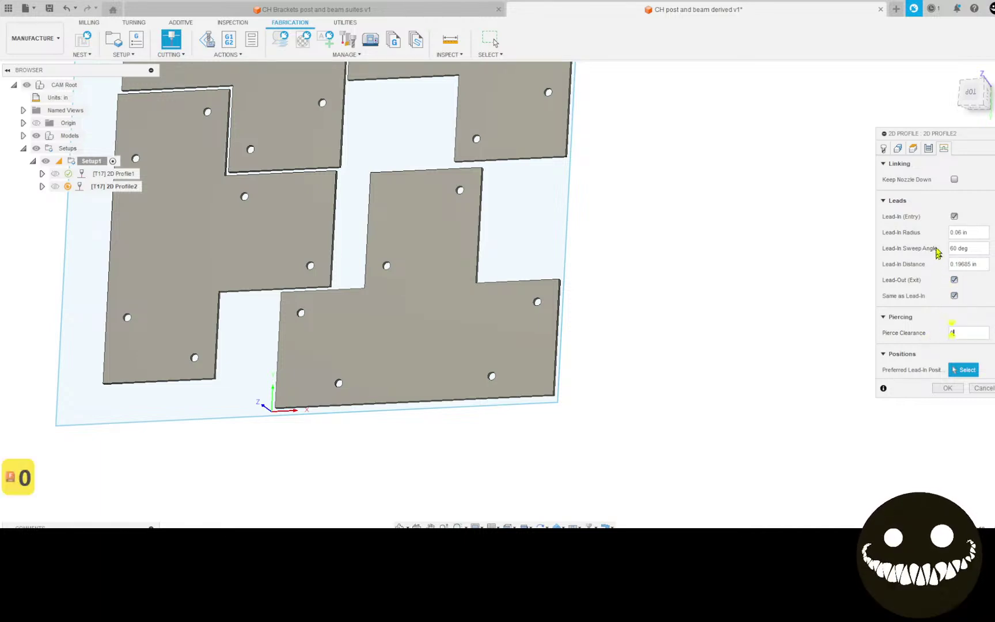
pyautogui.click(947, 387)
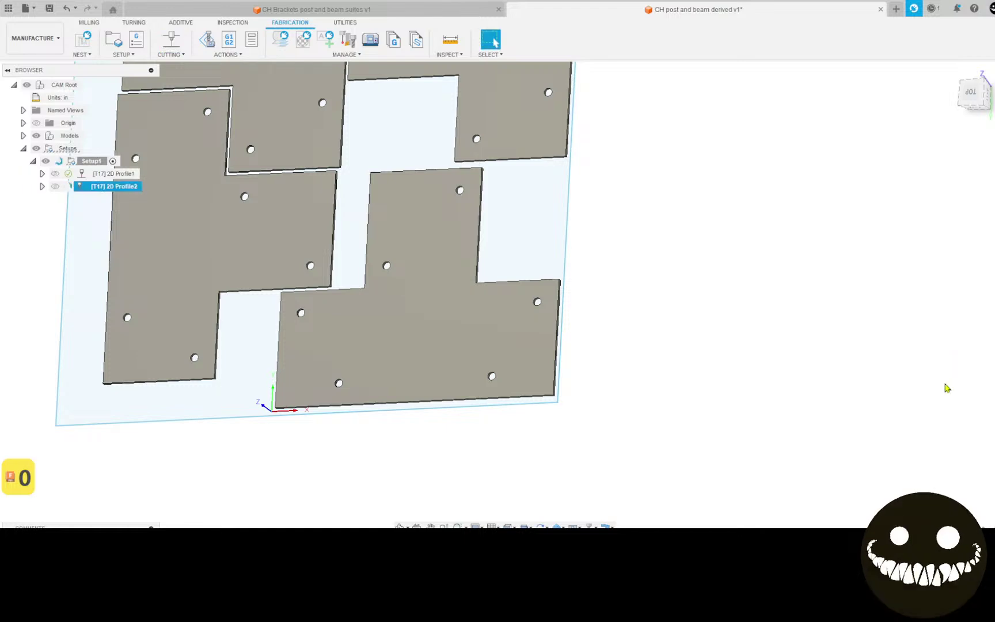
pyautogui.scroll(4, 576, 285)
pyautogui.moveTo(527, 266); pyautogui.dragTo(655, 238, button='middle')
pyautogui.scroll(-2, 661, 249)
pyautogui.scroll(-1, 662, 249)
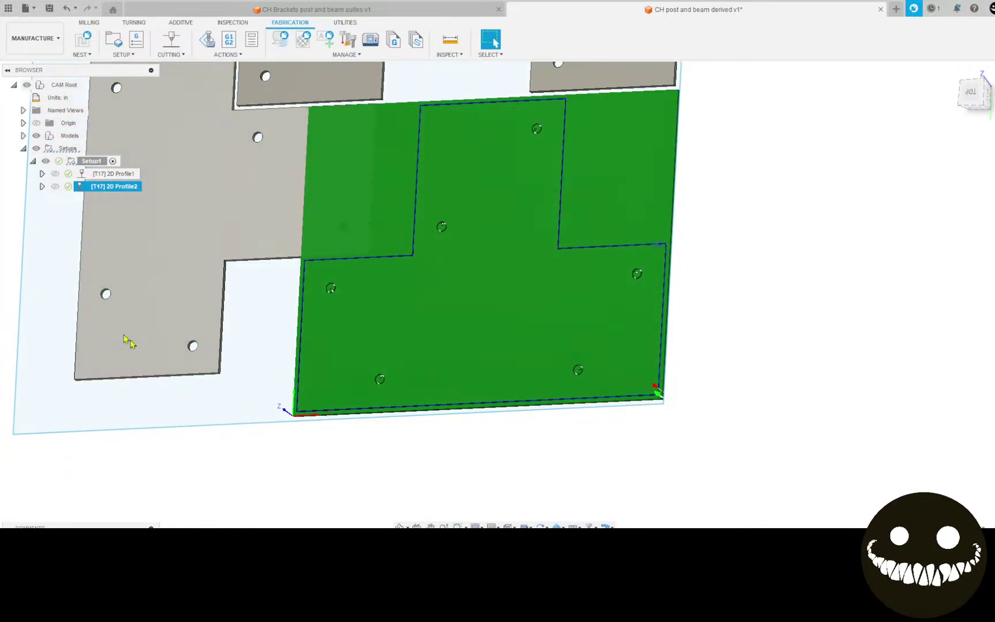
# Review the passes settings of the outer 2D Profile operation and examine its toolpath at a corner.
pyautogui.rightClick(114, 192)
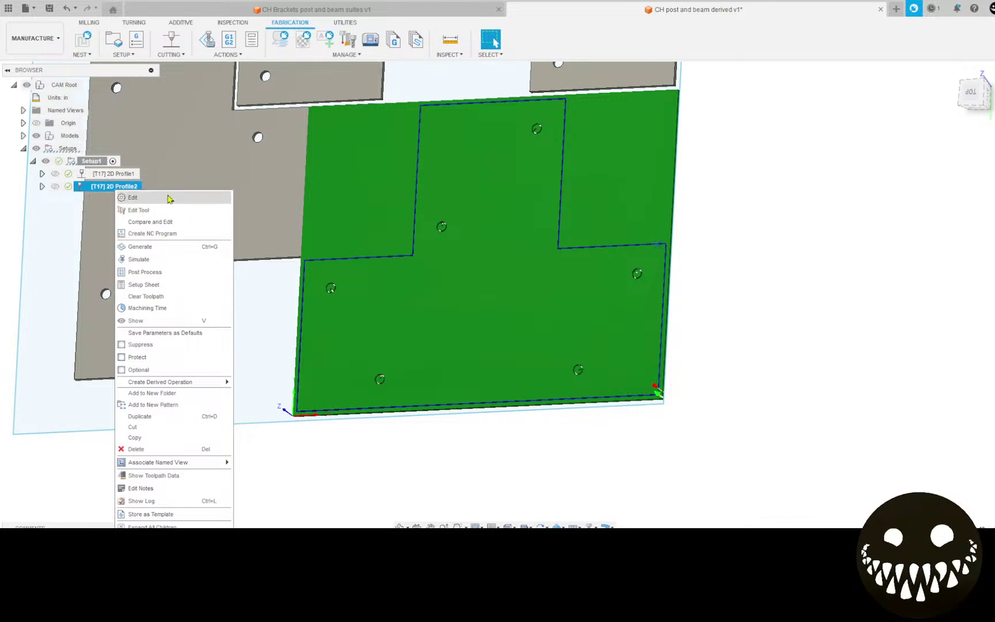
pyautogui.click(119, 197)
pyautogui.click(931, 148)
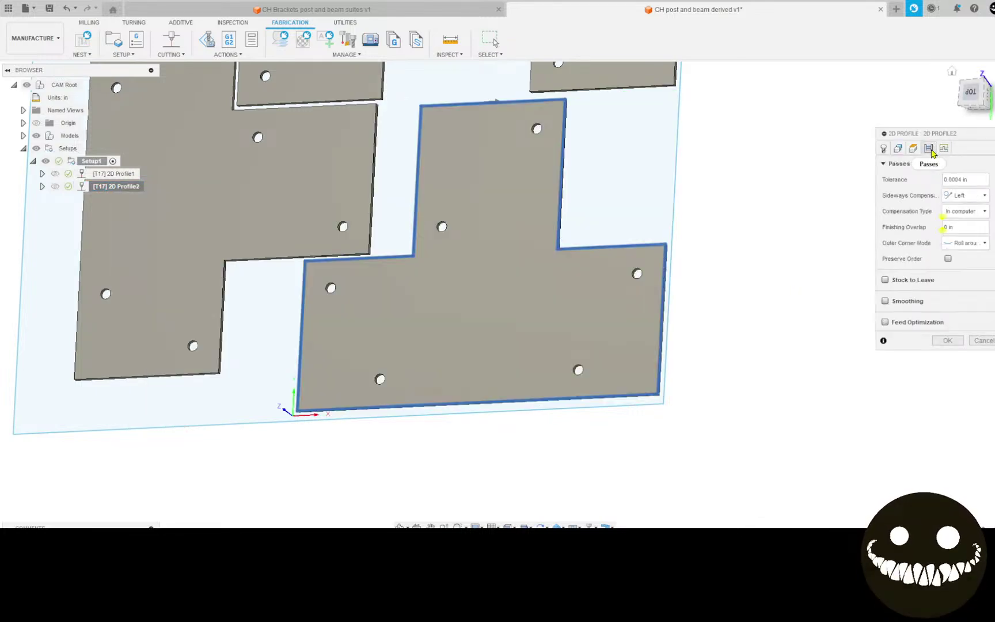
pyautogui.click(944, 340)
pyautogui.scroll(10, 583, 229)
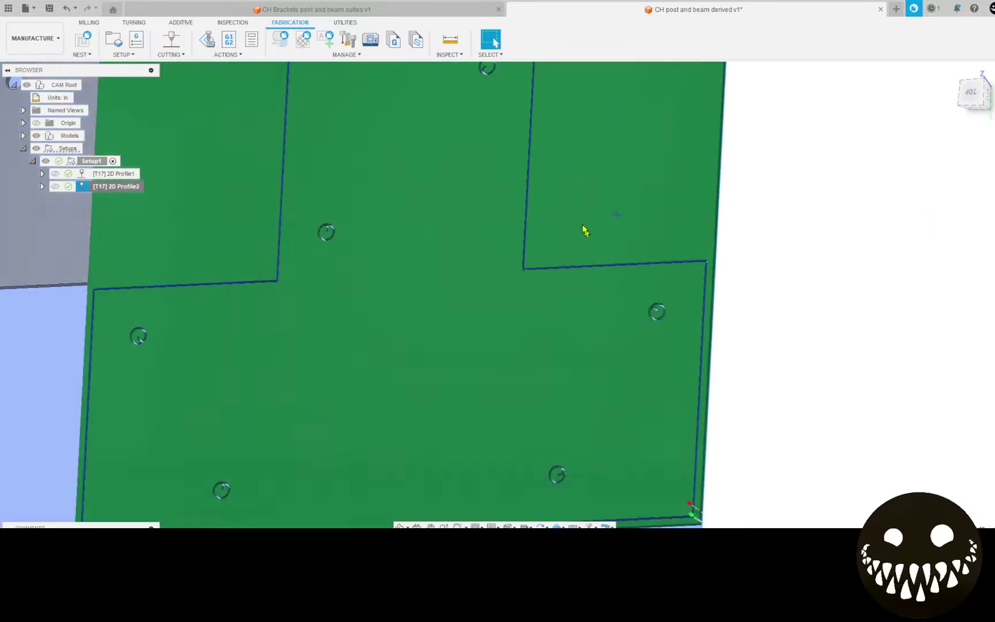
pyautogui.scroll(5, 662, 339)
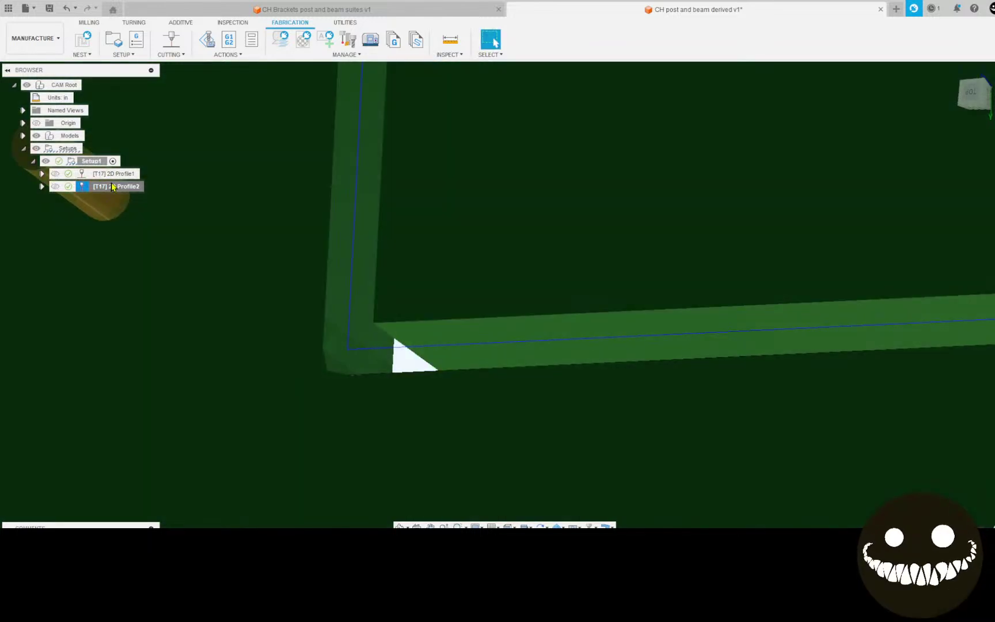
# Enable Feed Optimization for the outer 2D Profile operation and inspect the regenerated toolpath at the corner.
pyautogui.rightClick(113, 186)
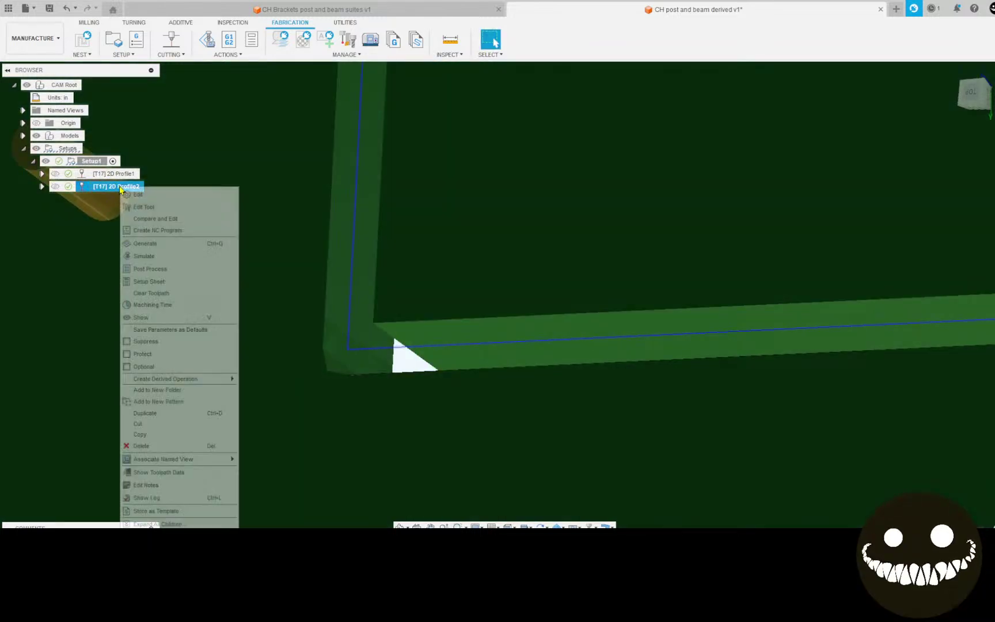
pyautogui.click(129, 195)
pyautogui.click(945, 148)
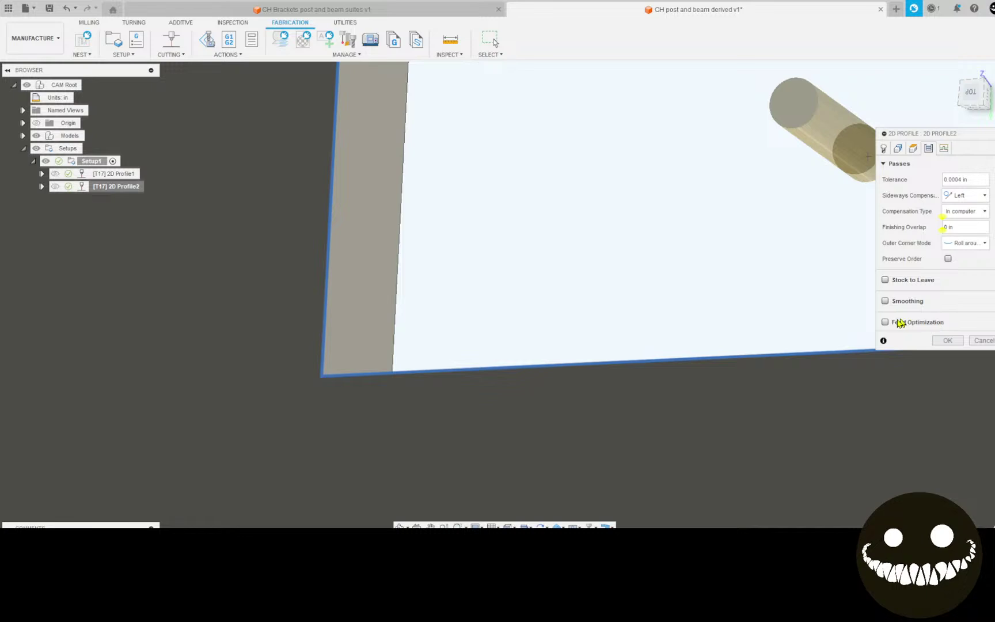
pyautogui.click(885, 323)
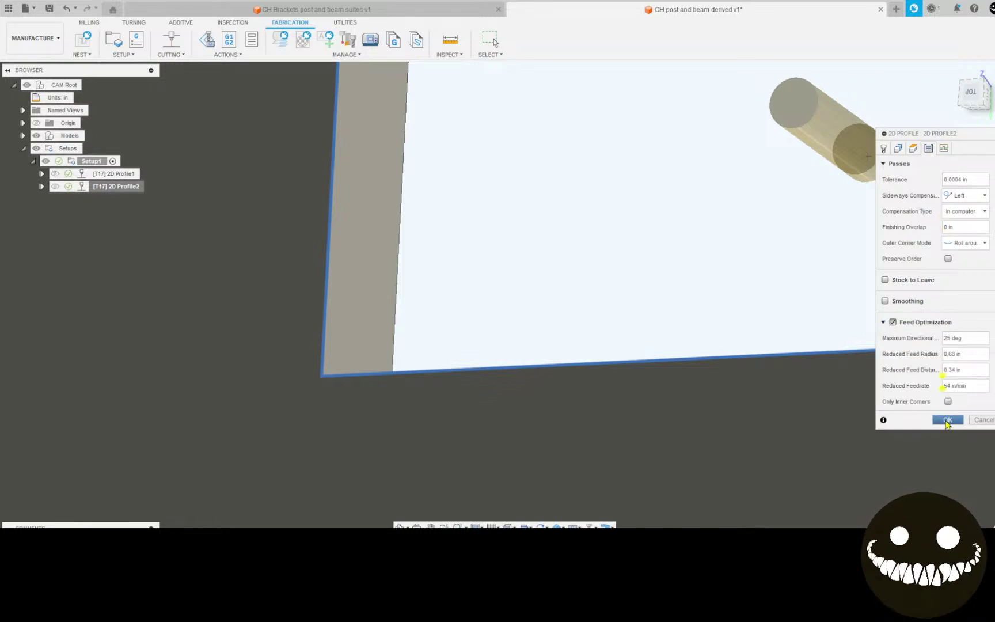
pyautogui.click(948, 419)
pyautogui.scroll(-3, 608, 249)
pyautogui.moveTo(606, 248); pyautogui.dragTo(547, 313, button='middle')
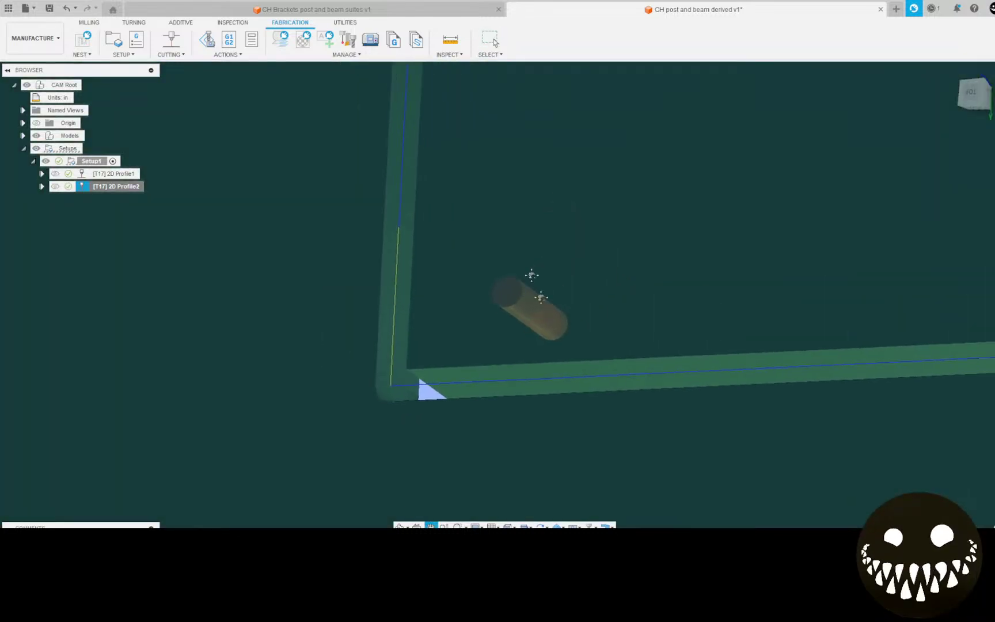
pyautogui.scroll(-2, 467, 154)
pyautogui.moveTo(467, 154); pyautogui.dragTo(457, 357, button='middle')
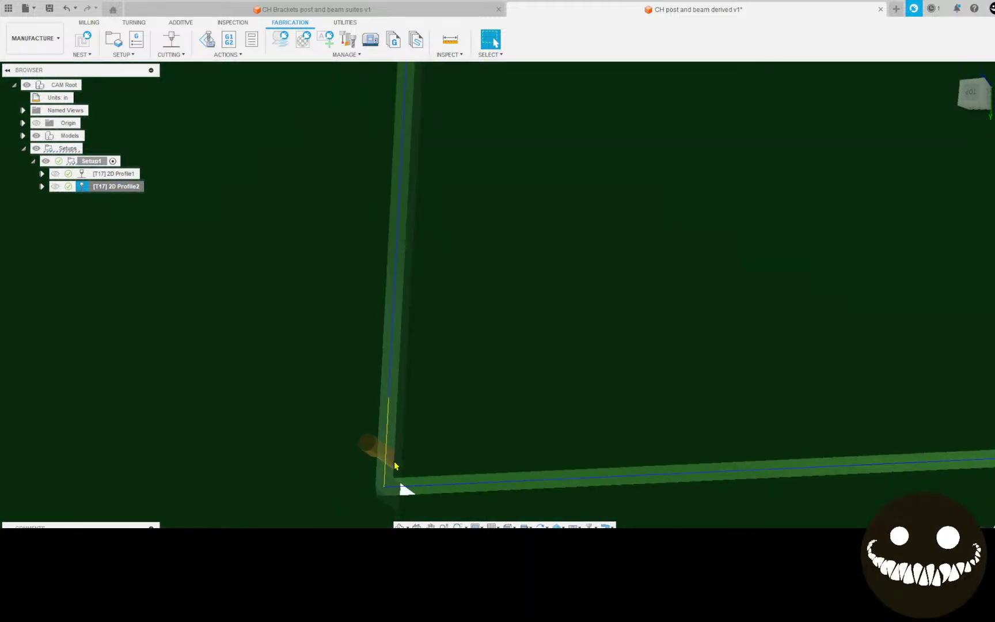
# Compare the toolpath of the hole profile with that of the bracket's outer profile.
pyautogui.scroll(-10, 395, 465)
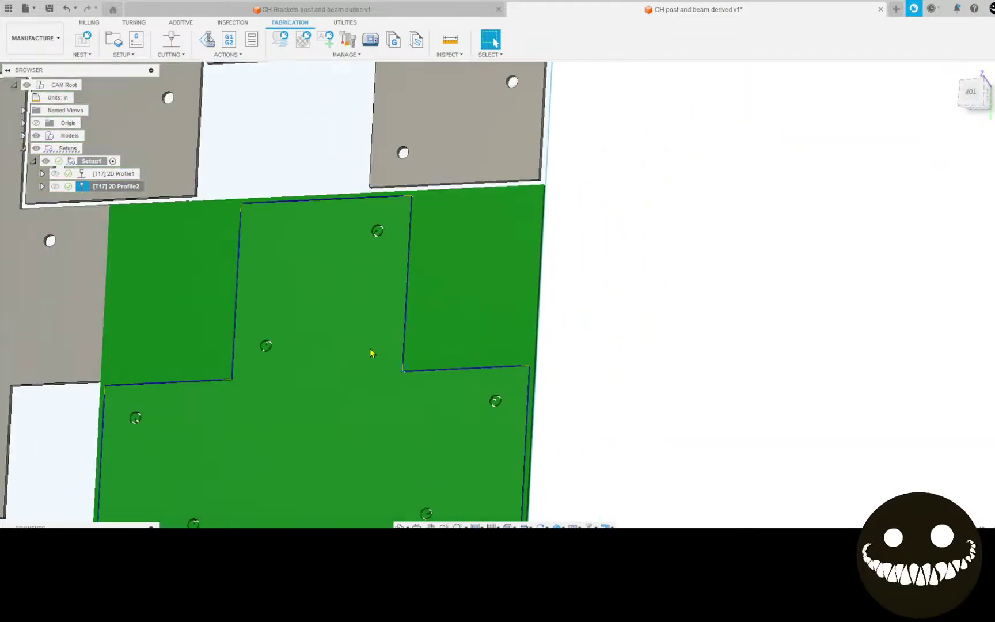
pyautogui.scroll(-8, 370, 352)
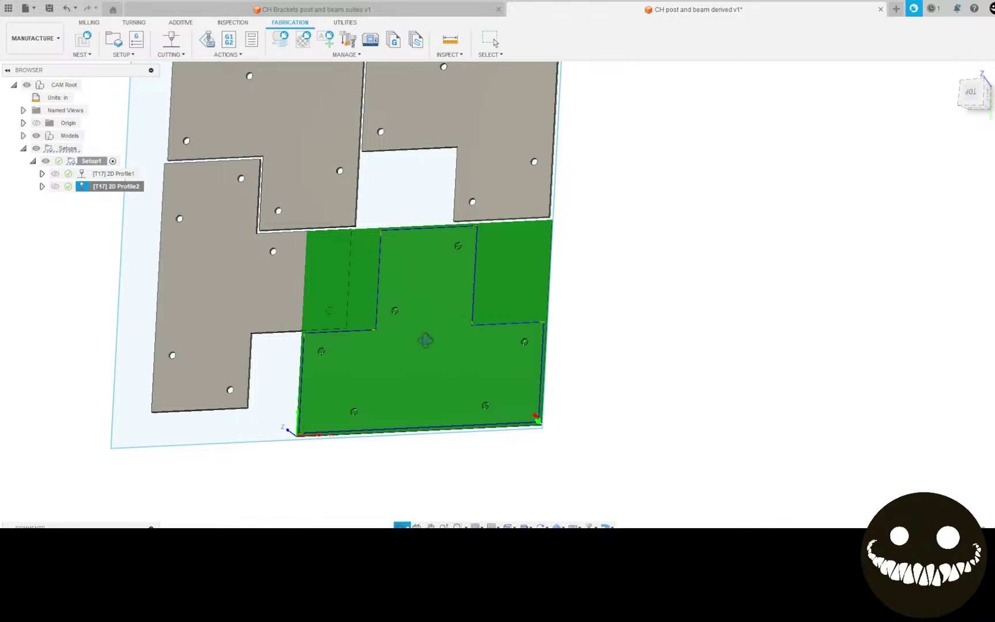
pyautogui.click(92, 175)
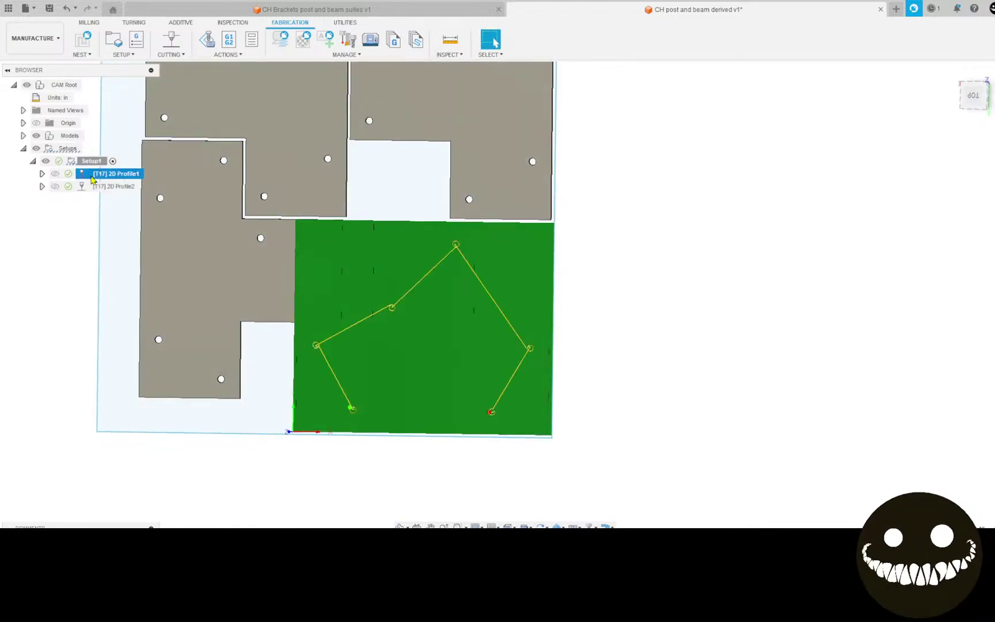
pyautogui.click(93, 186)
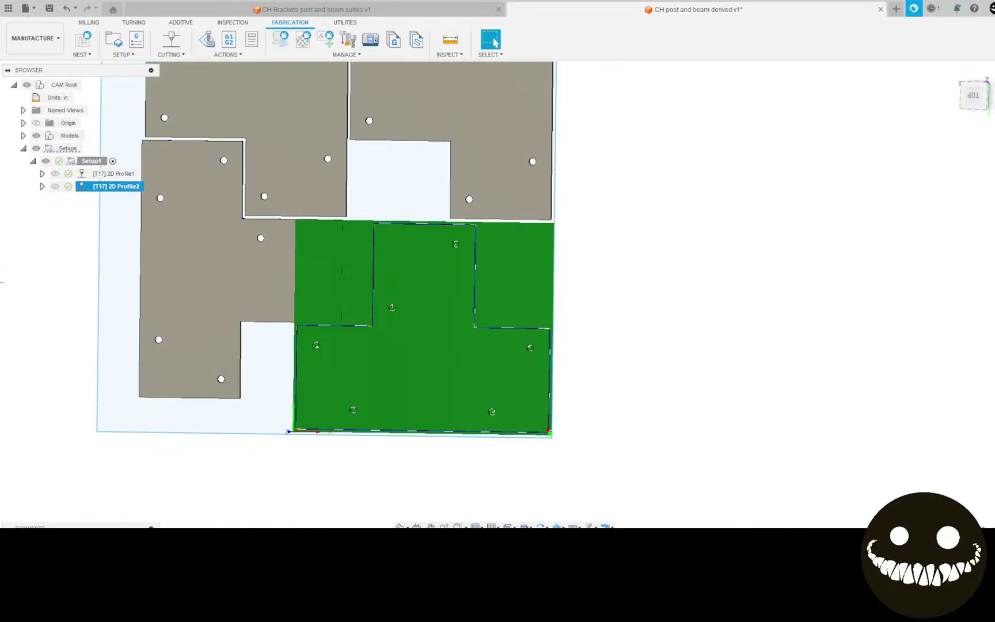
pyautogui.rightClick(93, 162)
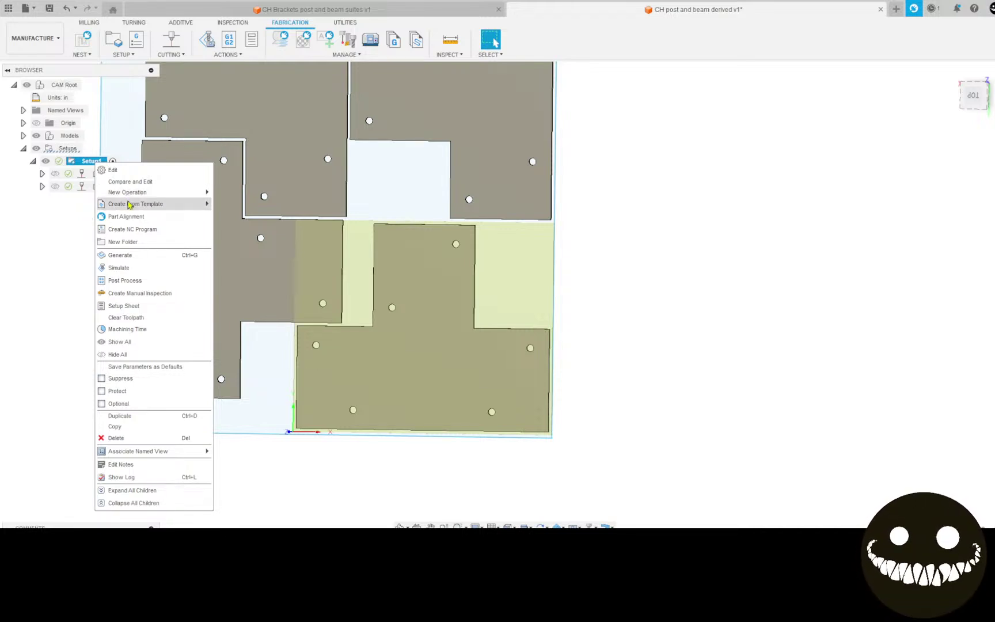
pyautogui.moveTo(130, 206)
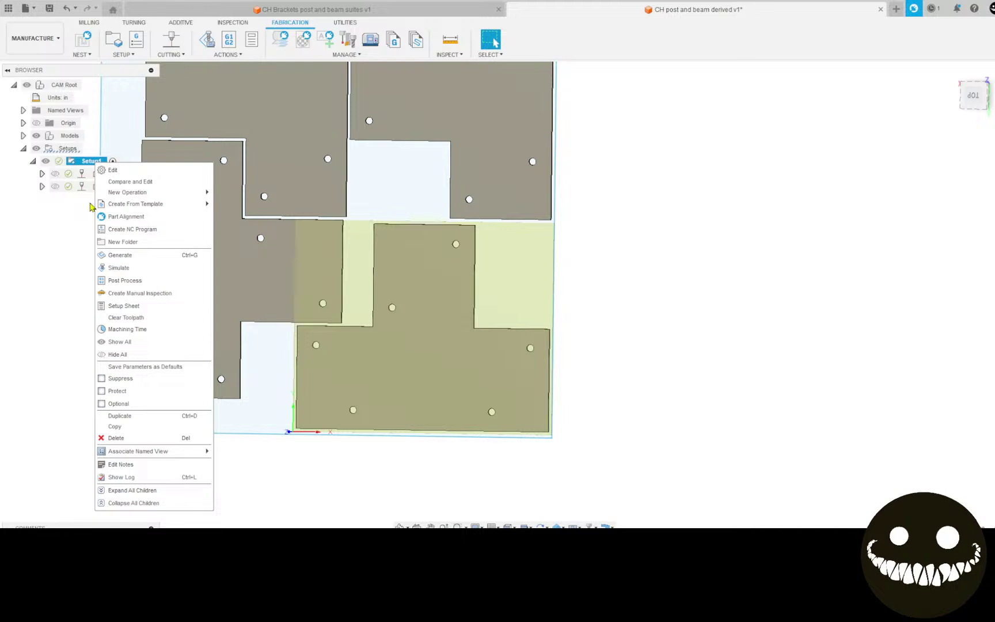
pyautogui.click(85, 206)
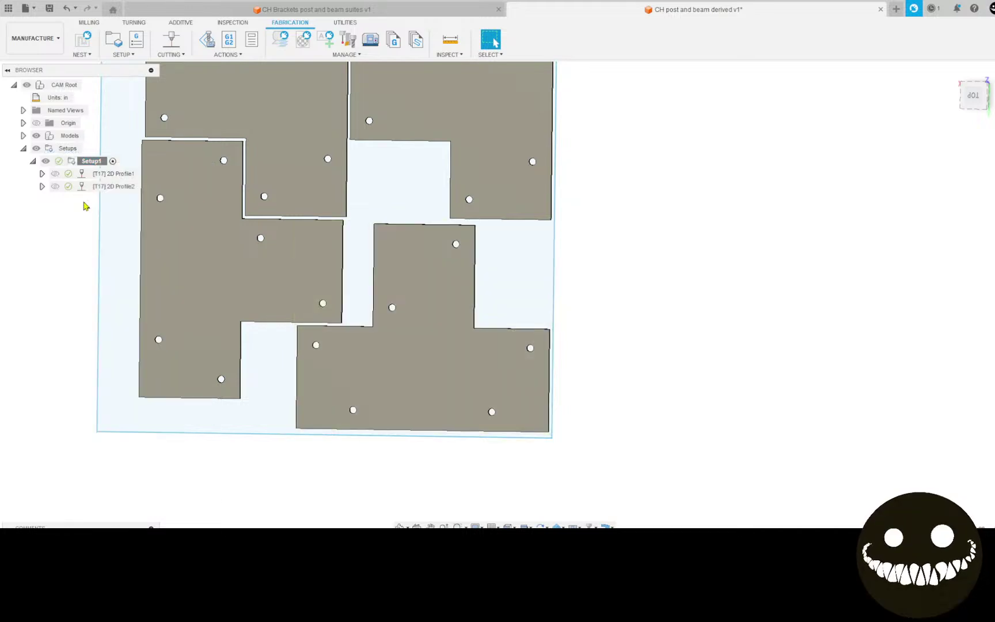
# Add both 2D Profile operations, the holes and the outer contour, to a new pattern.
pyautogui.click(102, 174)
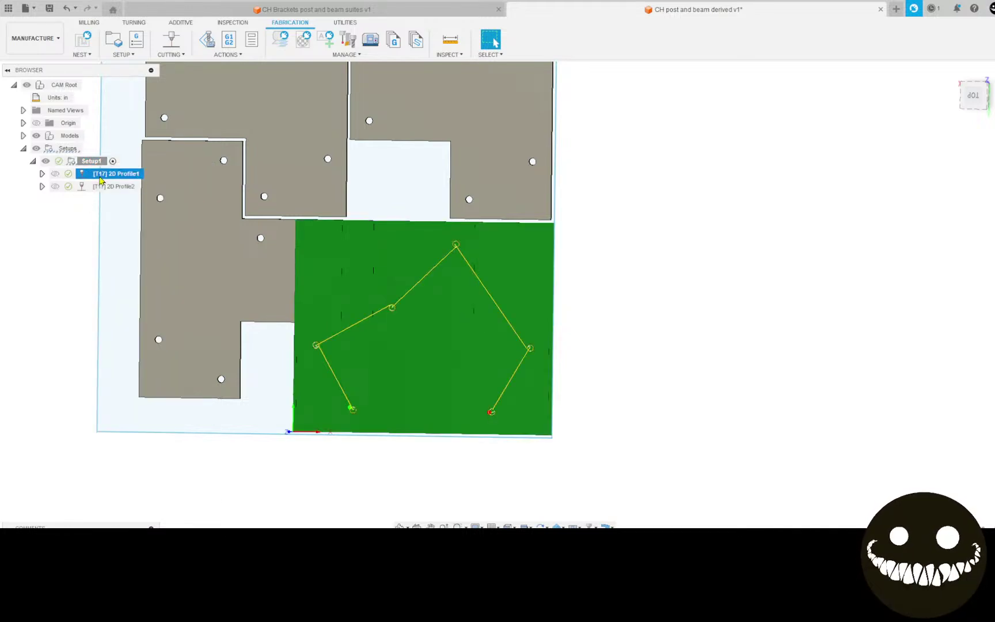
pyautogui.keyDown('shift'); pyautogui.click(104, 186); pyautogui.keyUp('shift')
pyautogui.rightClick(103, 186)
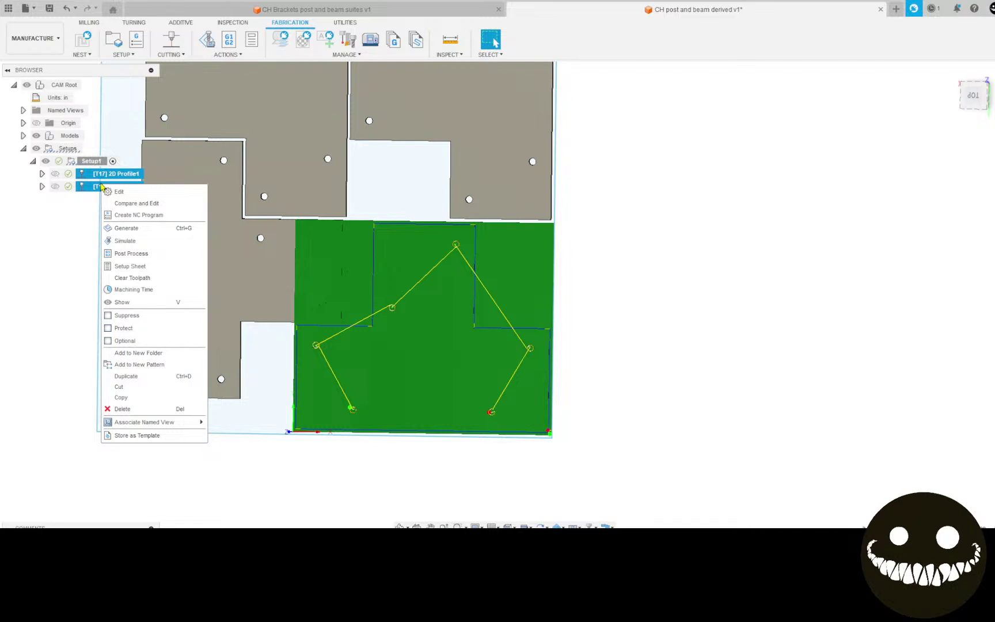
pyautogui.click(148, 365)
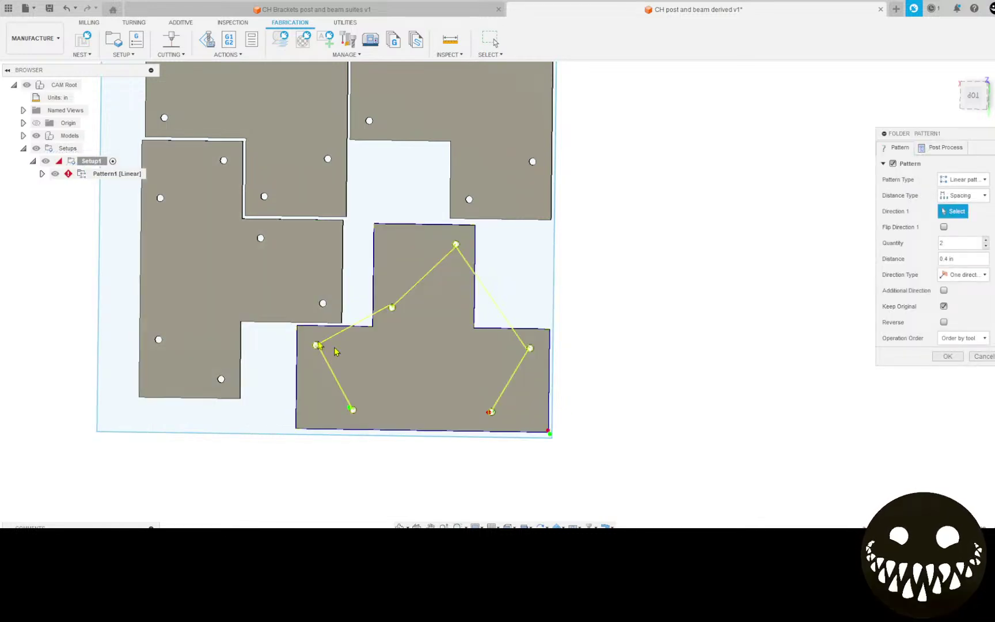
# Select the sheet outline's edge alongside the T-shaped bracket's long base as Direction 1 of the linear pattern.
pyautogui.scroll(-2, 678, 402)
pyautogui.moveTo(678, 402); pyautogui.dragTo(562, 377, button='middle')
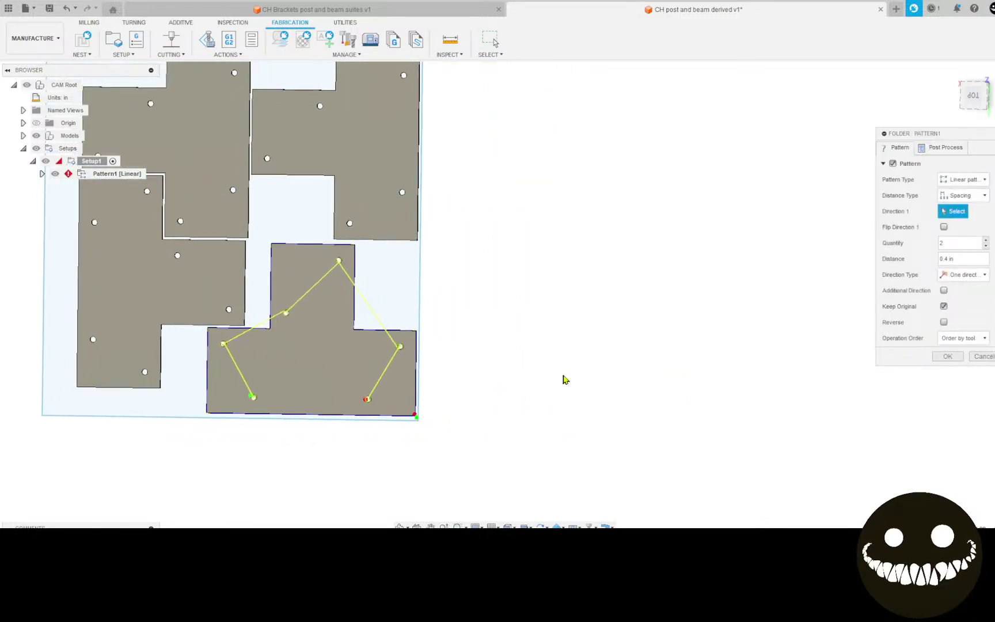
pyautogui.scroll(-2, 567, 380)
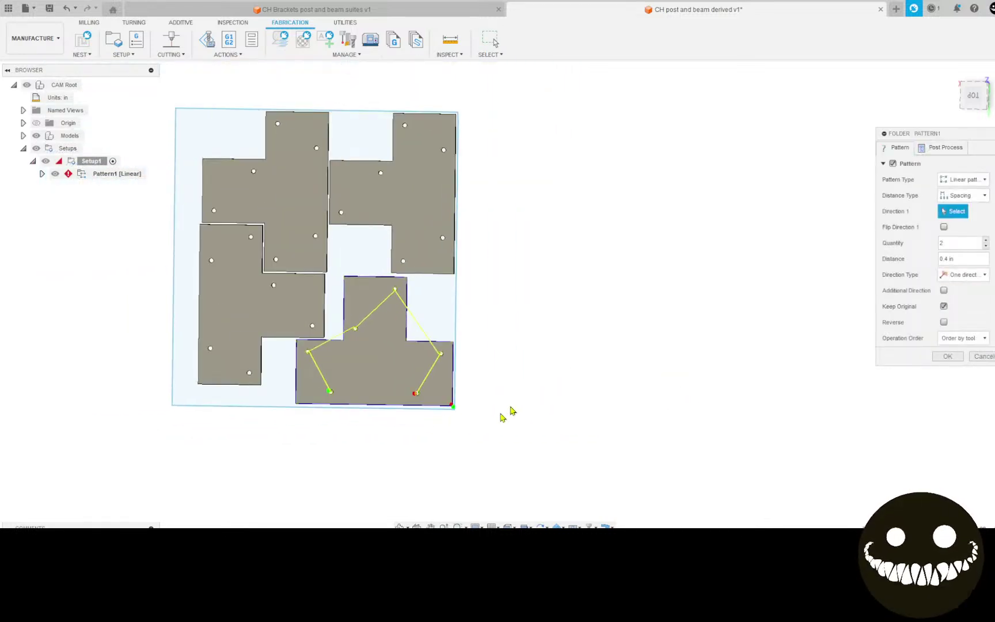
pyautogui.click(369, 406)
pyautogui.scroll(-2, 550, 368)
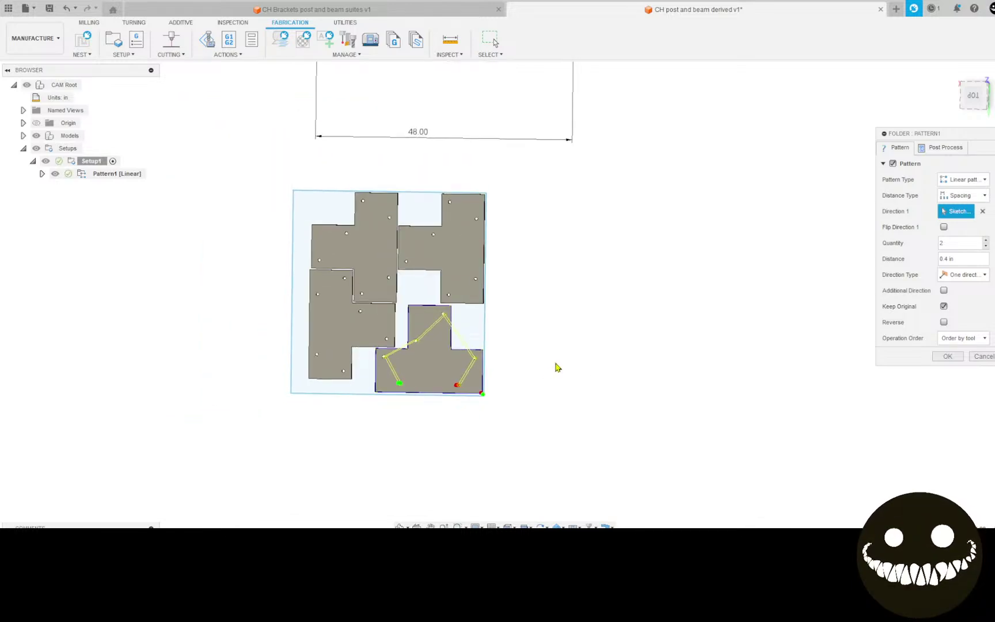
# Change the linear pattern's distance type to Extent and set its distance to 10 in.
pyautogui.scroll(2, 505, 389)
pyautogui.click(967, 198)
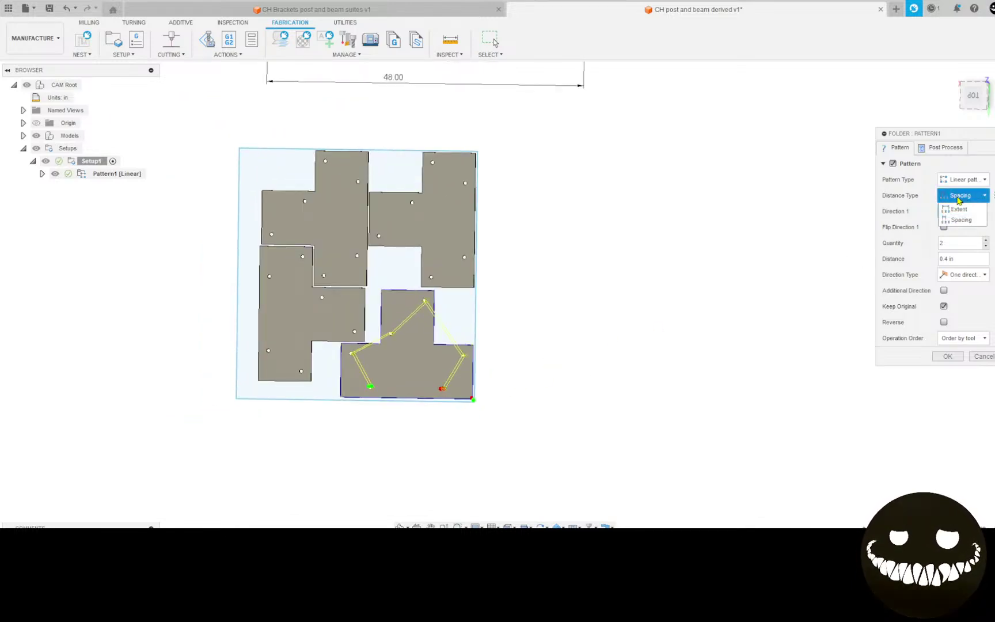
pyautogui.click(958, 214)
pyautogui.scroll(-2, 503, 343)
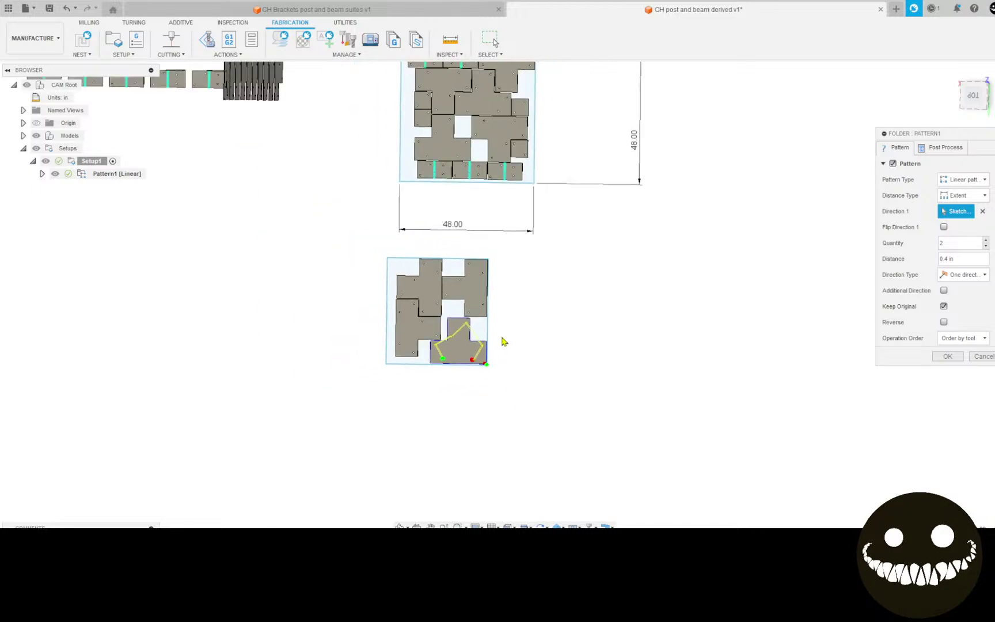
pyautogui.scroll(3, 507, 357)
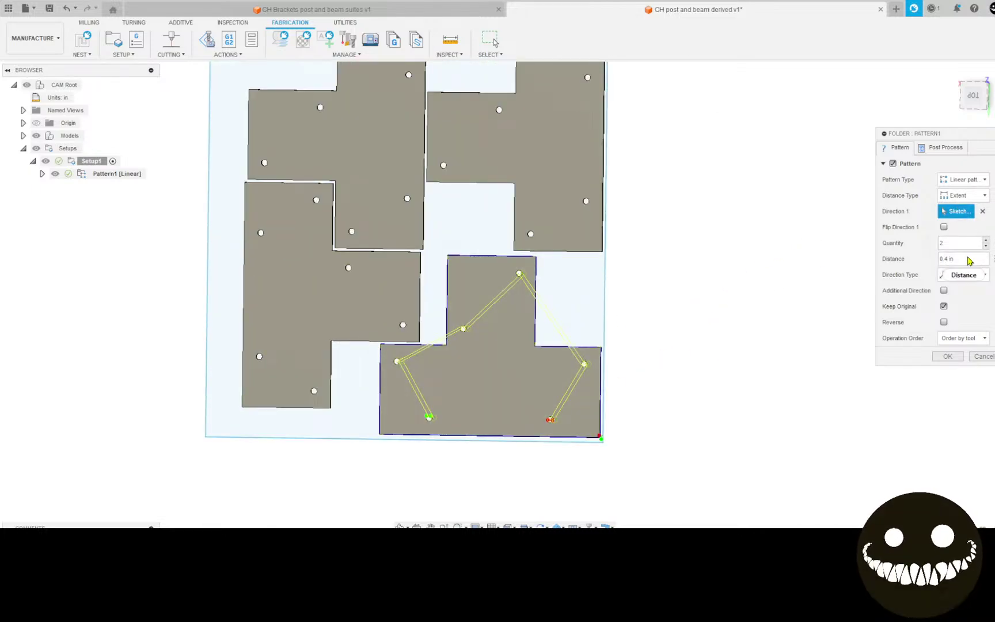
pyautogui.click(965, 259)
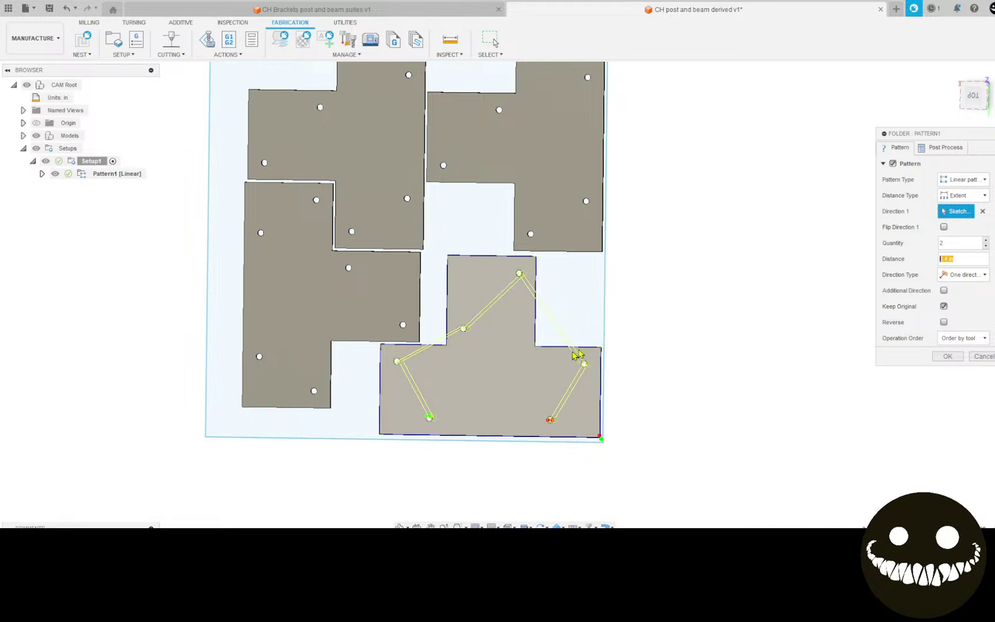
pyautogui.write('10')
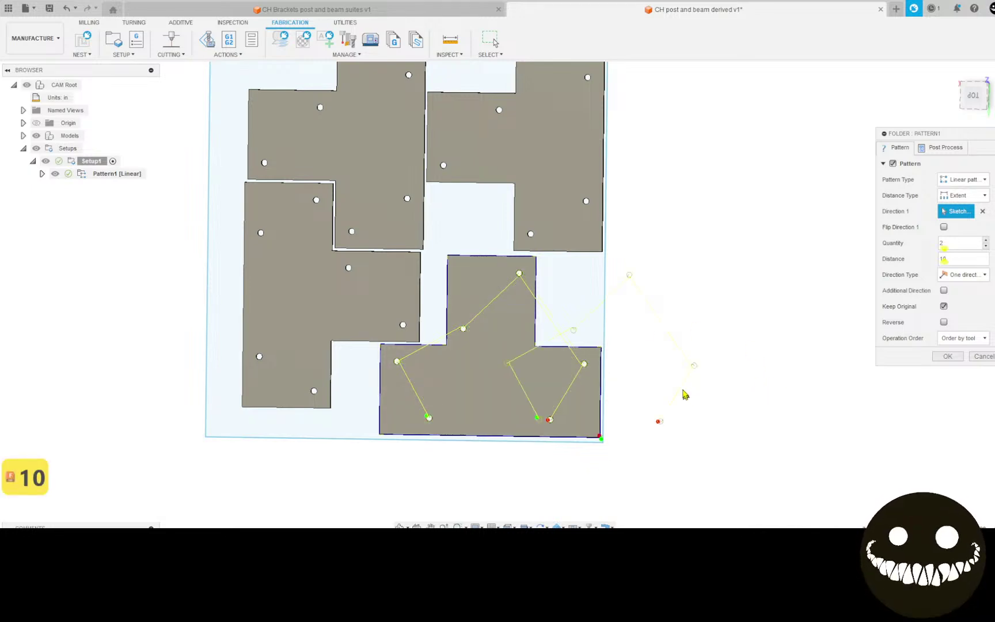
pyautogui.scroll(-3, 680, 395)
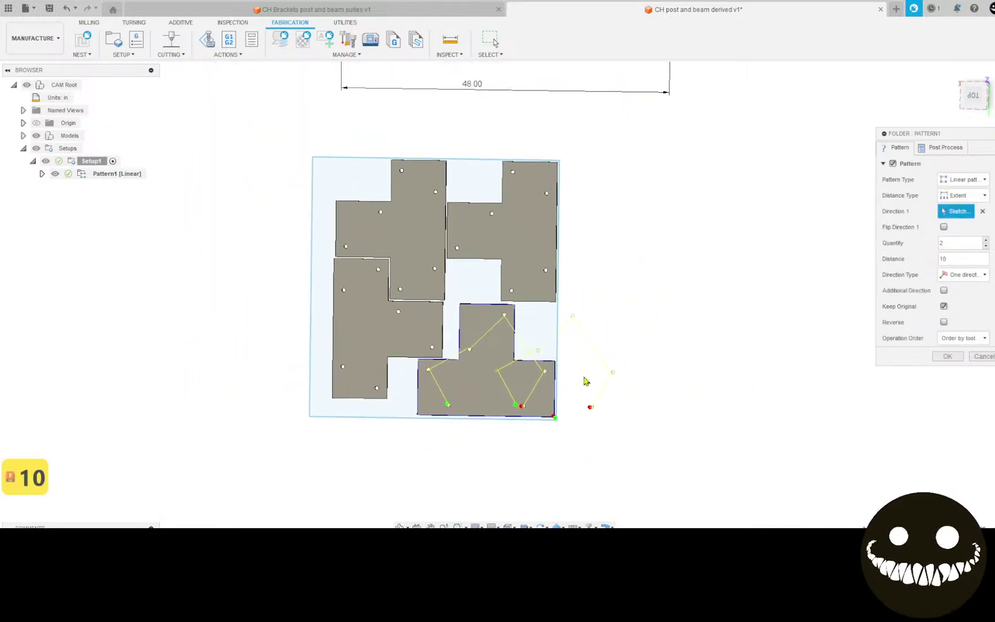
pyautogui.scroll(5, 585, 383)
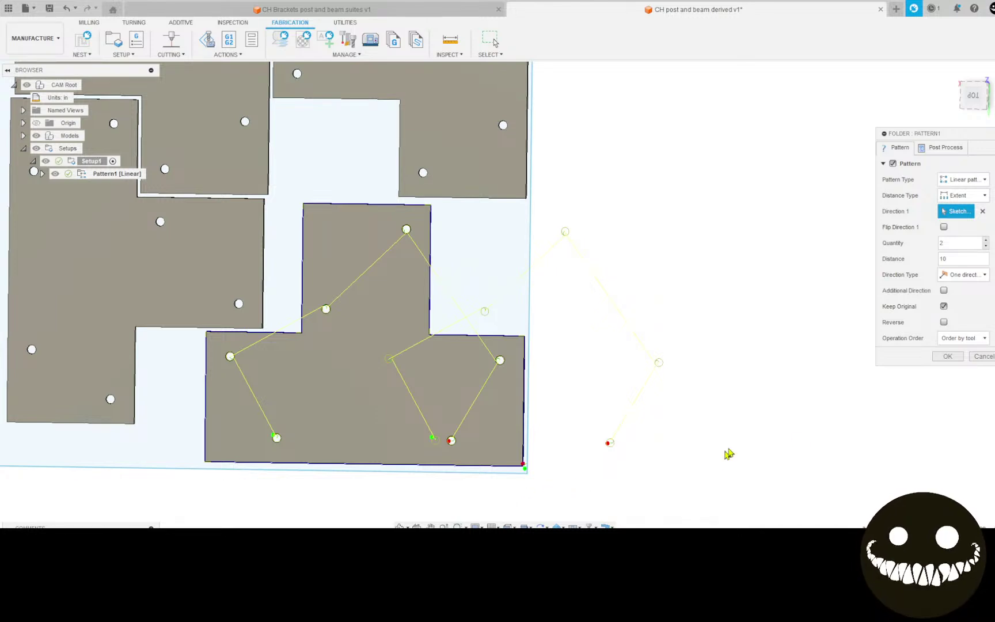
# Try the linear pattern with a distance of 25 in, and undo the whole pattern.
pyautogui.doubleClick(948, 258)
pyautogui.write('25')
pyautogui.press('Return')
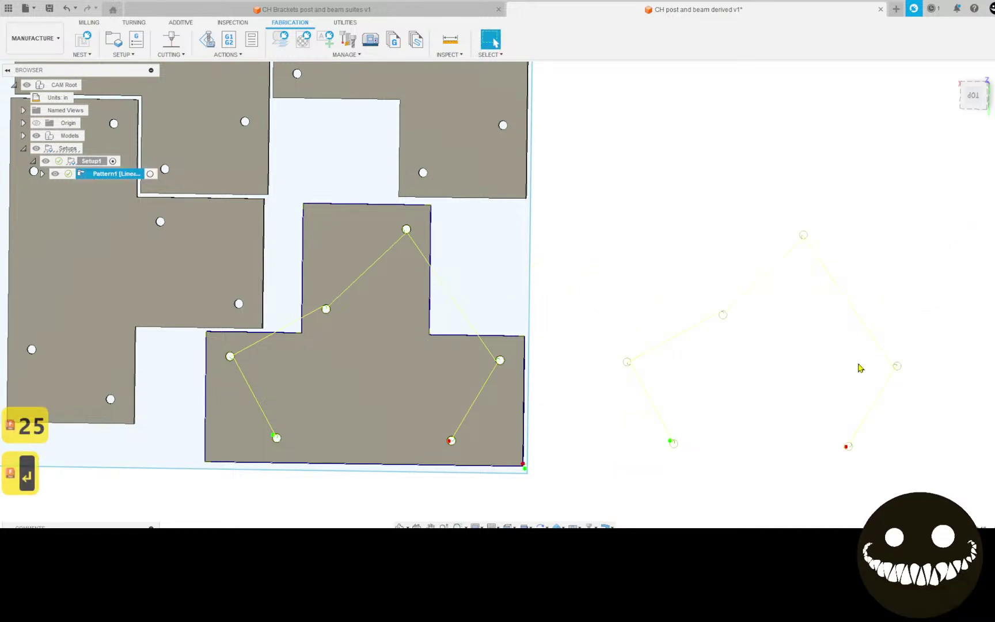
pyautogui.scroll(-2, 743, 413)
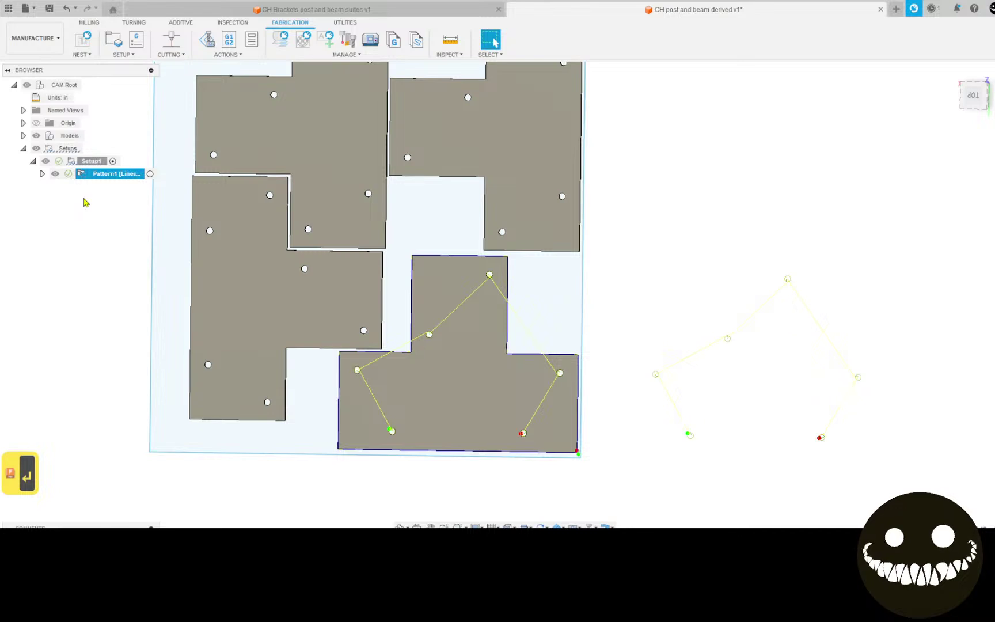
pyautogui.hotkey('ctrl', 'z')
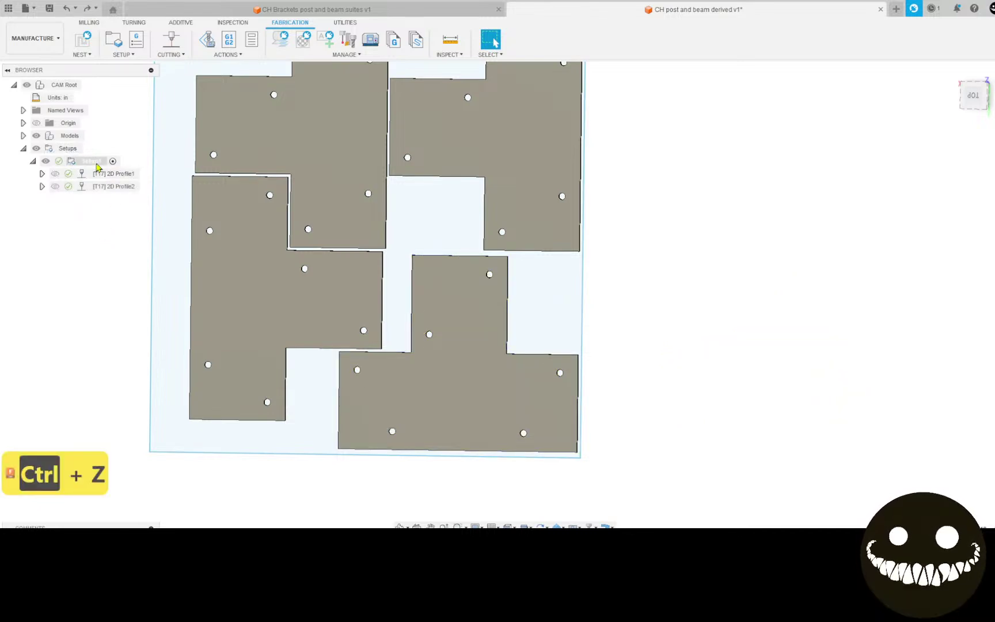
pyautogui.rightClick(97, 165)
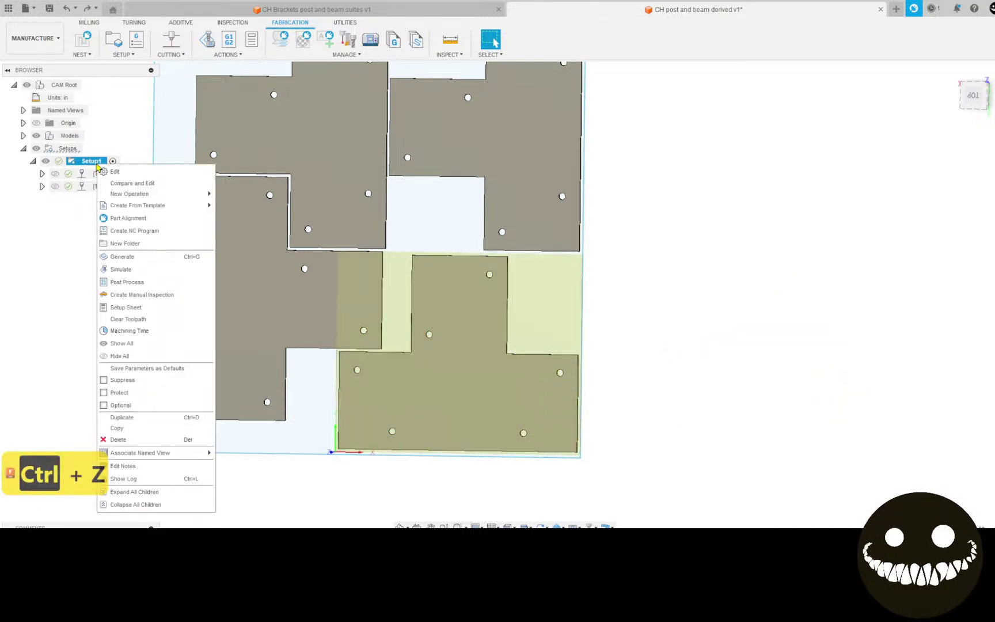
pyautogui.click(67, 378)
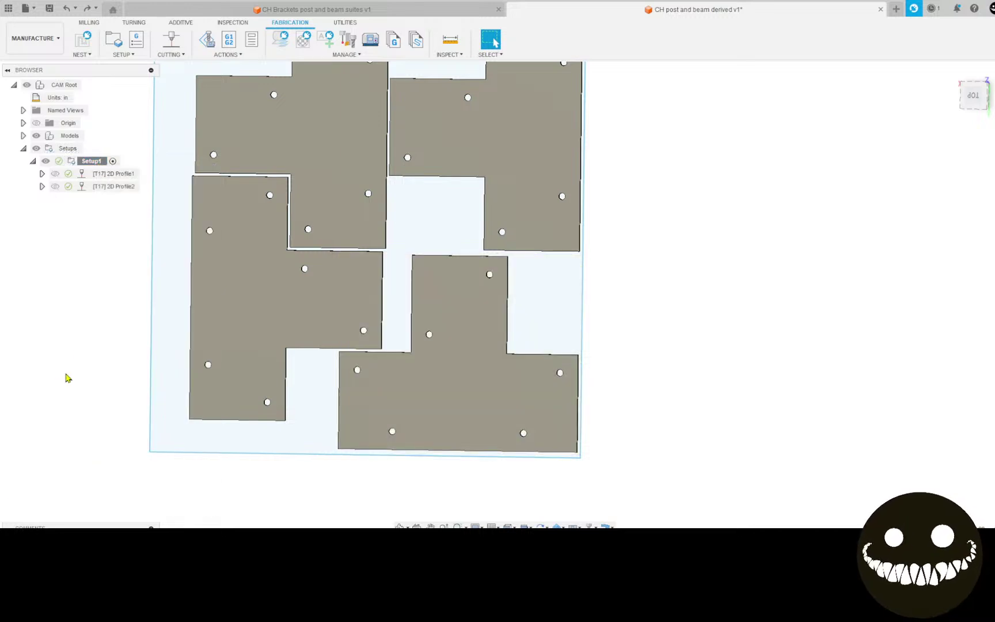
pyautogui.rightClick(98, 164)
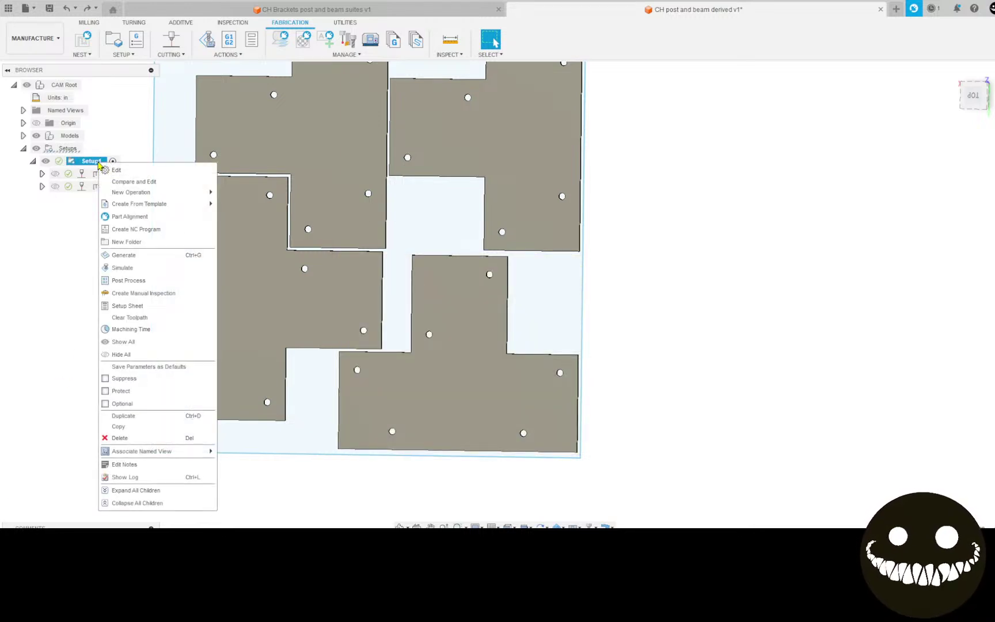
pyautogui.click(63, 334)
# Group both 2D Profile operations in a new folder and add that folder to a new linear pattern.
pyautogui.click(100, 174)
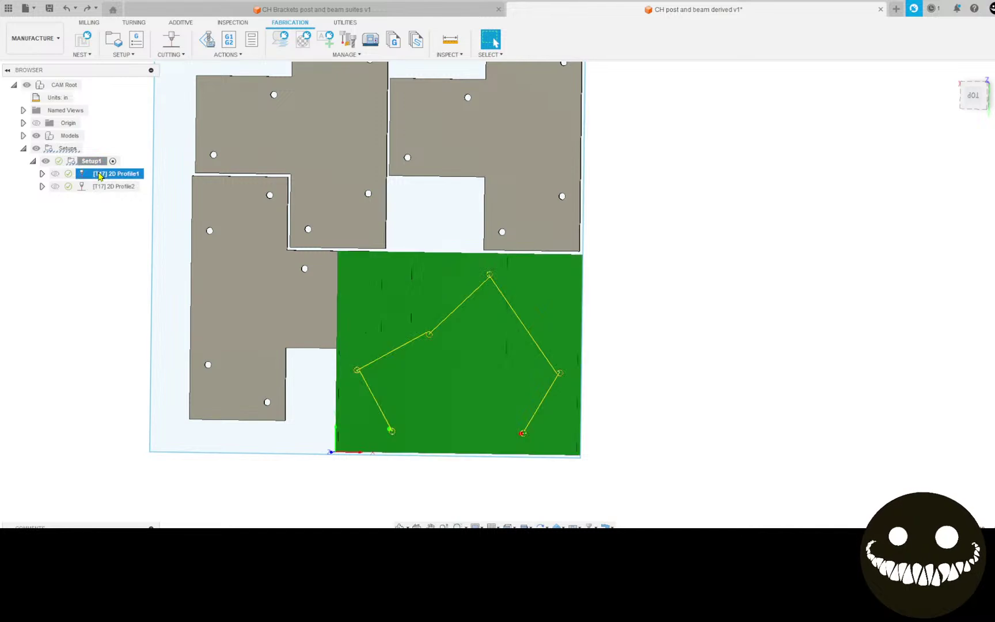
pyautogui.rightClick(100, 175)
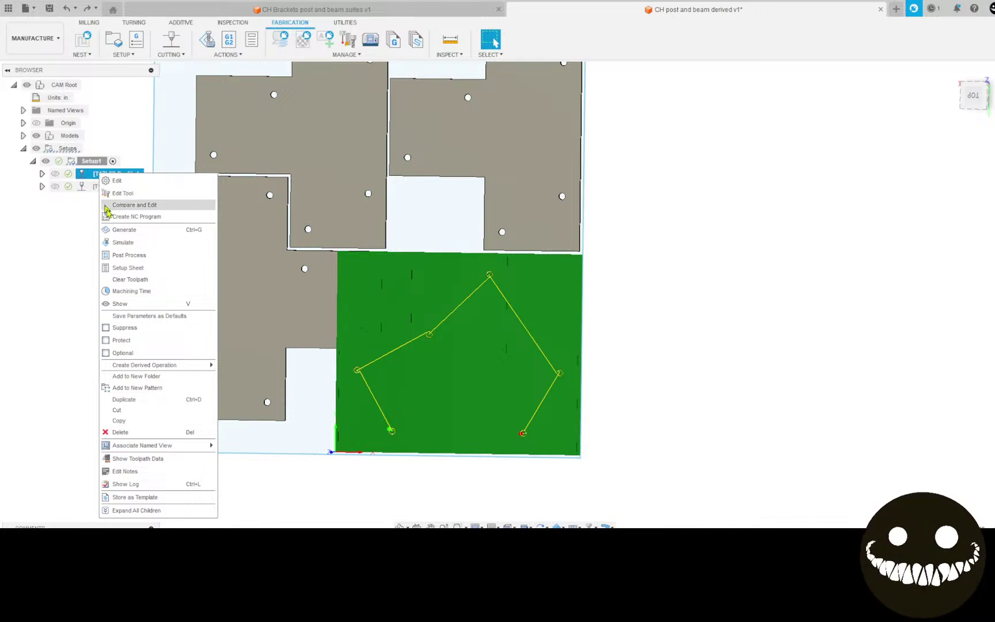
pyautogui.click(138, 377)
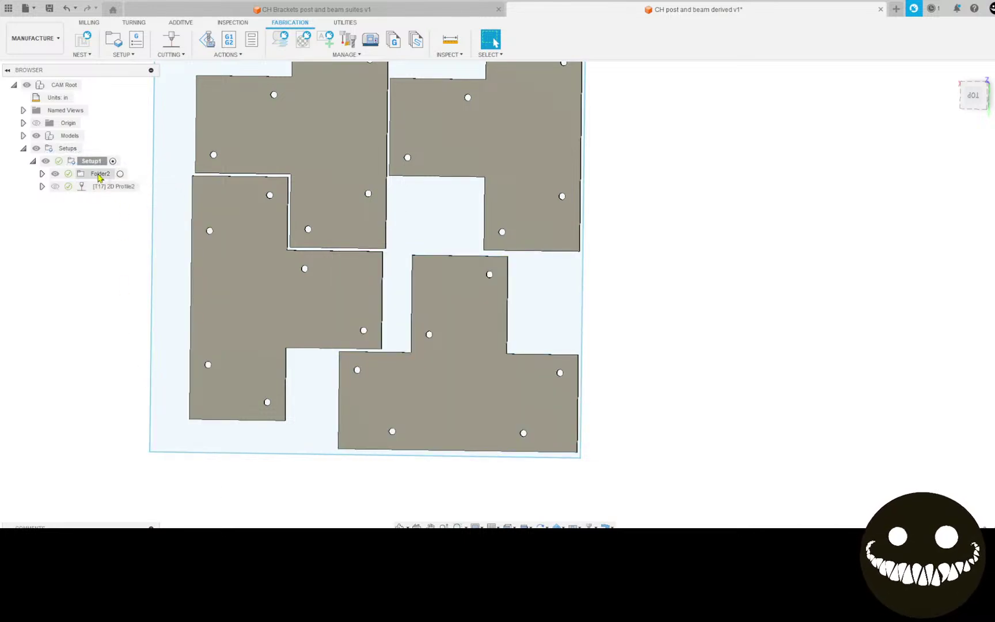
pyautogui.rightClick(96, 176)
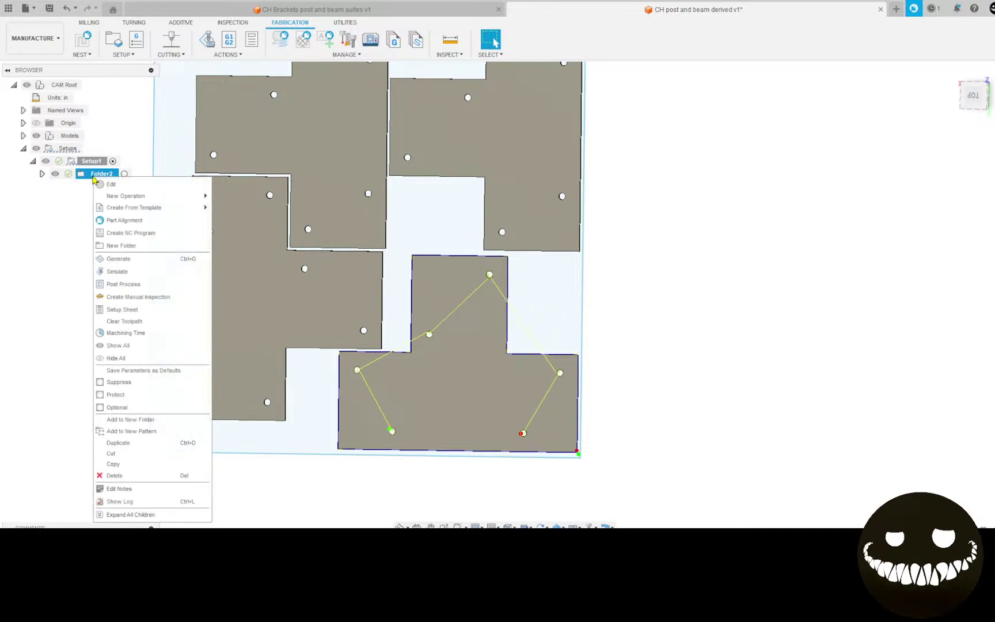
pyautogui.click(132, 431)
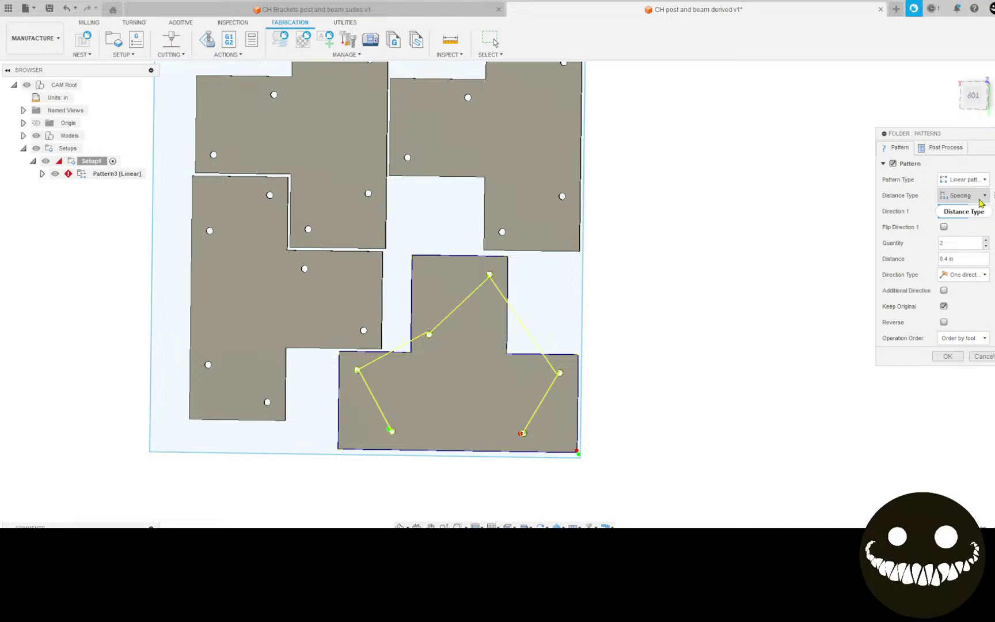
# Set the linear pattern's quantity to 5 and its distance to 40 in, and try to accept it.
pyautogui.click(967, 246)
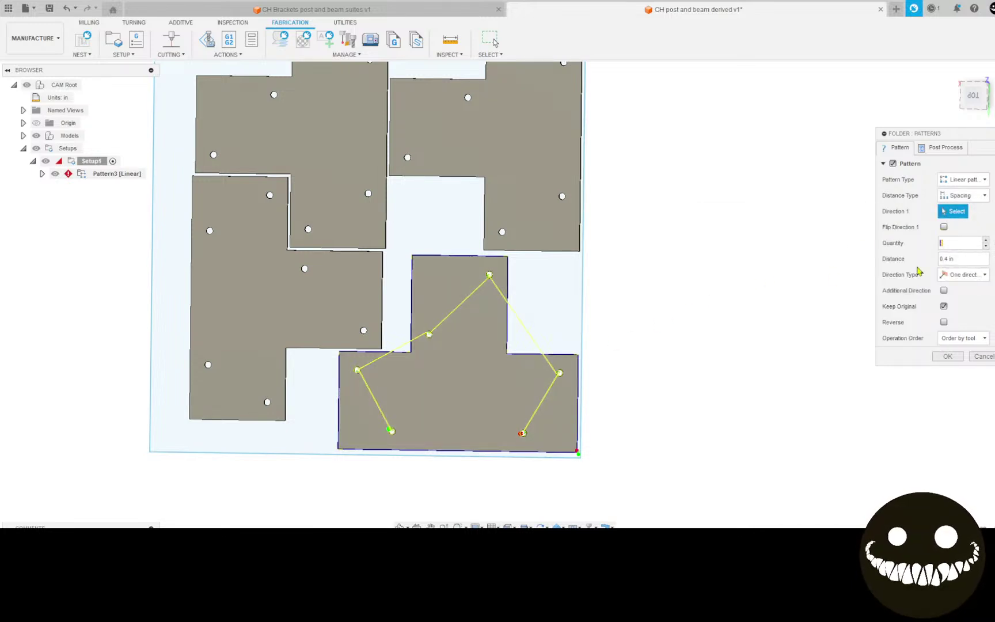
pyautogui.write('5')
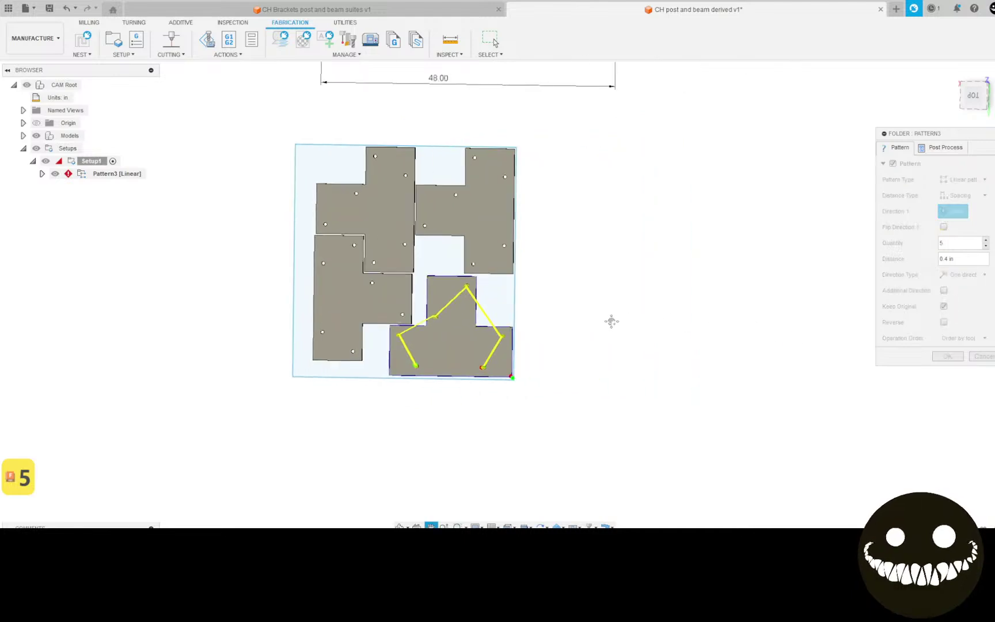
pyautogui.click(967, 259)
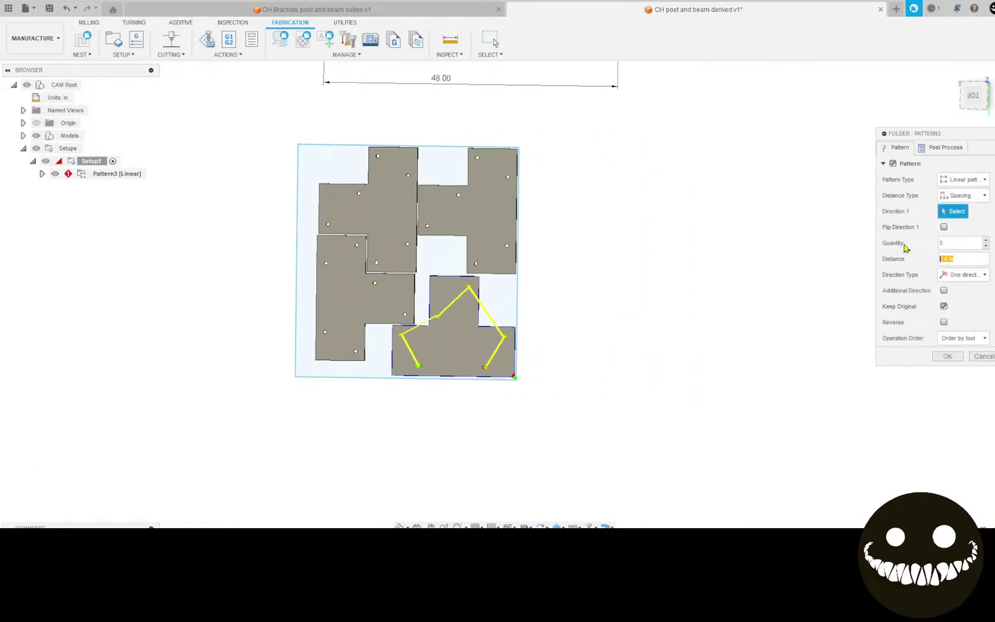
pyautogui.write('40')
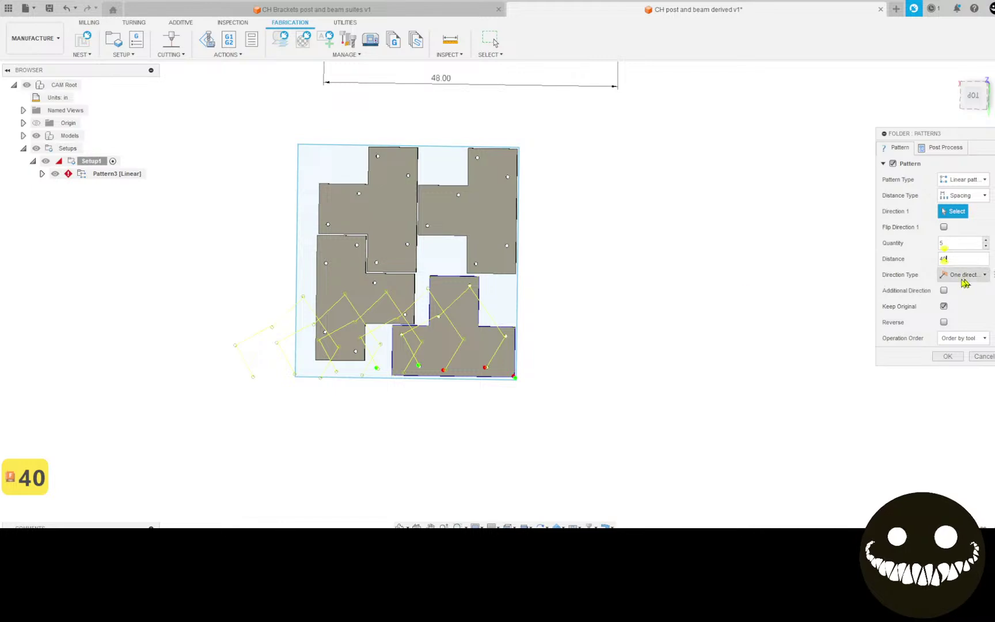
pyautogui.scroll(2, 447, 320)
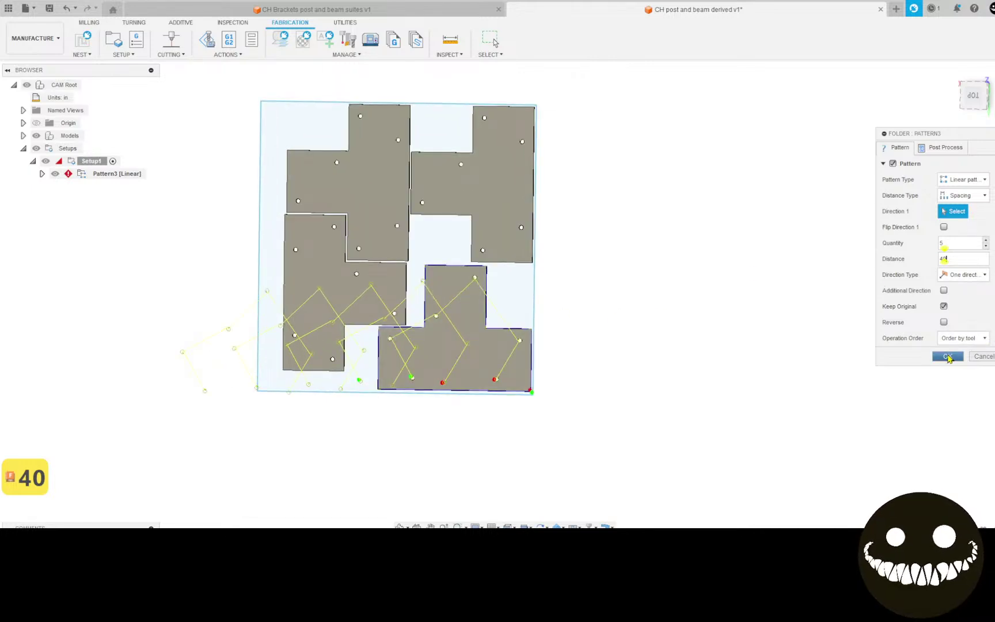
pyautogui.click(949, 356)
pyautogui.click(528, 270)
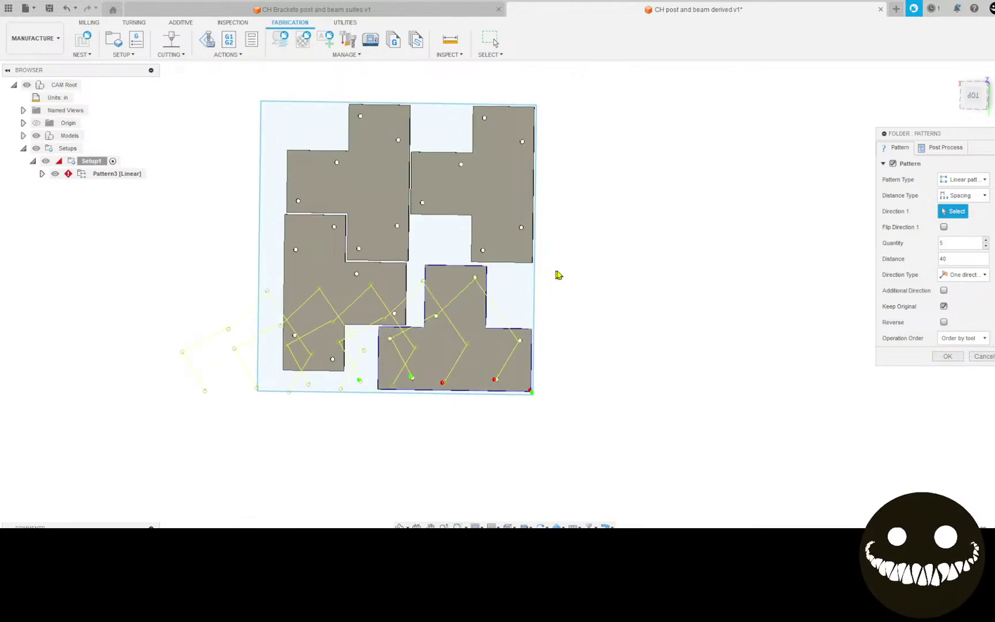
# Set the pattern distance to 60 in, use the sheet outline's edge along the T-shaped bracket's long base as Direction 1, and accept the pattern.
pyautogui.scroll(2, 728, 298)
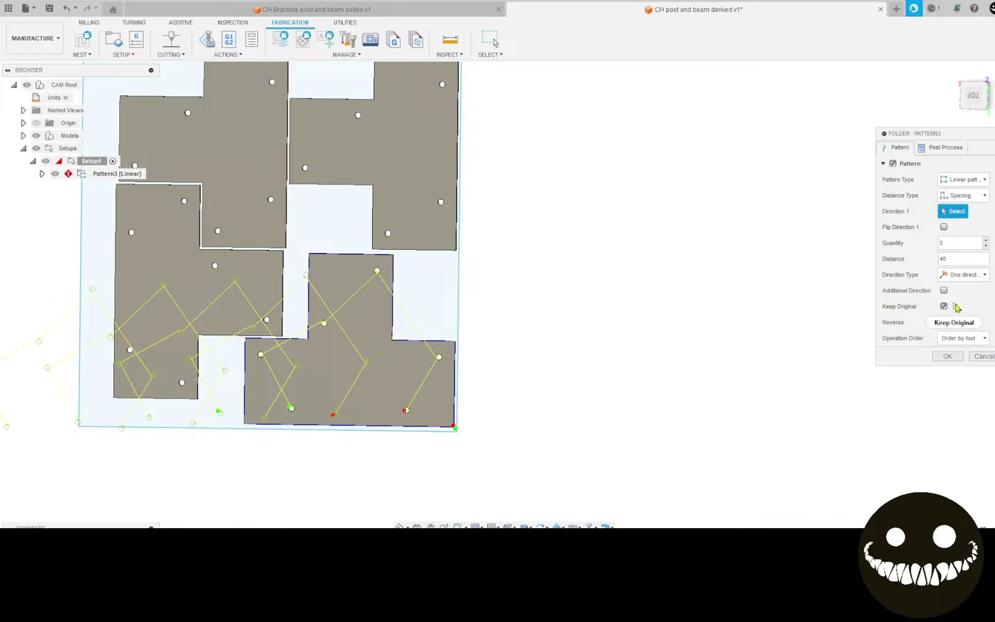
pyautogui.click(956, 259)
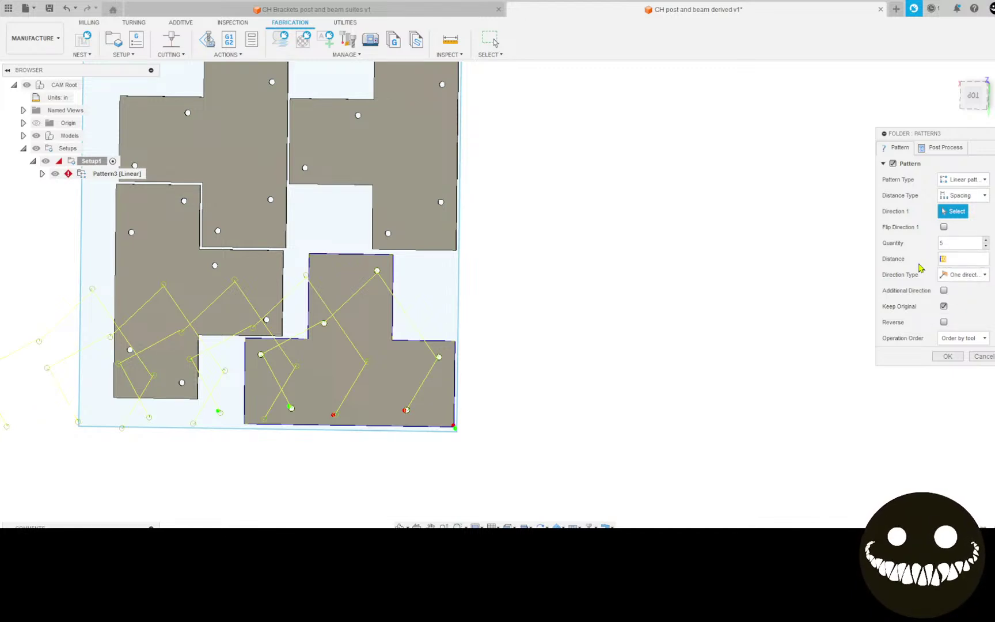
pyautogui.write('60')
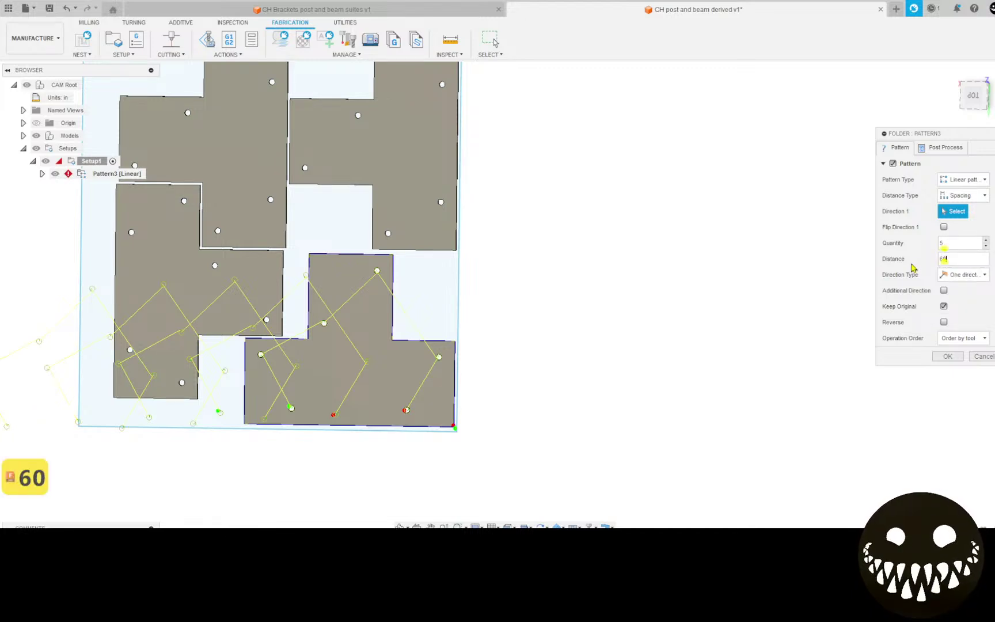
pyautogui.moveTo(525, 357); pyautogui.dragTo(716, 334, button='middle')
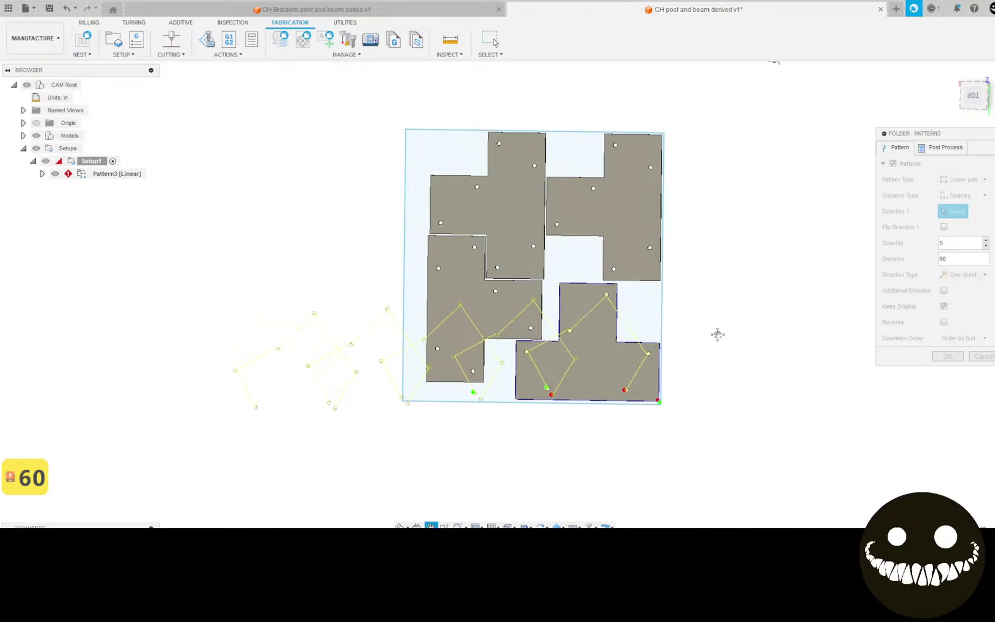
pyautogui.click(947, 357)
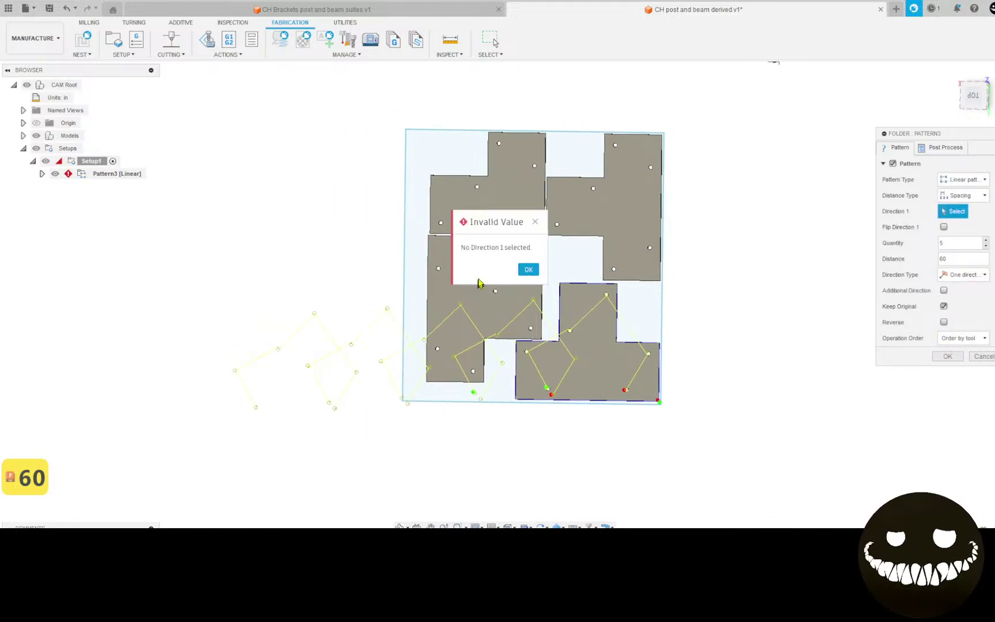
pyautogui.press('Return')
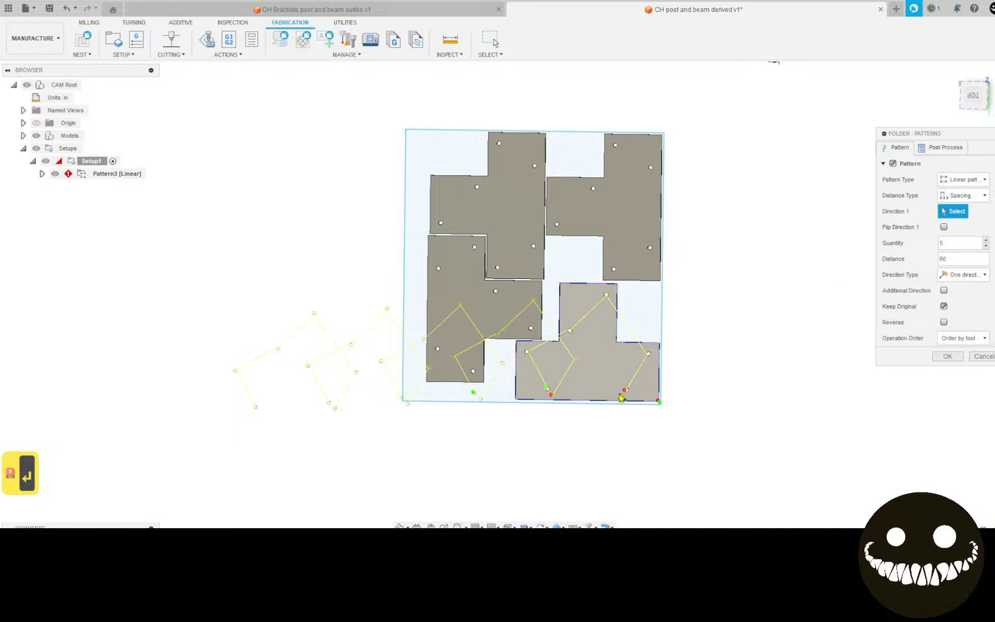
pyautogui.click(604, 406)
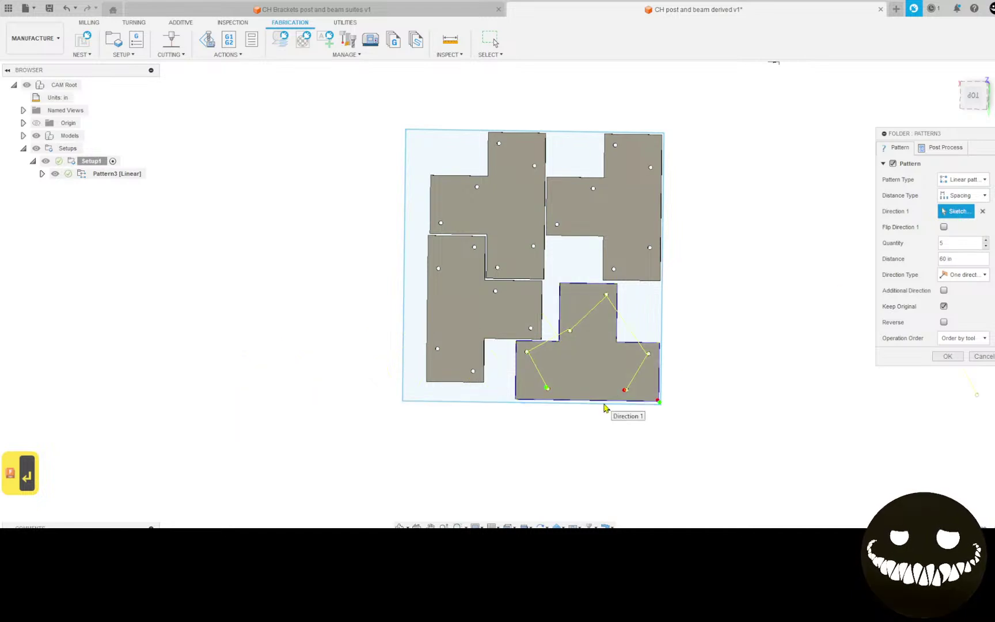
pyautogui.click(947, 357)
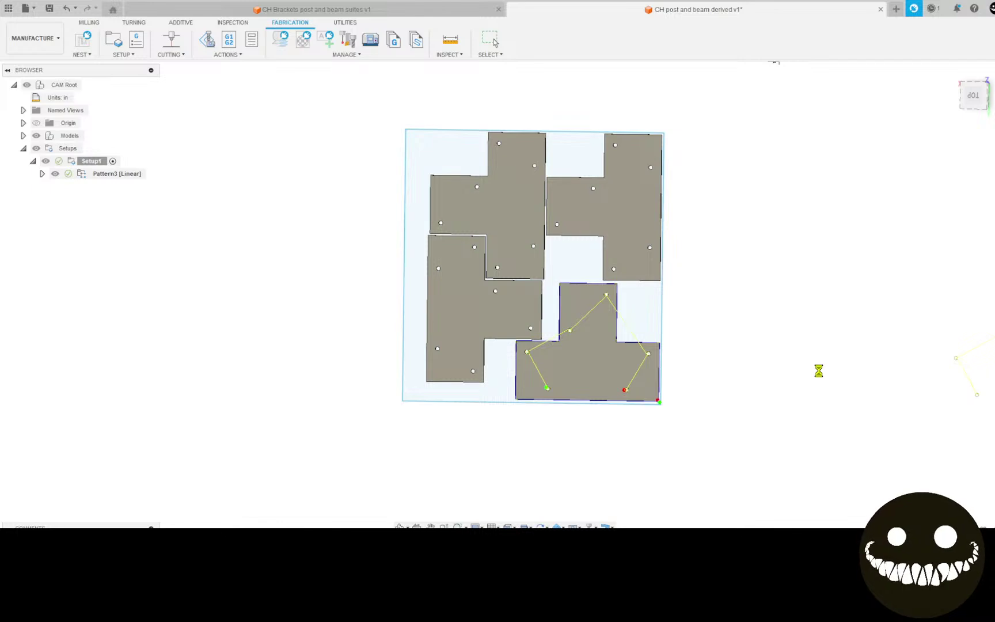
# Inspect the row of patterned toolpath copies and the lead-in of one copied hole cut.
pyautogui.scroll(-4, 818, 371)
pyautogui.moveTo(810, 378); pyautogui.dragTo(224, 321, button='middle')
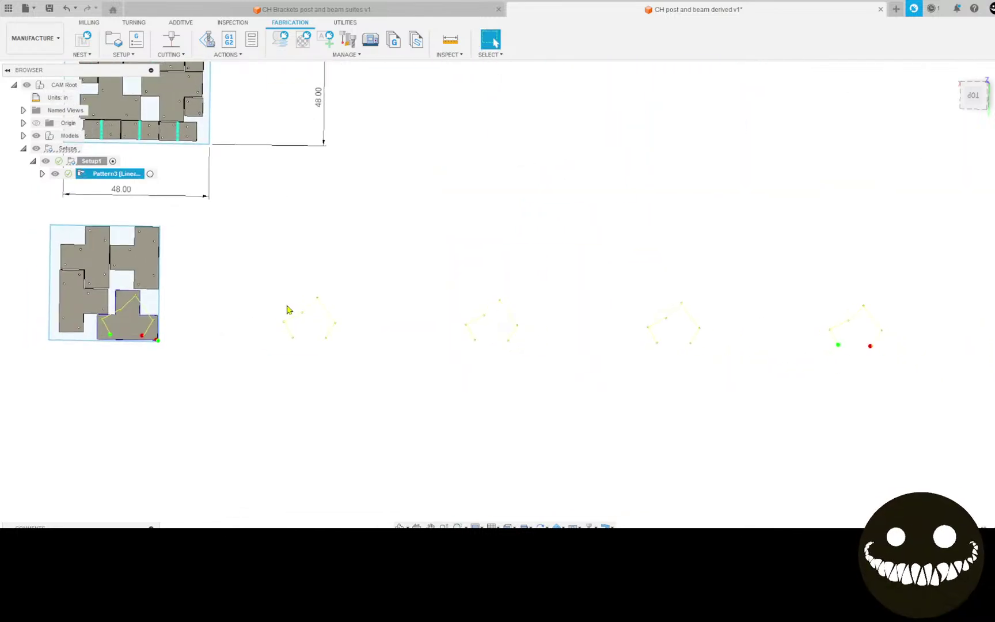
pyautogui.scroll(10, 288, 309)
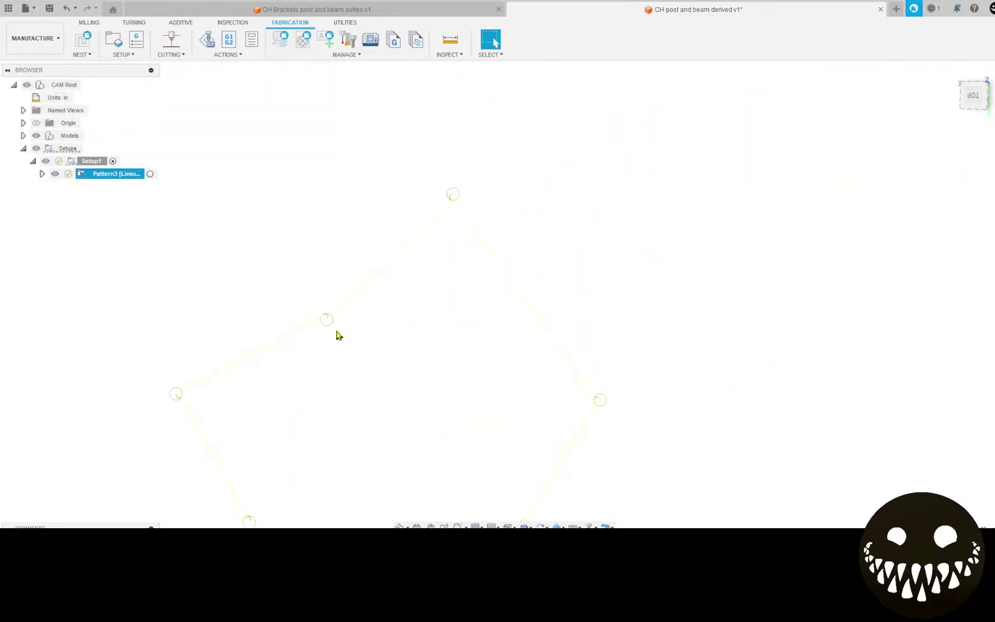
pyautogui.scroll(10, 322, 325)
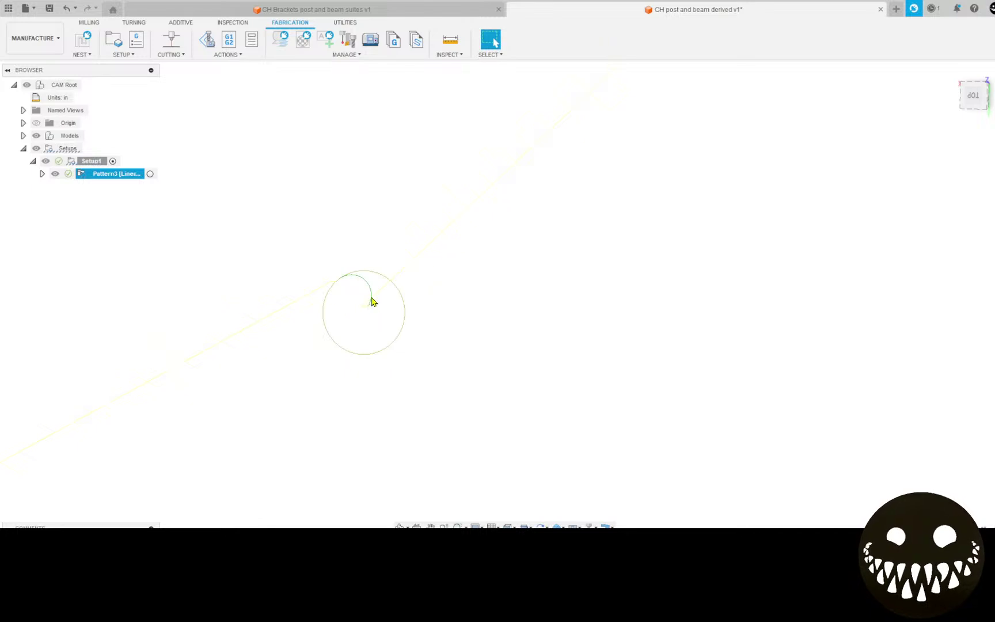
# Expand the linear pattern and its folder, and show the toolpaths of both 2D Profile operations.
pyautogui.scroll(6, 372, 304)
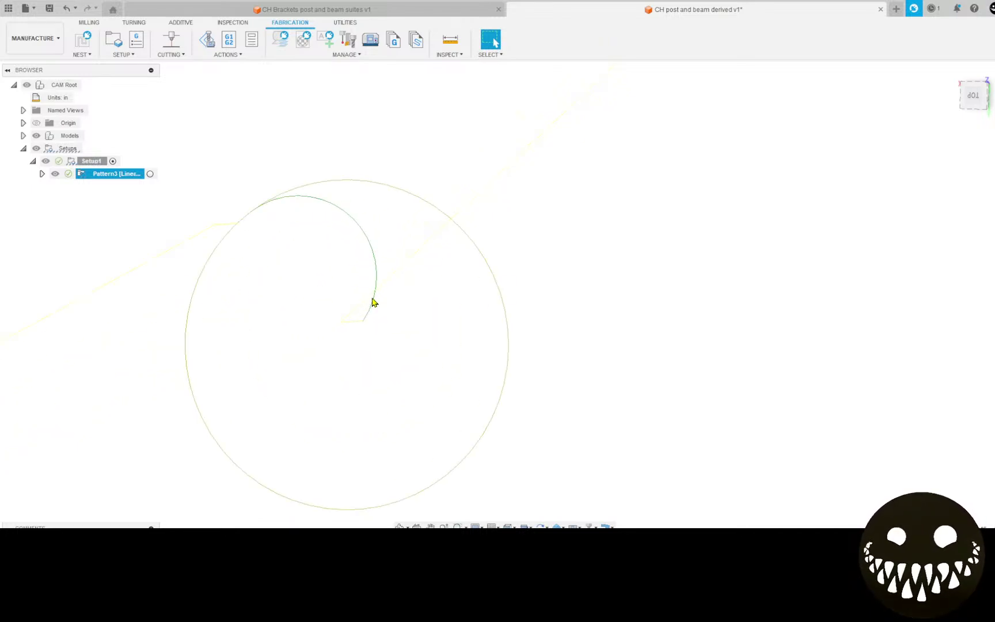
pyautogui.scroll(-12, 362, 304)
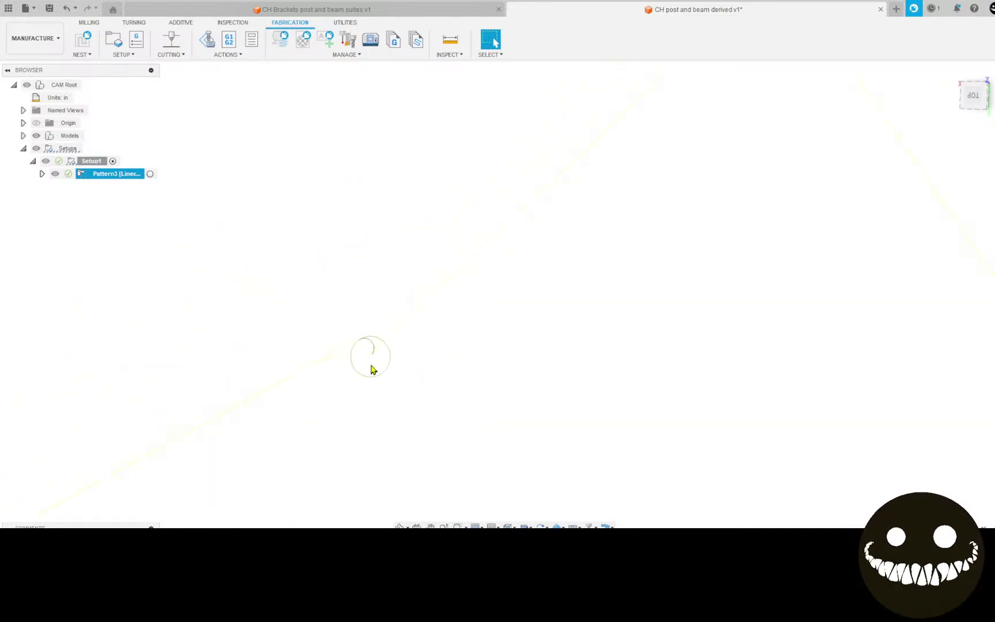
pyautogui.scroll(-6, 362, 369)
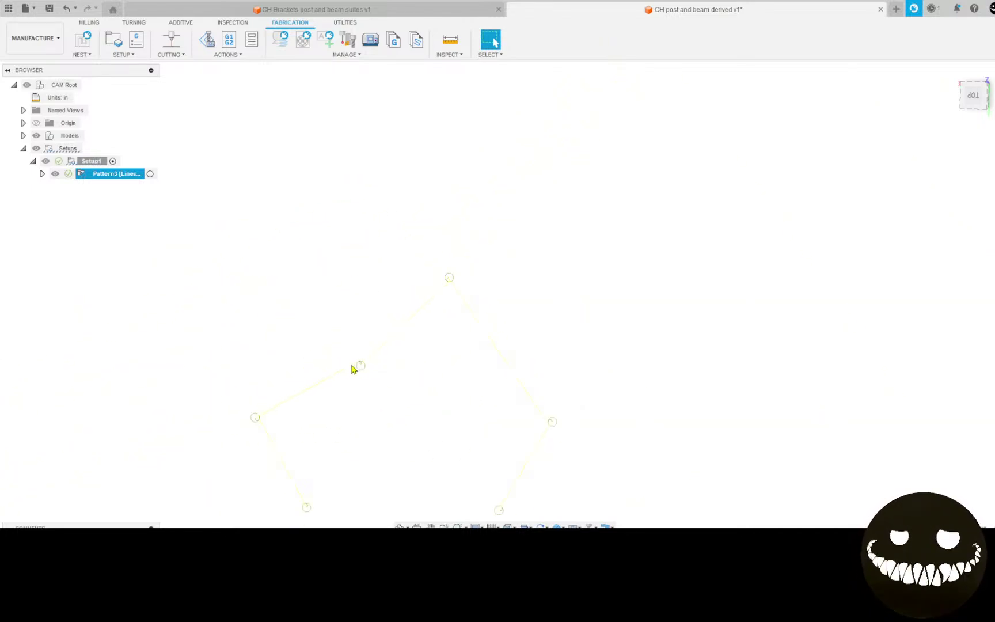
pyautogui.click(42, 174)
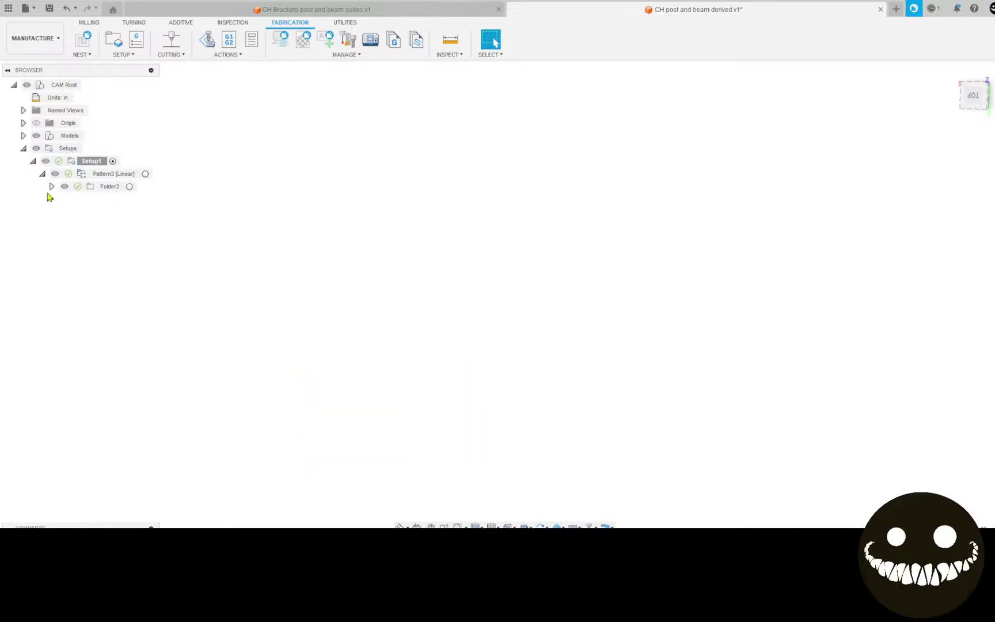
pyautogui.click(52, 186)
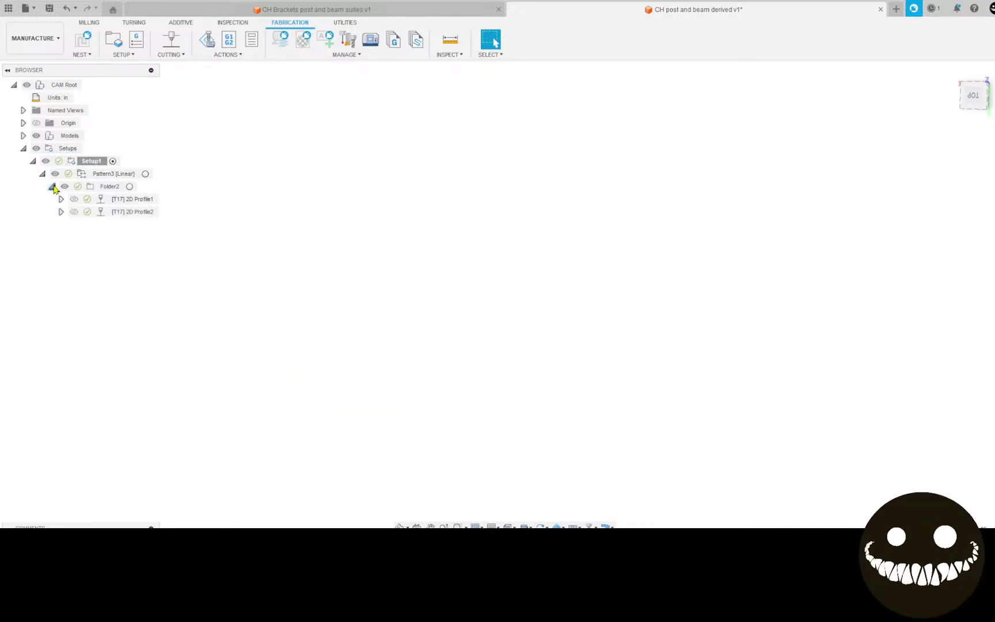
pyautogui.click(74, 199)
pyautogui.click(74, 211)
pyautogui.scroll(-5, 369, 372)
pyautogui.moveTo(339, 371); pyautogui.dragTo(382, 398, button='middle')
pyautogui.scroll(3, 105, 242)
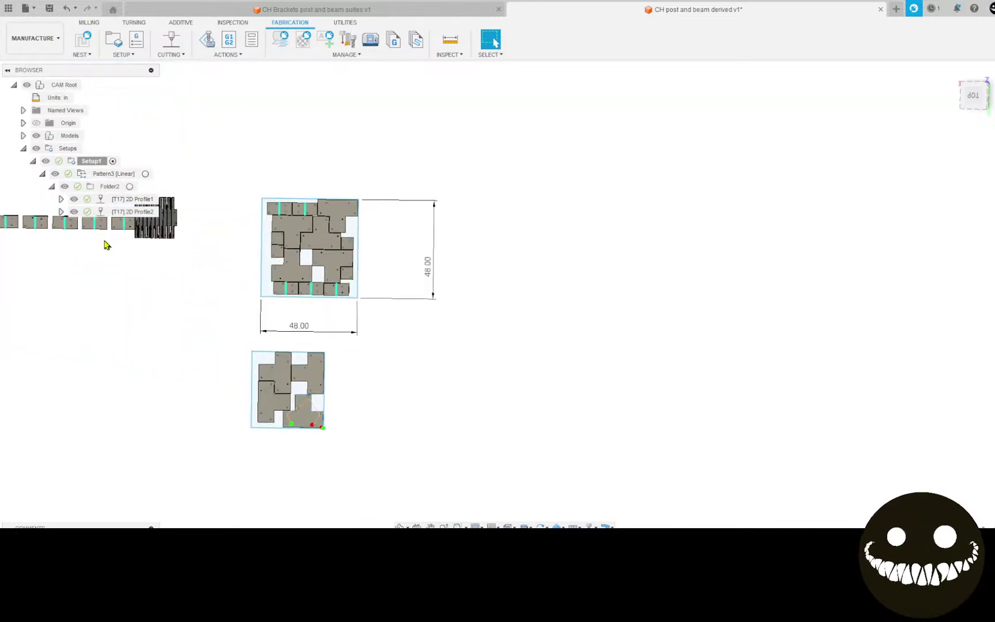
# Activate the linear pattern and compare its row of toolpath copies with the folder's original toolpaths on the T-shaped bracket.
pyautogui.moveTo(277, 262); pyautogui.dragTo(249, 222, button='middle')
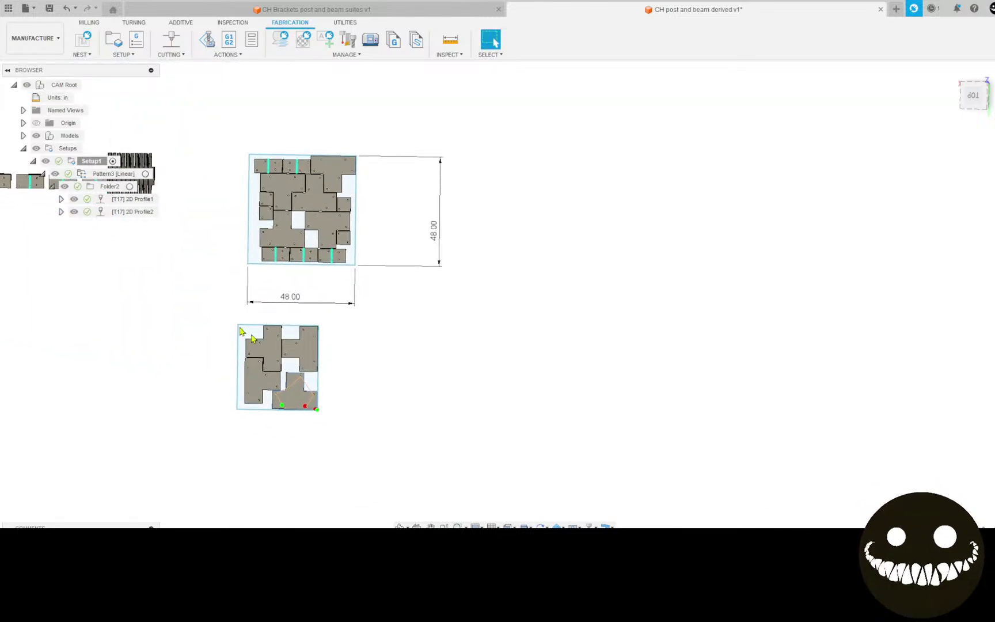
pyautogui.moveTo(367, 364); pyautogui.dragTo(288, 287, button='middle')
pyautogui.scroll(4, 285, 297)
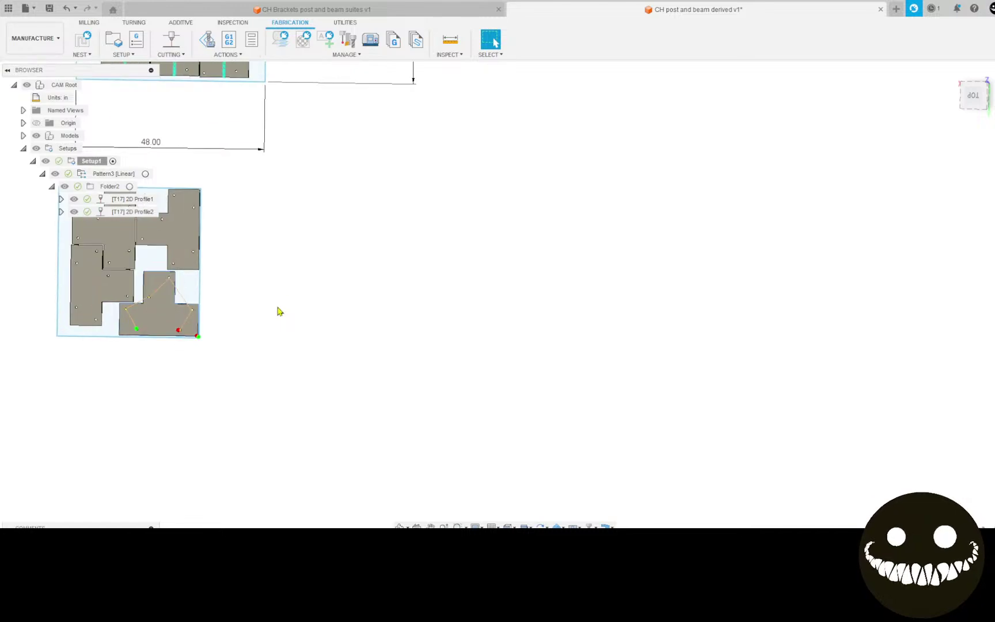
pyautogui.scroll(4, 240, 296)
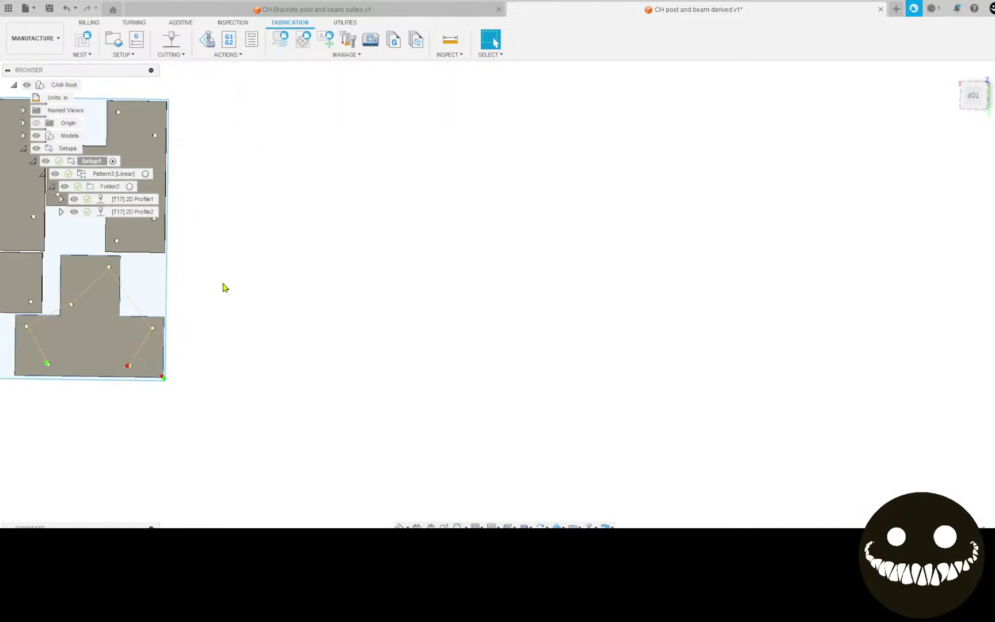
pyautogui.click(139, 174)
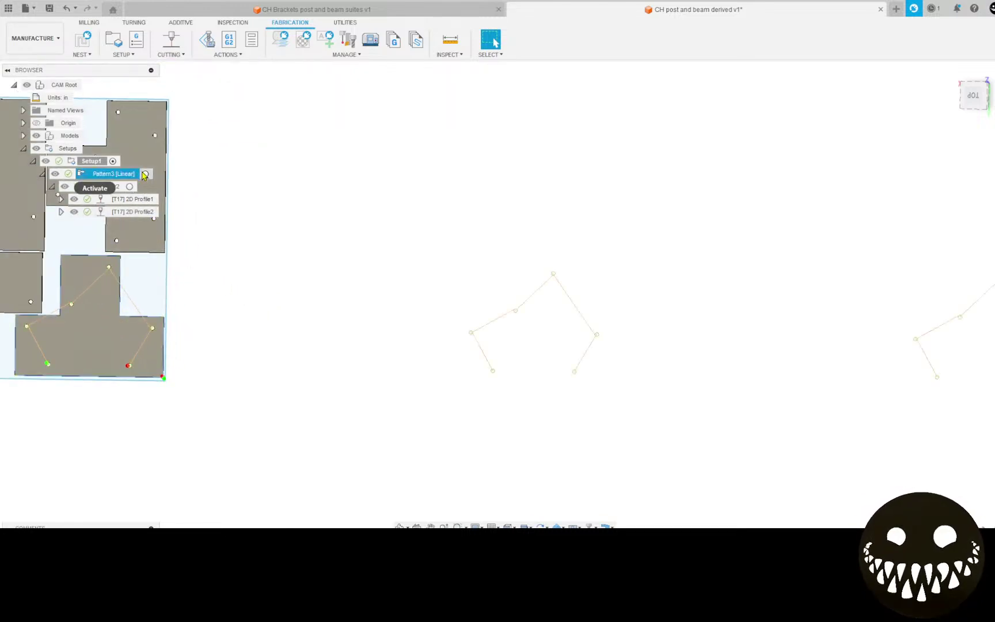
pyautogui.click(145, 175)
pyautogui.scroll(-4, 247, 207)
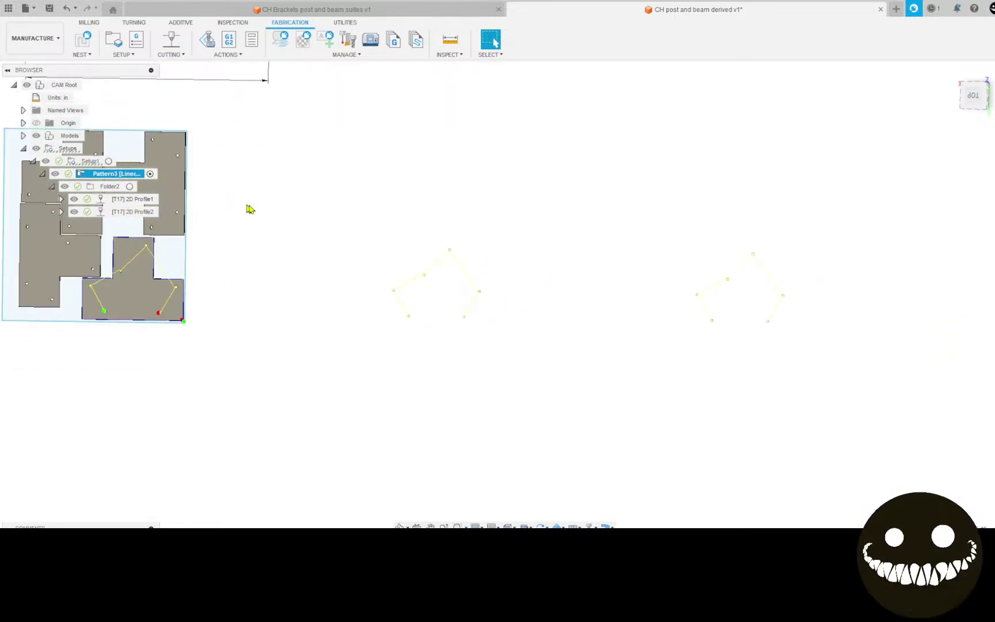
pyautogui.click(126, 186)
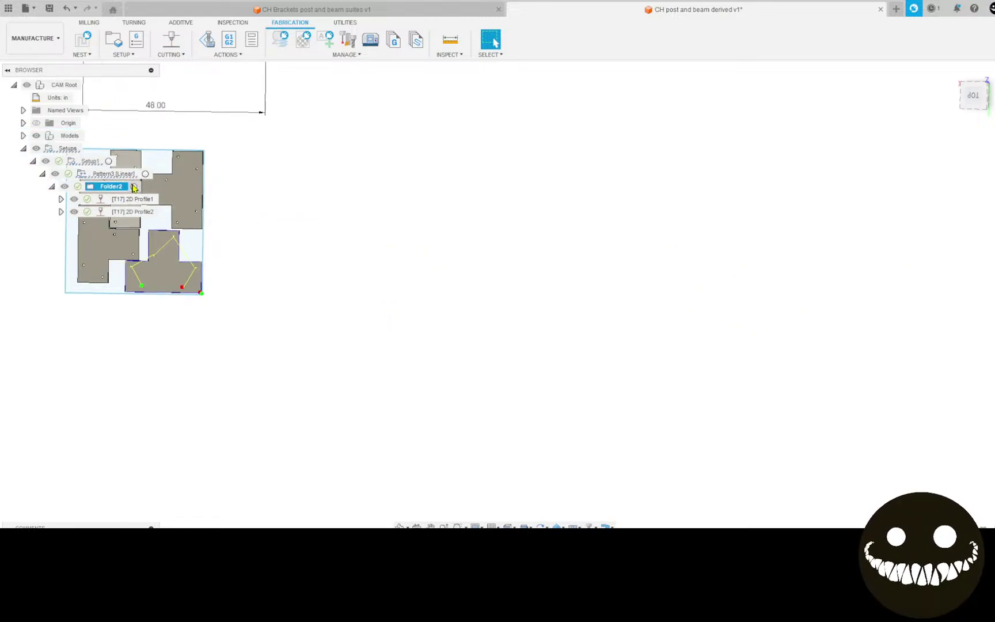
pyautogui.click(116, 174)
pyautogui.scroll(-3, 438, 277)
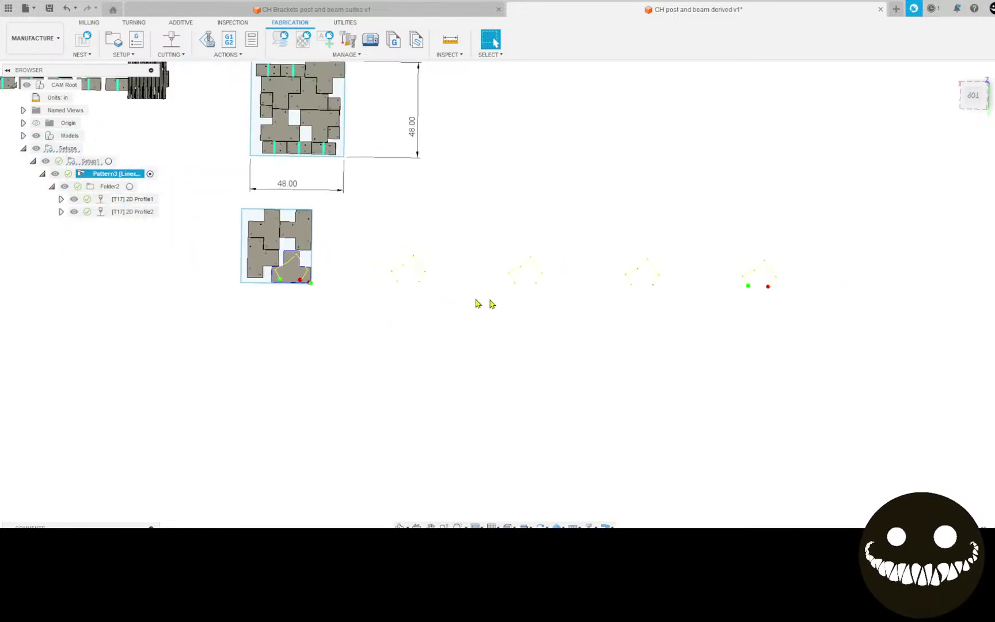
pyautogui.moveTo(477, 303); pyautogui.dragTo(369, 342, button='middle')
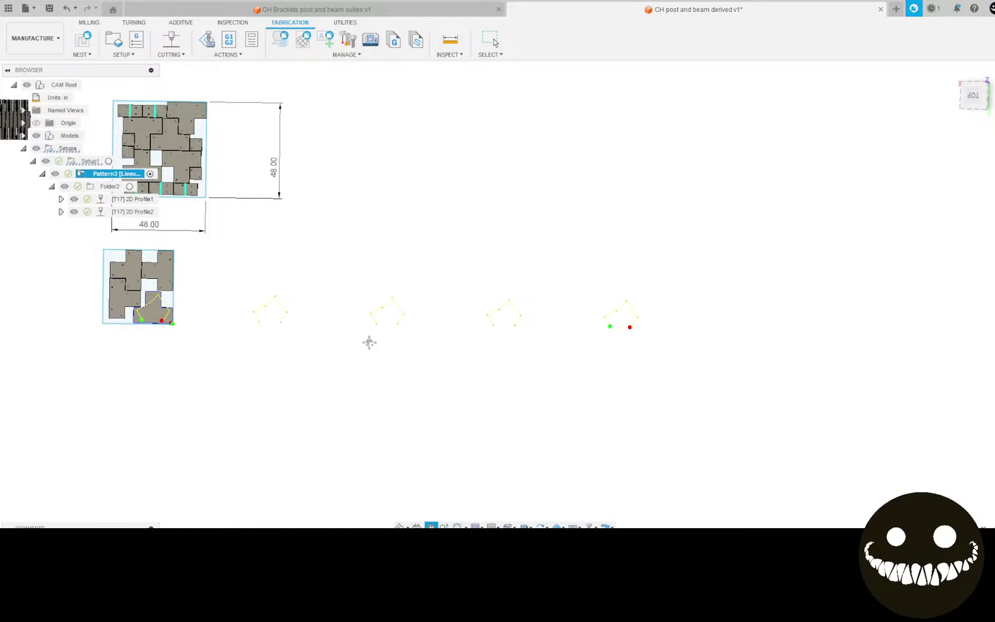
# Review the two 2D Profile operations on the T-shaped bracket and the commands available for Setup1.
pyautogui.press('Escape')
pyautogui.scroll(1, 213, 321)
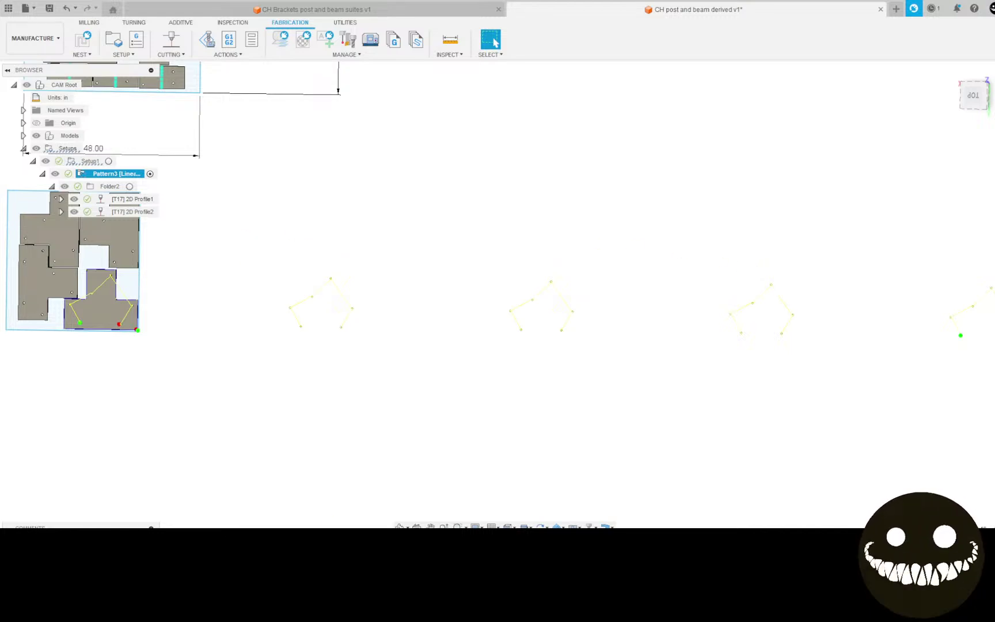
pyautogui.moveTo(144, 318); pyautogui.dragTo(327, 383, button='middle')
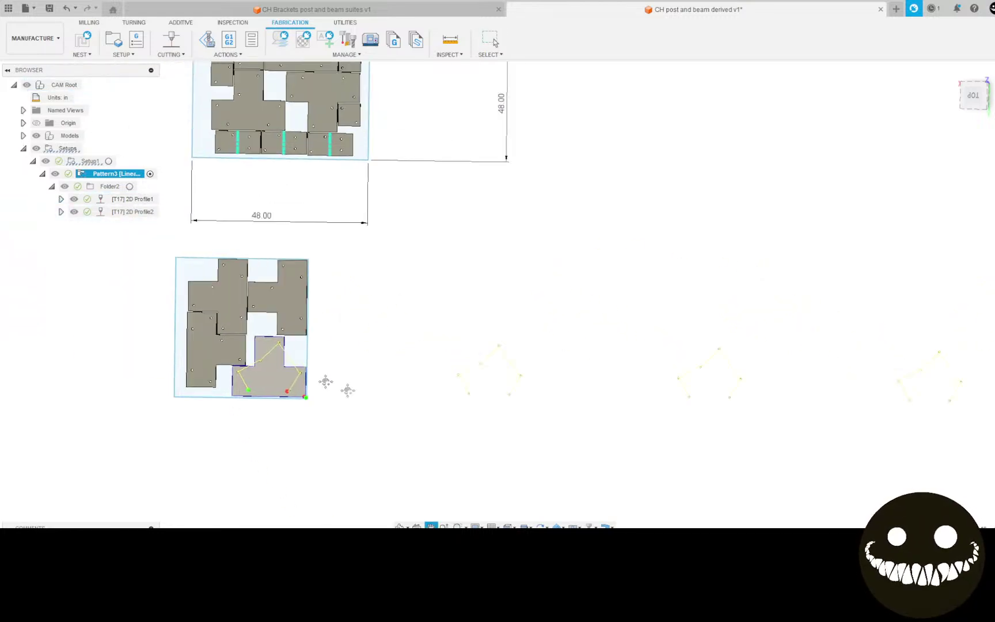
pyautogui.scroll(5, 344, 426)
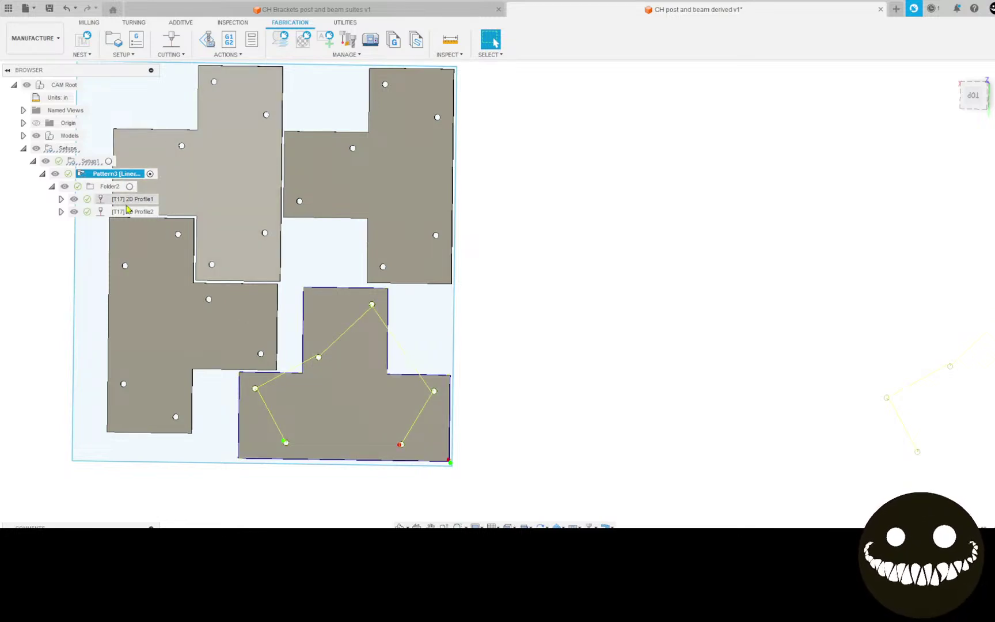
pyautogui.click(131, 200)
pyautogui.click(129, 211)
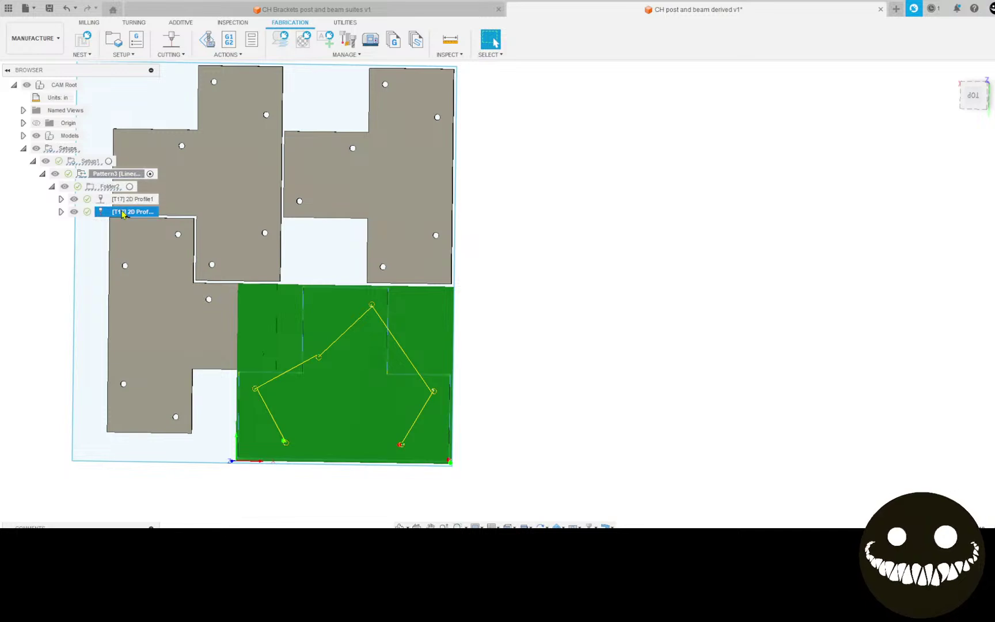
pyautogui.click(80, 161)
pyautogui.rightClick(73, 166)
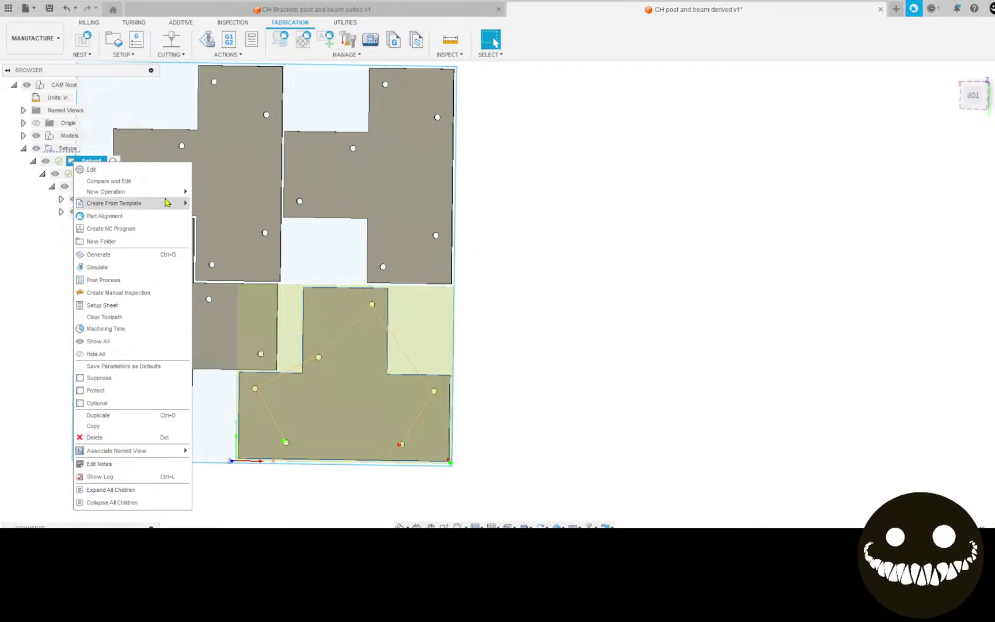
pyautogui.moveTo(159, 210)
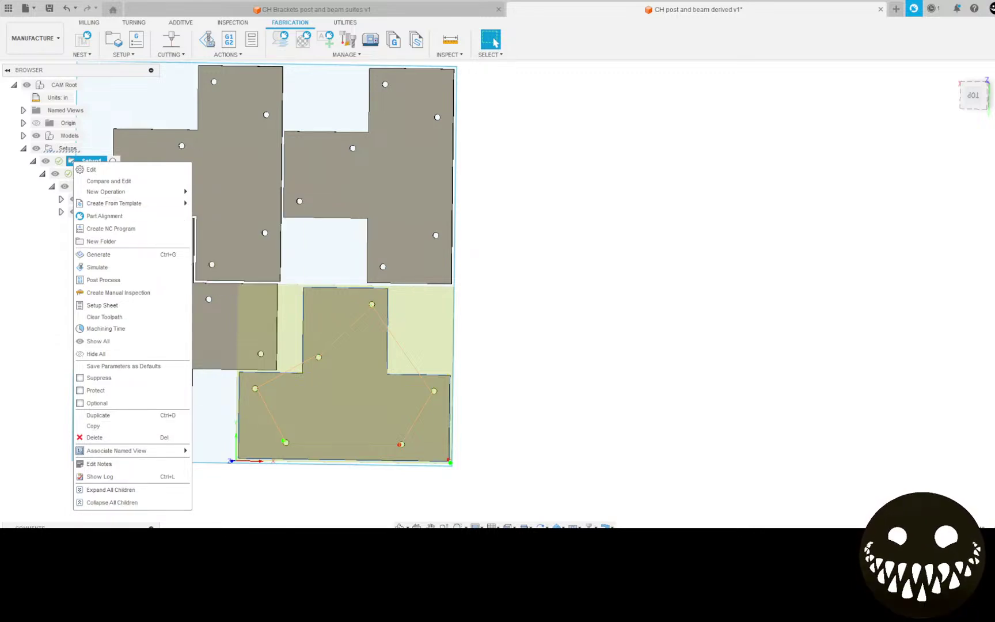
pyautogui.press('Escape')
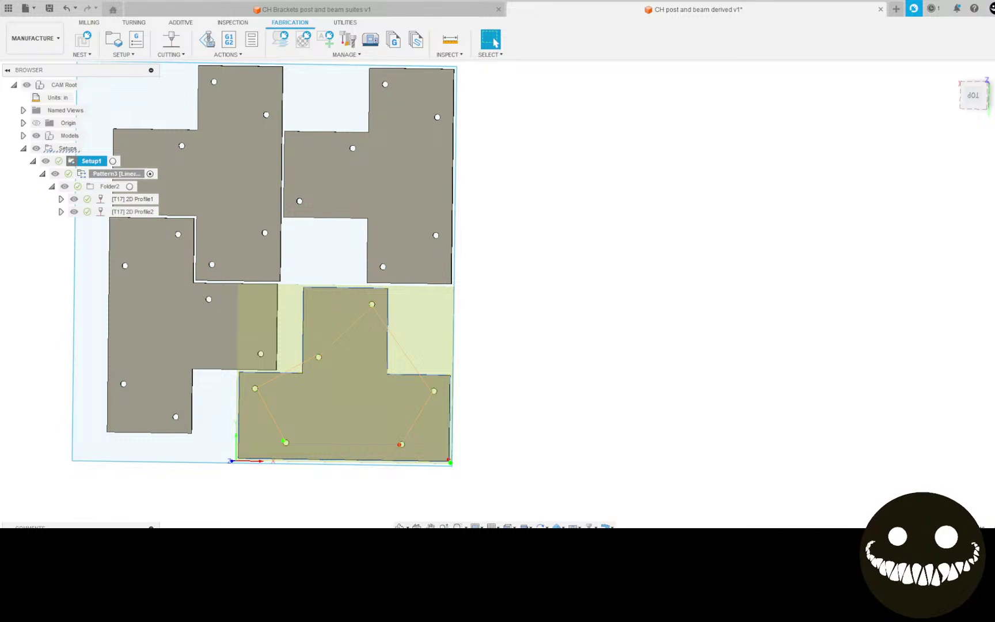
# Switch to the browser's Langmuir forum post on cut-ready files and view its embedded toolpath patterning video in full screen.
pyautogui.moveTo(0, 165); pyautogui.dragTo(354, 0)
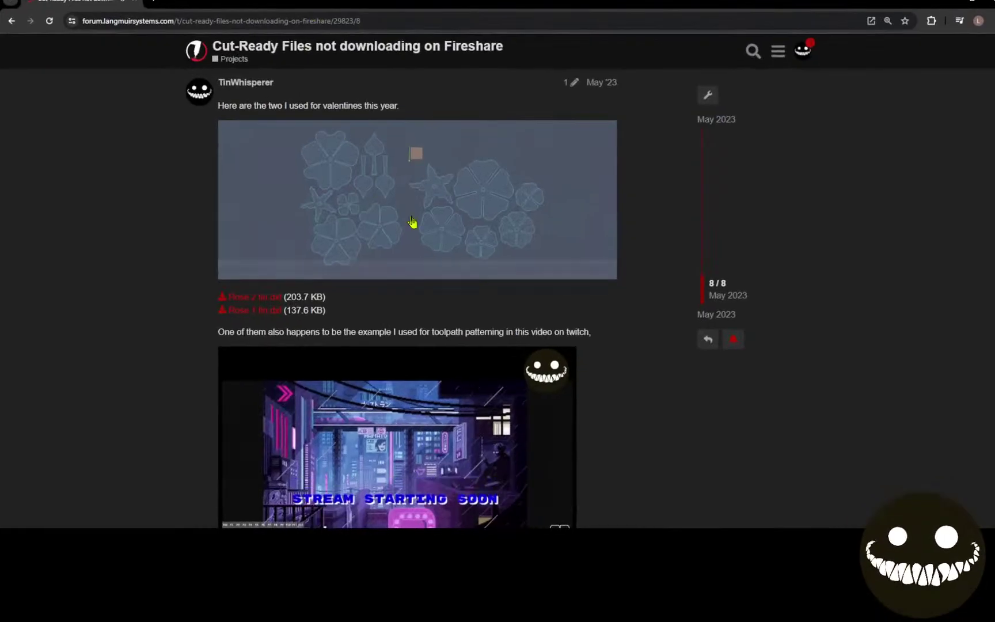
pyautogui.scroll(-3, 411, 224)
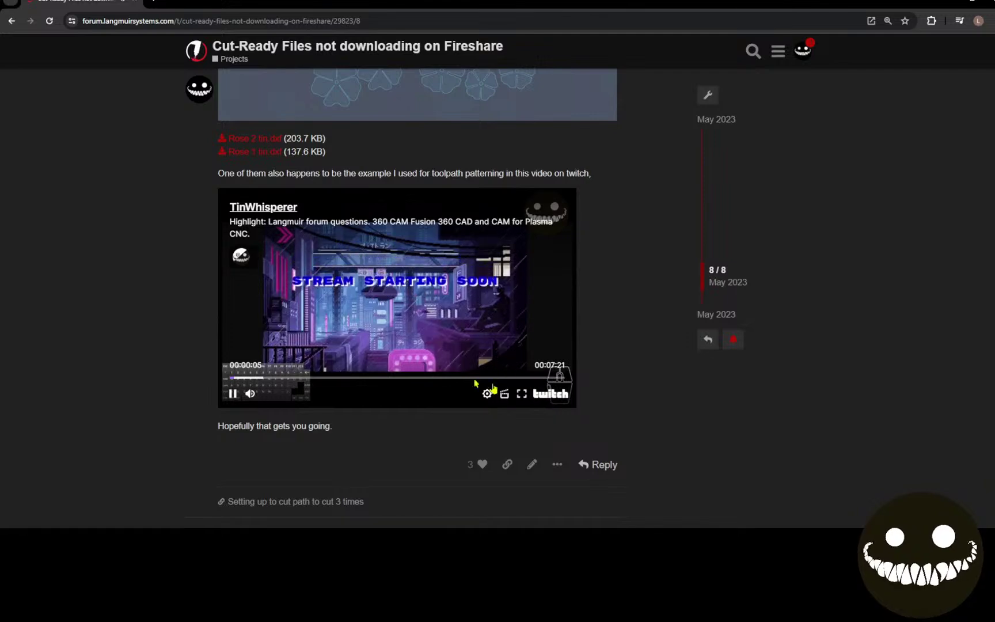
pyautogui.click(521, 394)
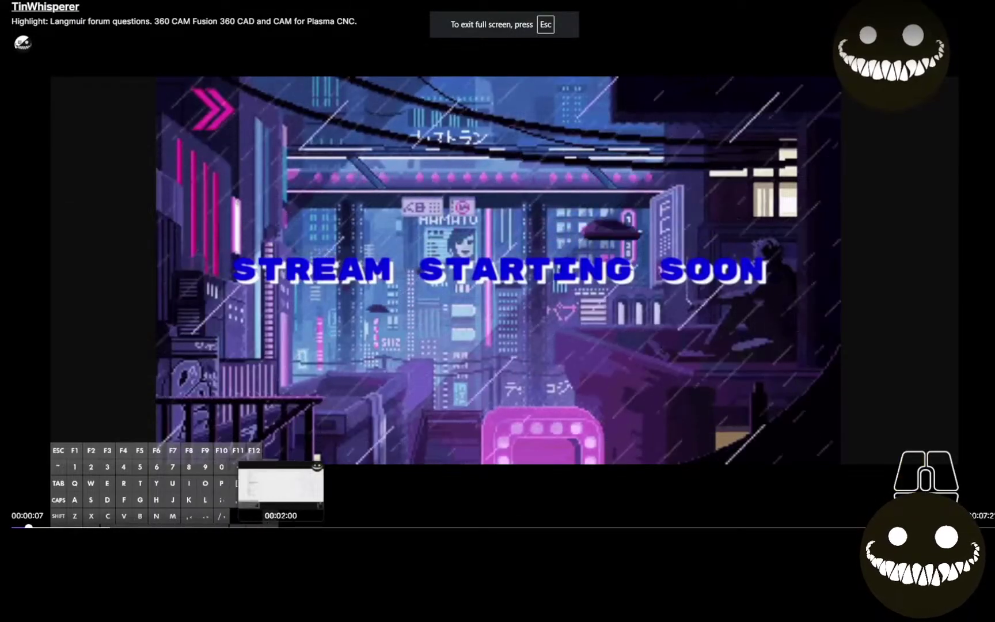
# Find the linear pattern demonstration around 00:02:32 in the video, watch the rose toolpath's pattern setup and pause at 00:02:47.
pyautogui.click(408, 527)
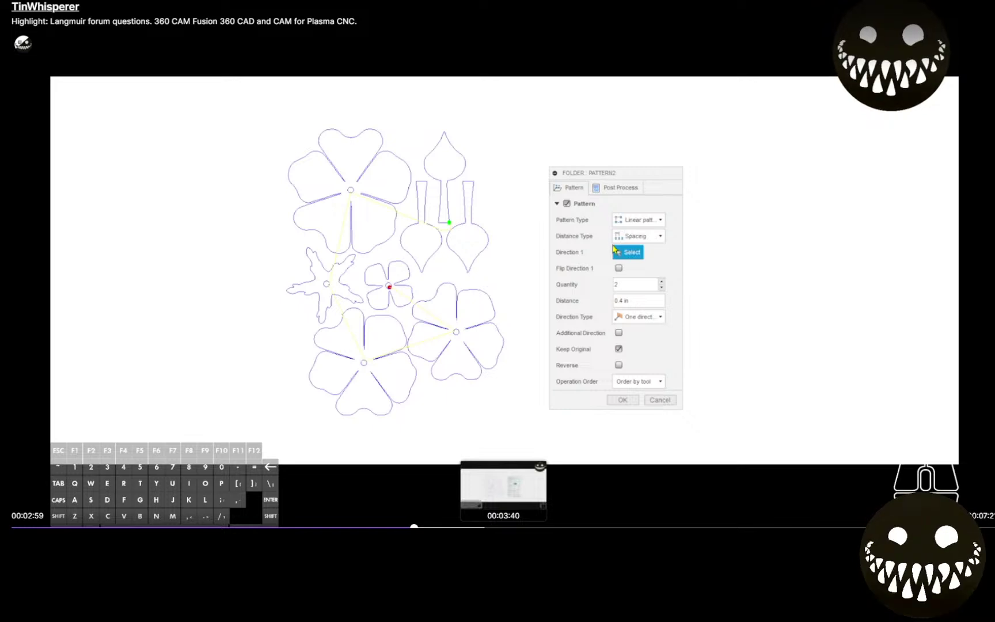
pyautogui.click(396, 526)
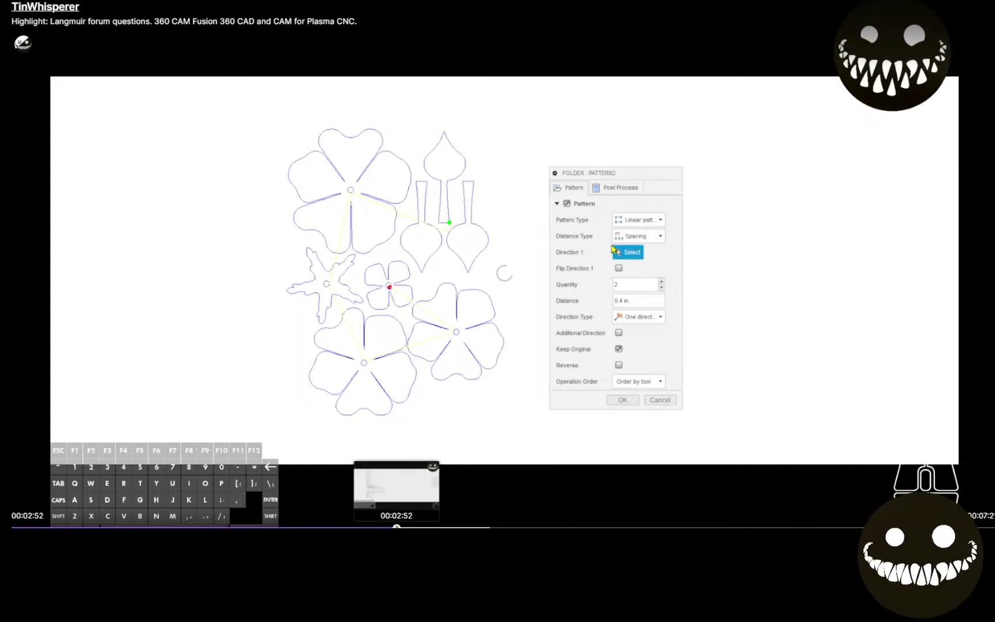
pyautogui.click(389, 526)
pyautogui.click(363, 526)
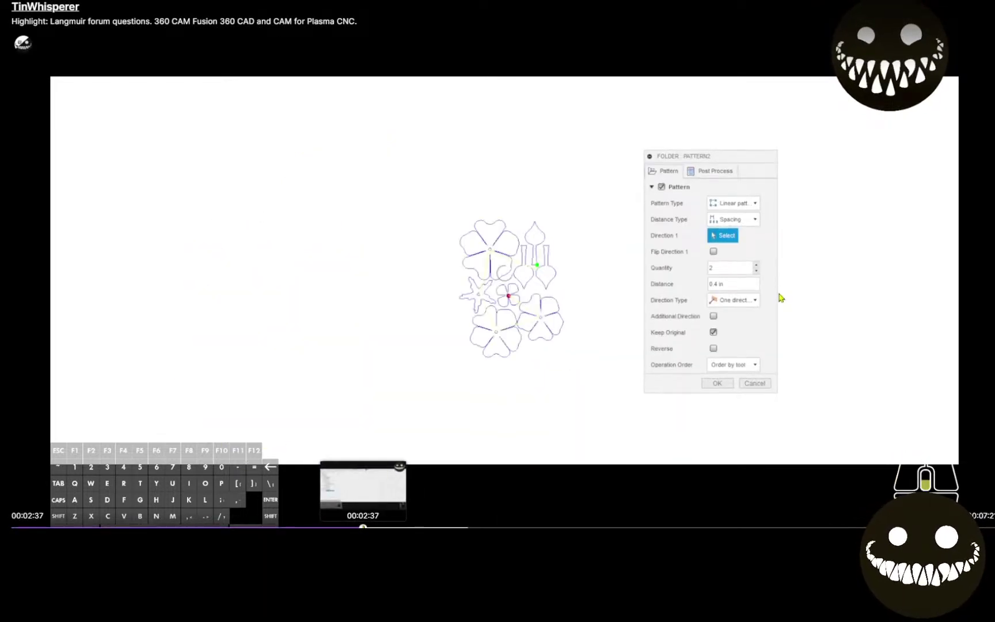
pyautogui.click(347, 526)
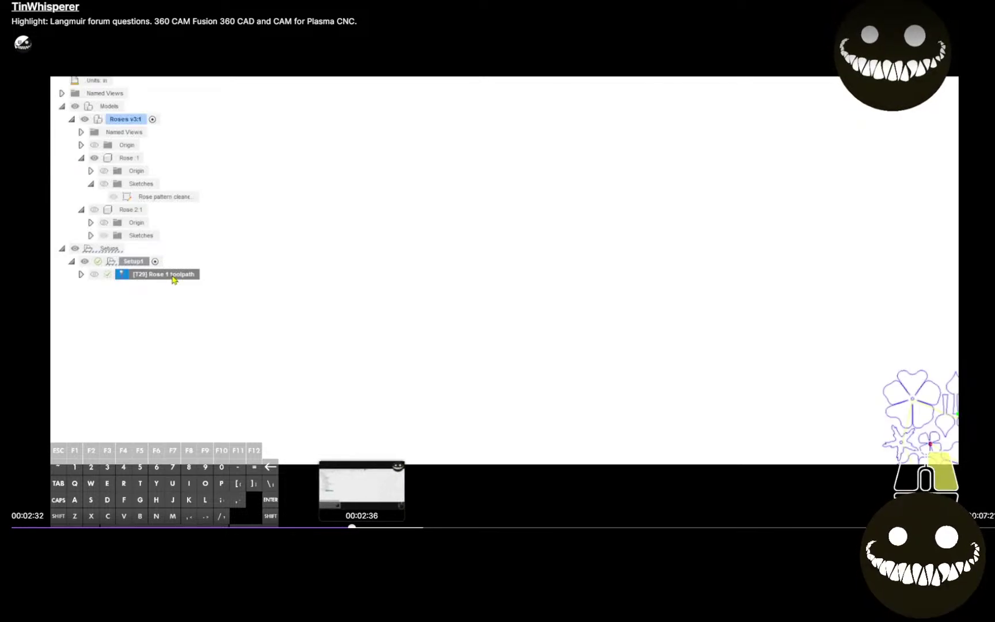
pyautogui.click(363, 526)
pyautogui.click(347, 526)
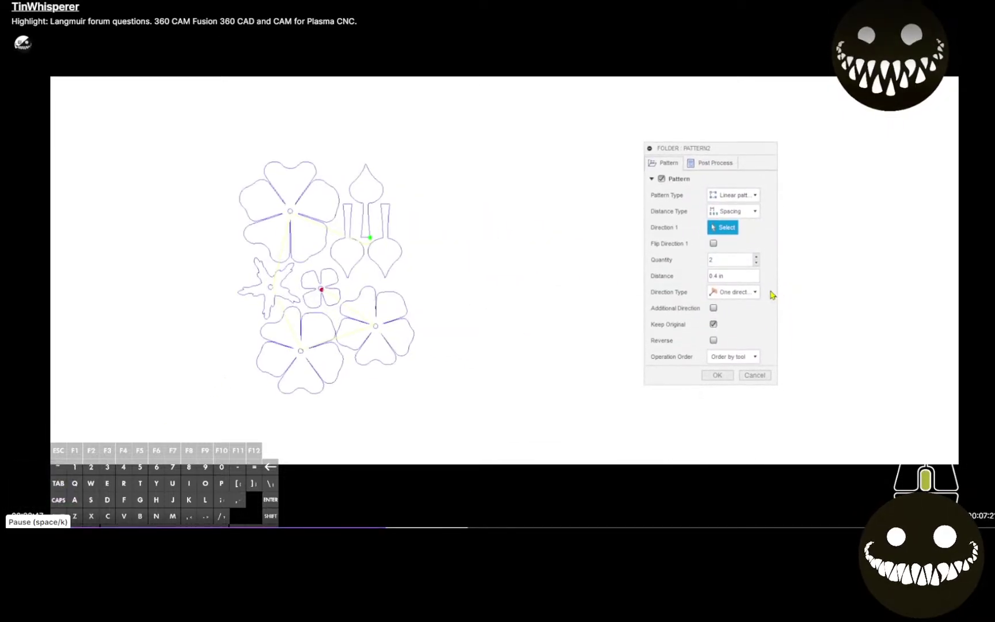
pyautogui.click(18, 543)
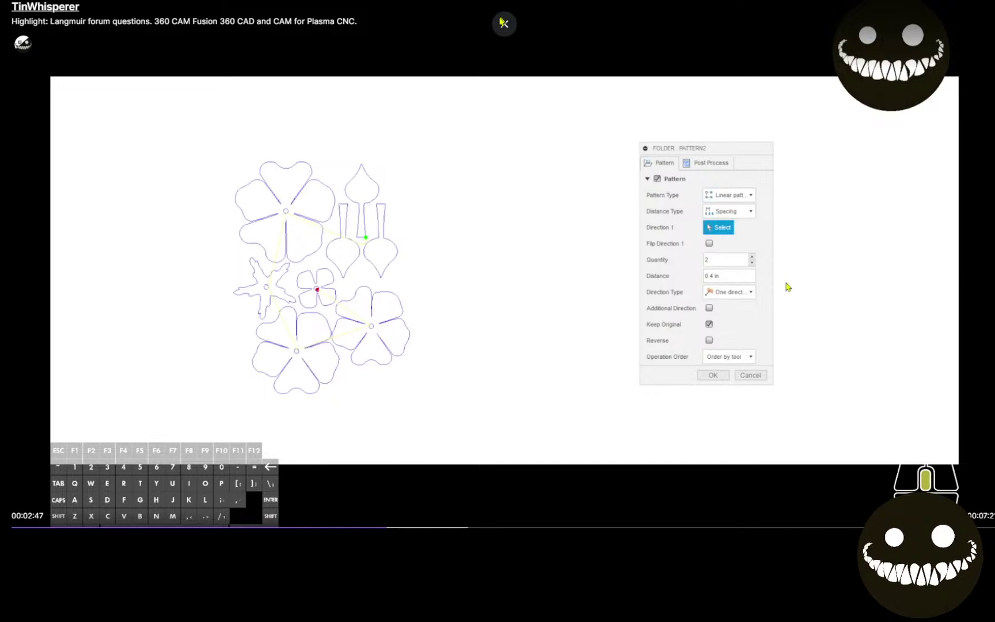
# Exit the full-screen video and switch back to Fusion 360 to view the nested sheet with the T-shaped bracket.
pyautogui.click(504, 23)
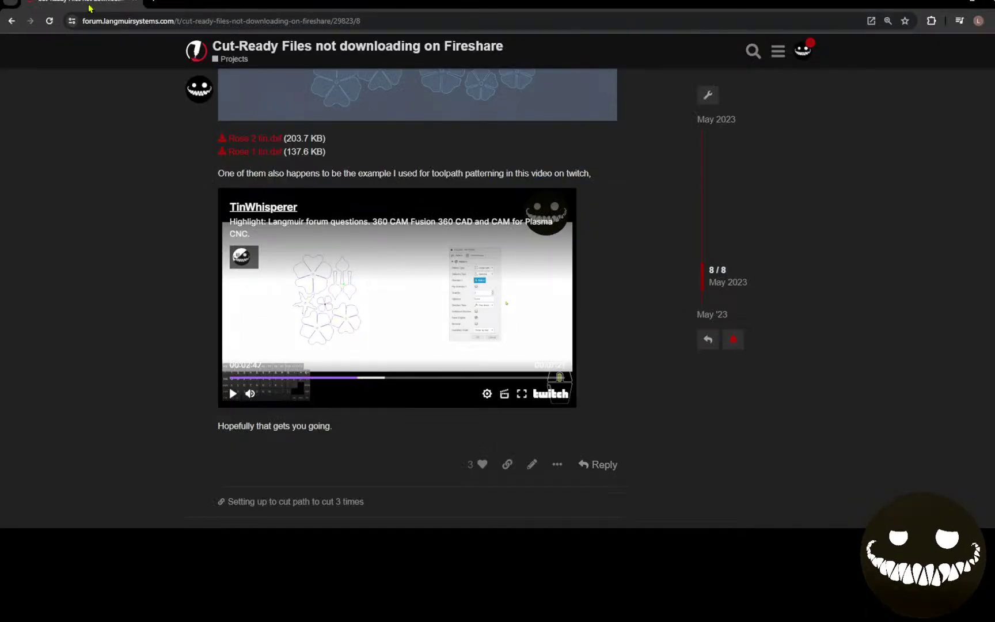
pyautogui.scroll(4, 309, 303)
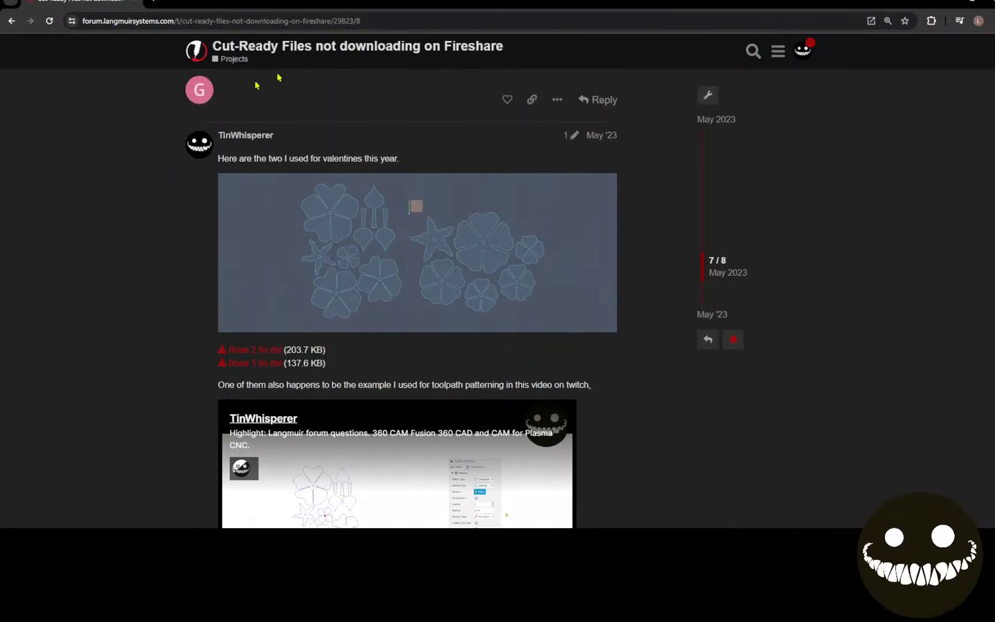
pyautogui.moveTo(102, 3); pyautogui.dragTo(0, 236)
pyautogui.click(3, 80)
pyautogui.scroll(-4, 289, 308)
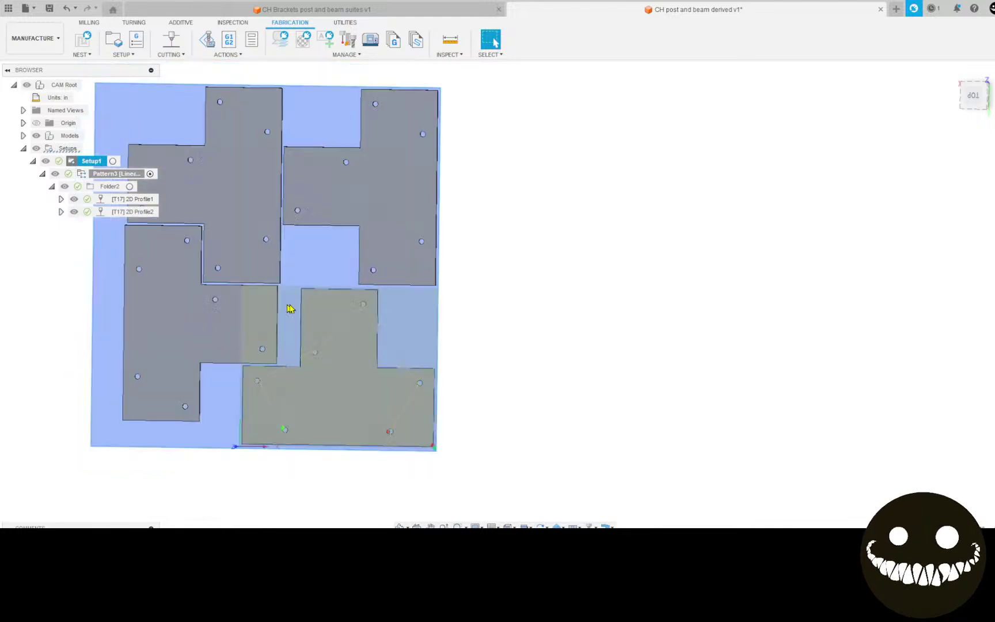
pyautogui.scroll(-2, 525, 326)
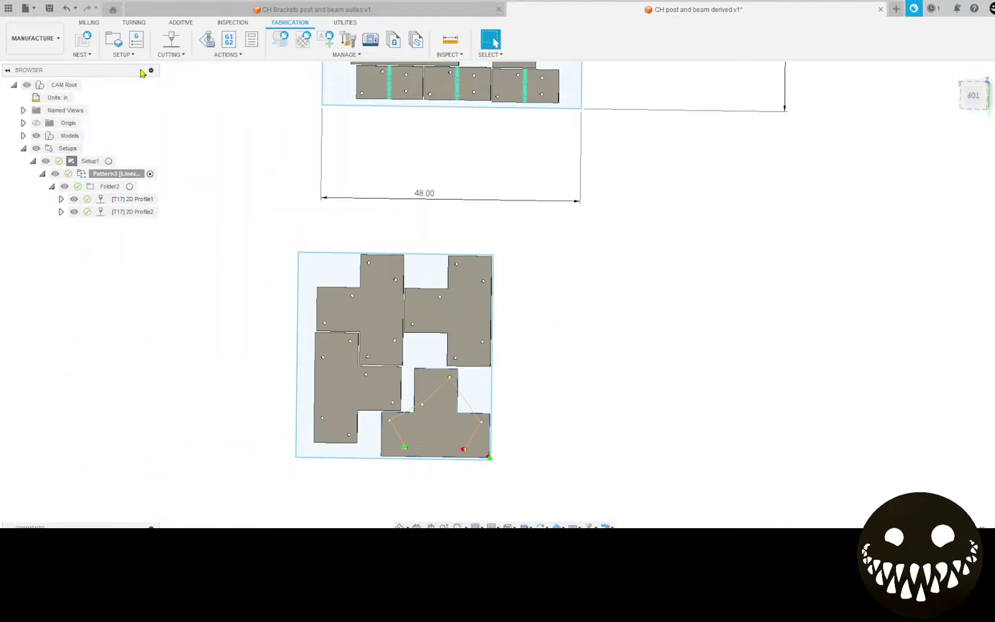
pyautogui.scroll(-2, 251, 236)
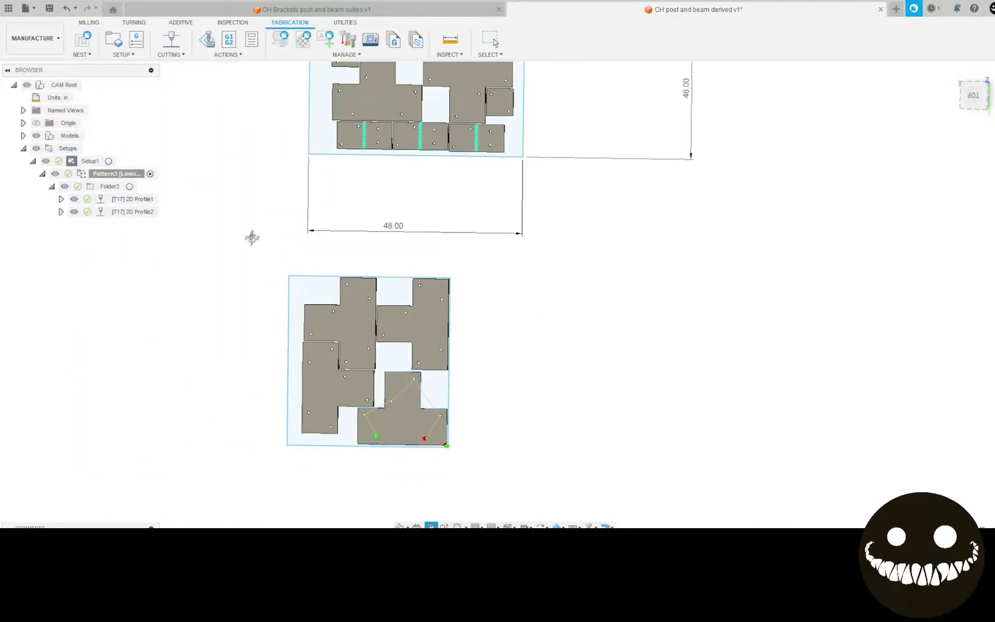
# Switch to the Design workspace.
pyautogui.click(34, 38)
pyautogui.click(24, 64)
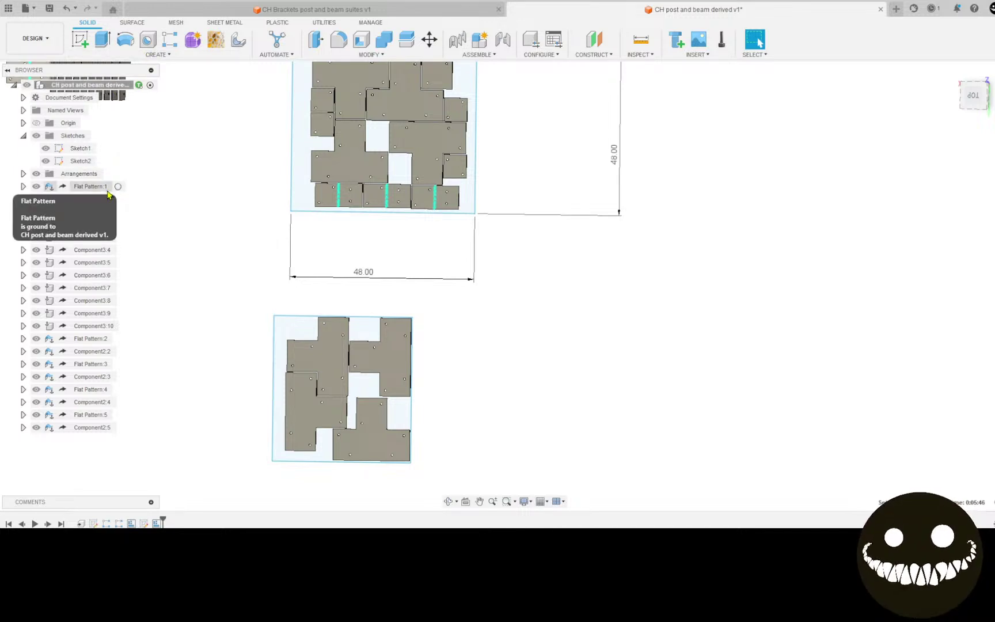
pyautogui.moveTo(227, 162); pyautogui.dragTo(172, 257, button='middle')
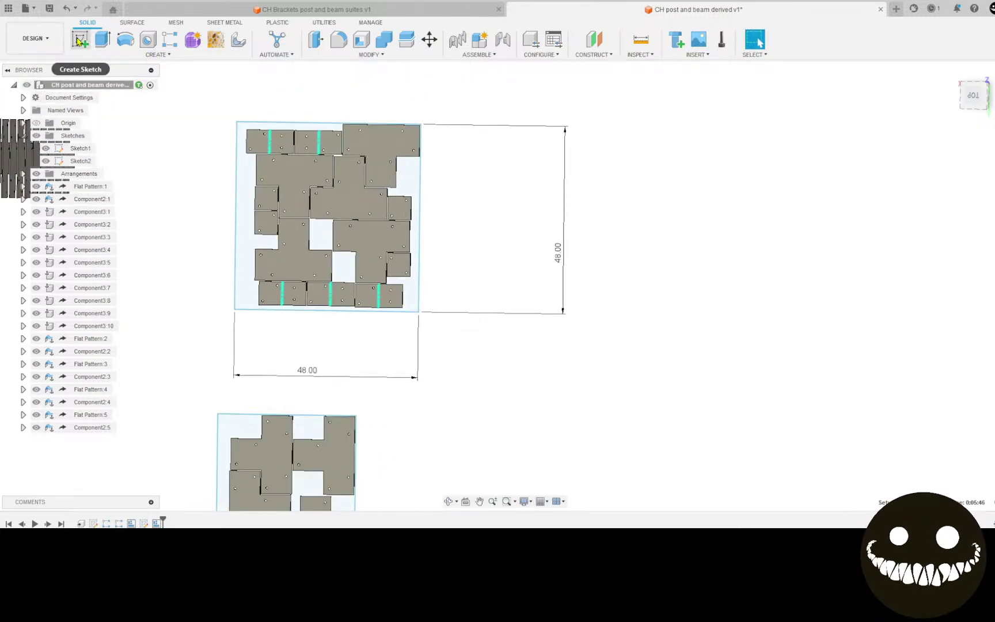
pyautogui.moveTo(160, 160)
pyautogui.mouseDown(button='middle')
pyautogui.moveTo(211, 252)
pyautogui.moveTo(195, 272)
pyautogui.moveTo(194, 250)
pyautogui.moveTo(182, 246)
pyautogui.mouseUp(button='middle')
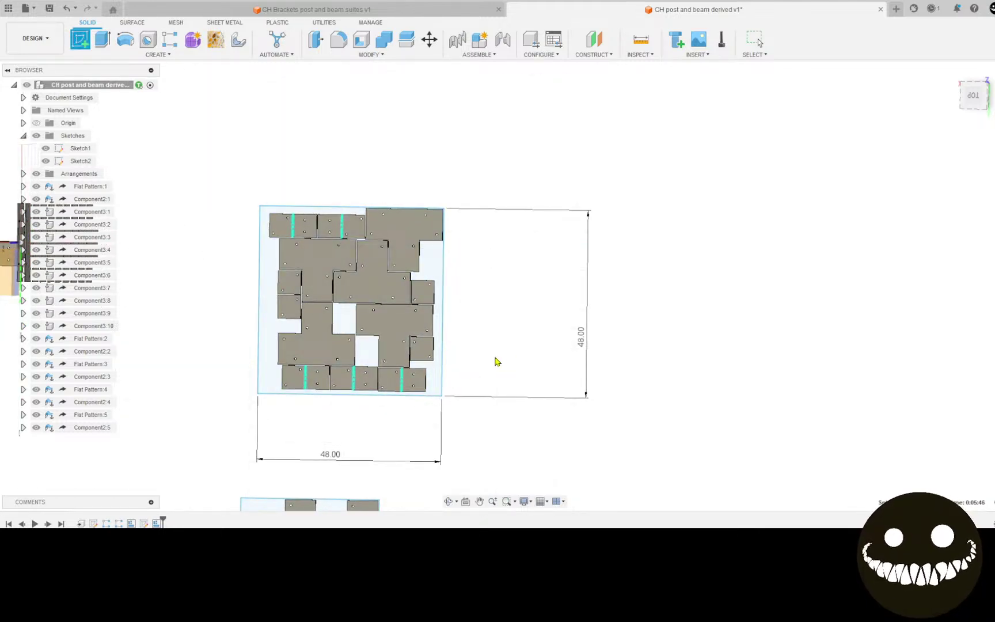
pyautogui.click(498, 361)
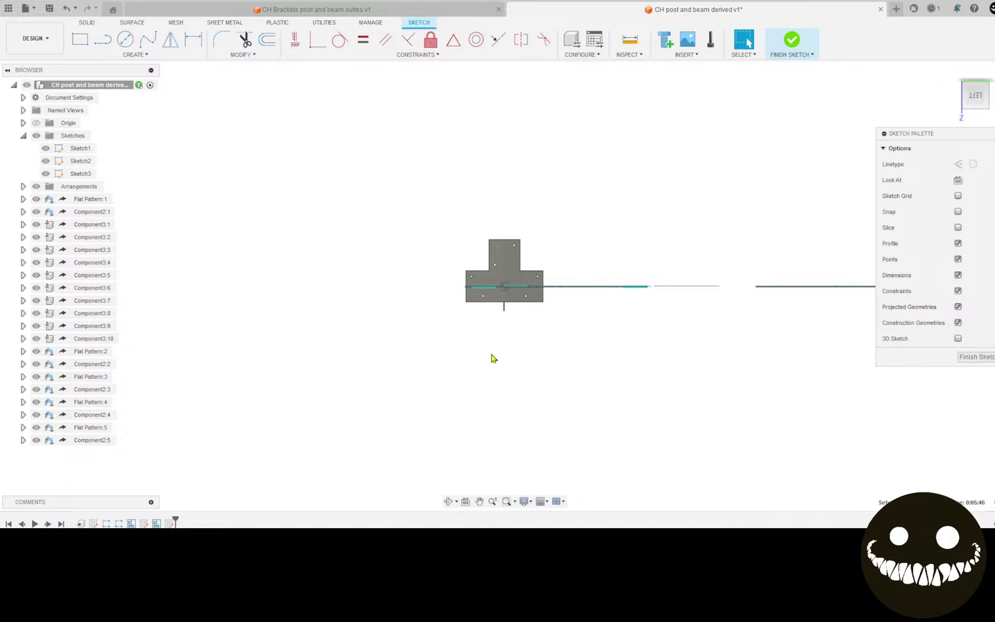
pyautogui.hotkey('ctrl', 'z')
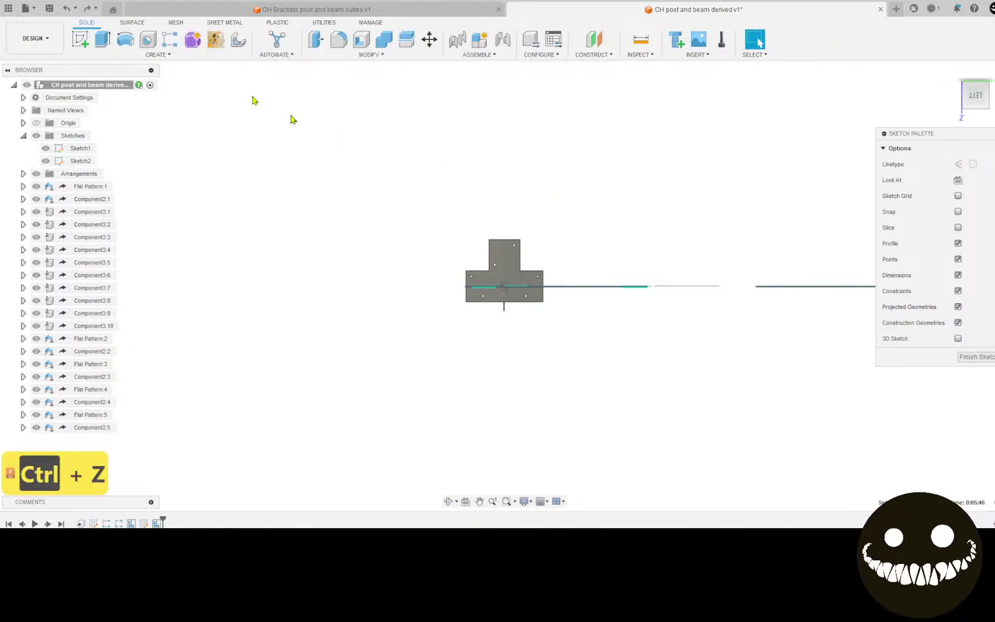
# Start a new sketch on the origin plane parallel to the nested sheets.
pyautogui.click(80, 39)
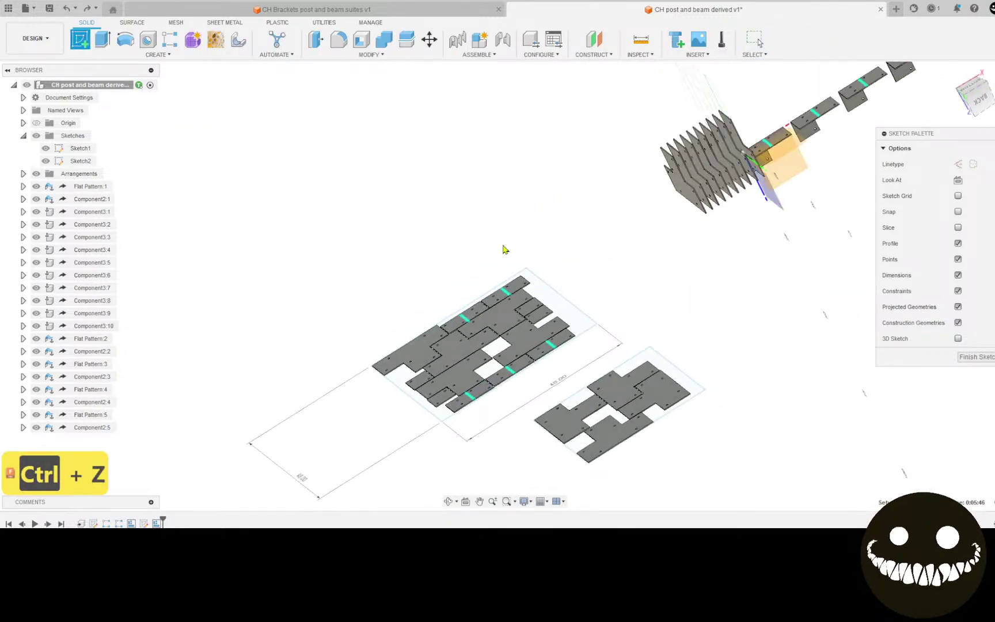
pyautogui.keyDown('shift'); pyautogui.moveTo(505, 249); pyautogui.dragTo(583, 298, button='middle'); pyautogui.keyUp('shift')
pyautogui.moveTo(808, 85)
pyautogui.keyDown('shift'); pyautogui.mouseDown(button='middle')
pyautogui.moveTo(840, 128)
pyautogui.moveTo(697, 143)
pyautogui.moveTo(651, 376)
pyautogui.moveTo(722, 297)
pyautogui.moveTo(673, 339)
pyautogui.mouseUp(button='middle'); pyautogui.keyUp('shift')
pyautogui.click(673, 339)
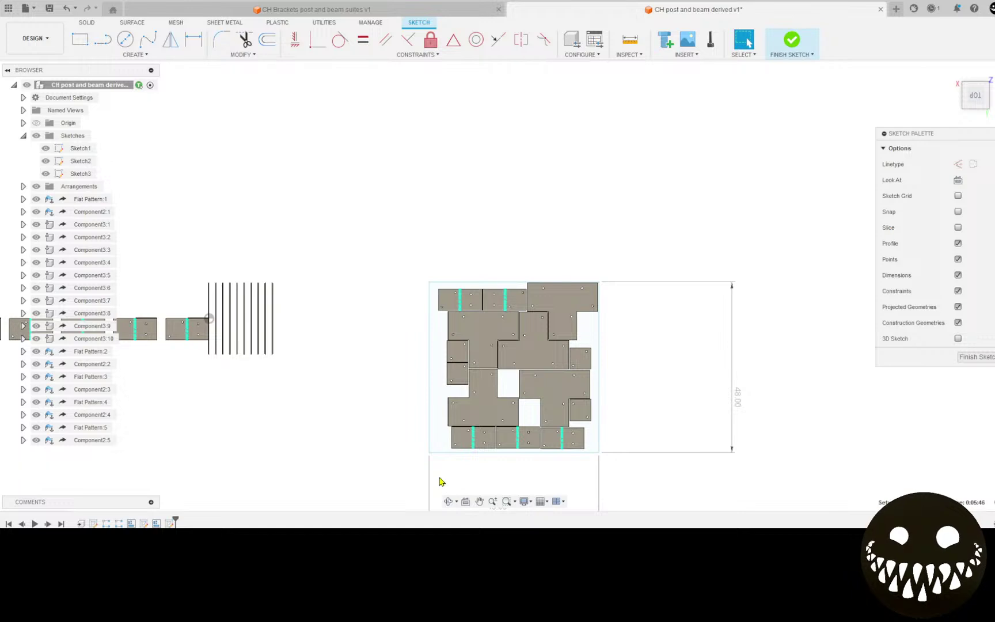
# Project one rectangular bracket with a bend line, one square plate and one T-shaped bracket into the sketch, and finish it.
pyautogui.press('p')
pyautogui.scroll(5, 561, 446)
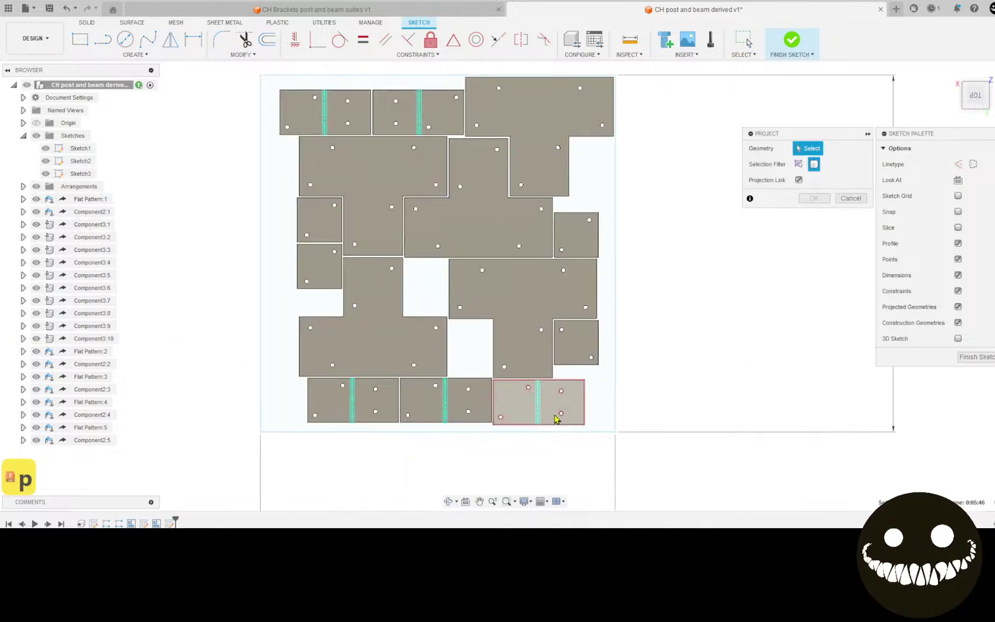
pyautogui.click(555, 412)
pyautogui.click(576, 336)
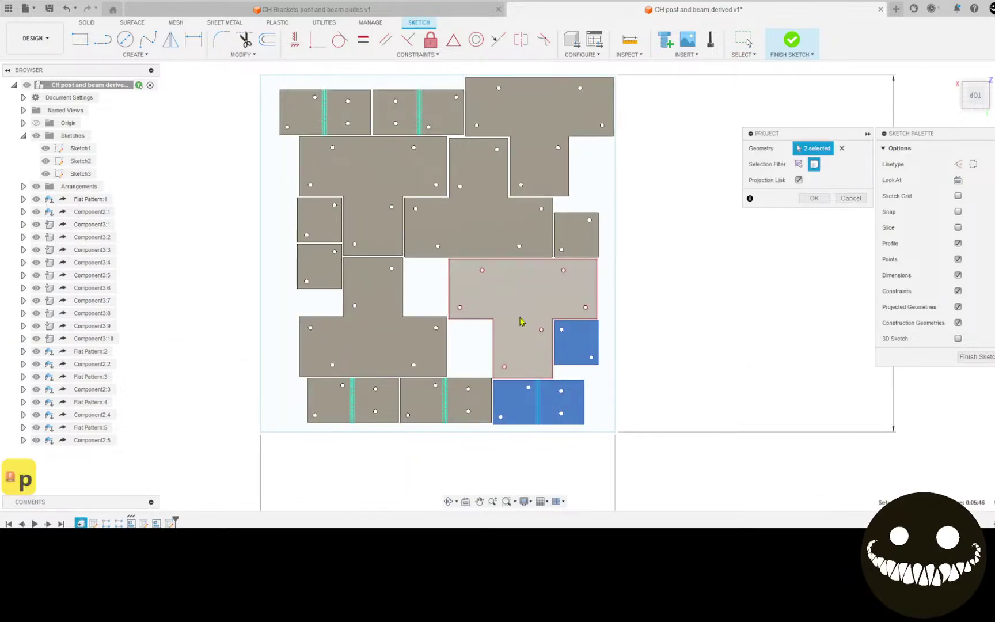
pyautogui.click(521, 321)
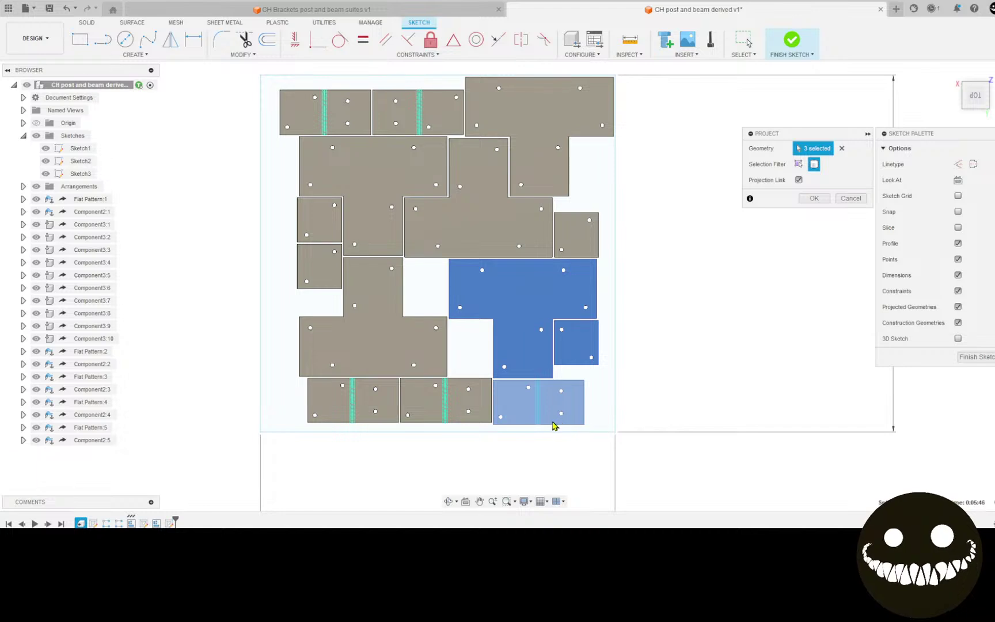
pyautogui.click(813, 198)
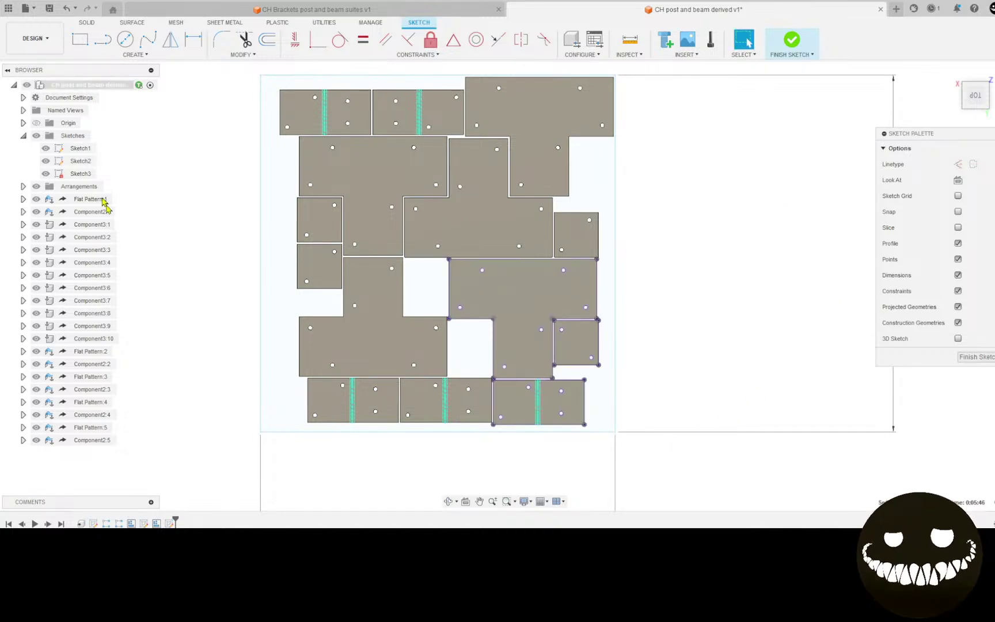
pyautogui.click(796, 39)
# Save Sketch3 as a DXF file named "ch bracets" in the computer's Downloads folder.
pyautogui.rightClick(85, 174)
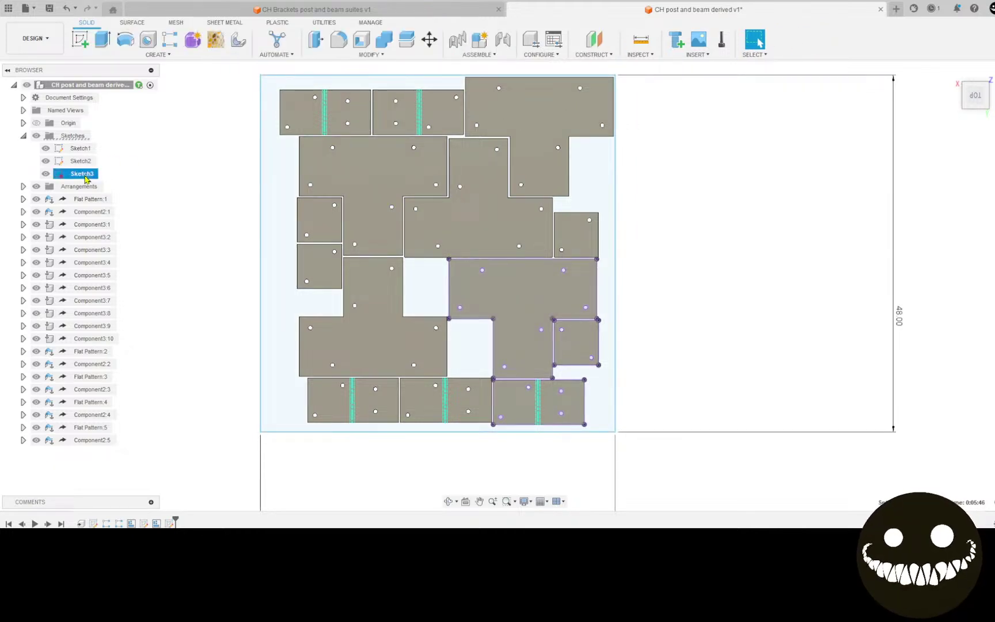
pyautogui.click(124, 261)
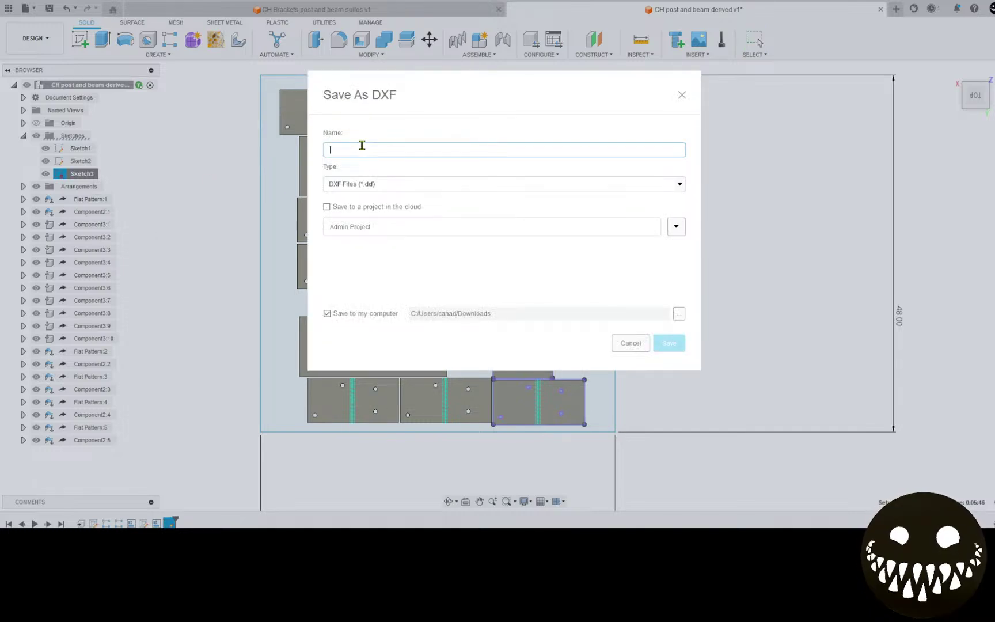
pyautogui.write('ch ')
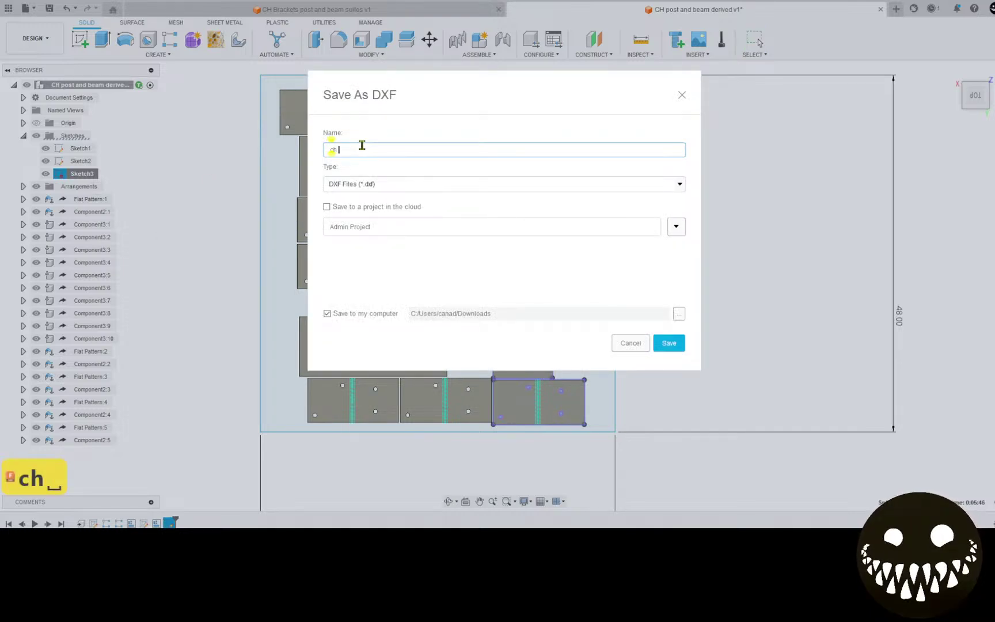
pyautogui.write('brackrt')
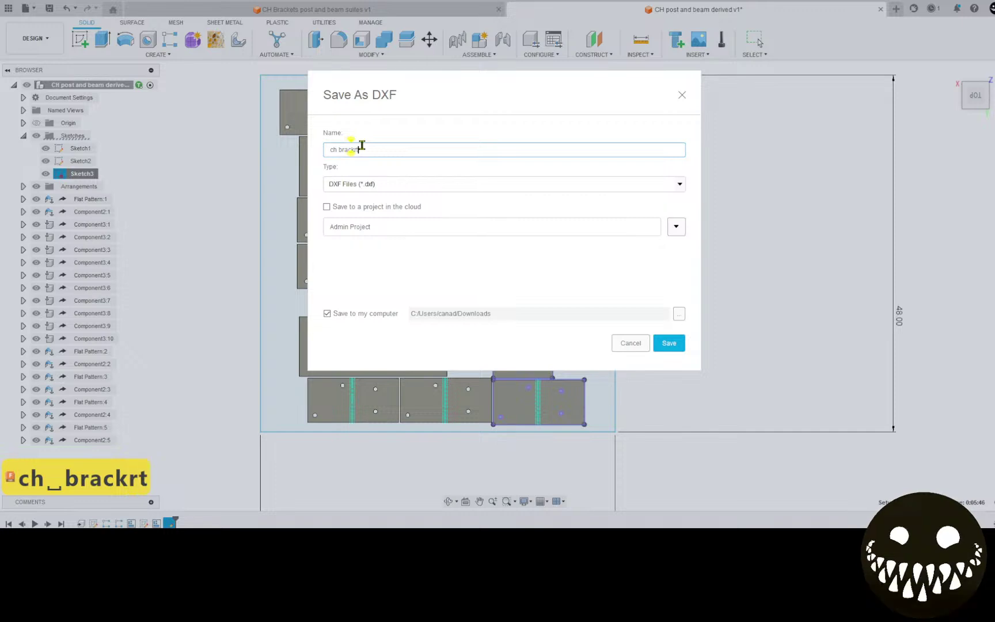
pyautogui.write('s')
pyautogui.press('BackSpace')
pyautogui.press('BackSpace')
pyautogui.press('BackSpace')
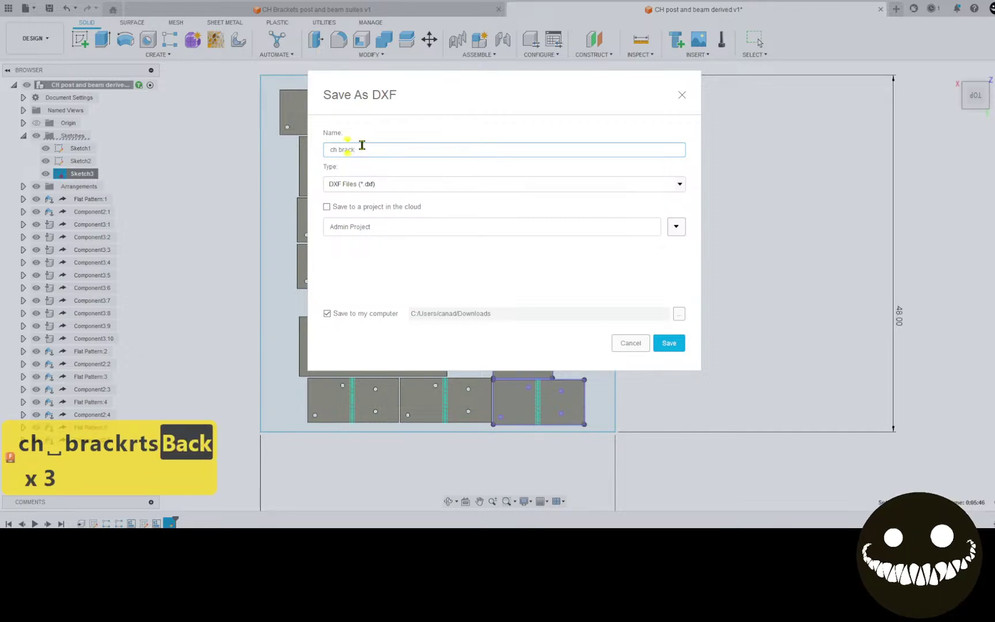
pyautogui.write('ets')
pyautogui.press('Return')
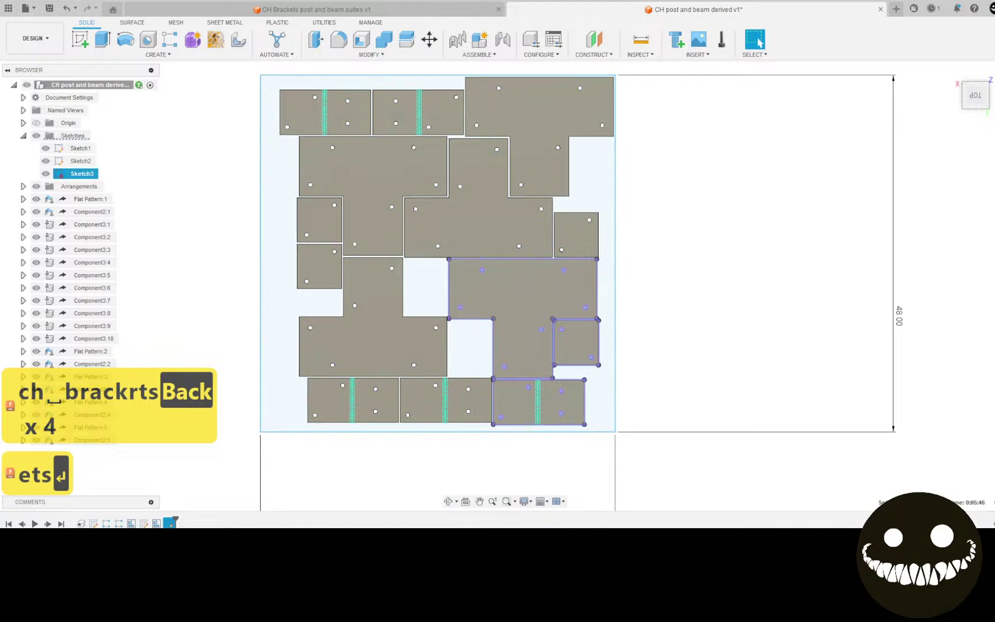
# Launch Deepnest.io and bring its window onto the main screen, putting away the unrelated Word document.
pyautogui.press('super')
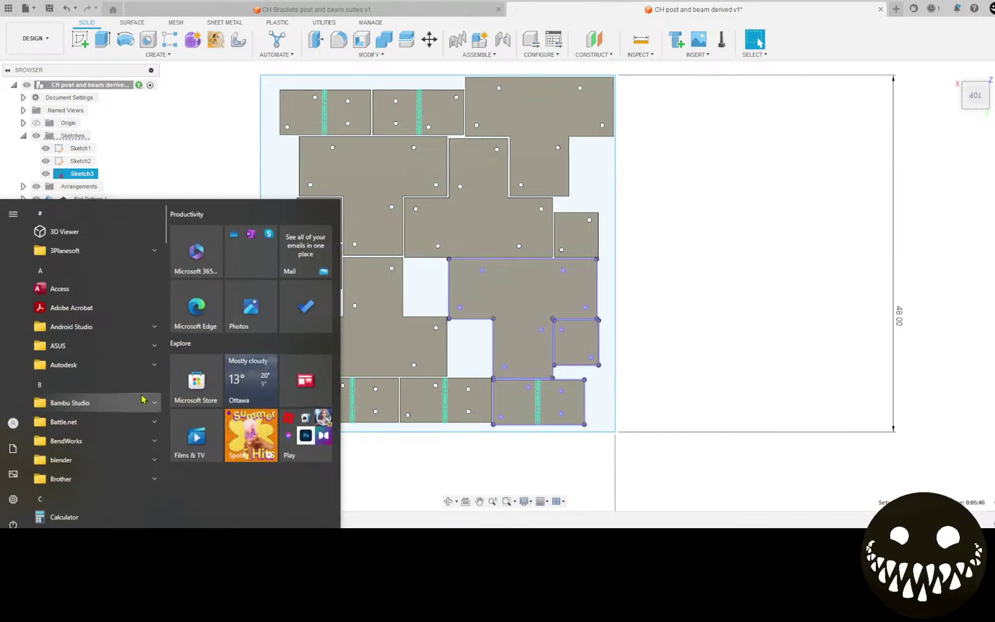
pyautogui.scroll(-3, 107, 379)
pyautogui.scroll(-1, 108, 379)
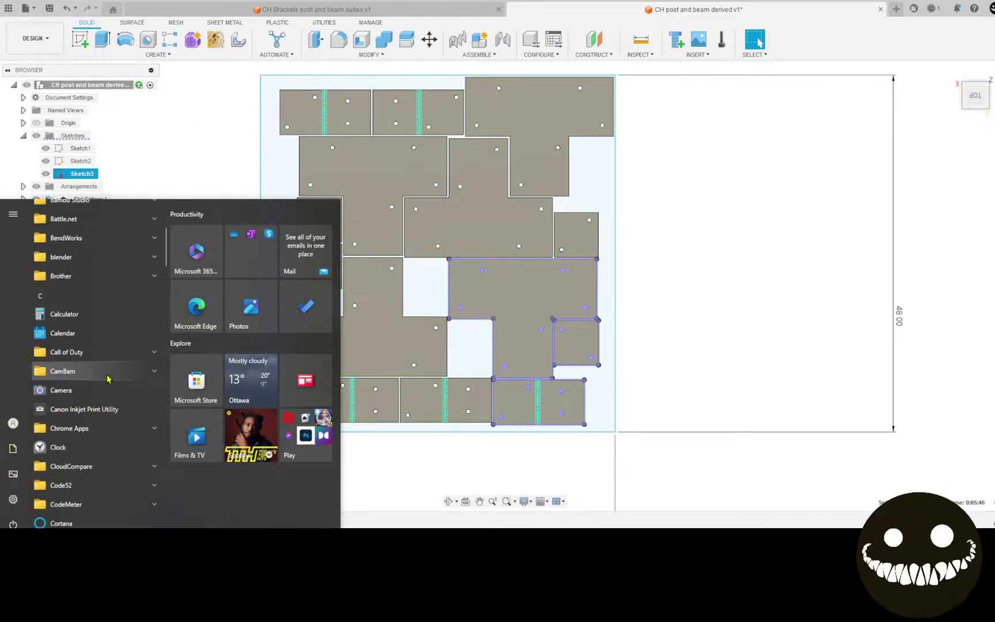
pyautogui.scroll(-5, 107, 379)
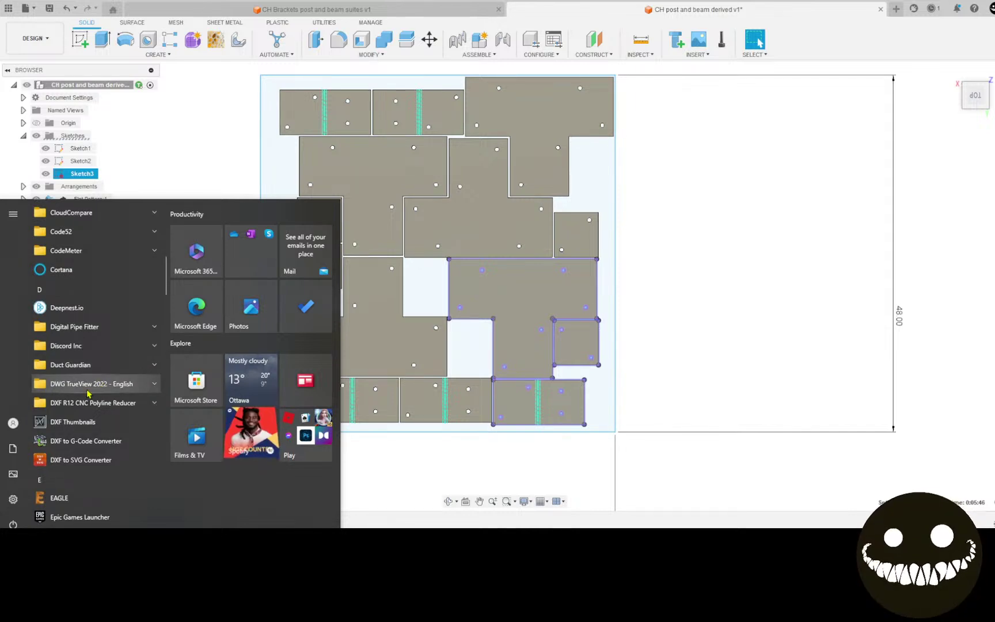
pyautogui.scroll(-1, 88, 394)
pyautogui.click(81, 264)
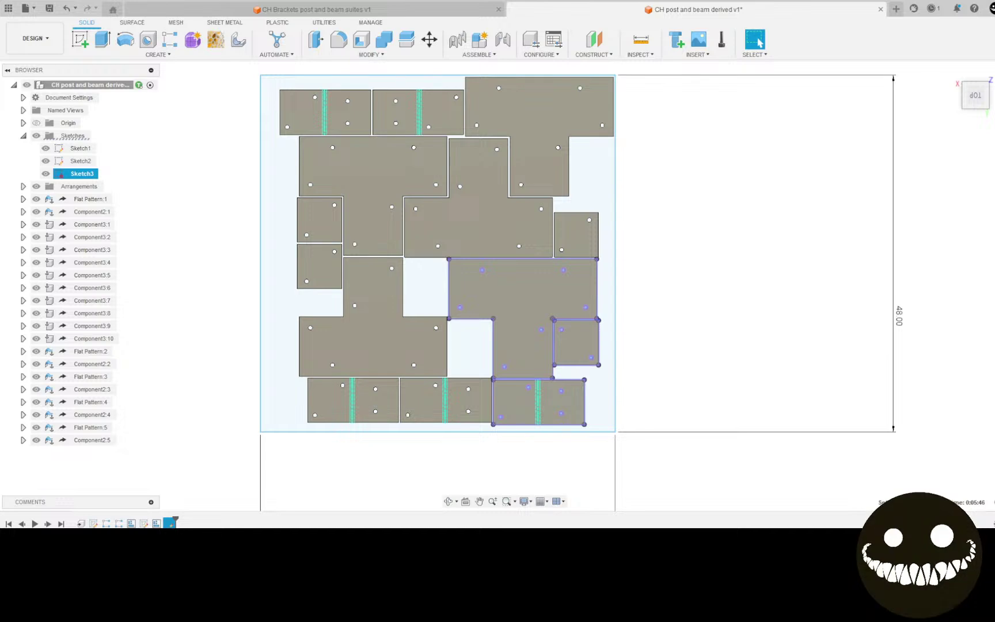
pyautogui.moveTo(994, 198); pyautogui.dragTo(433, 3)
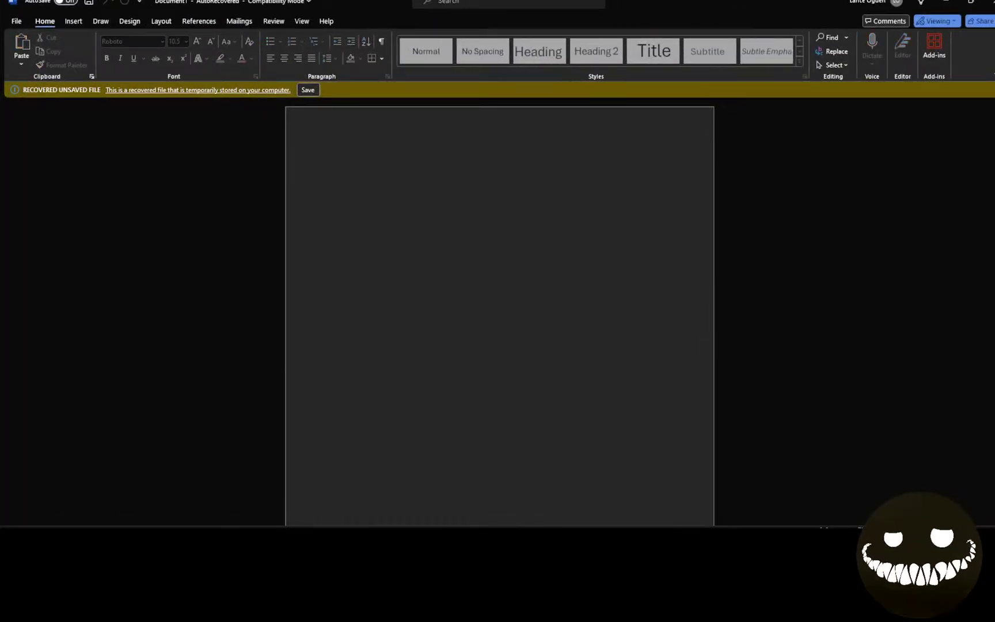
pyautogui.click(945, 4)
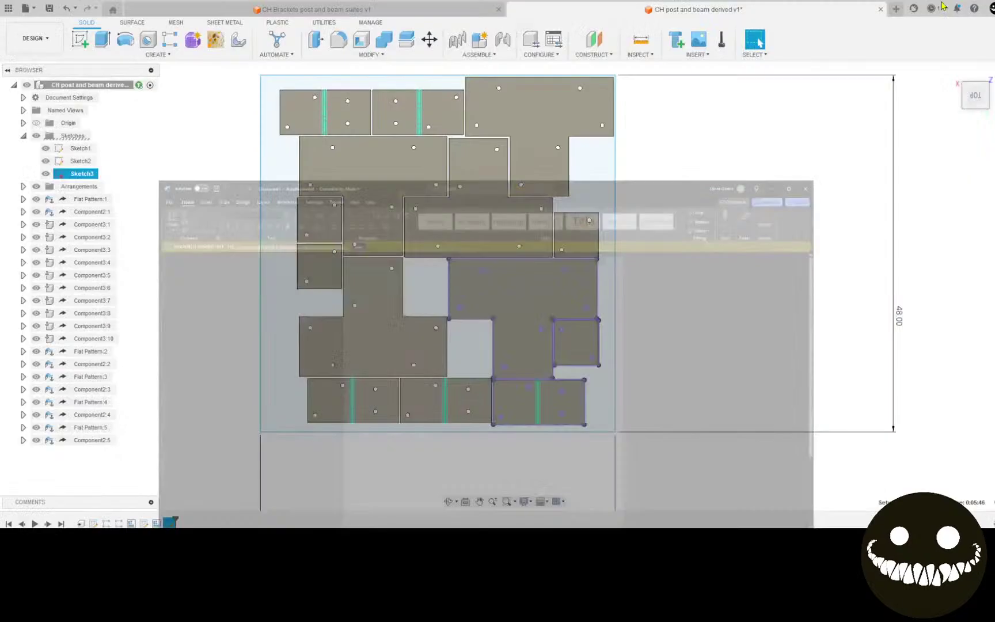
pyautogui.moveTo(994, 190)
pyautogui.mouseDown()
pyautogui.moveTo(368, 1)
pyautogui.moveTo(369, 23)
pyautogui.mouseUp()
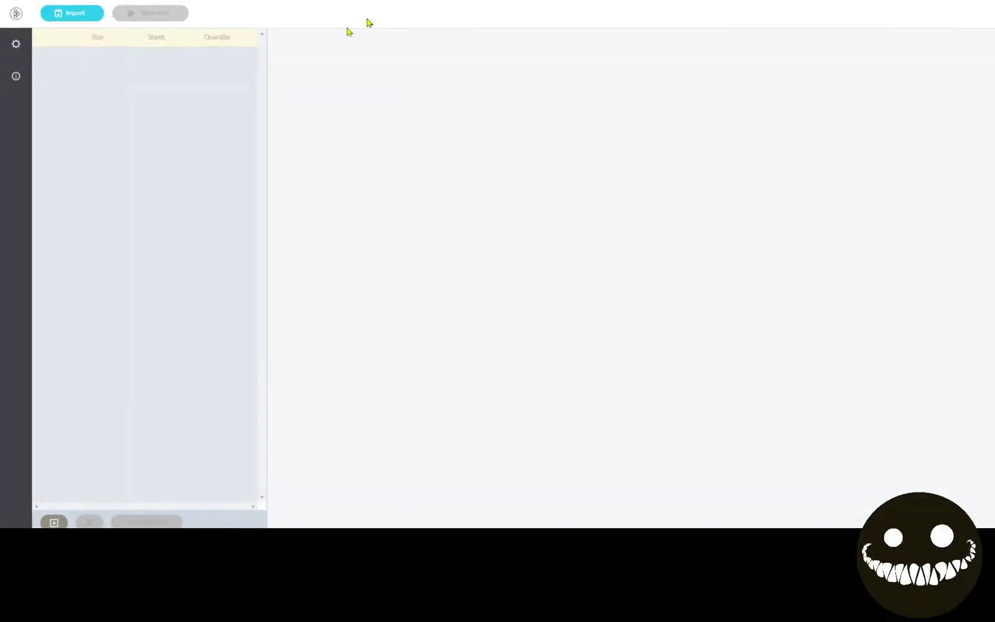
# Import ch bracets.dxf and set the quantities to 5 rectangular brackets, 5 square plates and 10 T-shaped brackets.
pyautogui.click(66, 17)
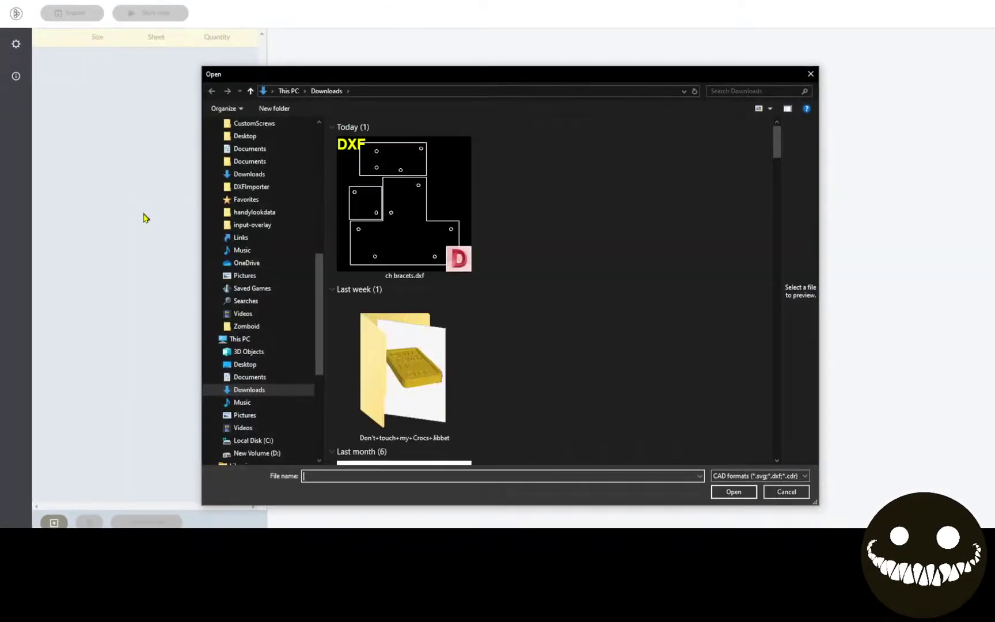
pyautogui.click(370, 259)
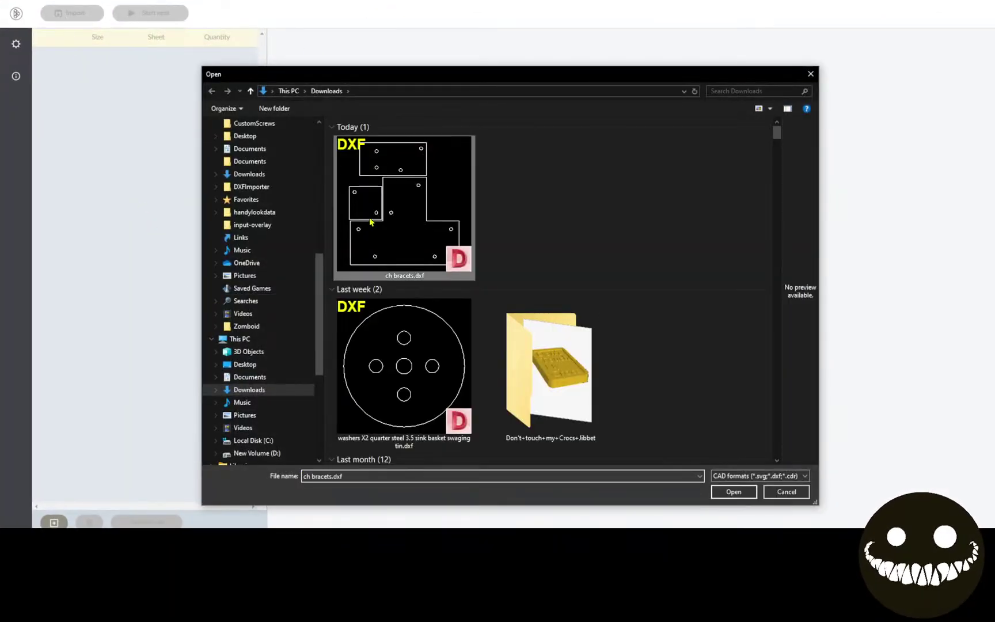
pyautogui.click(733, 491)
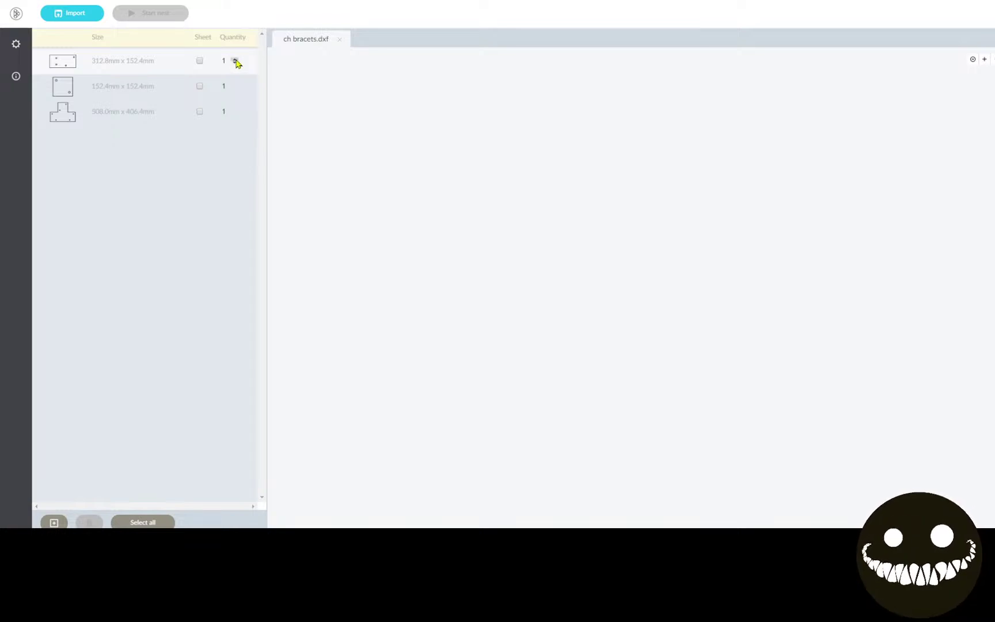
pyautogui.click(222, 84)
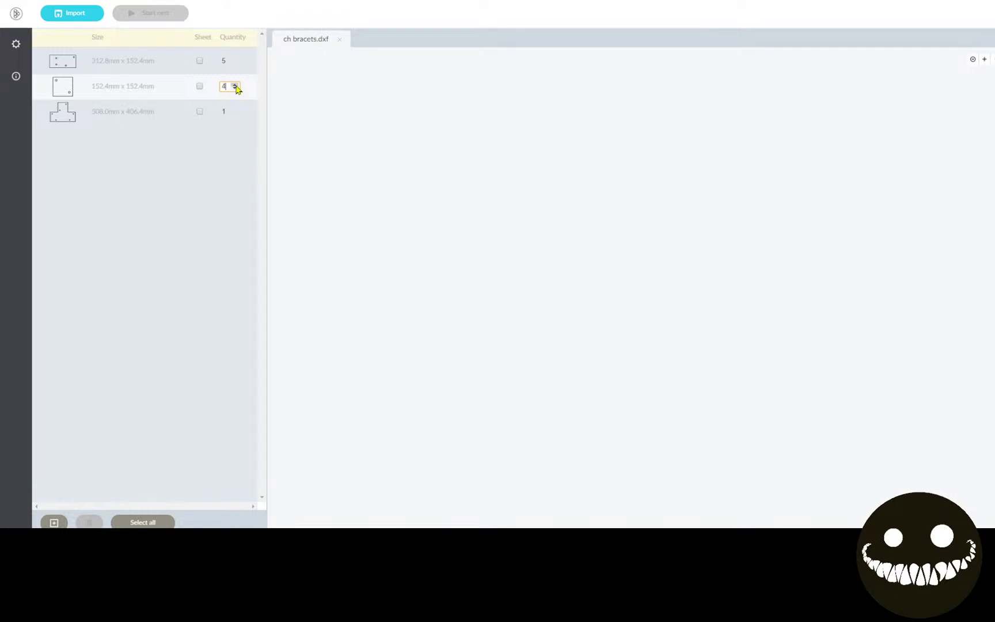
pyautogui.click(221, 111)
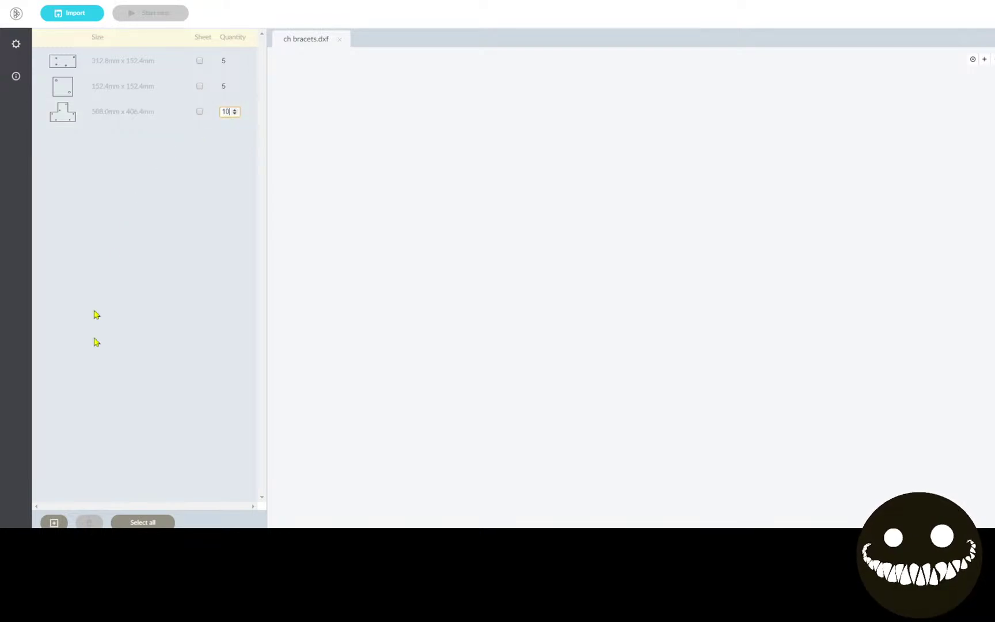
# Start adding a rectangular sheet and set the nesting display units to inches.
pyautogui.click(53, 522)
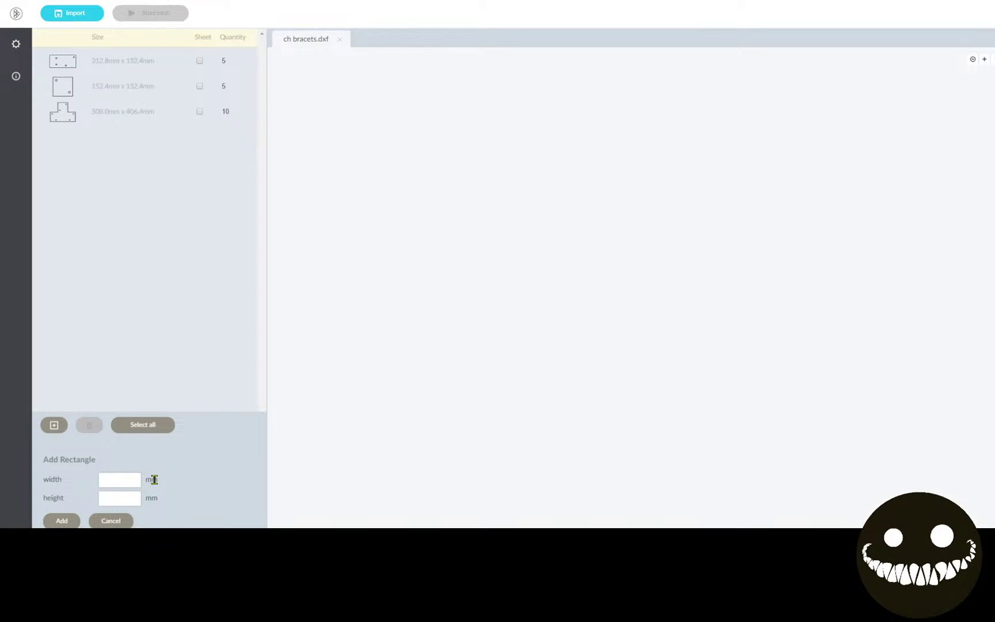
pyautogui.click(16, 44)
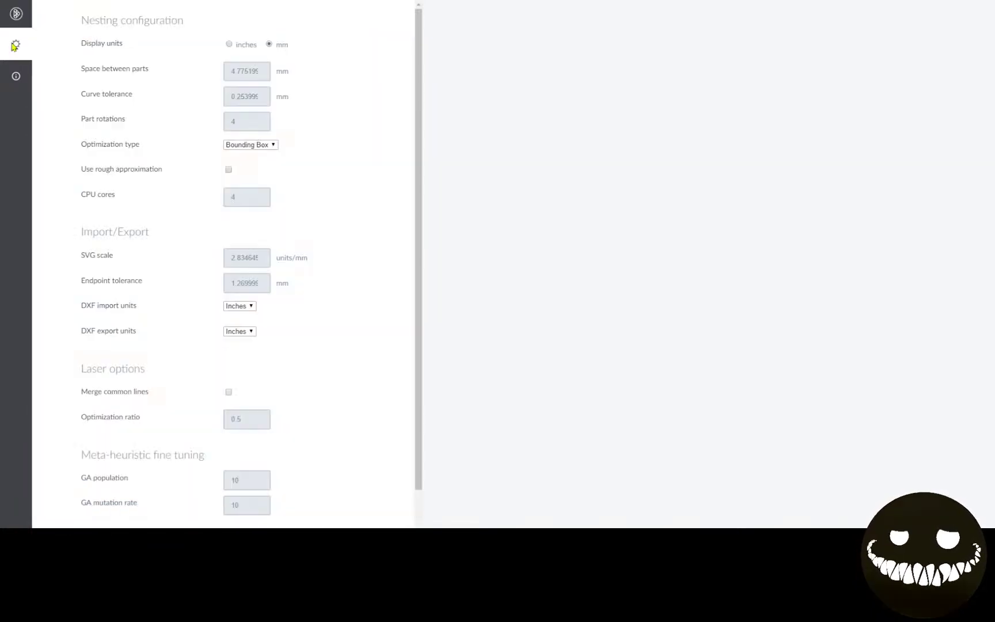
pyautogui.moveTo(239, 95)
pyautogui.click(229, 44)
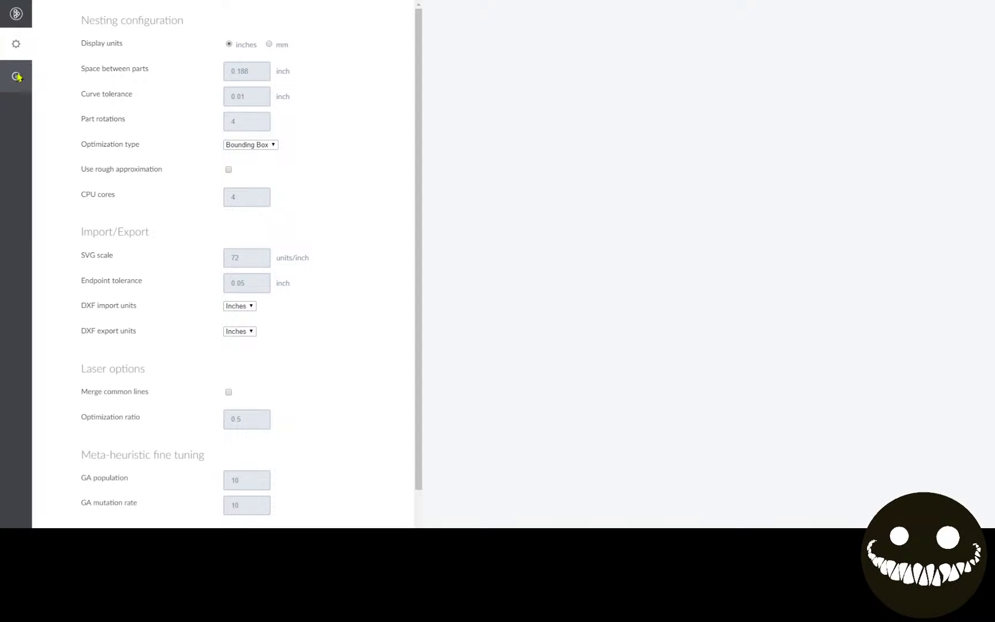
pyautogui.click(17, 23)
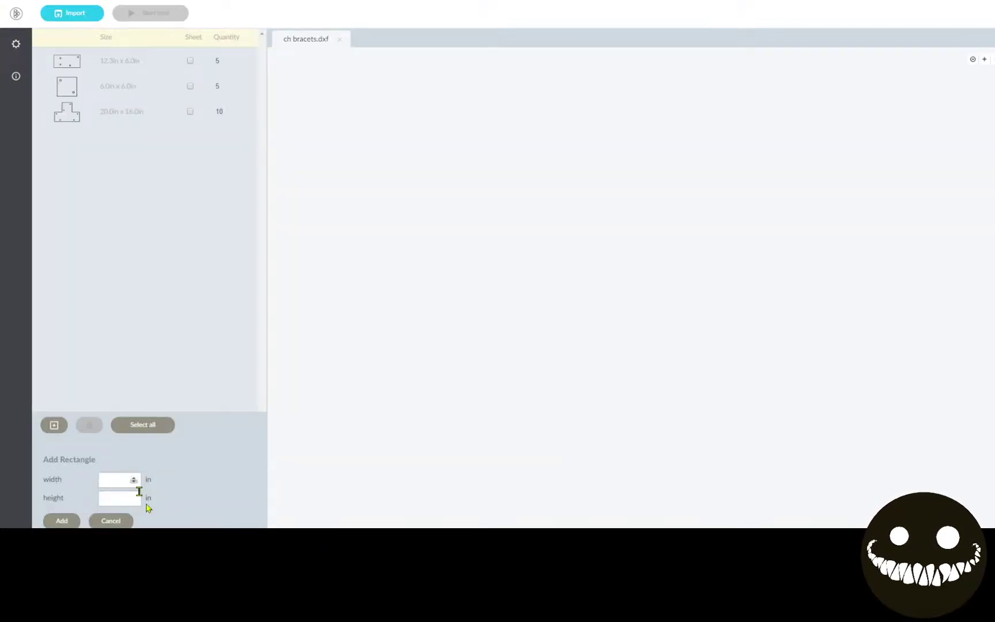
# Add a 48 × 48 in rectangle and mark it as a nesting sheet.
pyautogui.click(122, 481)
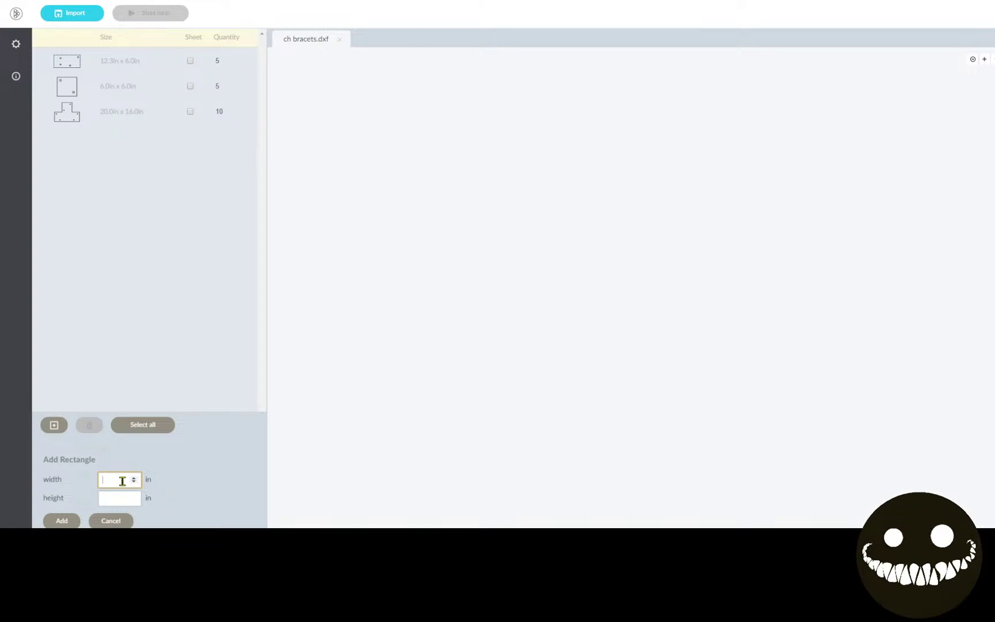
pyautogui.write('48')
pyautogui.click(117, 498)
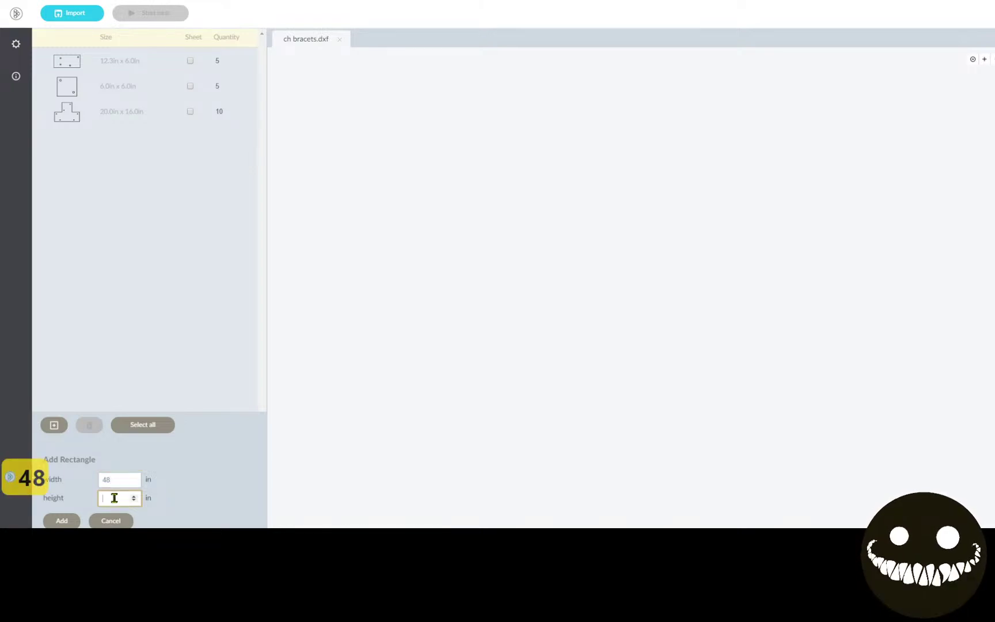
pyautogui.write('48')
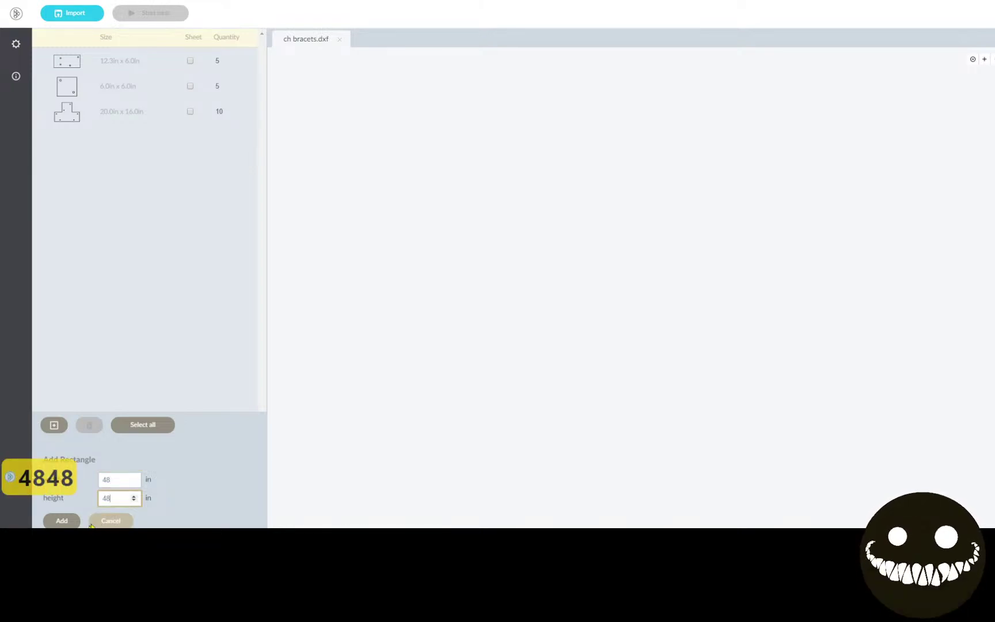
pyautogui.click(61, 521)
pyautogui.click(190, 136)
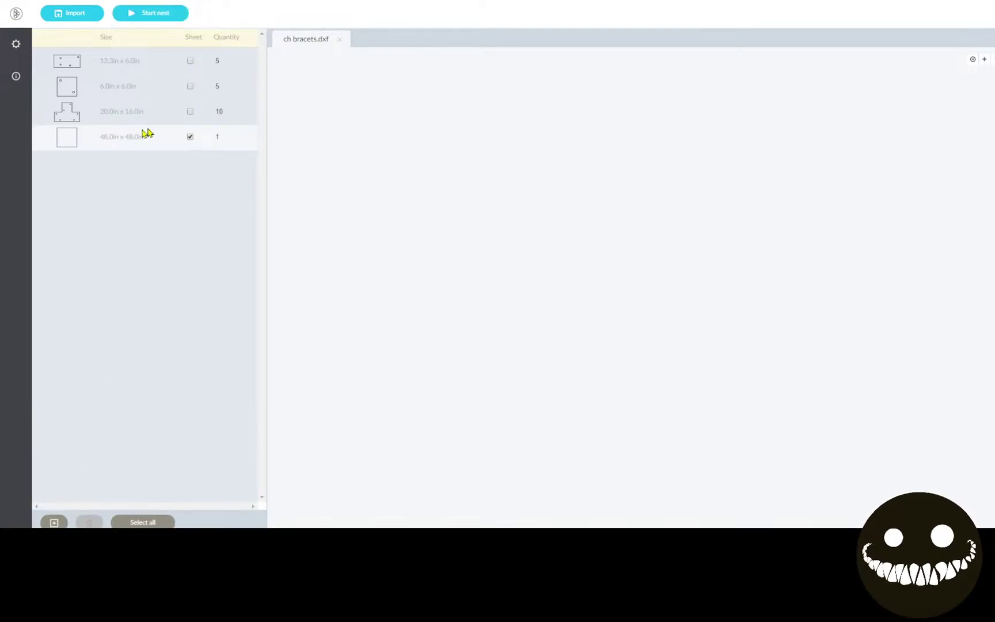
# Run a nest on the 48 × 48 in sheet, examine the part layout, and return to the parts list.
pyautogui.click(161, 13)
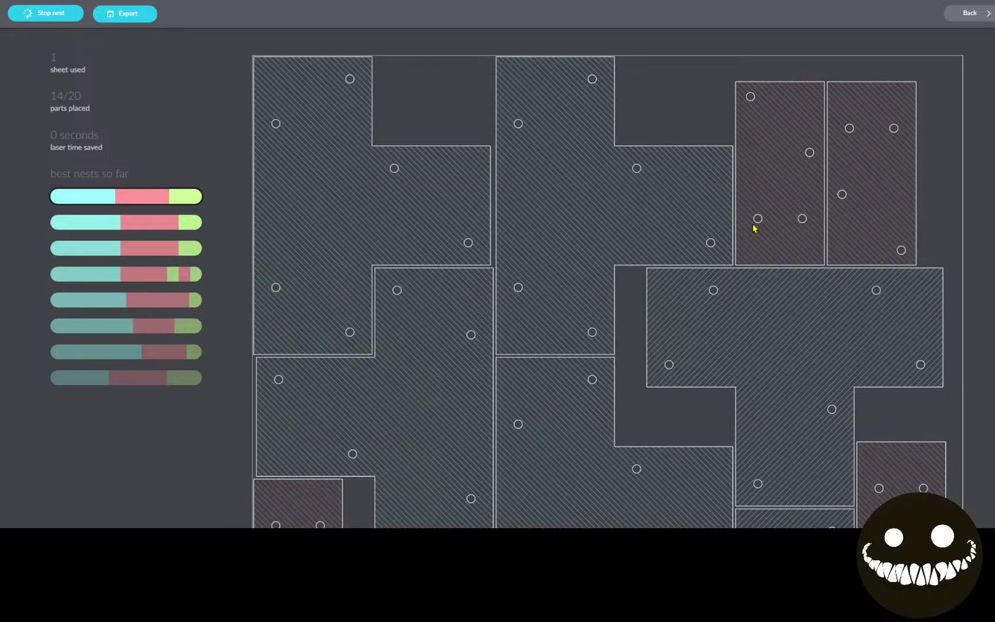
pyautogui.scroll(-5, 755, 228)
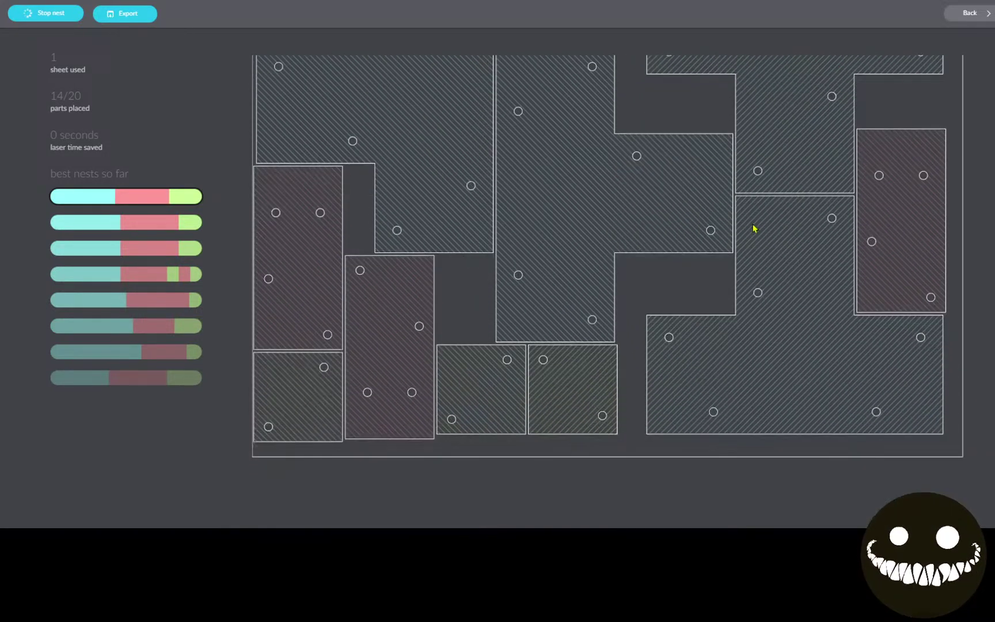
pyautogui.scroll(2, 754, 228)
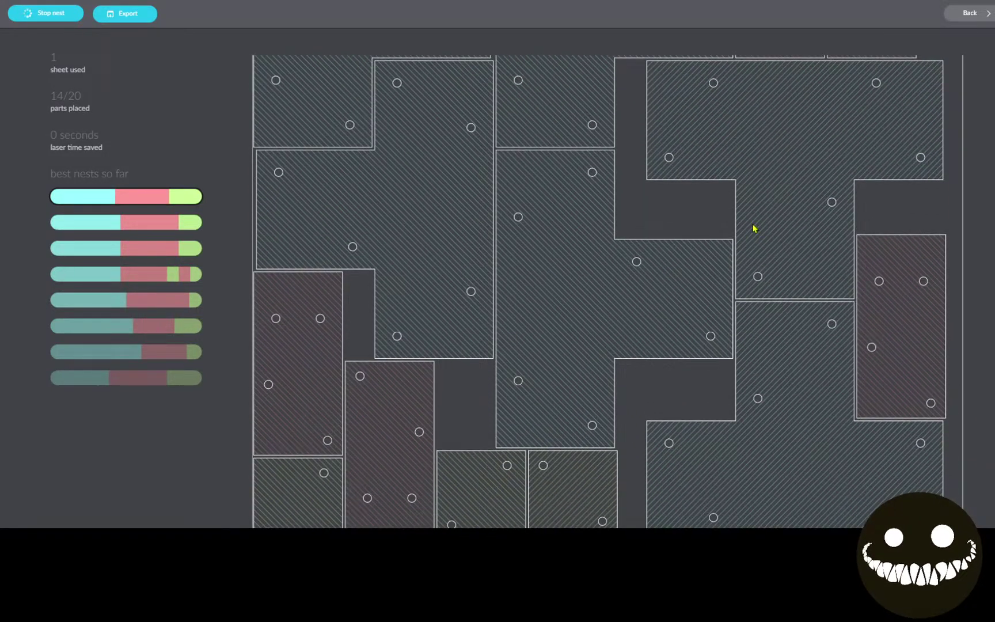
pyautogui.scroll(-1, 754, 228)
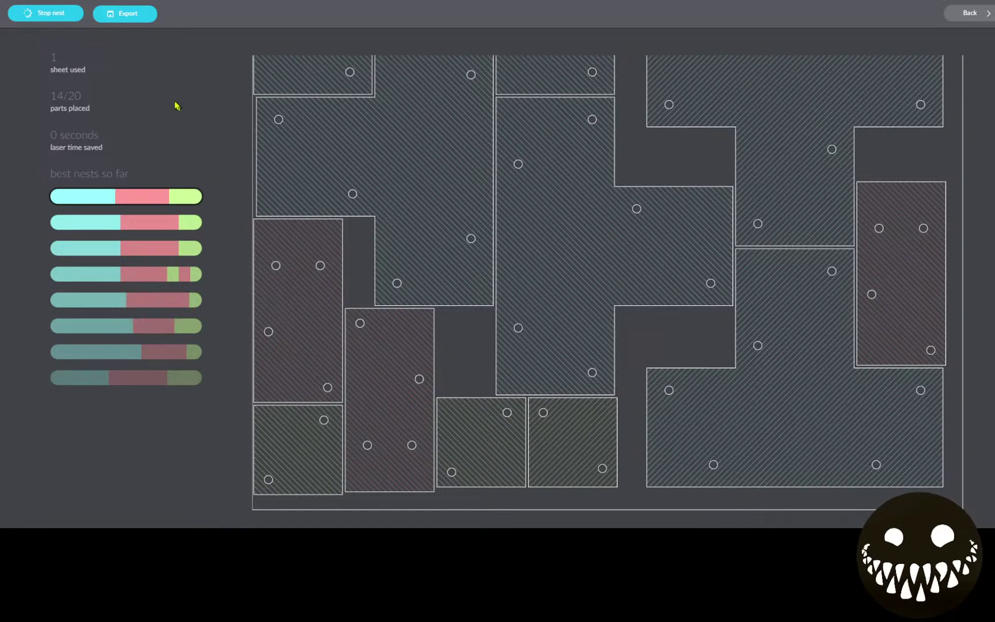
pyautogui.click(969, 16)
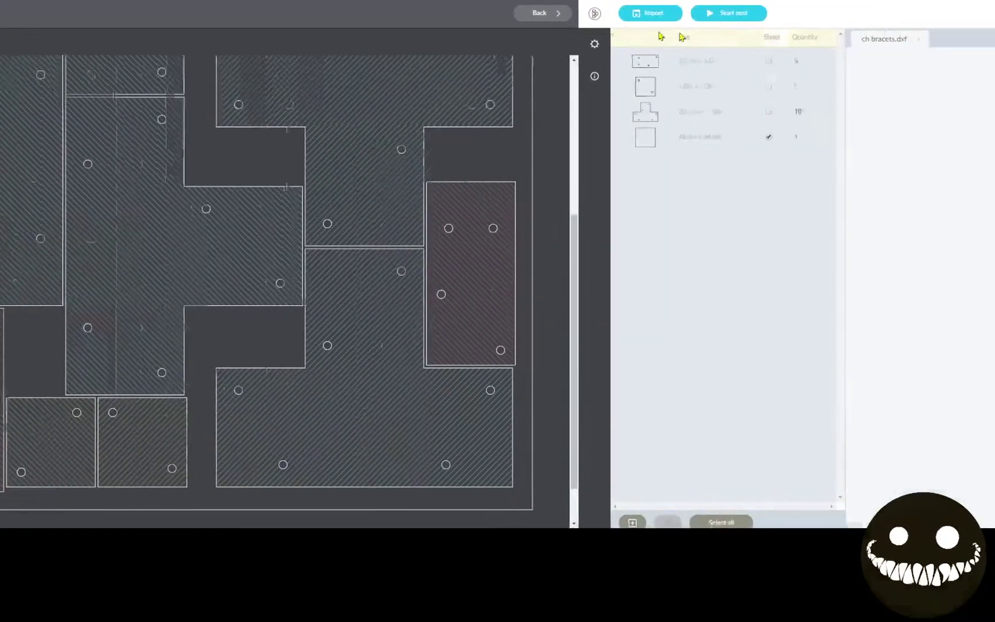
# Set the nesting configuration's space between parts to 0.25 inch.
pyautogui.click(23, 44)
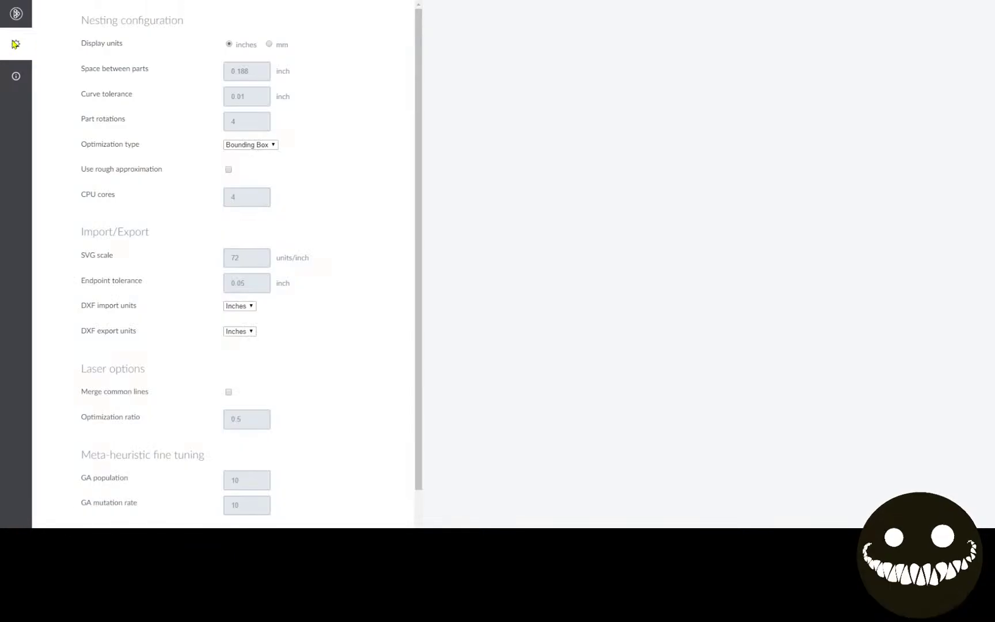
pyautogui.click(262, 71)
pyautogui.moveTo(257, 71); pyautogui.dragTo(232, 71)
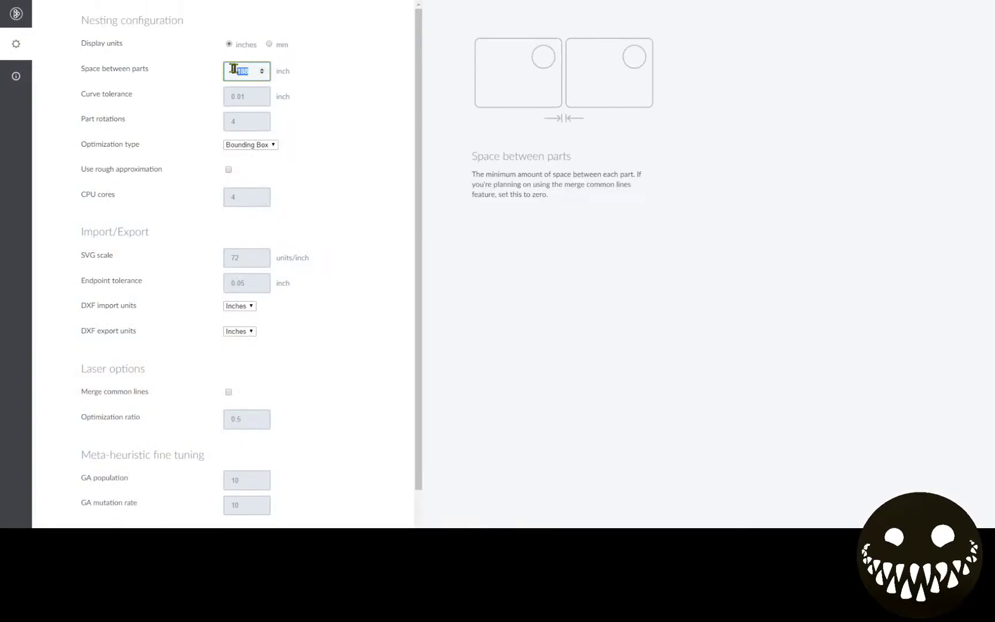
pyautogui.press('BackSpace')
pyautogui.write('.25')
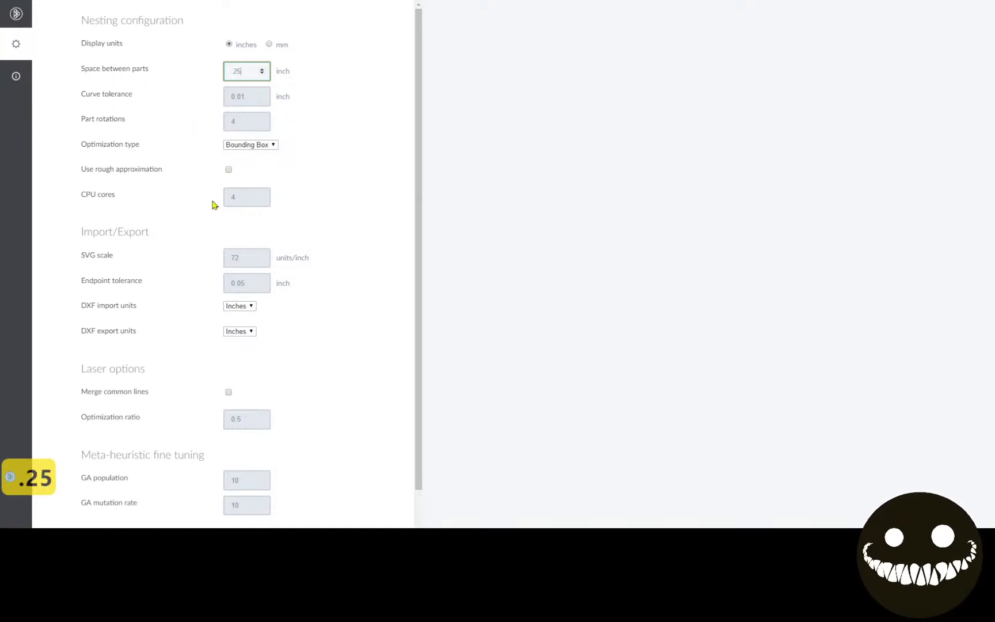
# Review the CPU cores and optimization type settings, keeping Bounding Box as the optimization type.
pyautogui.moveTo(222, 195)
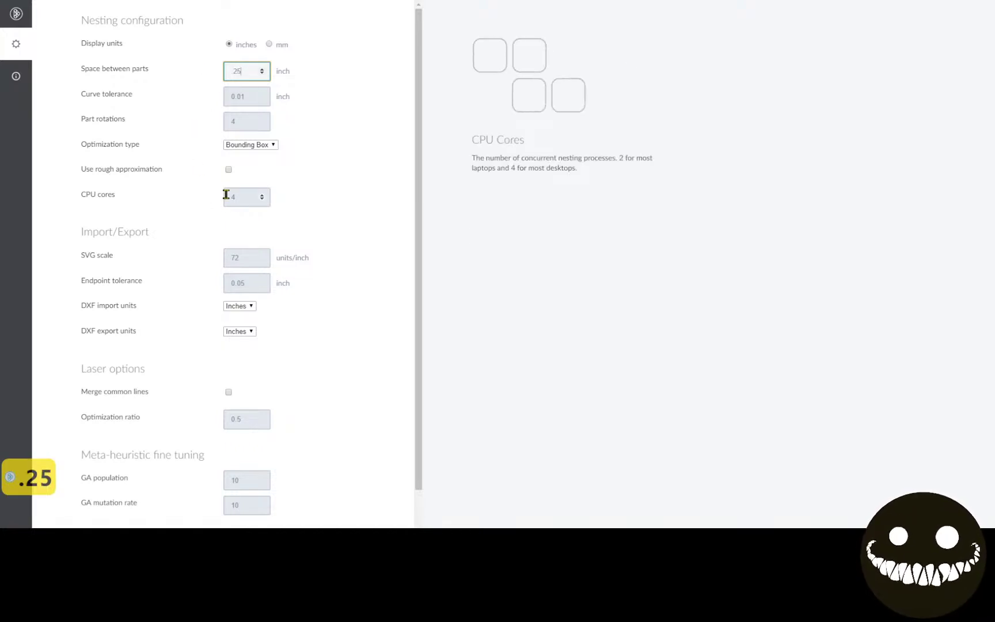
pyautogui.moveTo(275, 145)
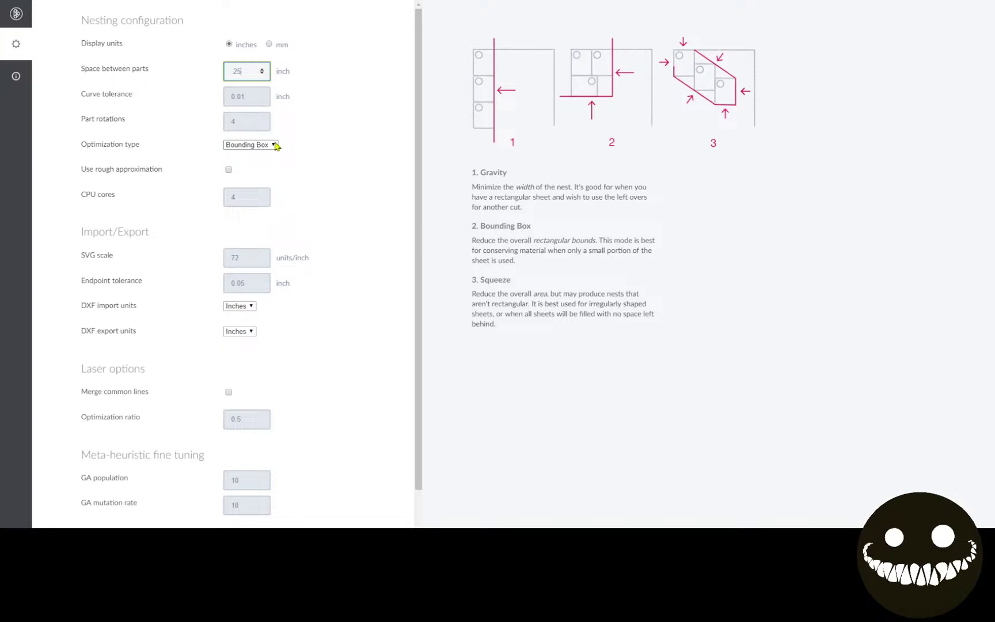
pyautogui.click(275, 145)
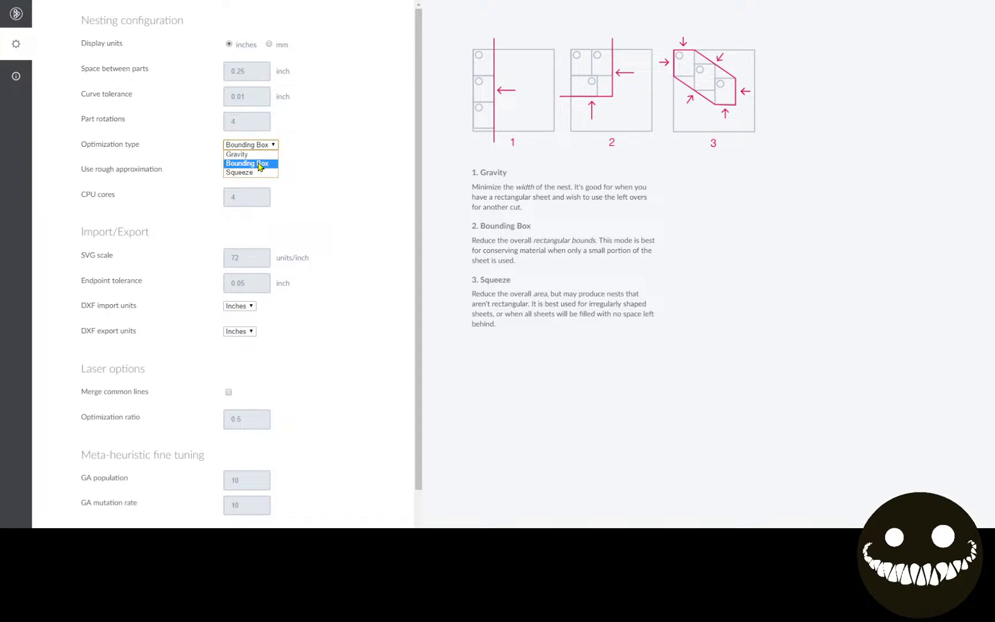
pyautogui.click(260, 167)
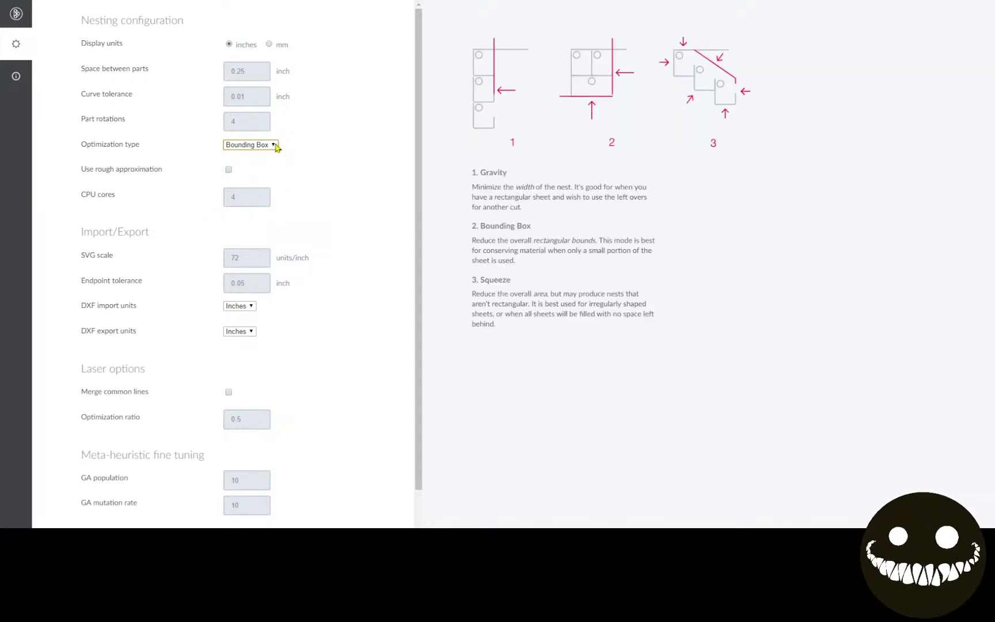
pyautogui.scroll(-1, 397, 346)
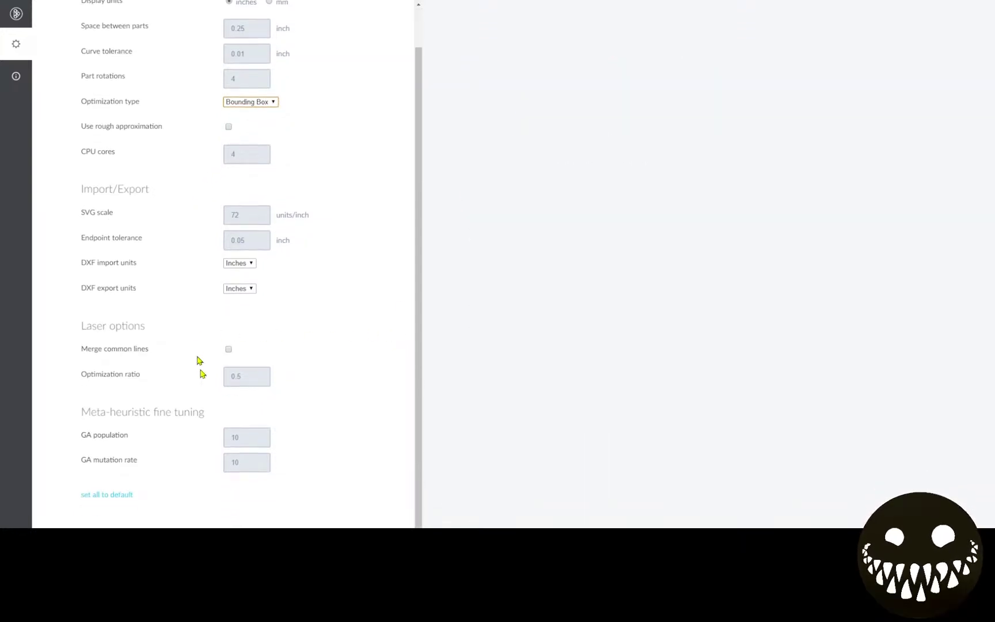
# Rerun the nest with the 0.25 inch part spacing, check the layout, and return to the parts list.
pyautogui.click(16, 14)
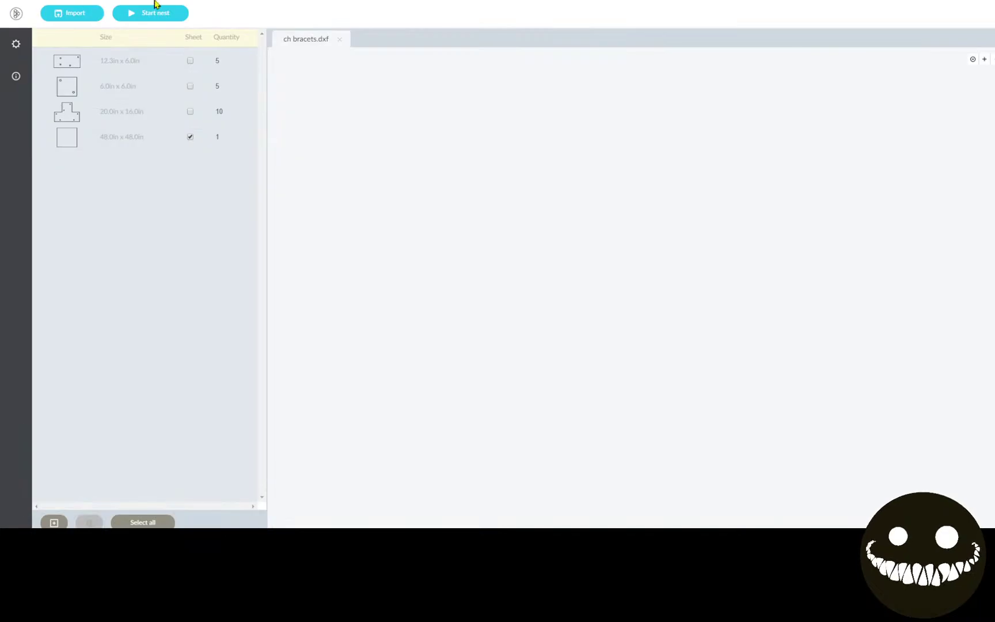
pyautogui.click(154, 13)
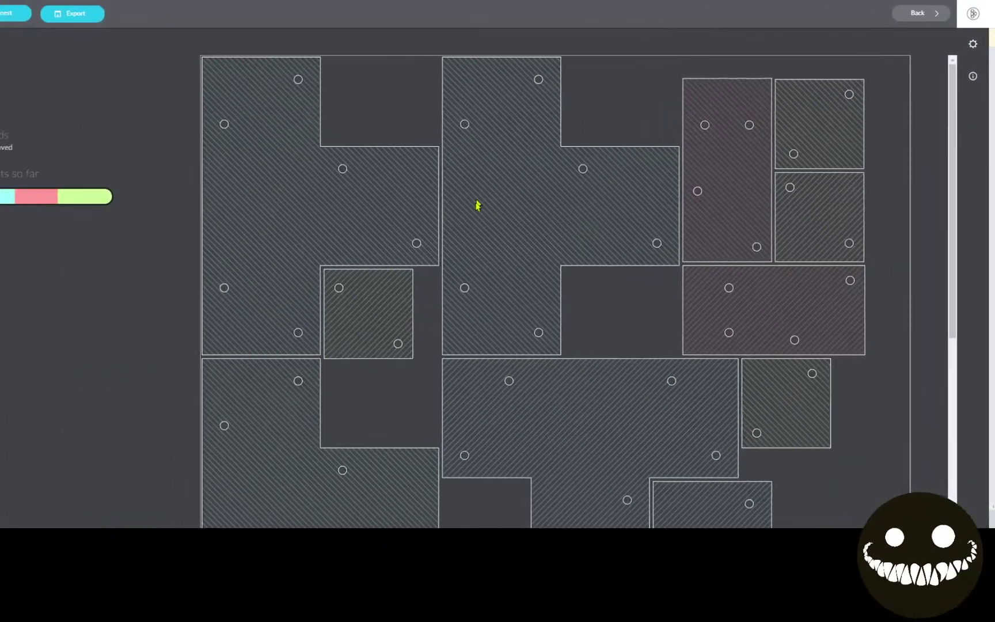
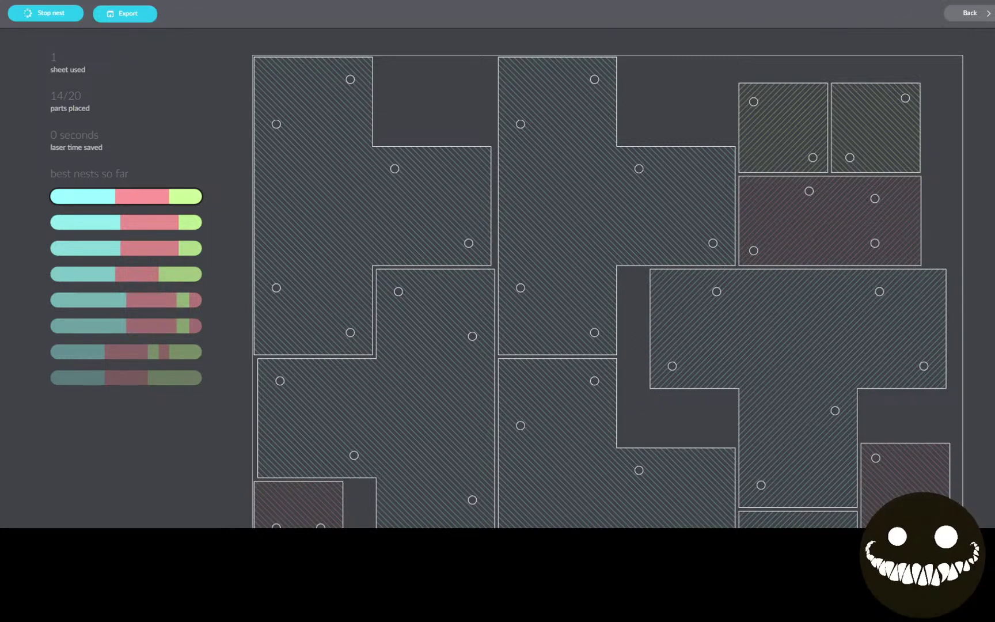
pyautogui.click(986, 17)
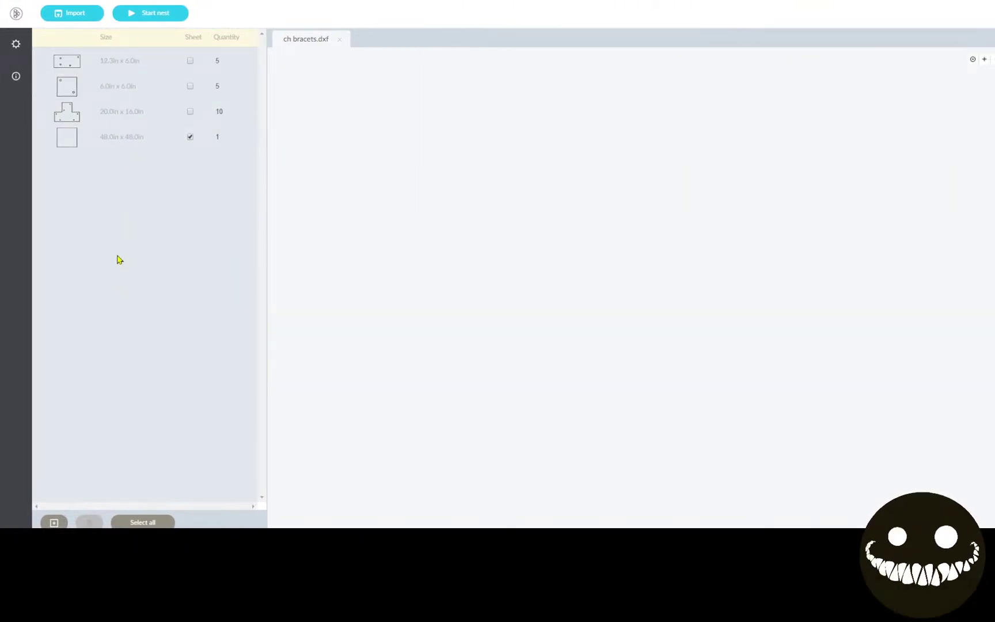
pyautogui.click(124, 139)
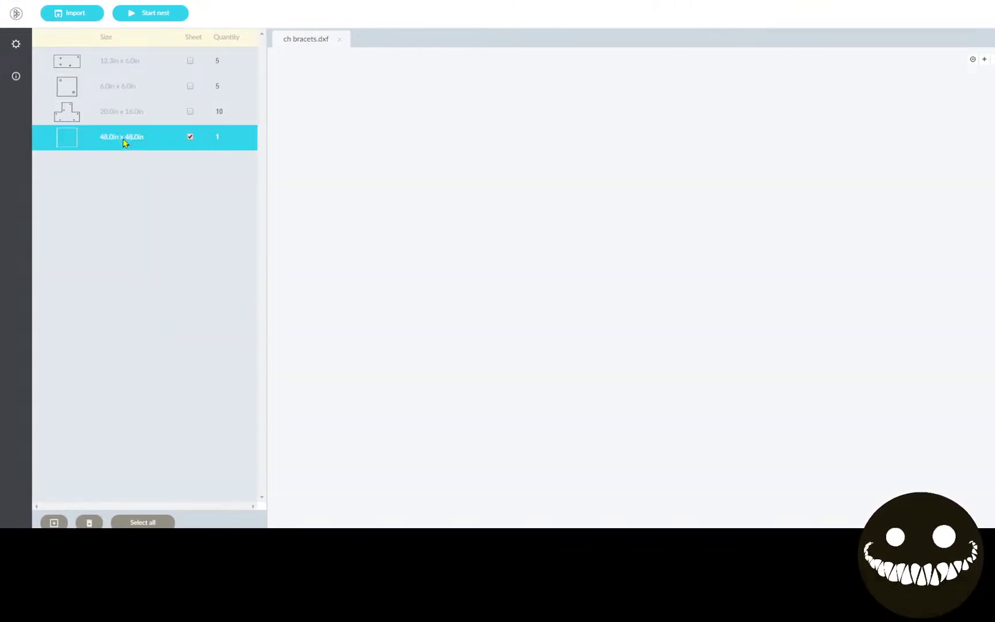
pyautogui.click(125, 139)
pyautogui.click(91, 141)
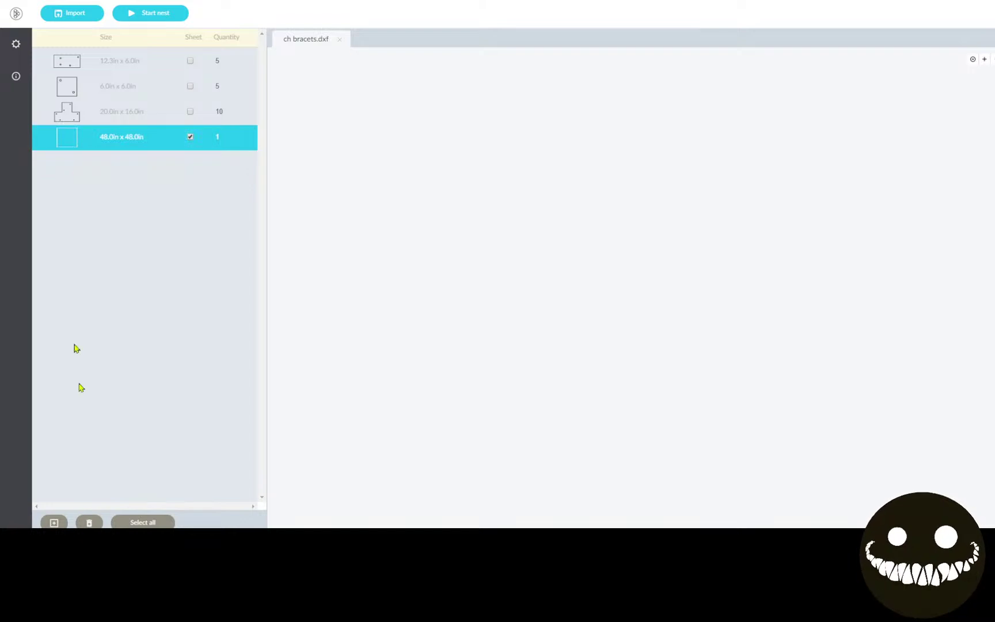
# Add a second rectangle 48 in wide and 32 in high and mark it as a sheet.
pyautogui.click(54, 522)
pyautogui.click(117, 478)
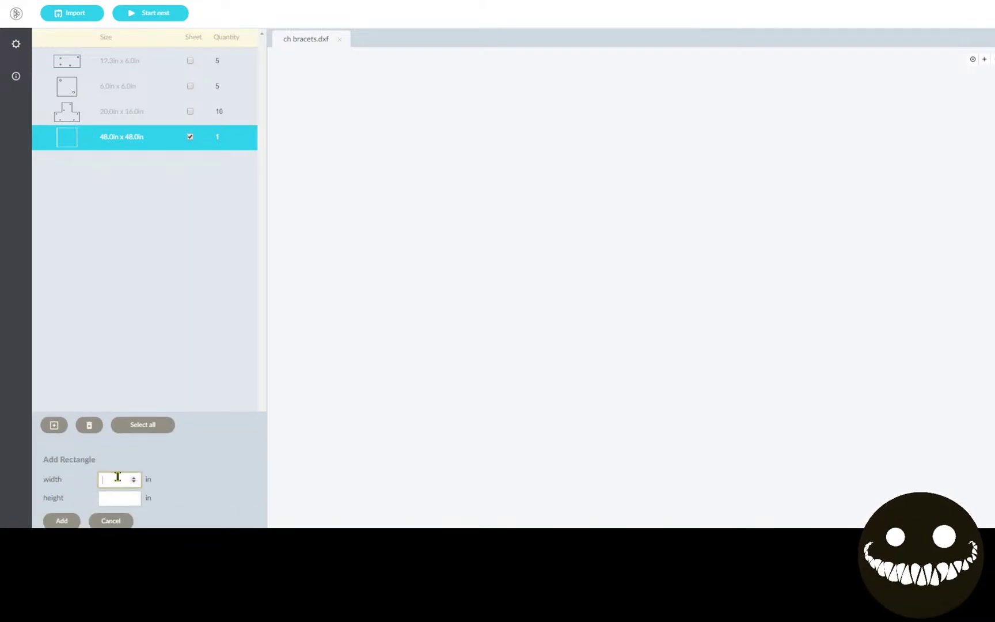
pyautogui.write('48')
pyautogui.click(117, 499)
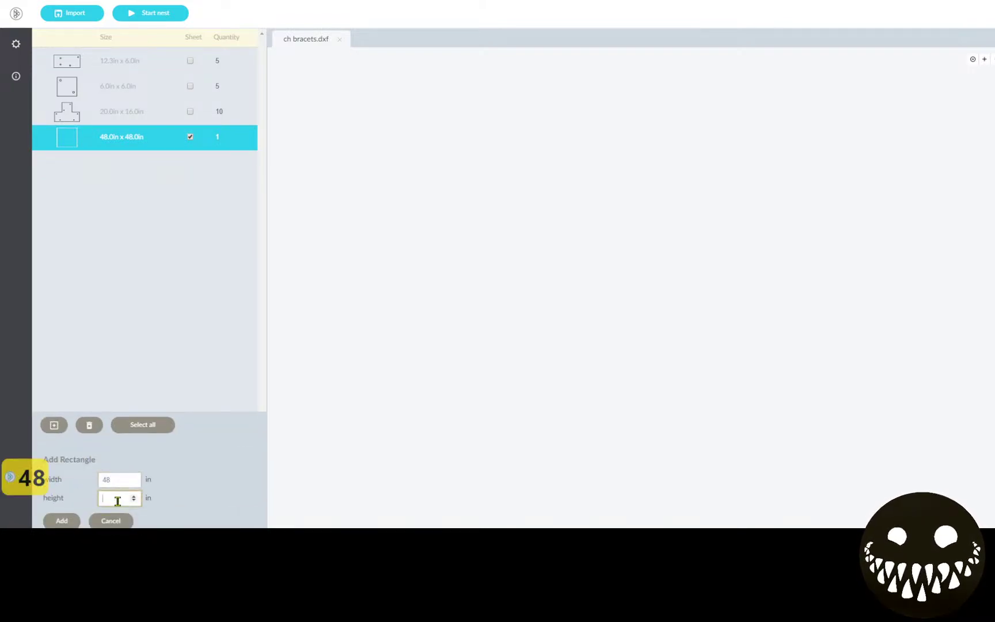
pyautogui.write('60')
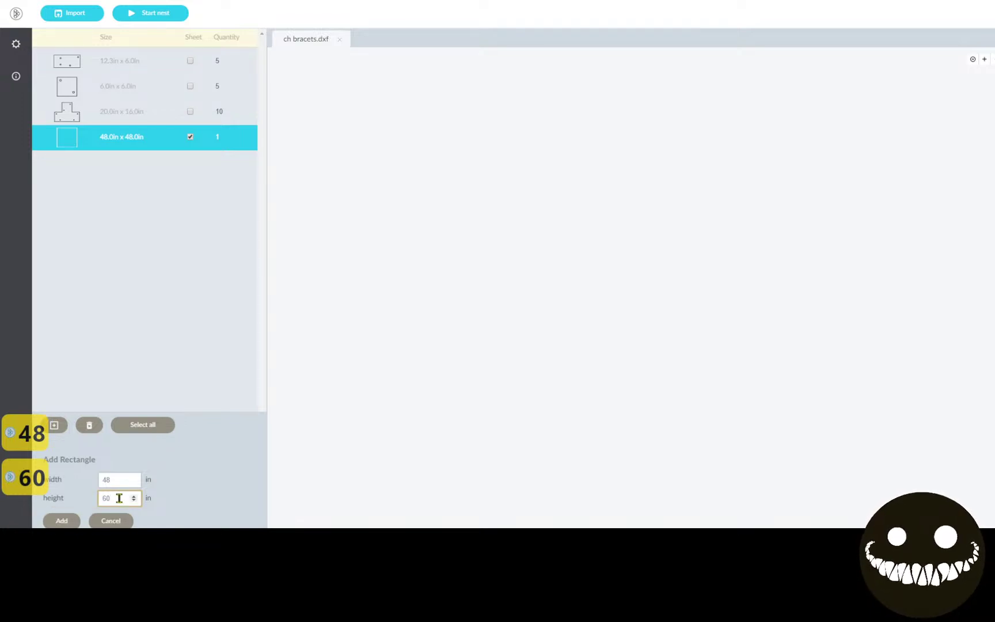
pyautogui.moveTo(117, 499); pyautogui.dragTo(103, 498)
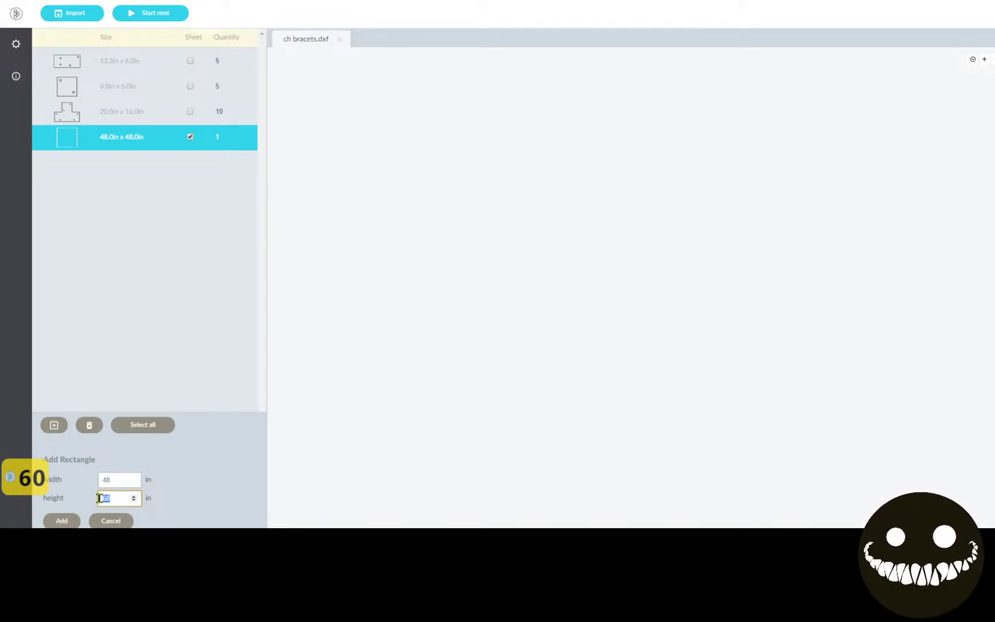
pyautogui.write('32')
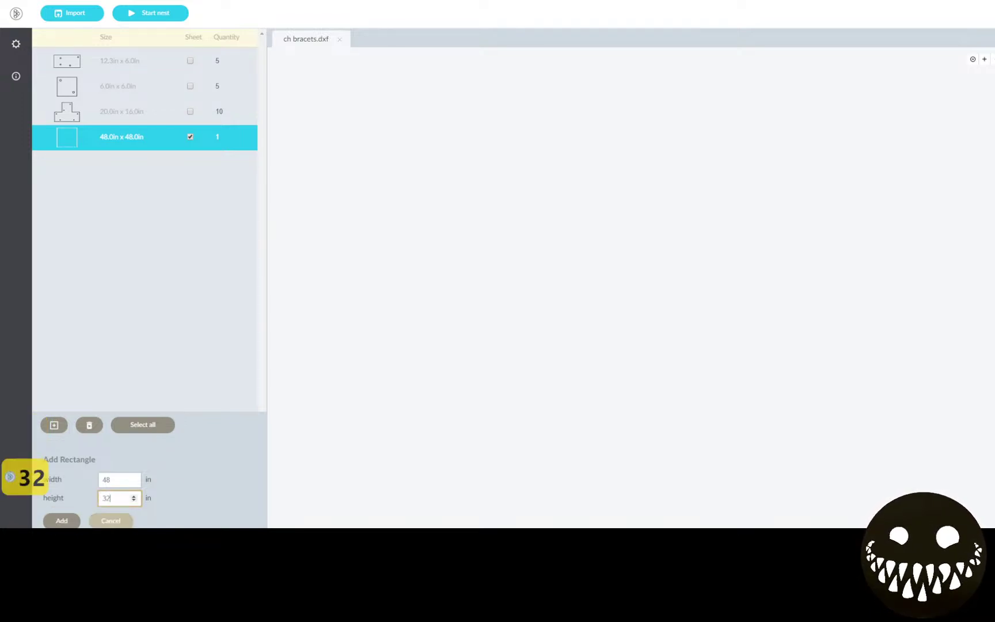
pyautogui.click(62, 520)
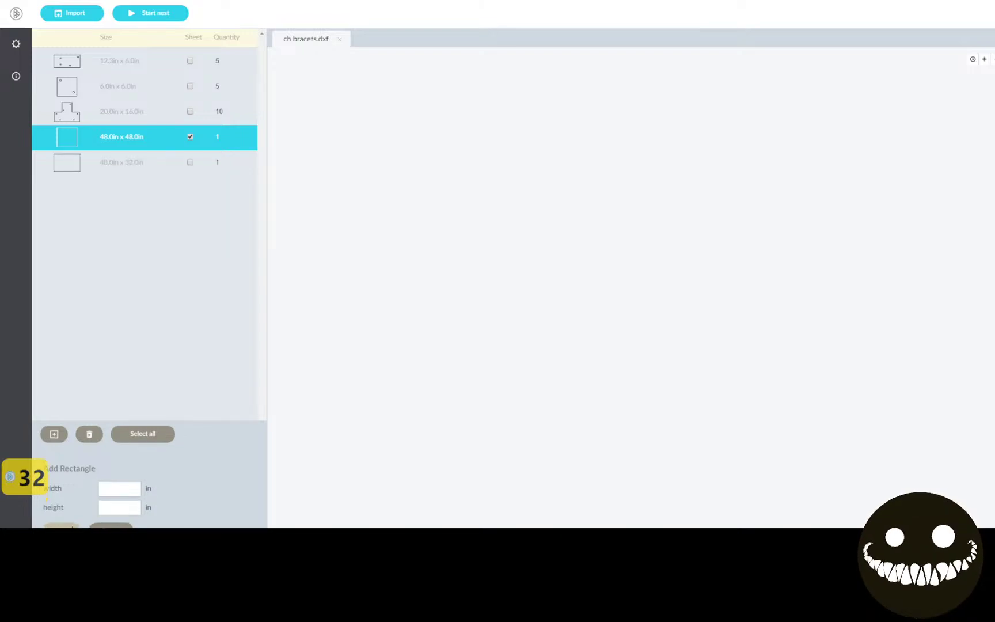
pyautogui.click(190, 162)
# Nest the parts across both sheets and examine how the brackets and plates are laid out on each.
pyautogui.click(163, 12)
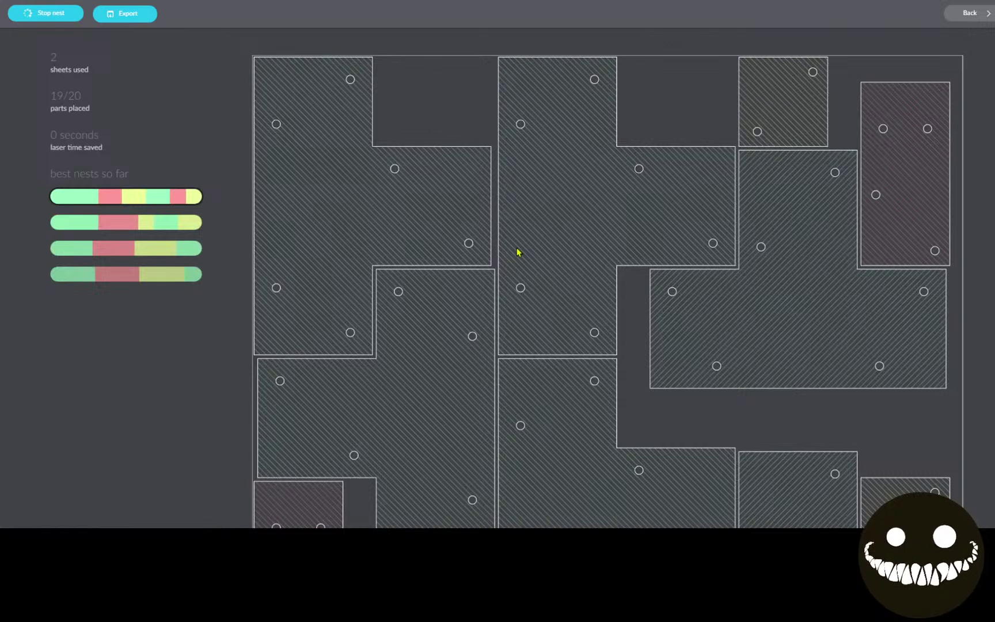
pyautogui.scroll(-8, 681, 314)
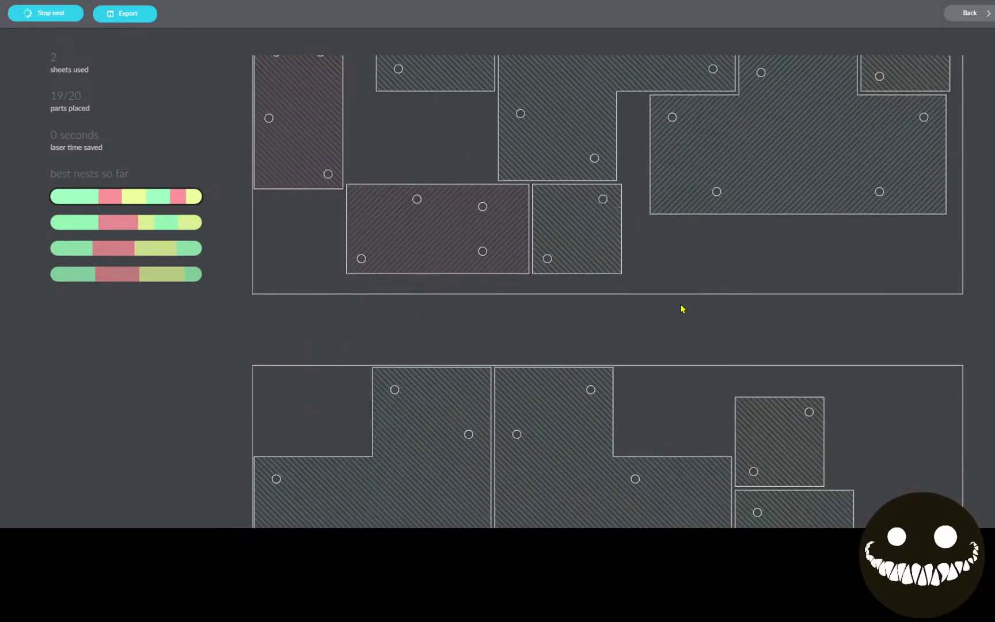
pyautogui.scroll(-2, 682, 311)
pyautogui.scroll(3, 679, 311)
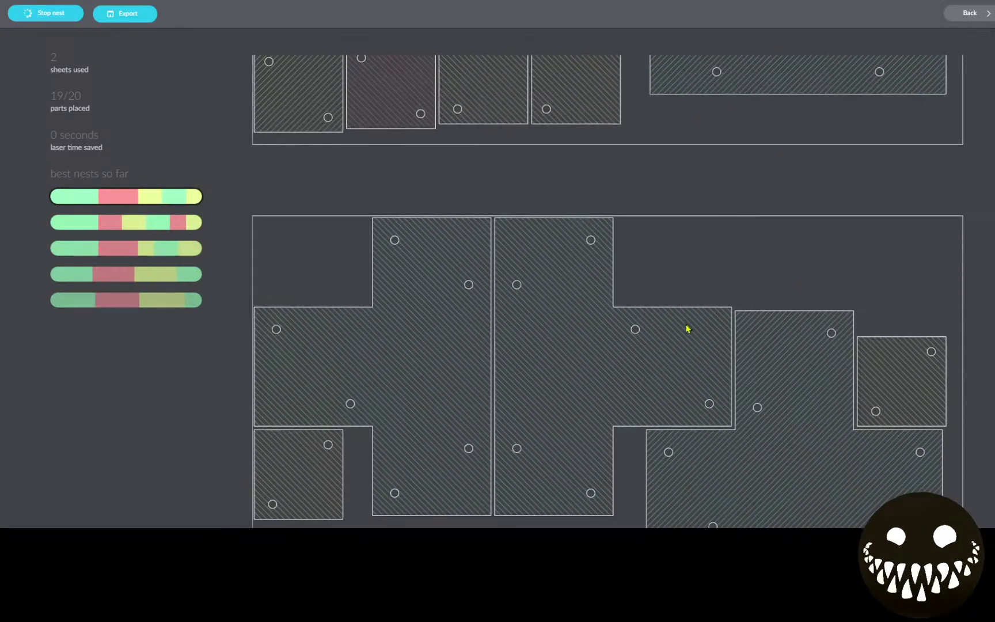
pyautogui.scroll(-3, 687, 329)
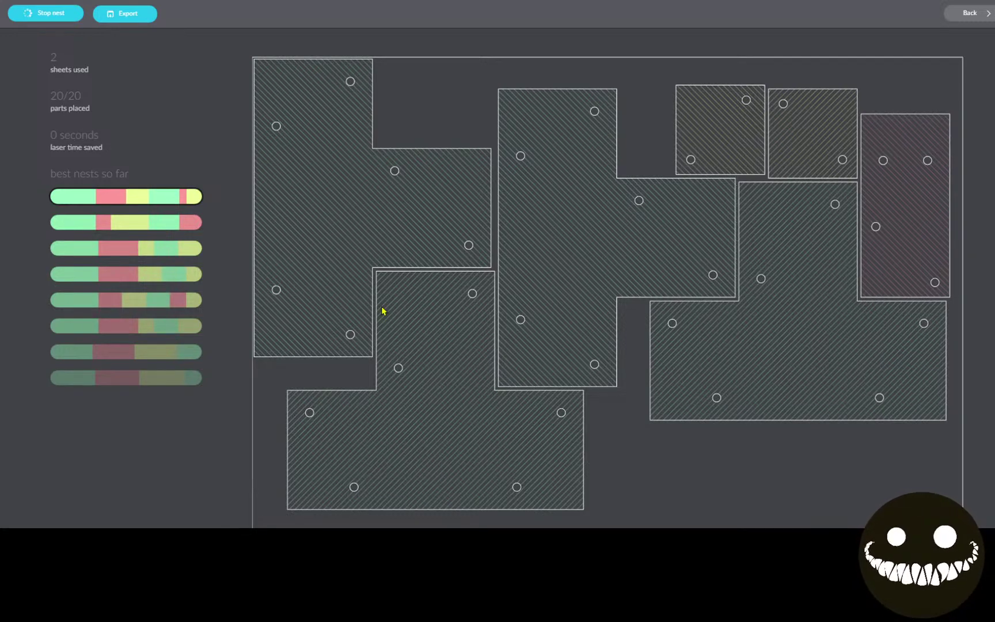
pyautogui.scroll(-10, 371, 303)
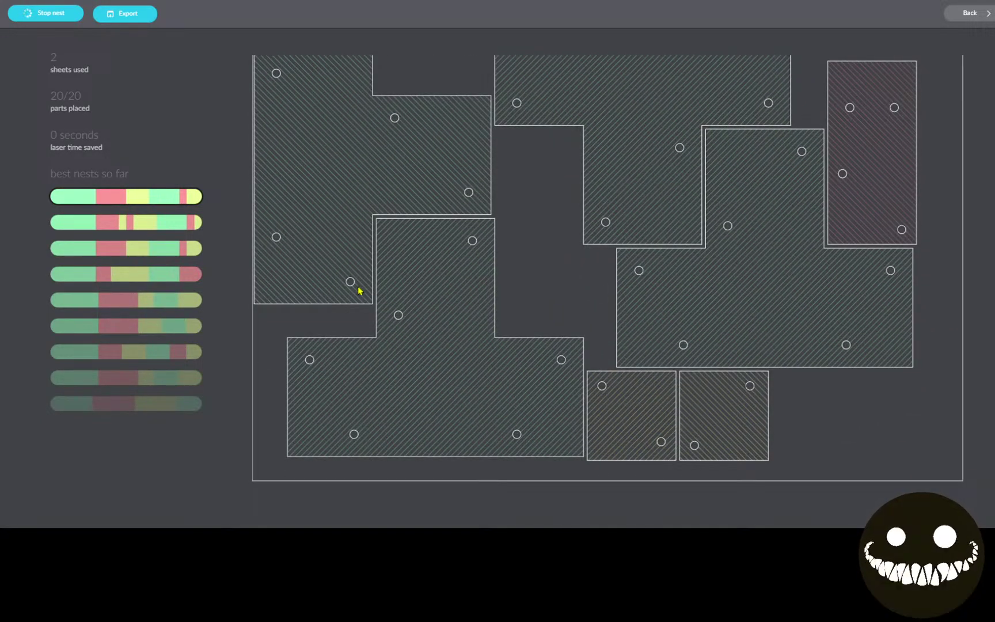
# Export the two-sheet nest as a DXF file named "ch bracets nested.dxf" in the Downloads folder.
pyautogui.moveTo(136, 16)
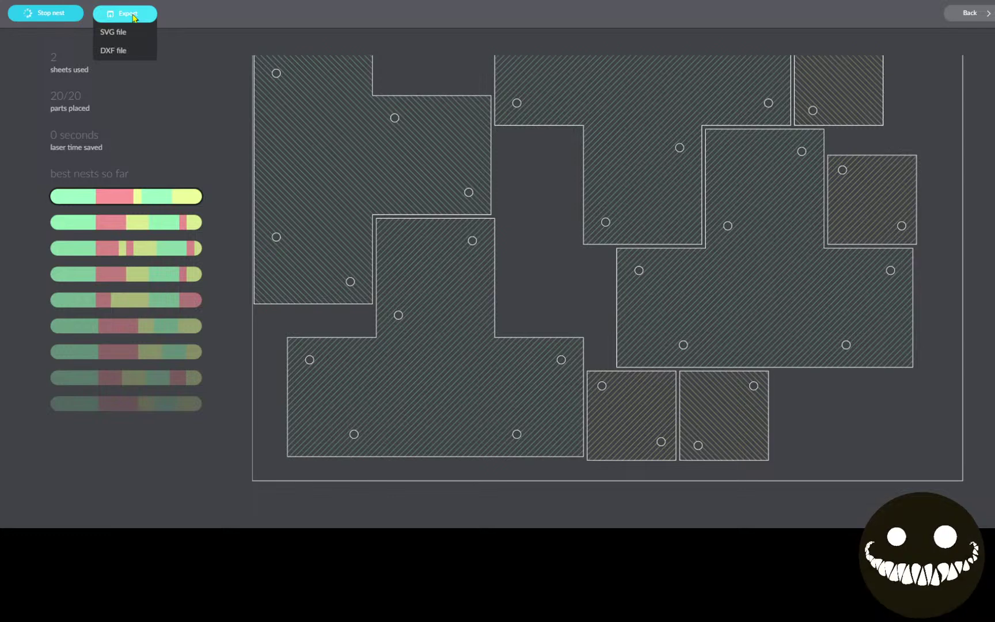
pyautogui.click(120, 51)
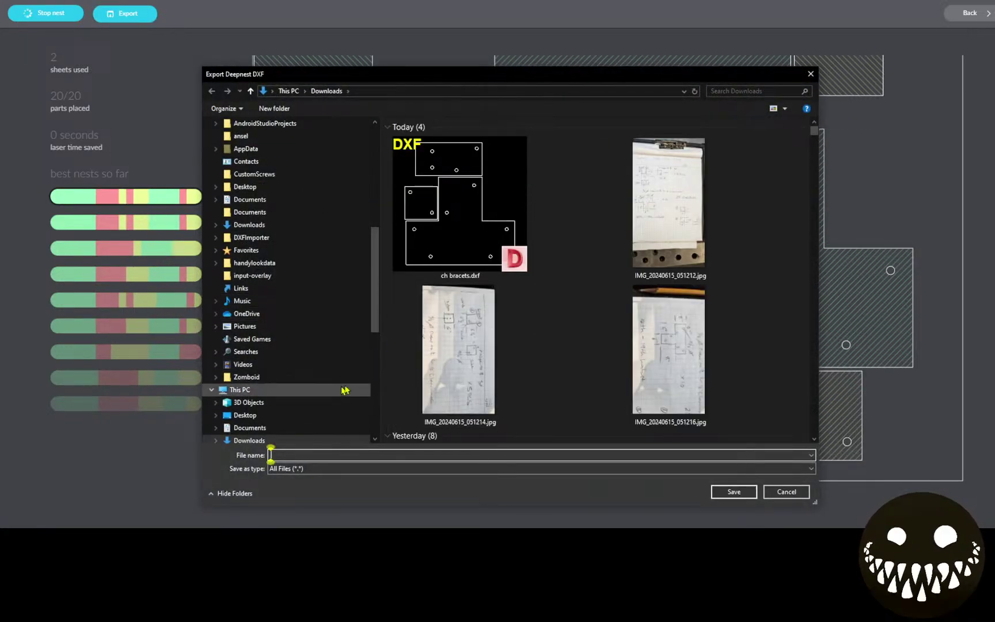
pyautogui.click(424, 273)
pyautogui.click(297, 455)
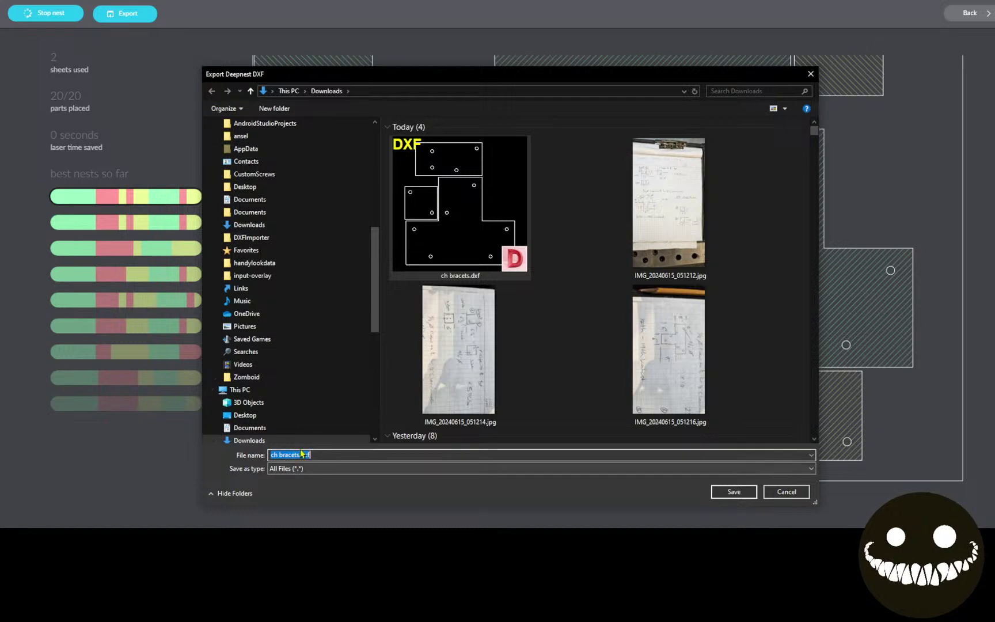
pyautogui.click(296, 455)
pyautogui.click(298, 455)
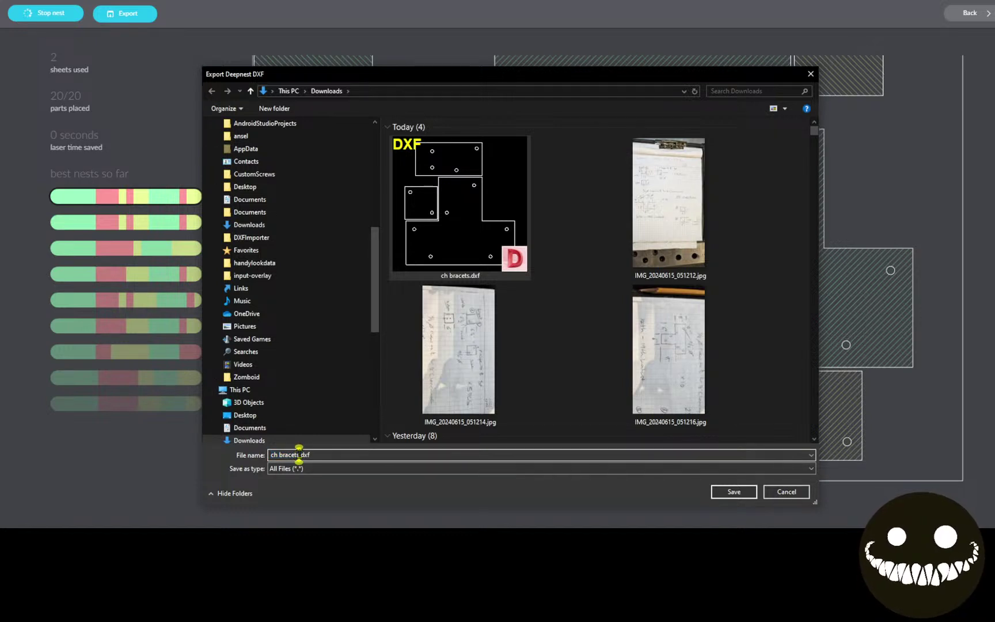
pyautogui.write('nest')
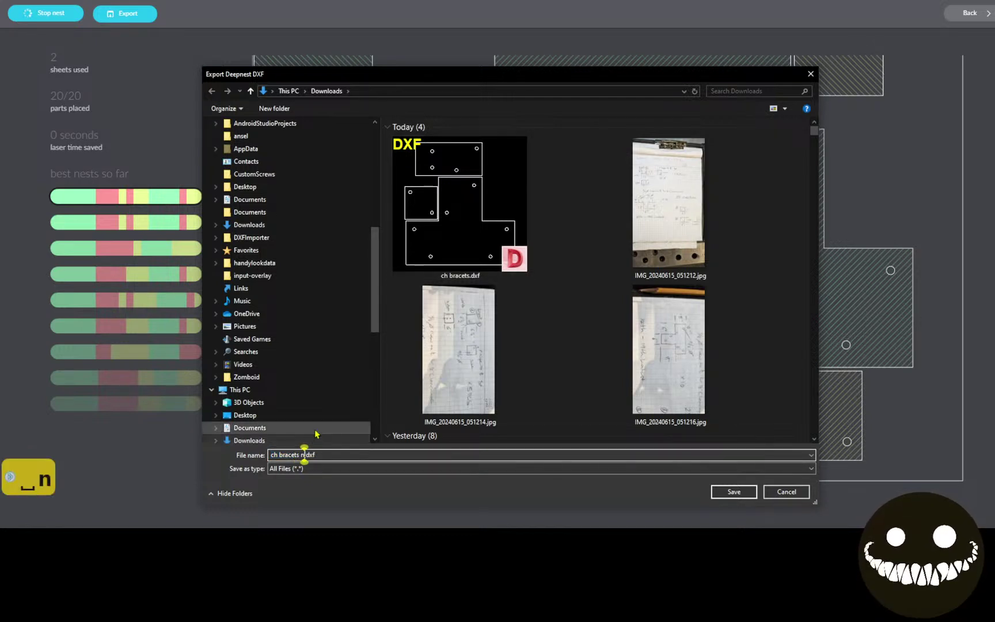
pyautogui.write('ed')
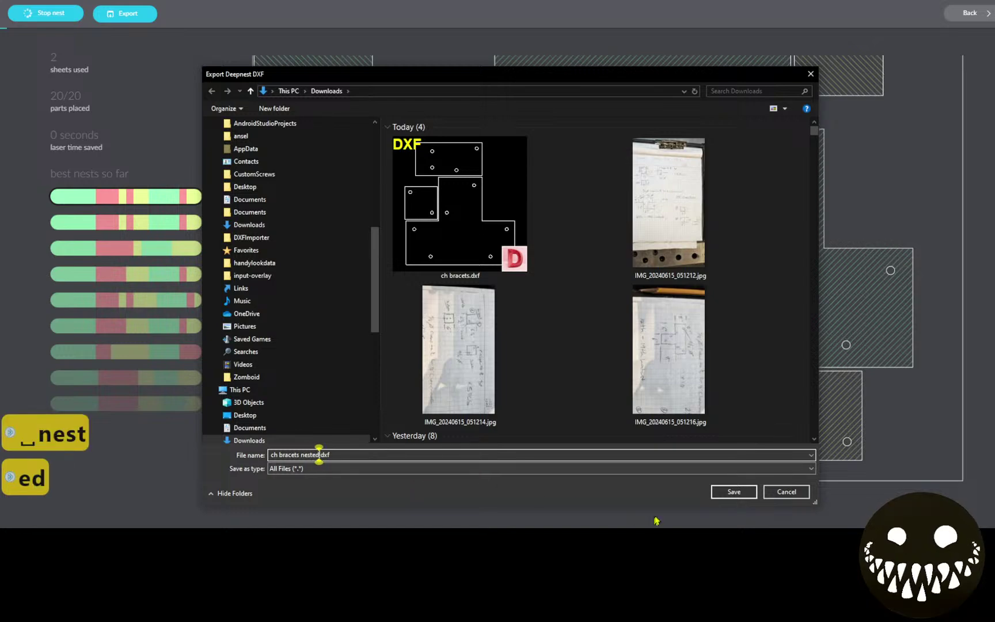
pyautogui.click(727, 492)
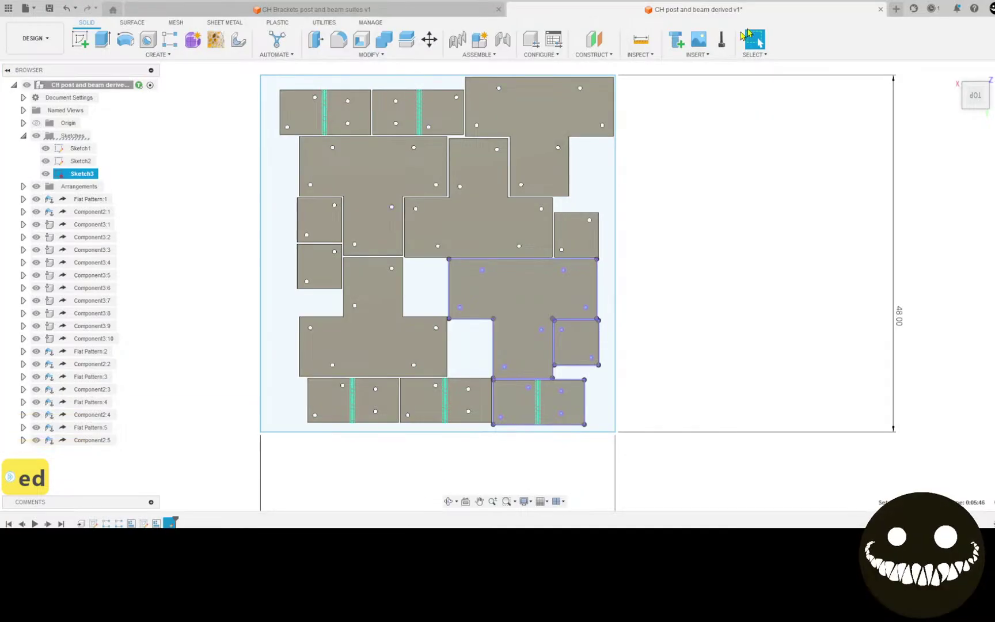
# Switch to Fusion 360, create a new design, and start a sketch on the horizontal top plane.
pyautogui.click(896, 9)
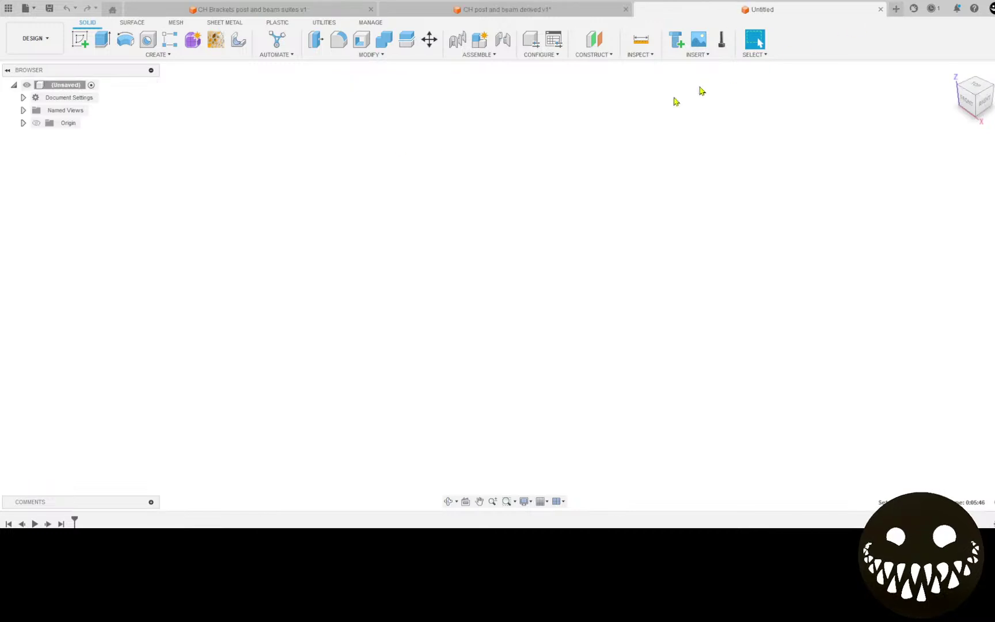
pyautogui.click(79, 41)
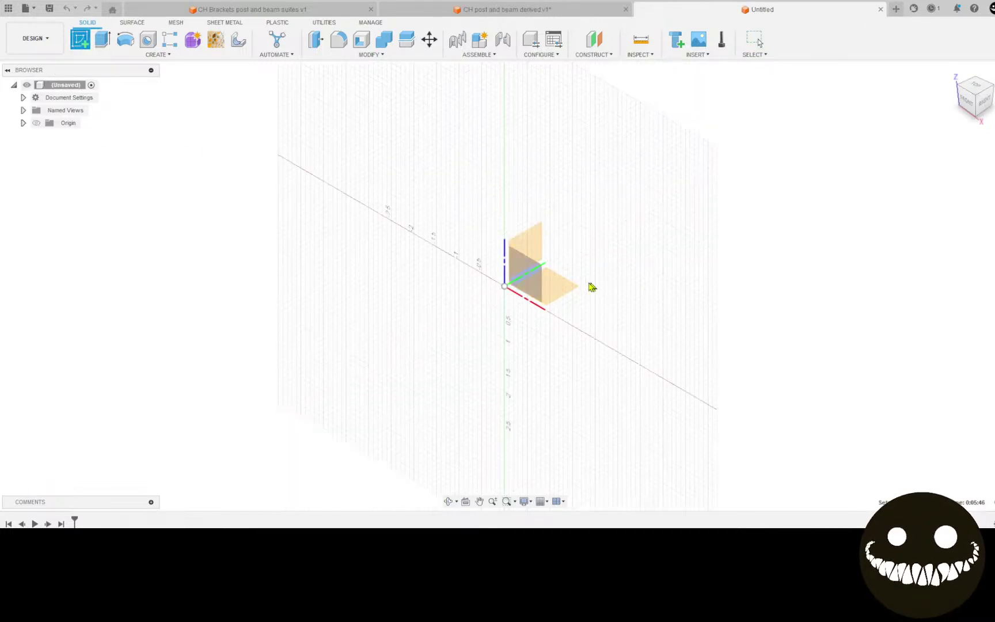
pyautogui.click(568, 286)
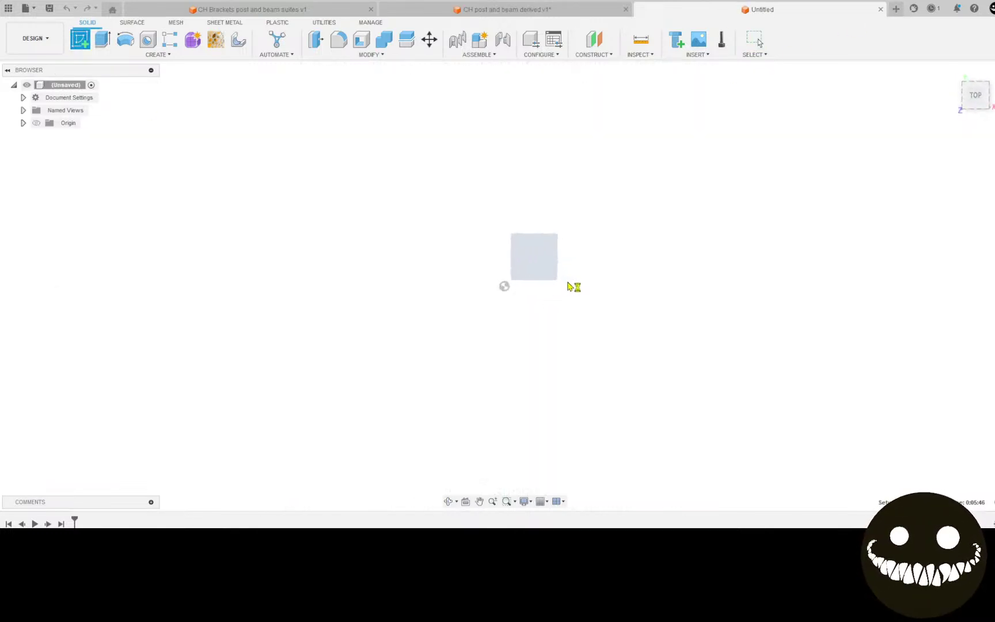
# Insert "ch bracets nested.dxf" from Downloads into the sketch as a single sketch in inches with zero X and Y distance.
pyautogui.click(685, 54)
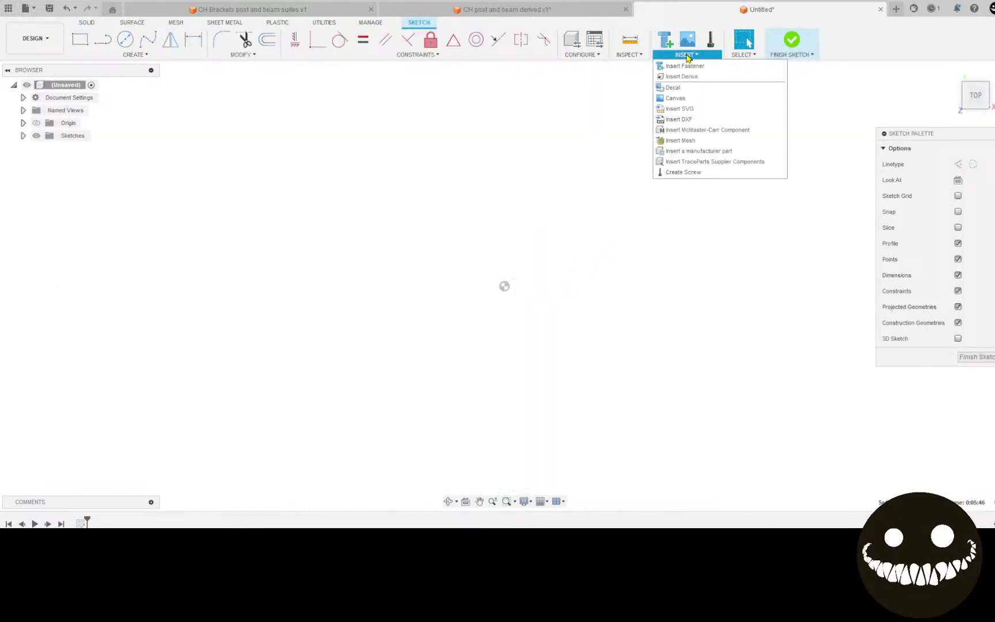
pyautogui.click(702, 119)
pyautogui.click(799, 165)
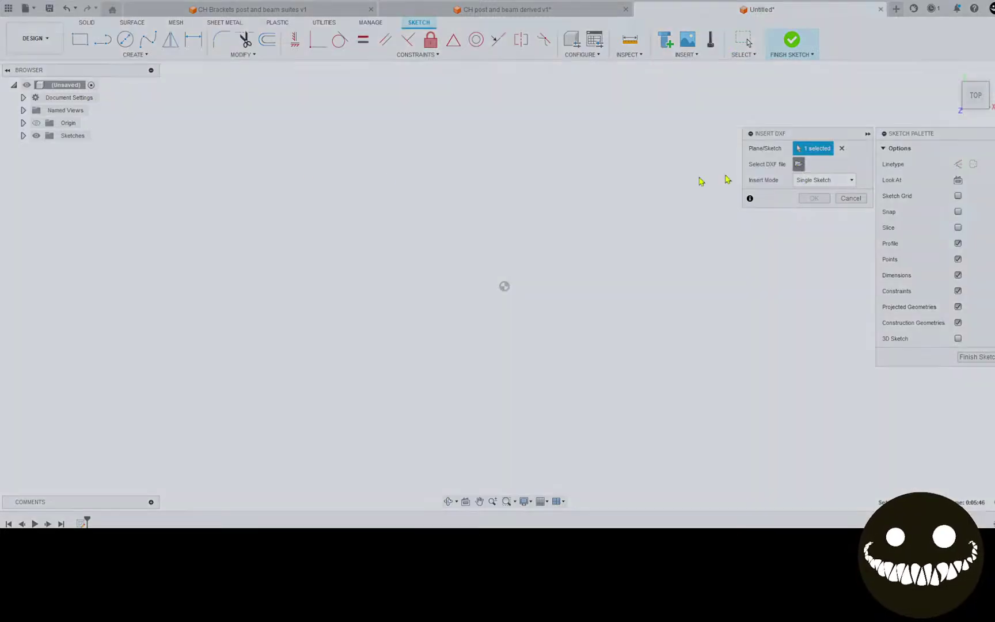
pyautogui.click(377, 374)
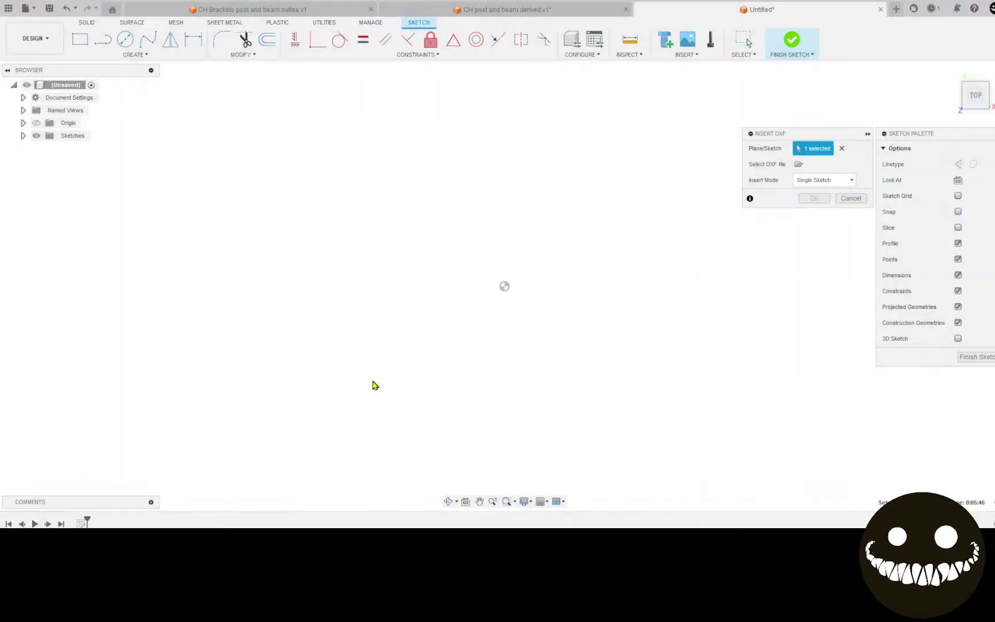
pyautogui.click(209, 148)
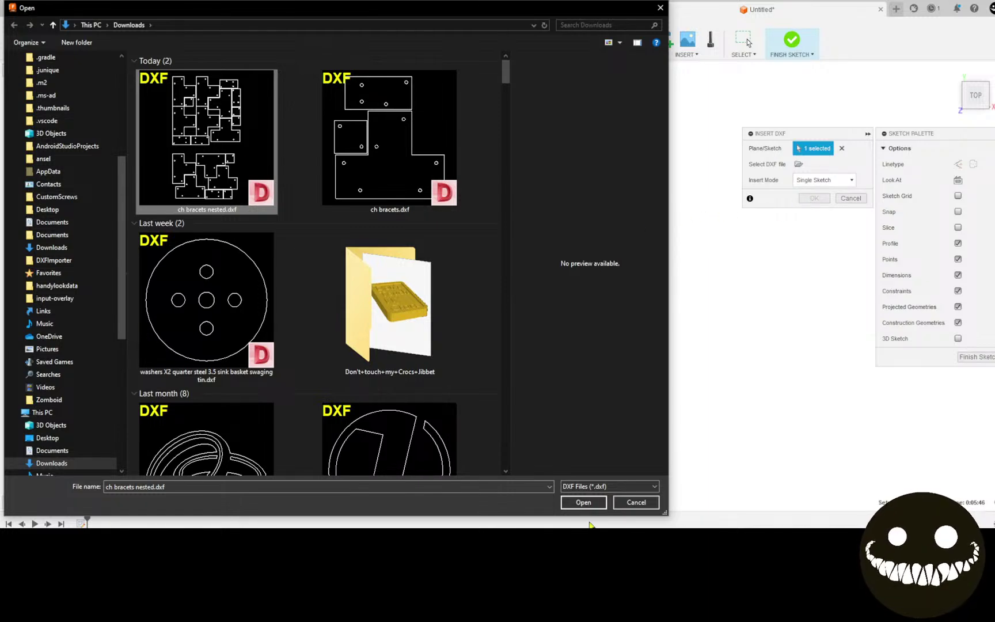
pyautogui.click(583, 502)
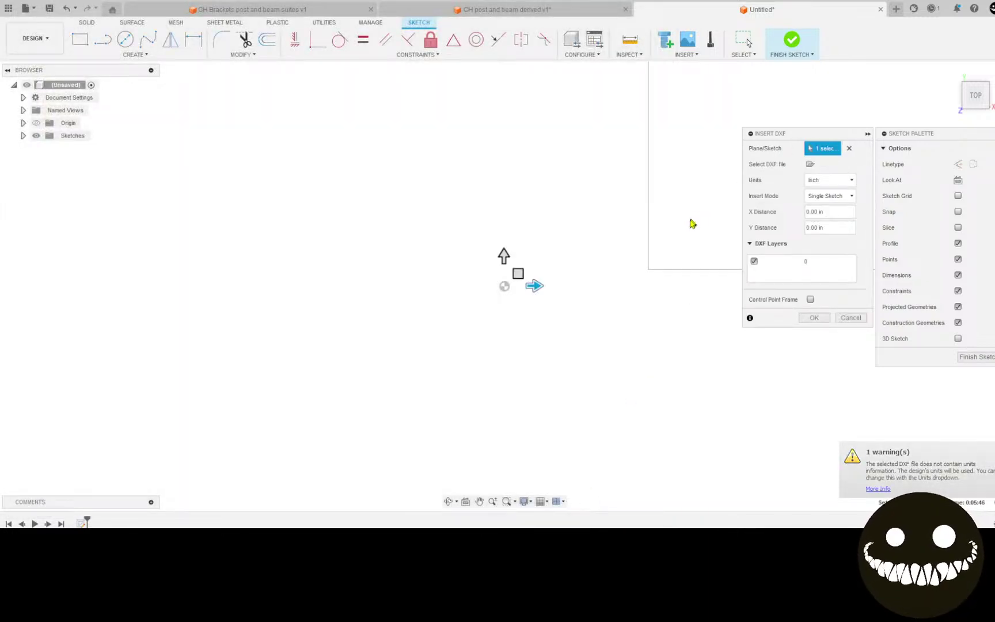
pyautogui.scroll(-5, 662, 346)
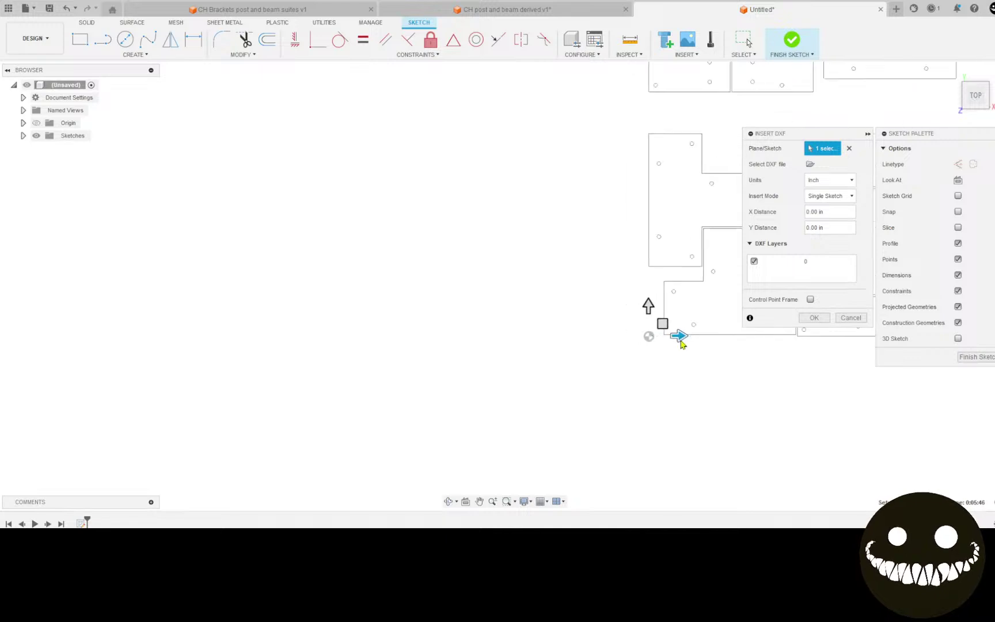
pyautogui.scroll(-3, 682, 344)
pyautogui.moveTo(677, 349)
pyautogui.mouseDown(button='middle')
pyautogui.moveTo(378, 355)
pyautogui.moveTo(410, 406)
pyautogui.mouseUp(button='middle')
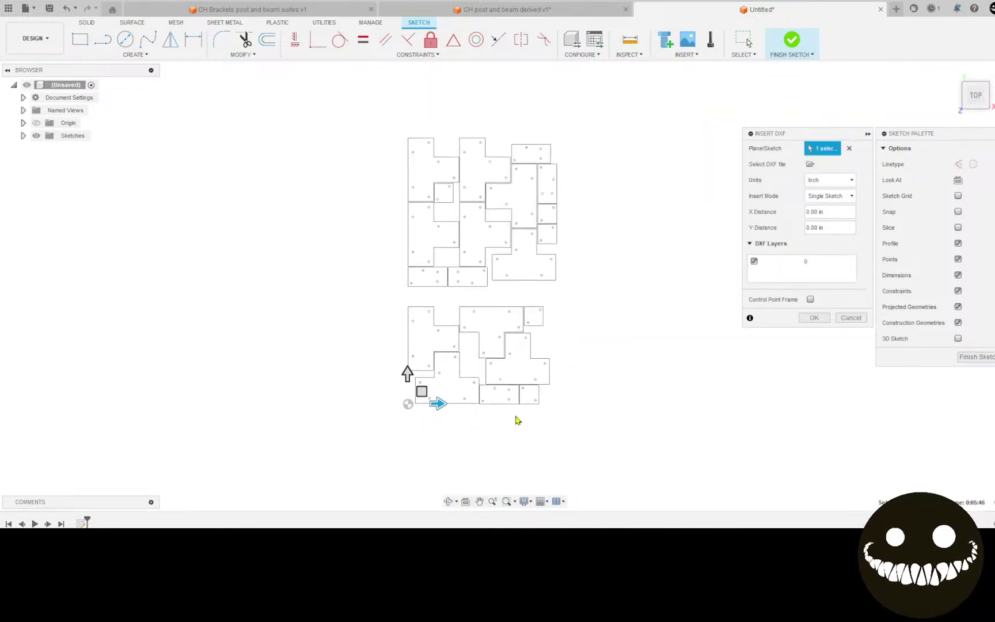
pyautogui.click(814, 318)
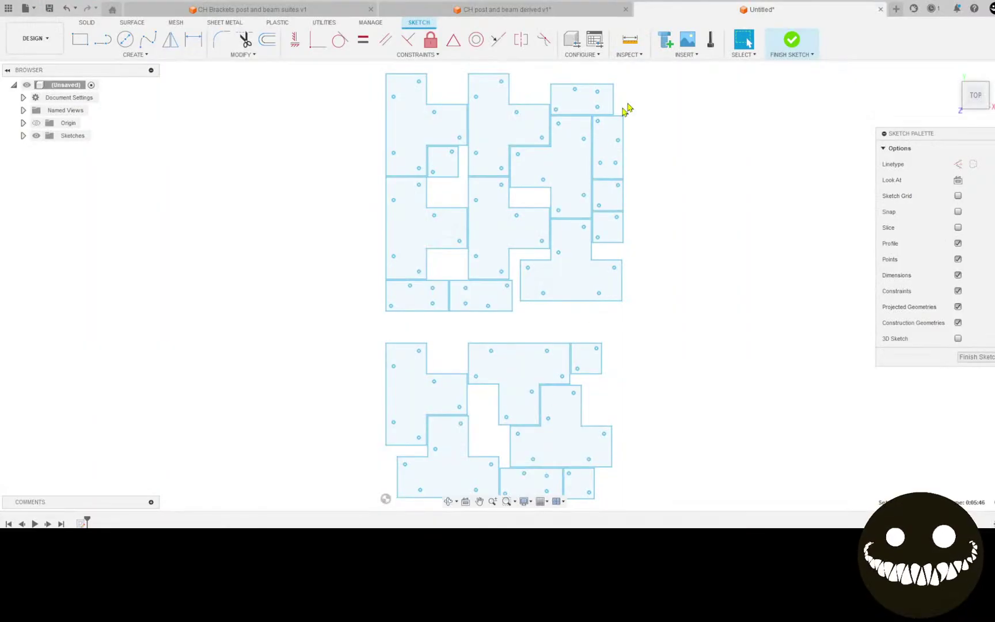
# Measure the width between the long edges of a rectangular plate in the imported layout.
pyautogui.click(630, 40)
pyautogui.click(624, 169)
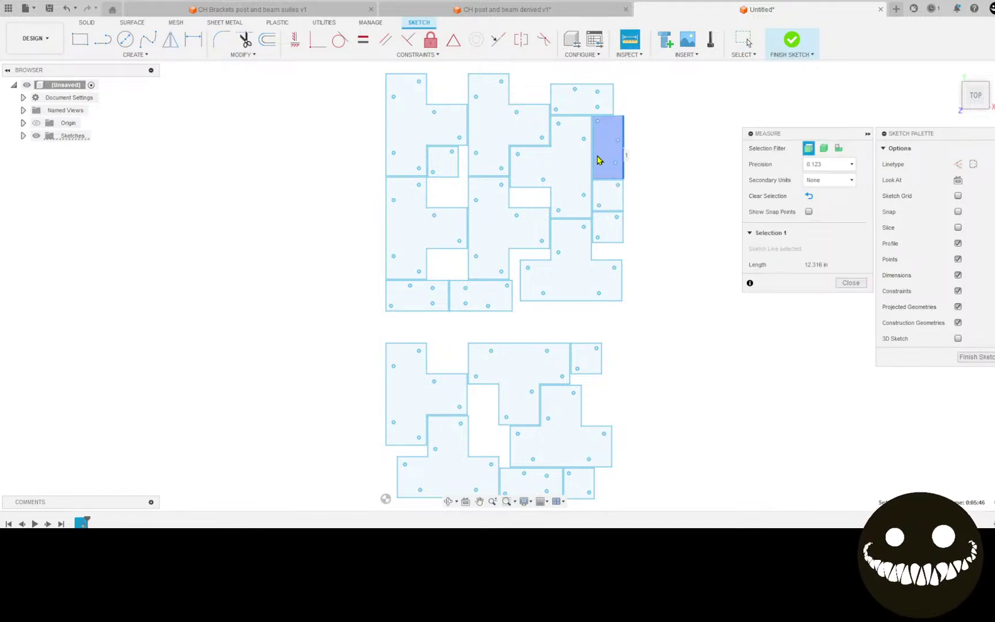
pyautogui.scroll(3, 595, 141)
pyautogui.click(595, 136)
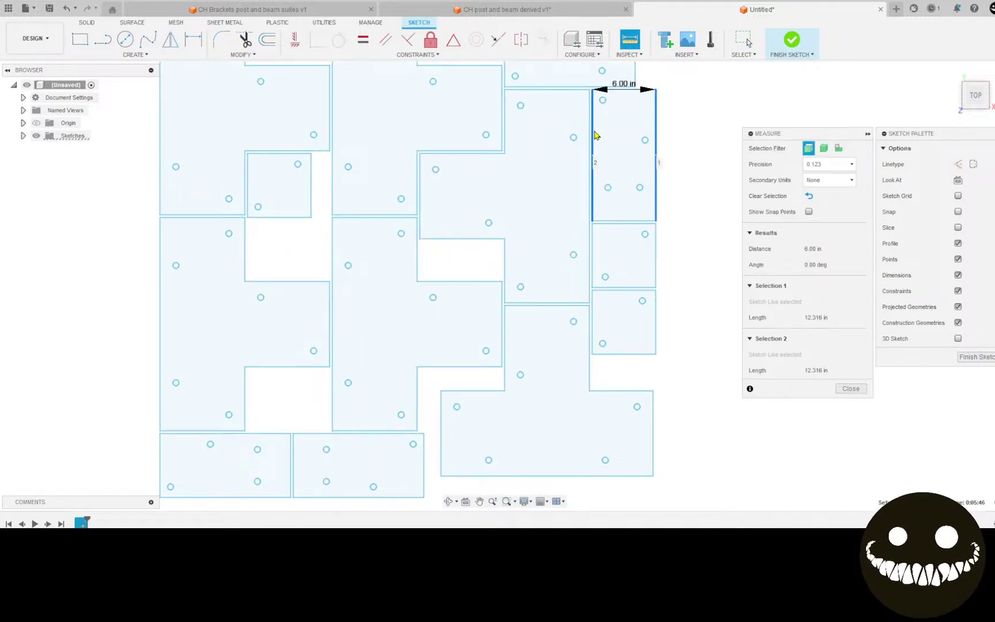
pyautogui.scroll(-2, 703, 259)
pyautogui.scroll(-6, 703, 258)
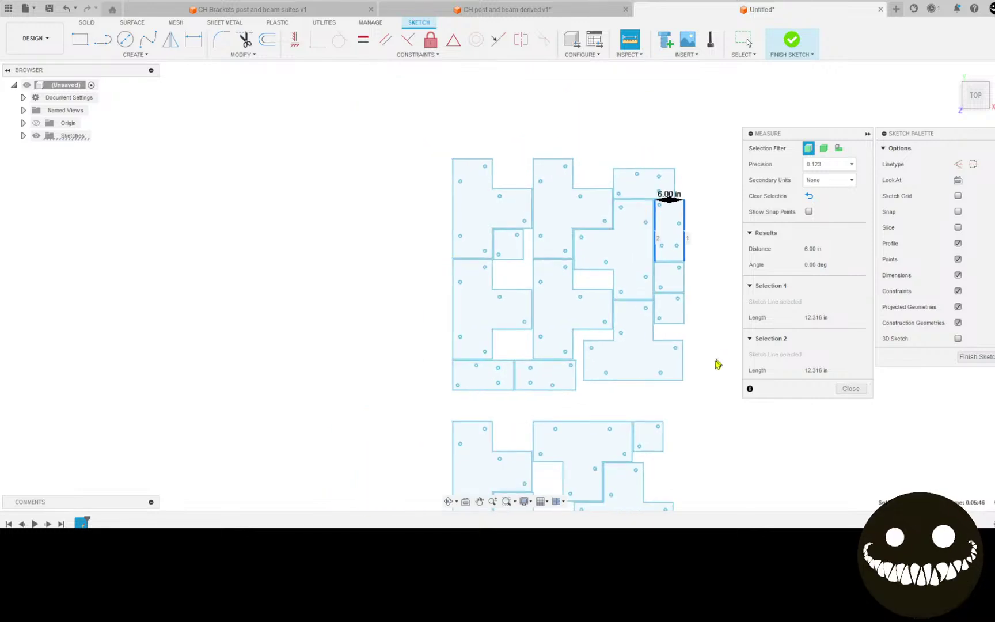
pyautogui.moveTo(611, 287); pyautogui.dragTo(540, 328, button='middle')
pyautogui.scroll(2, 540, 327)
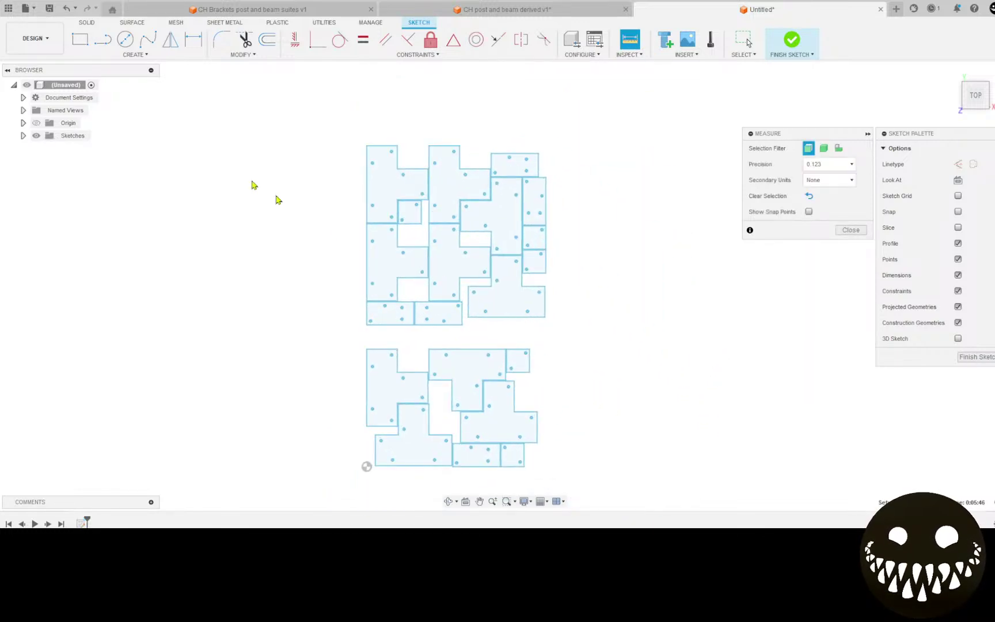
# Switch the design containing the imported nest to the Manufacture workspace and show its Fabrication tools.
pyautogui.click(33, 39)
pyautogui.click(36, 121)
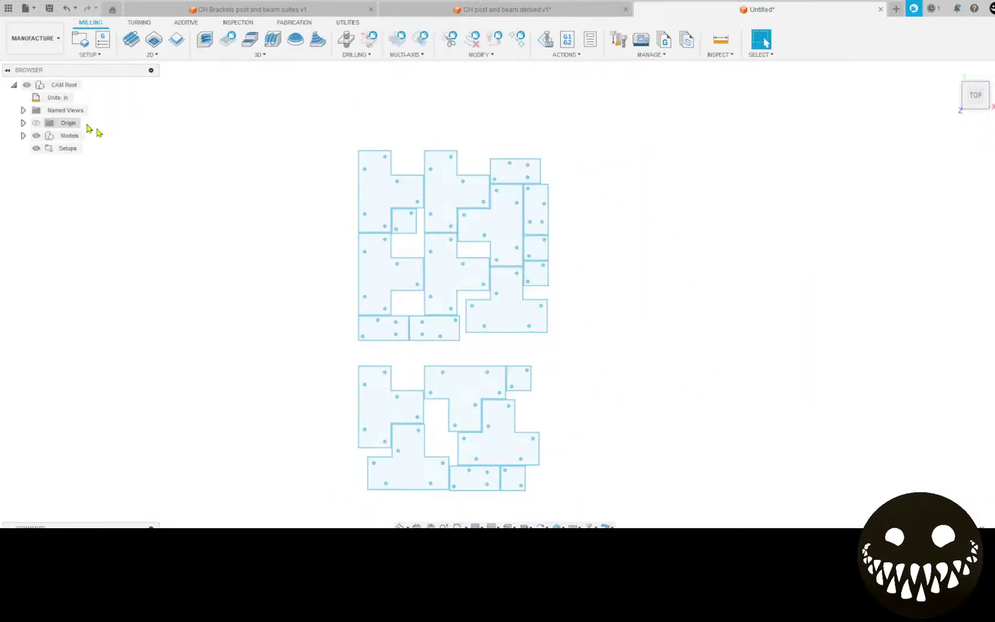
pyautogui.scroll(-2, 346, 317)
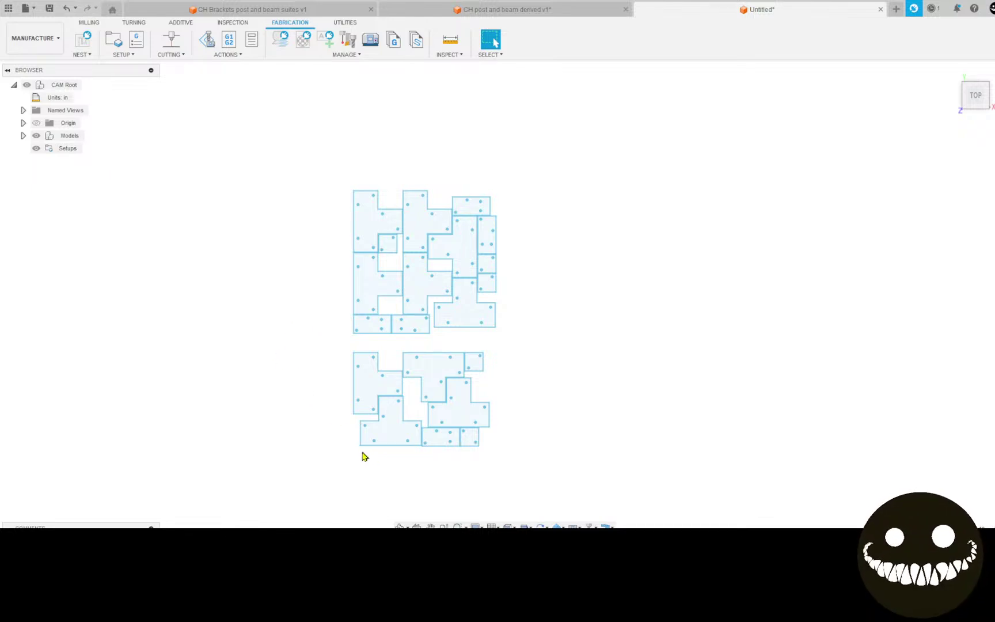
# Go to the CH post and beam derived design, switch it to the Manufacture workspace, and select Pattern3 under Setup1.
pyautogui.click(512, 9)
pyautogui.click(35, 38)
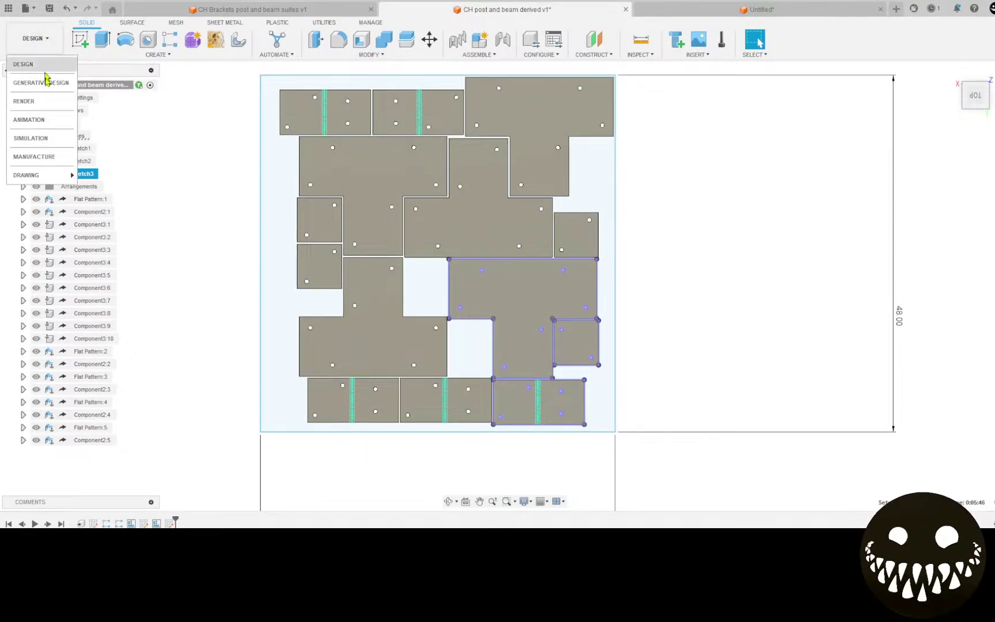
pyautogui.click(34, 157)
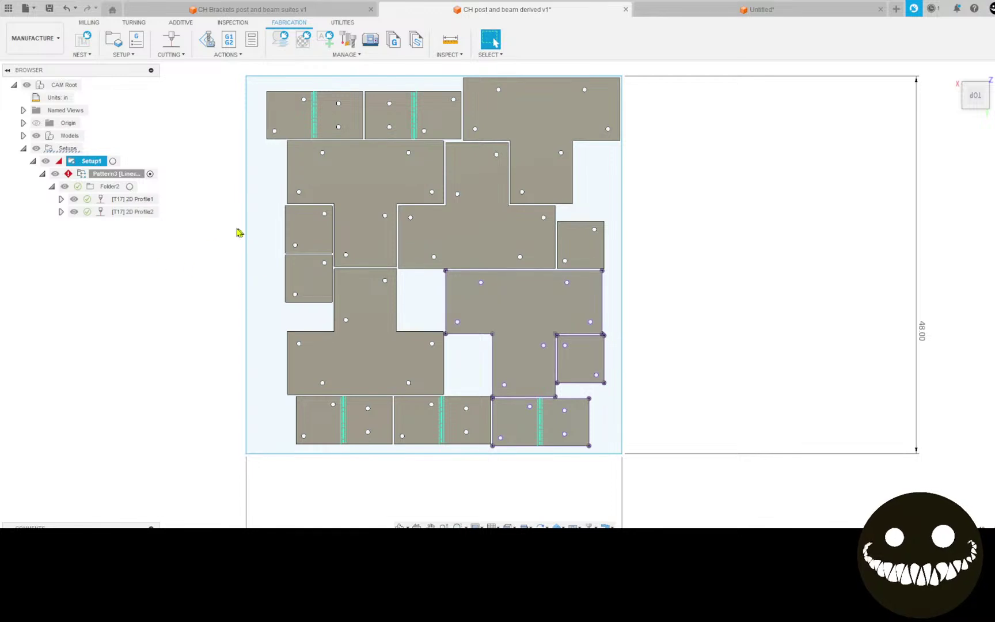
pyautogui.click(68, 178)
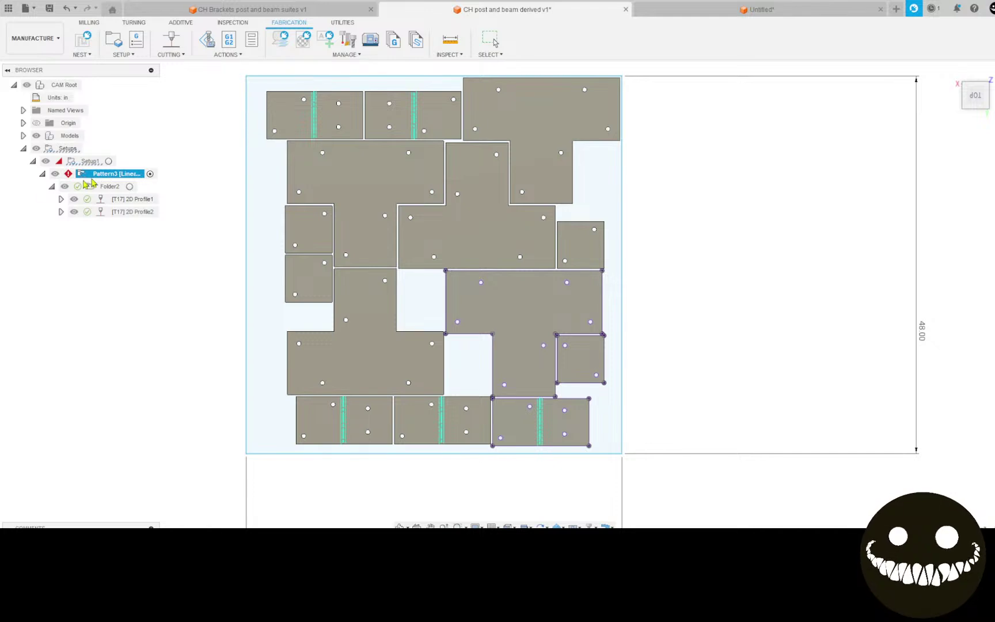
pyautogui.click(491, 40)
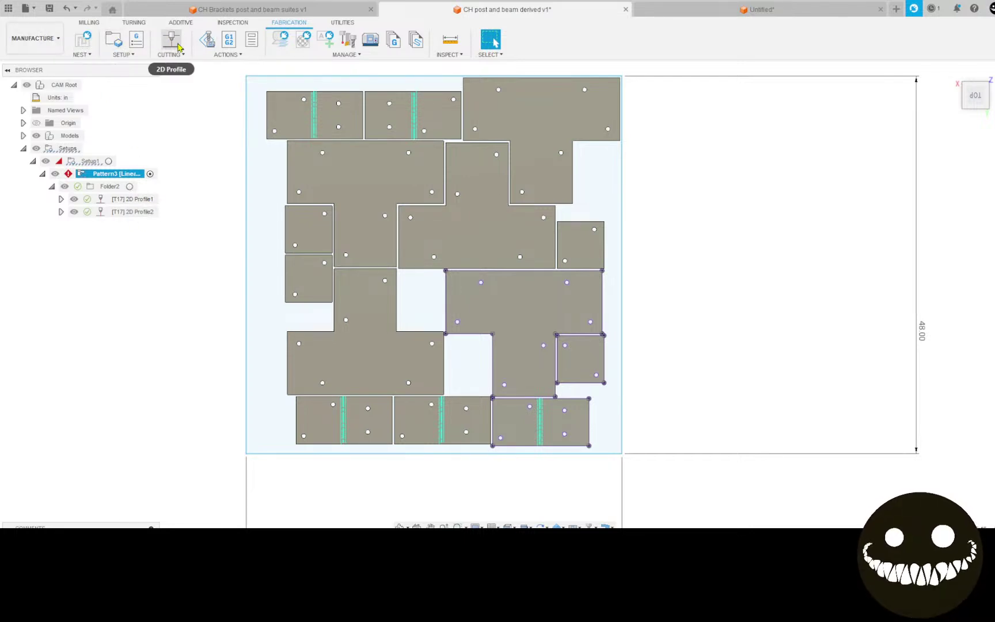
# Start a 2D Profile operation and review the description of the 17 - 1/4" Steel 65AMP plasma tool in the tool library.
pyautogui.click(171, 39)
pyautogui.click(958, 180)
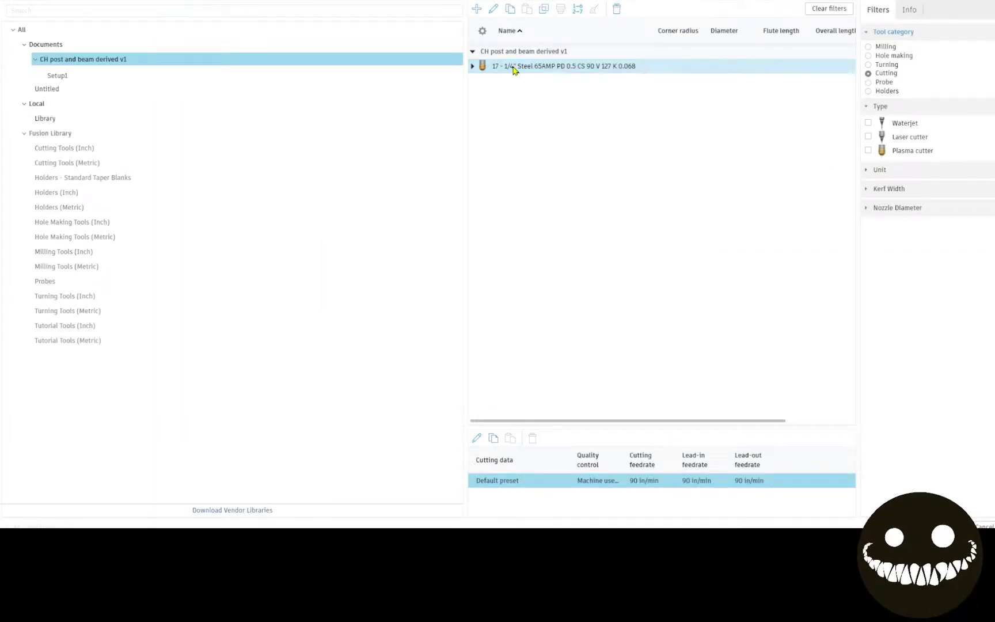
pyautogui.rightClick(513, 70)
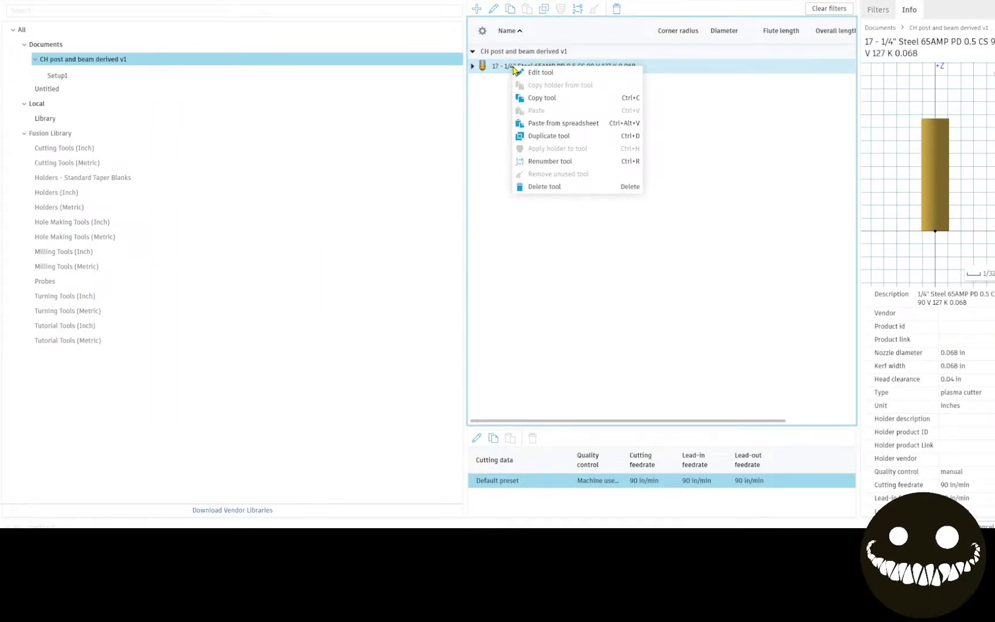
pyautogui.click(540, 72)
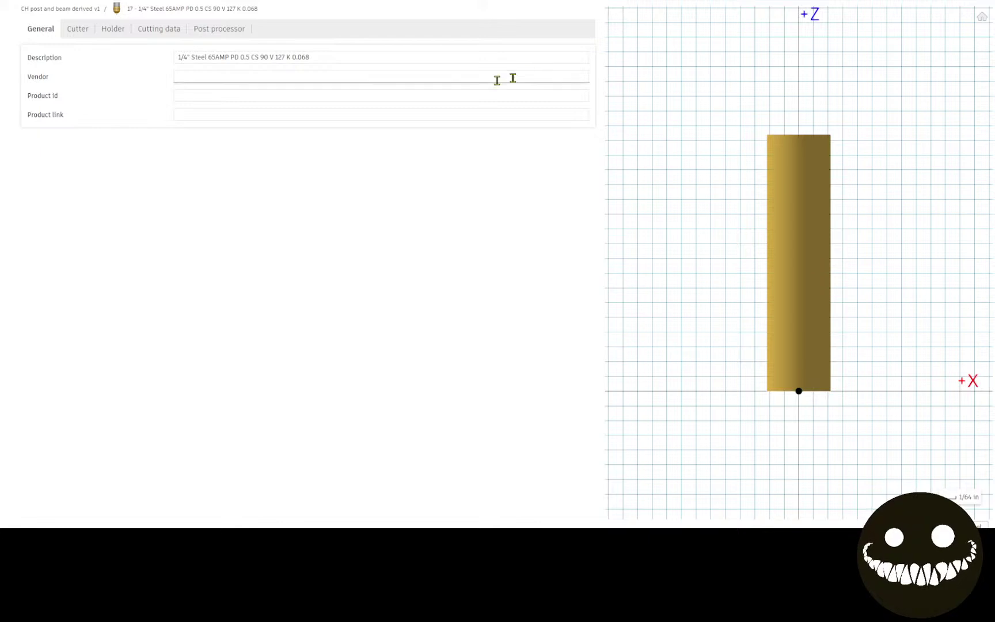
pyautogui.click(178, 57)
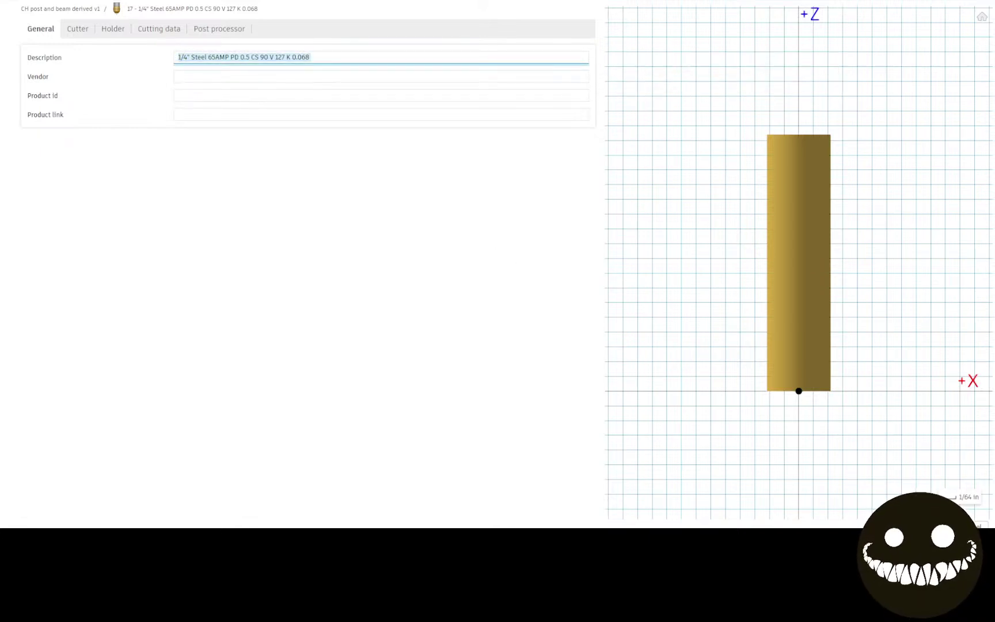
pyautogui.click(976, 526)
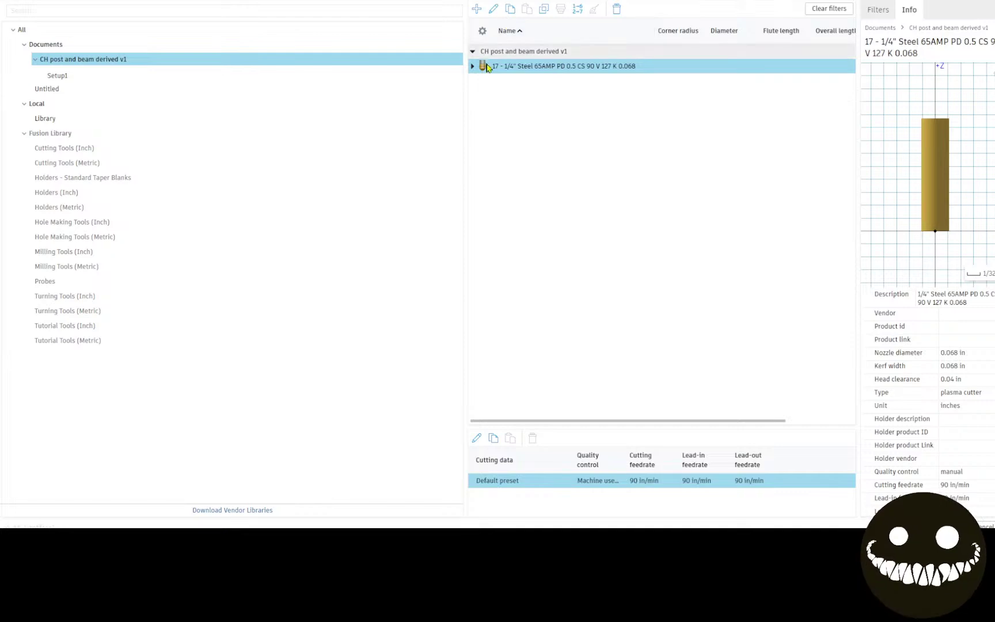
# Copy the 1/4" Steel 65AMP tool from the document into the local library and check the library's cutting tools.
pyautogui.moveTo(486, 67); pyautogui.dragTo(293, 122)
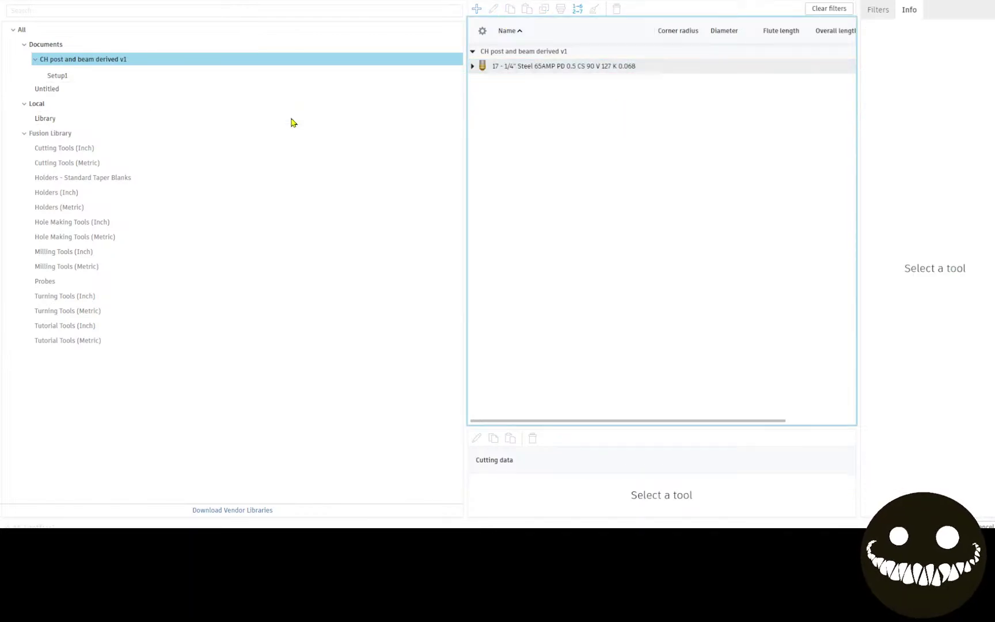
pyautogui.click(91, 118)
pyautogui.scroll(-1, 621, 366)
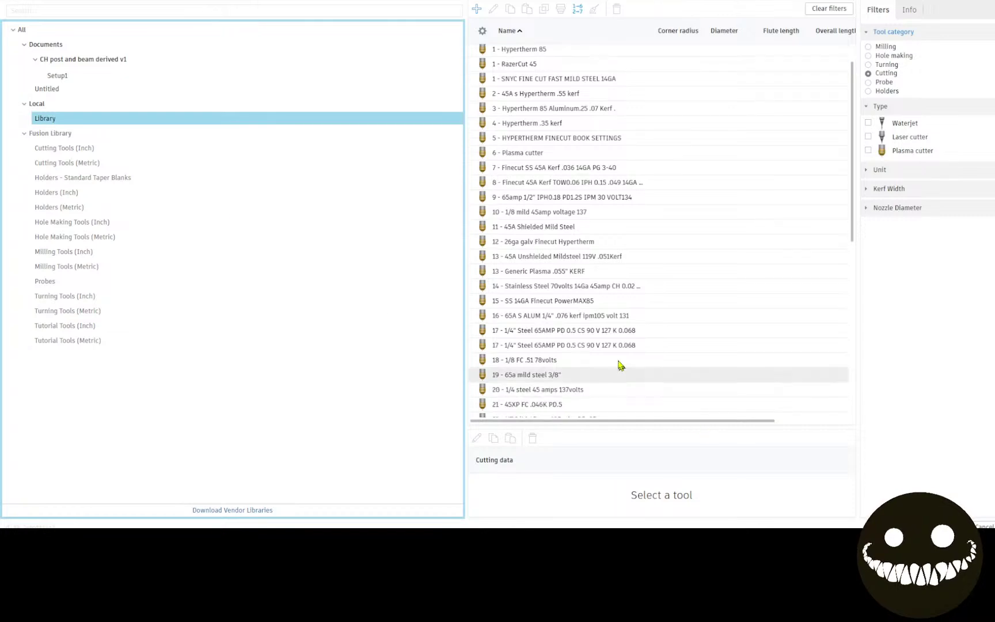
# Delete the duplicate 17 - 1/4" Steel 65AMP tool from the local library, close the library, and return to the untitled nest design.
pyautogui.scroll(-3, 620, 365)
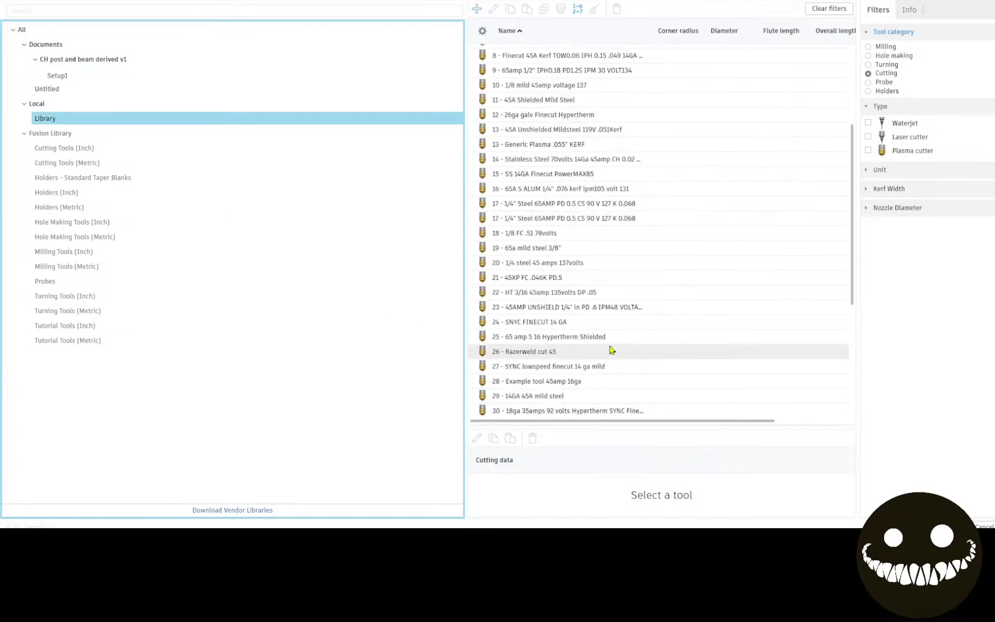
pyautogui.click(550, 207)
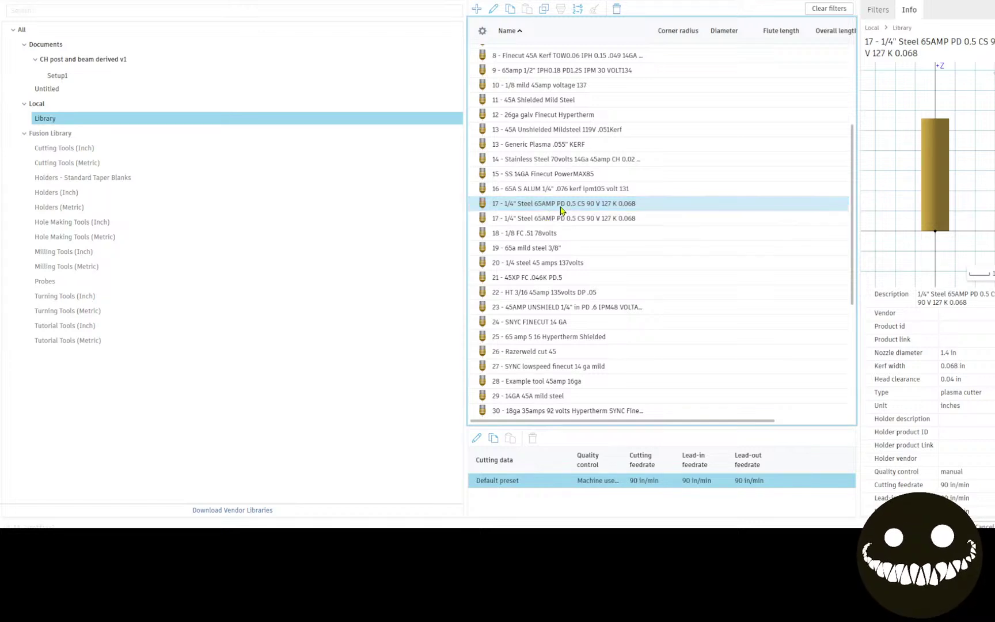
pyautogui.rightClick(563, 210)
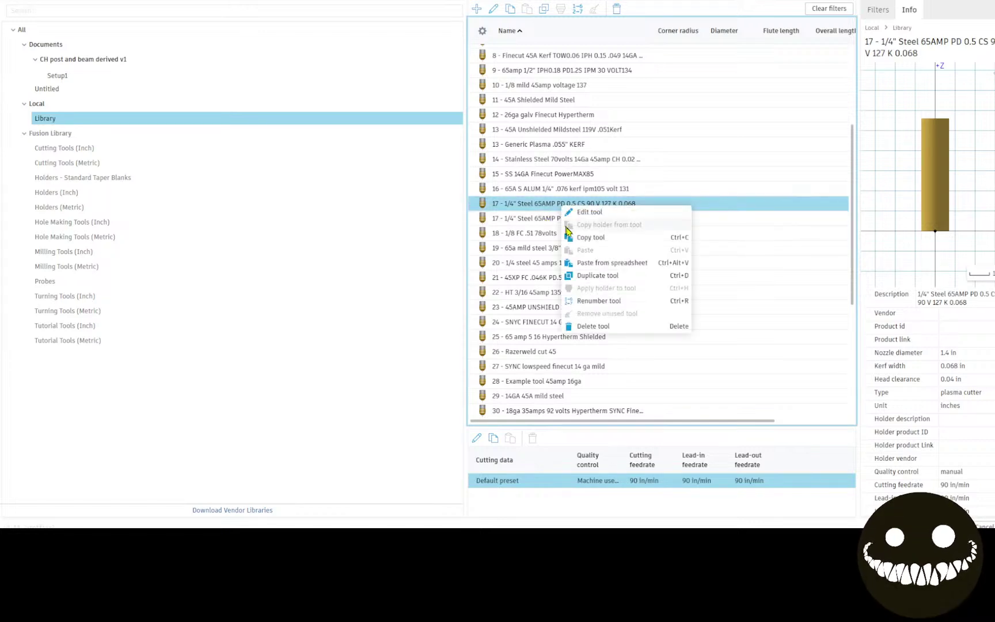
pyautogui.click(597, 327)
pyautogui.click(551, 328)
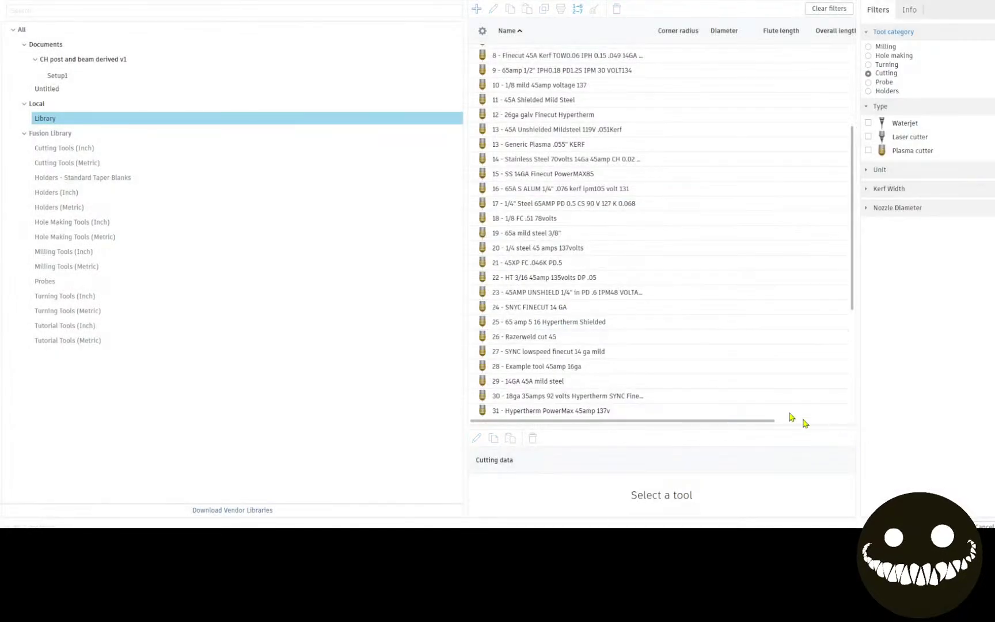
pyautogui.click(611, 208)
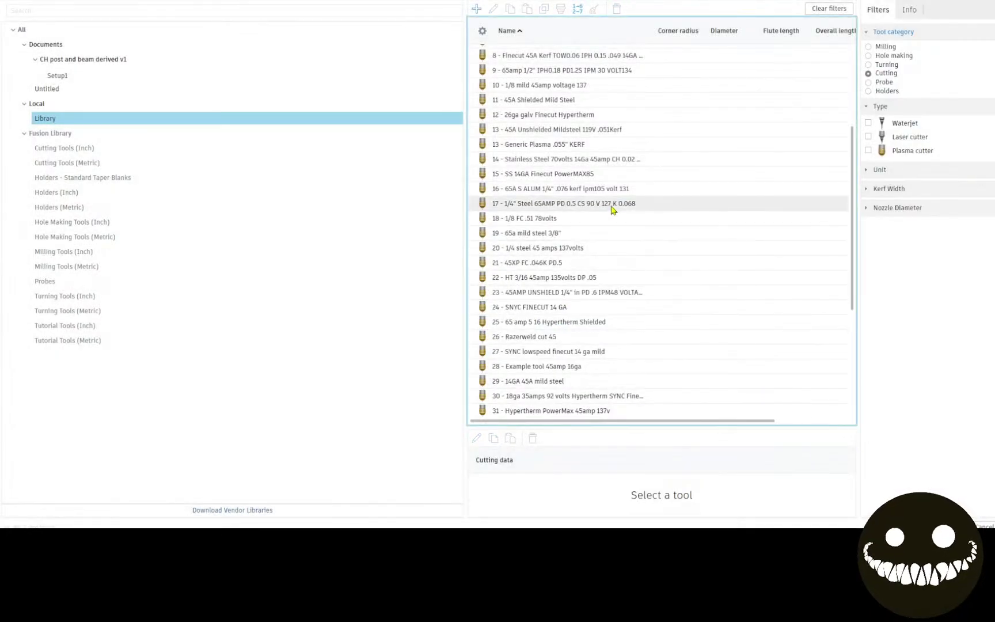
pyautogui.click(947, 527)
pyautogui.click(760, 9)
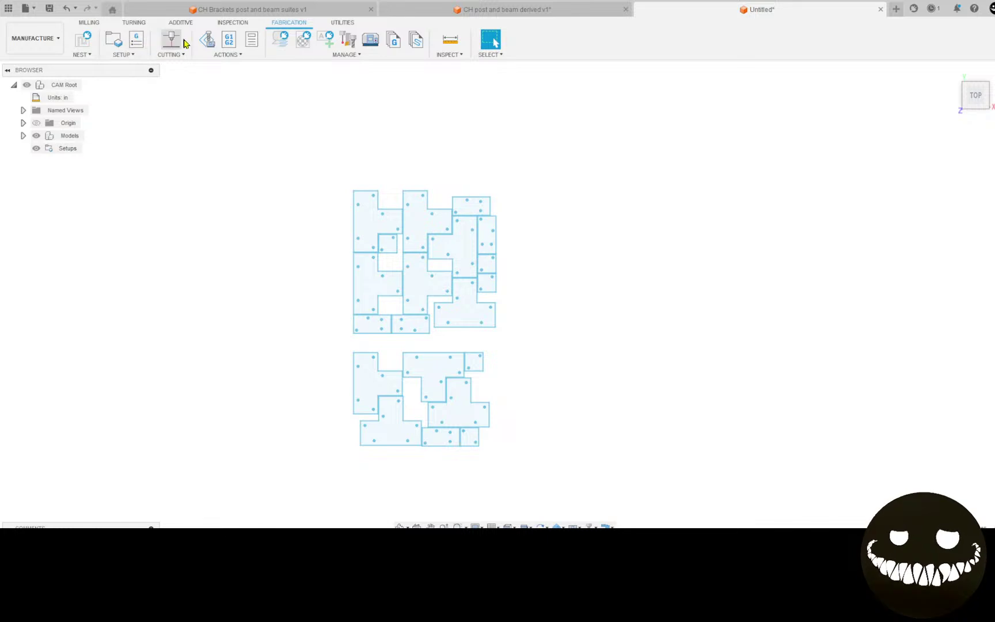
pyautogui.click(113, 39)
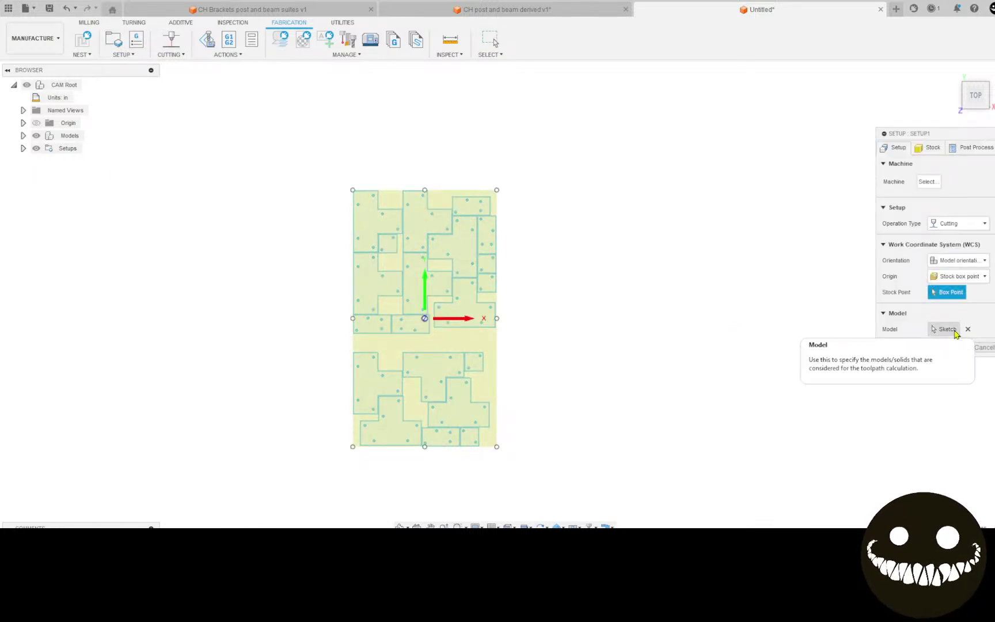
pyautogui.scroll(4, 364, 449)
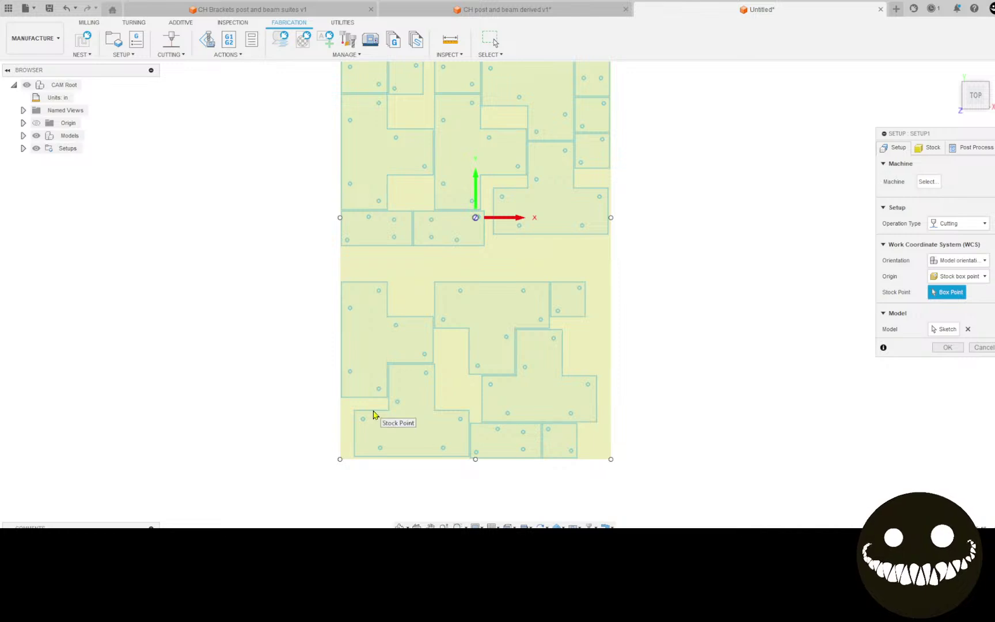
pyautogui.keyDown('shift'); pyautogui.moveTo(374, 412); pyautogui.dragTo(363, 387, button='middle'); pyautogui.keyUp('shift')
pyautogui.click(984, 348)
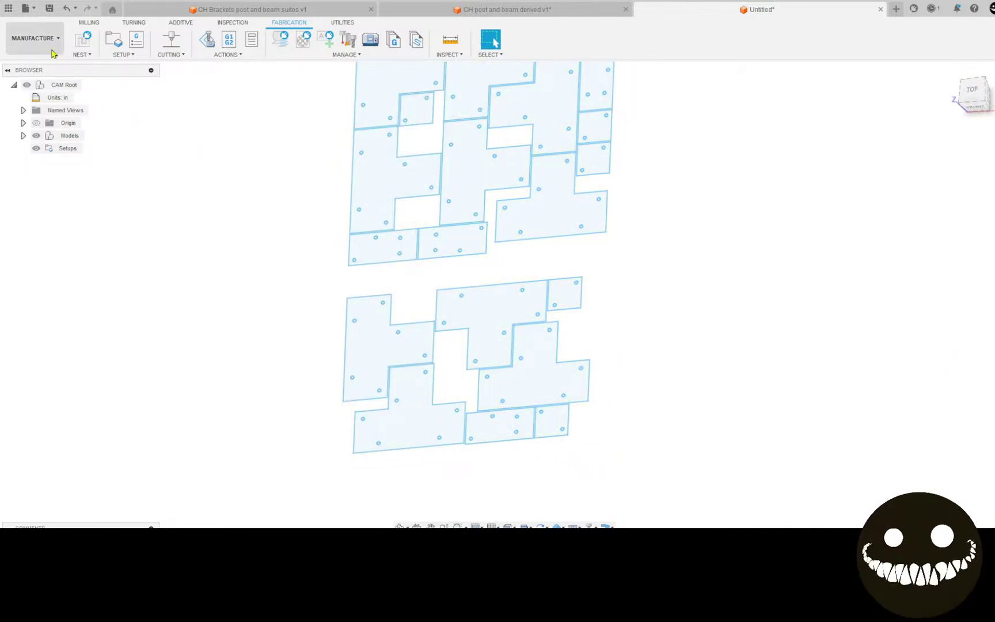
# Switch to the Design workspace and select all bracket profiles of the upper nest for an Extrude.
pyautogui.click(34, 38)
pyautogui.click(55, 69)
pyautogui.scroll(-1, 347, 157)
pyautogui.moveTo(347, 157); pyautogui.dragTo(254, 250, button='middle')
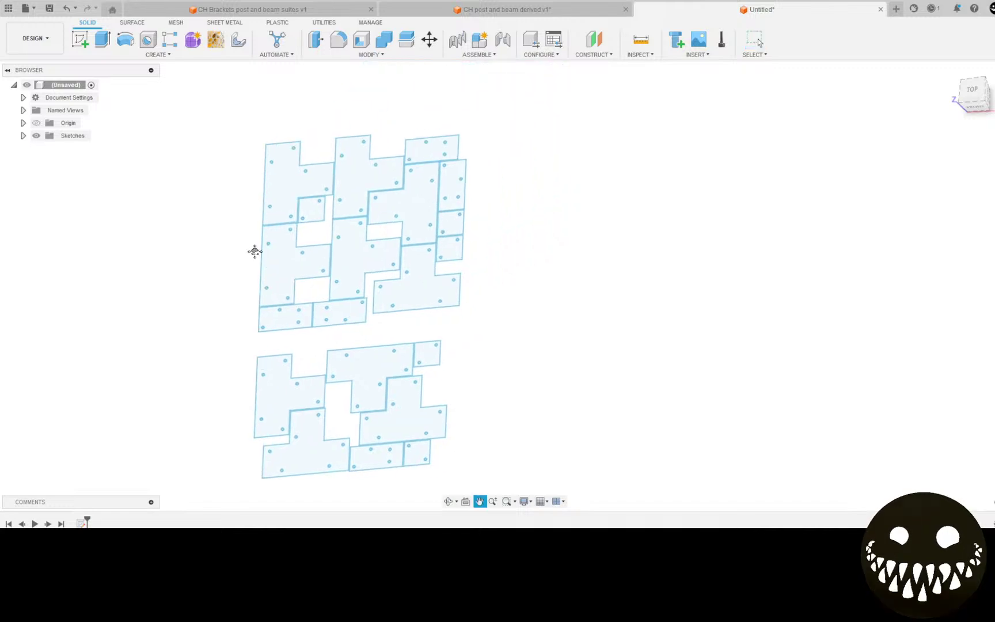
pyautogui.press('e')
pyautogui.click(285, 260)
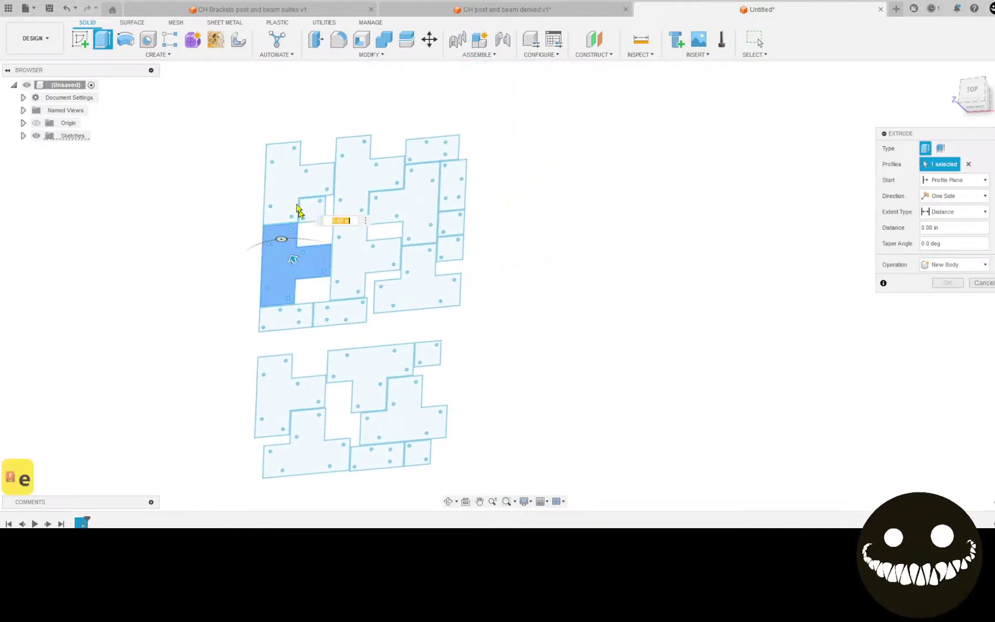
pyautogui.click(291, 179)
pyautogui.click(349, 202)
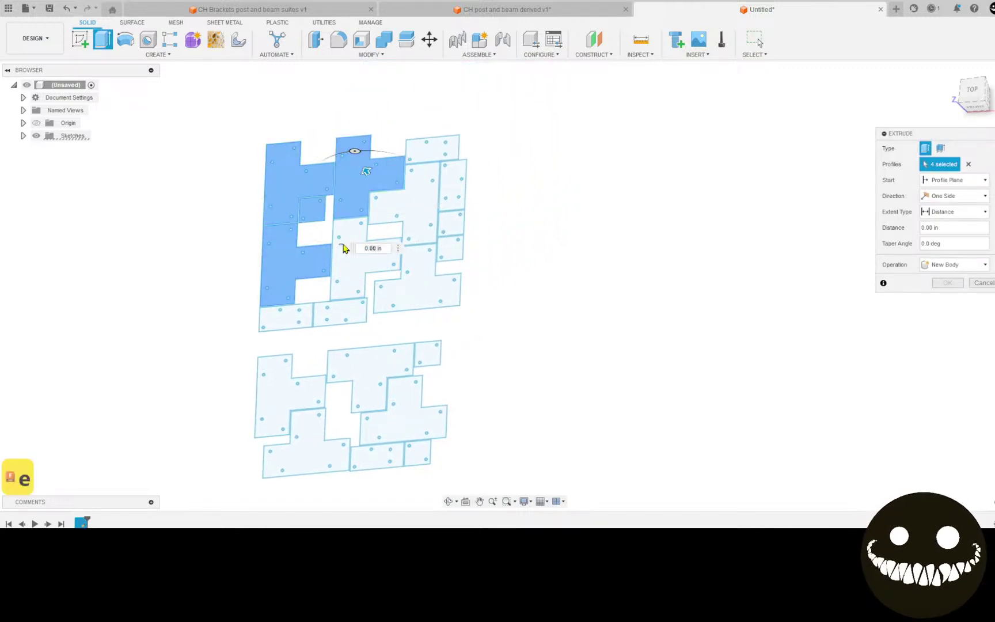
pyautogui.click(405, 211)
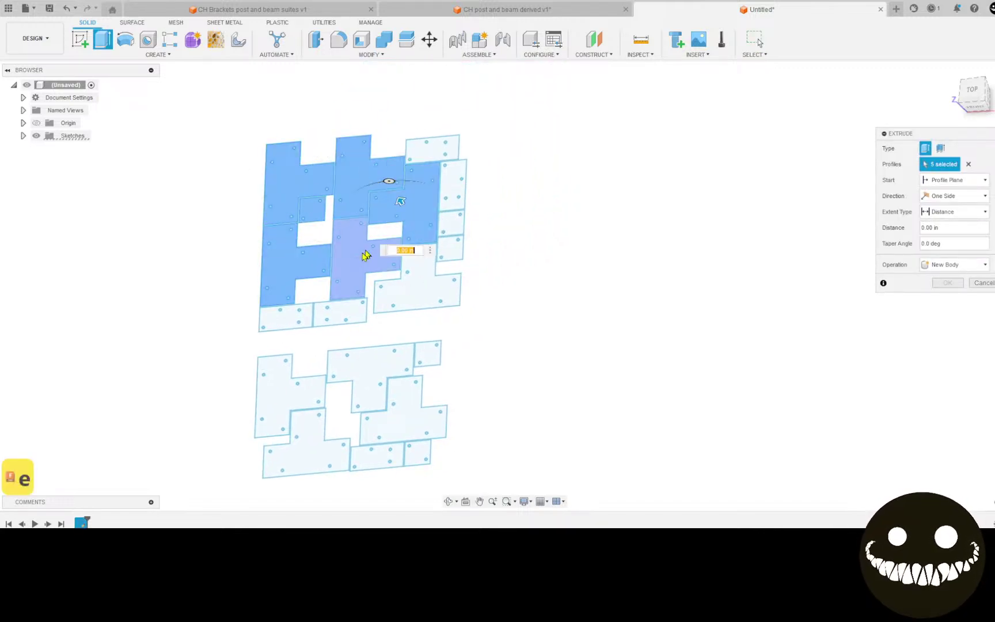
pyautogui.click(416, 297)
pyautogui.scroll(-1, 473, 309)
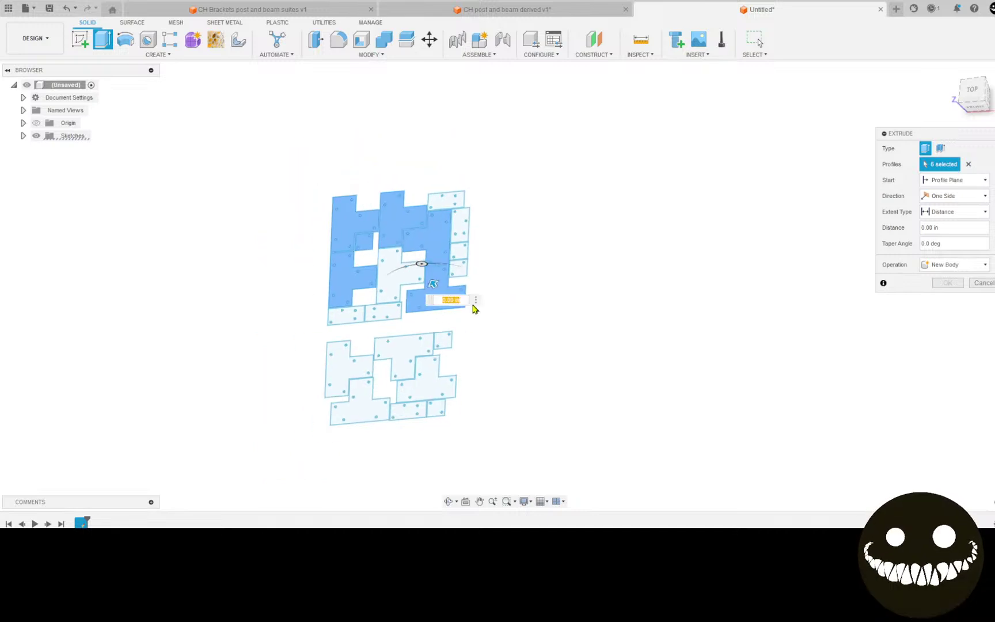
pyautogui.click(394, 282)
pyautogui.click(349, 317)
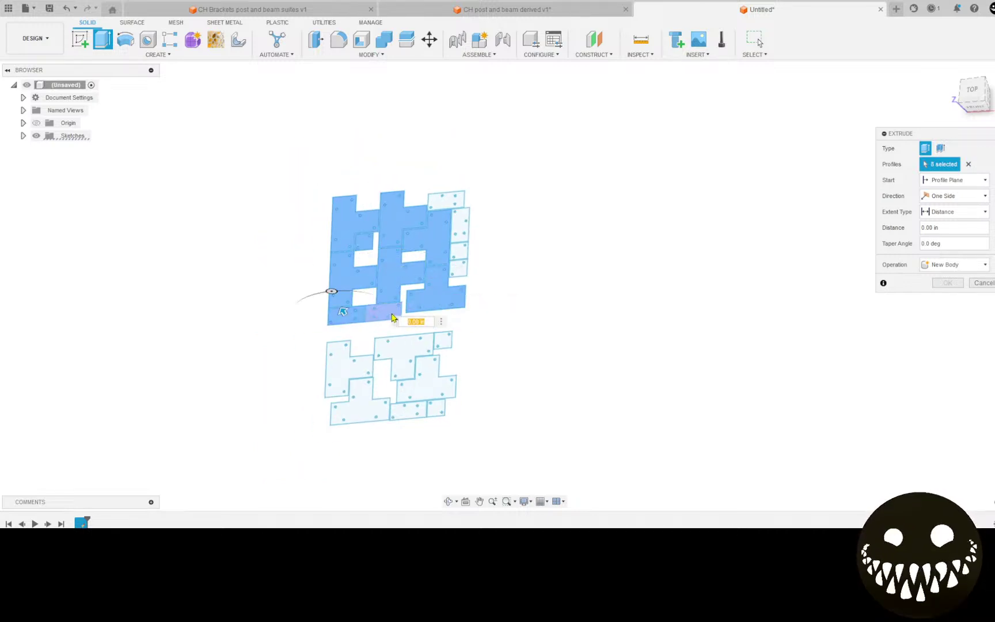
pyautogui.click(390, 313)
pyautogui.click(451, 200)
pyautogui.click(460, 228)
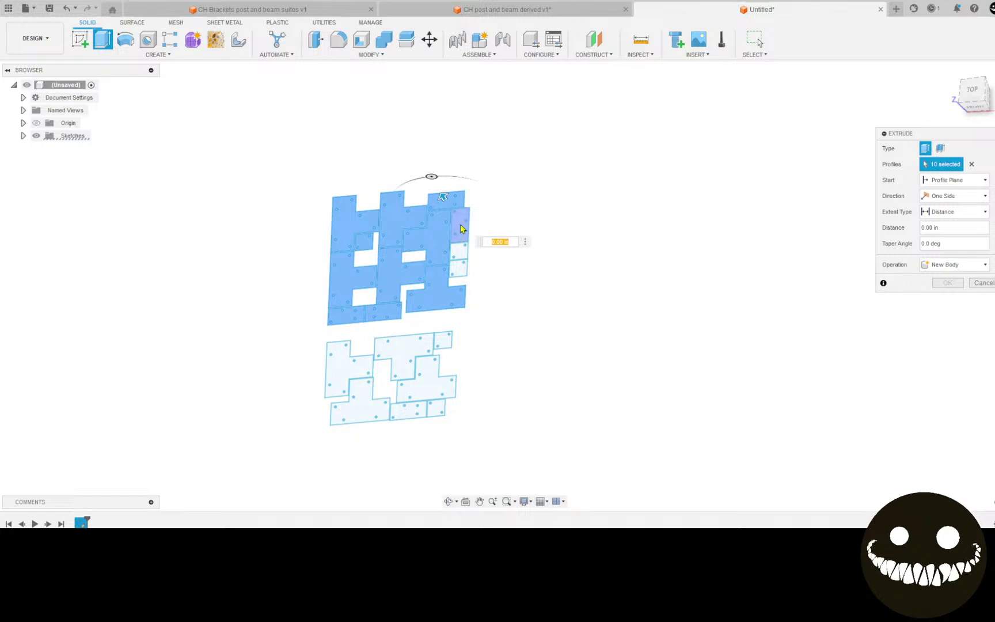
pyautogui.click(455, 255)
pyautogui.click(458, 270)
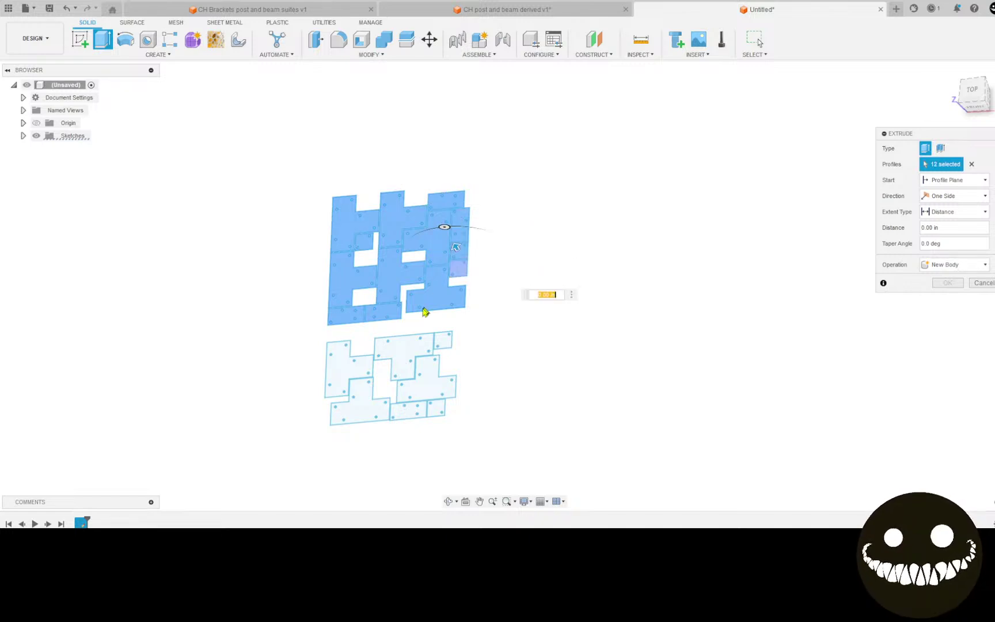
# Add all lower nest bracket profiles to the selection and extrude everything 0.25 in as new bodies.
pyautogui.click(352, 359)
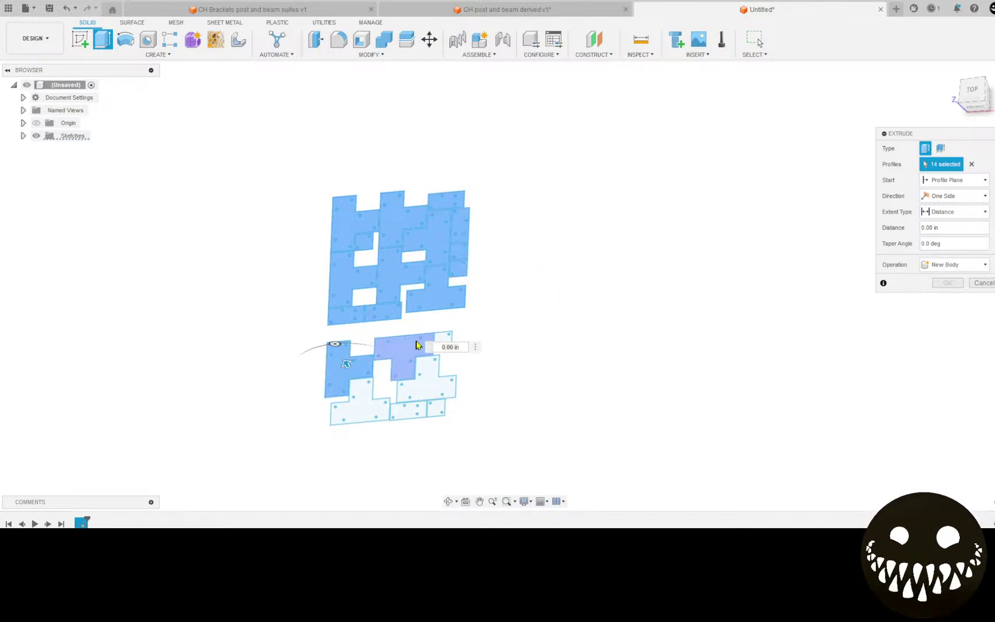
pyautogui.click(441, 344)
pyautogui.click(426, 377)
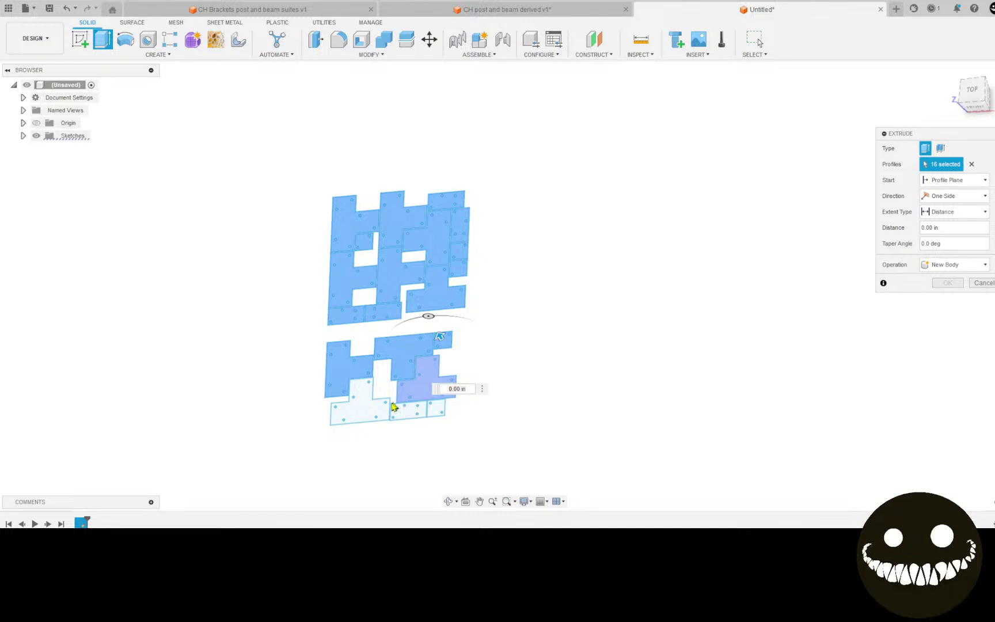
pyautogui.click(405, 395)
pyautogui.click(366, 413)
pyautogui.click(431, 408)
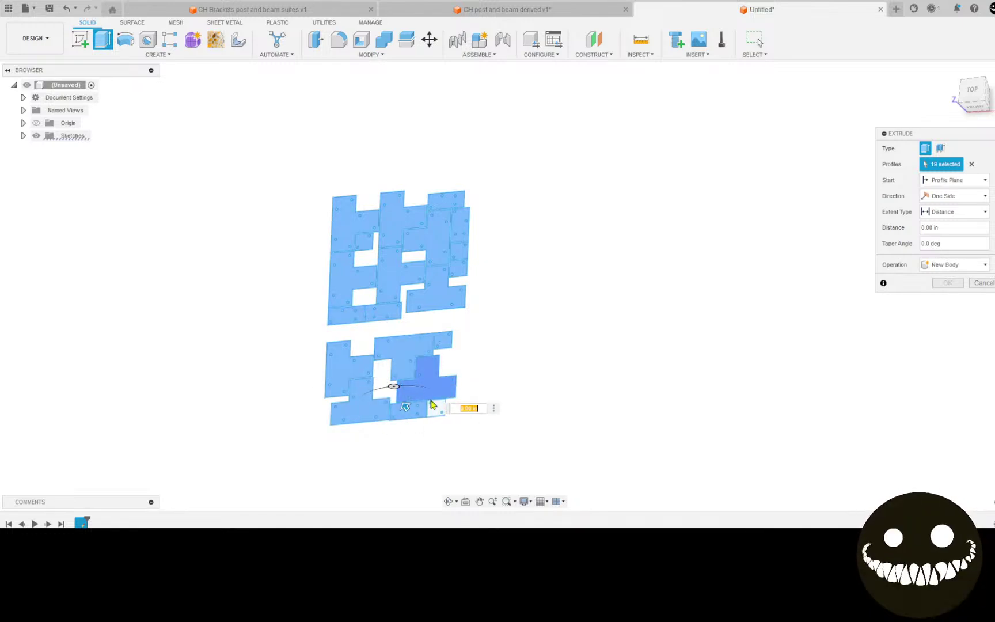
pyautogui.click(435, 408)
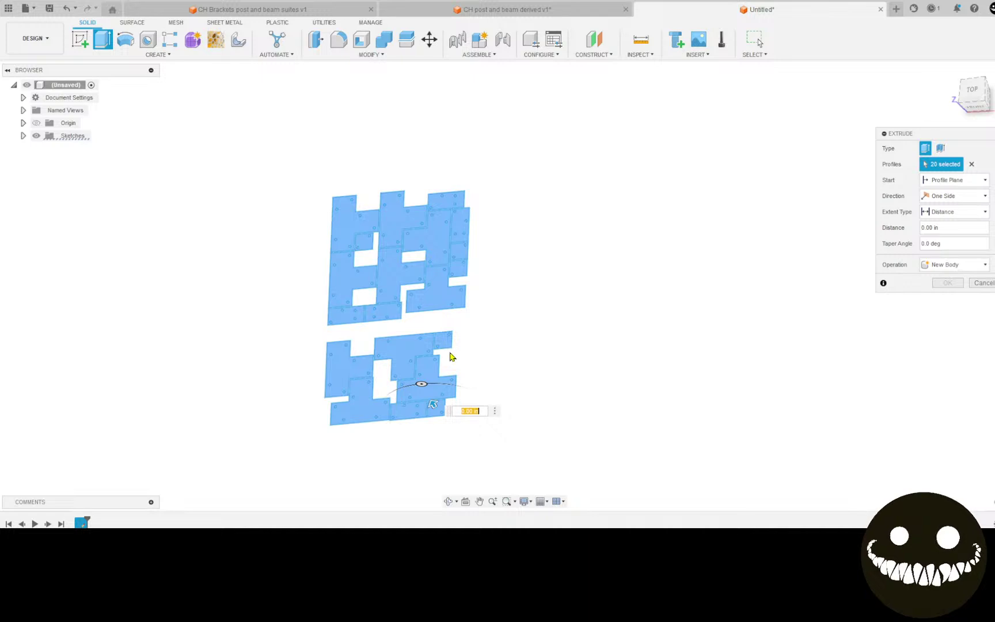
pyautogui.write('.25')
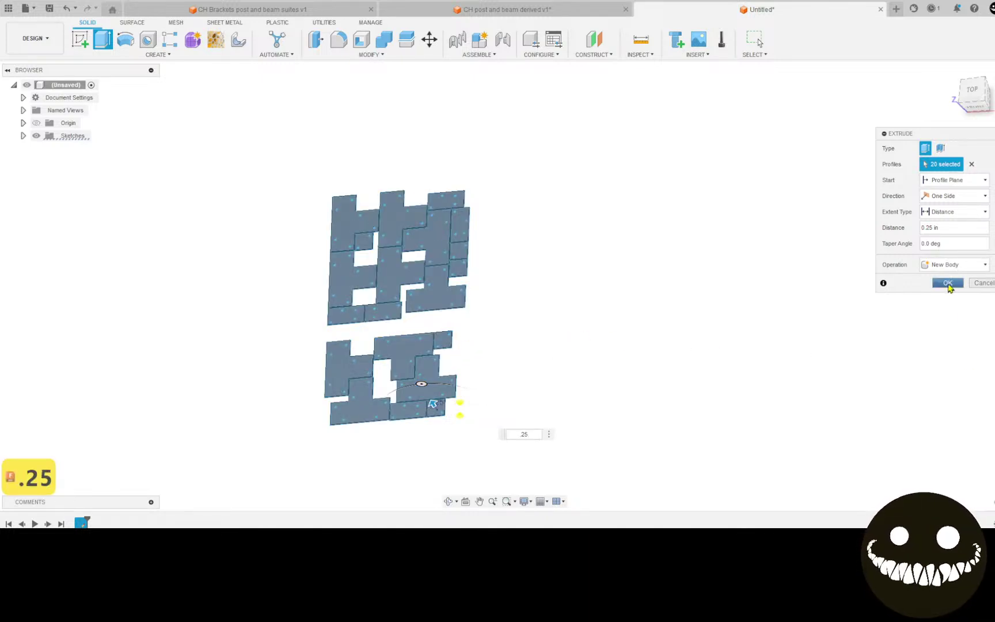
pyautogui.press('Return')
# Switch to the Manufacture workspace and create a cutting setup with the 13 bracket bodies of the upper nest as its model.
pyautogui.click(36, 38)
pyautogui.click(58, 164)
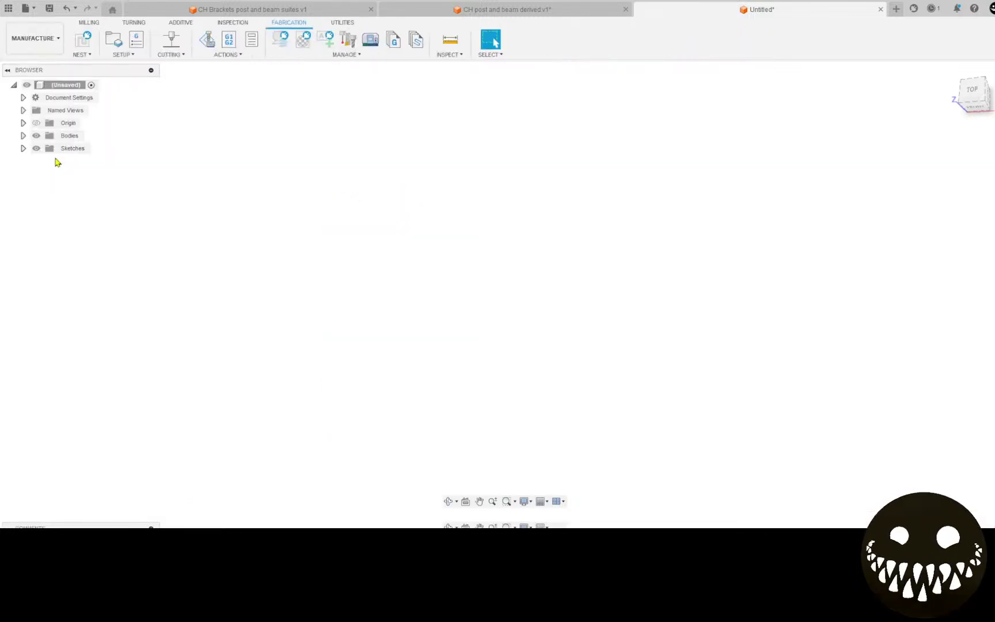
pyautogui.click(114, 39)
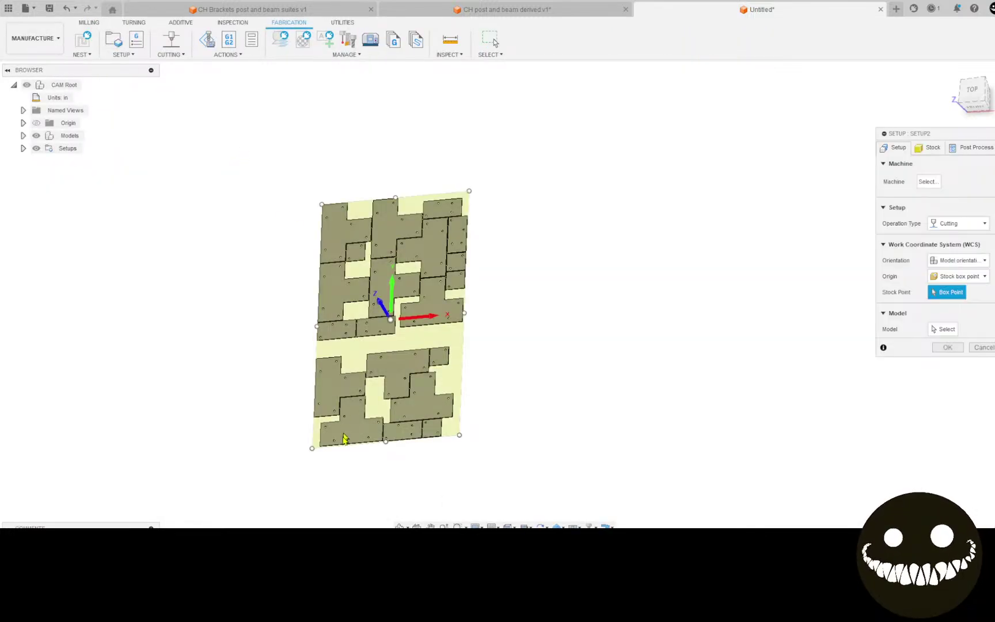
pyautogui.click(942, 332)
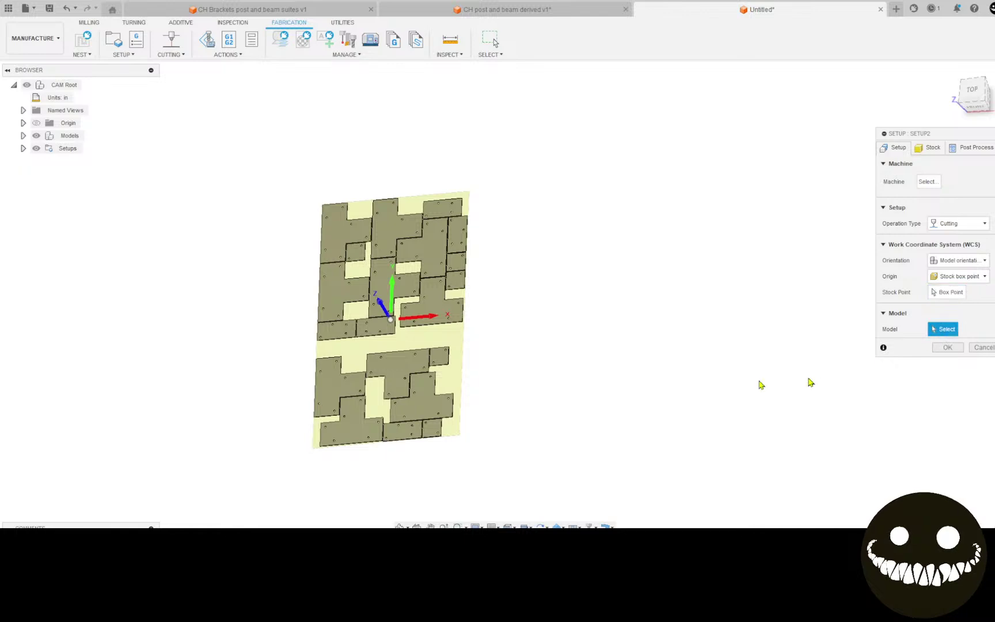
pyautogui.scroll(3, 362, 354)
pyautogui.moveTo(384, 361); pyautogui.dragTo(409, 401, button='middle')
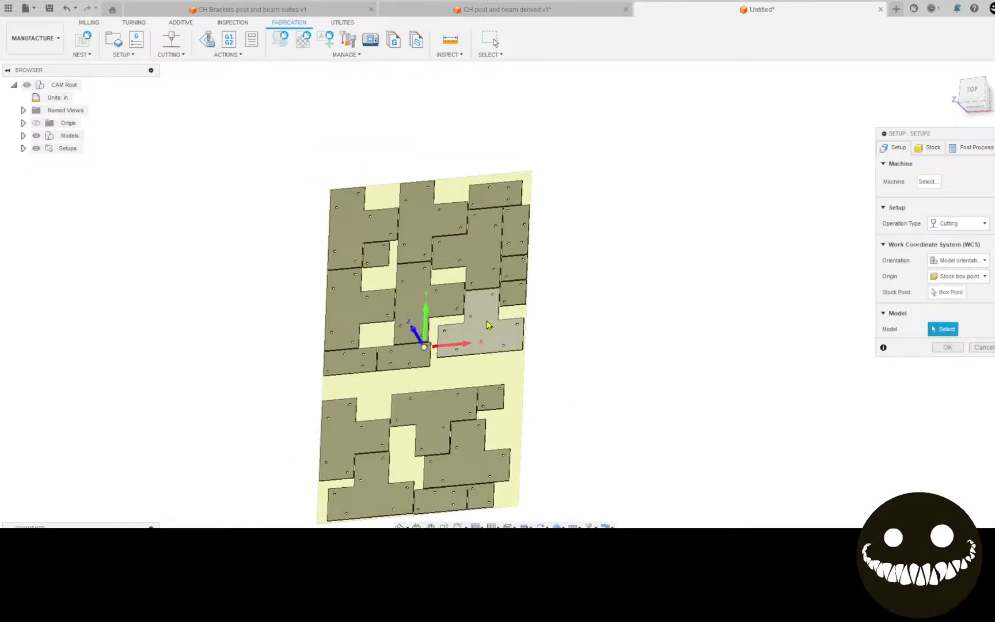
pyautogui.click(488, 326)
pyautogui.click(511, 300)
pyautogui.click(513, 270)
pyautogui.click(495, 256)
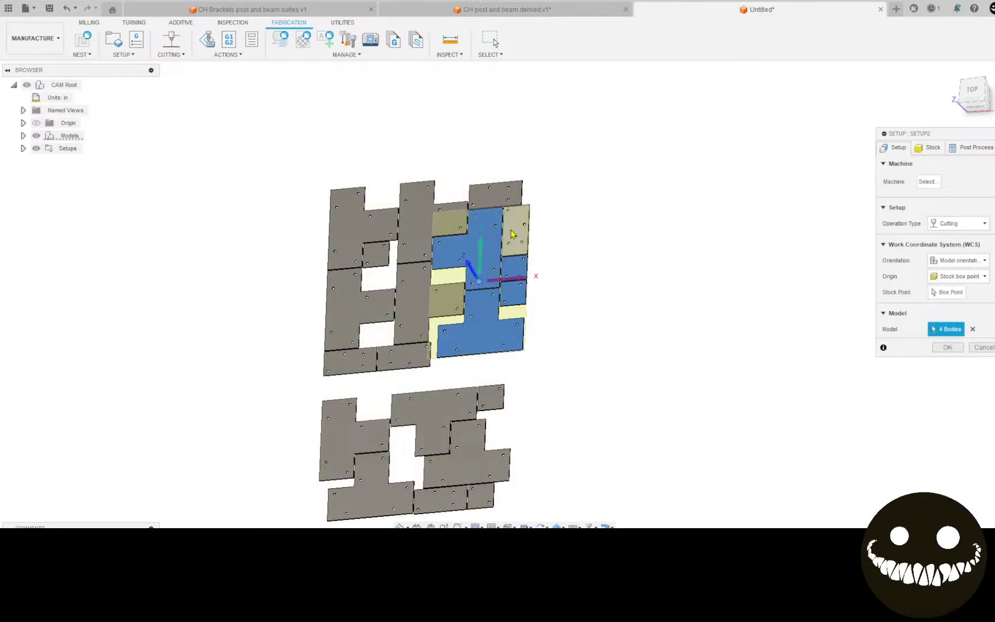
pyautogui.click(510, 233)
pyautogui.click(498, 199)
pyautogui.click(431, 217)
pyautogui.click(382, 228)
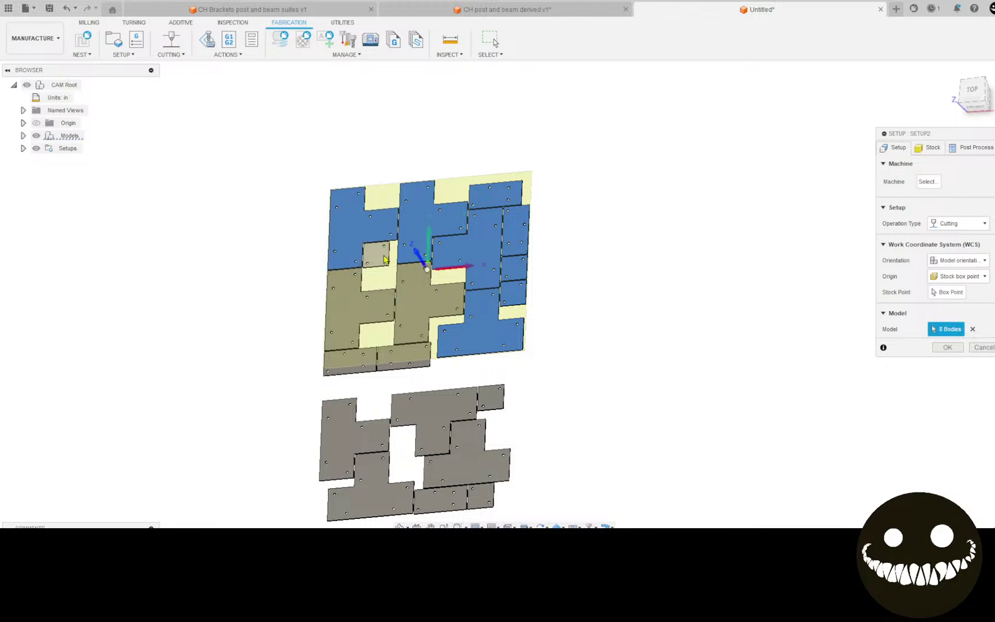
pyautogui.click(384, 259)
pyautogui.click(359, 322)
pyautogui.click(416, 328)
pyautogui.click(415, 361)
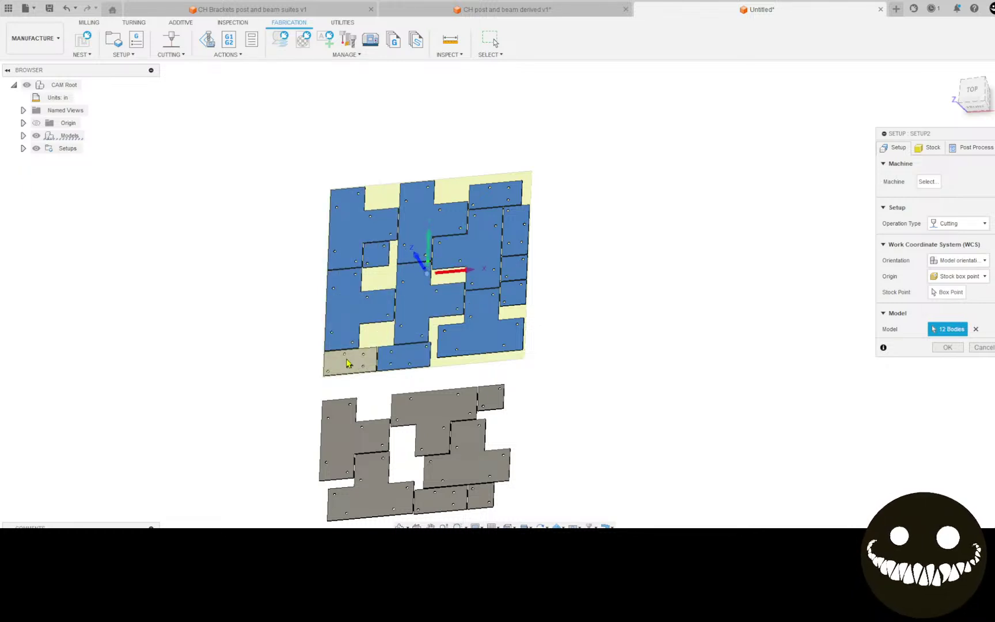
pyautogui.click(349, 360)
# Place the setup origin at the stock's lower-left corner and name the program "ch bracket 4 x 4".
pyautogui.click(946, 292)
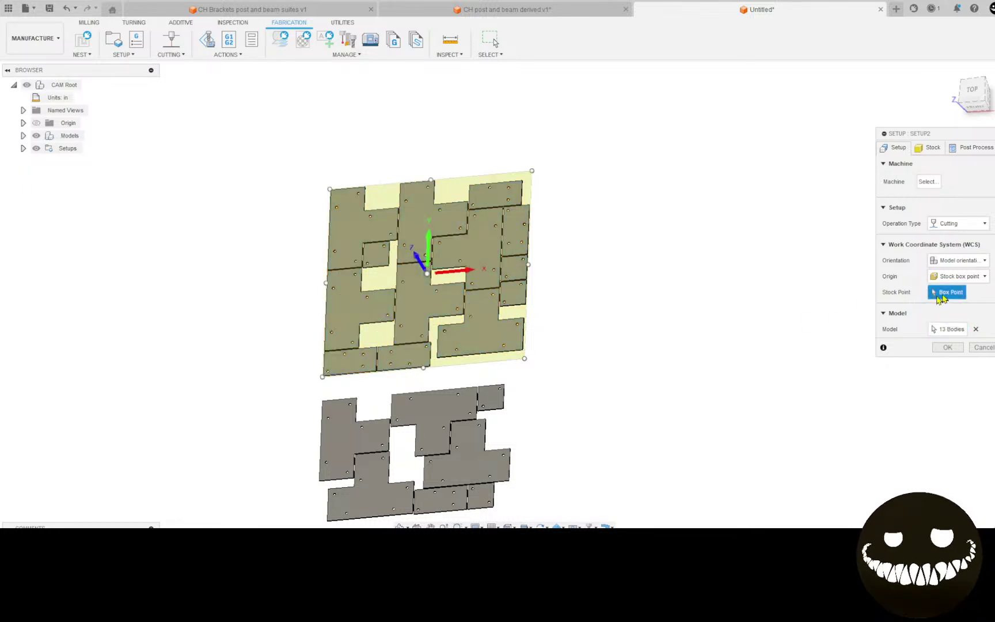
pyautogui.click(322, 377)
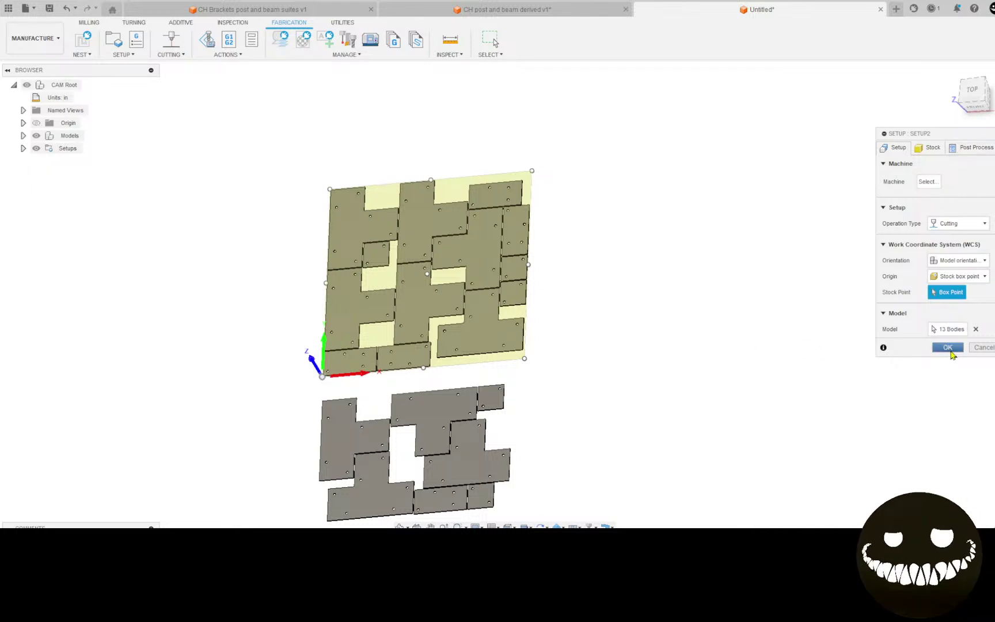
pyautogui.click(978, 148)
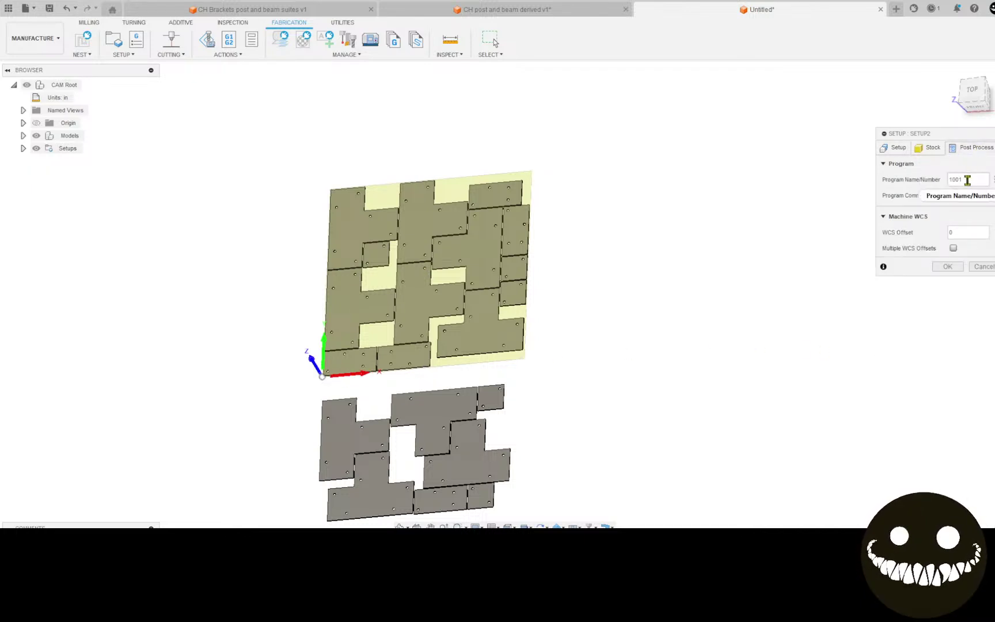
pyautogui.write('ch brack')
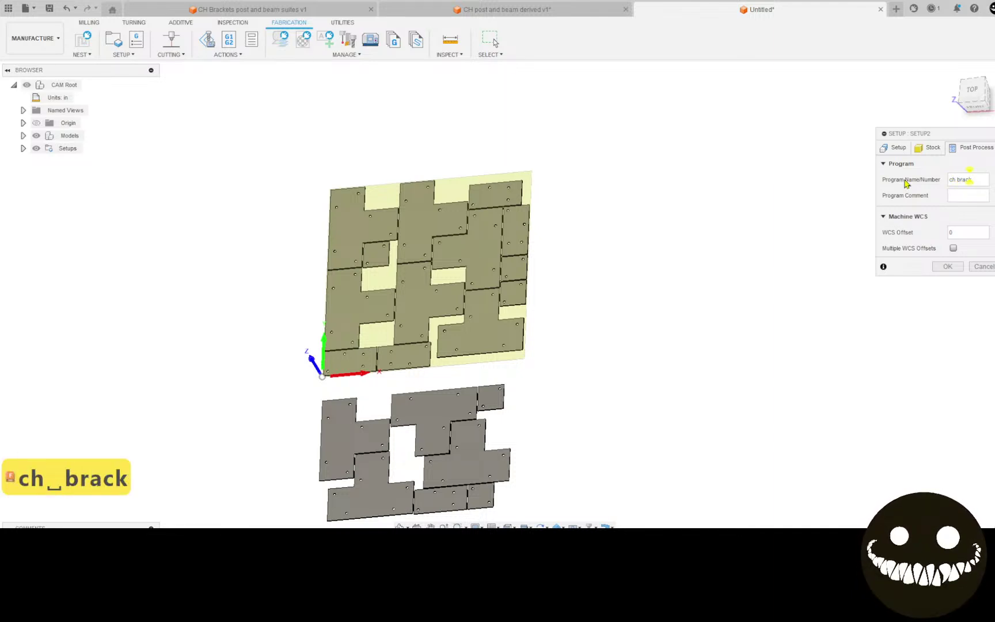
pyautogui.write('et 4 x 4')
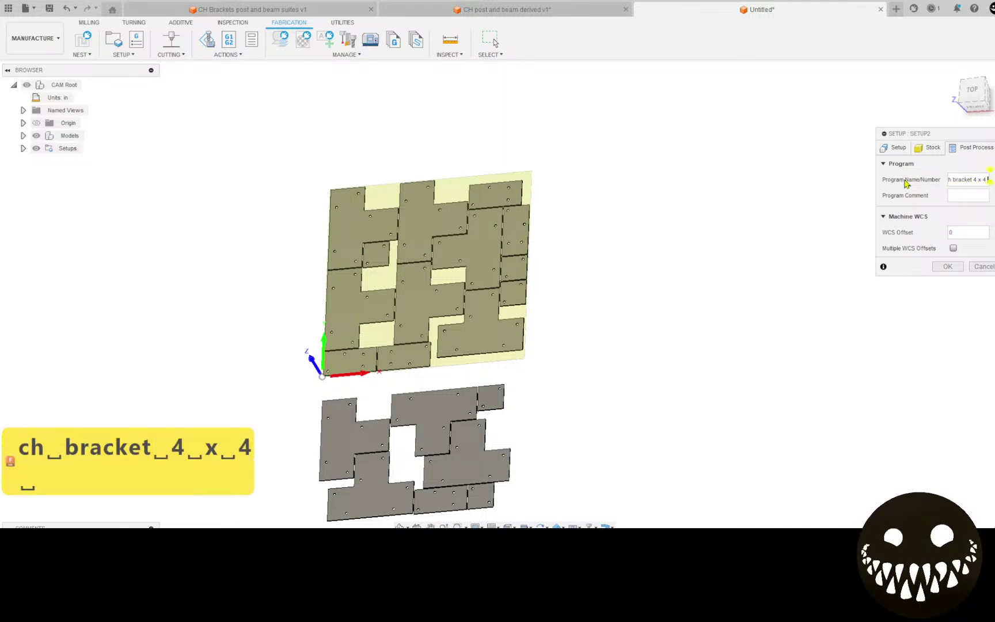
pyautogui.press('Return')
# Start a 2D Profile cutting operation with local library tool 17, 1/4" Steel 65AMP PD 0.5 CS 90 V 127 K 0.068.
pyautogui.click(171, 40)
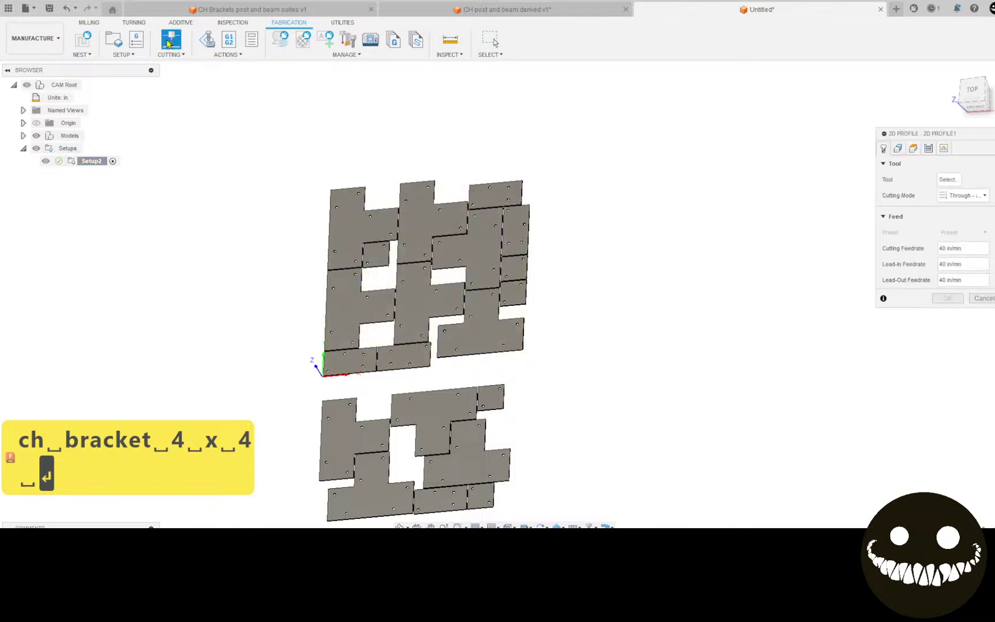
pyautogui.click(948, 178)
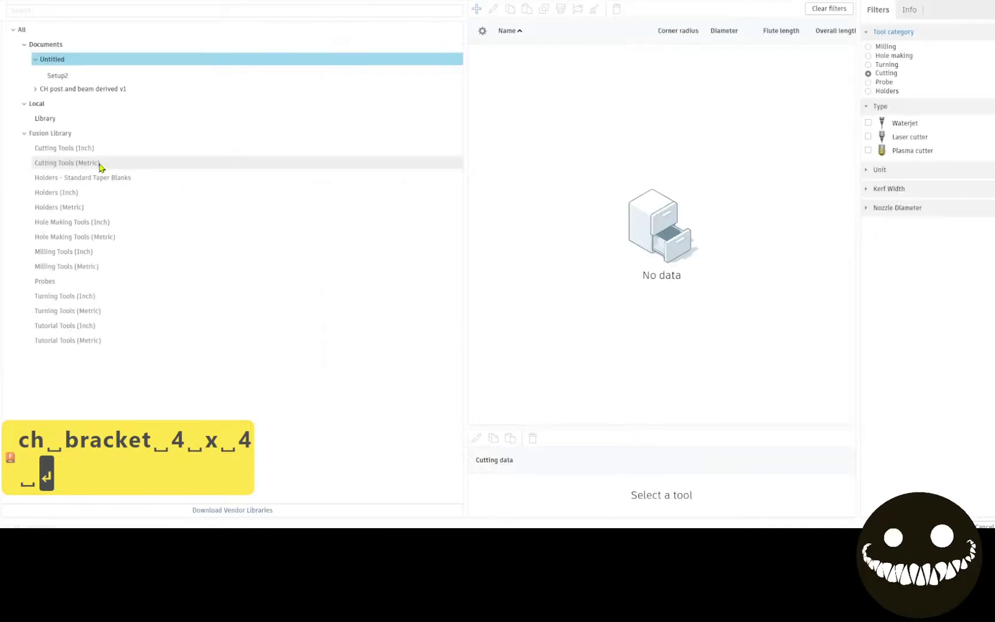
pyautogui.click(45, 119)
pyautogui.scroll(-2, 536, 271)
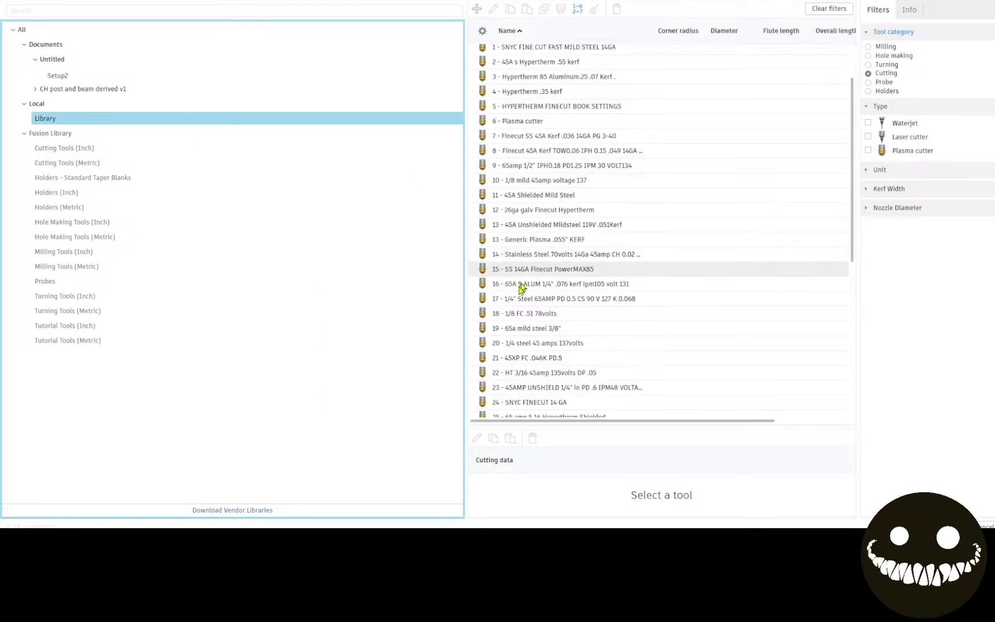
pyautogui.click(521, 300)
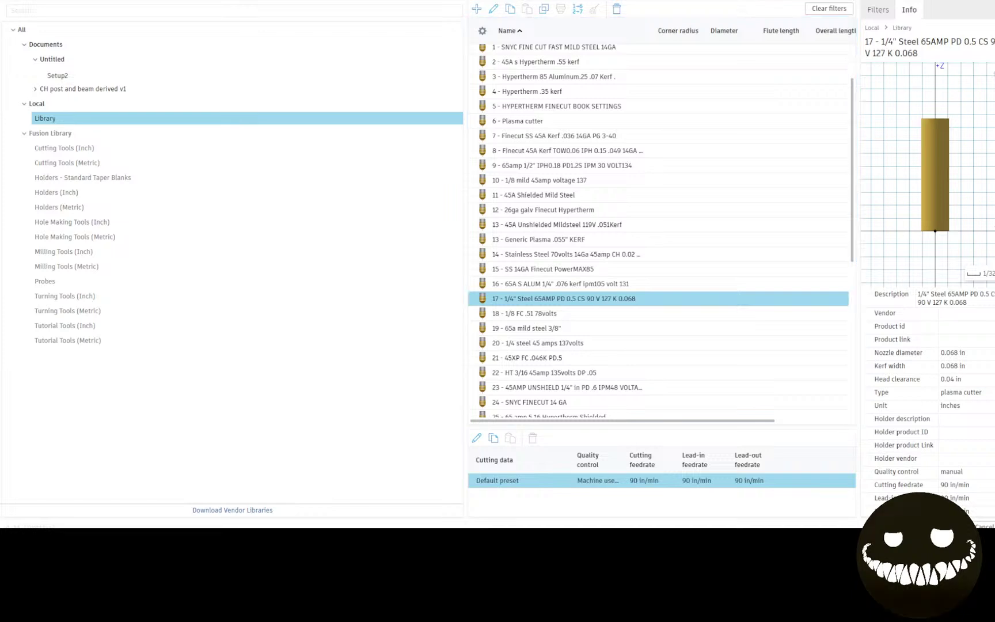
pyautogui.click(949, 525)
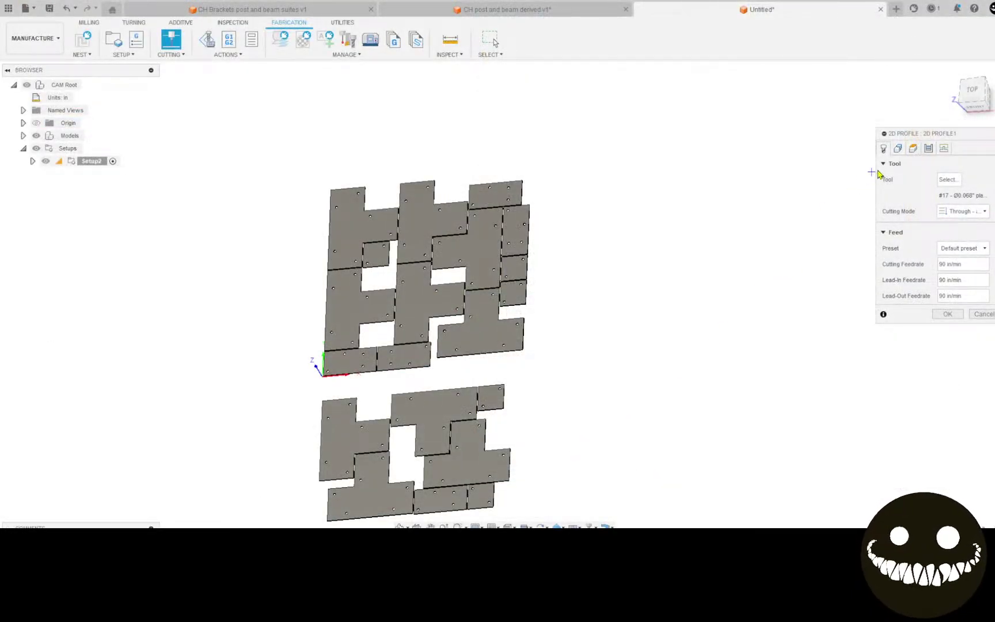
# Select the face contours of all 13 brackets in the upper nest as the geometry of the 2D Profile.
pyautogui.click(898, 148)
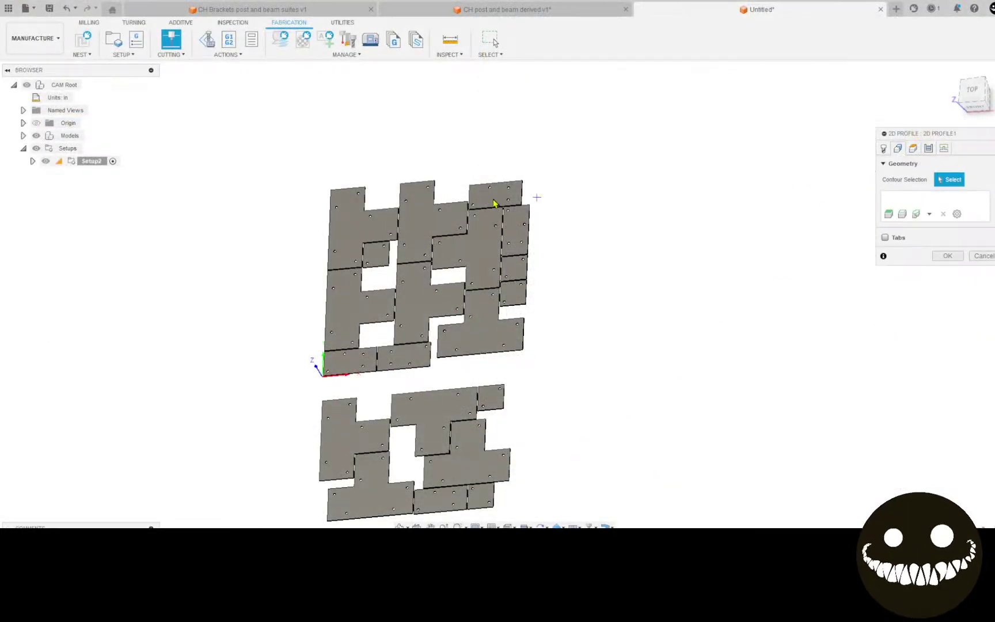
pyautogui.click(337, 239)
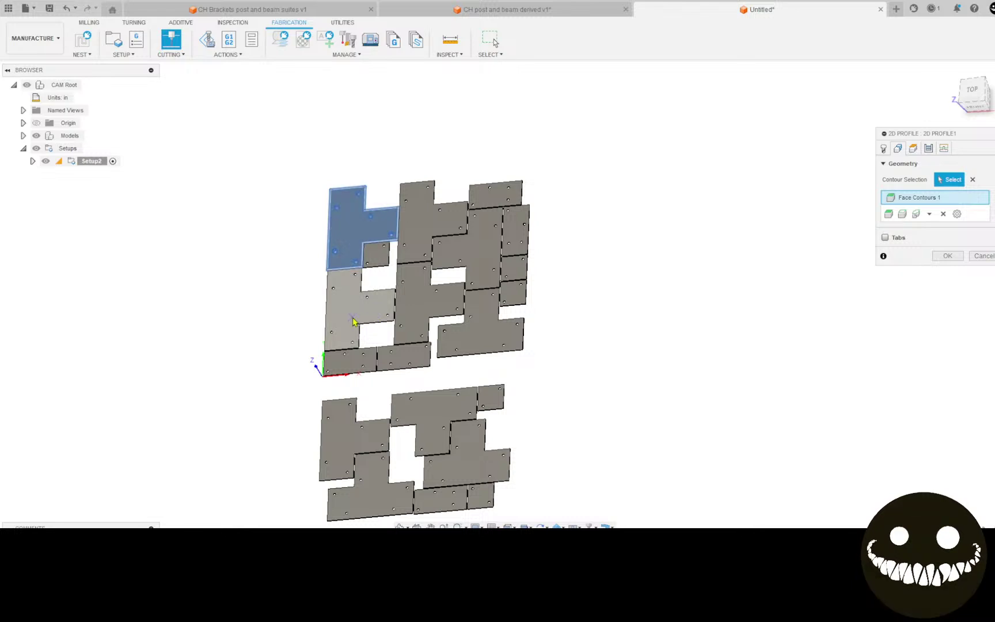
pyautogui.click(354, 317)
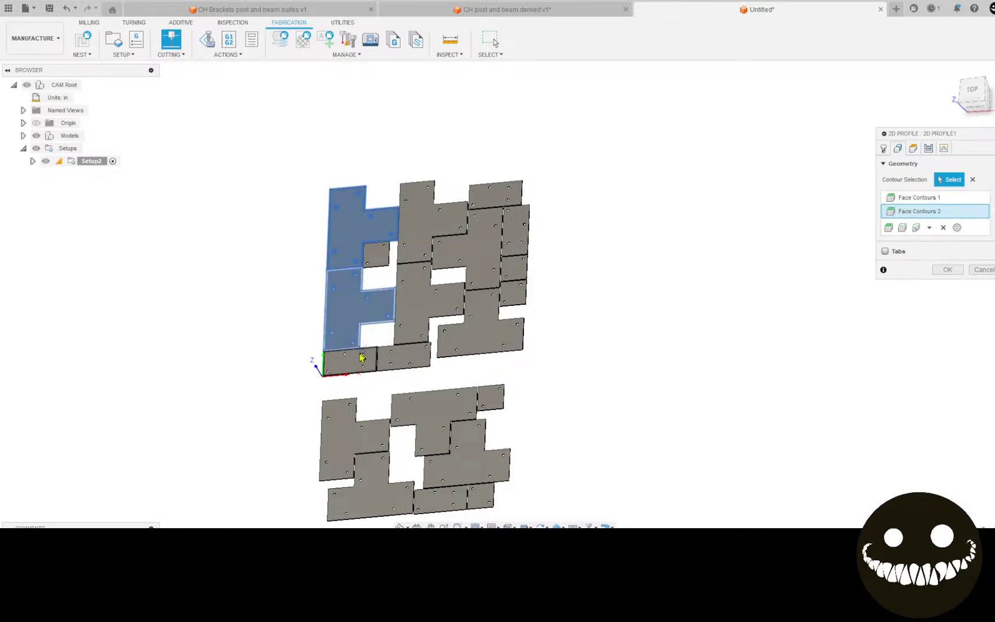
pyautogui.click(355, 357)
pyautogui.click(412, 359)
pyautogui.click(417, 300)
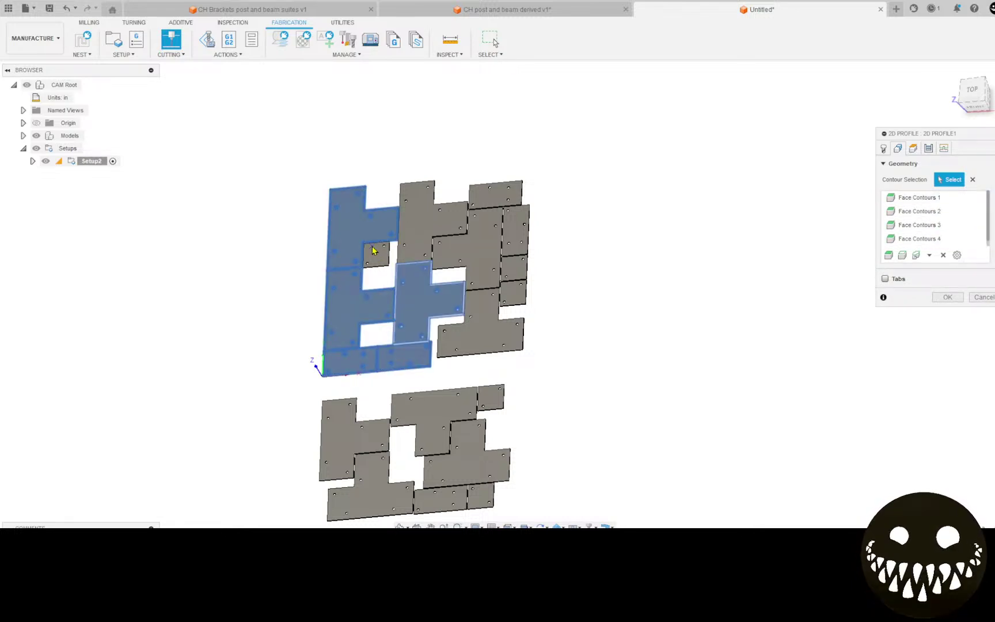
pyautogui.click(373, 256)
pyautogui.click(433, 223)
pyautogui.click(490, 222)
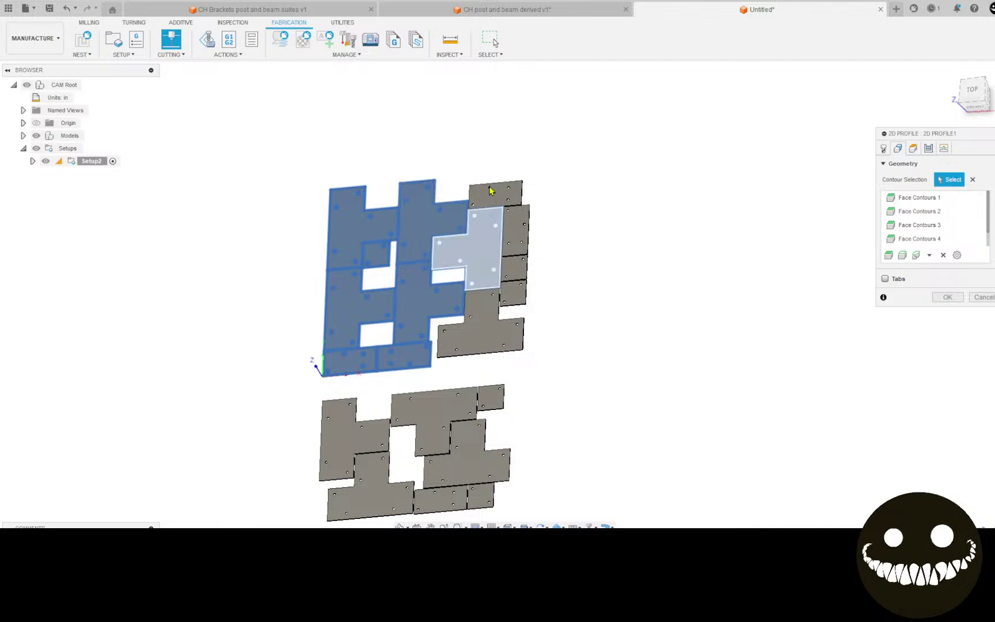
pyautogui.click(493, 198)
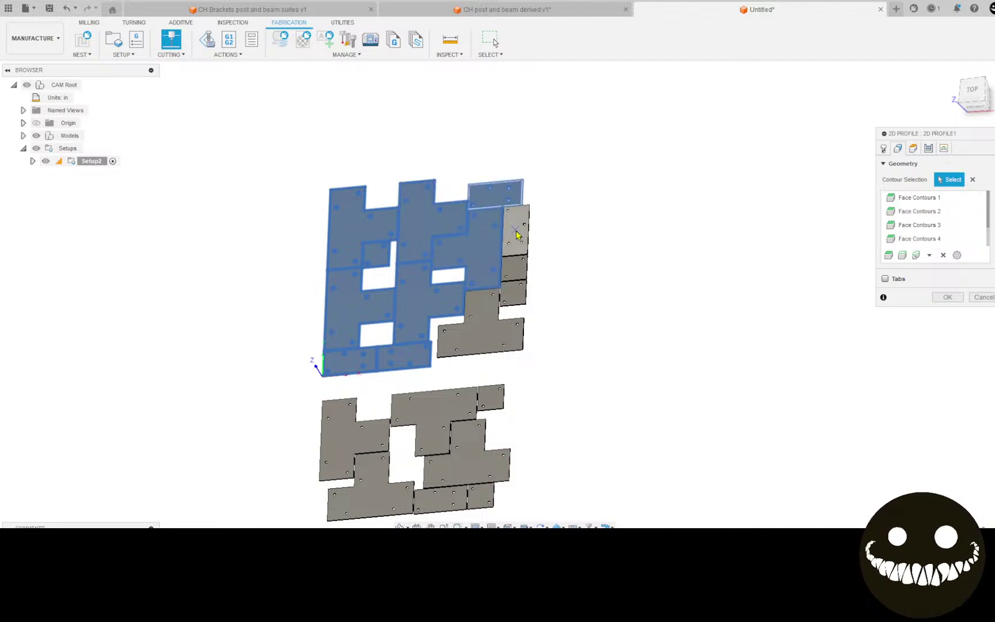
pyautogui.click(512, 270)
pyautogui.click(513, 296)
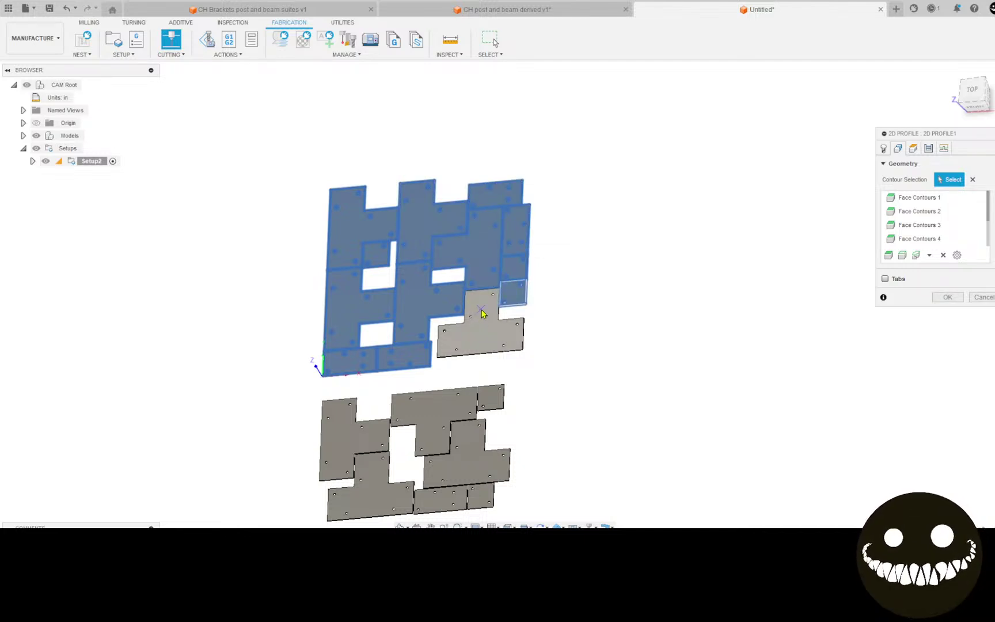
pyautogui.click(483, 314)
# Enable feed optimization and set the lead-in to 0.125 in radius, 160 deg sweep angle and 0 in distance, with lead-out turned off.
pyautogui.click(929, 148)
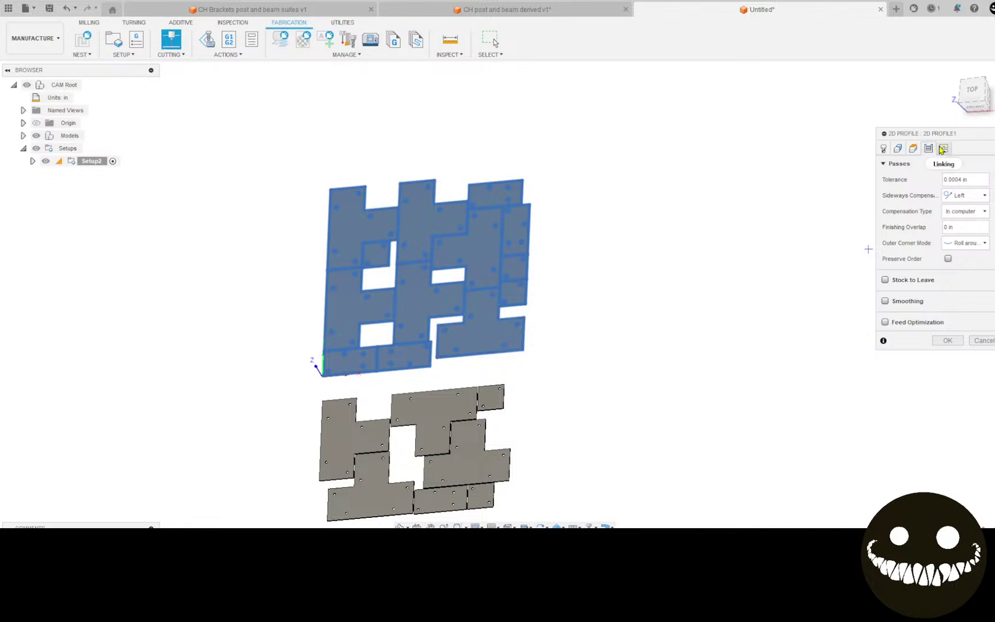
pyautogui.click(885, 322)
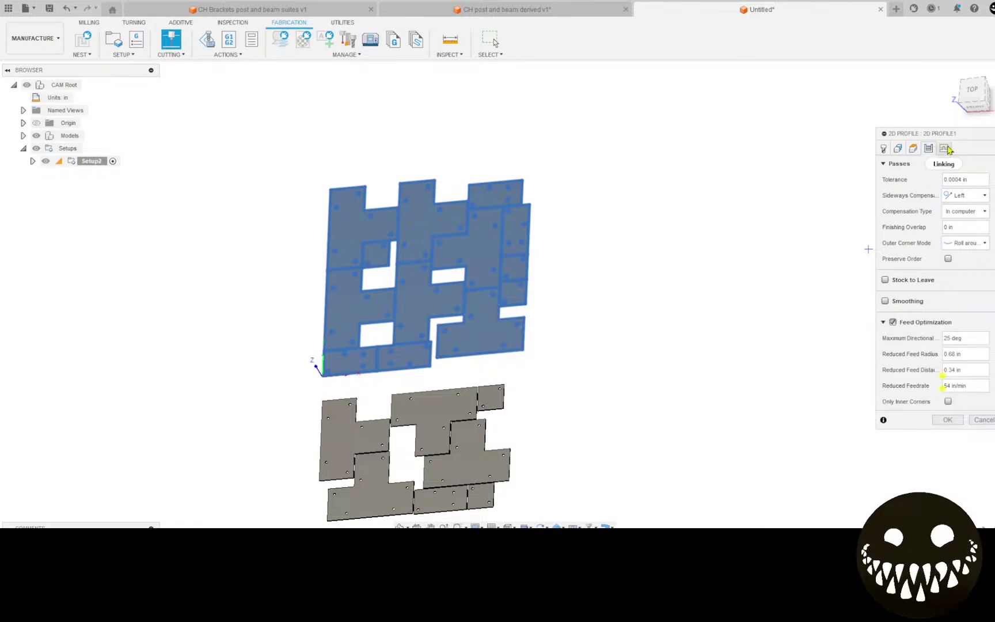
pyautogui.click(947, 149)
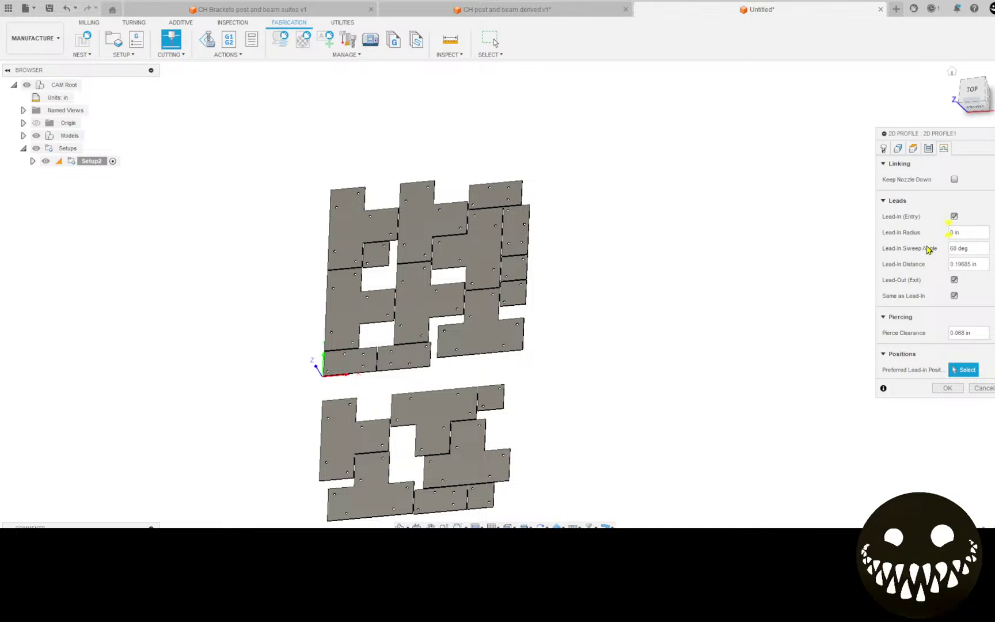
pyautogui.write('.125')
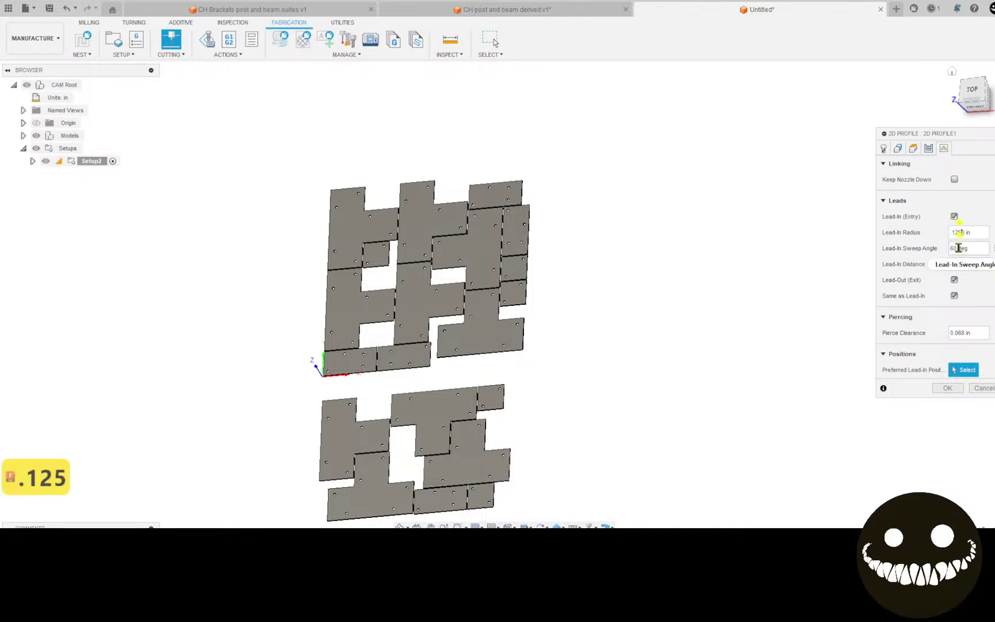
pyautogui.click(958, 248)
pyautogui.write('15')
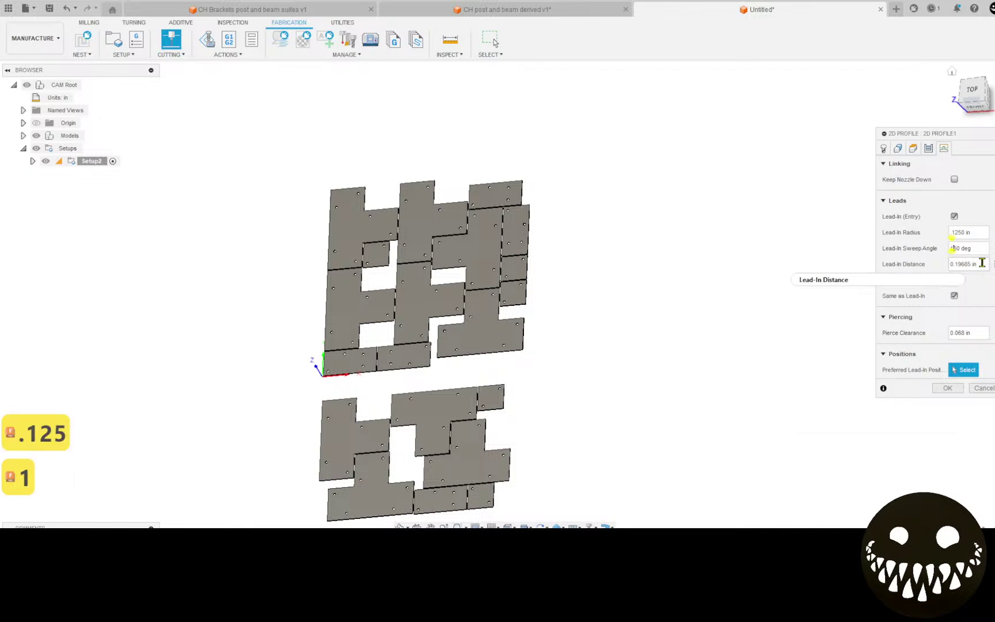
pyautogui.press('Tab')
pyautogui.press('BackSpace')
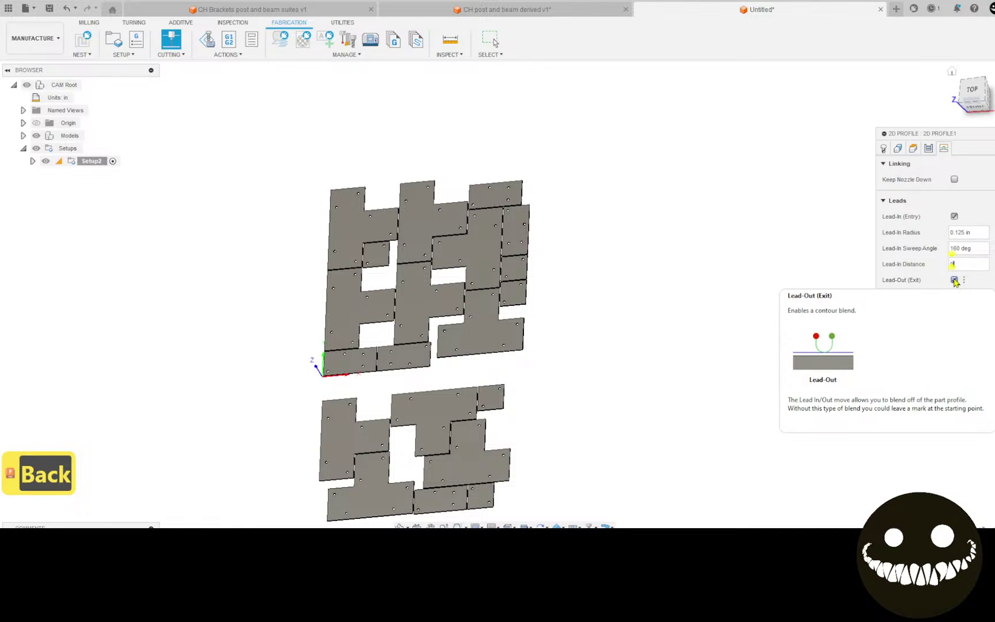
pyautogui.click(954, 280)
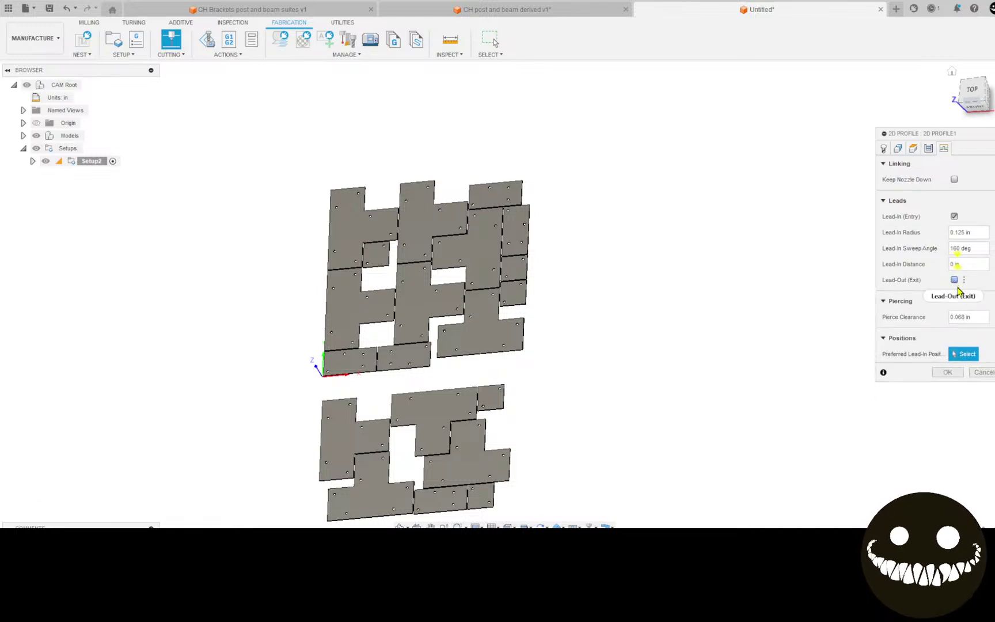
# Set the pierce clearance to 0 and generate the 2D Profile toolpath.
pyautogui.click(972, 317)
pyautogui.press('BackSpace')
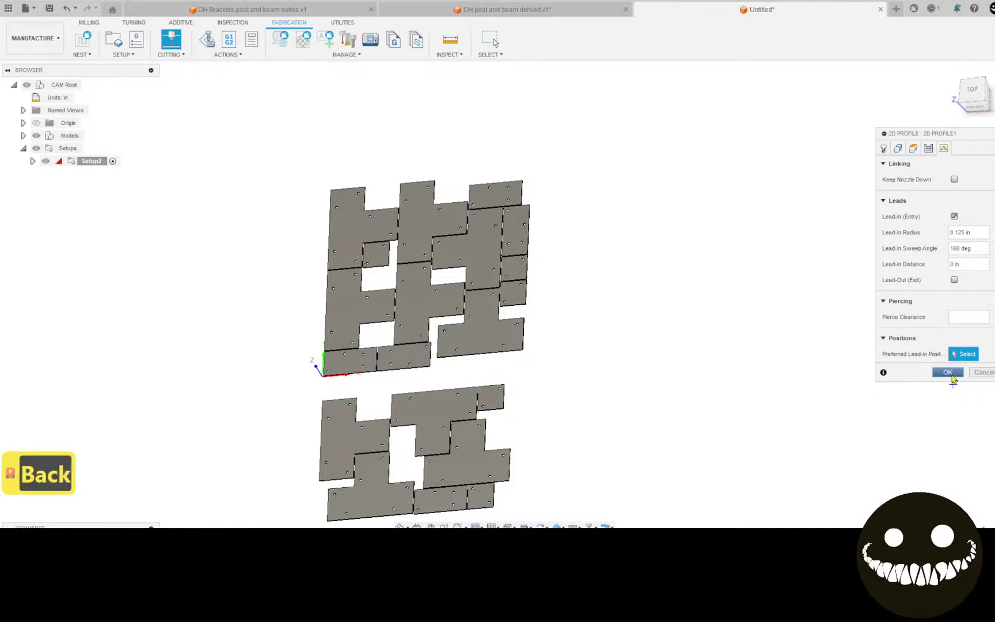
pyautogui.click(948, 372)
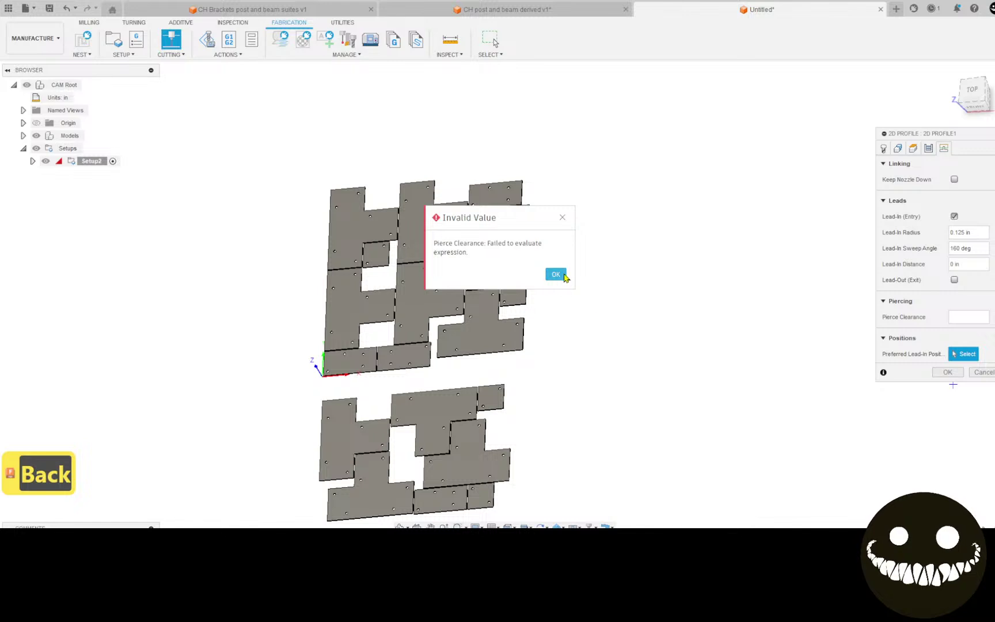
pyautogui.click(563, 276)
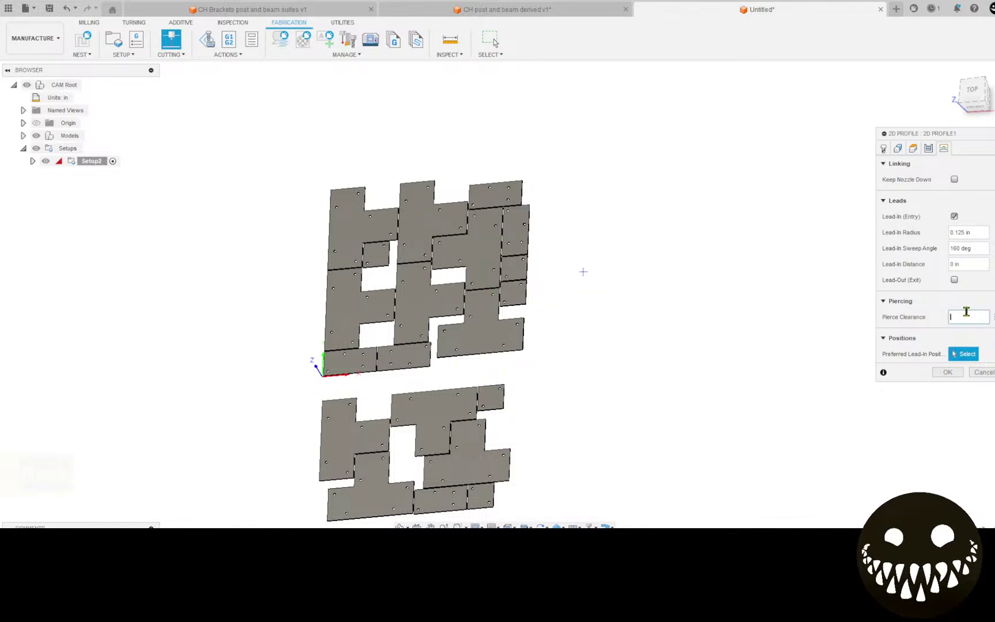
pyautogui.write('0')
pyautogui.click(949, 373)
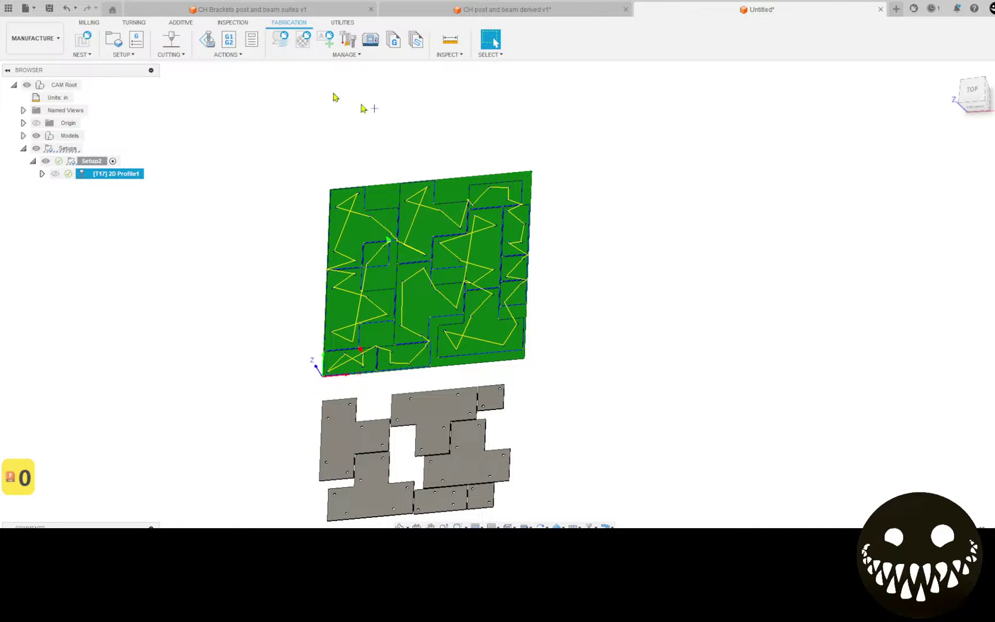
# Simulate the upper nest's 2D Profile toolpath to check the cutting order, speeding up the playback, and exit the simulation.
pyautogui.click(206, 41)
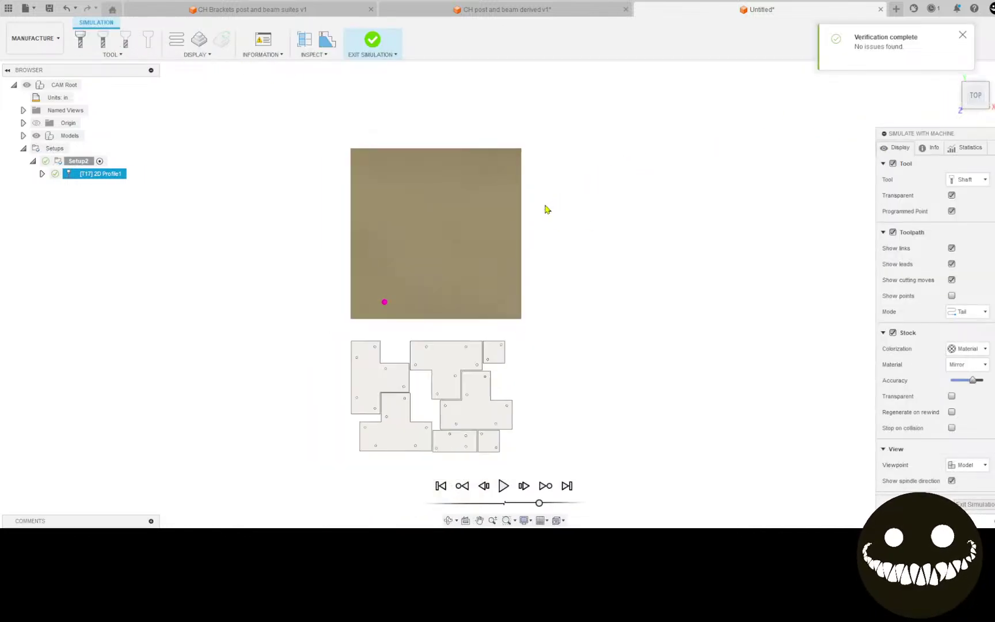
pyautogui.scroll(5, 543, 209)
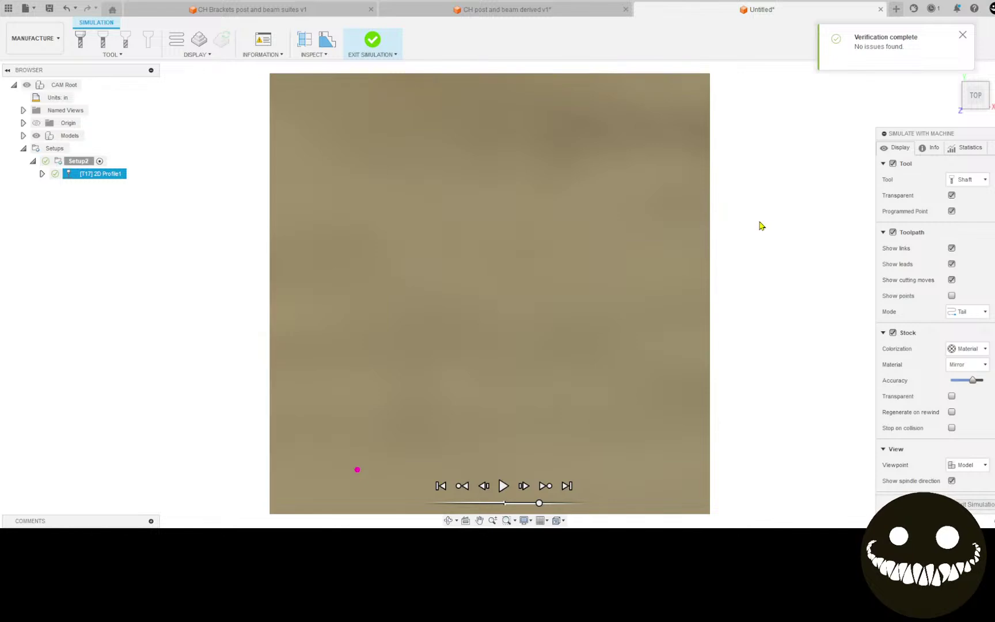
pyautogui.click(502, 487)
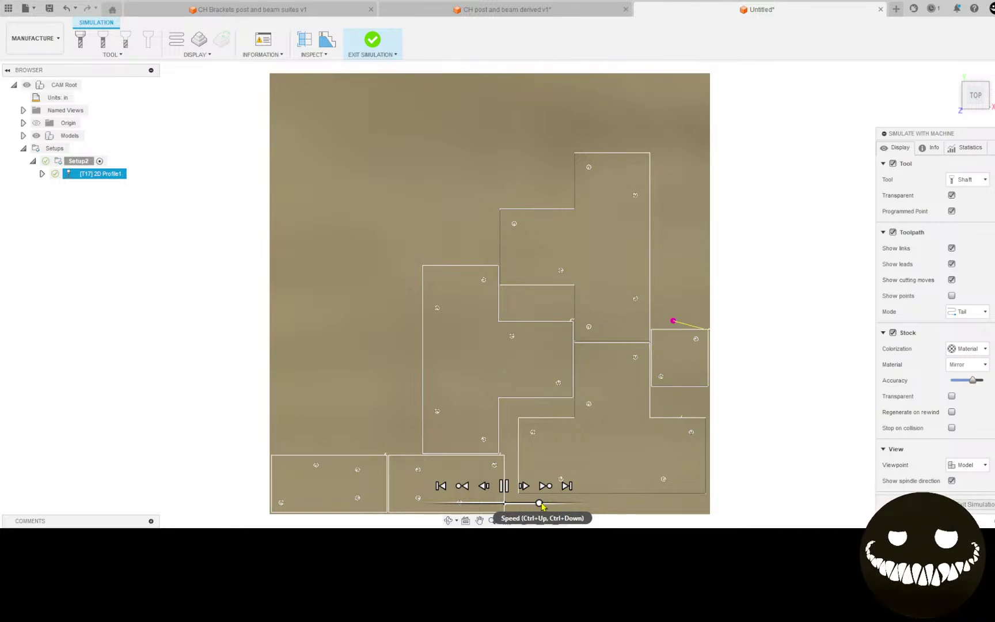
pyautogui.moveTo(540, 504); pyautogui.dragTo(545, 504)
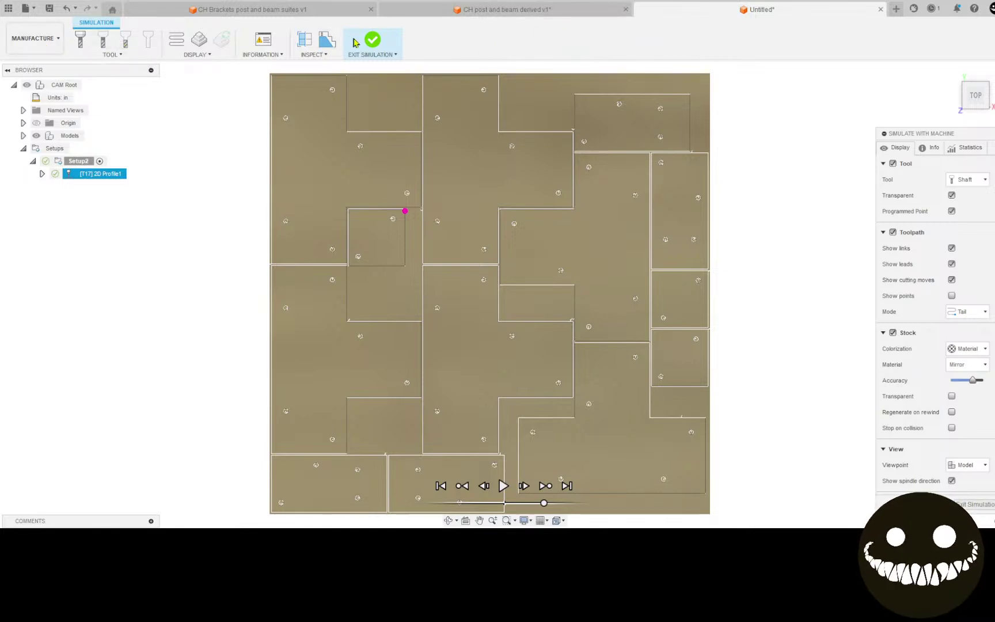
pyautogui.click(373, 41)
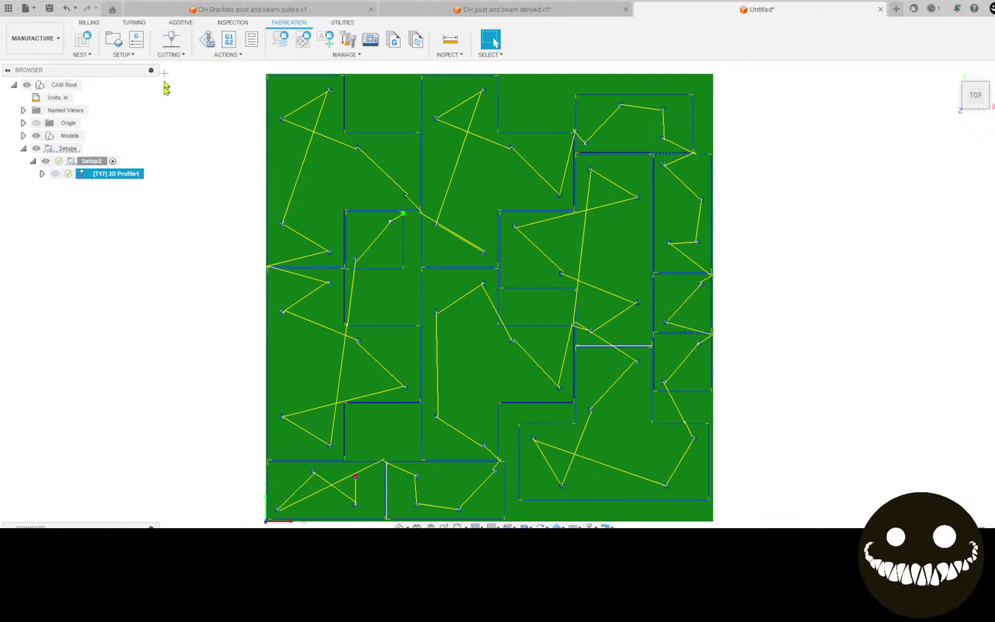
# Create a second cutting setup with the seven bracket bodies of the lower nest as its model.
pyautogui.scroll(-1, 178, 120)
pyautogui.scroll(-2, 169, 130)
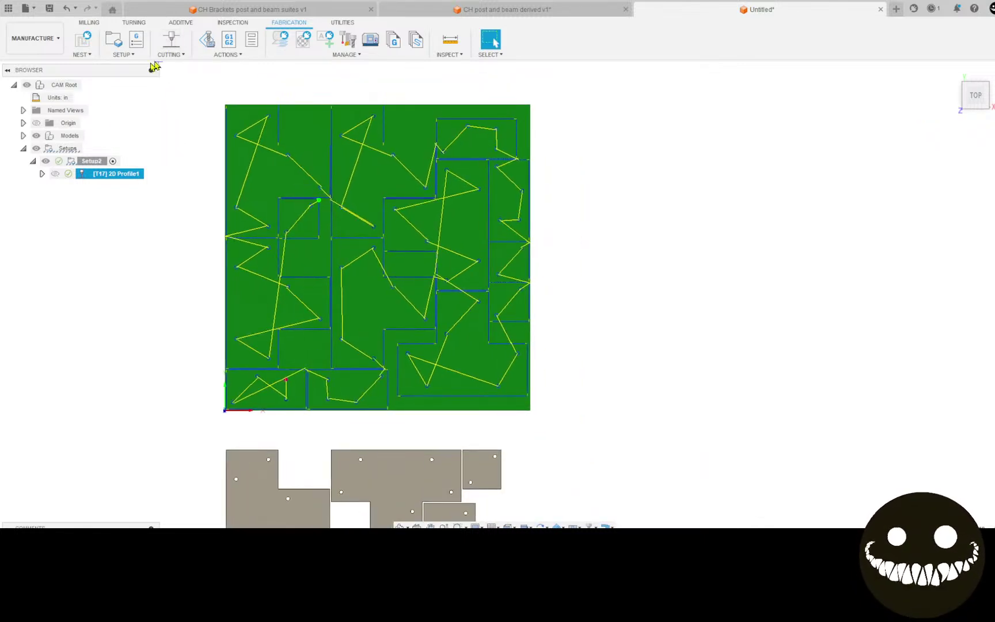
pyautogui.click(114, 40)
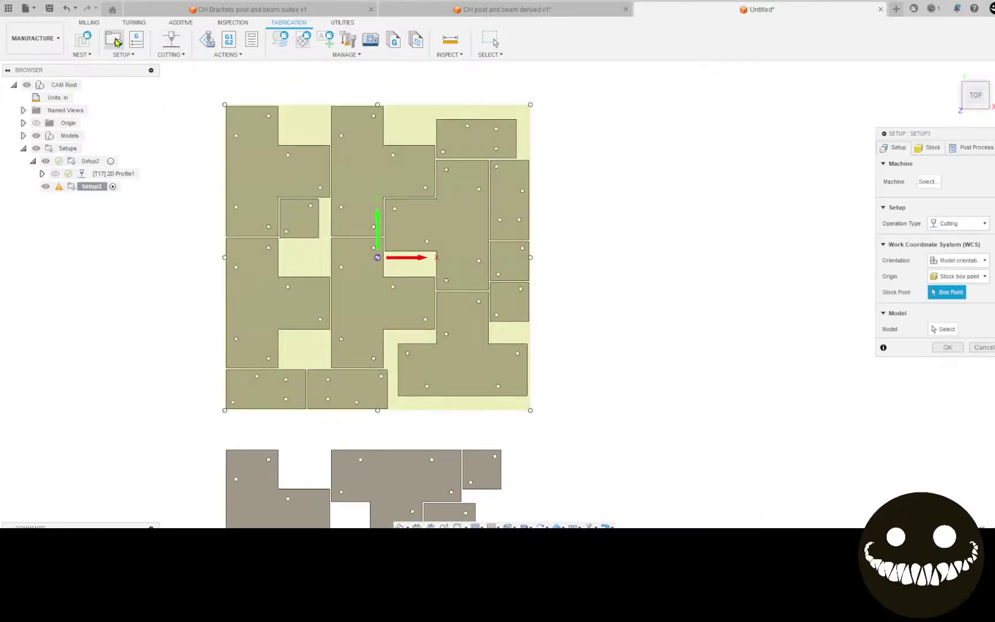
pyautogui.moveTo(808, 320); pyautogui.dragTo(857, 240, button='middle')
pyautogui.moveTo(842, 336); pyautogui.dragTo(872, 226, button='middle')
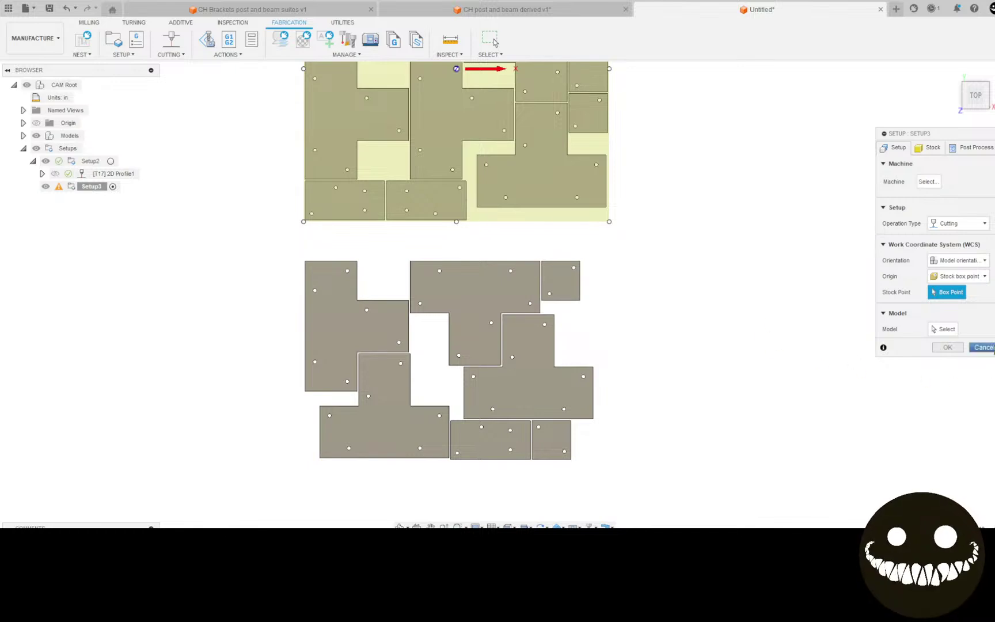
pyautogui.click(947, 329)
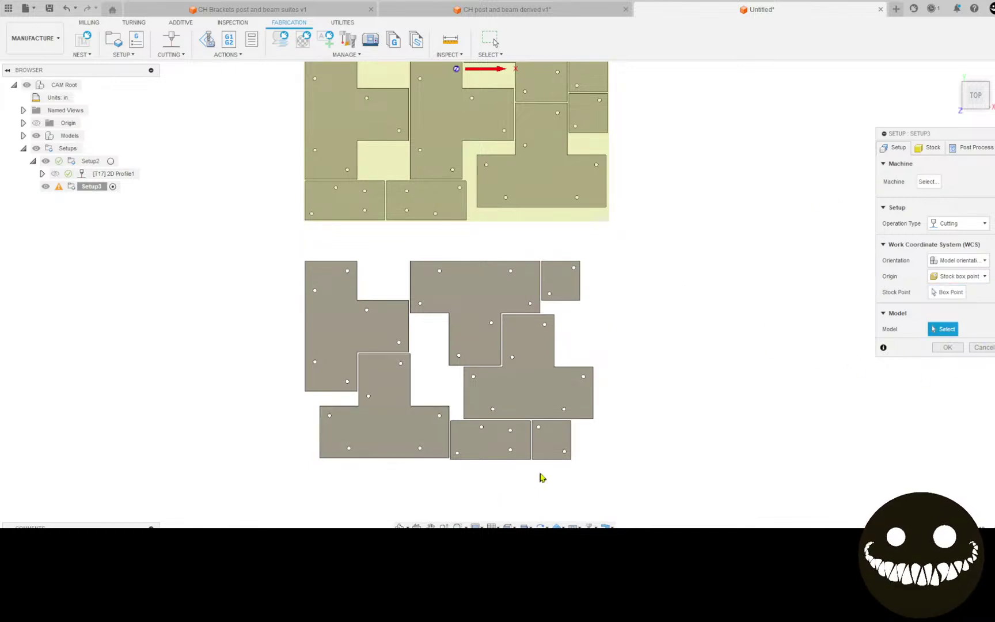
pyautogui.click(539, 449)
pyautogui.click(513, 436)
pyautogui.click(507, 320)
pyautogui.click(521, 302)
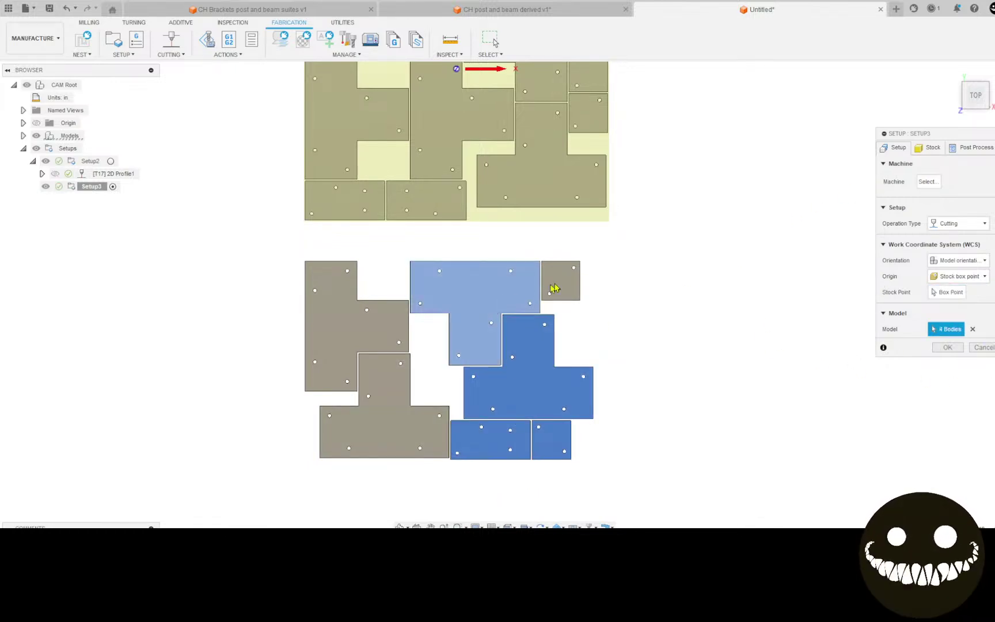
pyautogui.click(552, 287)
pyautogui.click(382, 345)
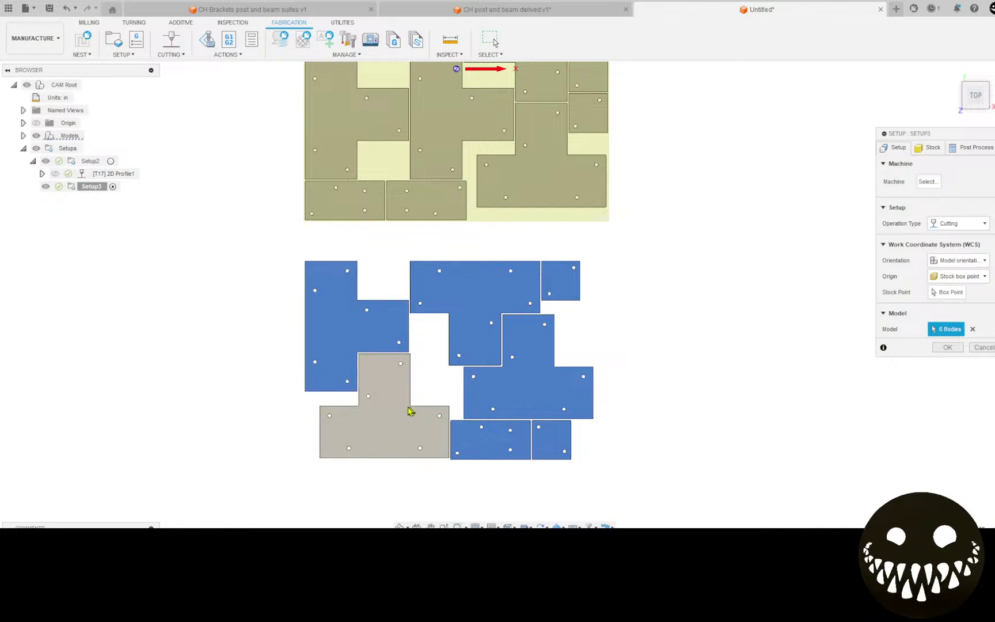
pyautogui.click(410, 410)
# Define the second setup's stock as a relative size box with stock added to all sides.
pyautogui.click(928, 148)
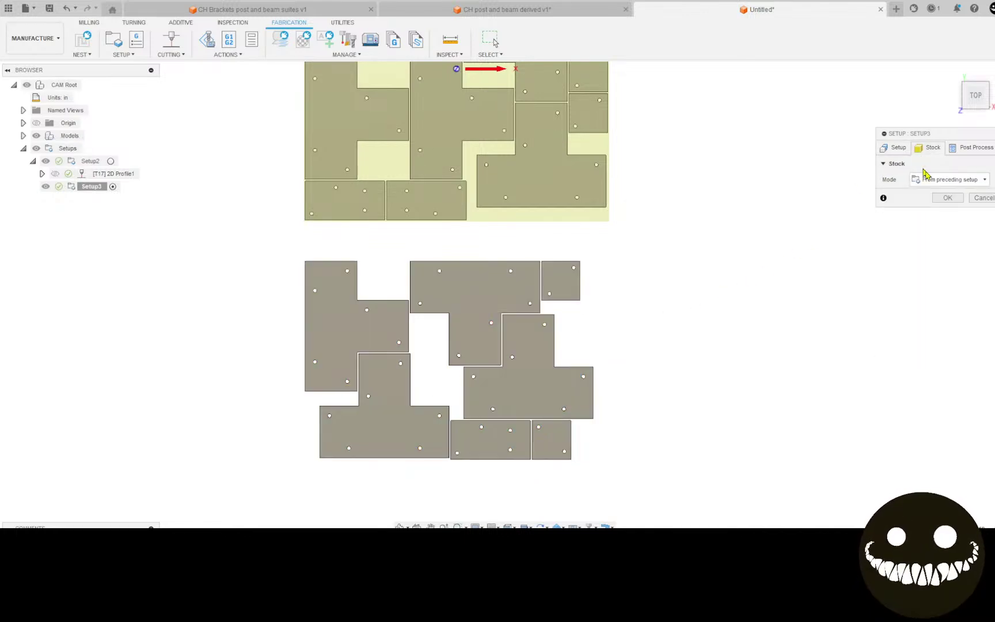
pyautogui.click(947, 181)
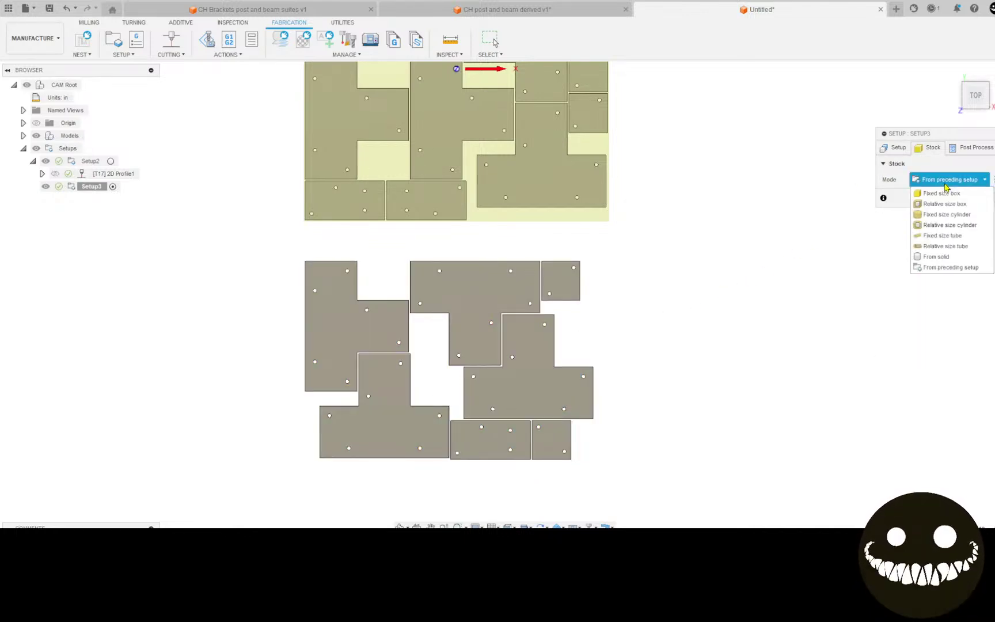
pyautogui.click(964, 206)
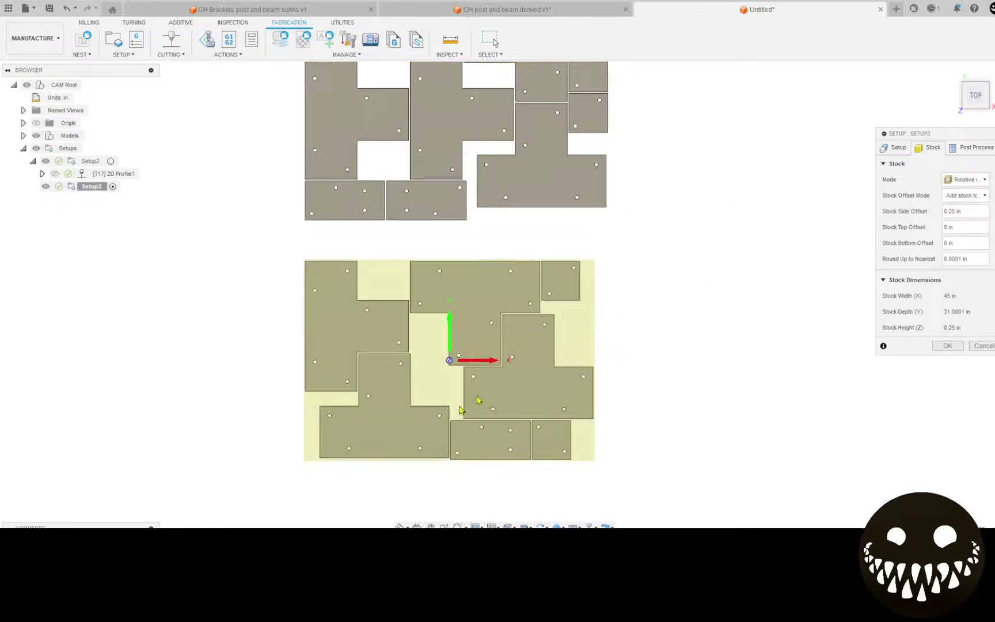
pyautogui.click(984, 196)
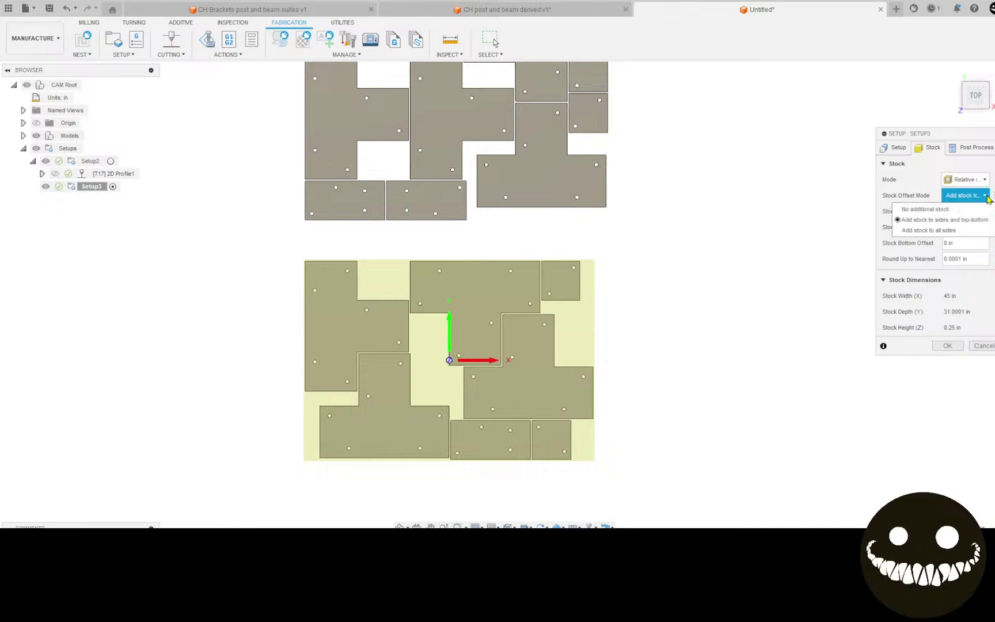
pyautogui.click(940, 230)
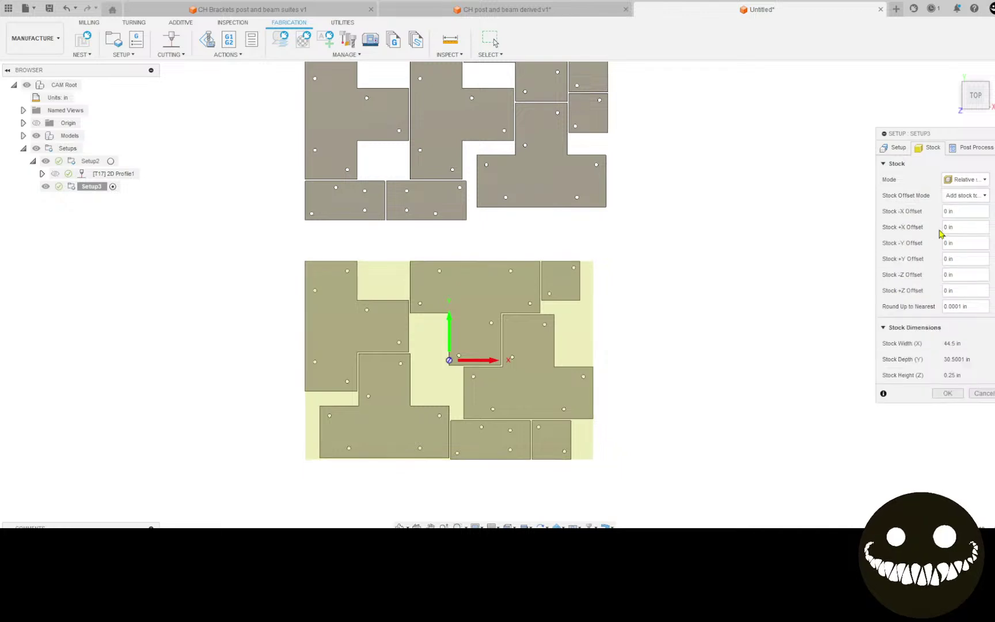
pyautogui.click(970, 197)
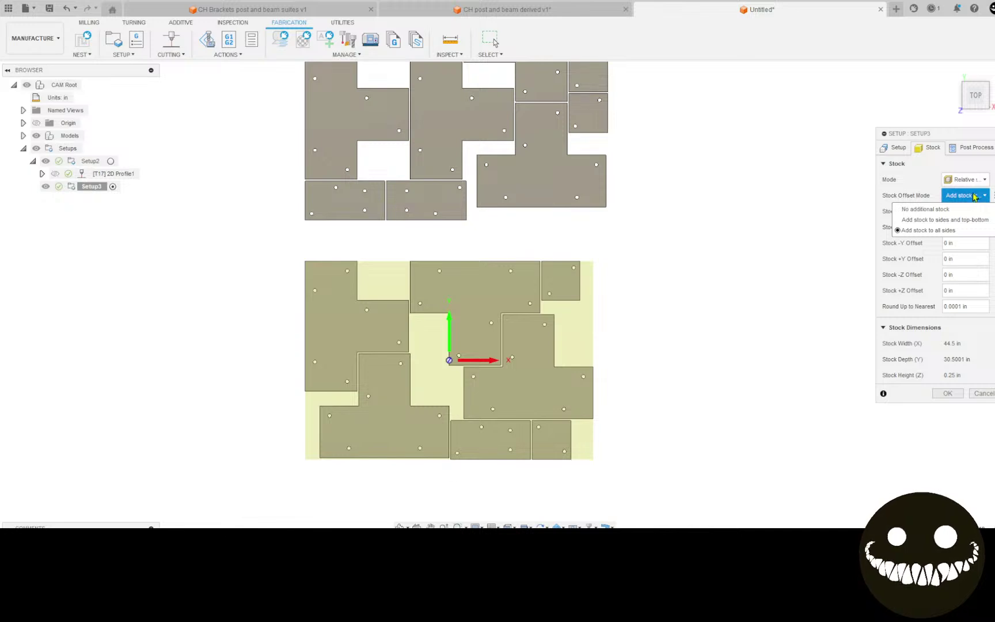
# Name the second setup's program "cg bracket 3x4".
pyautogui.click(963, 150)
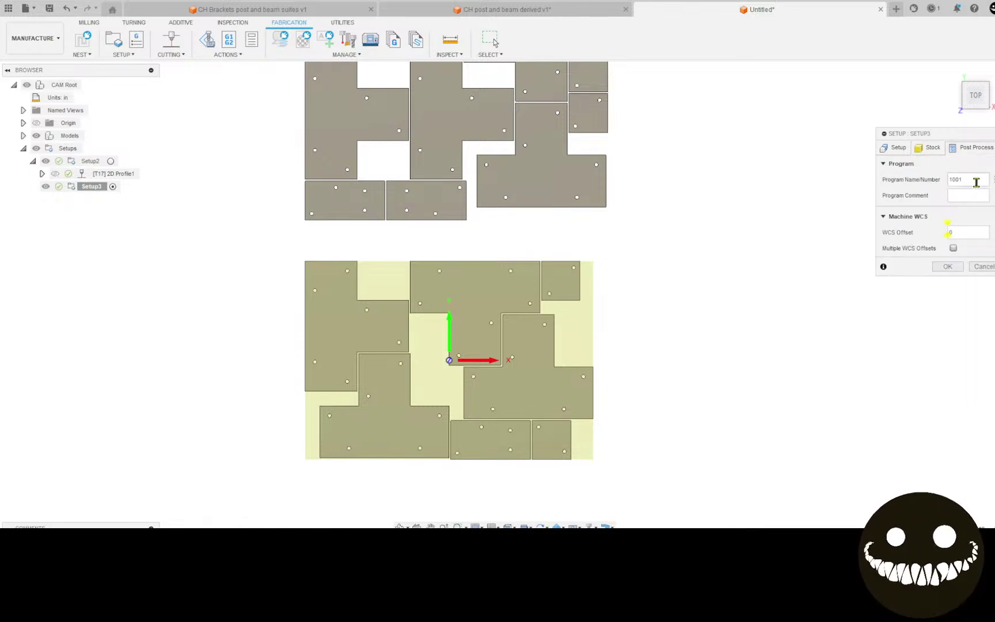
pyautogui.click(956, 179)
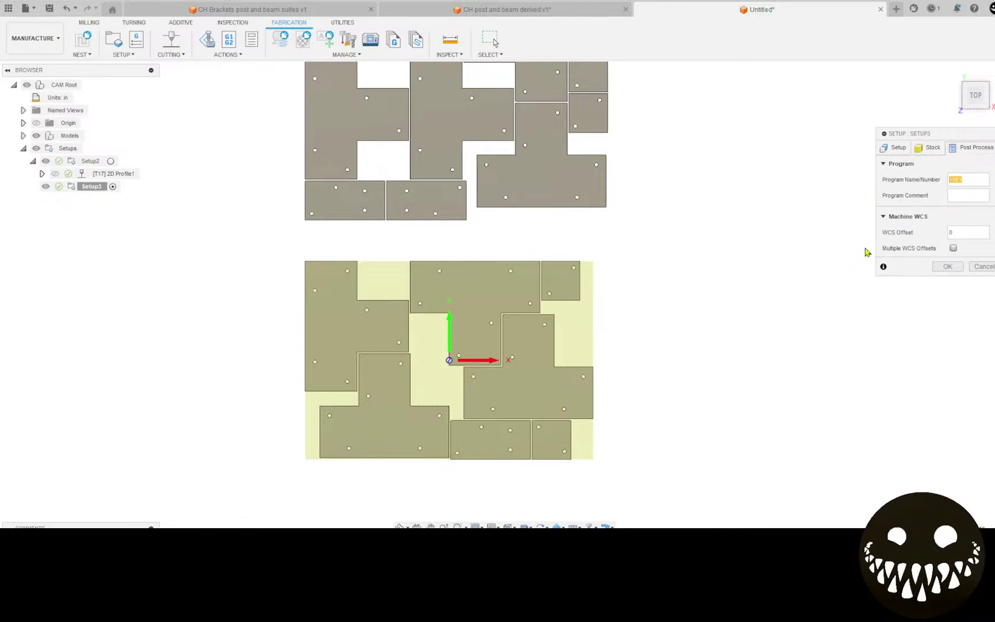
pyautogui.write('cg_brack')
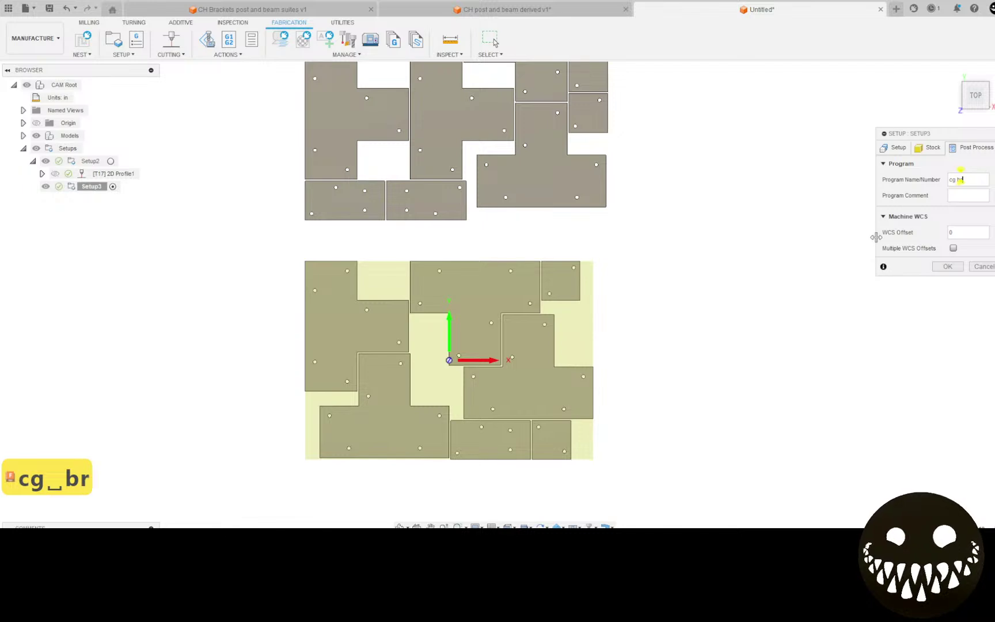
pyautogui.write('ety')
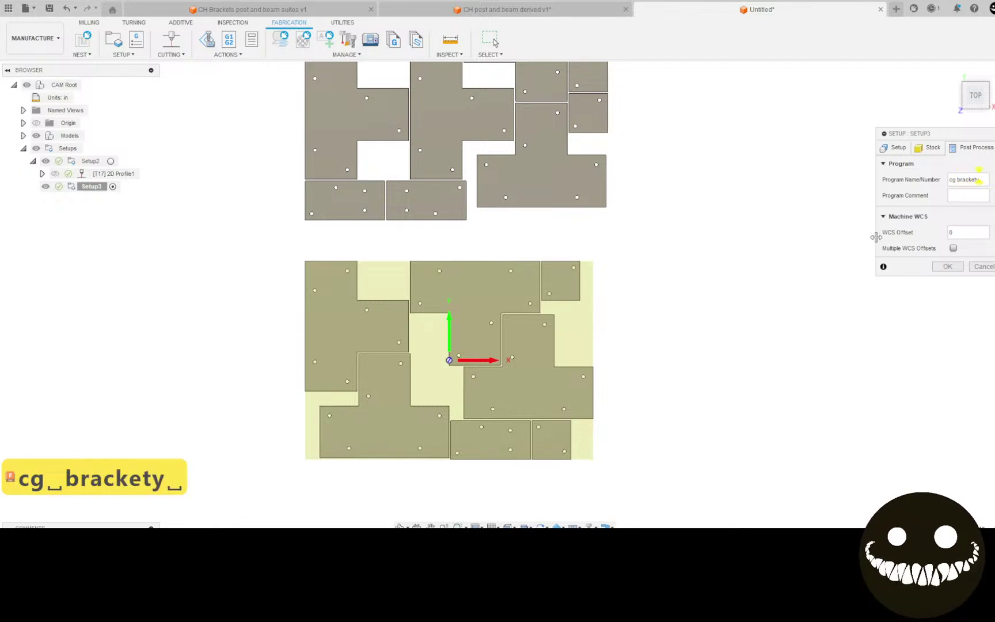
pyautogui.press('BackSpace')
pyautogui.press('BackSpace')
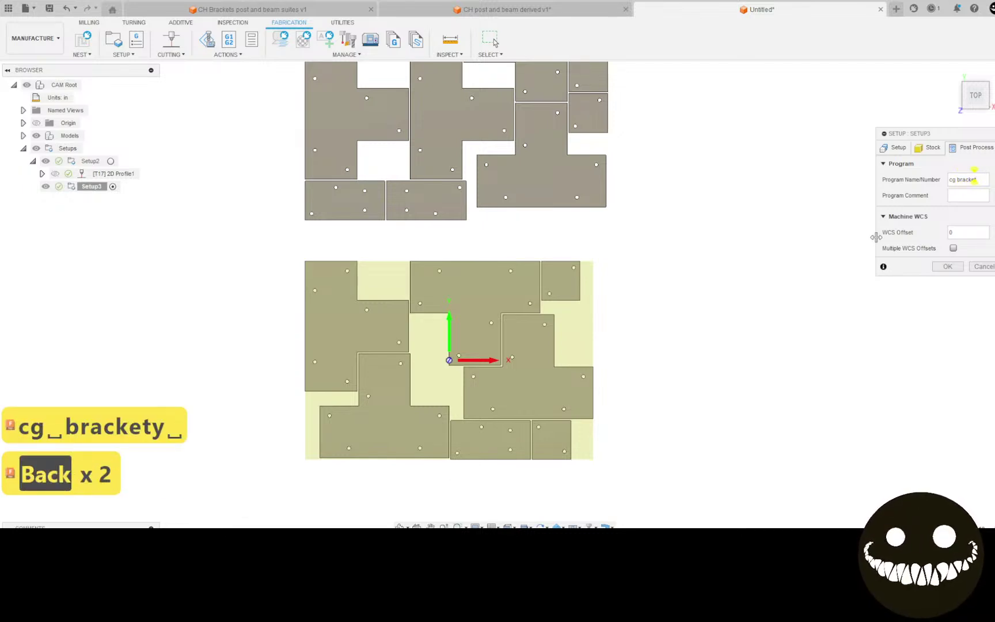
pyautogui.write('3x4')
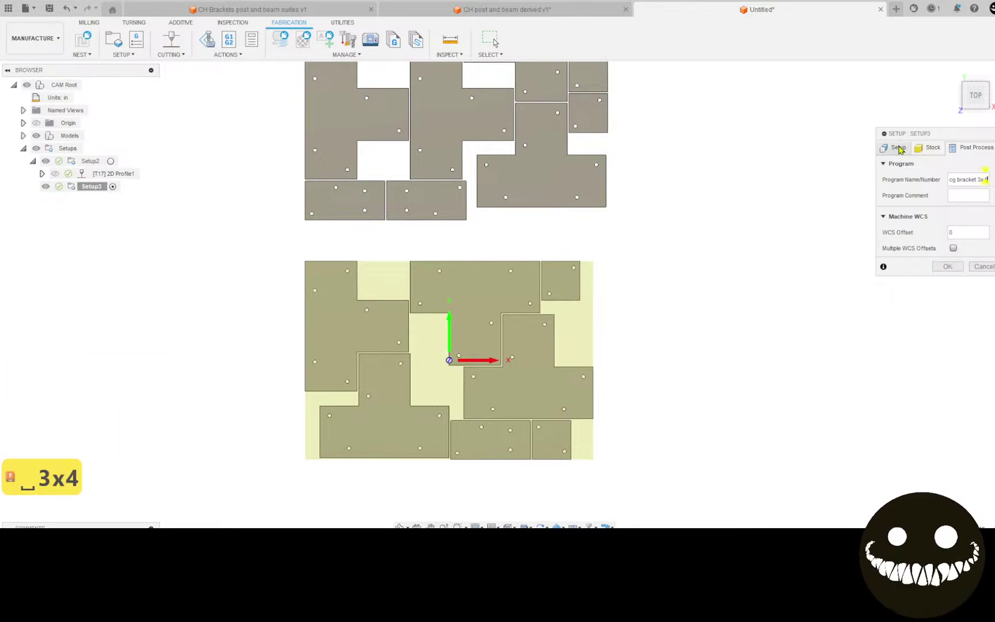
# Place the second setup's origin at the lower-left corner of the lower nest's stock box and confirm the setup.
pyautogui.click(895, 148)
pyautogui.click(952, 293)
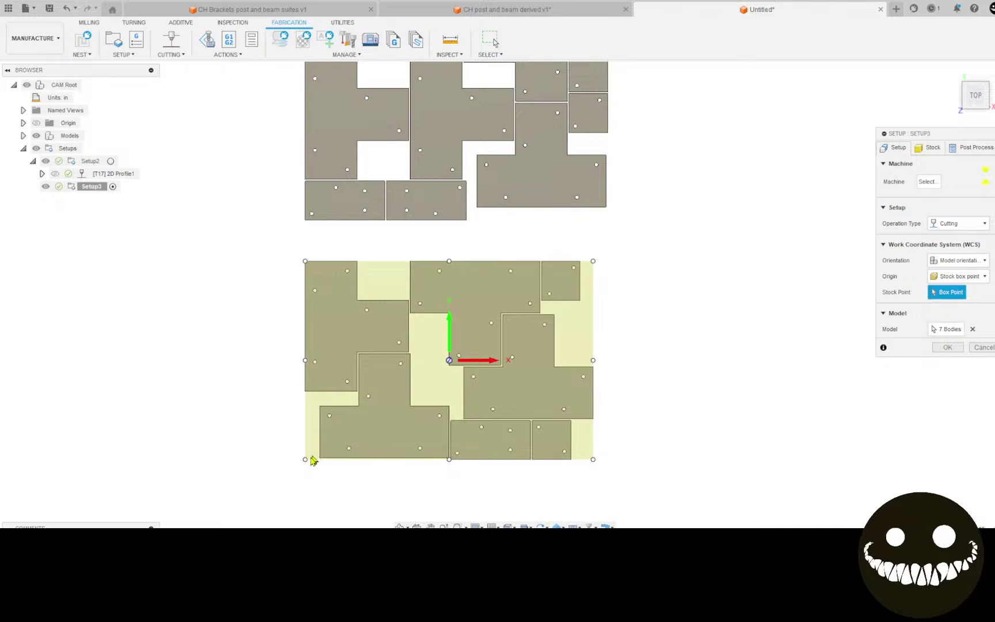
pyautogui.click(305, 460)
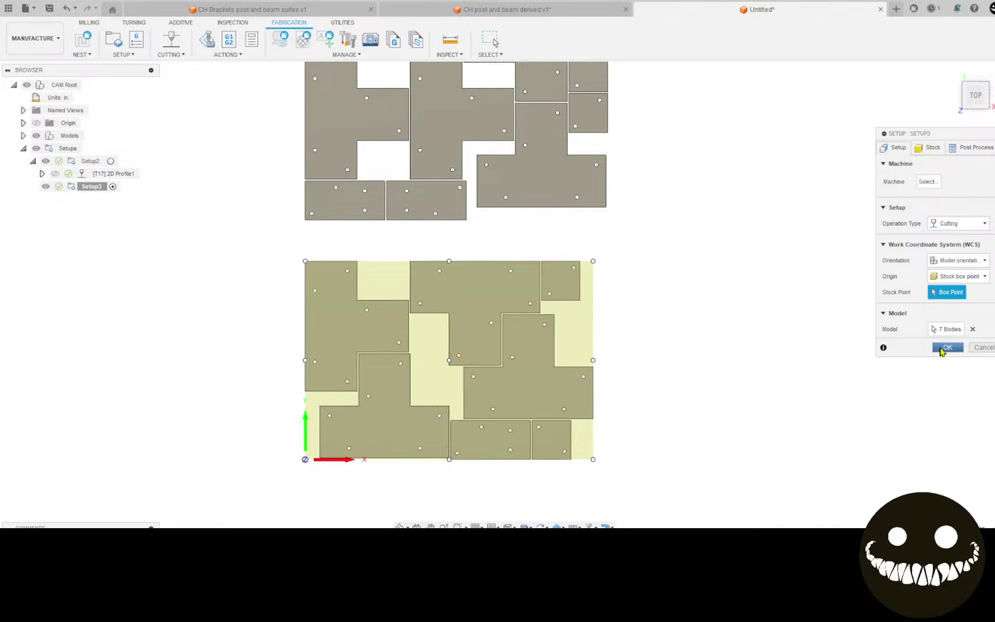
pyautogui.click(948, 347)
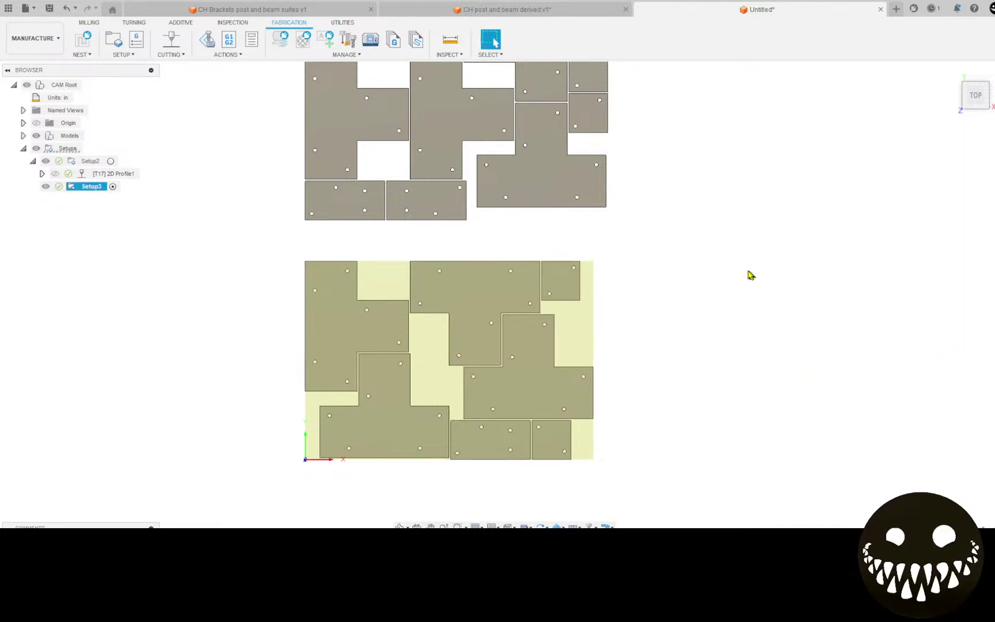
pyautogui.scroll(-5, 735, 262)
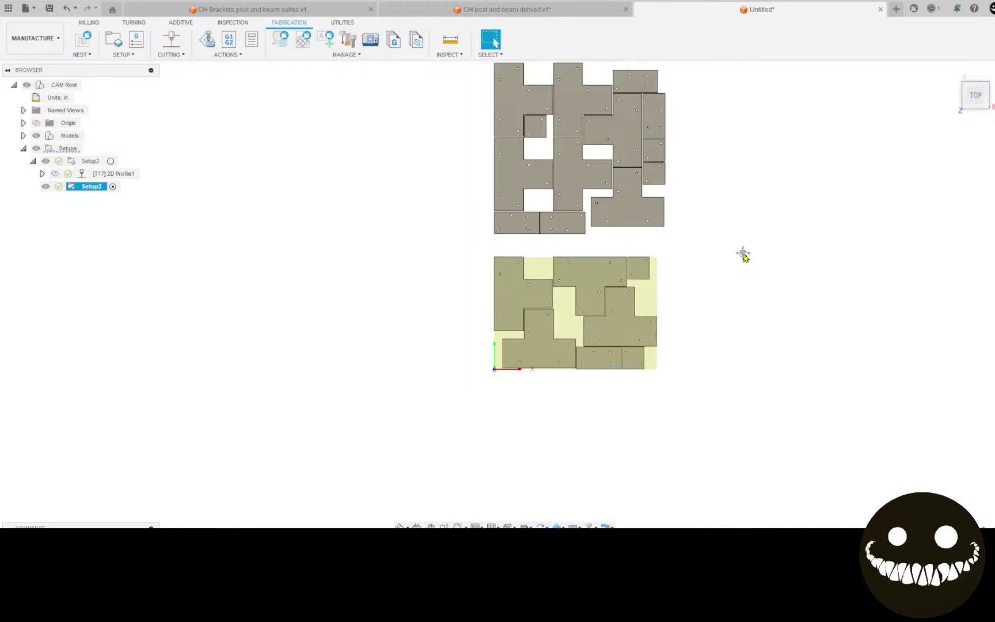
pyautogui.moveTo(744, 256); pyautogui.dragTo(659, 280, button='middle')
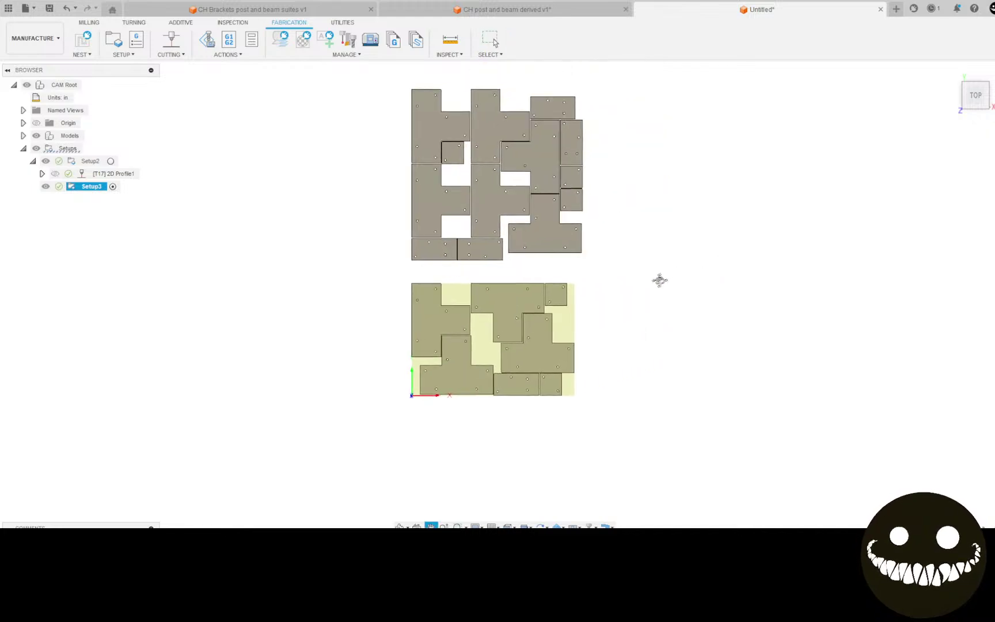
pyautogui.click(171, 40)
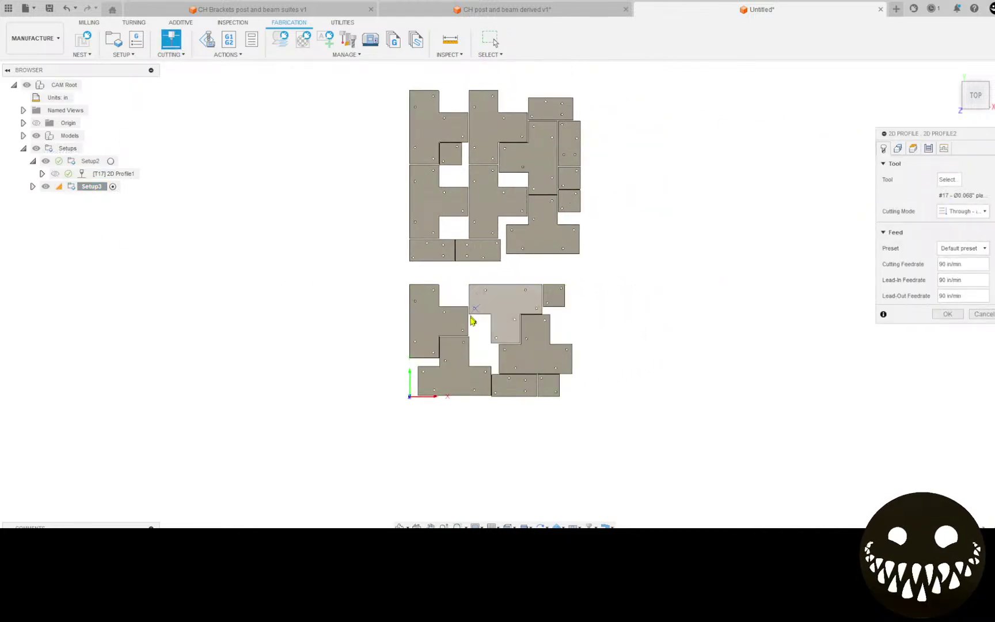
pyautogui.click(459, 370)
pyautogui.click(447, 325)
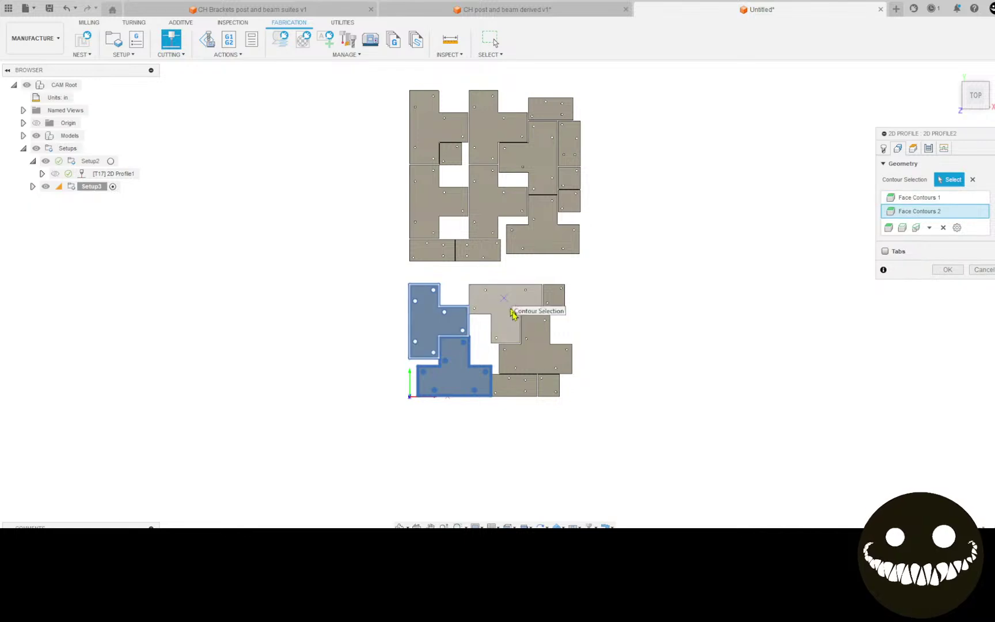
pyautogui.click(511, 311)
pyautogui.click(540, 357)
pyautogui.click(540, 391)
pyautogui.click(549, 391)
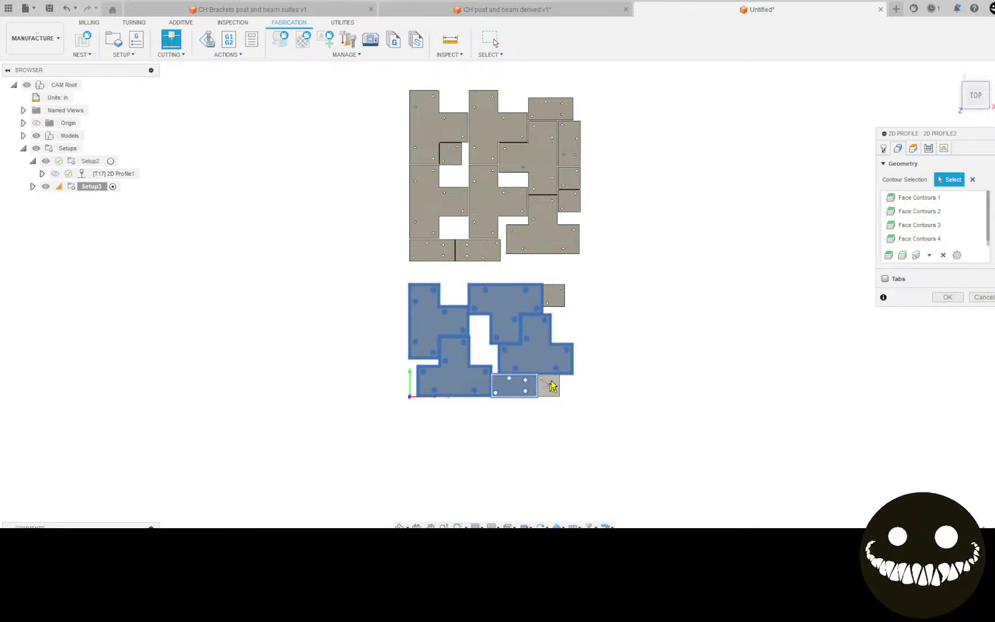
pyautogui.click(554, 295)
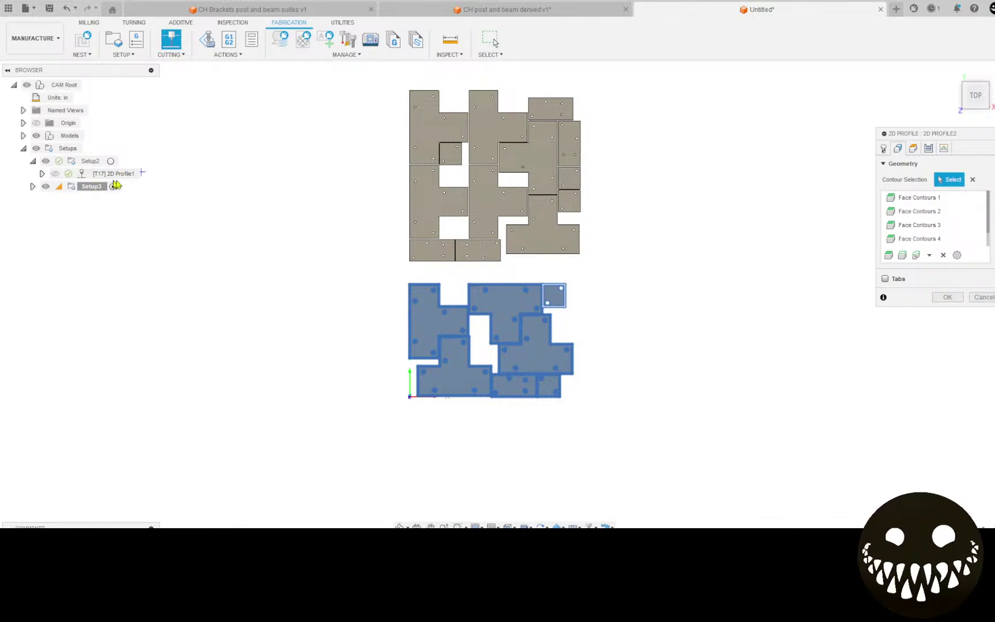
pyautogui.click(983, 297)
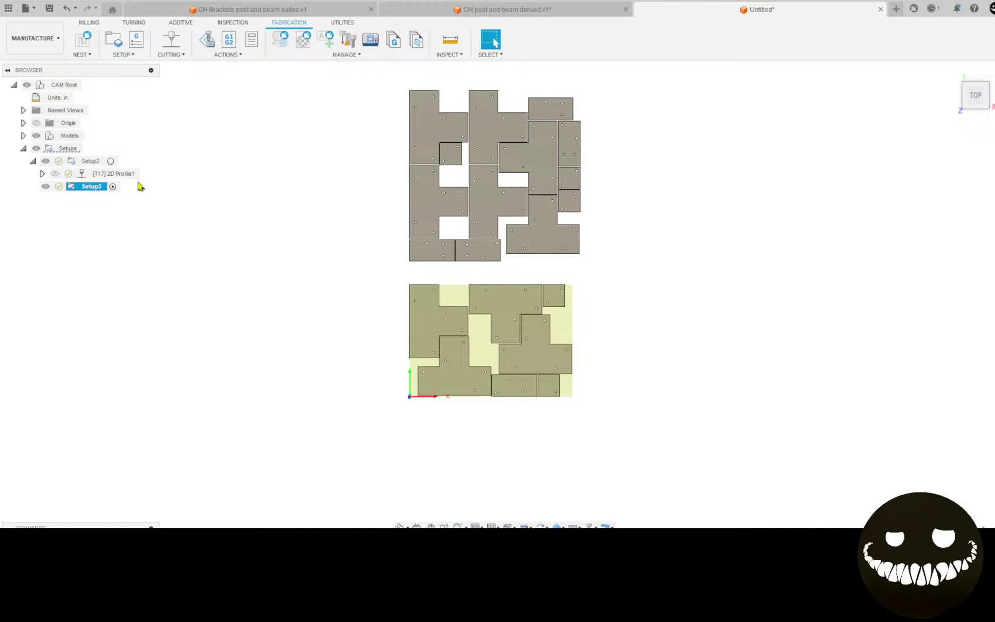
# Start storing the upper nest's 2D Profile operation as a template and name it "ch bracket 14 plate".
pyautogui.click(97, 176)
pyautogui.rightClick(107, 174)
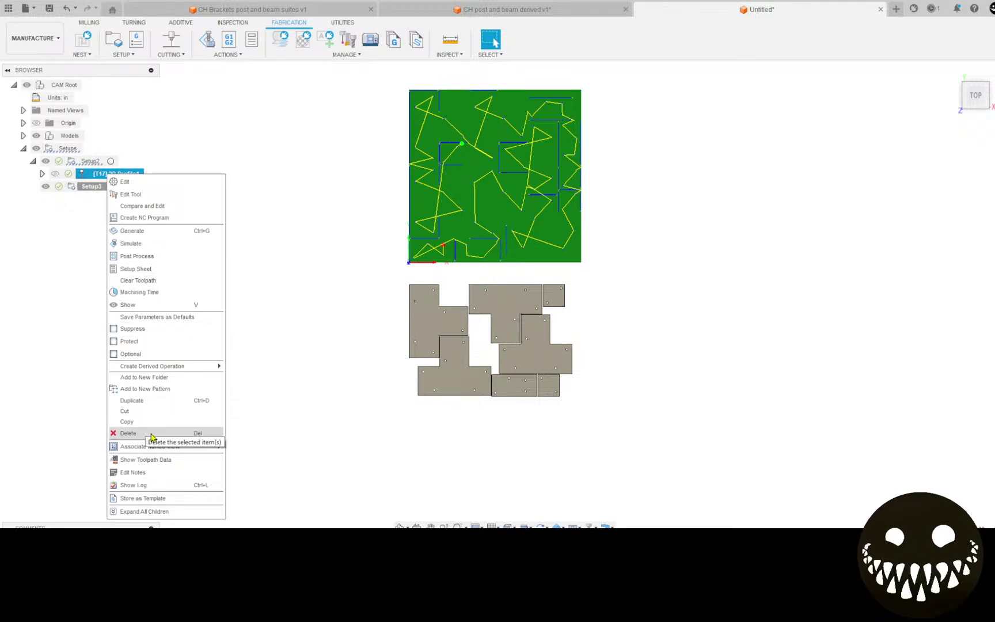
pyautogui.click(162, 499)
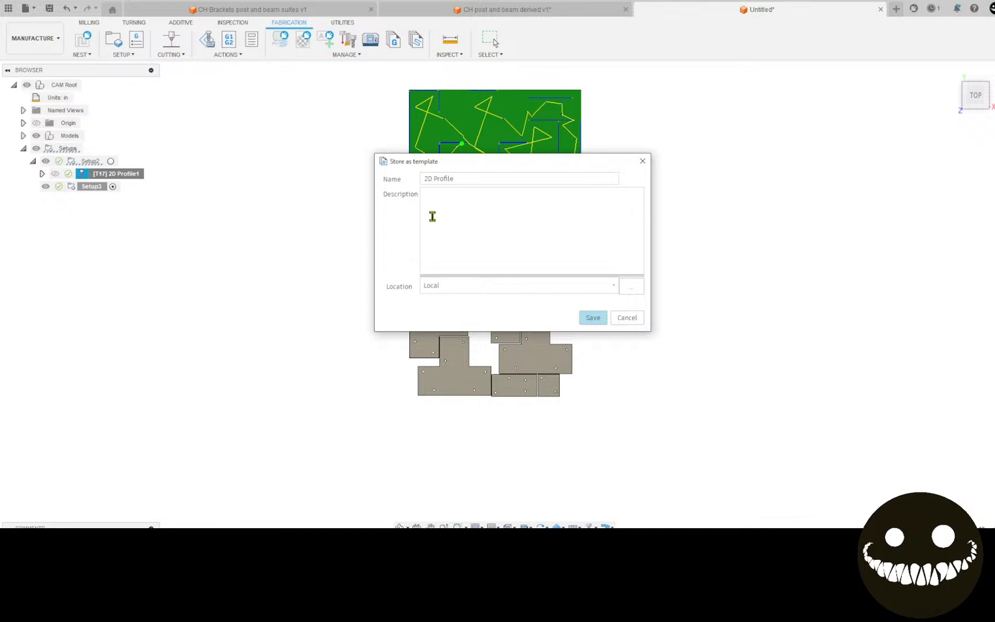
pyautogui.click(460, 179)
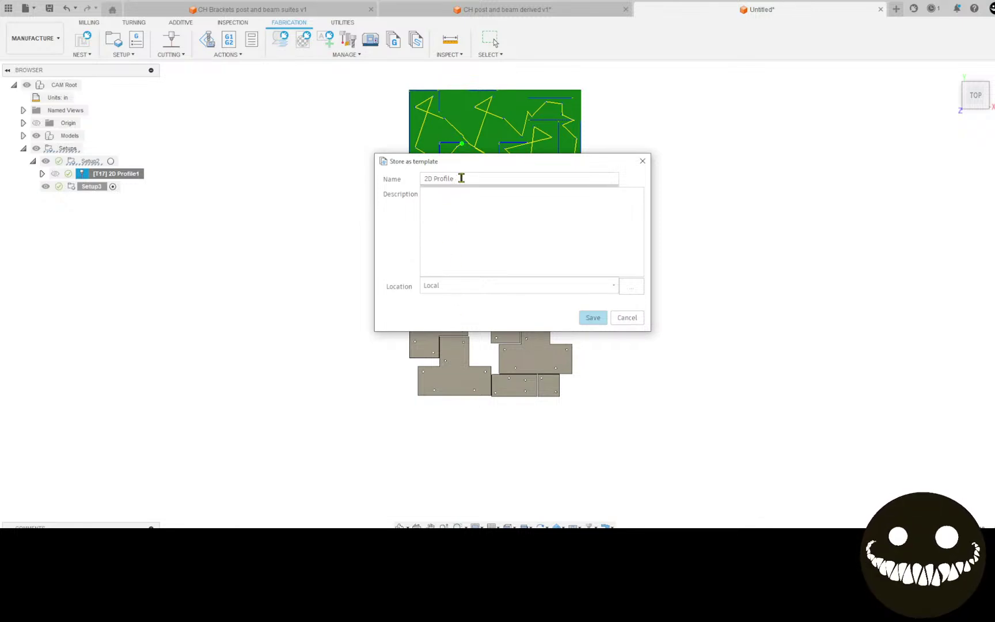
pyautogui.doubleClick(462, 178)
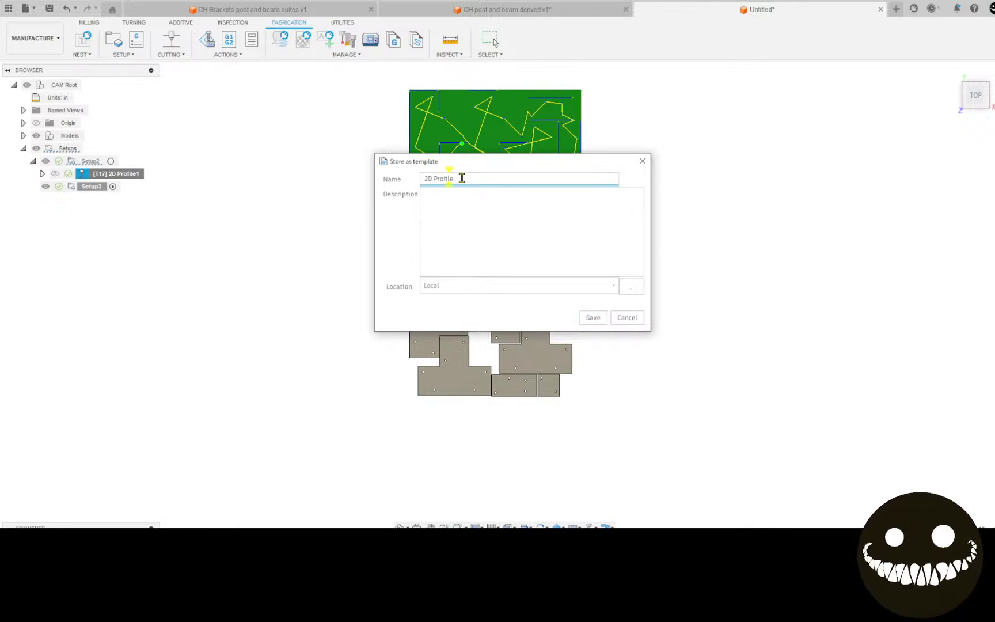
pyautogui.moveTo(461, 178); pyautogui.dragTo(382, 179)
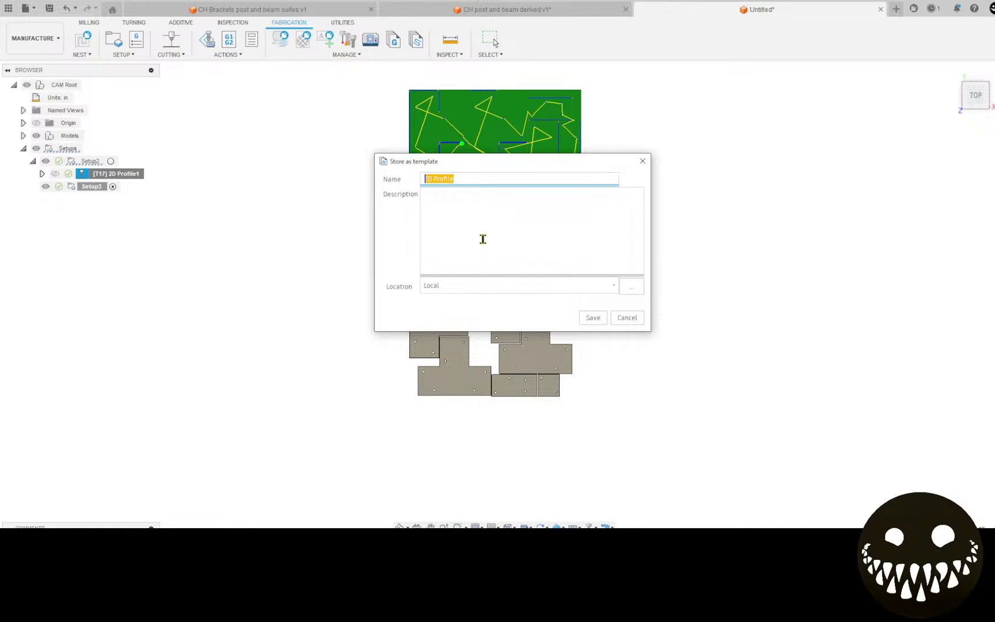
pyautogui.write('ch b')
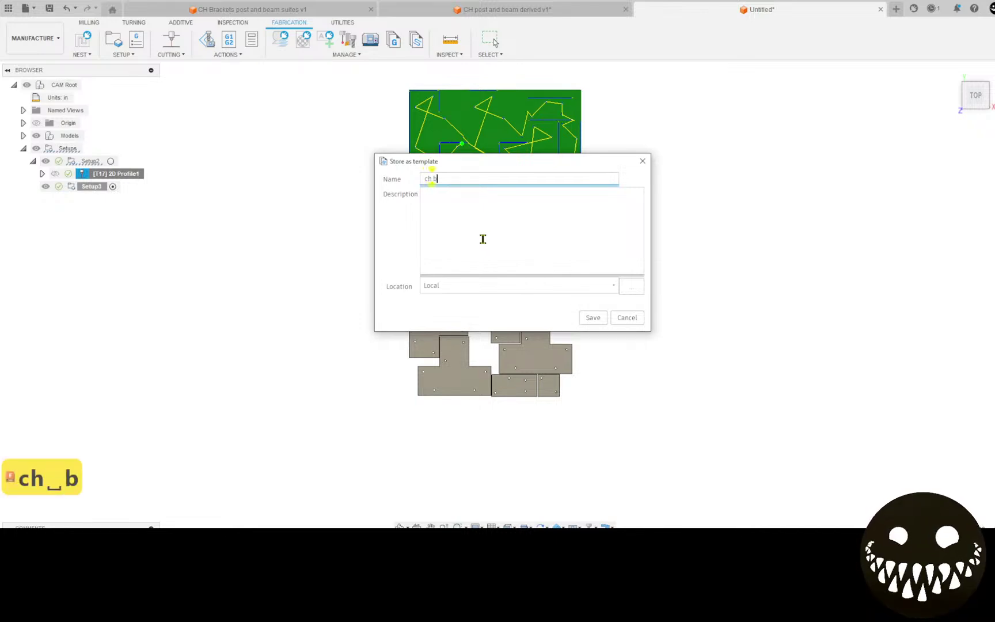
pyautogui.write('racket ')
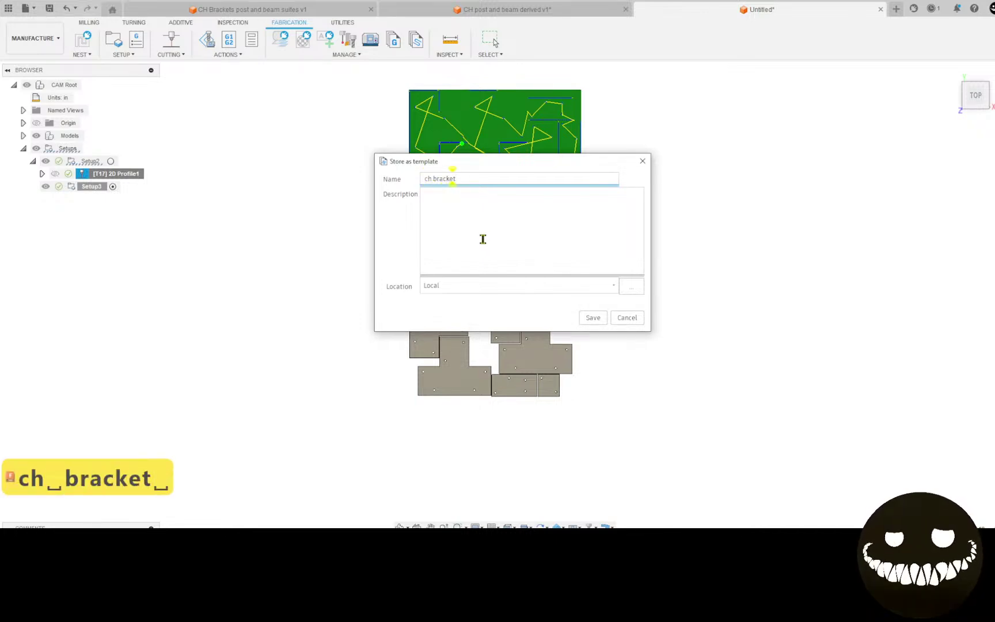
pyautogui.write('1/4')
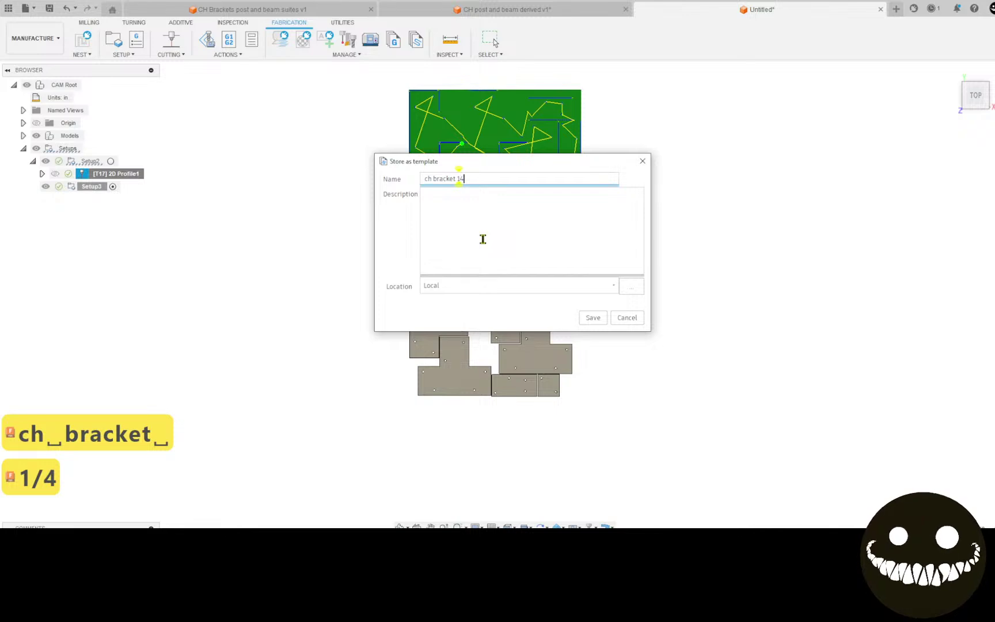
pyautogui.write(' plate')
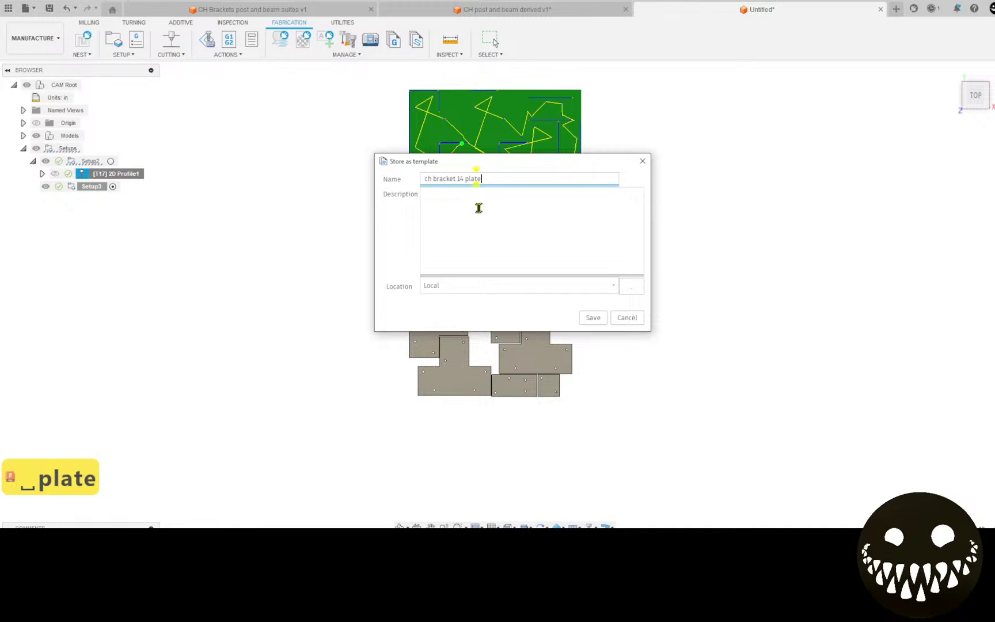
# Describe the template as "ch bracketrs 1/4 plate" and save it to the local location.
pyautogui.click(476, 214)
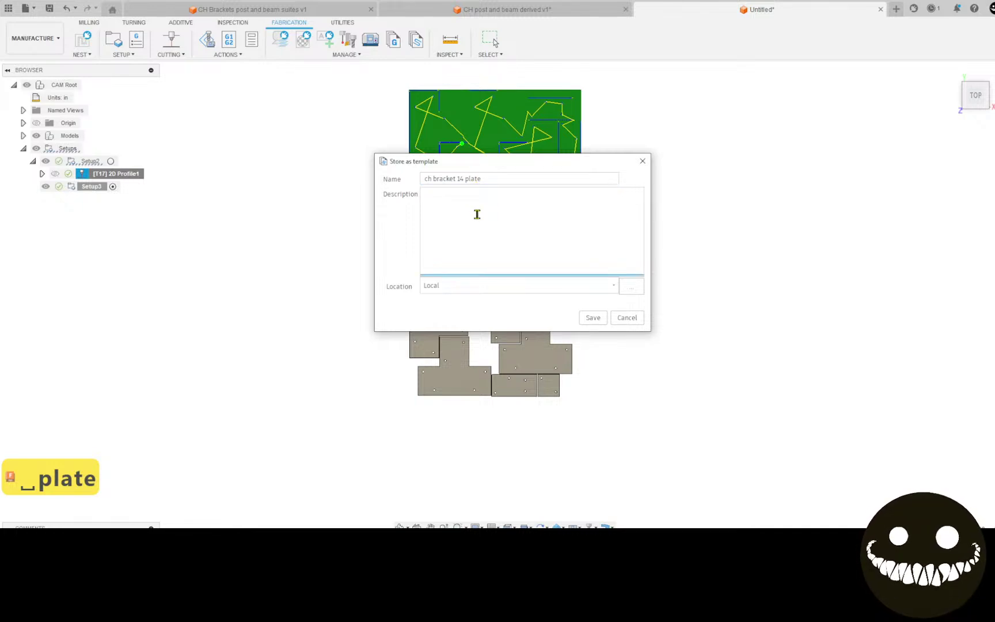
pyautogui.write('ch ')
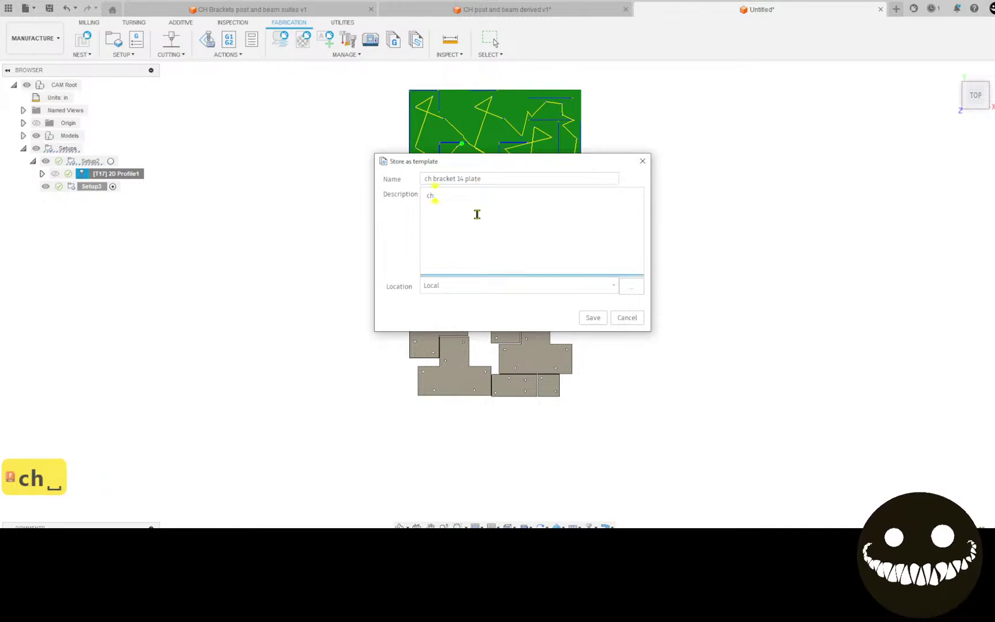
pyautogui.write('bracketrs ')
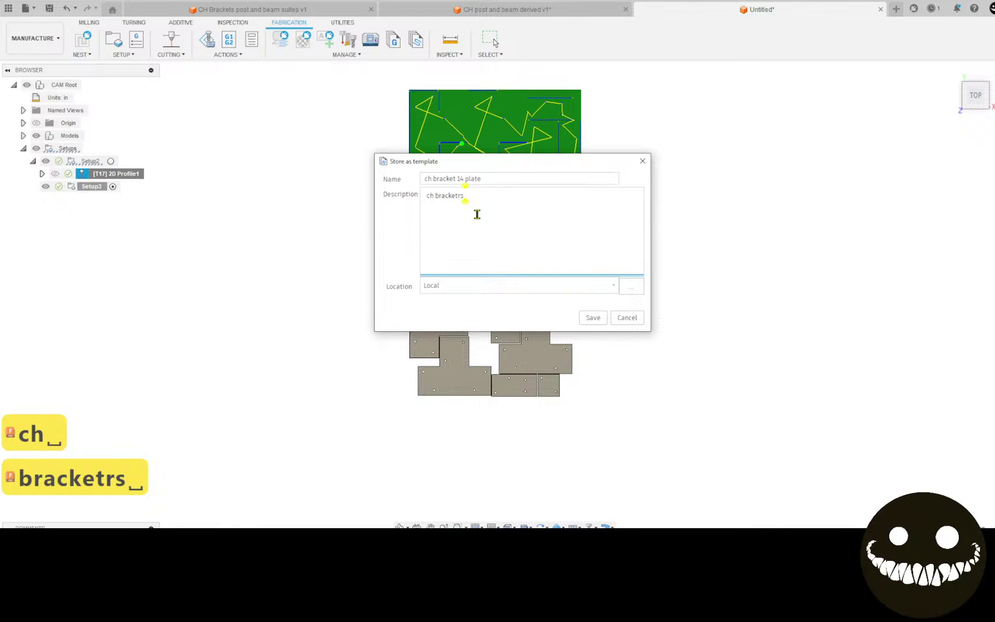
pyautogui.write('1/4 ')
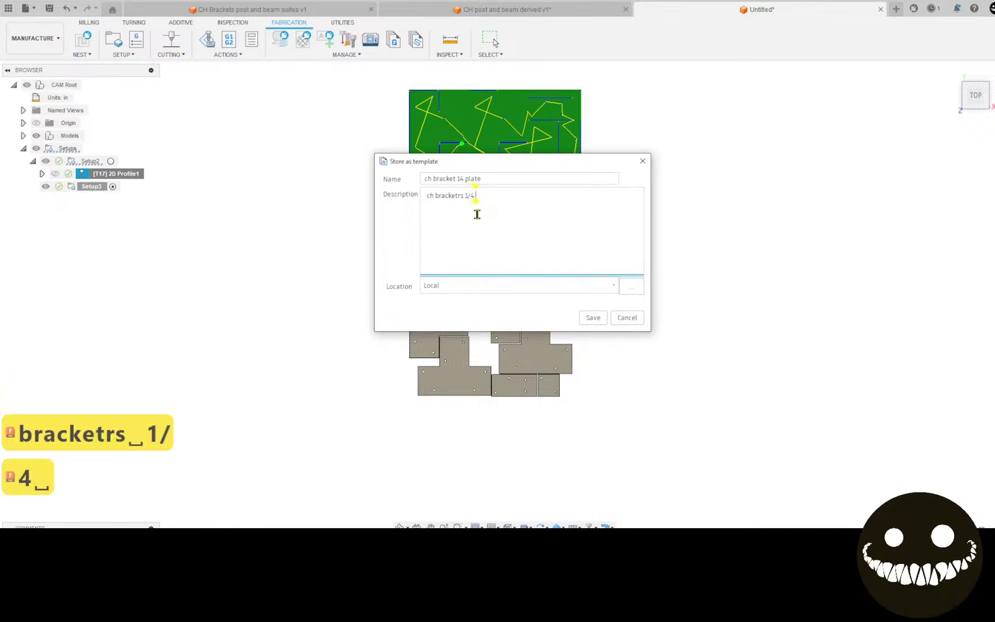
pyautogui.write('plate')
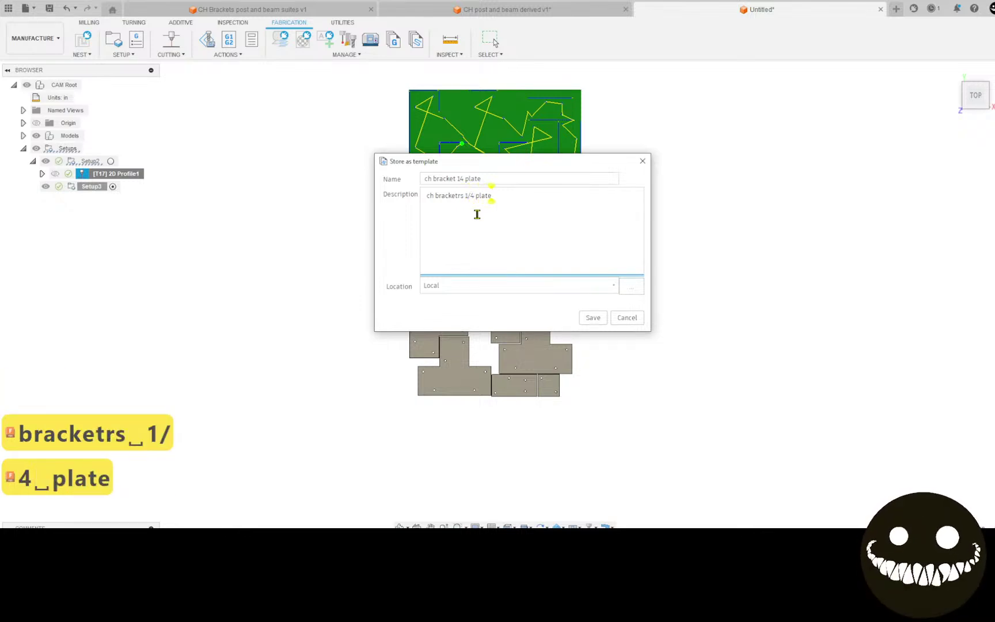
pyautogui.press('Return')
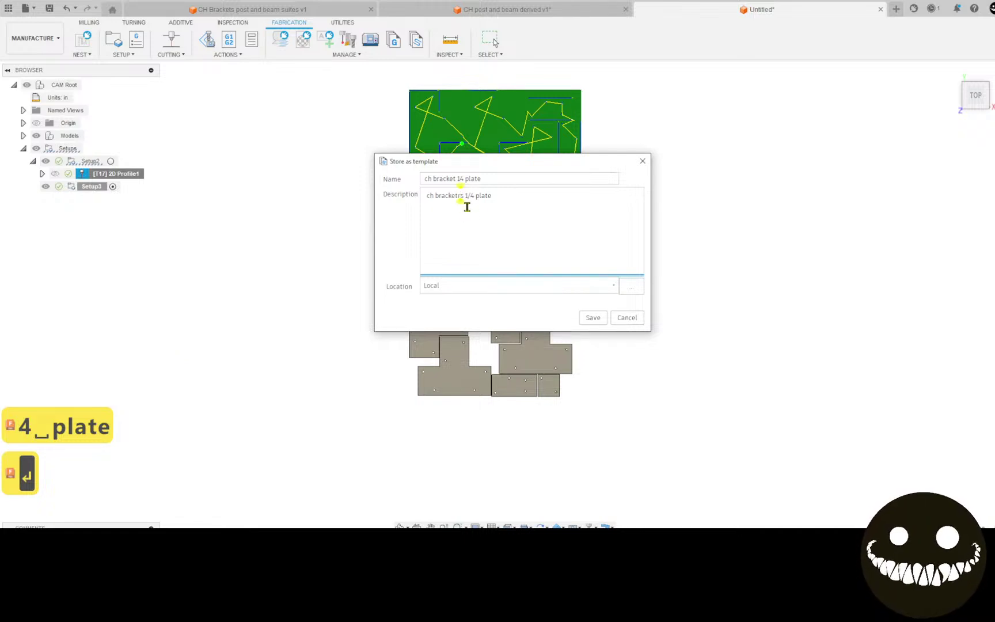
pyautogui.press('BackSpace')
pyautogui.click(589, 317)
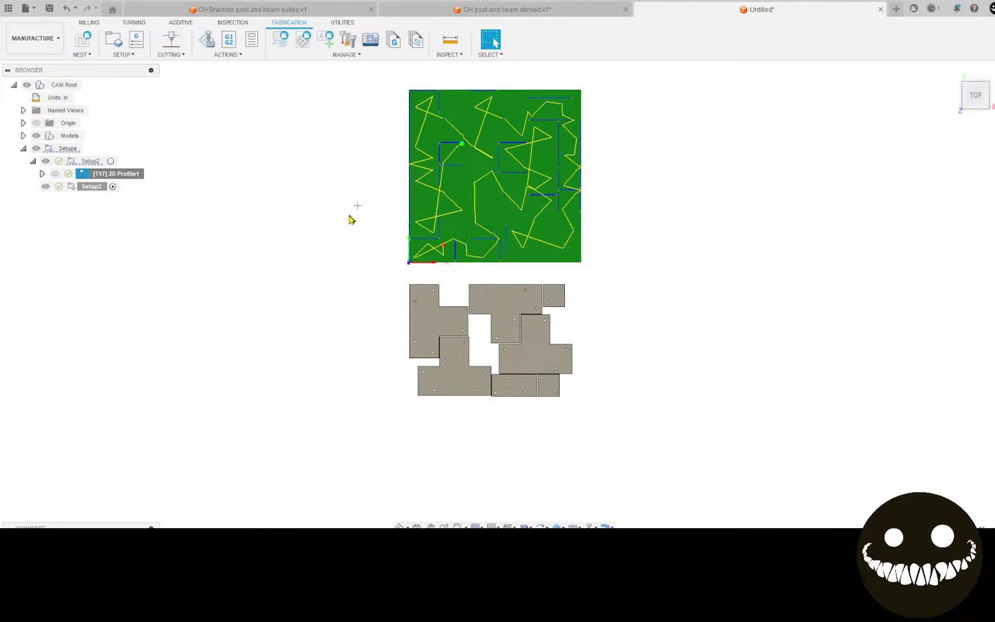
# Create a cutting operation in the lower nest's setup from the "ch bracket 14 plate" template.
pyautogui.click(91, 187)
pyautogui.rightClick(90, 189)
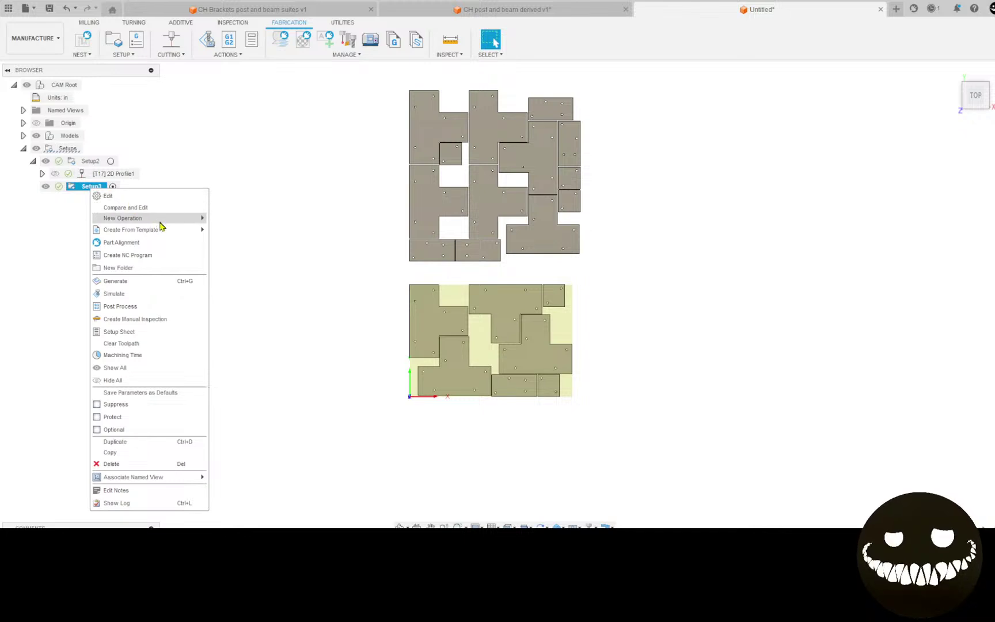
pyautogui.moveTo(177, 233)
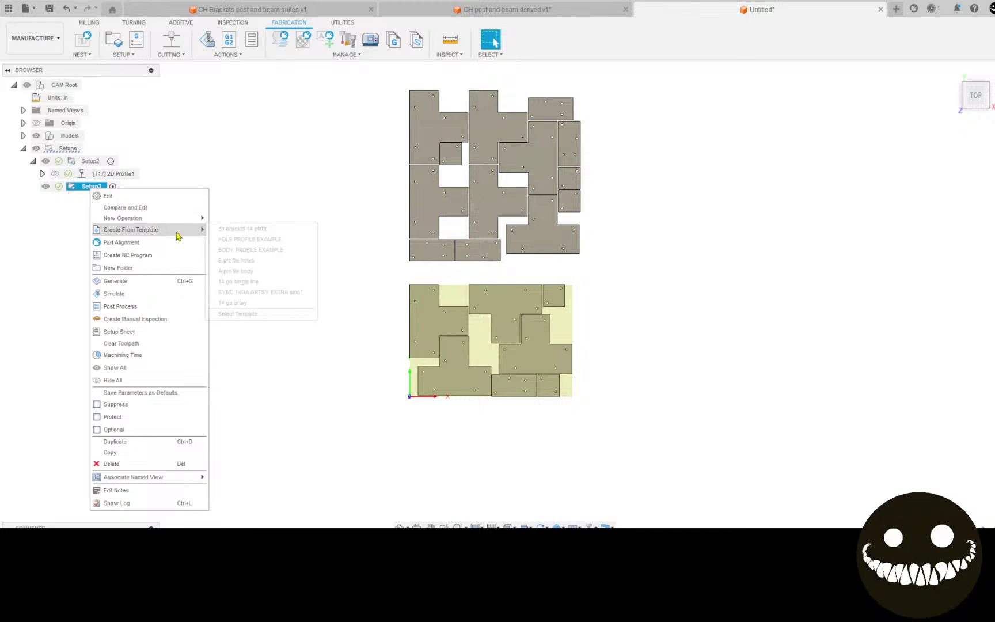
pyautogui.click(259, 230)
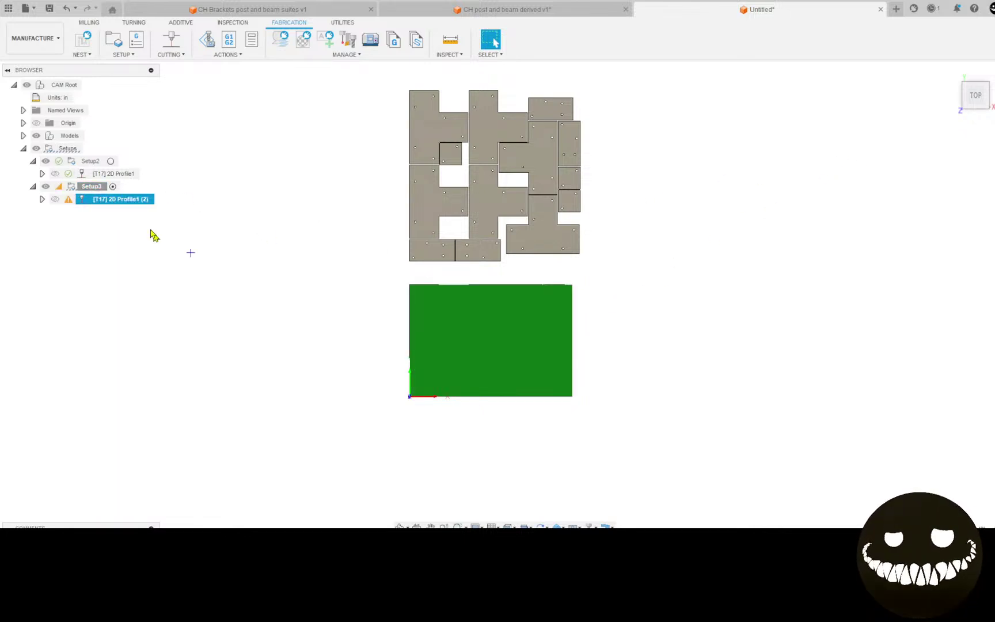
# Edit the lower nest's 2D Profile operation and clear all contour selections carried over from the template.
pyautogui.rightClick(137, 200)
pyautogui.click(180, 209)
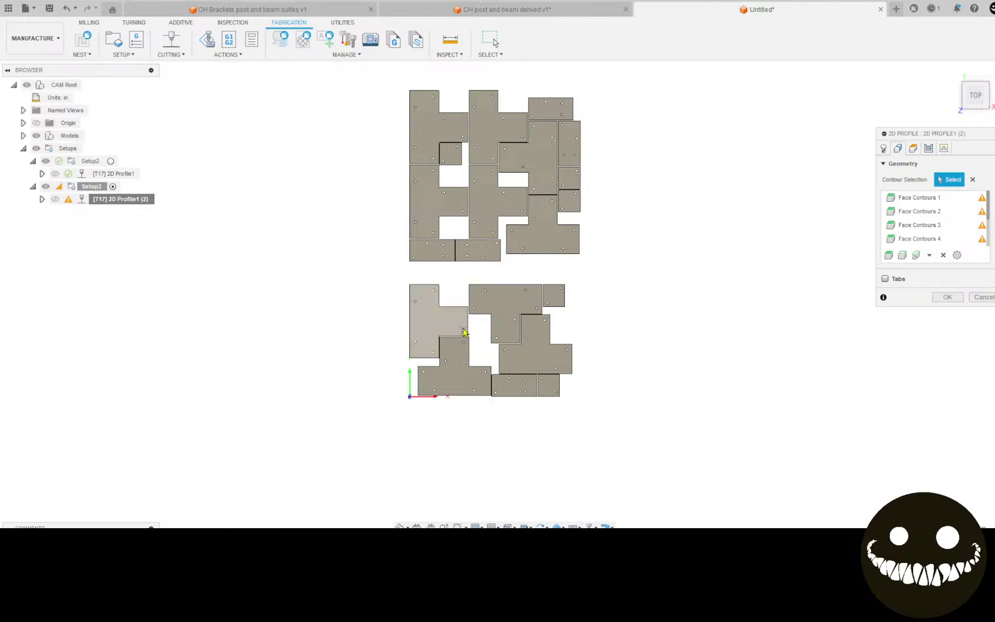
pyautogui.click(451, 330)
pyautogui.click(506, 314)
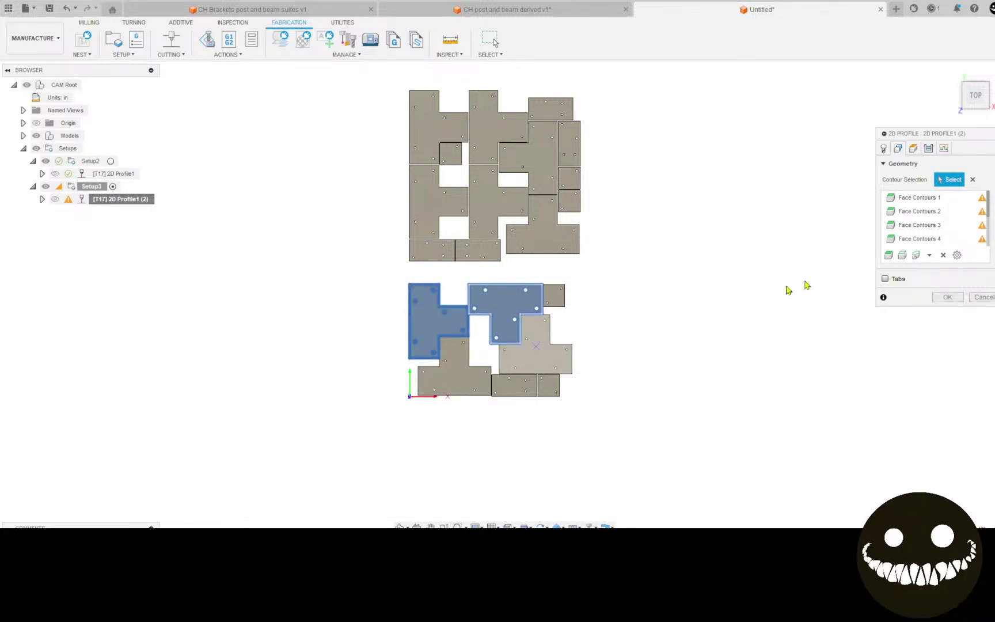
pyautogui.click(942, 255)
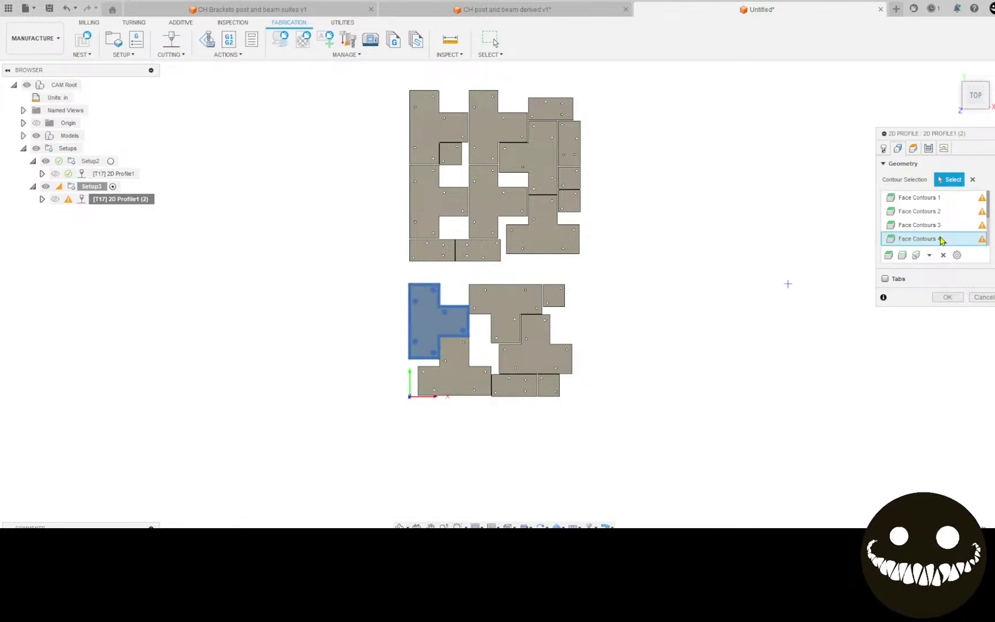
pyautogui.doubleClick(935, 243)
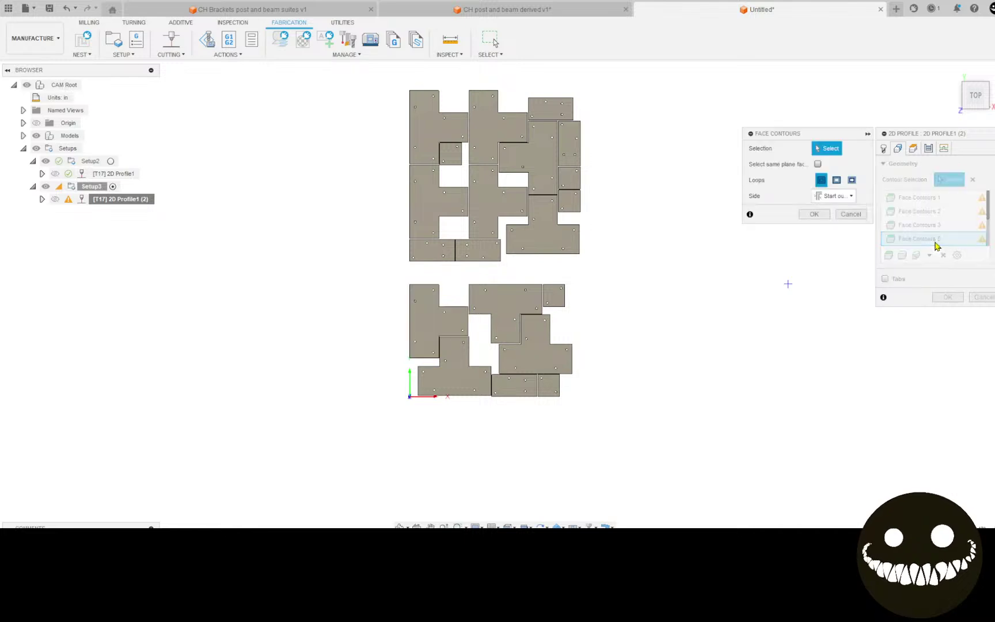
pyautogui.click(860, 216)
pyautogui.click(937, 200)
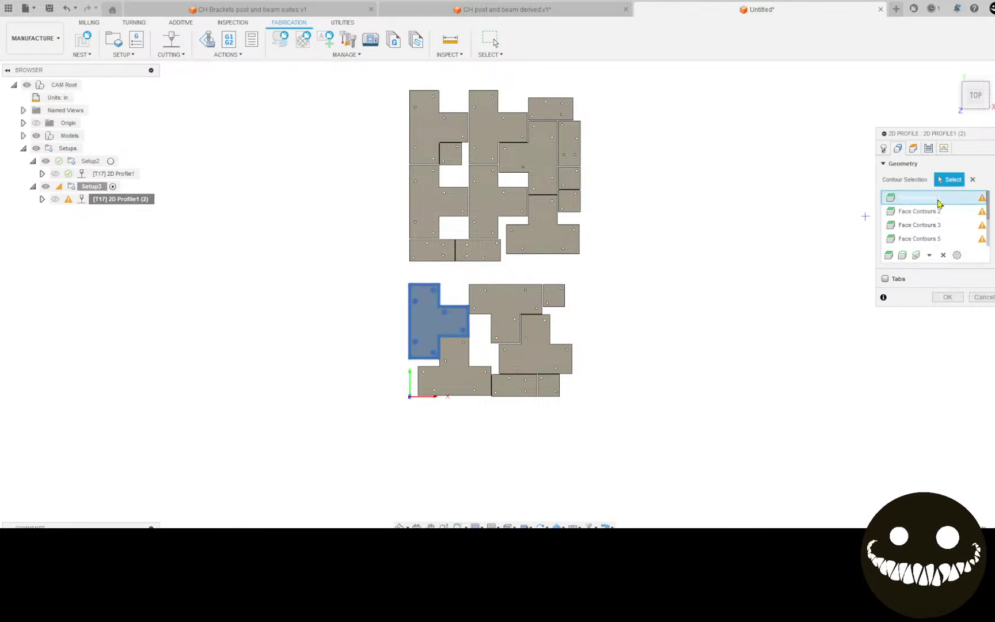
pyautogui.click(973, 179)
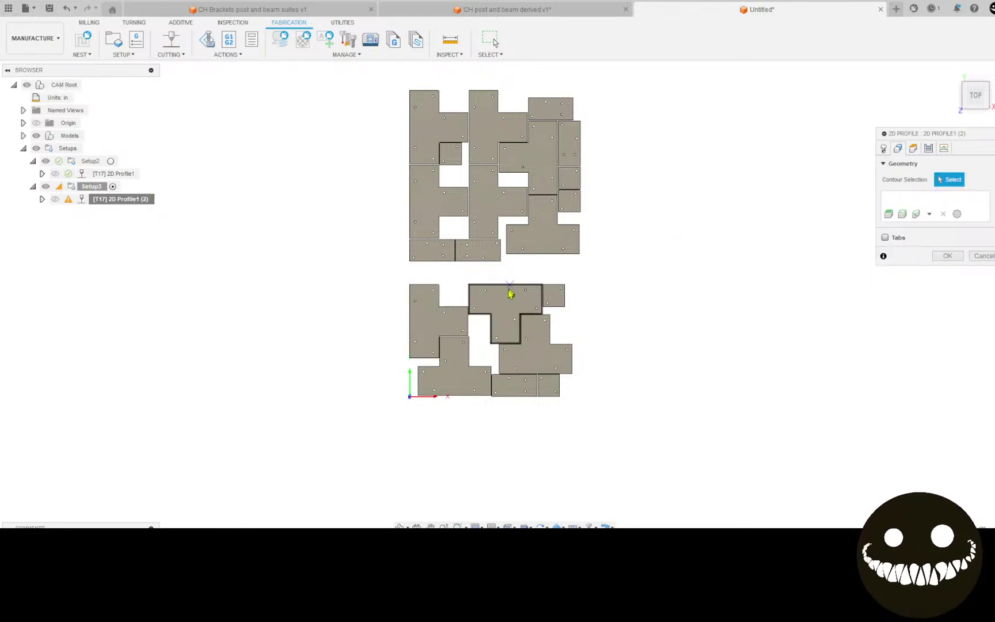
# Select the faces of all seven lower nest parts as cutting contours and confirm the operation to generate its toolpath.
pyautogui.click(444, 324)
pyautogui.click(515, 295)
pyautogui.click(460, 375)
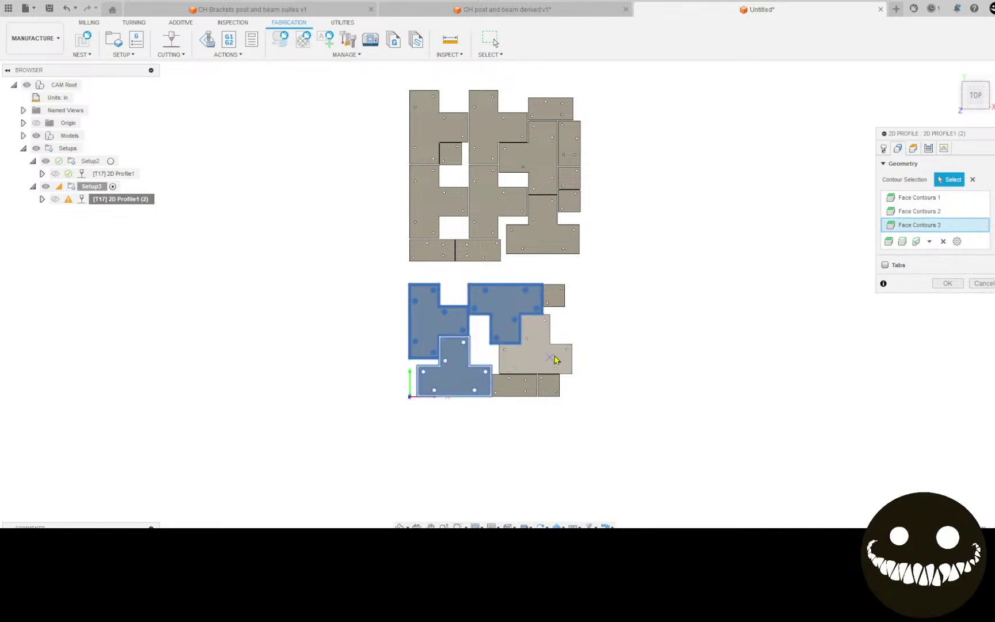
pyautogui.click(522, 386)
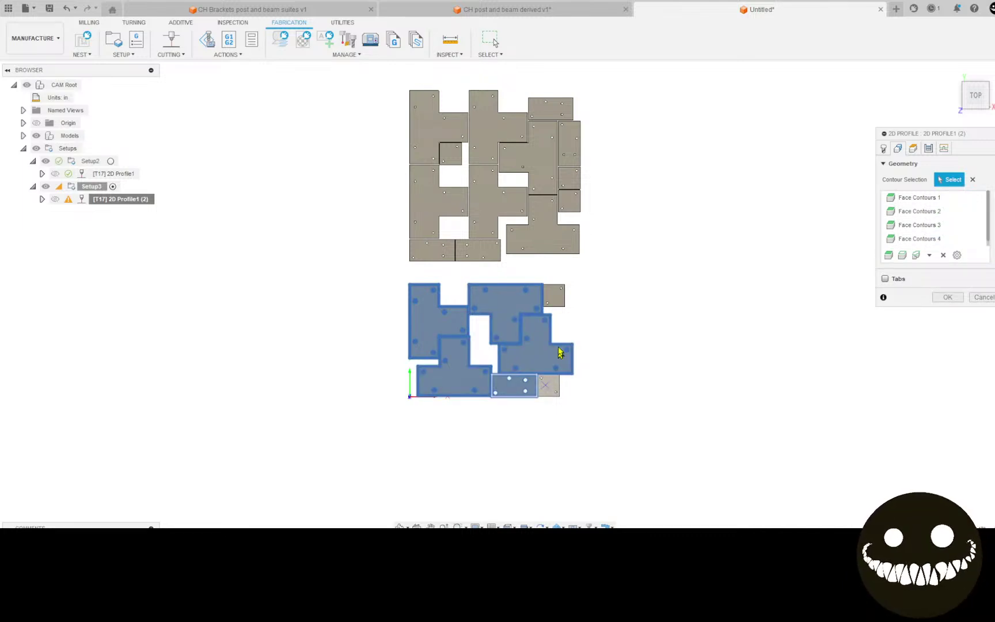
pyautogui.click(549, 384)
pyautogui.click(554, 295)
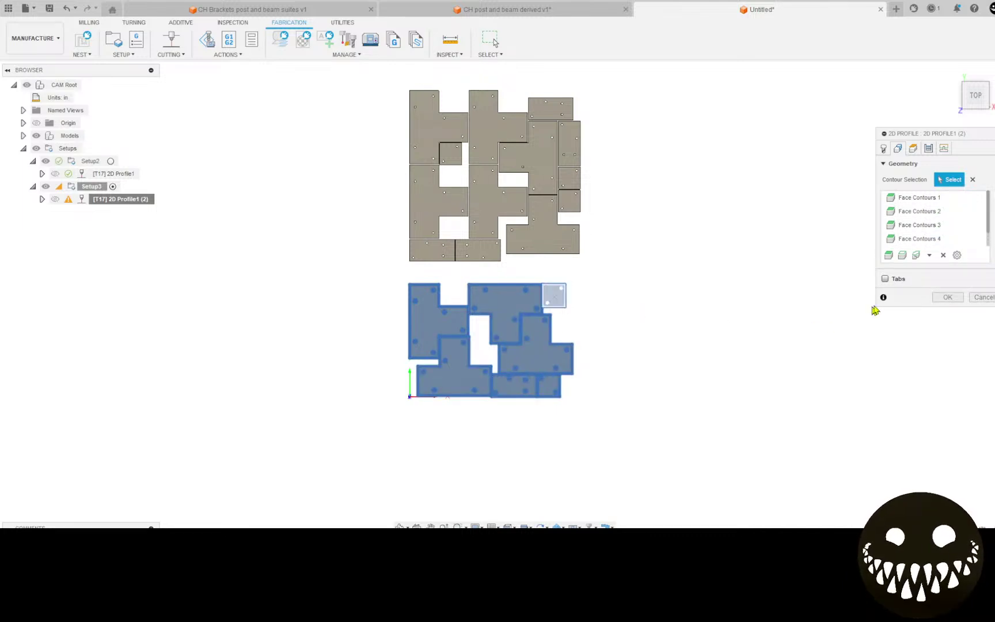
pyautogui.click(946, 297)
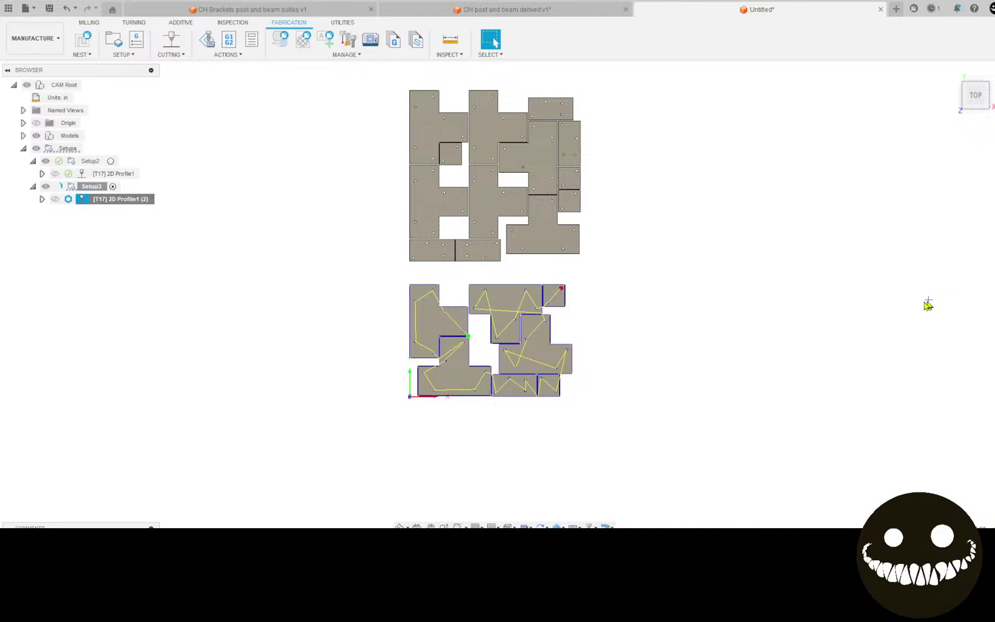
pyautogui.scroll(5, 388, 292)
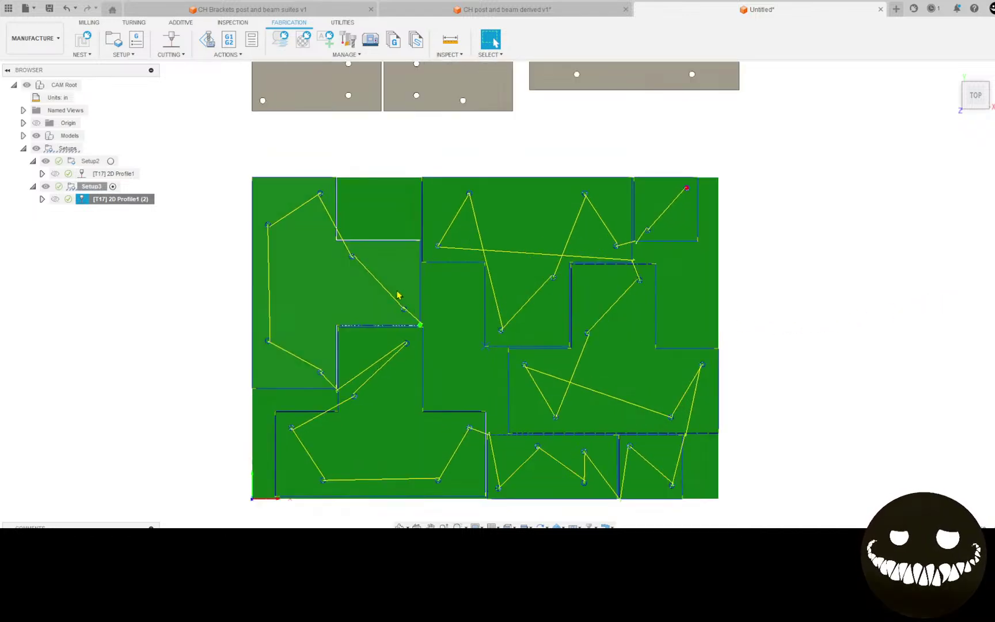
pyautogui.scroll(-2, 397, 288)
pyautogui.click(200, 217)
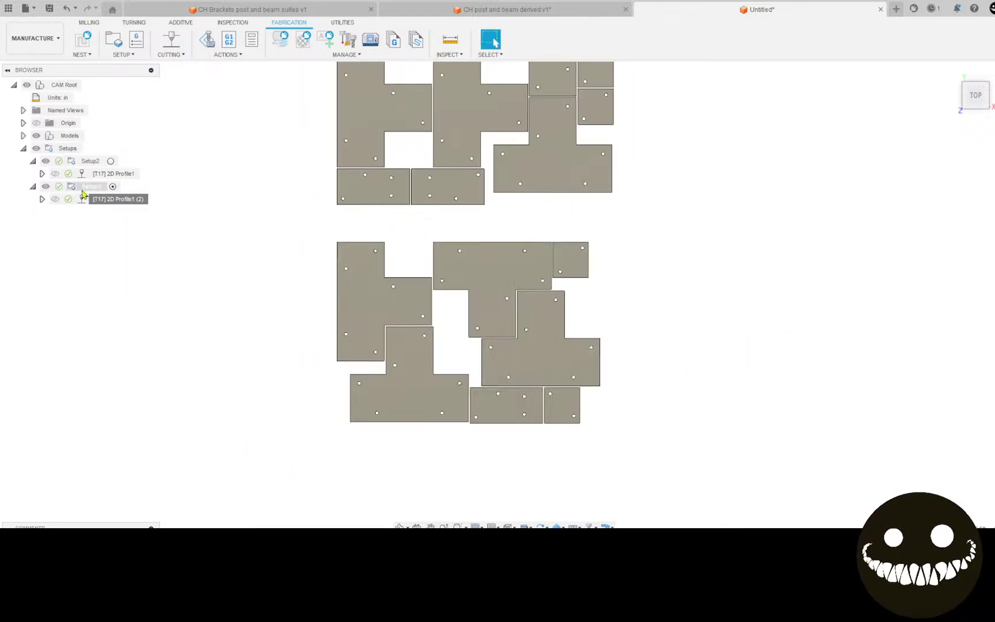
# Save the document as "ch brackets from deepnest" in Admin Project.
pyautogui.click(47, 9)
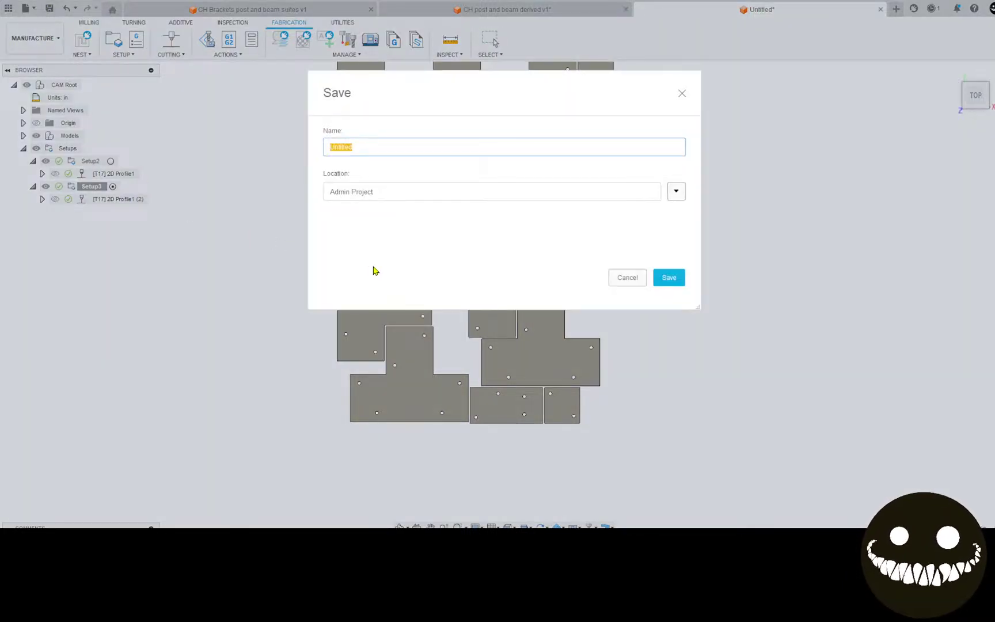
pyautogui.write('ch brackets')
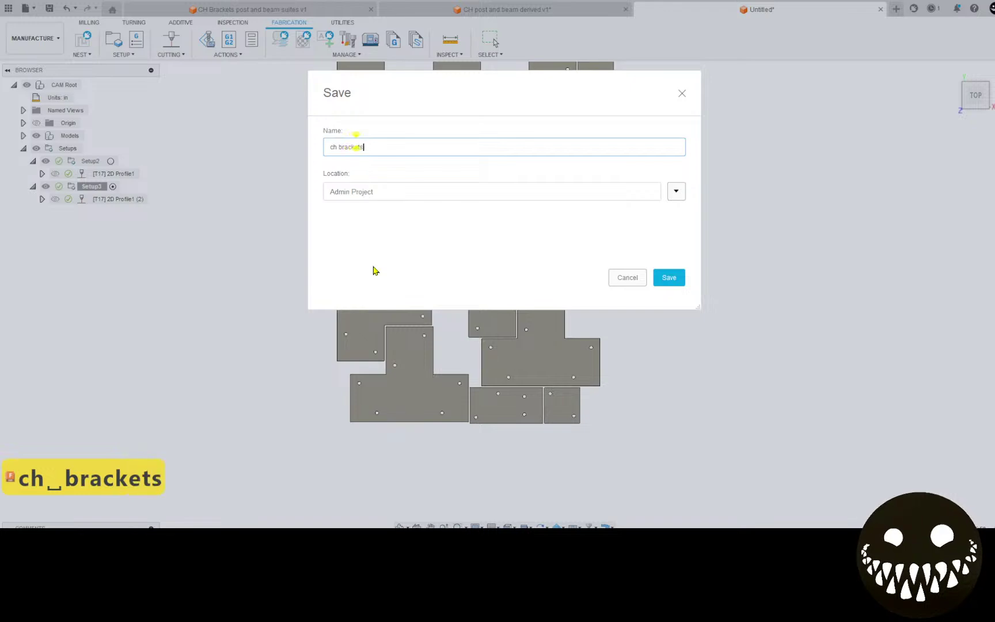
pyautogui.write(' from d')
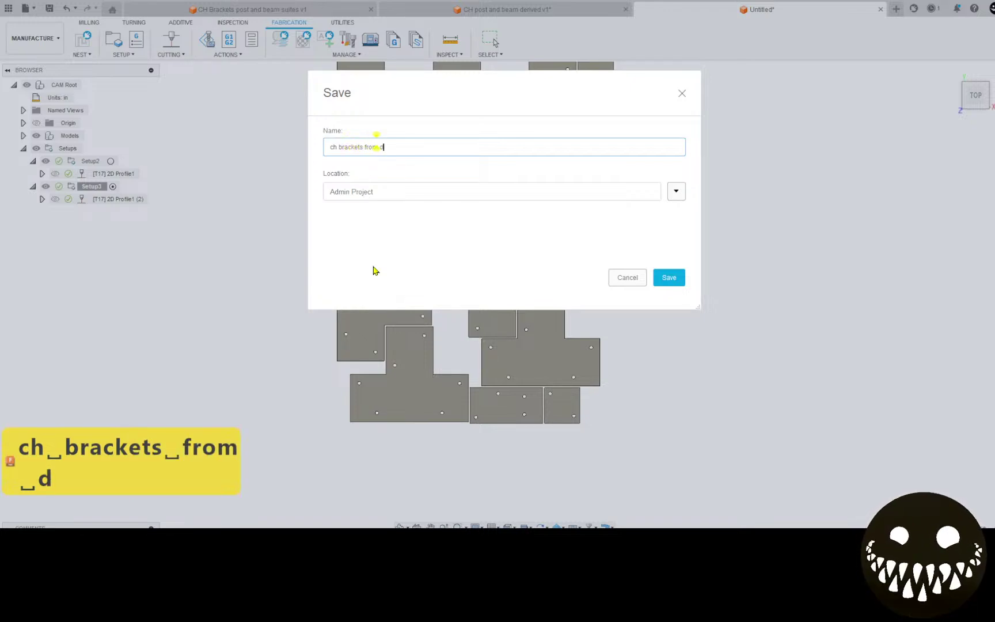
pyautogui.write('eepnest')
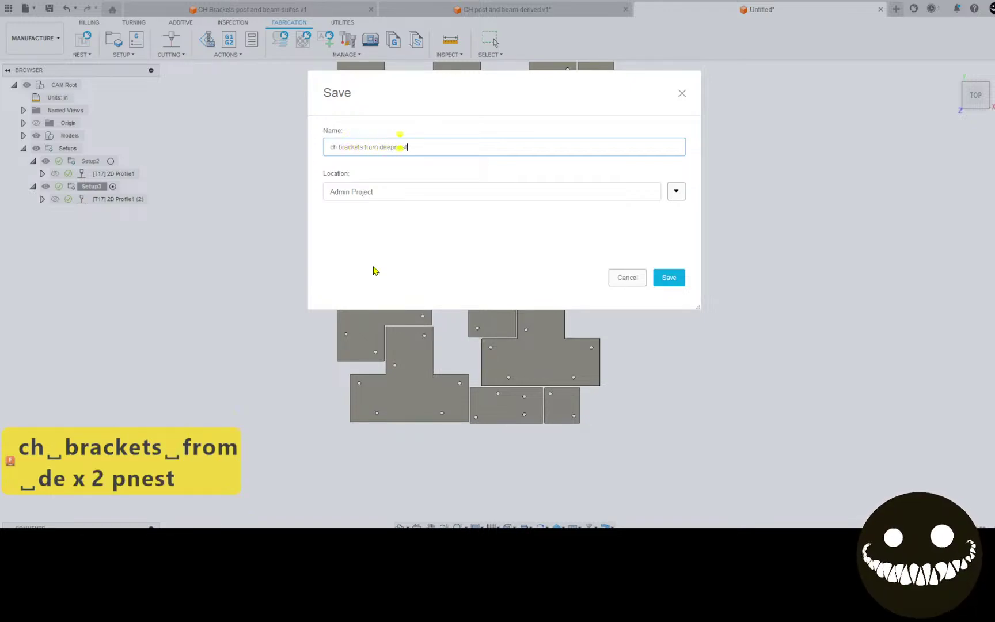
pyautogui.click(668, 275)
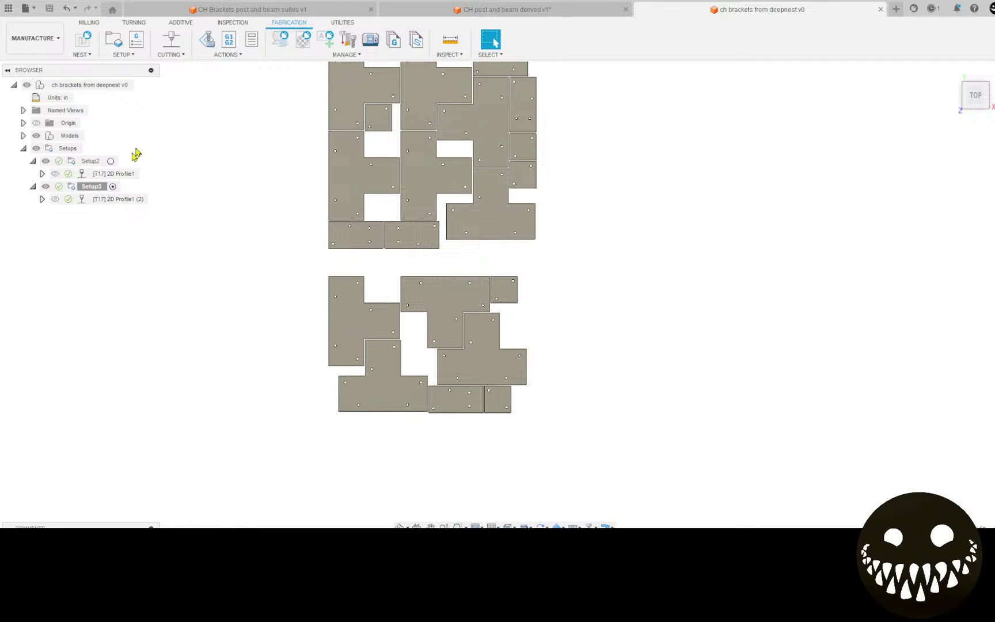
# Look over the derived nesting document and the original CH Brackets post and beam suites design, and clear the selection there.
pyautogui.click(469, 14)
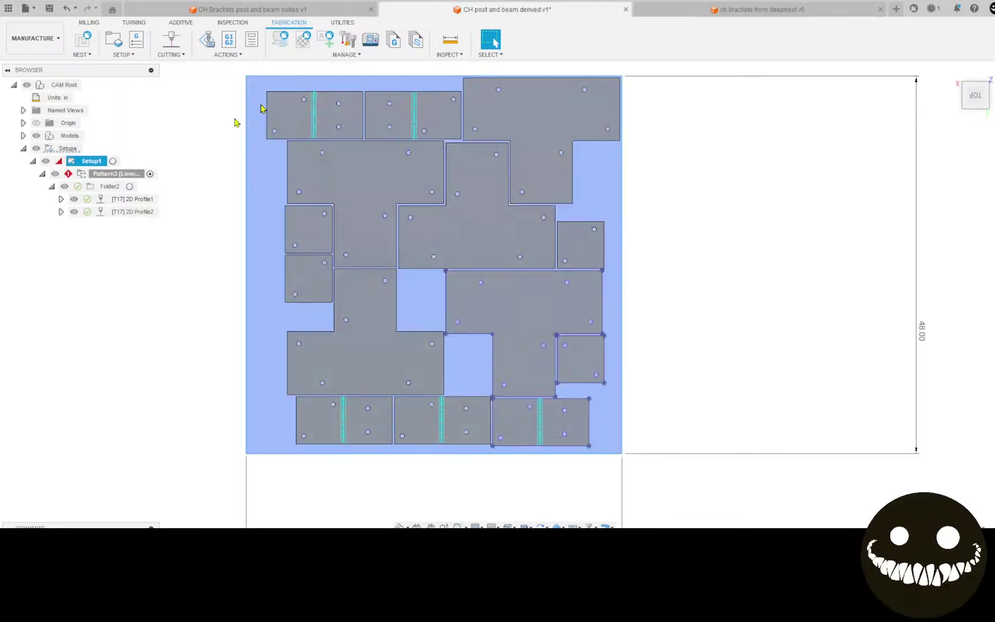
pyautogui.click(273, 10)
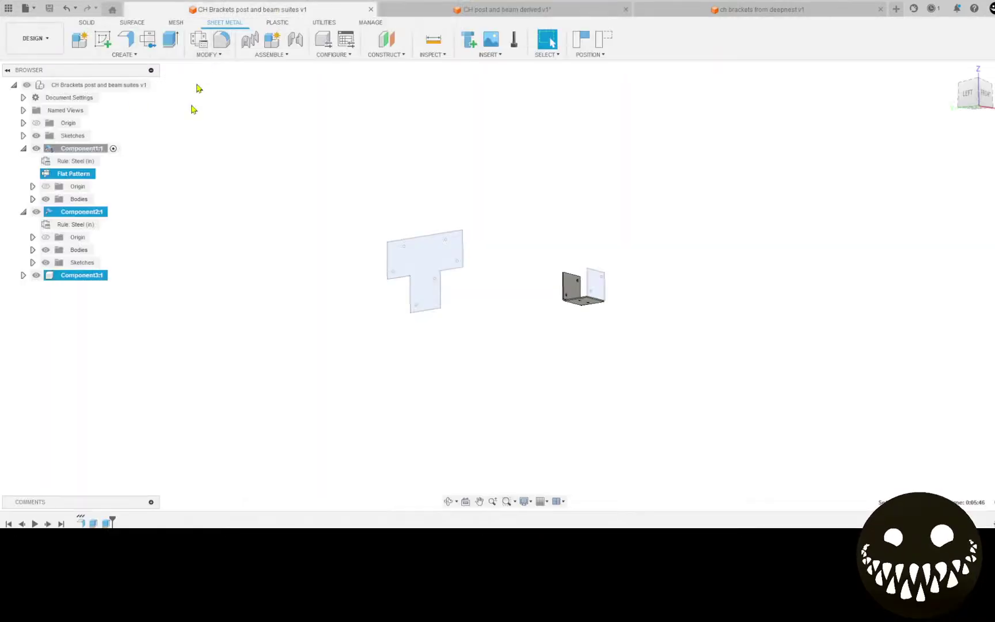
pyautogui.moveTo(426, 282); pyautogui.dragTo(229, 272, button='middle')
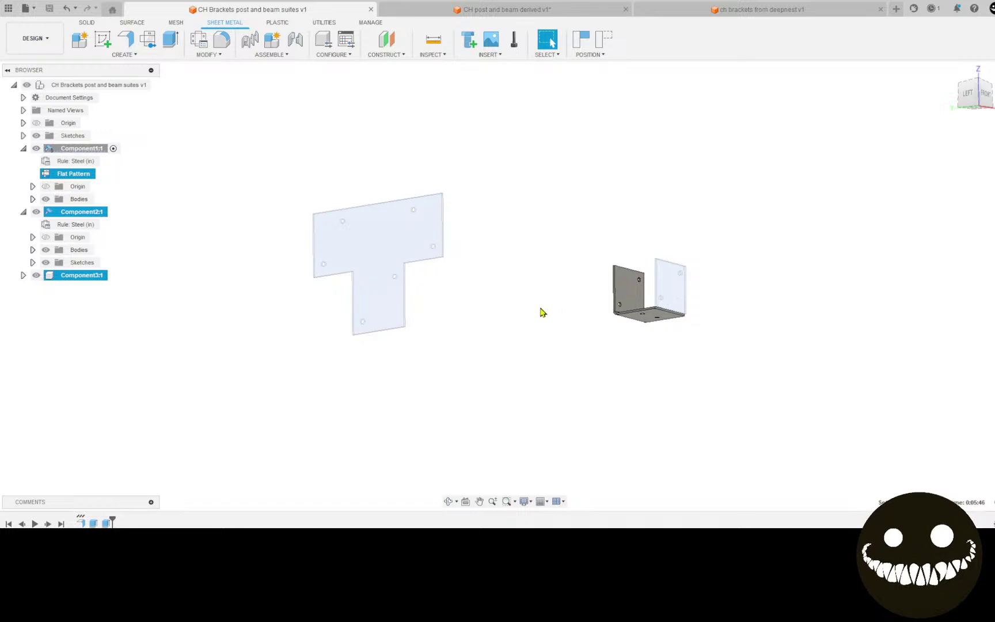
pyautogui.scroll(-2, 510, 302)
pyautogui.moveTo(508, 300); pyautogui.dragTo(437, 310, button='middle')
pyautogui.click(314, 432)
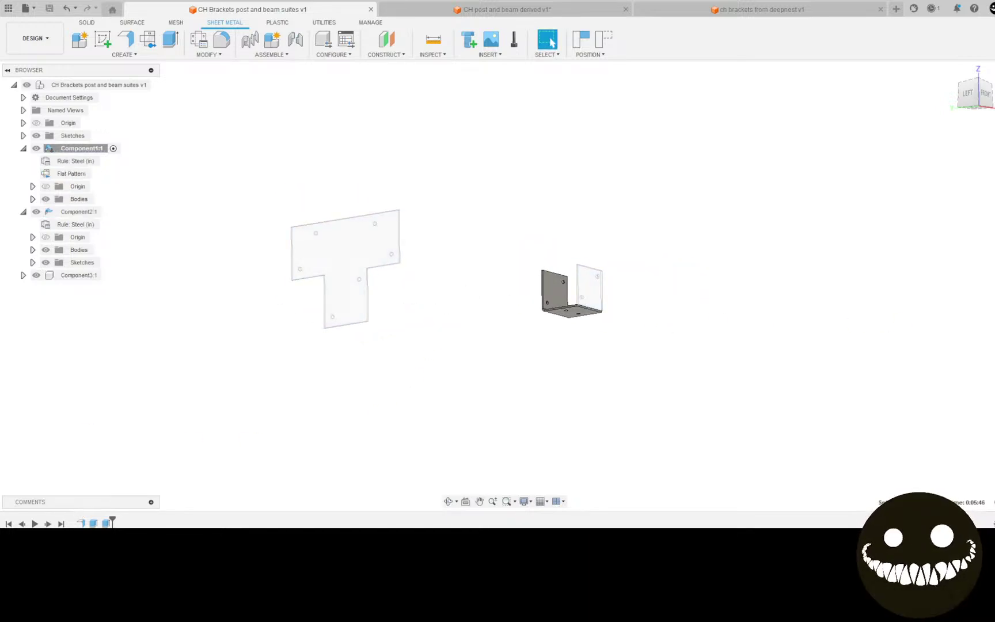